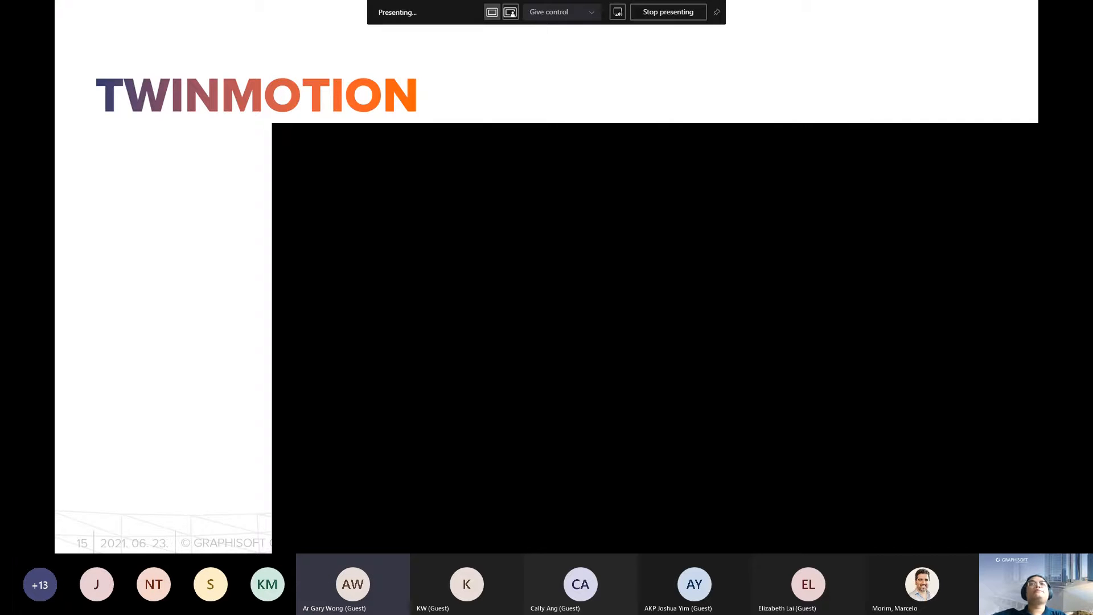
End the slide presentation, switch to the Rhino and ARCHICAD windows, and make the Rhino window slightly taller.
{"action": "key", "text": "Right"}
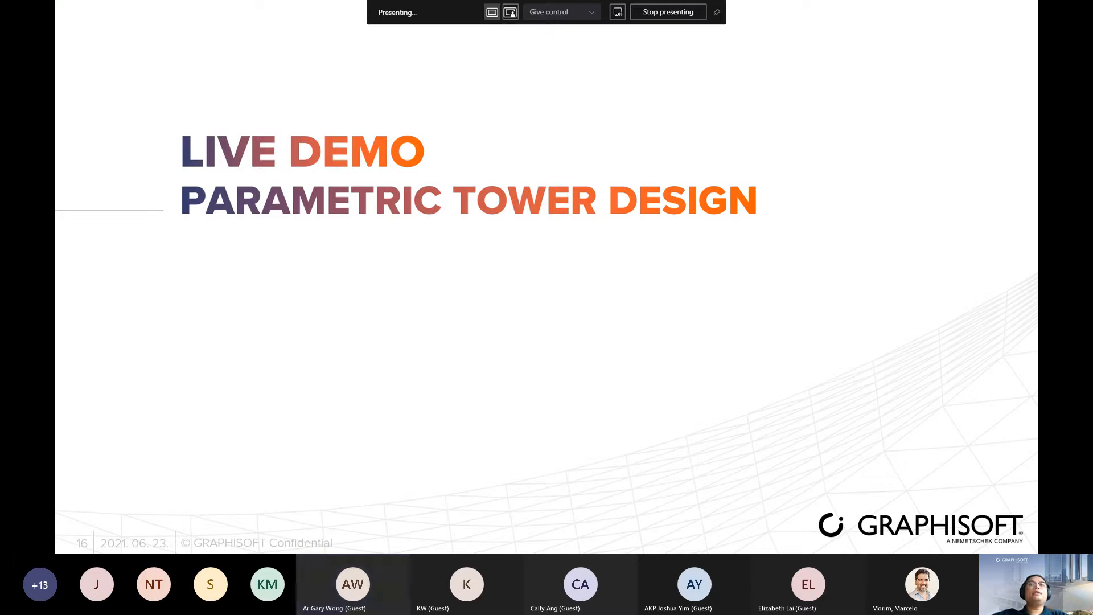
{"action": "key", "text": "Escape"}
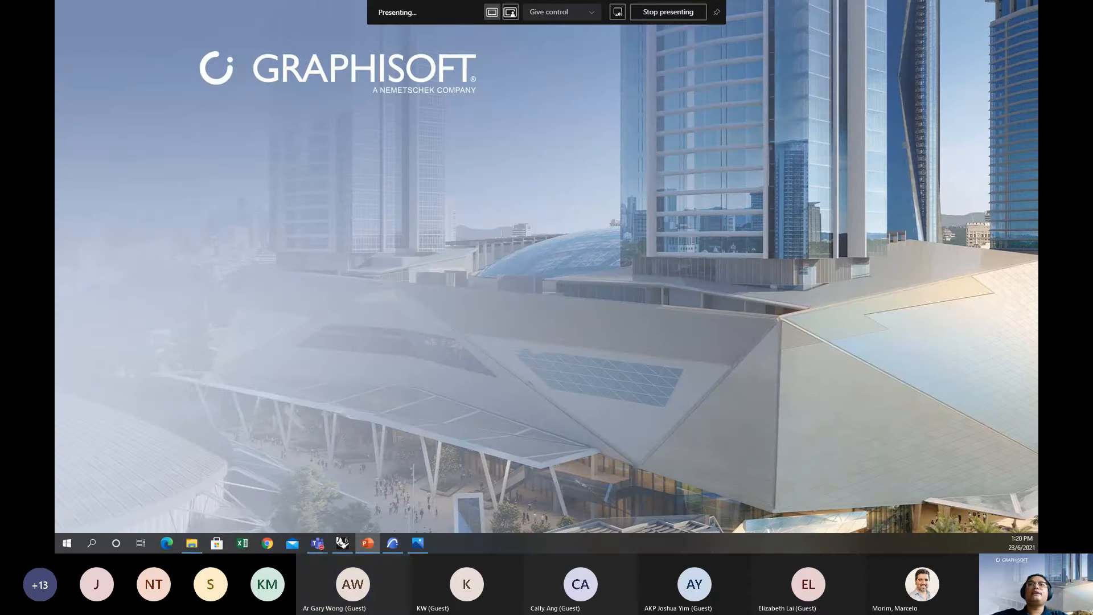
{"action": "key", "text": "alt+Tab"}
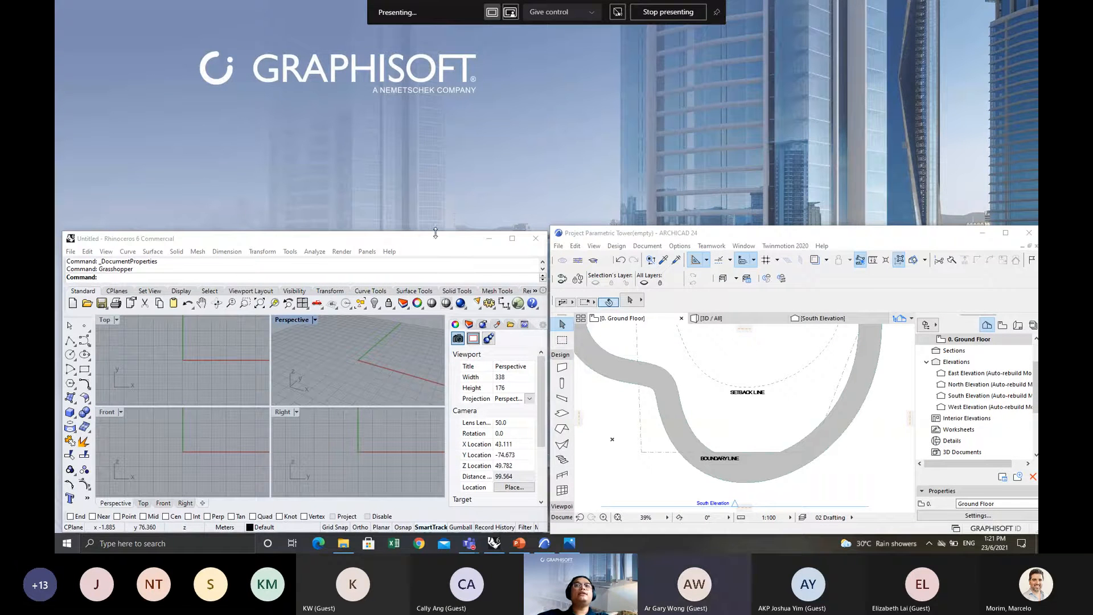
{"action": "left_click_drag", "start_coordinate": [436, 232], "coordinate": [436, 226]}
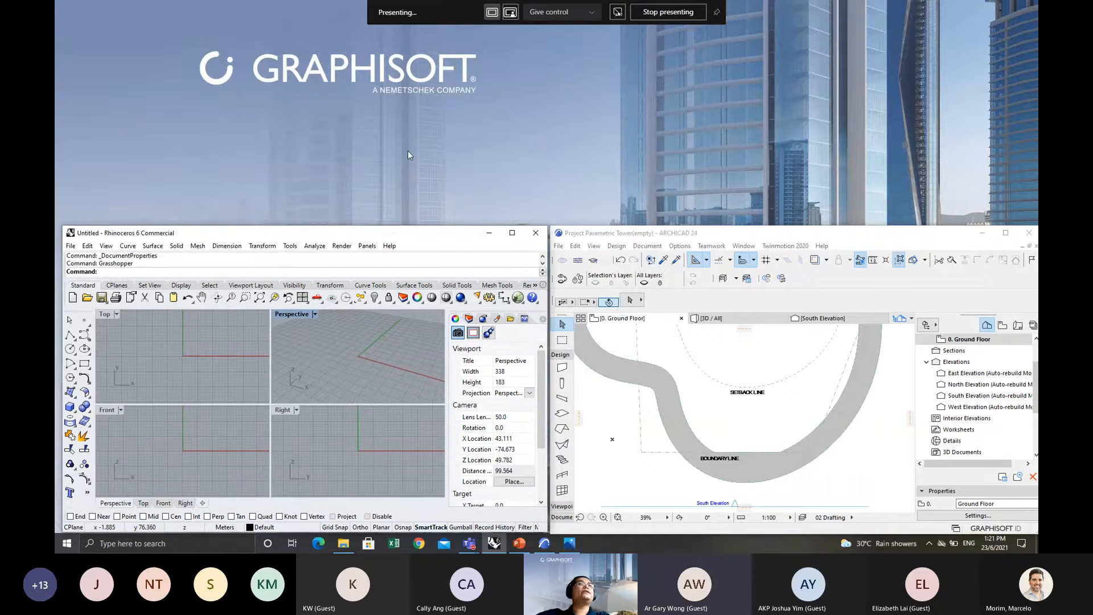
{"action": "left_click", "coordinate": [344, 153]}
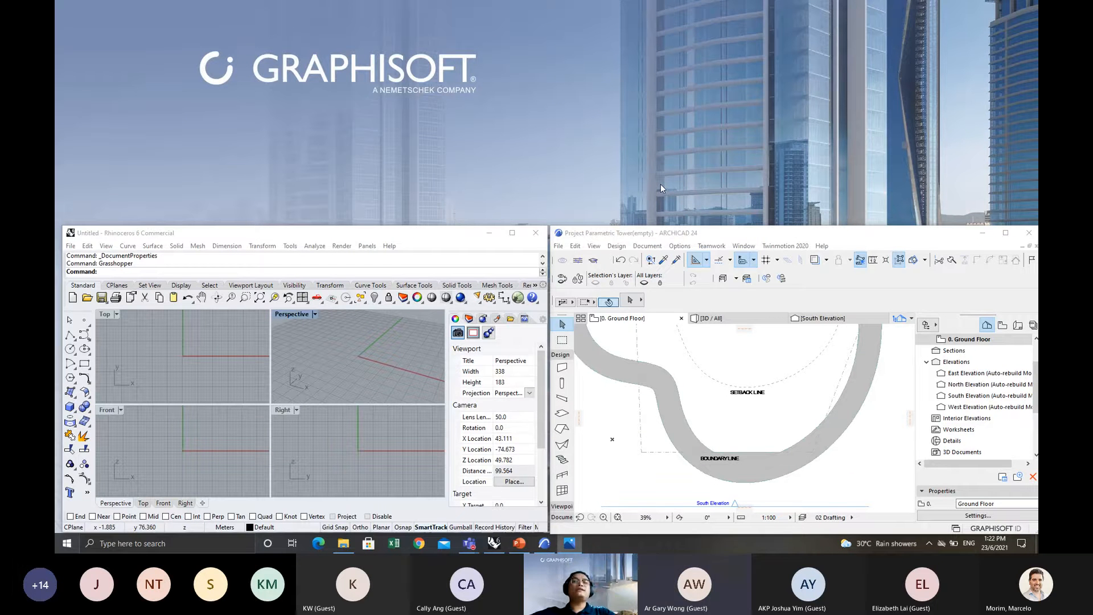
{"action": "right_click", "coordinate": [607, 100]}
{"action": "left_click", "coordinate": [623, 134]}
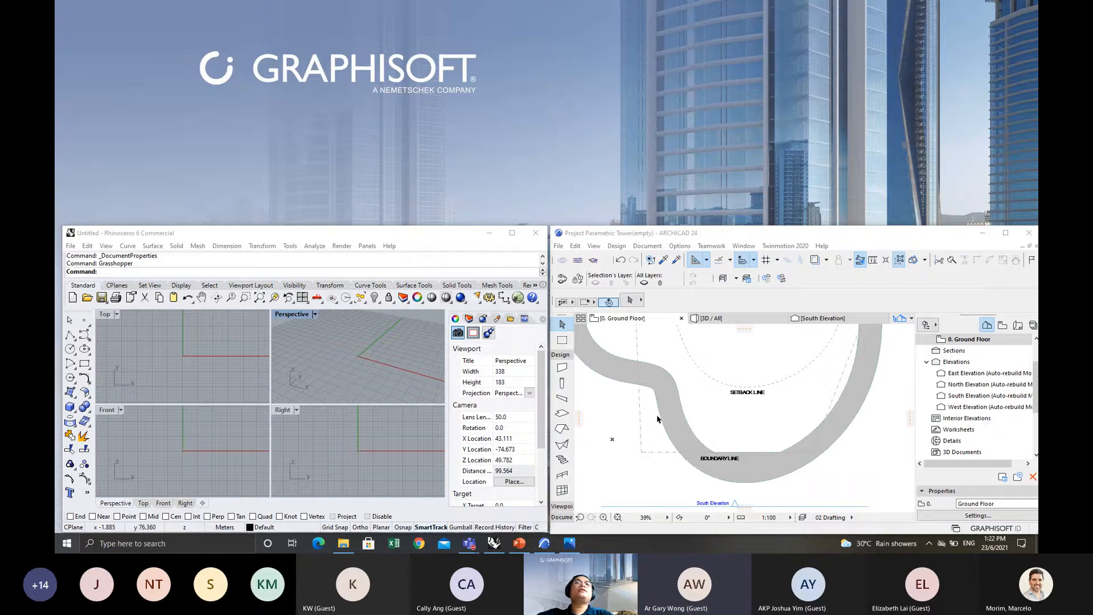
Examine the curved slab surrounding the site on the ARCHICAD ground floor plan.
{"action": "scroll", "coordinate": [660, 416], "scroll_direction": "down", "scroll_amount": 3}
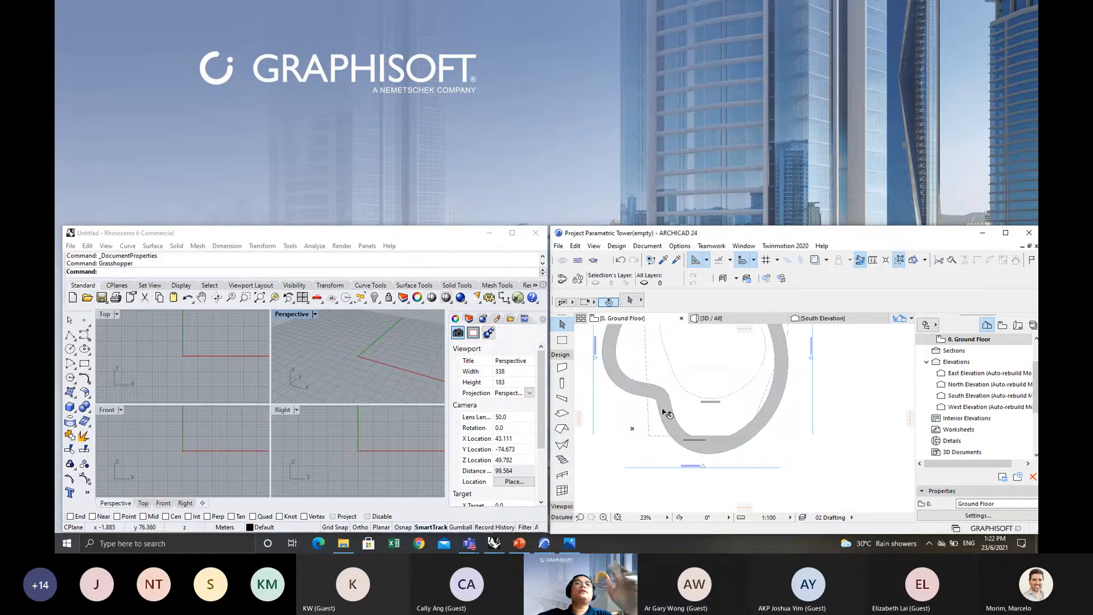
{"action": "left_click", "coordinate": [663, 409]}
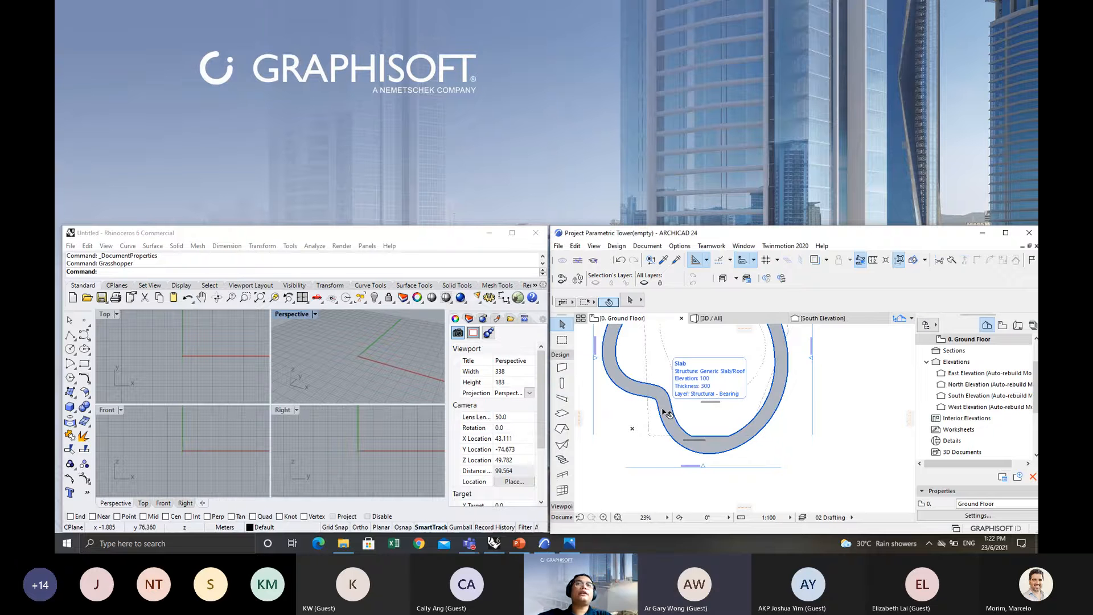
{"action": "right_click", "coordinate": [684, 383]}
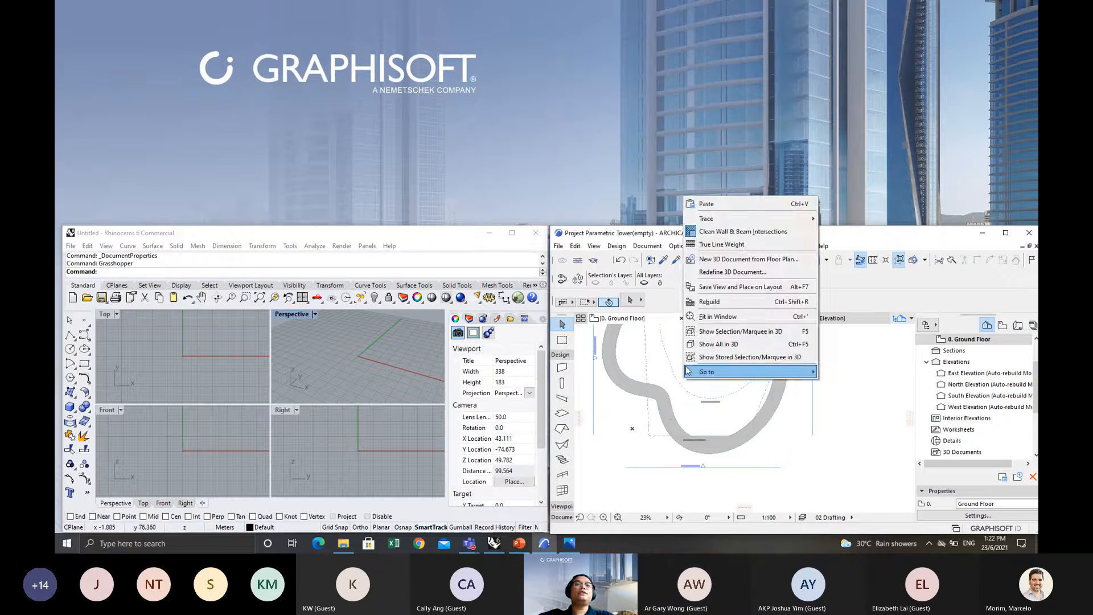
{"action": "key", "text": "Escape"}
{"action": "scroll", "coordinate": [685, 370], "scroll_direction": "down", "scroll_amount": 2}
{"action": "middle_click_drag", "start_coordinate": [685, 370], "coordinate": [697, 402]}
{"action": "scroll", "coordinate": [697, 402], "scroll_direction": "up", "scroll_amount": 2}
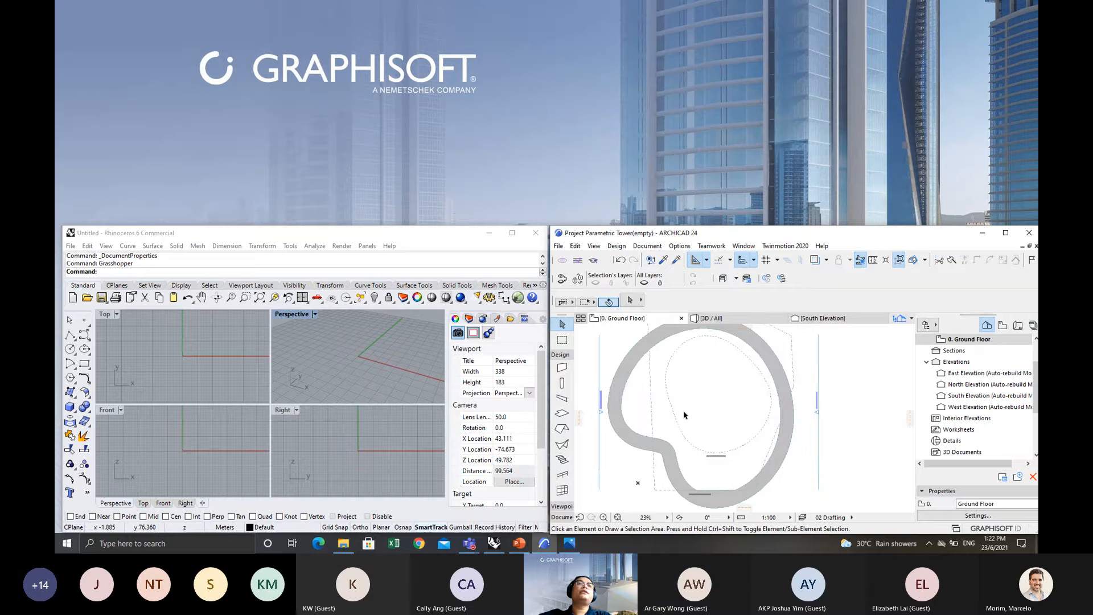
{"action": "scroll", "coordinate": [713, 403], "scroll_direction": "up", "scroll_amount": 2}
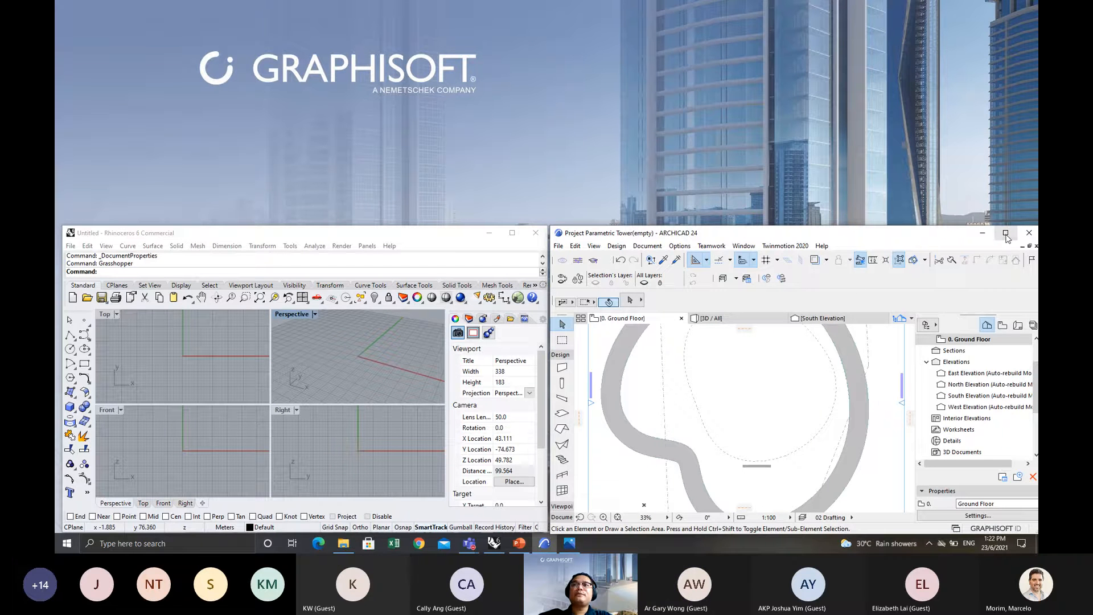
Maximize the ARCHICAD window and examine the setback line and boundary line on the ground floor plan.
{"action": "left_click", "coordinate": [1006, 234]}
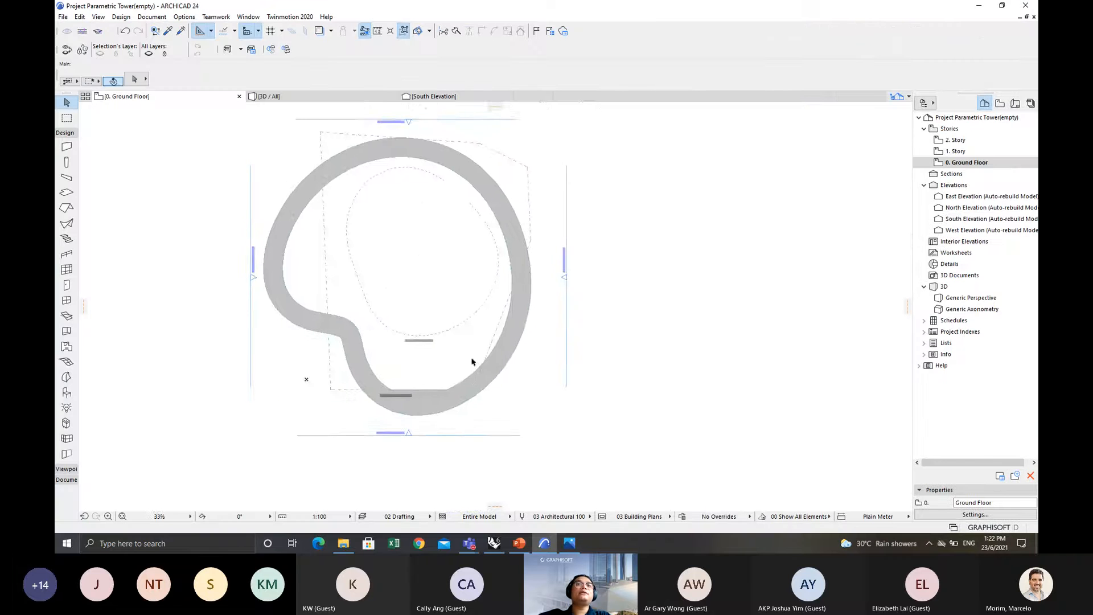
{"action": "scroll", "coordinate": [472, 361], "scroll_direction": "up", "scroll_amount": 3}
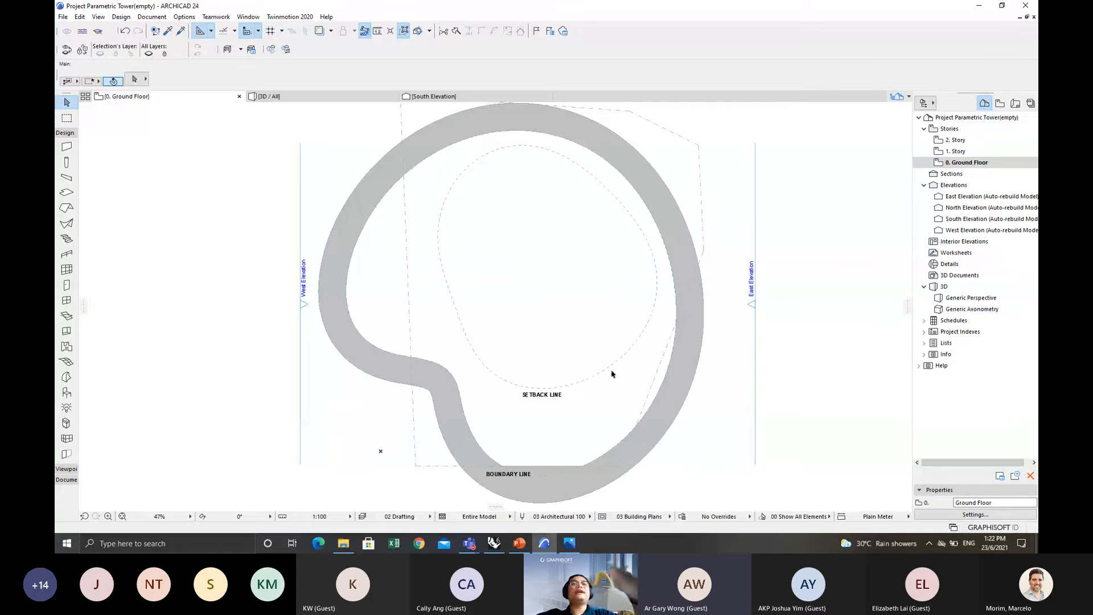
{"action": "middle_click_drag", "start_coordinate": [544, 347], "coordinate": [573, 366]}
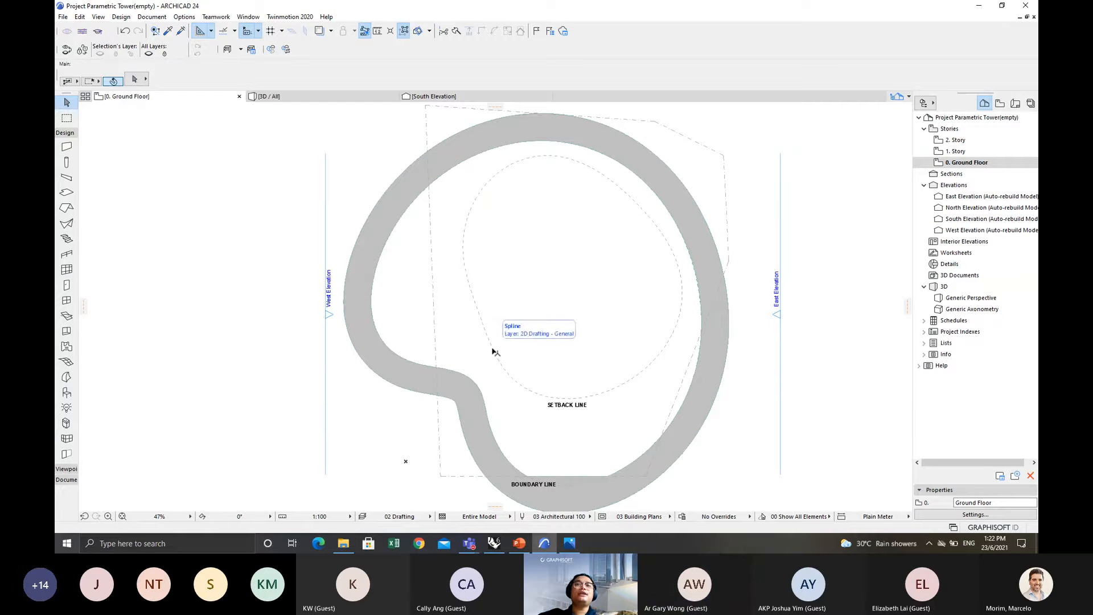
{"action": "scroll", "coordinate": [503, 353], "scroll_direction": "up", "scroll_amount": 3}
{"action": "middle_click_drag", "start_coordinate": [511, 395], "coordinate": [542, 263]}
{"action": "scroll", "coordinate": [525, 351], "scroll_direction": "down", "scroll_amount": 2}
{"action": "scroll", "coordinate": [542, 263], "scroll_direction": "up", "scroll_amount": 2}
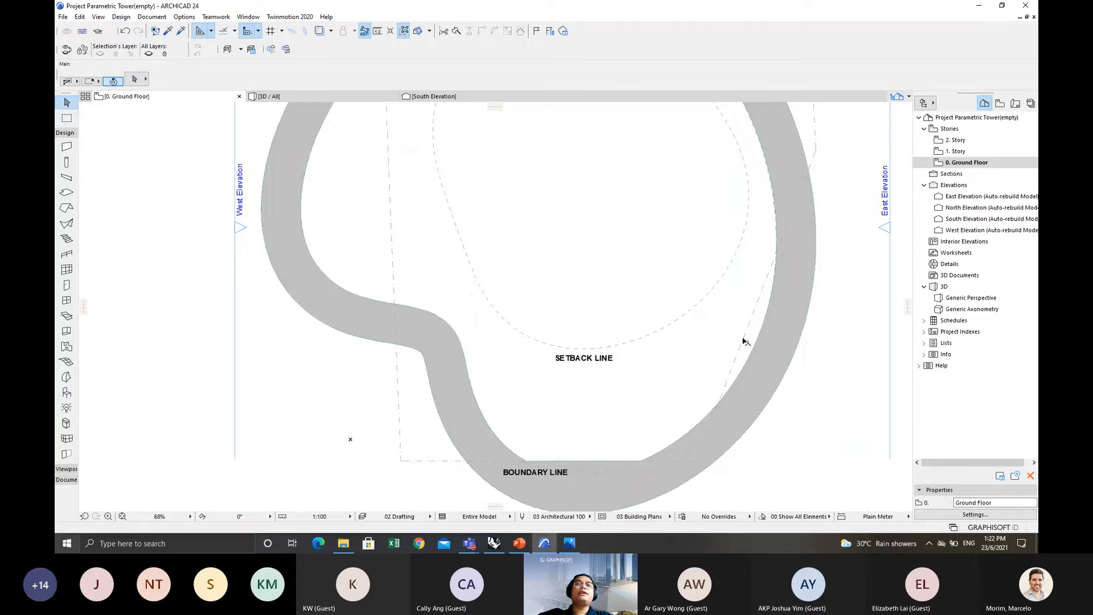
{"action": "left_click", "coordinate": [438, 380]}
{"action": "left_click", "coordinate": [478, 315]}
{"action": "scroll", "coordinate": [478, 315], "scroll_direction": "down", "scroll_amount": 3}
{"action": "middle_click_drag", "start_coordinate": [478, 315], "coordinate": [477, 361]}
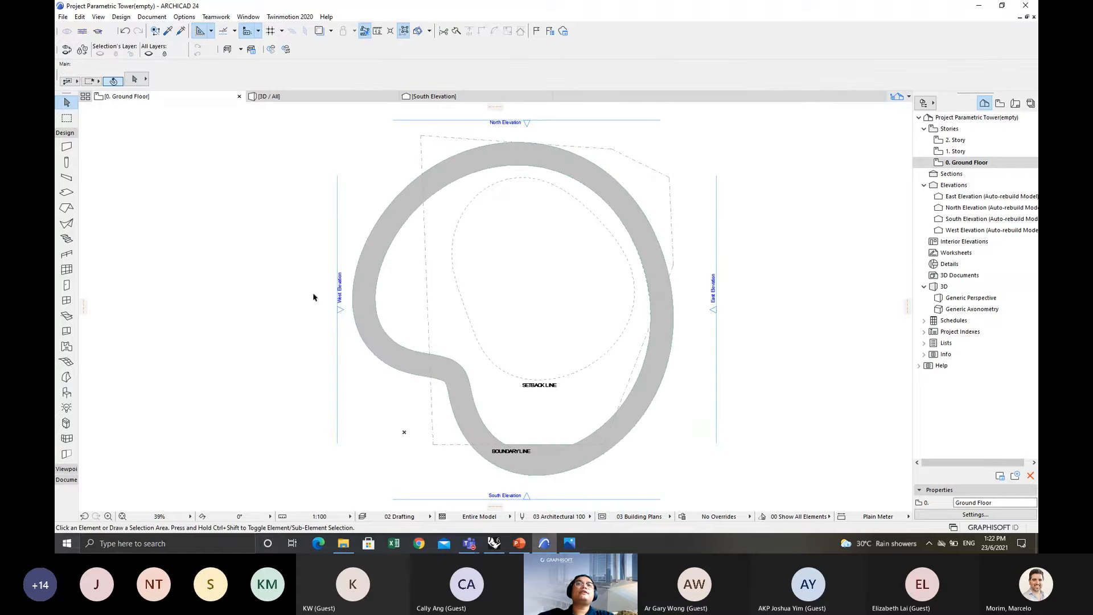
{"action": "scroll", "coordinate": [530, 349], "scroll_direction": "up", "scroll_amount": 2}
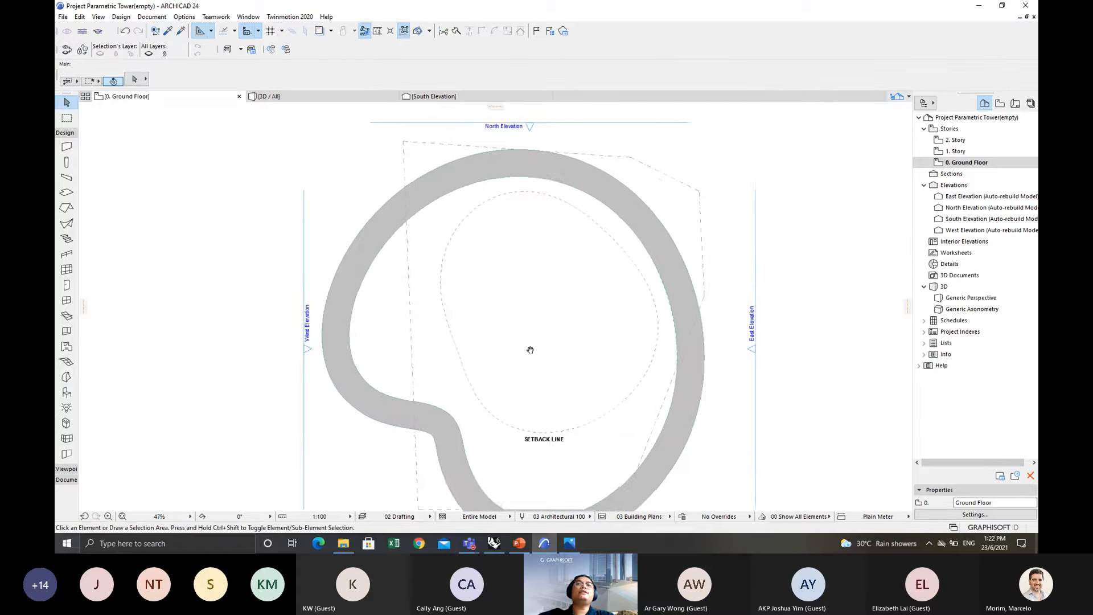
{"action": "scroll", "coordinate": [537, 349], "scroll_direction": "down", "scroll_amount": 2}
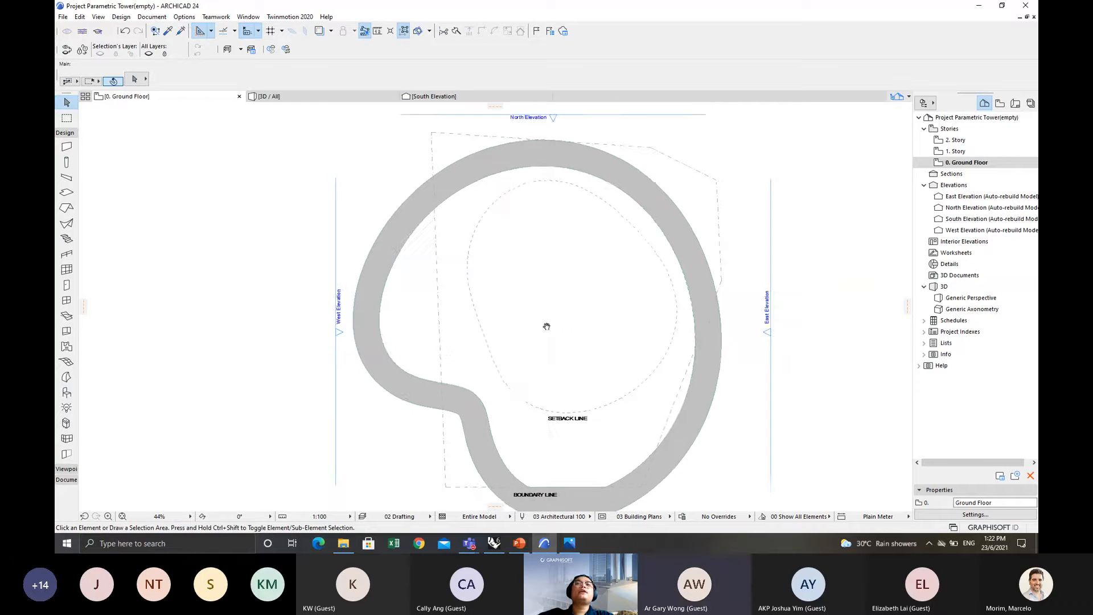
{"action": "scroll", "coordinate": [551, 385], "scroll_direction": "up", "scroll_amount": 4}
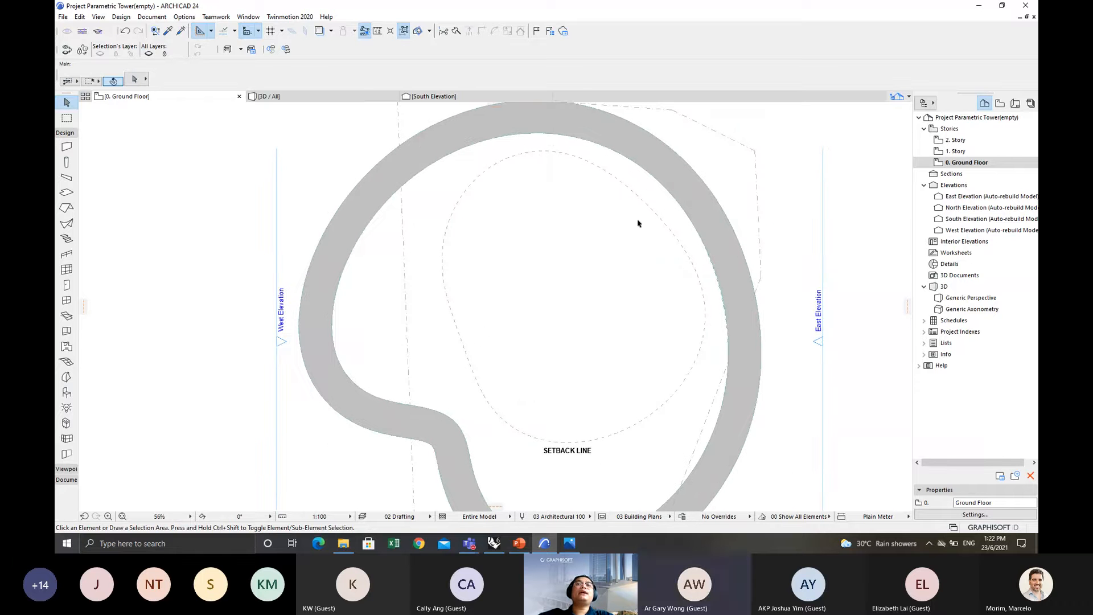
{"action": "scroll", "coordinate": [558, 296], "scroll_direction": "down", "scroll_amount": 1}
{"action": "scroll", "coordinate": [557, 296], "scroll_direction": "down", "scroll_amount": 3}
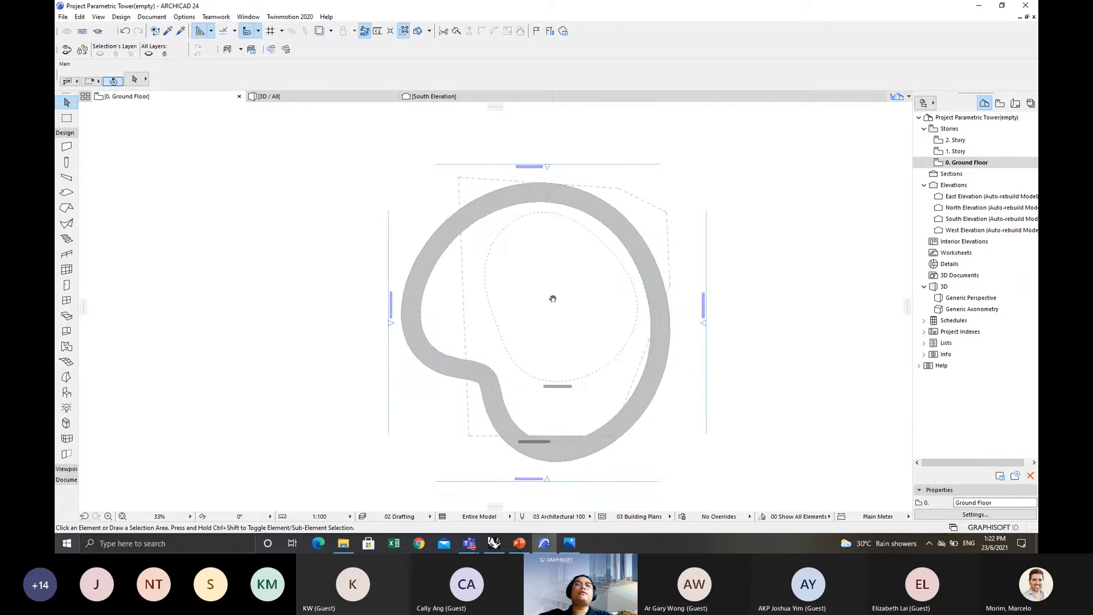
{"action": "scroll", "coordinate": [551, 295], "scroll_direction": "up", "scroll_amount": 1}
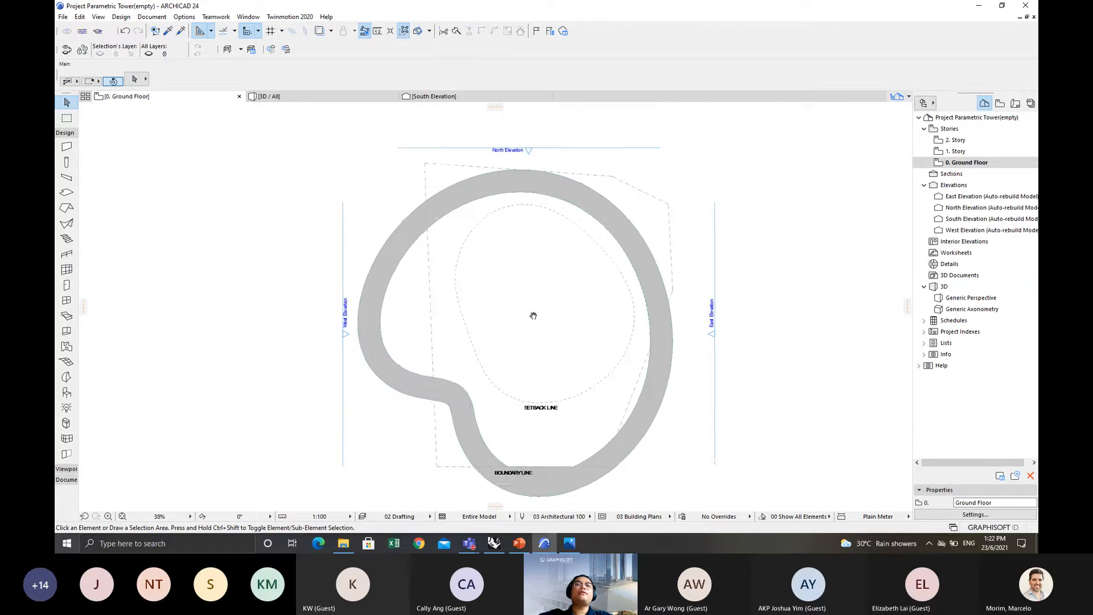
Restore the ARCHICAD window beside Rhino and centre the whole site plan in it.
{"action": "left_click", "coordinate": [1003, 5]}
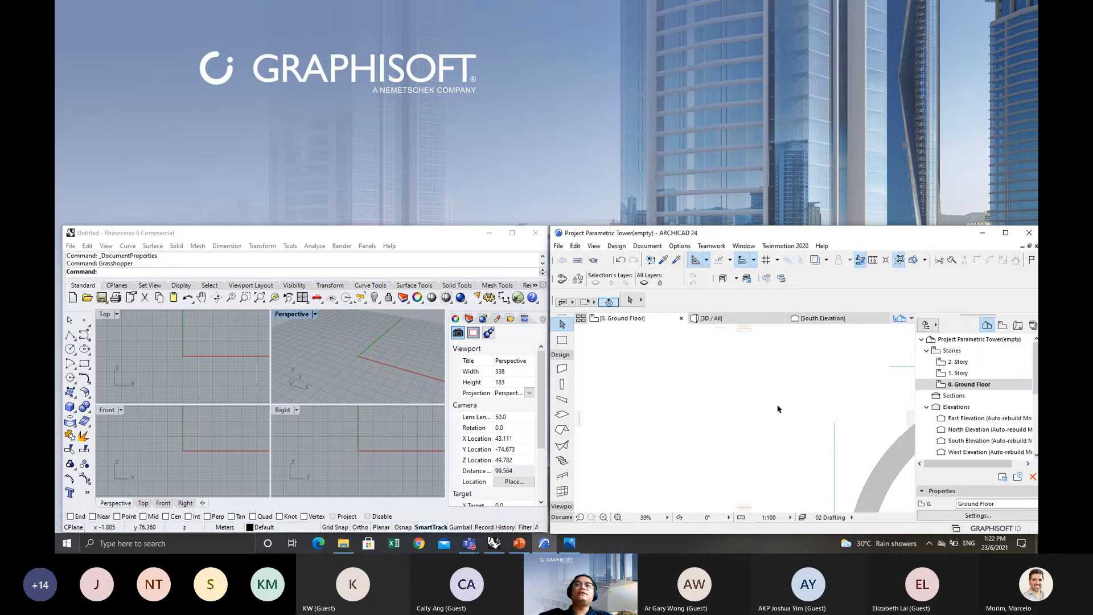
{"action": "scroll", "coordinate": [779, 408], "scroll_direction": "down", "scroll_amount": 2}
{"action": "middle_click_drag", "start_coordinate": [868, 455], "coordinate": [666, 384]}
{"action": "scroll", "coordinate": [745, 403], "scroll_direction": "down", "scroll_amount": 1}
{"action": "middle_click_drag", "start_coordinate": [747, 404], "coordinate": [752, 390]}
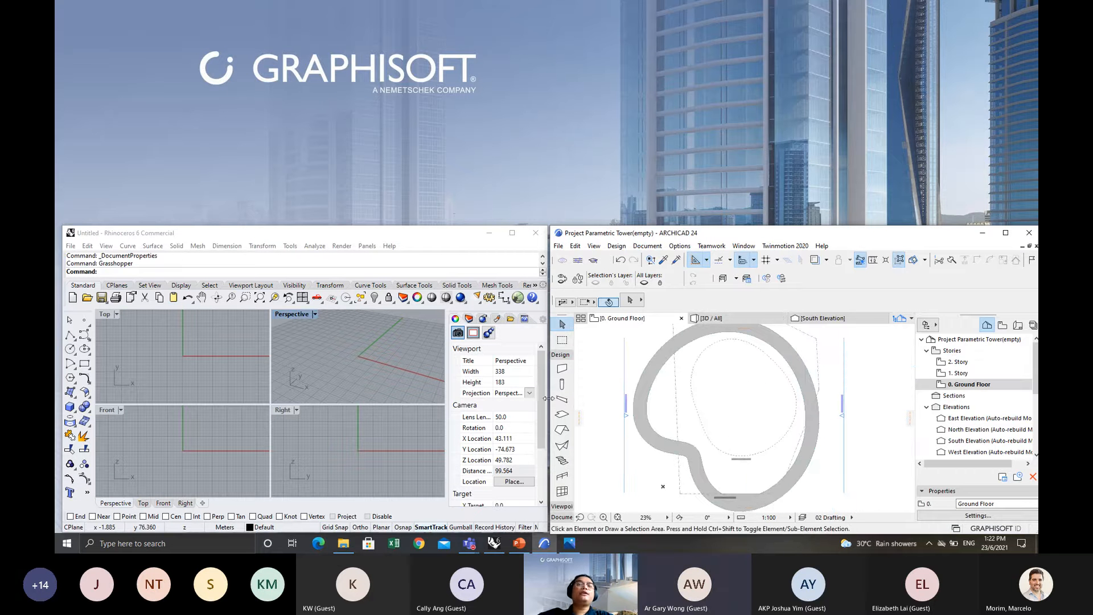
In Rhino's document properties, check the model units and set the layout units to Meters.
{"action": "left_click", "coordinate": [405, 234]}
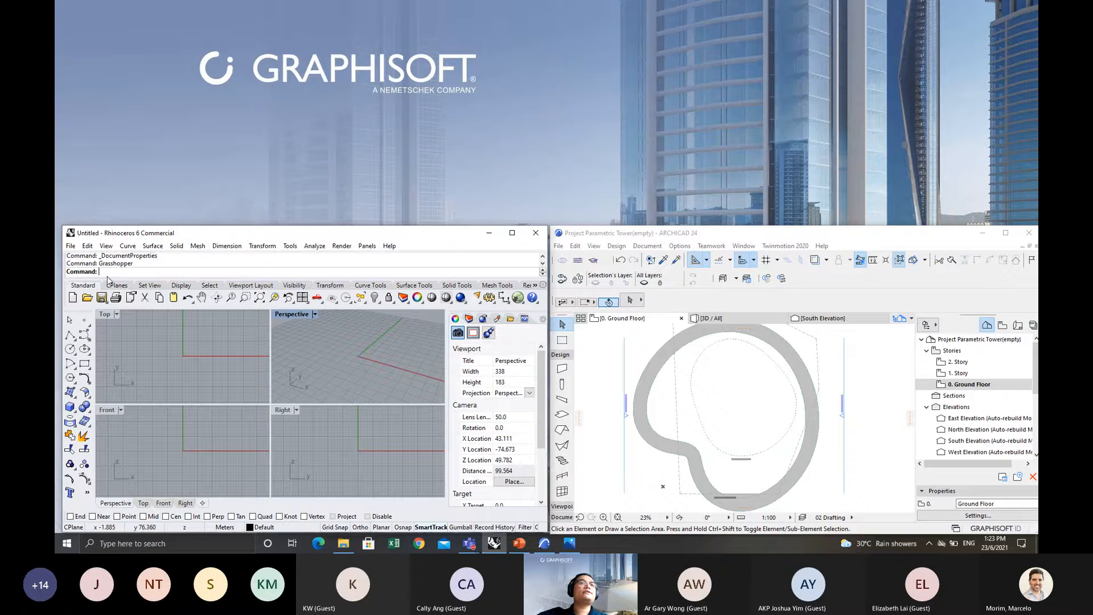
{"action": "left_click", "coordinate": [69, 247]}
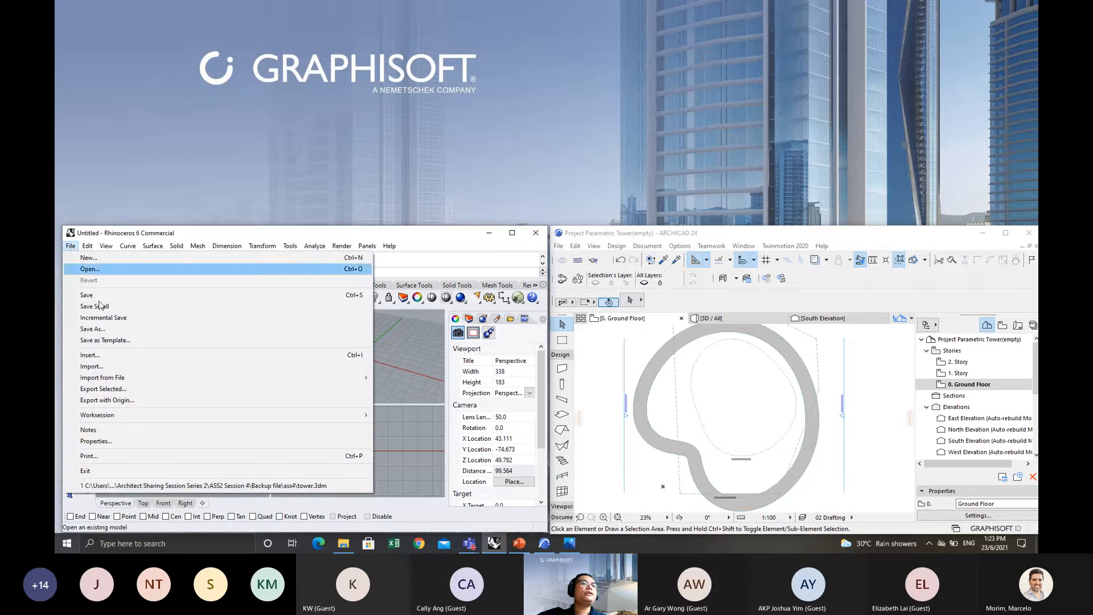
{"action": "left_click", "coordinate": [145, 441]}
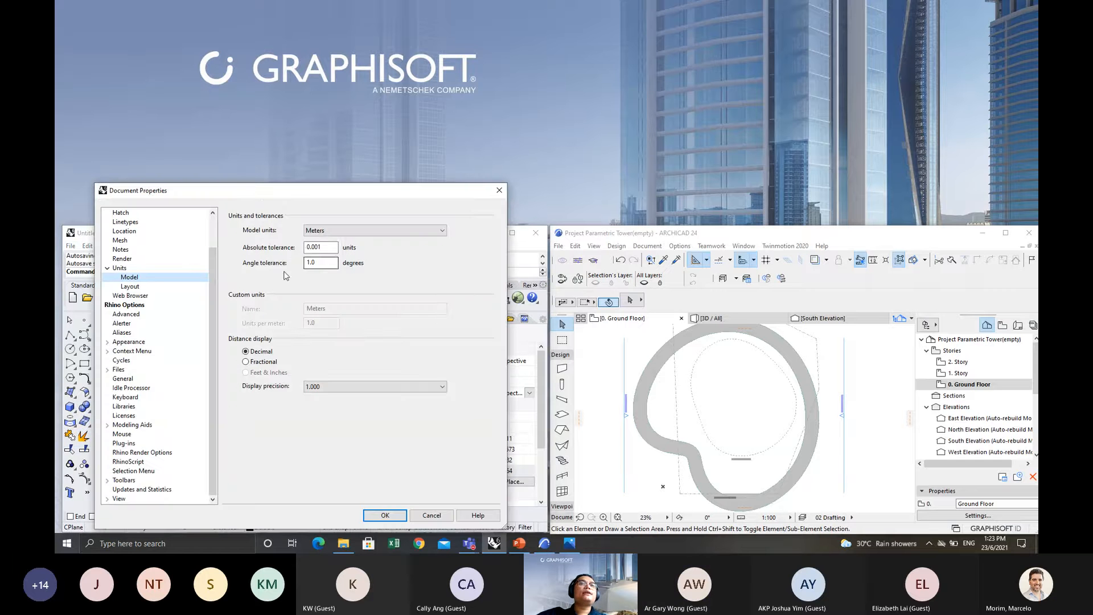
{"action": "left_click", "coordinate": [137, 286]}
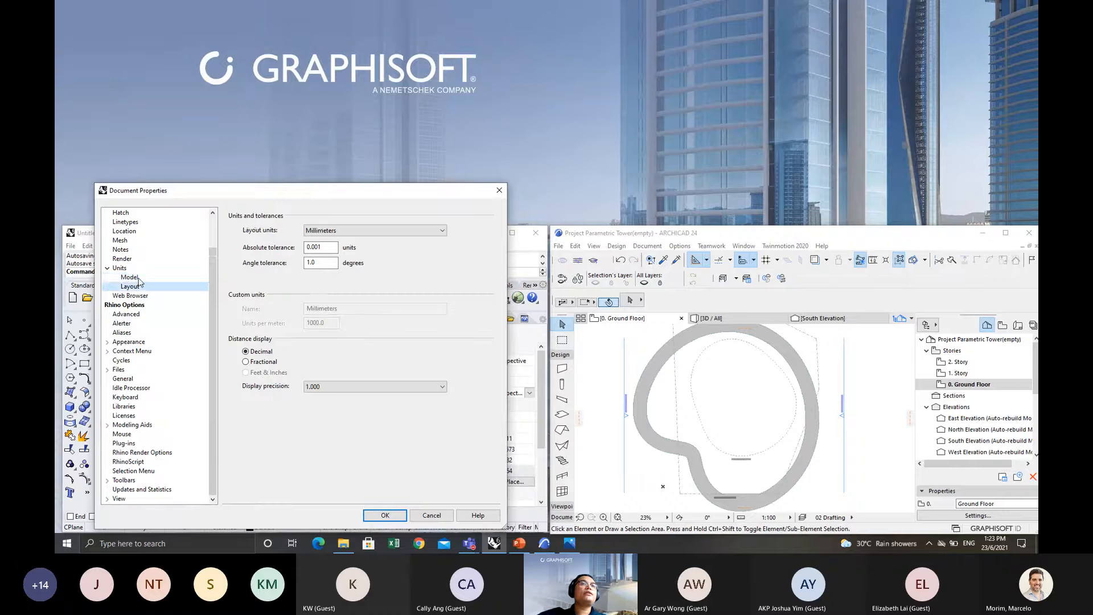
{"action": "left_click", "coordinate": [138, 279]}
{"action": "left_click", "coordinate": [138, 287]}
{"action": "left_click", "coordinate": [336, 235]}
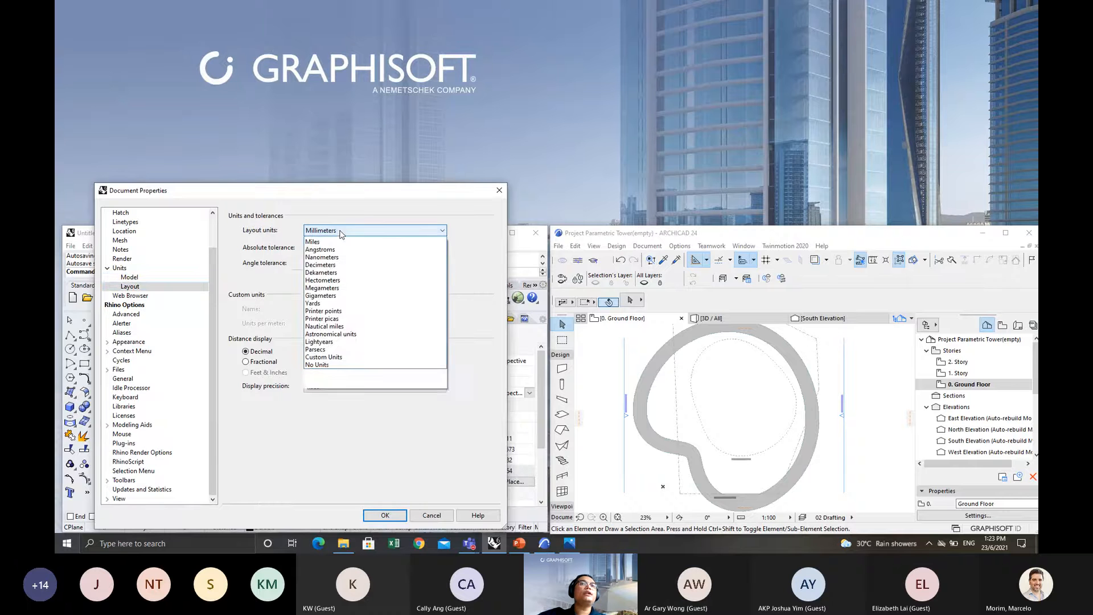
{"action": "left_click", "coordinate": [322, 251]}
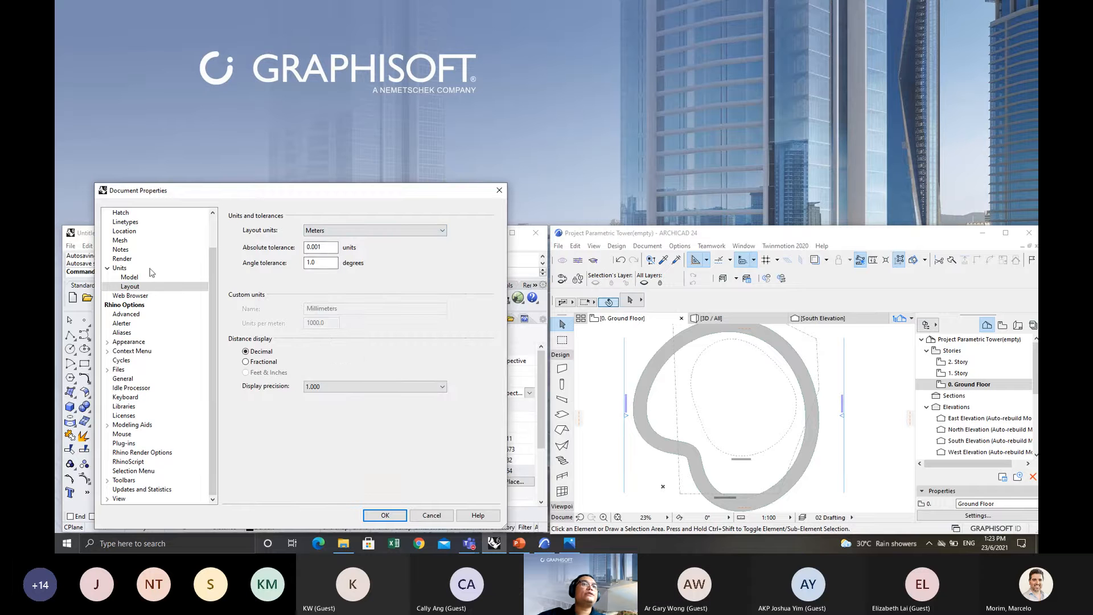
{"action": "left_click", "coordinate": [120, 270]}
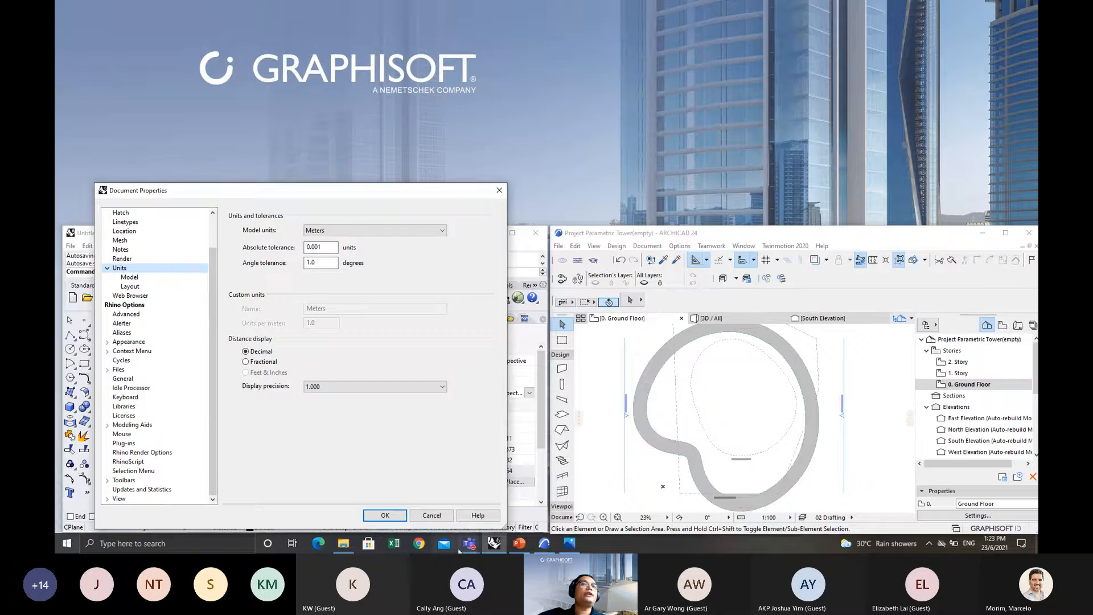
{"action": "left_click", "coordinate": [385, 515]}
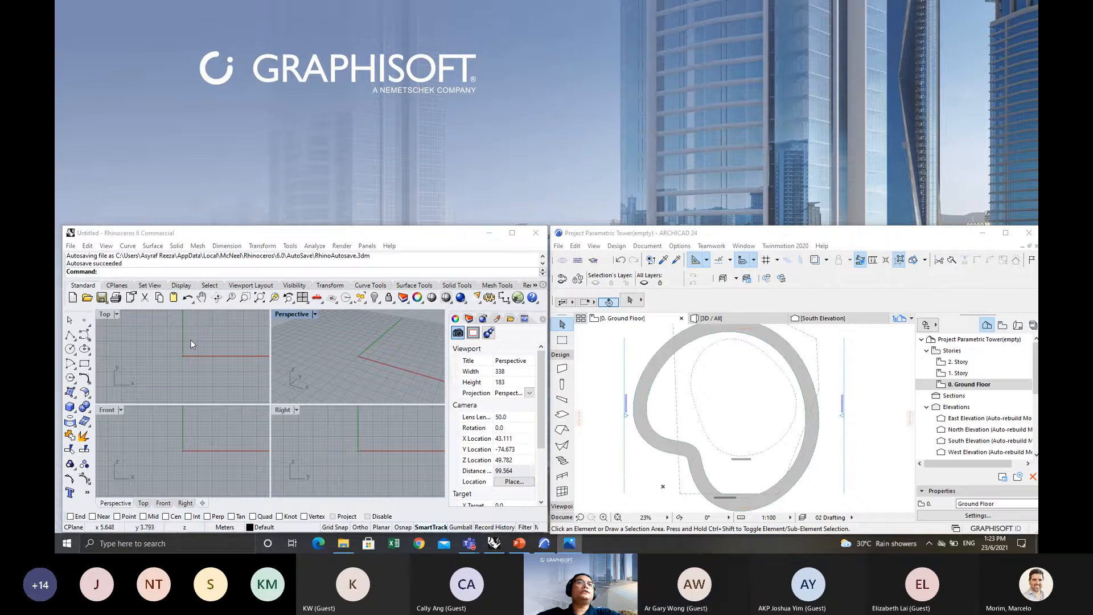
Launch Grasshopper from Rhino with the Grasshopper command.
{"action": "left_click", "coordinate": [146, 271]}
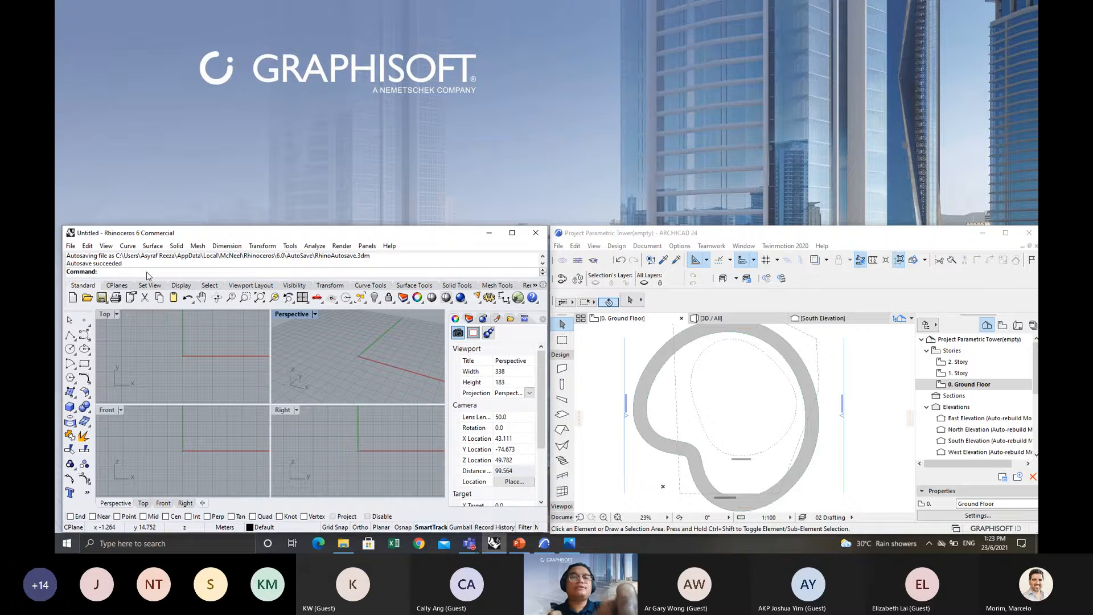
{"action": "type", "text": "Grasshopper"}
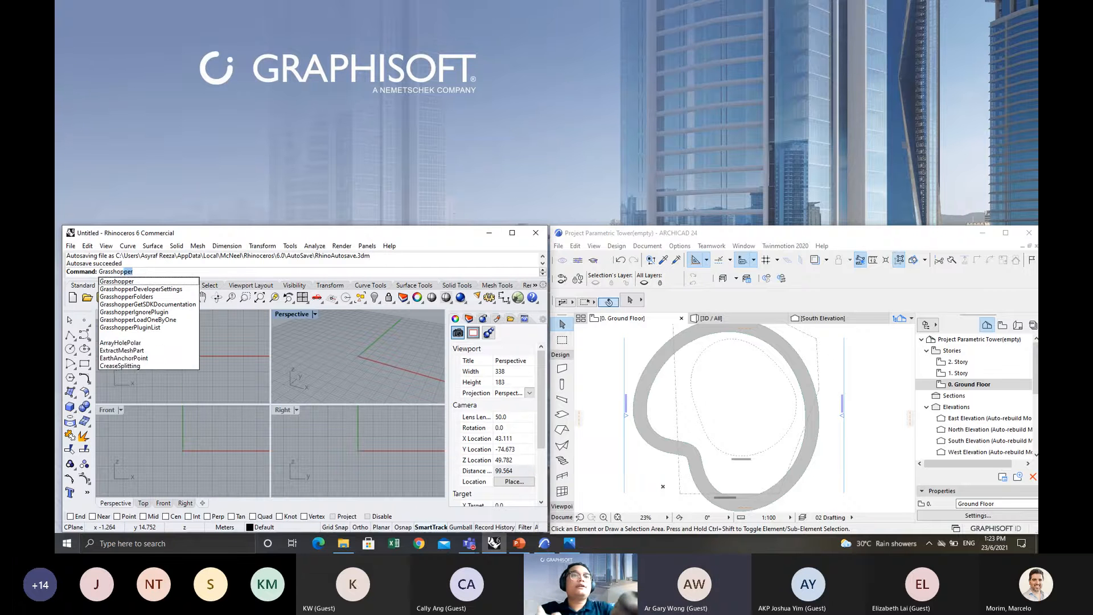
{"action": "key", "text": "Return"}
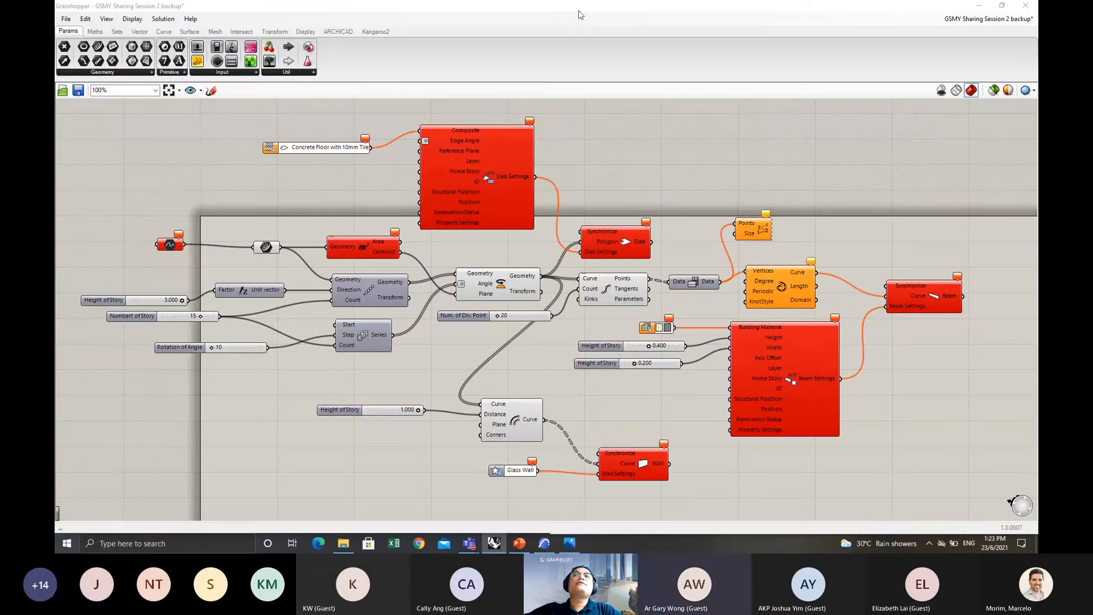
Create a new Grasshopper document and arrange the restored Grasshopper window above the Rhino and ARCHICAD windows.
{"action": "left_click", "coordinate": [66, 19]}
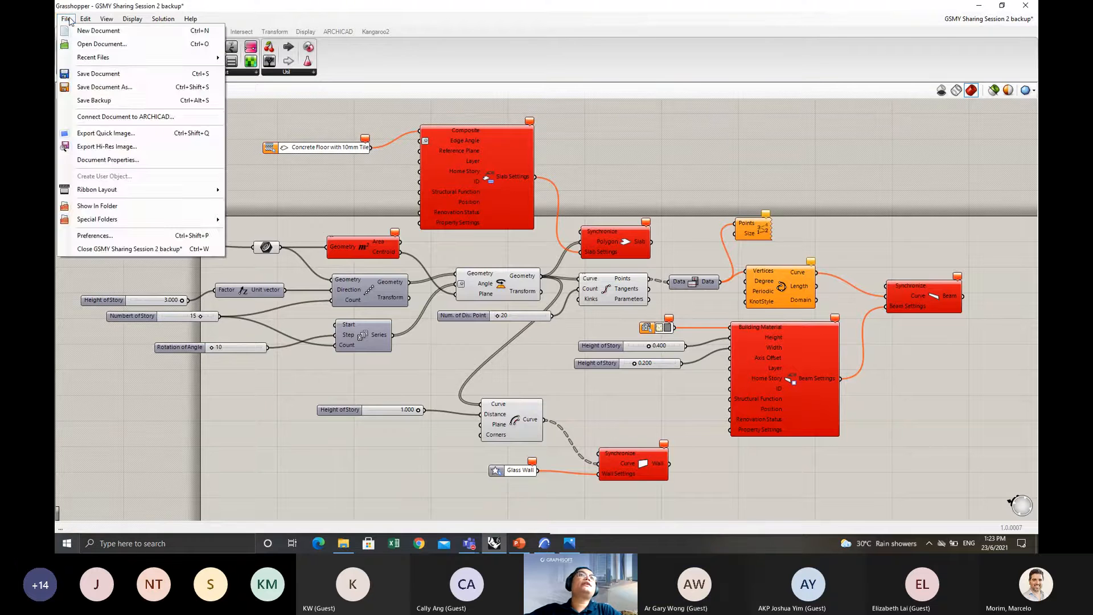
{"action": "left_click", "coordinate": [80, 29]}
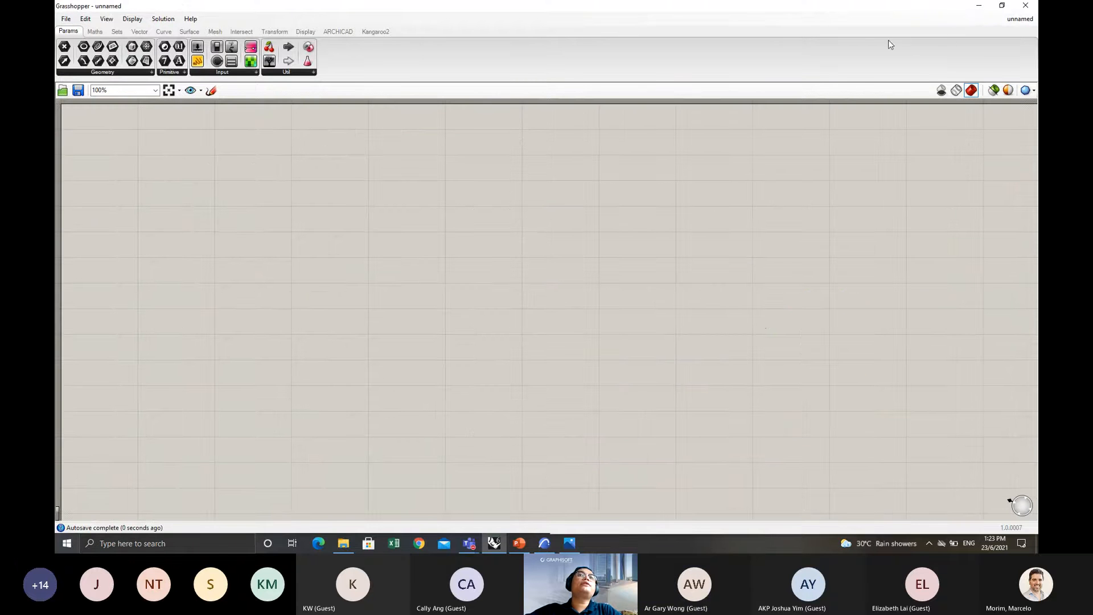
{"action": "left_click", "coordinate": [1002, 5]}
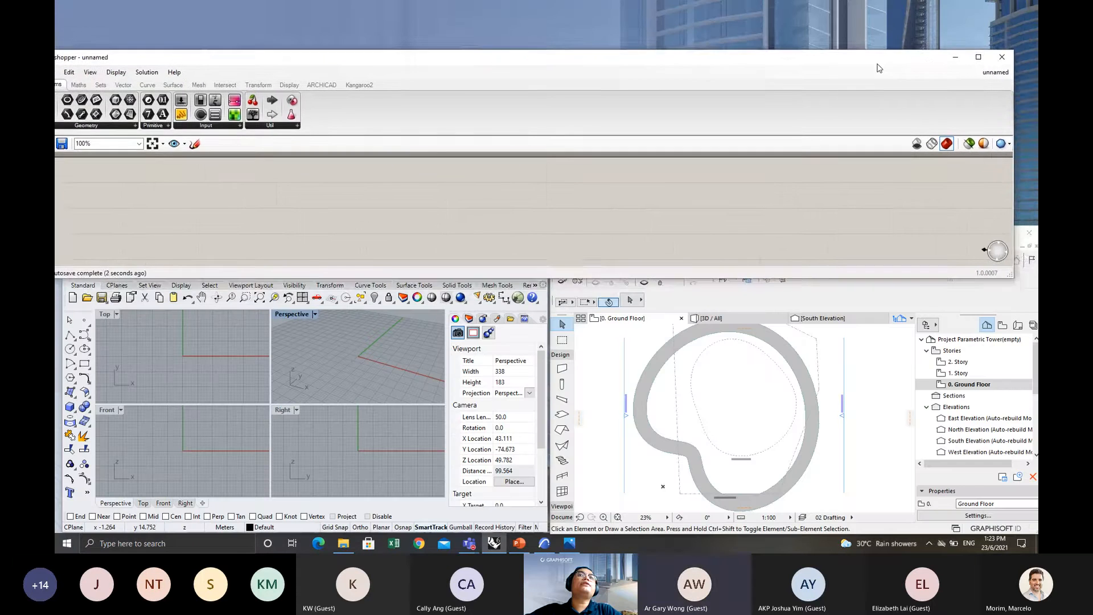
{"action": "left_click_drag", "start_coordinate": [314, 35], "coordinate": [378, 34]}
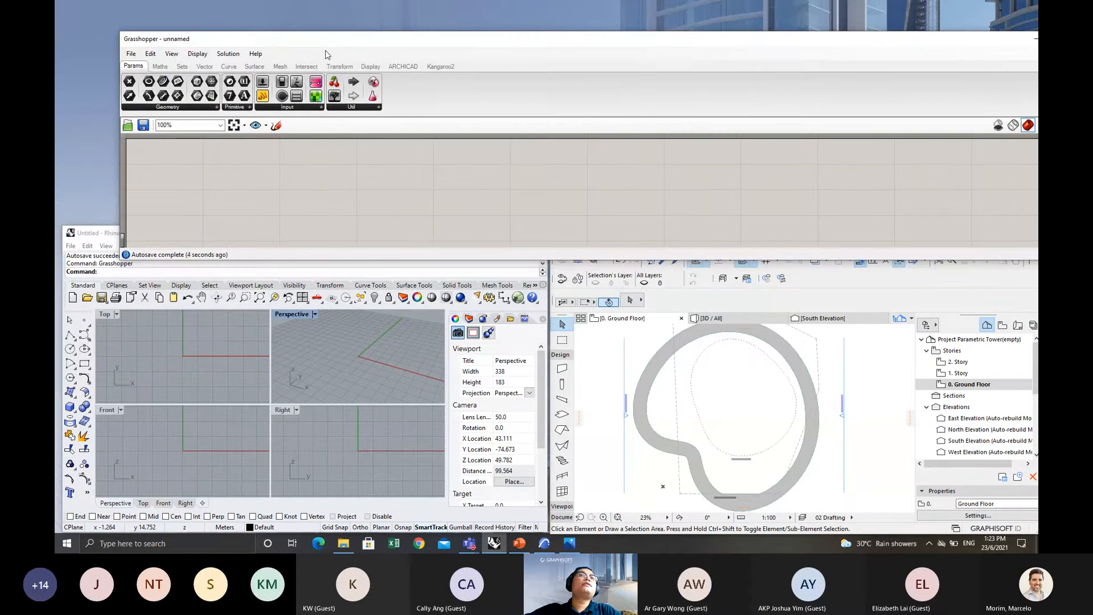
{"action": "left_click", "coordinate": [131, 53]}
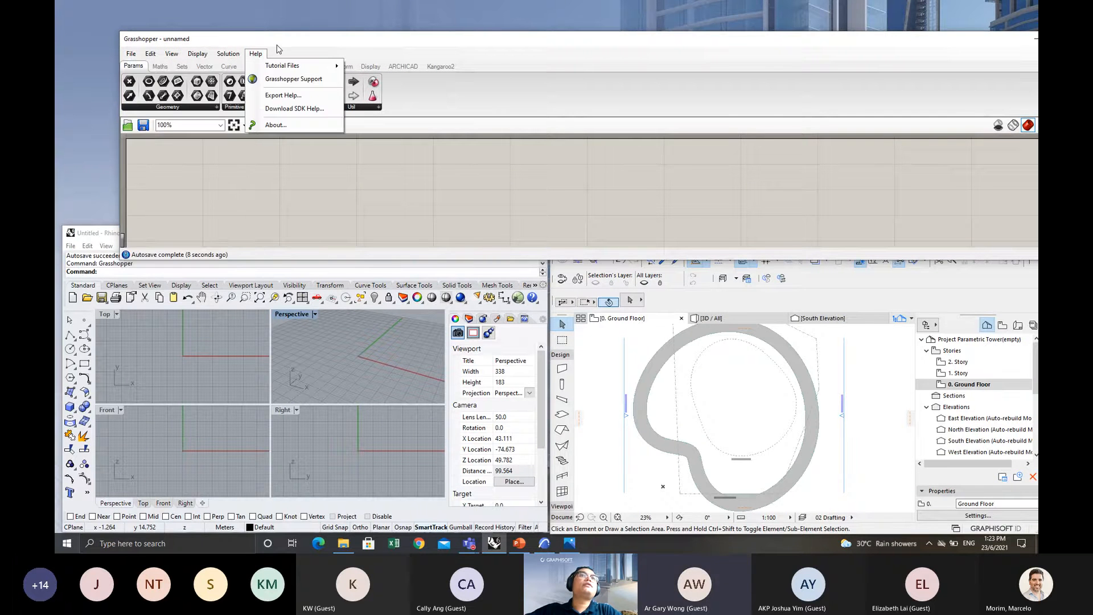
{"action": "left_click_drag", "start_coordinate": [279, 43], "coordinate": [230, 17]}
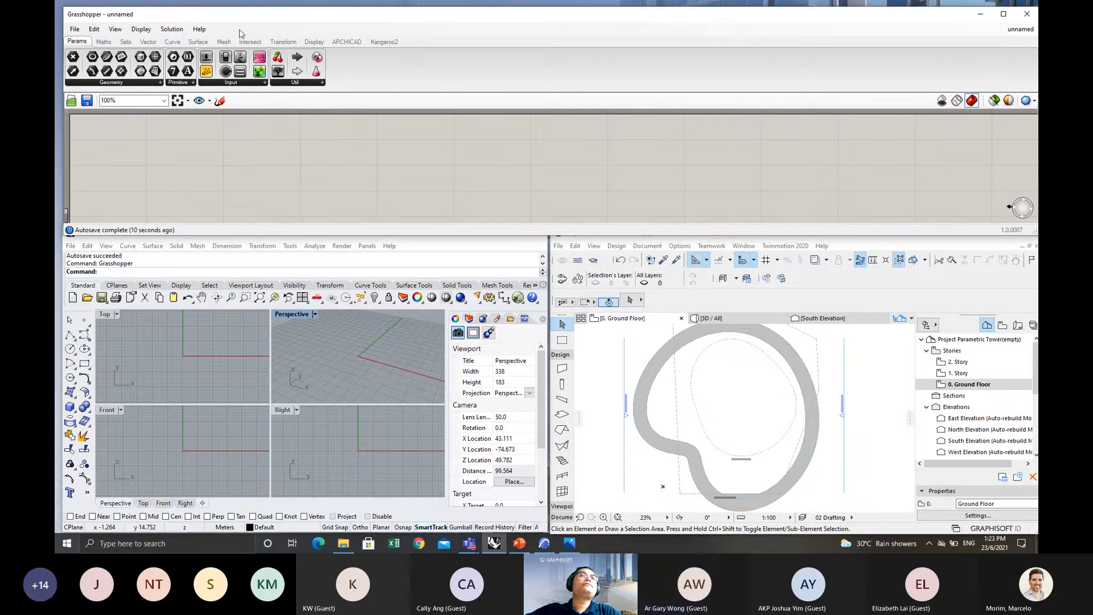
Close the unnamed Grasshopper document and the GSMY Sharing Session 2 backup document without saving changes.
{"action": "left_click", "coordinate": [75, 29]}
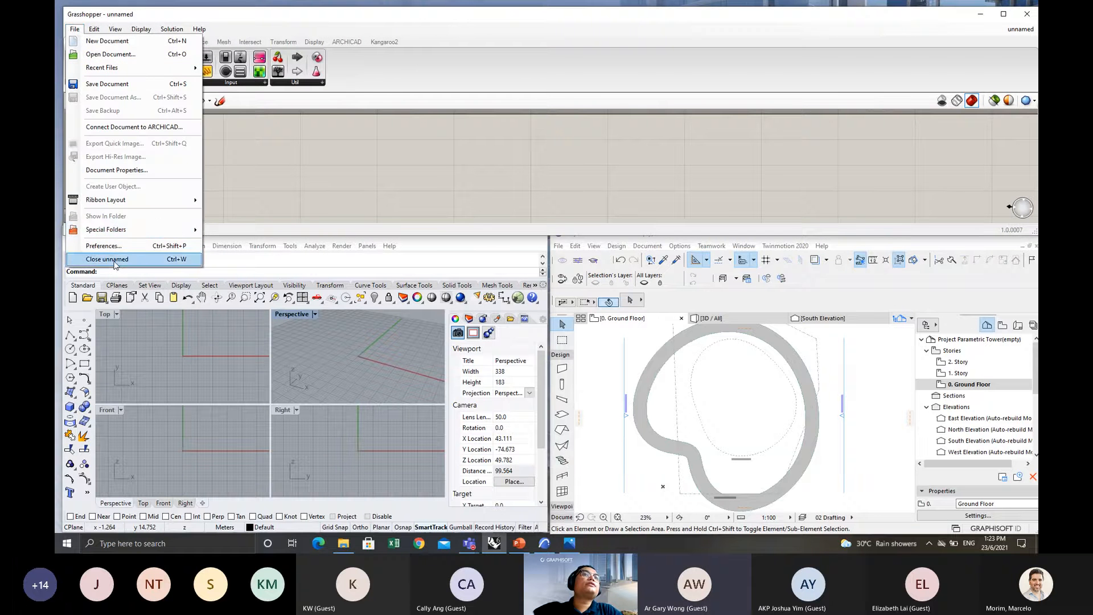
{"action": "left_click", "coordinate": [115, 261]}
{"action": "left_click", "coordinate": [74, 29]}
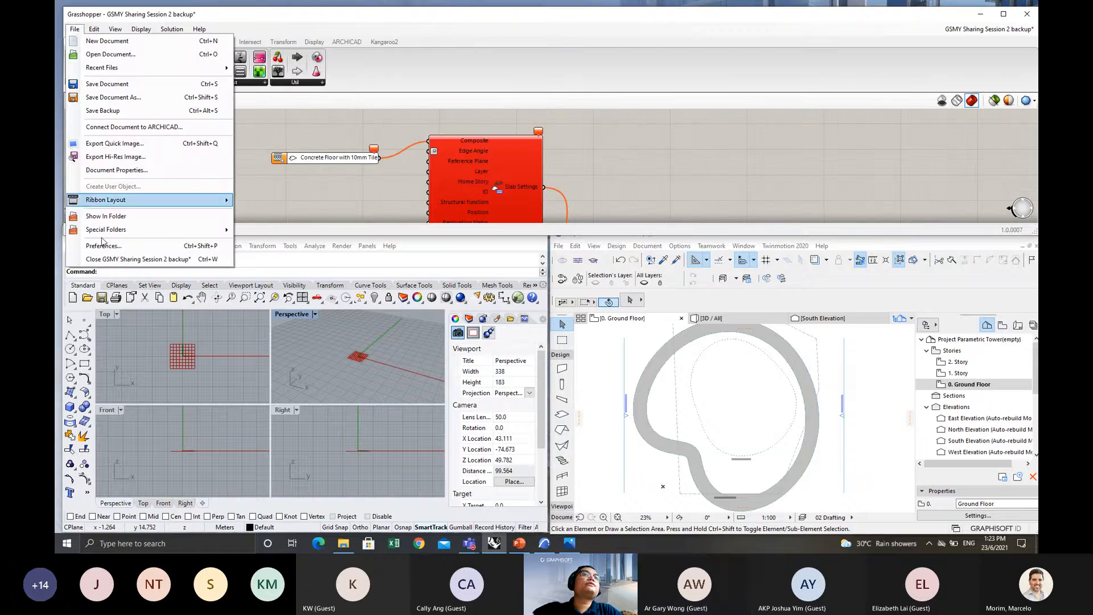
{"action": "left_click", "coordinate": [115, 259]}
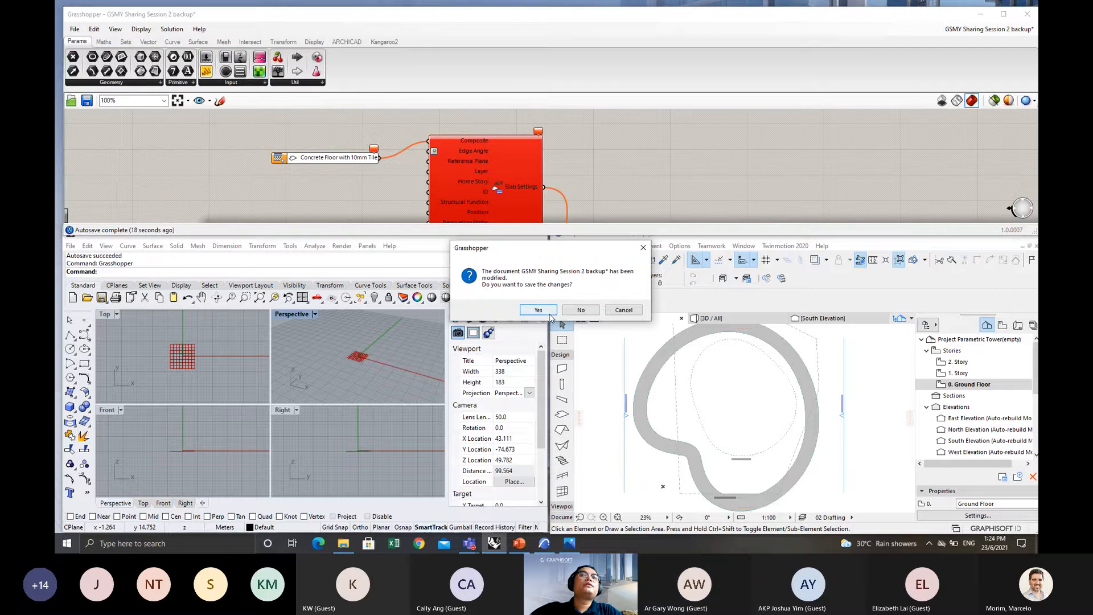
{"action": "left_click", "coordinate": [579, 310]}
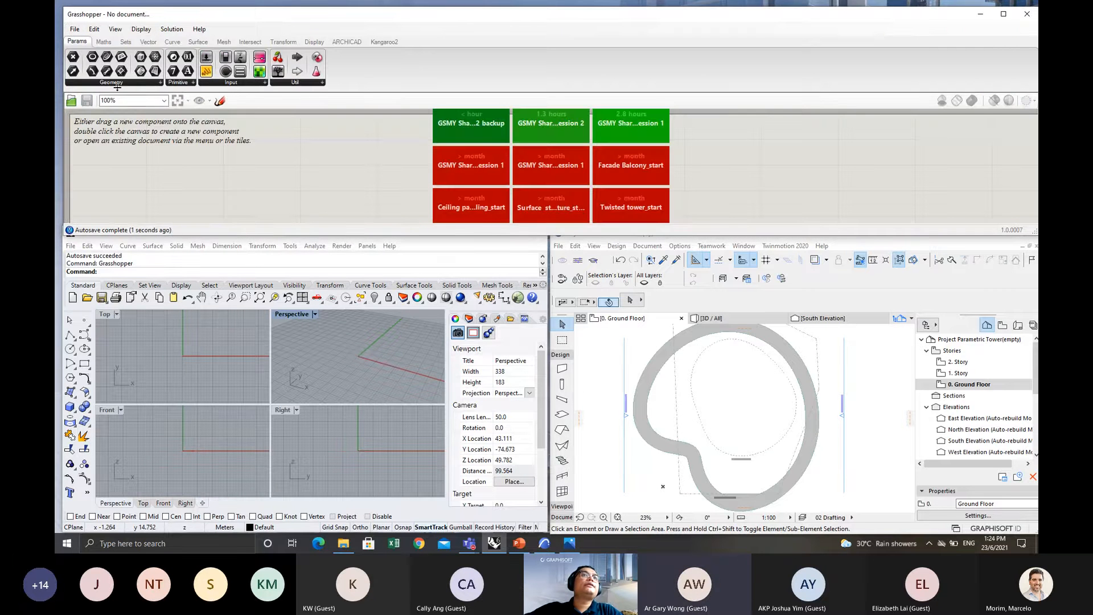
{"action": "left_click_drag", "start_coordinate": [120, 19], "coordinate": [117, 15]}
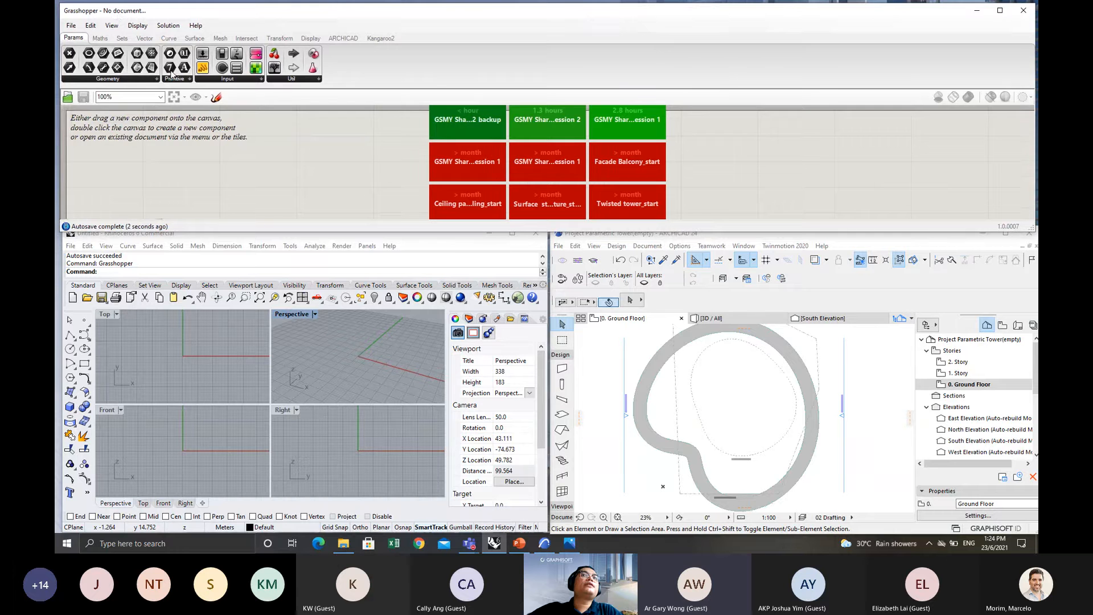
{"action": "scroll", "coordinate": [306, 159], "scroll_direction": "down", "scroll_amount": 2}
{"action": "right_click_drag", "start_coordinate": [271, 154], "coordinate": [318, 169]}
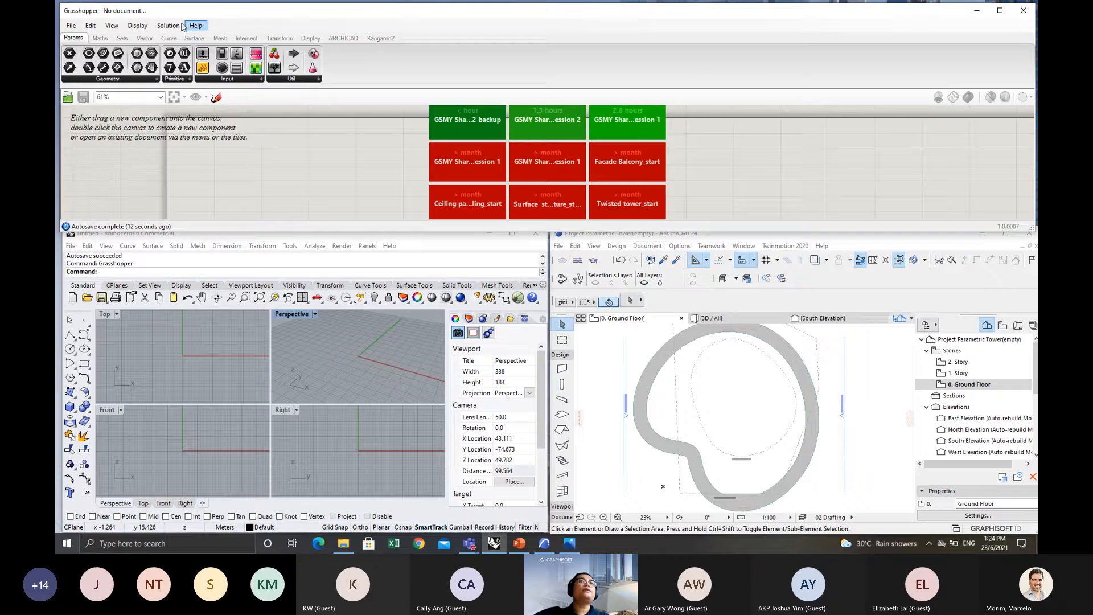
{"action": "left_click", "coordinate": [71, 26]}
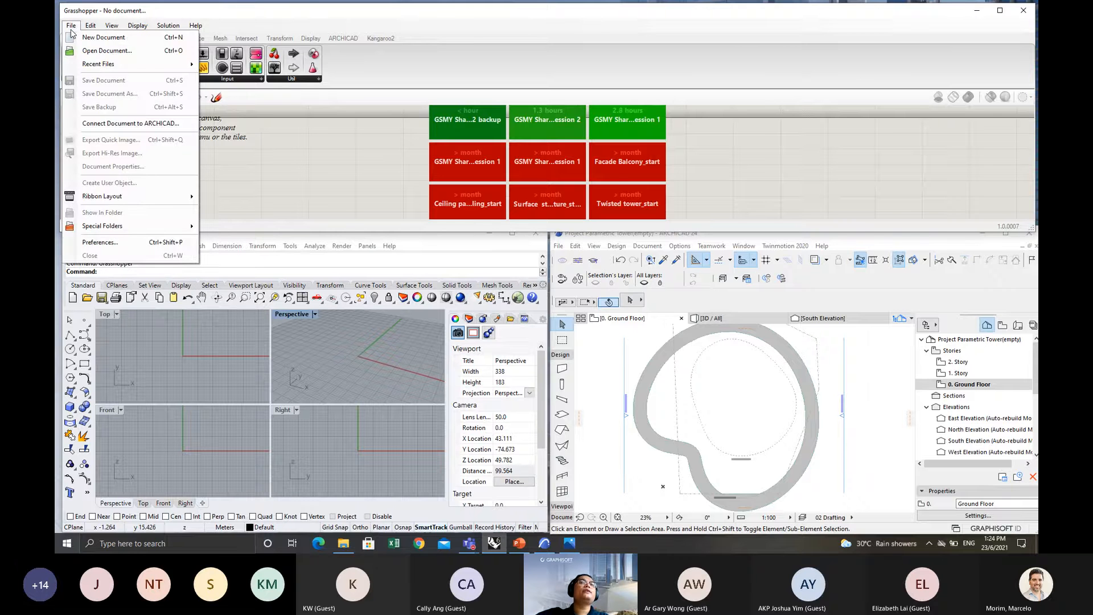
Open the Grasshopper Connection palette in ARCHICAD and start the connection to Grasshopper.
{"action": "left_click", "coordinate": [876, 248]}
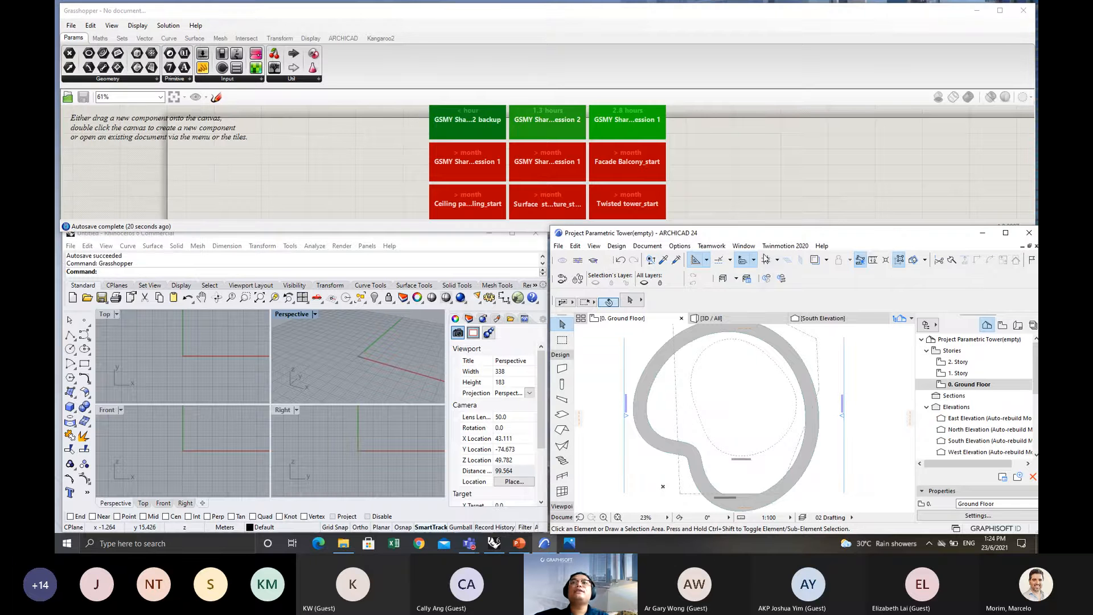
{"action": "left_click", "coordinate": [679, 246]}
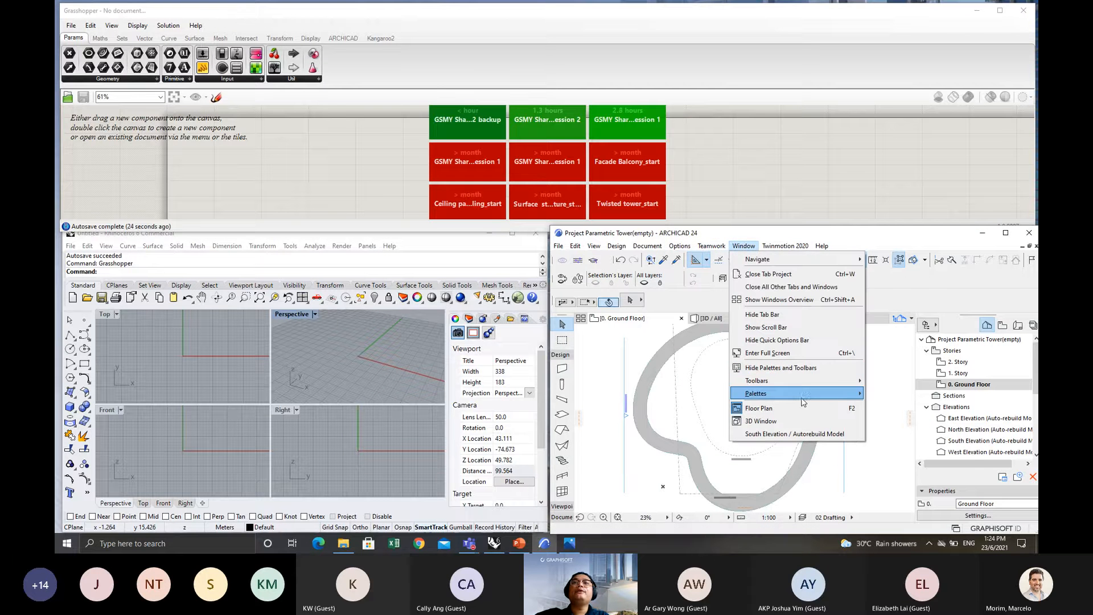
{"action": "mouse_move", "coordinate": [806, 400]}
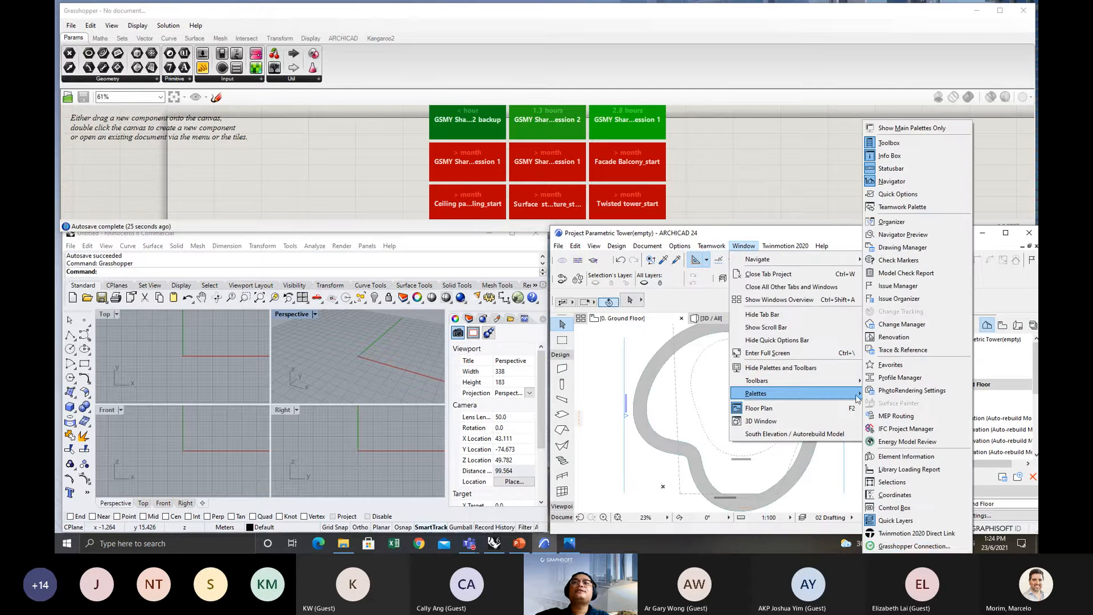
{"action": "left_click", "coordinate": [916, 548]}
{"action": "left_click_drag", "start_coordinate": [902, 354], "coordinate": [771, 339]}
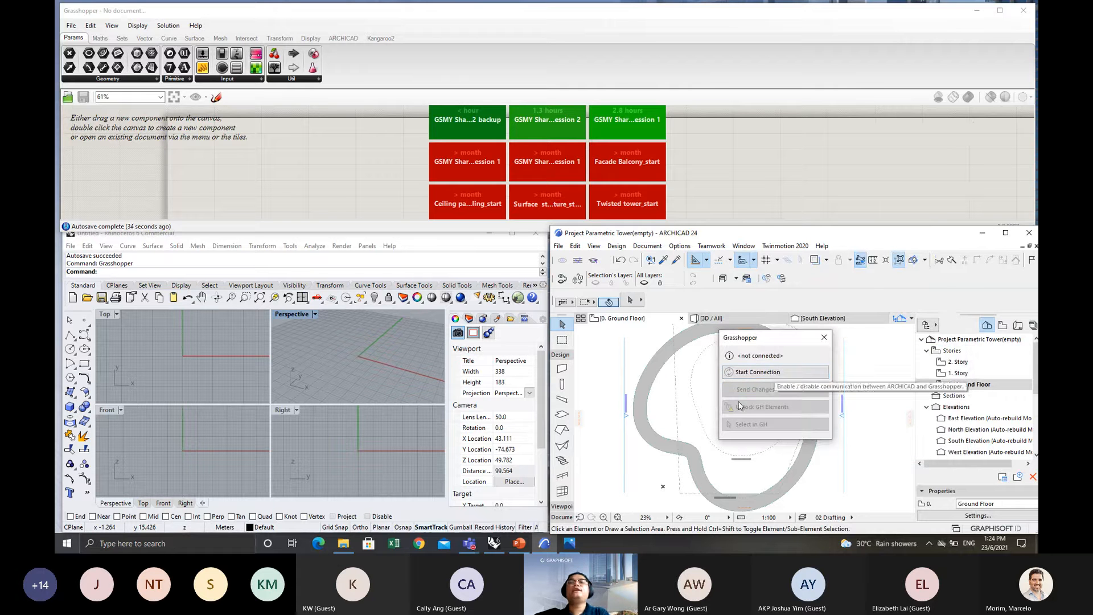
{"action": "left_click", "coordinate": [767, 377]}
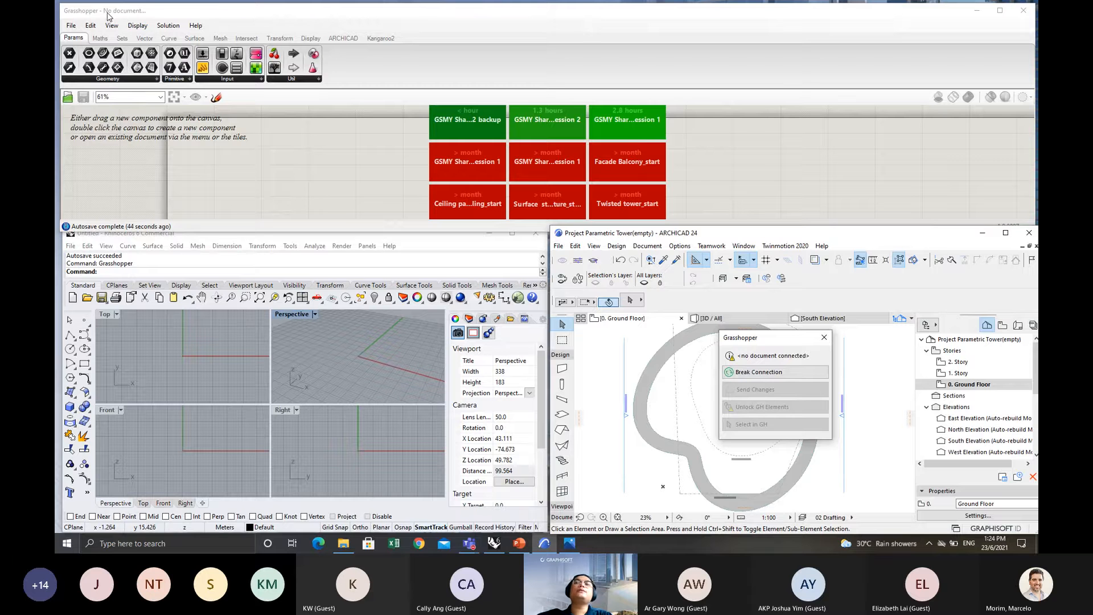
Move the Grasshopper connection palette off the site plan so that the whole boundary is clear.
{"action": "left_click_drag", "start_coordinate": [761, 338], "coordinate": [727, 357]}
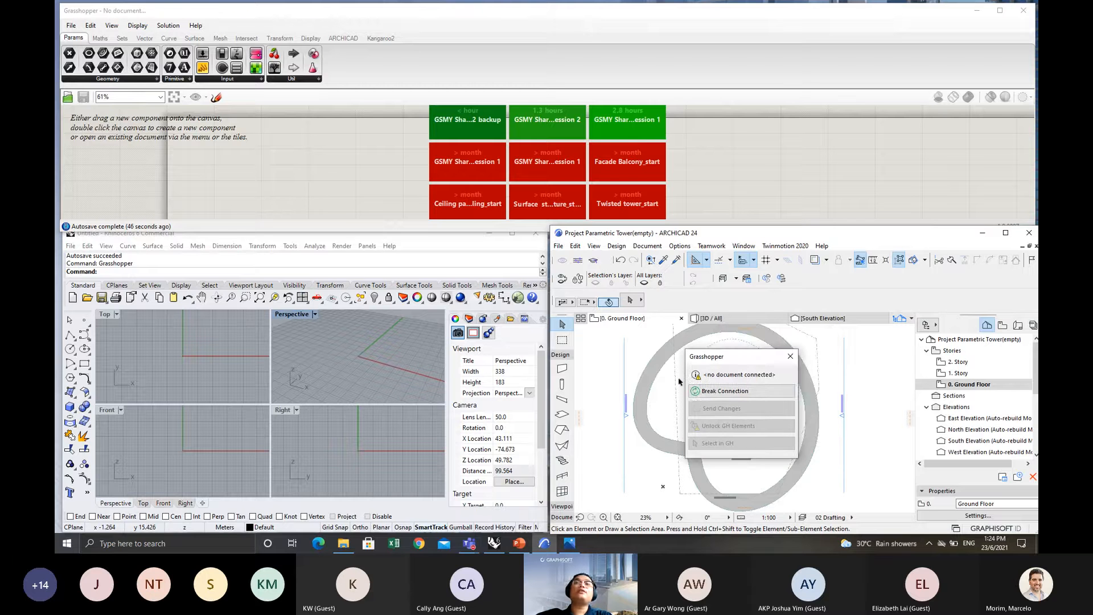
{"action": "scroll", "coordinate": [254, 162], "scroll_direction": "down", "scroll_amount": 2}
{"action": "left_click", "coordinate": [308, 151]}
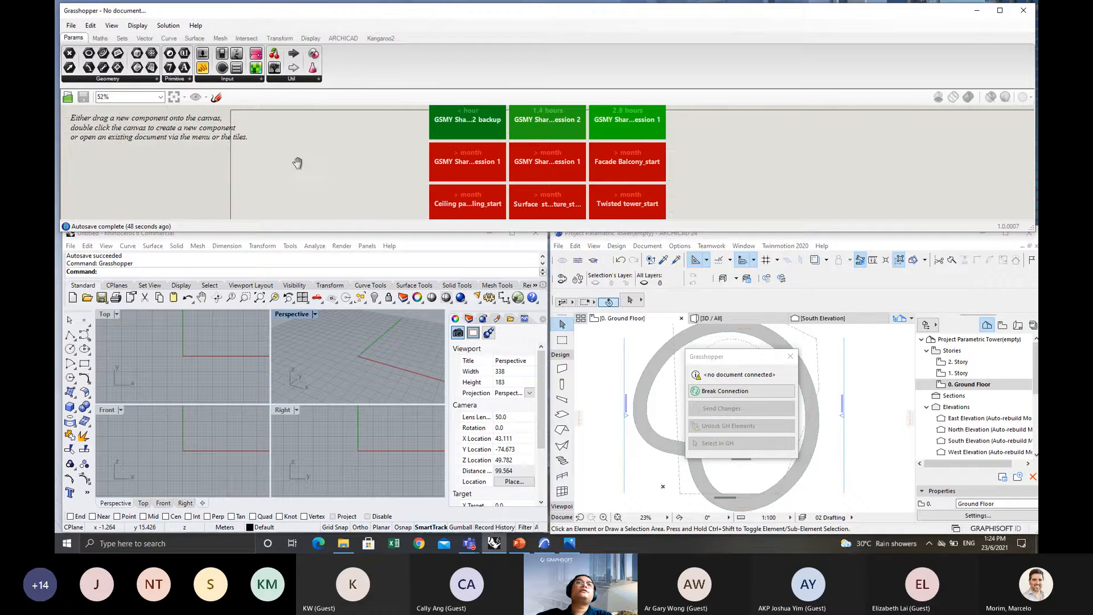
{"action": "left_click_drag", "start_coordinate": [745, 358], "coordinate": [938, 379]}
{"action": "right_click", "coordinate": [731, 407]}
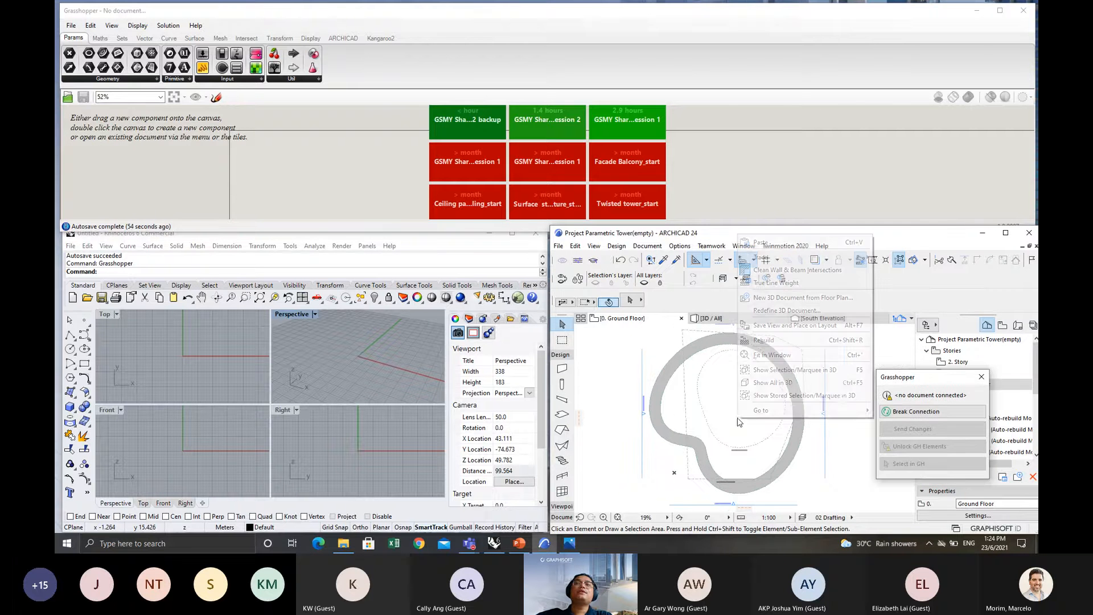
{"action": "key", "text": "Escape"}
{"action": "left_click", "coordinate": [254, 154]}
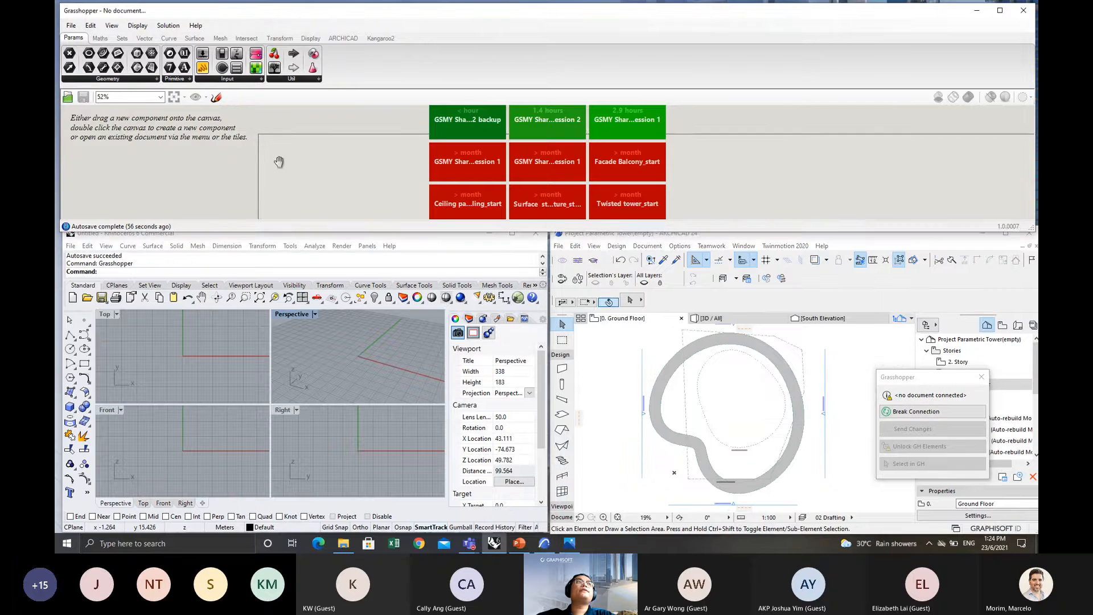
Select the dashed setback line on the ARCHICAD ground floor plan to inspect its spline, and clear the selection.
{"action": "scroll", "coordinate": [746, 442], "scroll_direction": "up", "scroll_amount": 4}
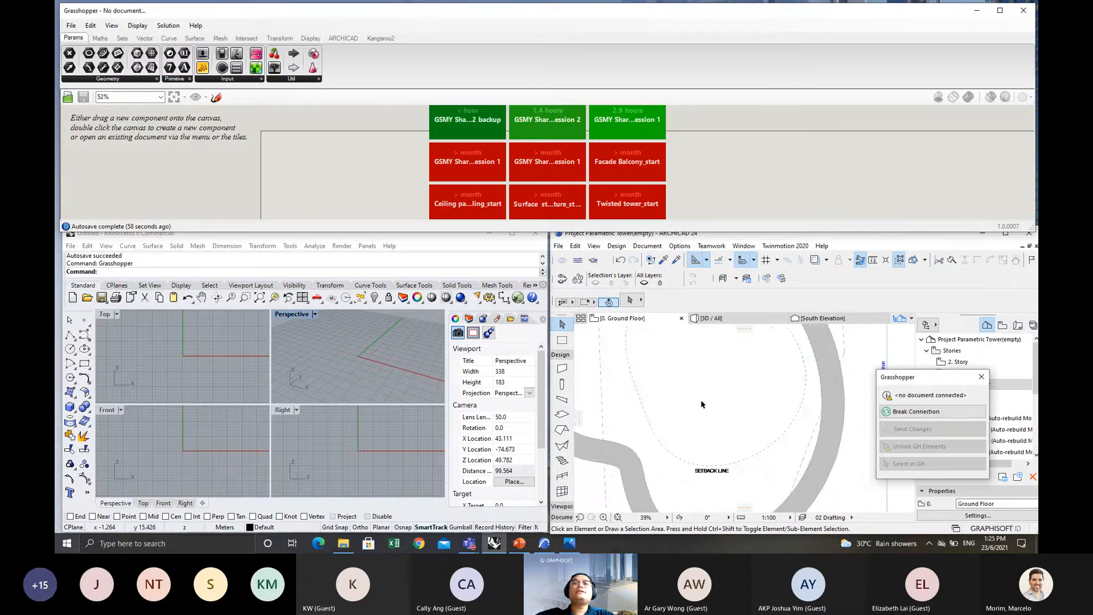
{"action": "left_click", "coordinate": [617, 451]}
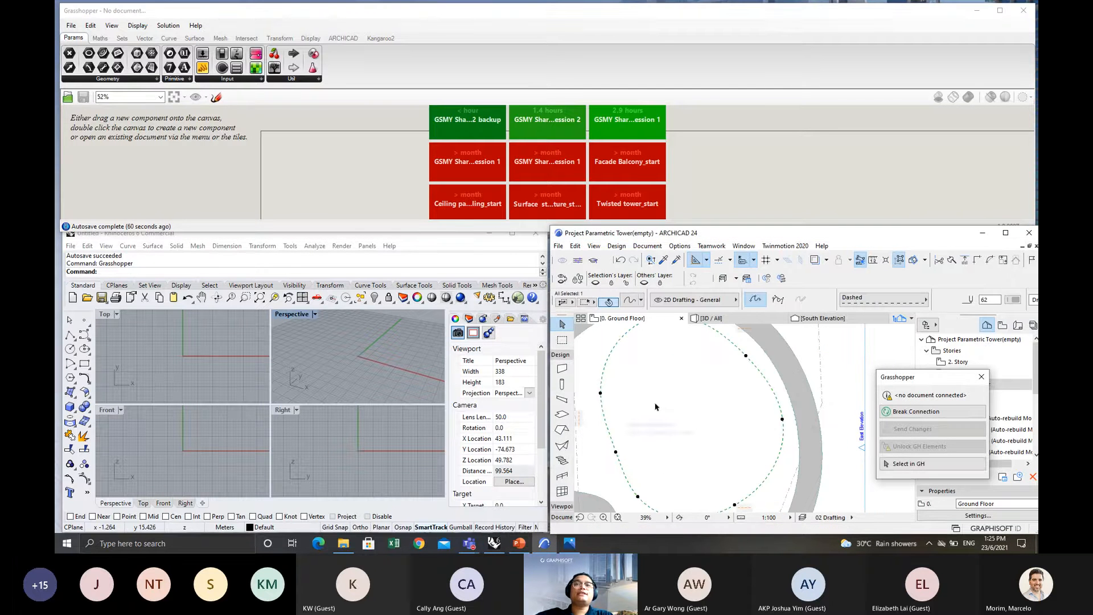
{"action": "scroll", "coordinate": [653, 399], "scroll_direction": "down", "scroll_amount": 2}
{"action": "key", "text": "Escape"}
{"action": "scroll", "coordinate": [335, 173], "scroll_direction": "up", "scroll_amount": 1}
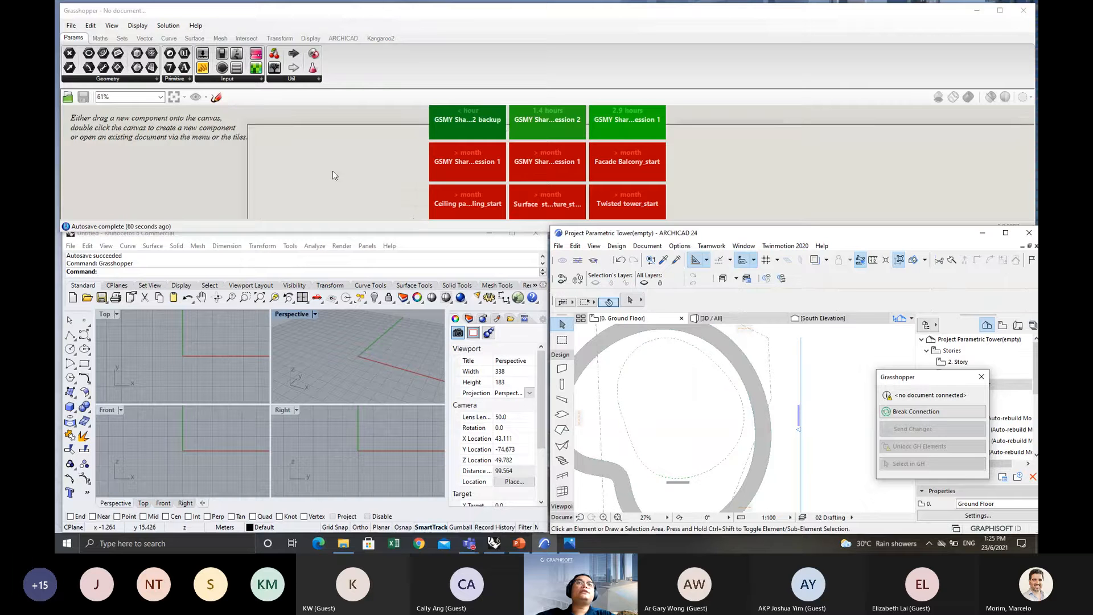
Display the ARCHICAD component set in Grasshopper and look over its groups, from Deconstruct and Design to Parameters and Settings.
{"action": "right_click_drag", "start_coordinate": [329, 176], "coordinate": [350, 151]}
{"action": "scroll", "coordinate": [347, 155], "scroll_direction": "up", "scroll_amount": 2}
{"action": "left_click", "coordinate": [345, 38]}
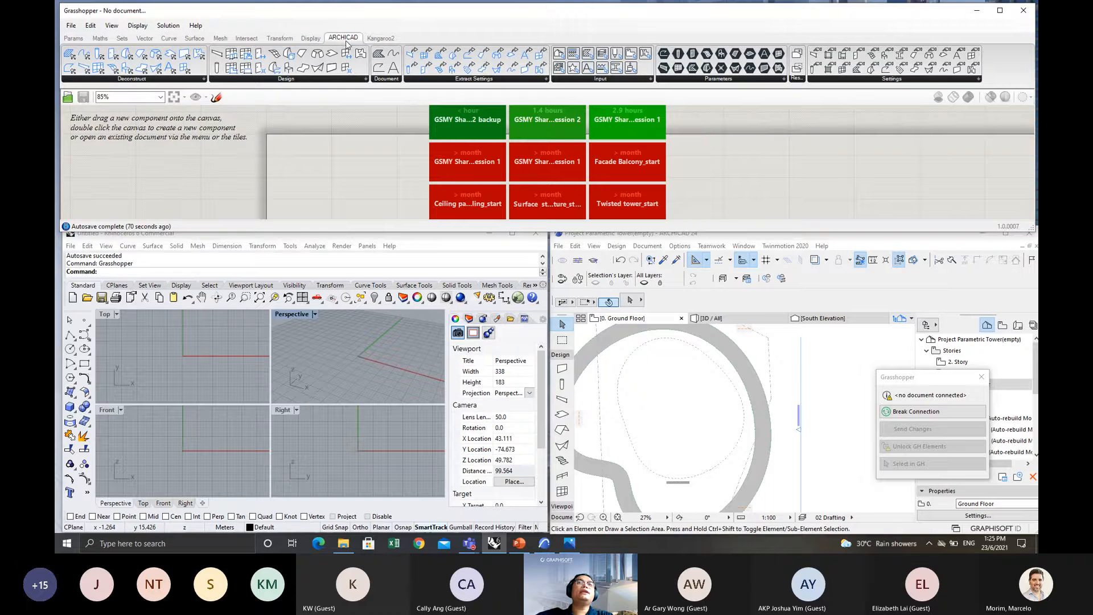
{"action": "left_click", "coordinate": [784, 81]}
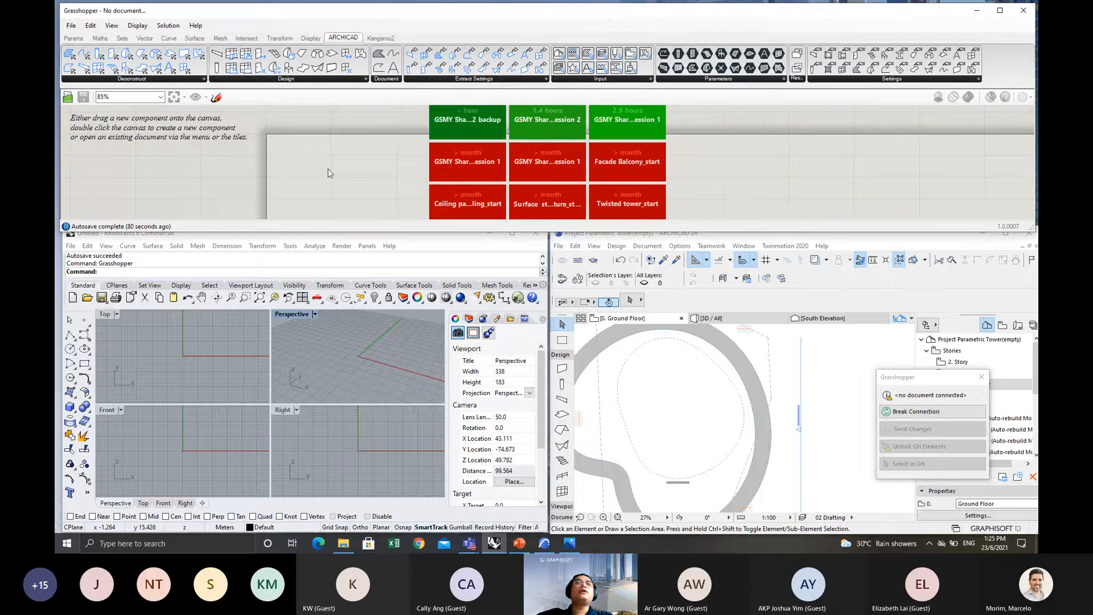
Add an ARCHICAD Spline parameter to the Grasshopper canvas and position it near the canvas's upper-left corner.
{"action": "double_click", "coordinate": [302, 159]}
{"action": "type", "text": "spli"}
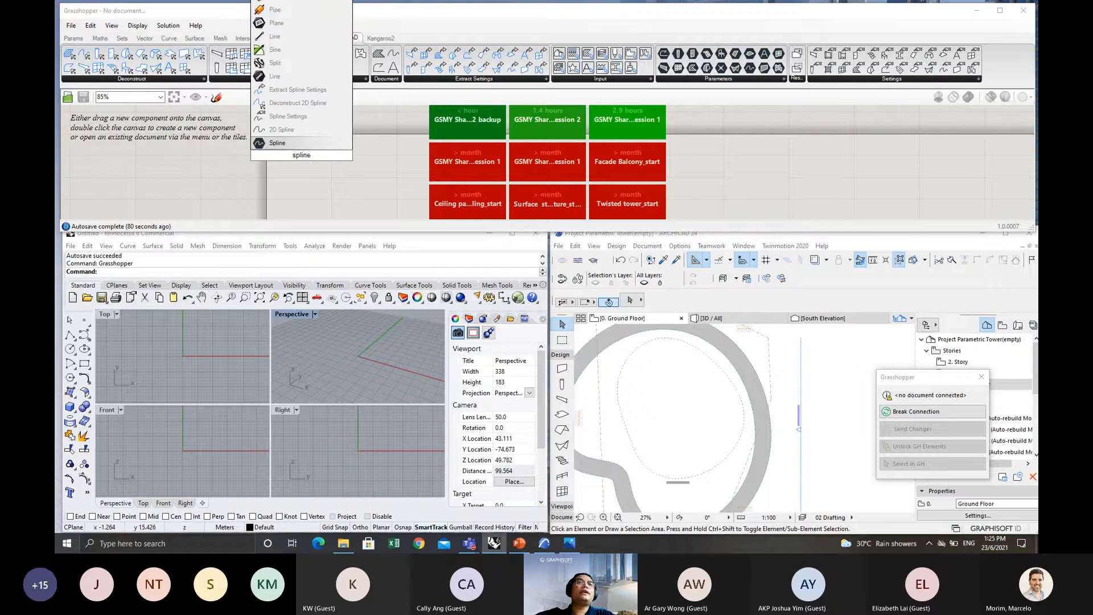
{"action": "type", "text": "ne"}
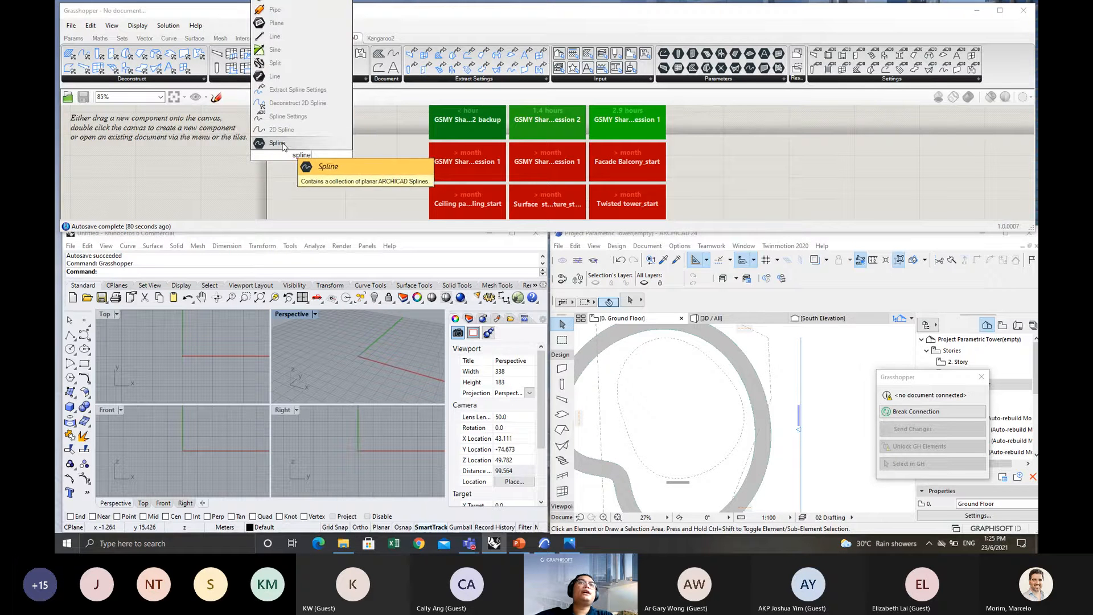
{"action": "key", "text": "Return"}
{"action": "left_click_drag", "start_coordinate": [304, 160], "coordinate": [295, 154]}
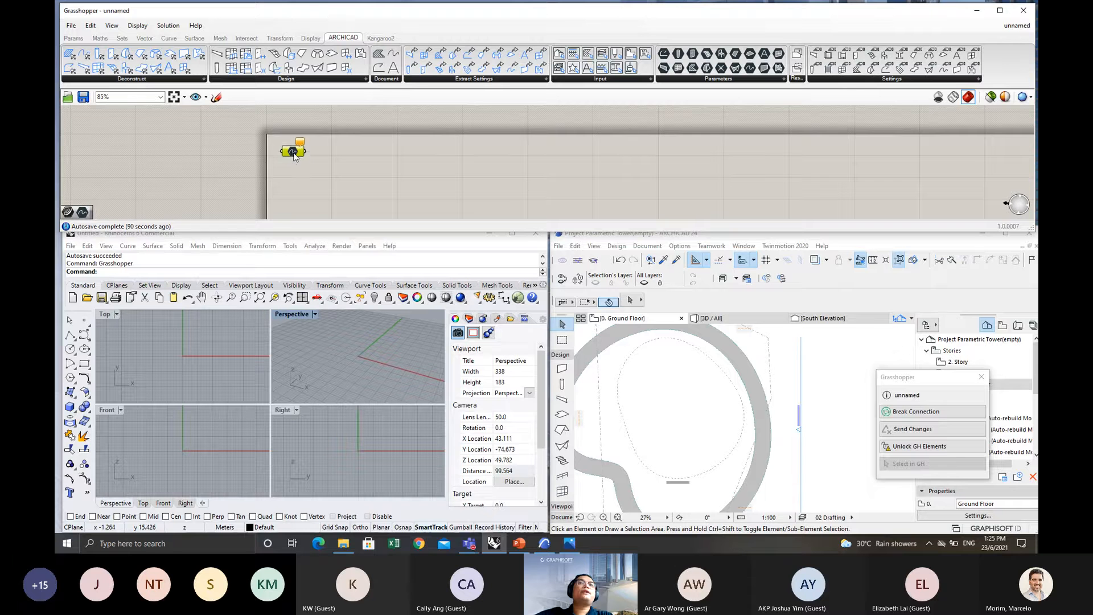
{"action": "scroll", "coordinate": [295, 155], "scroll_direction": "up", "scroll_amount": 1}
{"action": "right_click_drag", "start_coordinate": [353, 160], "coordinate": [425, 143]}
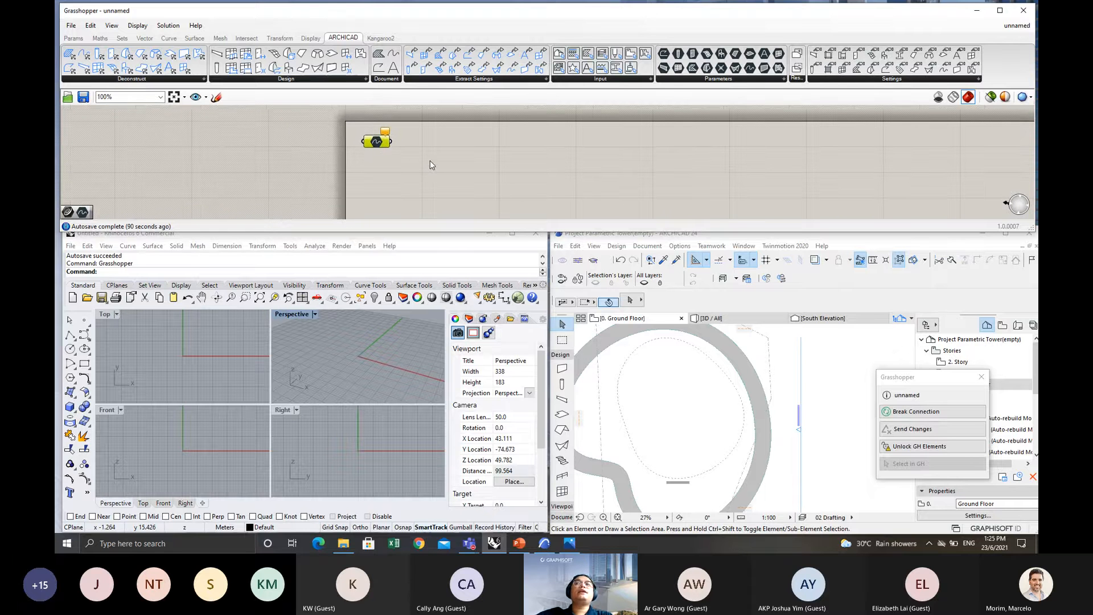
Set the setback line from the ARCHICAD plan as the Spline parameter's single spline, and switch to Rhino's Perspective viewport.
{"action": "right_click", "coordinate": [383, 144]}
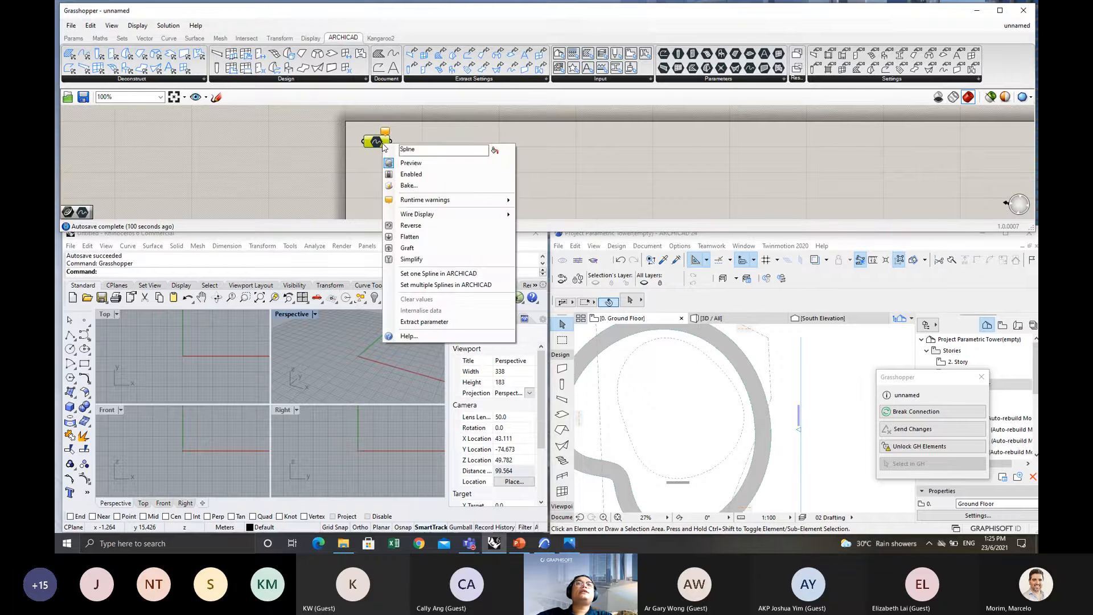
{"action": "left_click", "coordinate": [431, 276]}
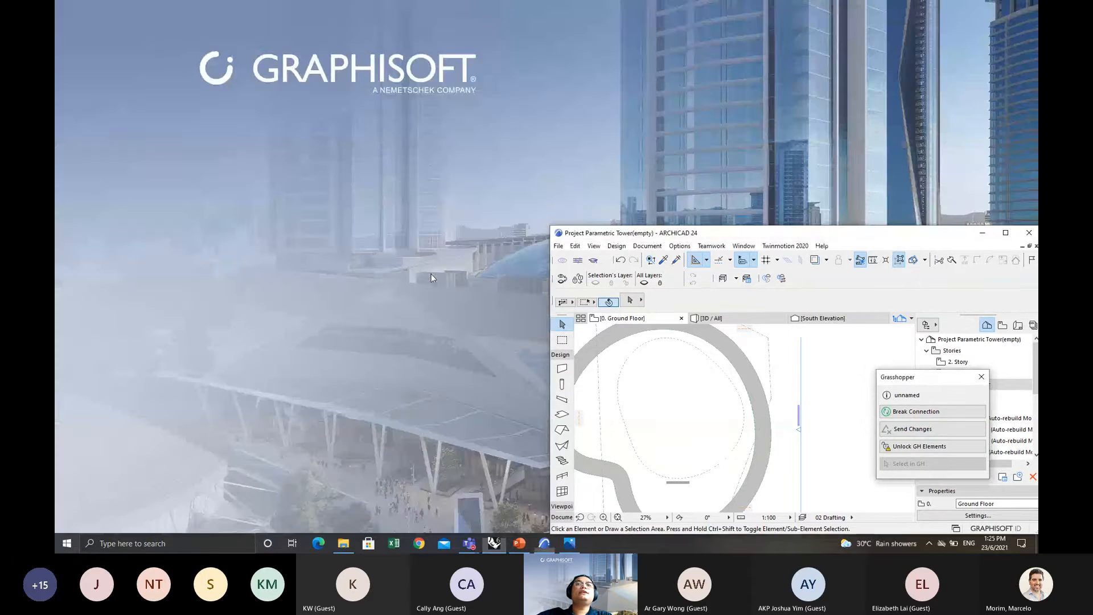
{"action": "left_click", "coordinate": [638, 350]}
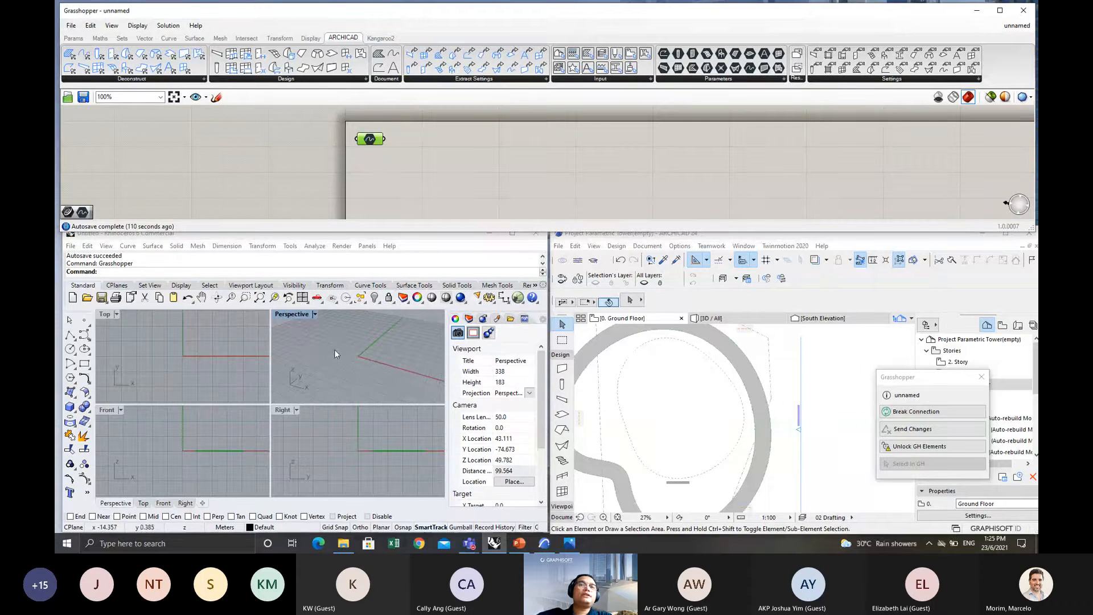
{"action": "left_click", "coordinate": [329, 338]}
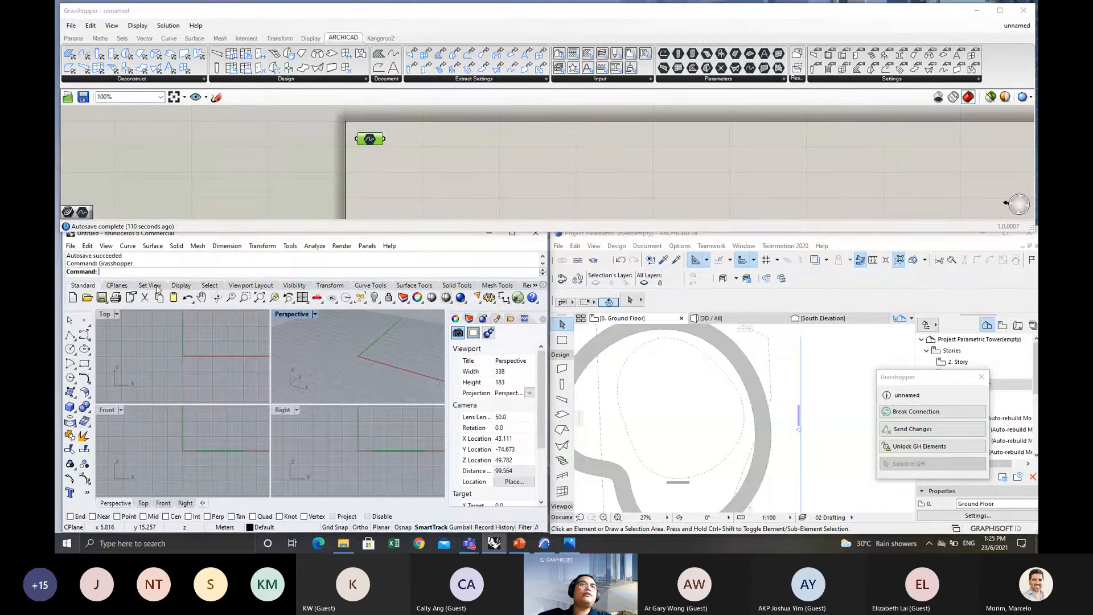
Fit the transferred setback curve in Rhino's Perspective viewport and orbit around it.
{"action": "left_click", "coordinate": [261, 298]}
{"action": "mouse_move", "coordinate": [344, 367]}
{"action": "right_mouse_down"}
{"action": "mouse_move", "coordinate": [346, 393]}
{"action": "mouse_move", "coordinate": [349, 353]}
{"action": "right_mouse_up"}
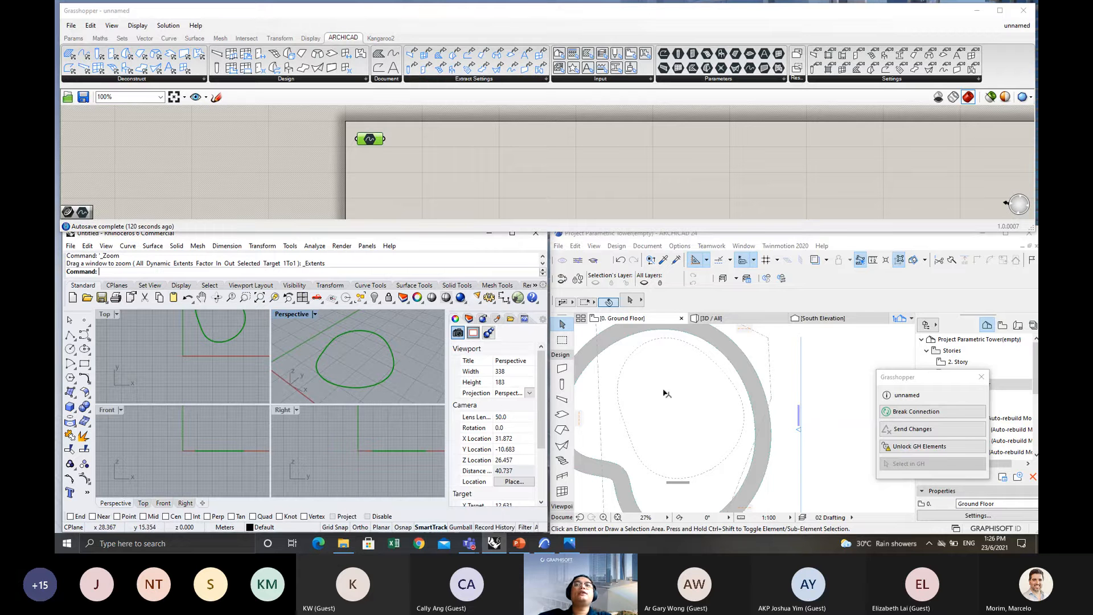
Pull the node on the ARCHICAD setback spline's lower-left side inward to form a concave bend, and send the changes to Grasshopper.
{"action": "left_click", "coordinate": [625, 369]}
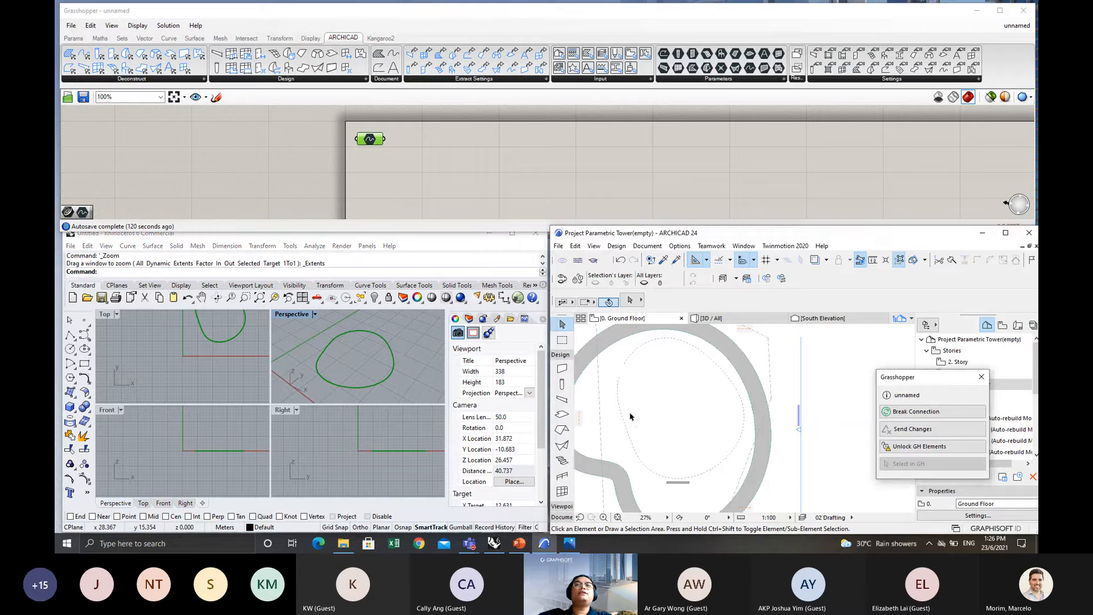
{"action": "left_click", "coordinate": [619, 385]}
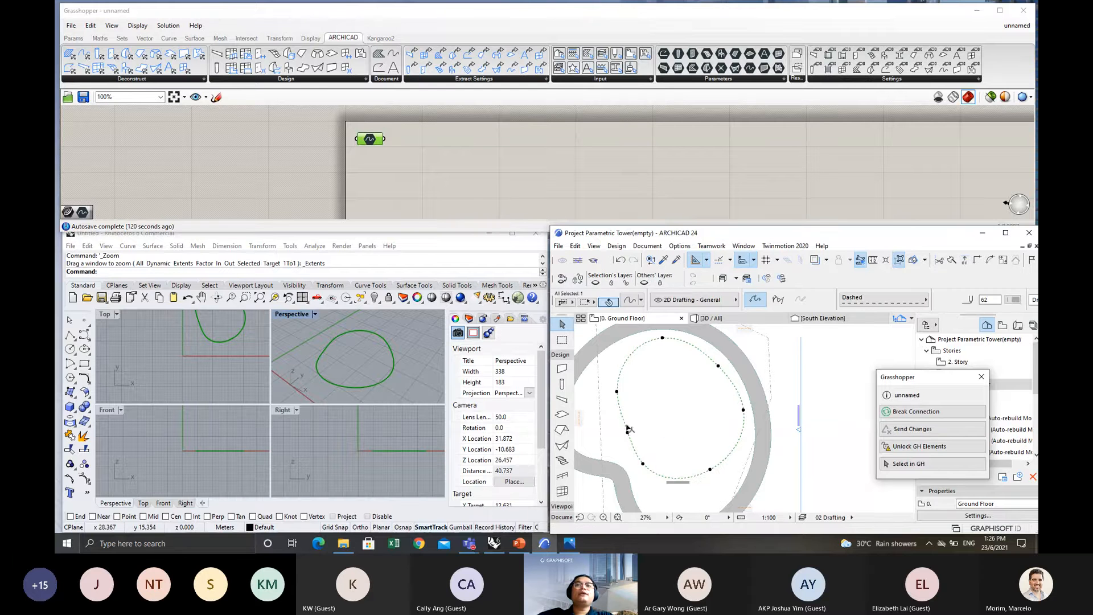
{"action": "left_click_drag", "start_coordinate": [627, 434], "coordinate": [647, 422]}
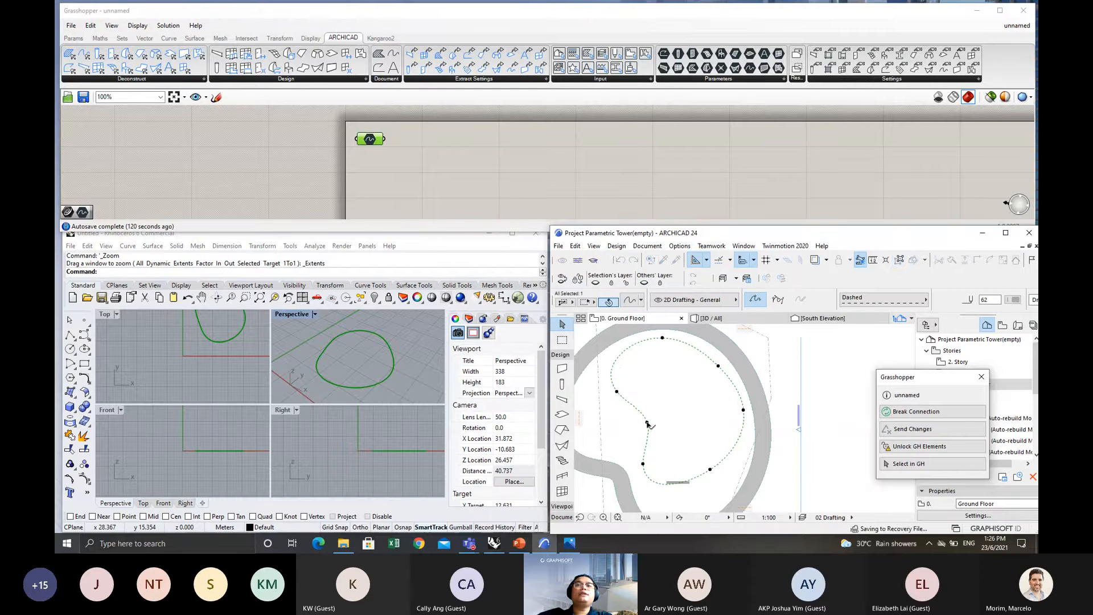
{"action": "left_click", "coordinate": [912, 429]}
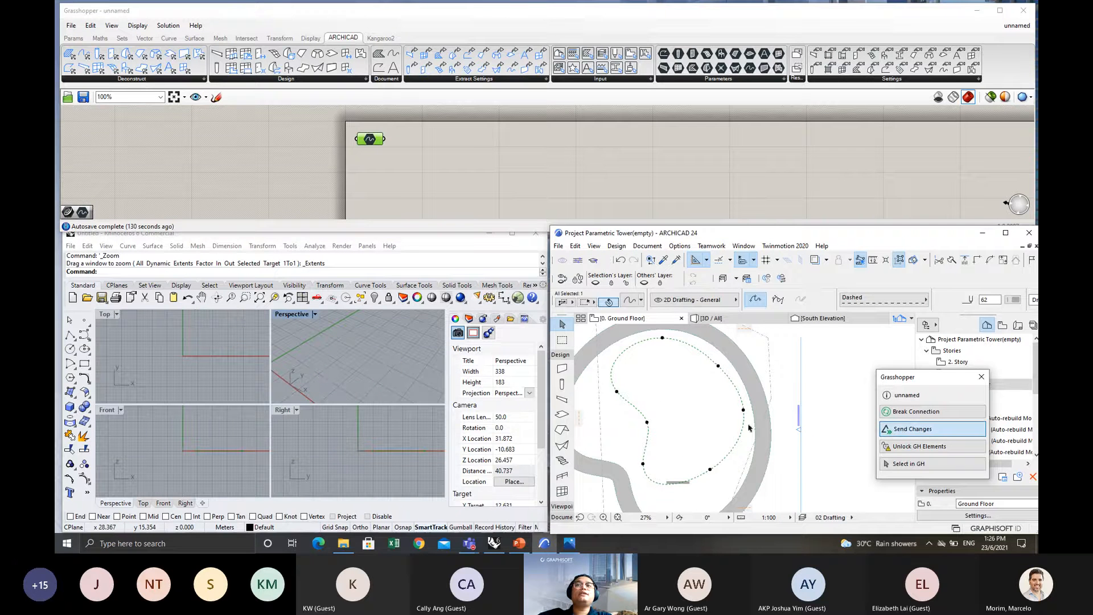
Examine the updated setback curve from another angle in Rhino's Perspective viewport.
{"action": "left_click", "coordinate": [320, 333]}
{"action": "scroll", "coordinate": [342, 343], "scroll_direction": "down", "scroll_amount": 2}
{"action": "scroll", "coordinate": [353, 341], "scroll_direction": "up", "scroll_amount": 3}
{"action": "scroll", "coordinate": [342, 349], "scroll_direction": "down", "scroll_amount": 1}
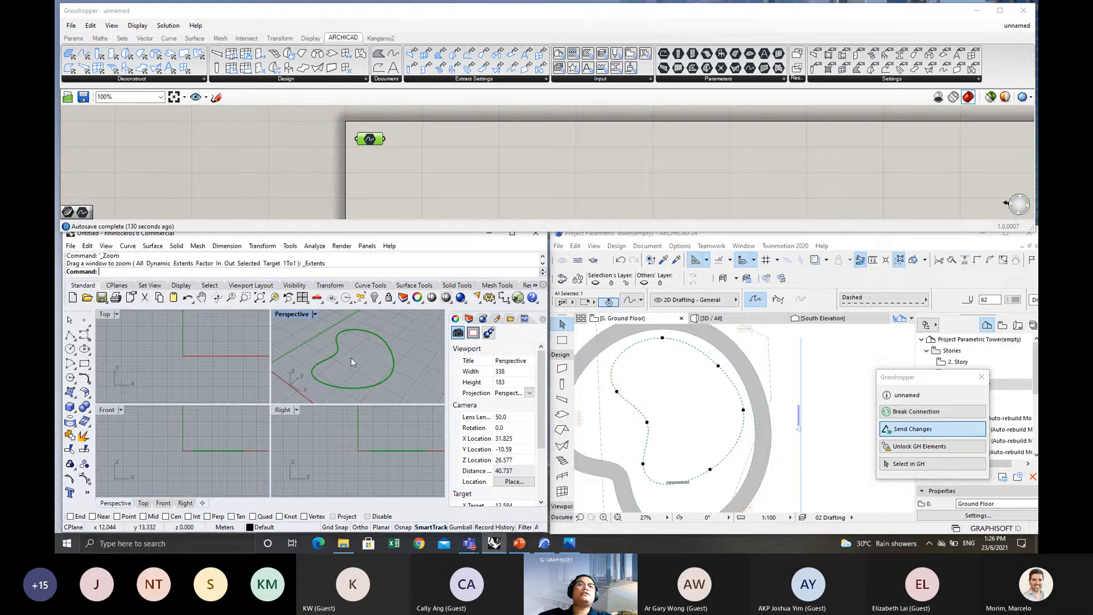
{"action": "right_click_drag", "start_coordinate": [351, 362], "coordinate": [373, 361]}
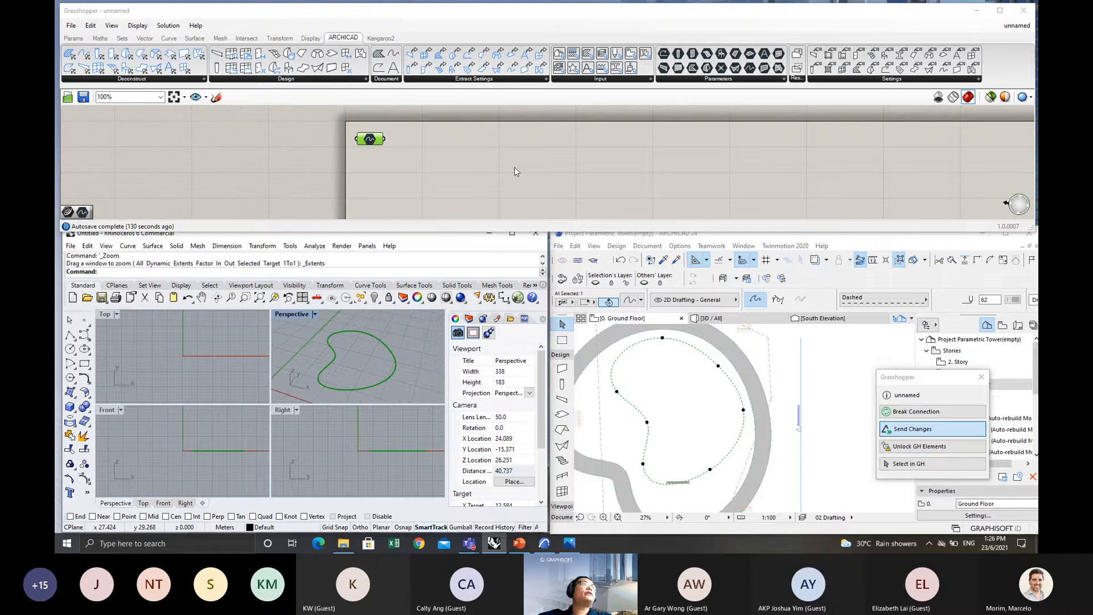
Add a Curve parameter to the Grasshopper canvas beside the Spline parameter and feed it from the spline.
{"action": "left_click", "coordinate": [441, 142]}
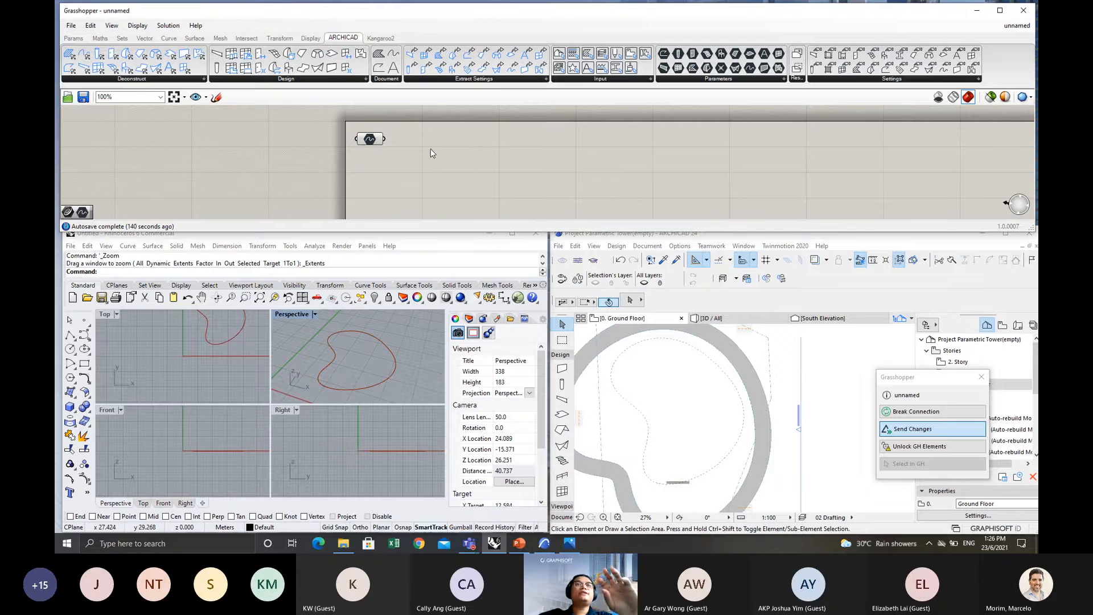
{"action": "right_click_drag", "start_coordinate": [445, 146], "coordinate": [419, 150]}
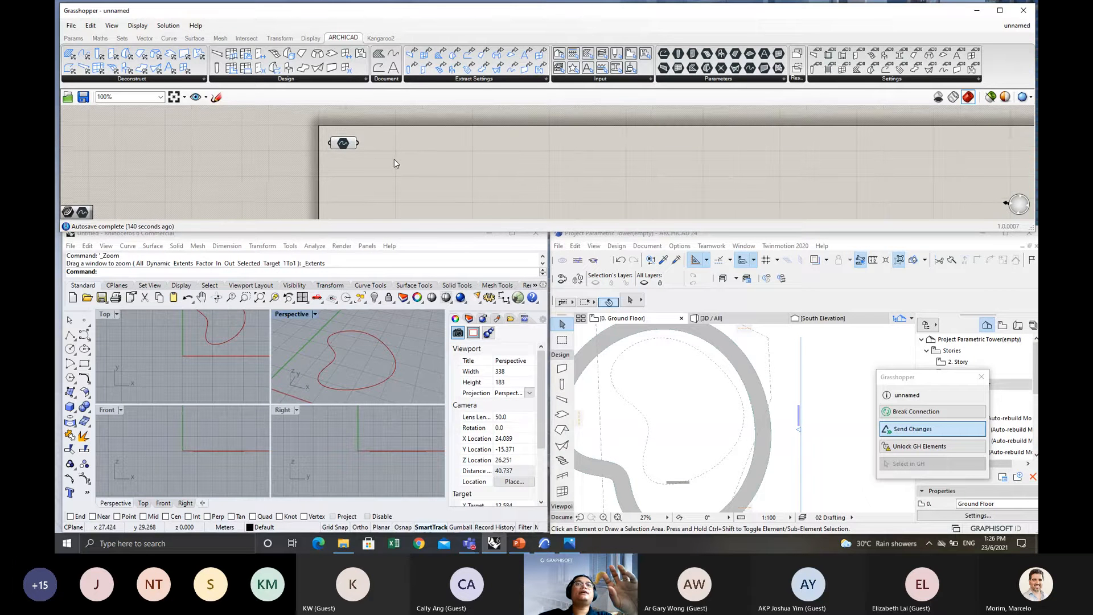
{"action": "double_click", "coordinate": [394, 160]}
{"action": "type", "text": "curv"}
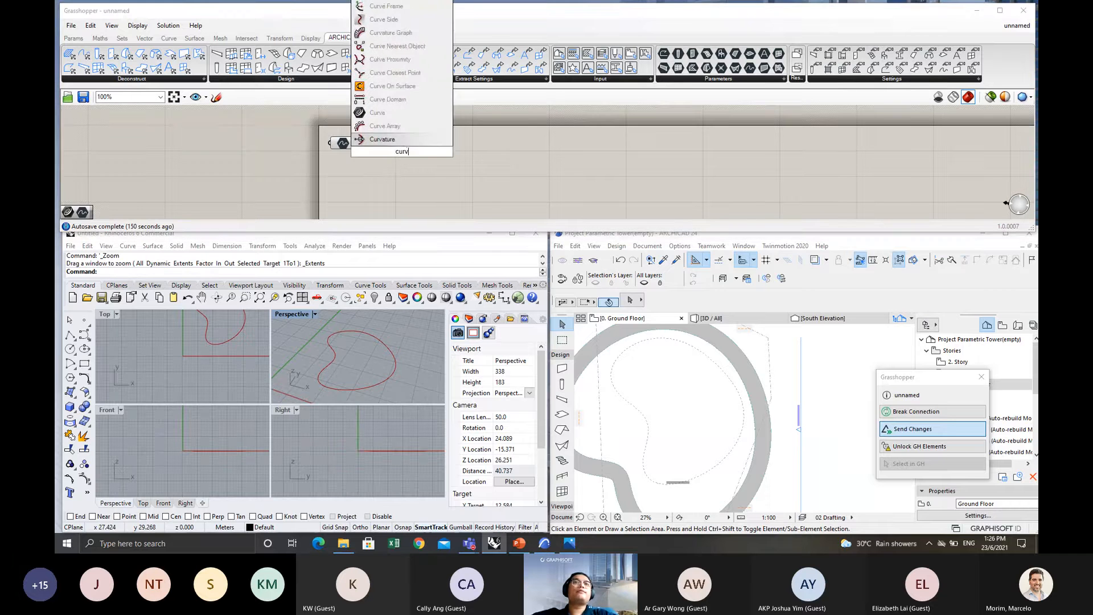
{"action": "left_click", "coordinate": [388, 139]}
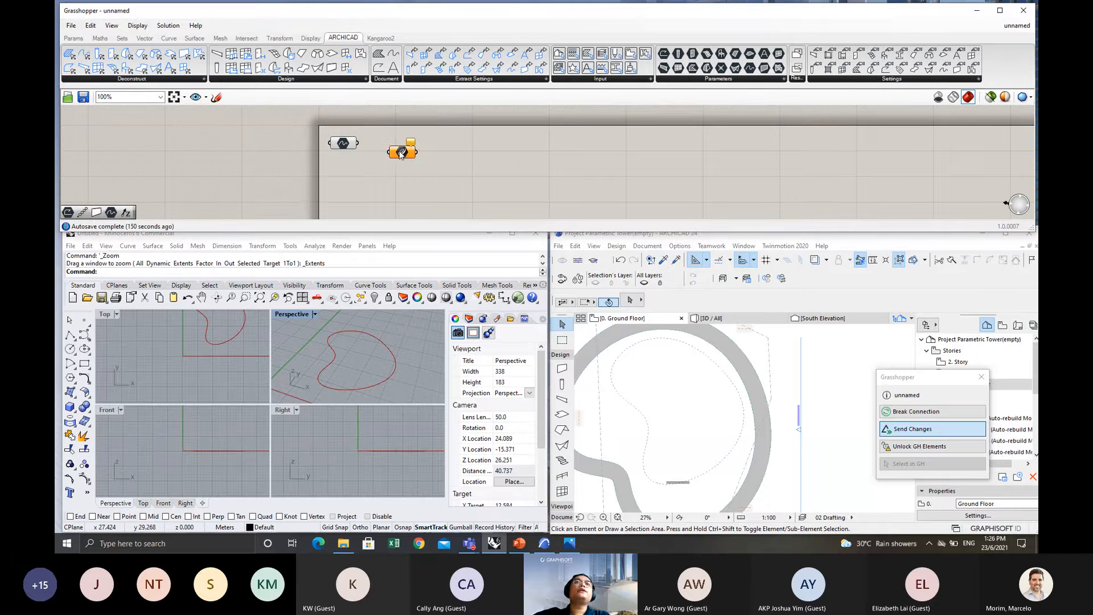
{"action": "mouse_move", "coordinate": [402, 146]}
{"action": "left_mouse_down"}
{"action": "mouse_move", "coordinate": [379, 149]}
{"action": "mouse_move", "coordinate": [401, 147]}
{"action": "left_mouse_up"}
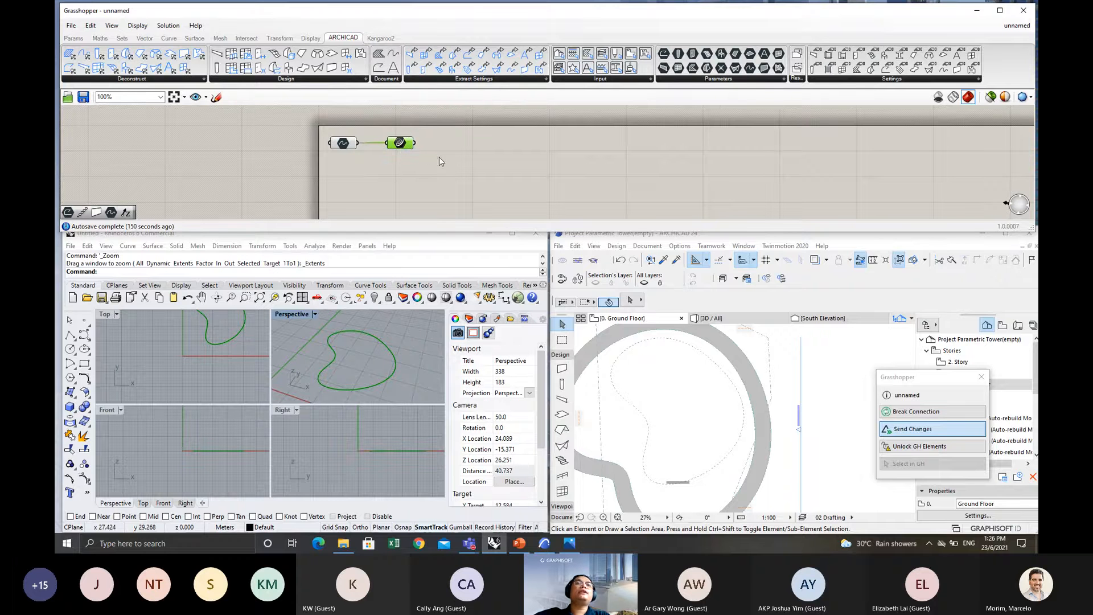
Add an Area component beside the Curve parameter, connect the curve to its Geometry input, and place it slightly higher.
{"action": "right_click_drag", "start_coordinate": [449, 163], "coordinate": [466, 161]}
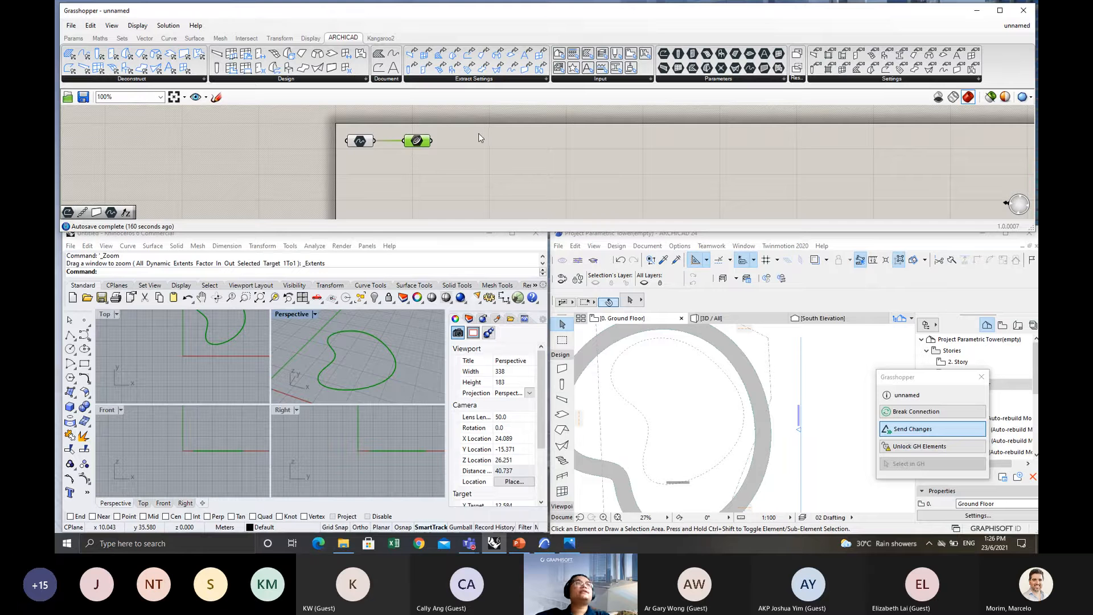
{"action": "right_click_drag", "start_coordinate": [490, 138], "coordinate": [469, 149]}
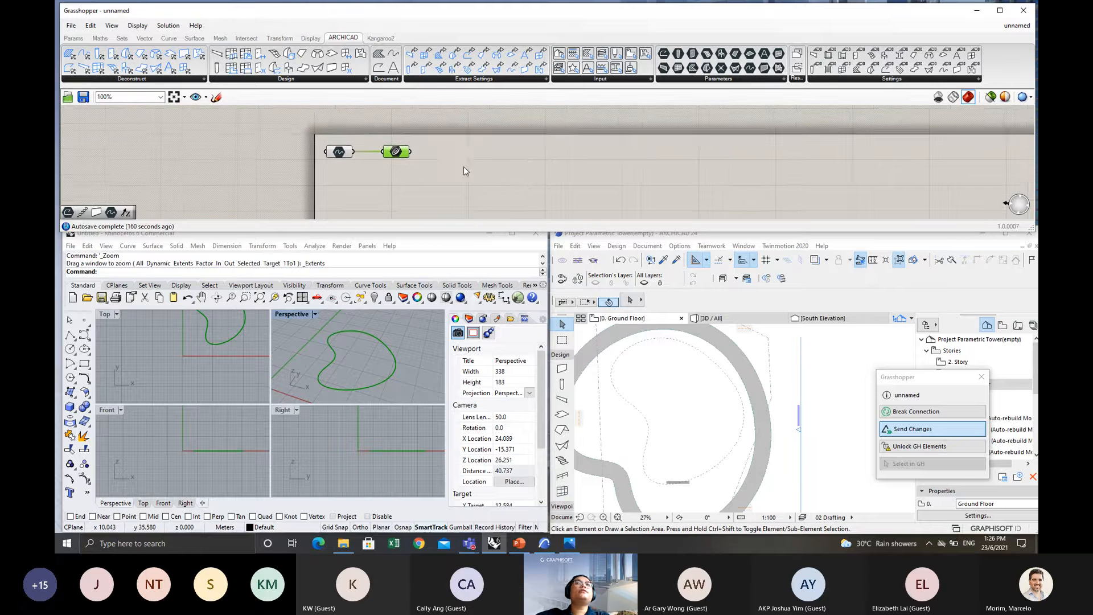
{"action": "double_click", "coordinate": [472, 165]}
{"action": "type", "text": "area"}
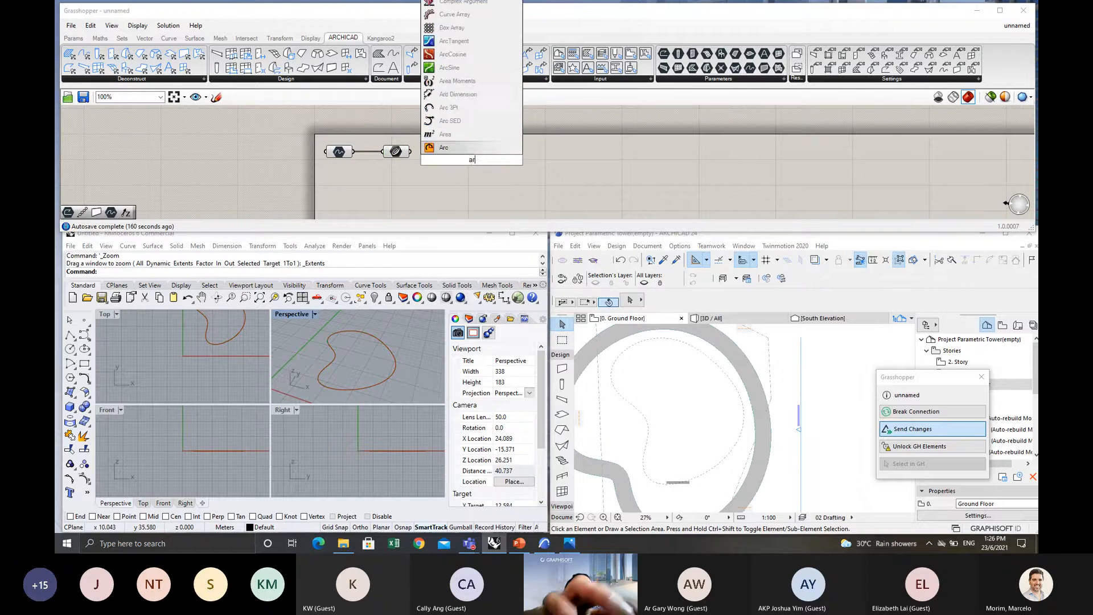
{"action": "left_click", "coordinate": [442, 147]}
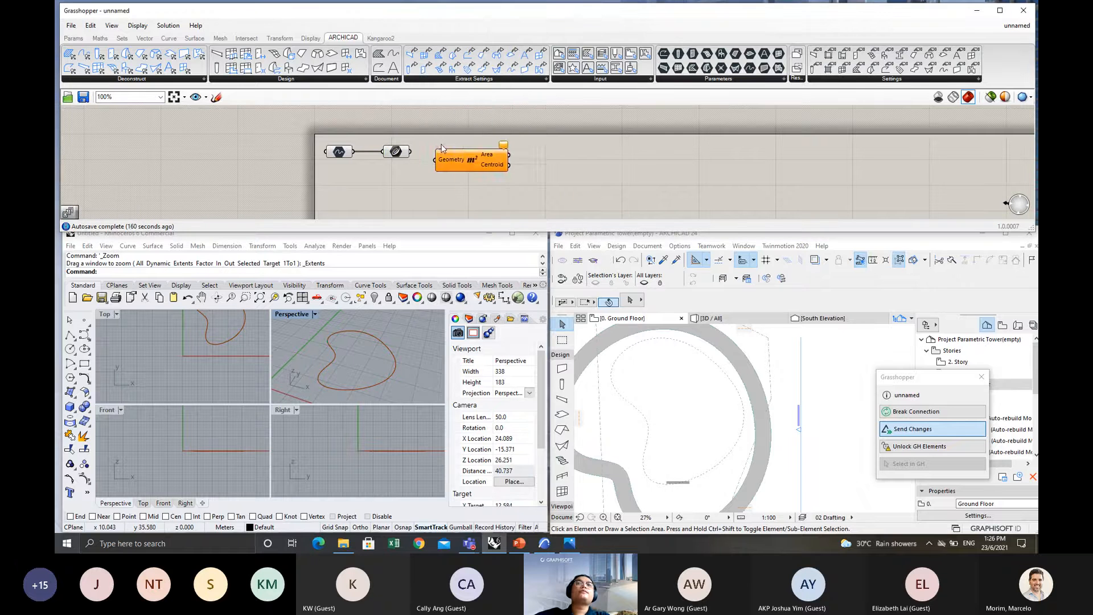
{"action": "left_click_drag", "start_coordinate": [465, 161], "coordinate": [443, 146]}
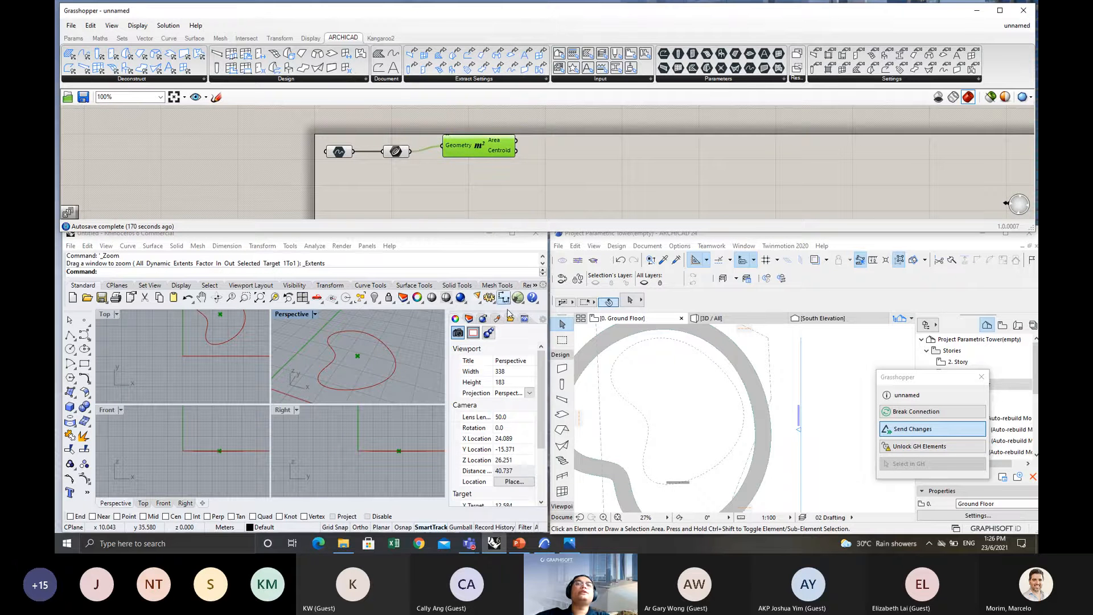
{"action": "mouse_move", "coordinate": [469, 543]}
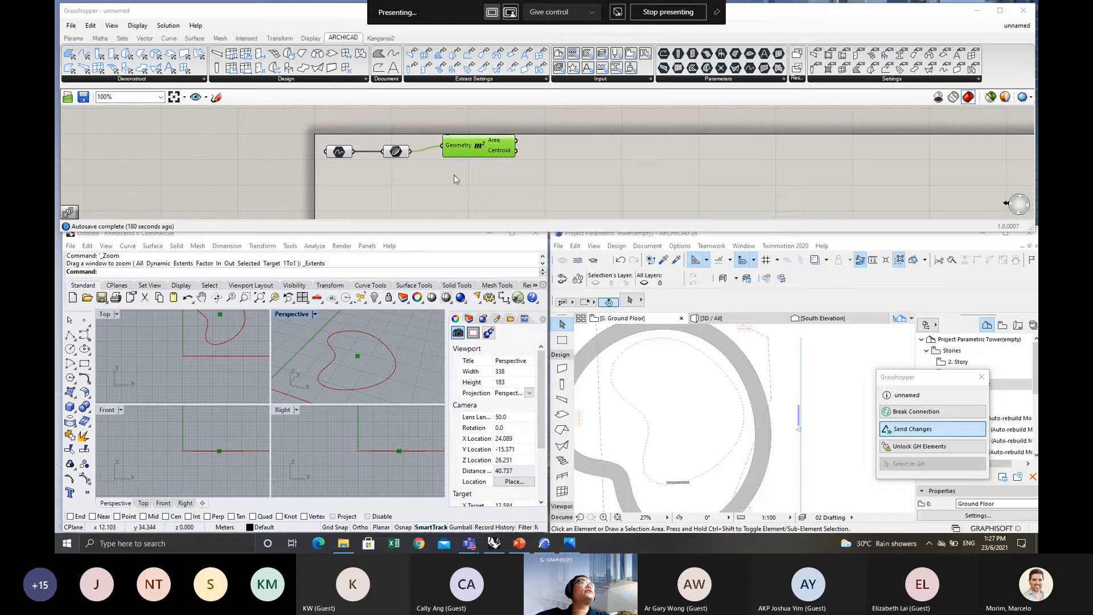
{"action": "right_click_drag", "start_coordinate": [454, 176], "coordinate": [454, 185]}
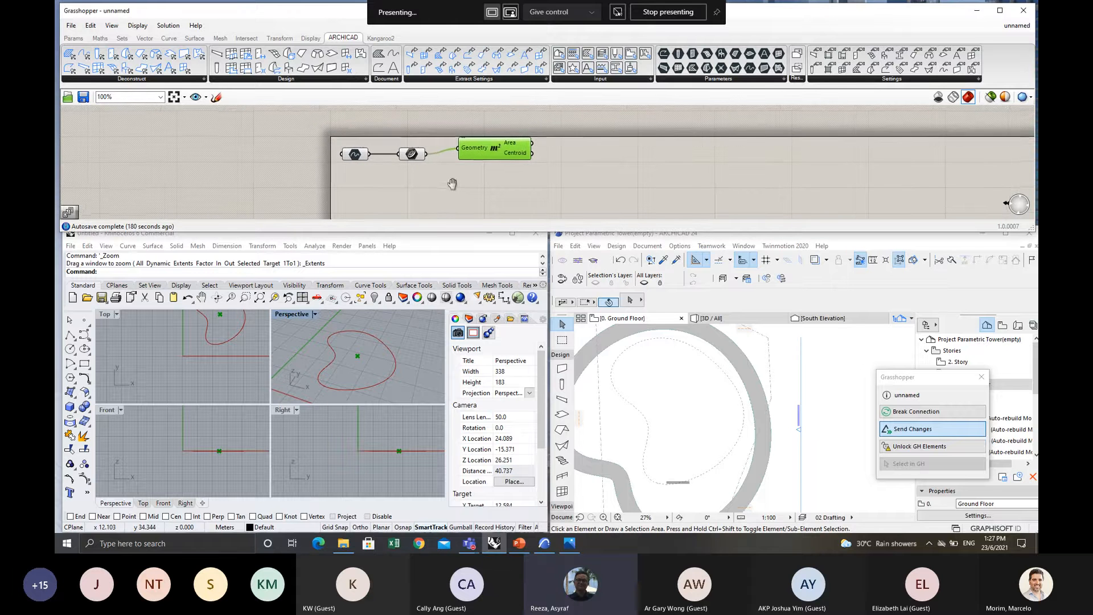
{"action": "left_click_drag", "start_coordinate": [488, 150], "coordinate": [492, 145]}
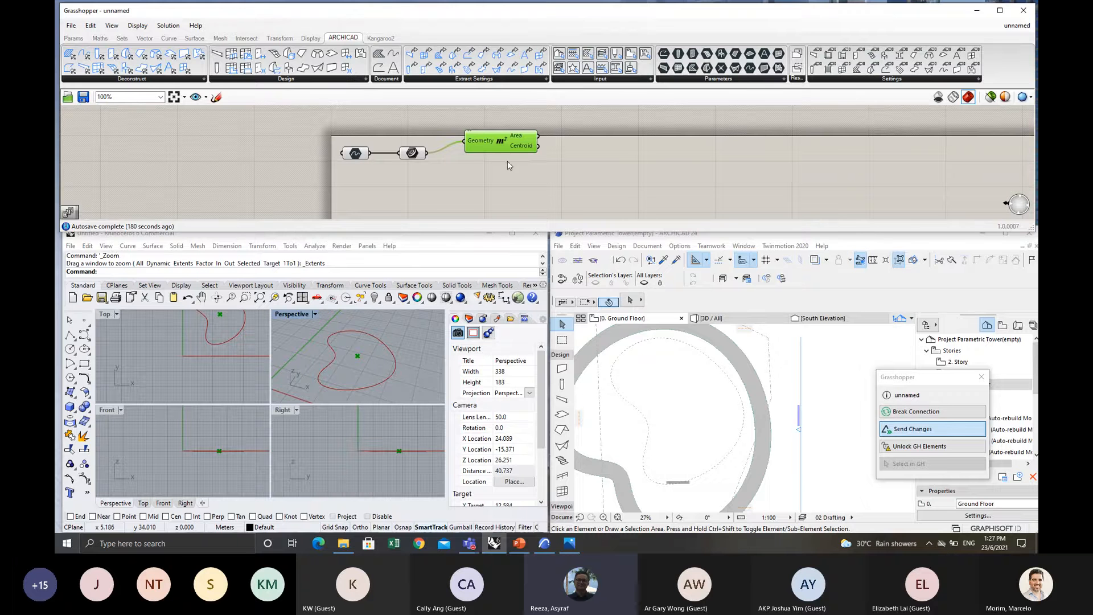
Add a Unit Z vector component and place it below the Curve parameter.
{"action": "double_click", "coordinate": [466, 176]}
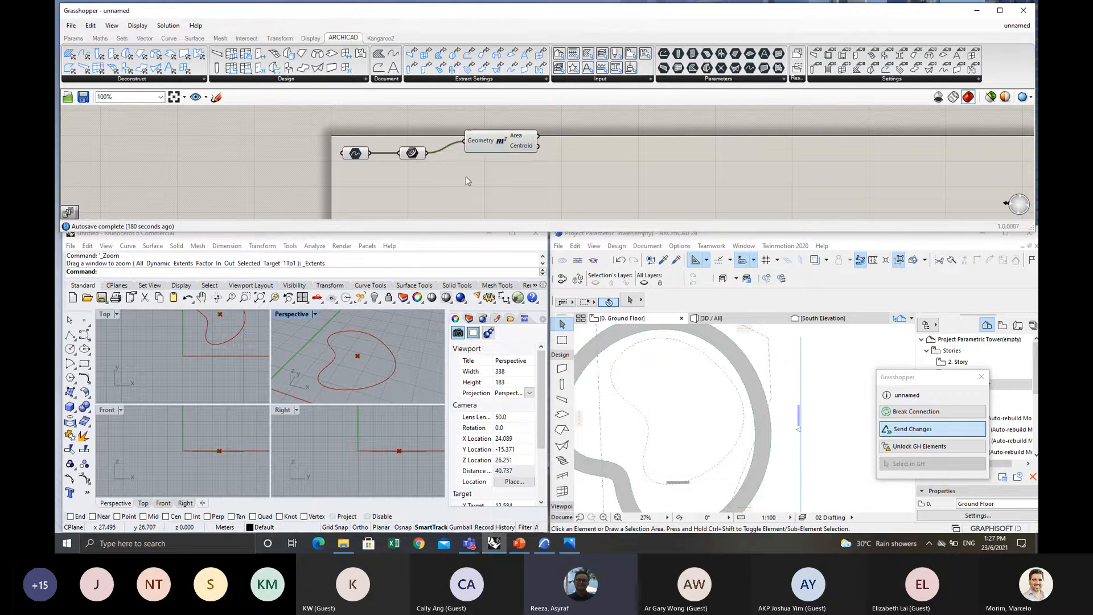
{"action": "type", "text": "dir"}
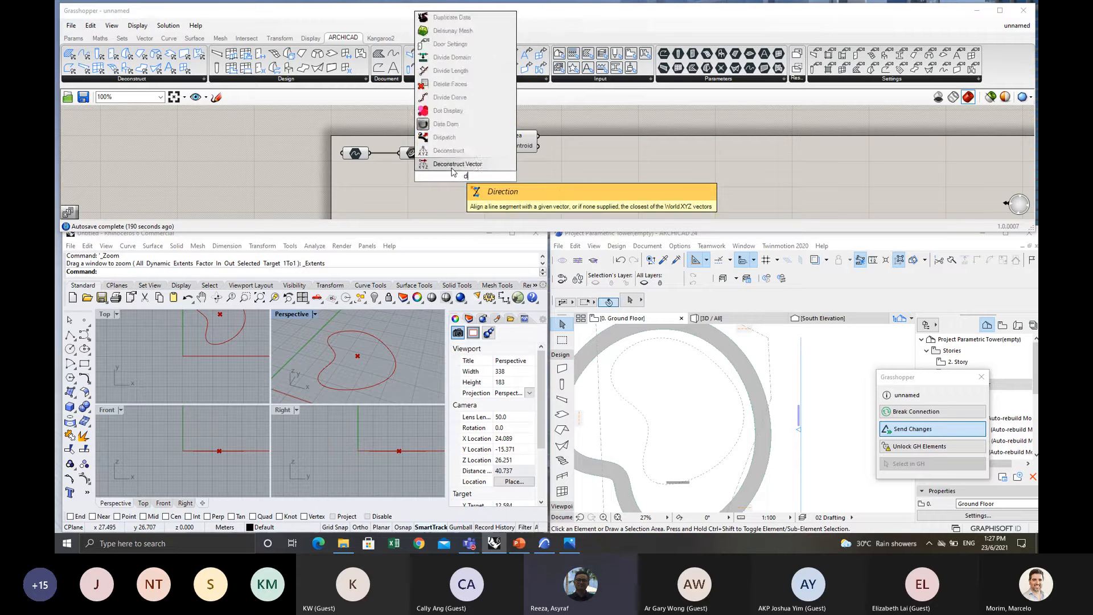
{"action": "key", "text": "BackSpace"}
{"action": "key", "text": "BackSpace"}
{"action": "key", "text": "BackSpace"}
{"action": "type", "text": "z"}
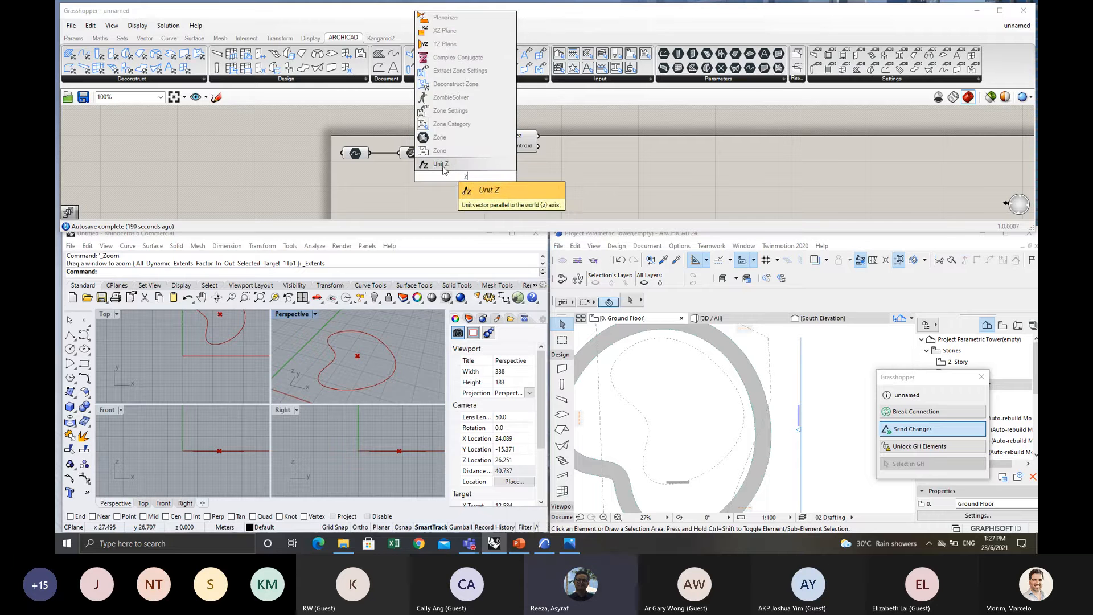
{"action": "left_click", "coordinate": [444, 169]}
{"action": "left_click_drag", "start_coordinate": [460, 180], "coordinate": [418, 197]}
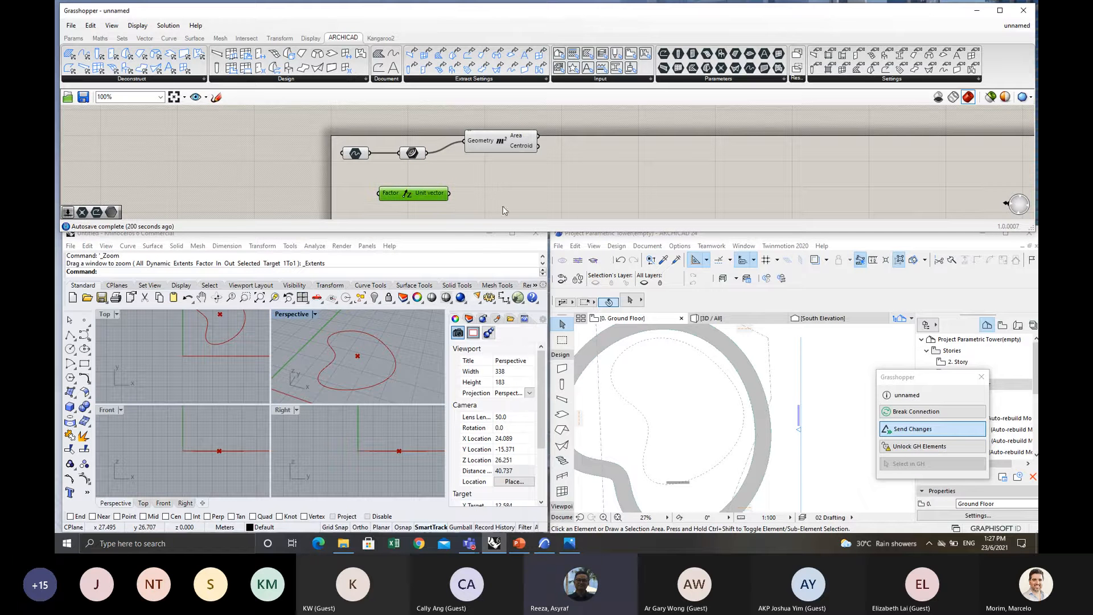
Rearrange the Curve, Unit Z and Area components, with Area level with the Curve parameter and Unit Z below it.
{"action": "left_click", "coordinate": [496, 142]}
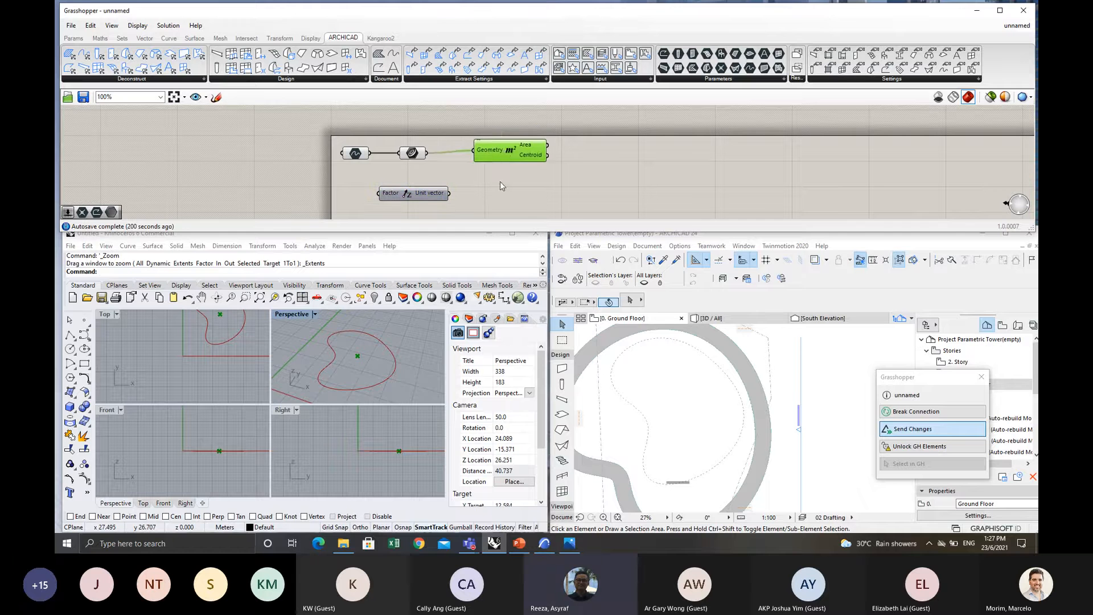
{"action": "left_click_drag", "start_coordinate": [420, 148], "coordinate": [424, 153]}
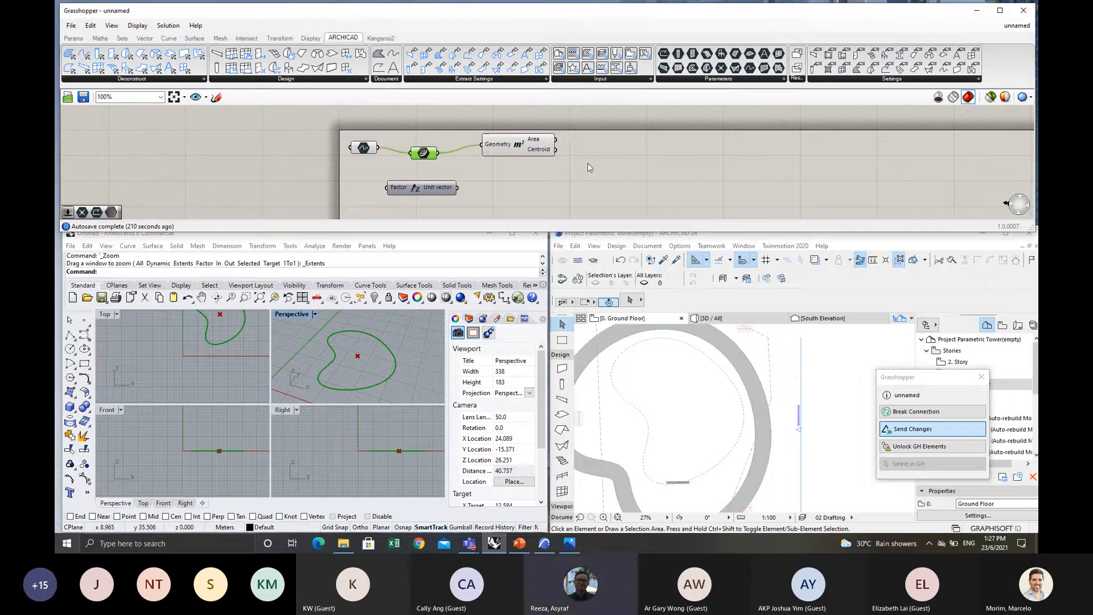
{"action": "left_click_drag", "start_coordinate": [421, 189], "coordinate": [410, 192]}
{"action": "left_click_drag", "start_coordinate": [515, 141], "coordinate": [516, 150]}
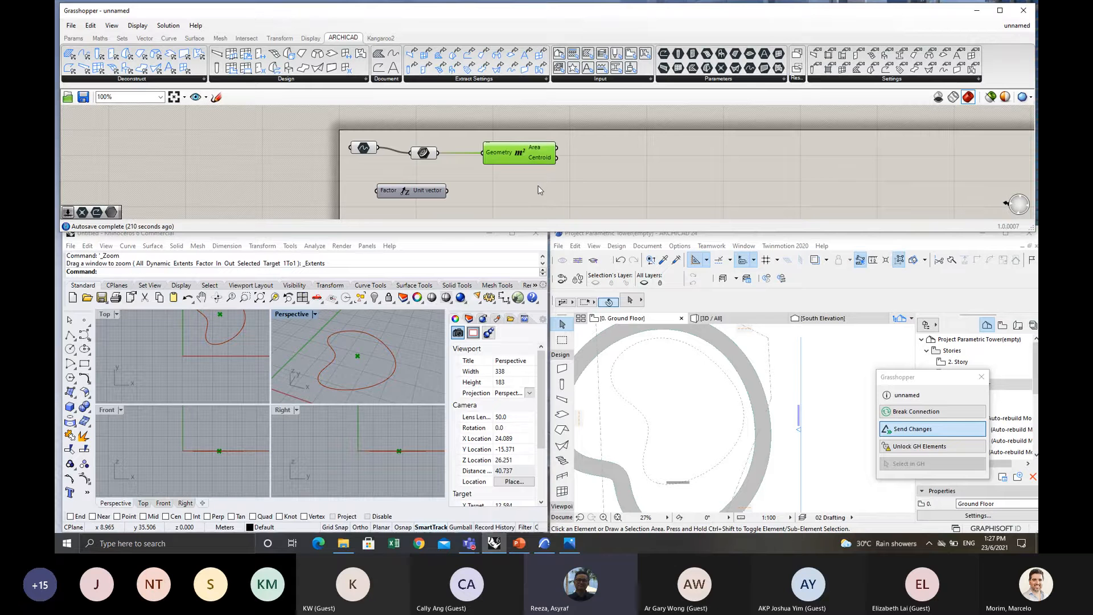
{"action": "left_click_drag", "start_coordinate": [518, 153], "coordinate": [510, 152]}
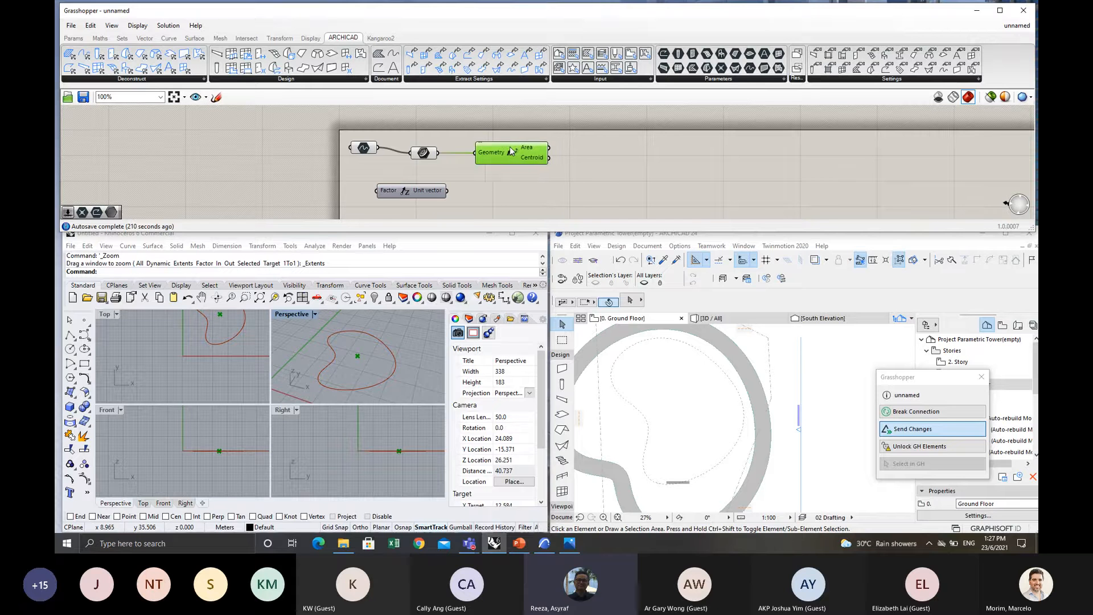
{"action": "double_click", "coordinate": [485, 181]}
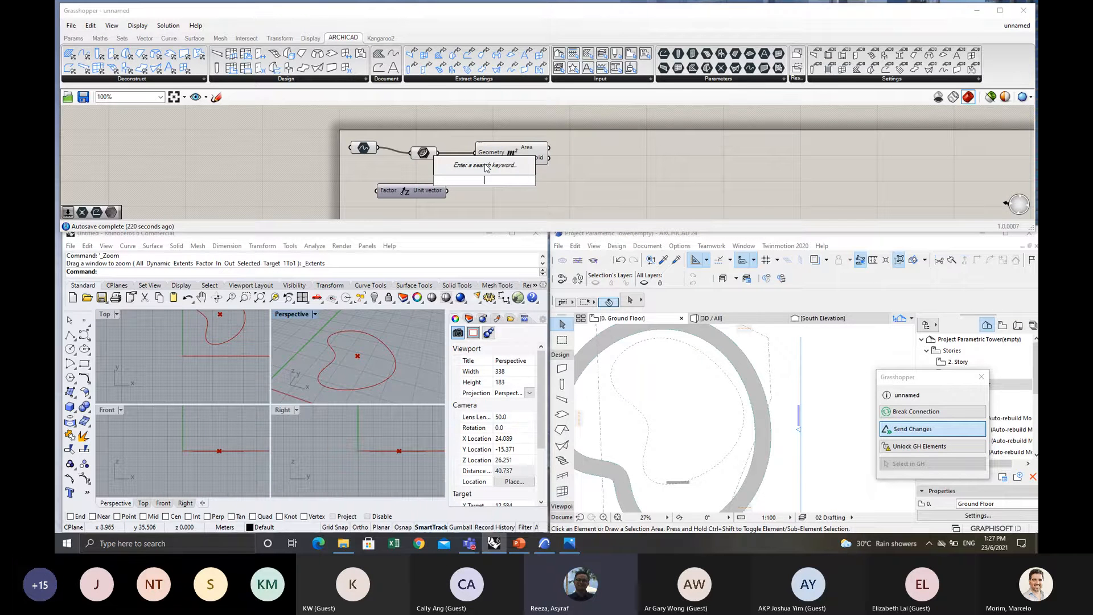
{"action": "type", "text": "plane"}
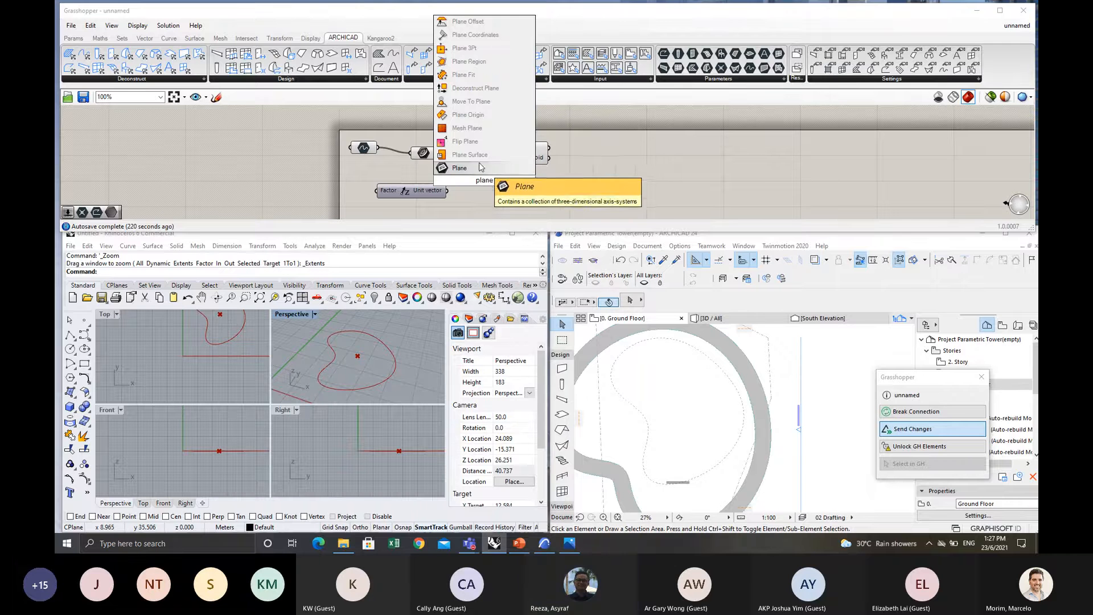
{"action": "key", "text": "Escape"}
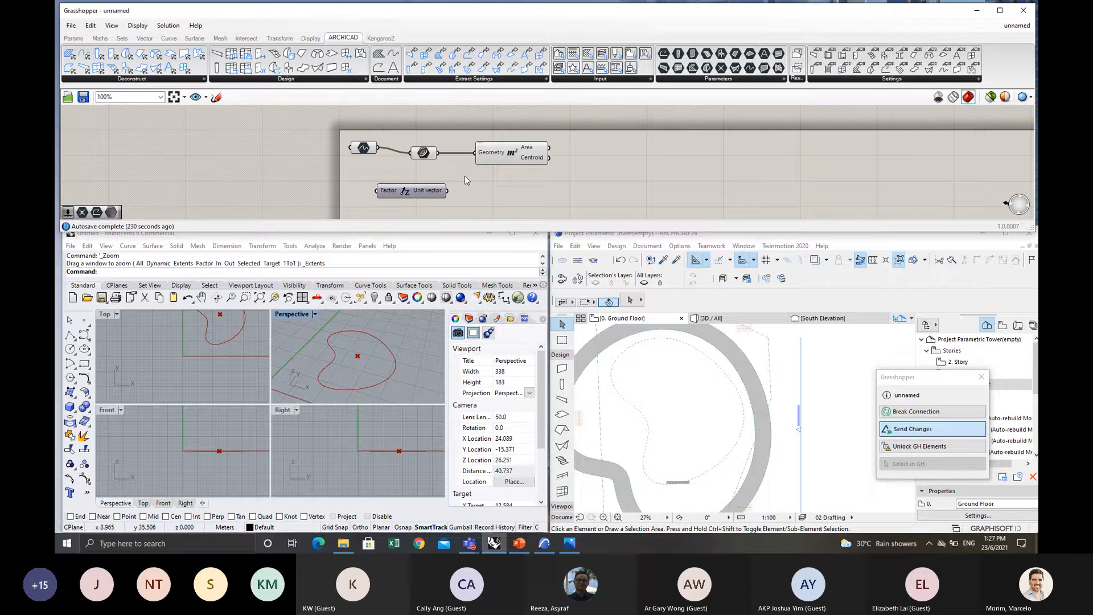
Nudge the Area component up and open the definition "GSMY Sharing Session 2 backup.gh" from the ass4 backup folder.
{"action": "left_click_drag", "start_coordinate": [502, 153], "coordinate": [508, 144]}
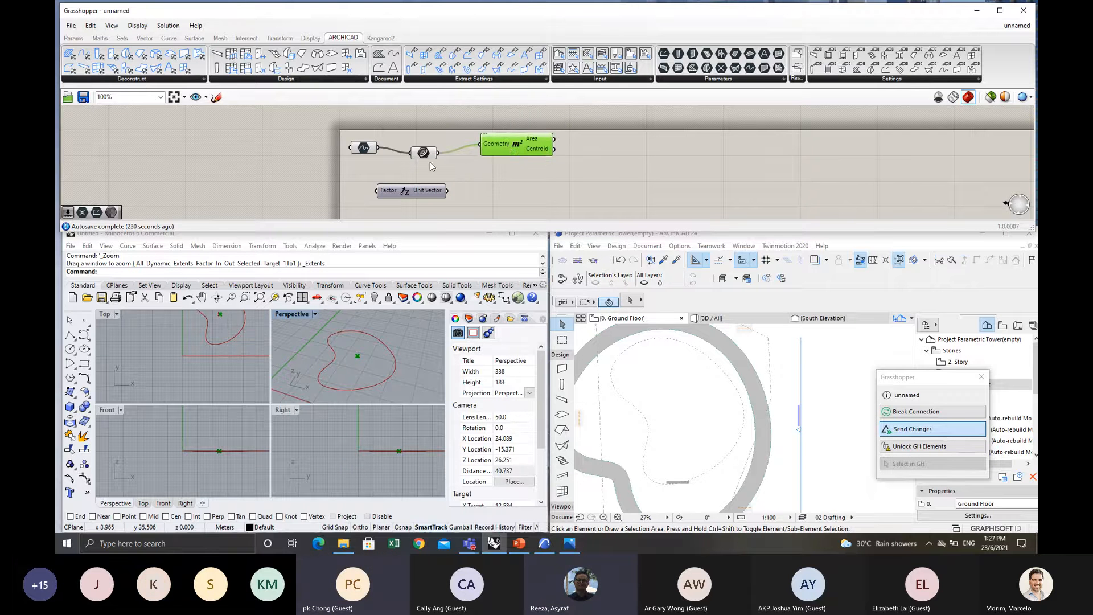
{"action": "left_click", "coordinate": [72, 26]}
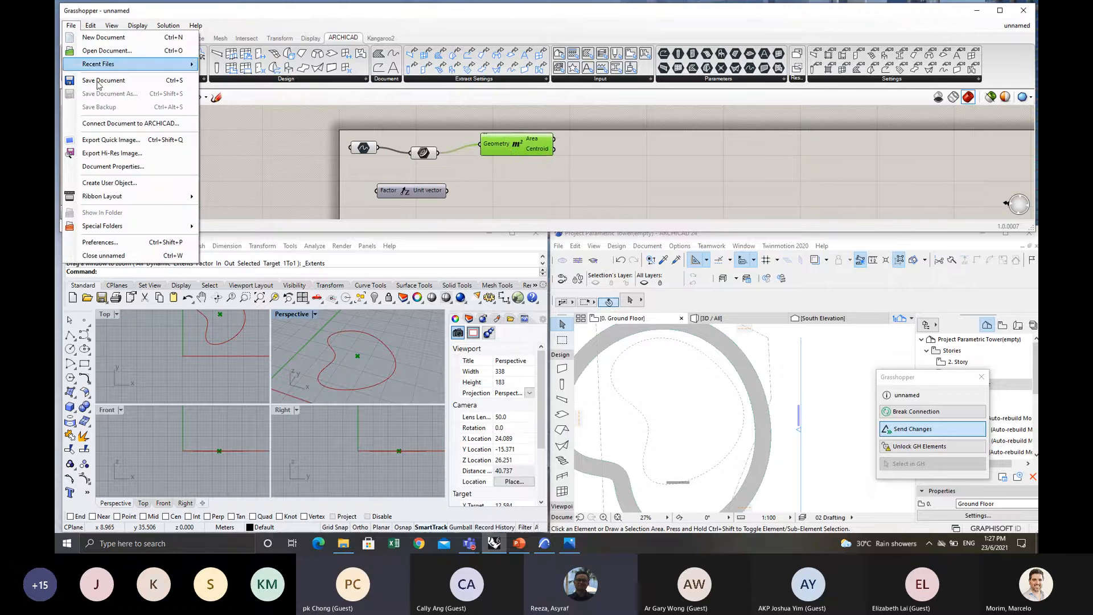
{"action": "left_click", "coordinate": [104, 50]}
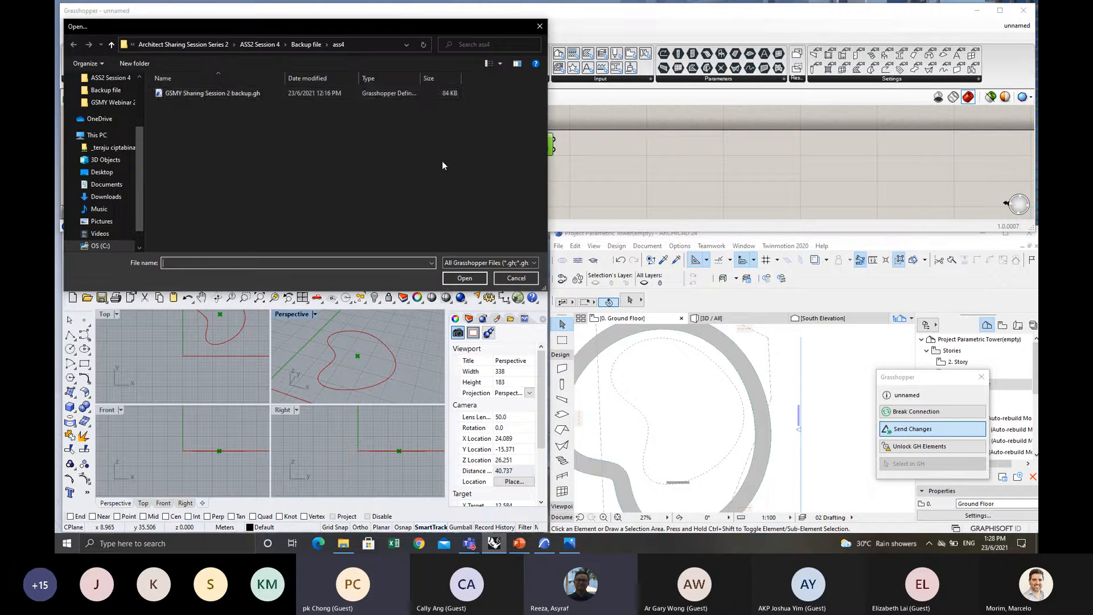
{"action": "left_click", "coordinate": [205, 94]}
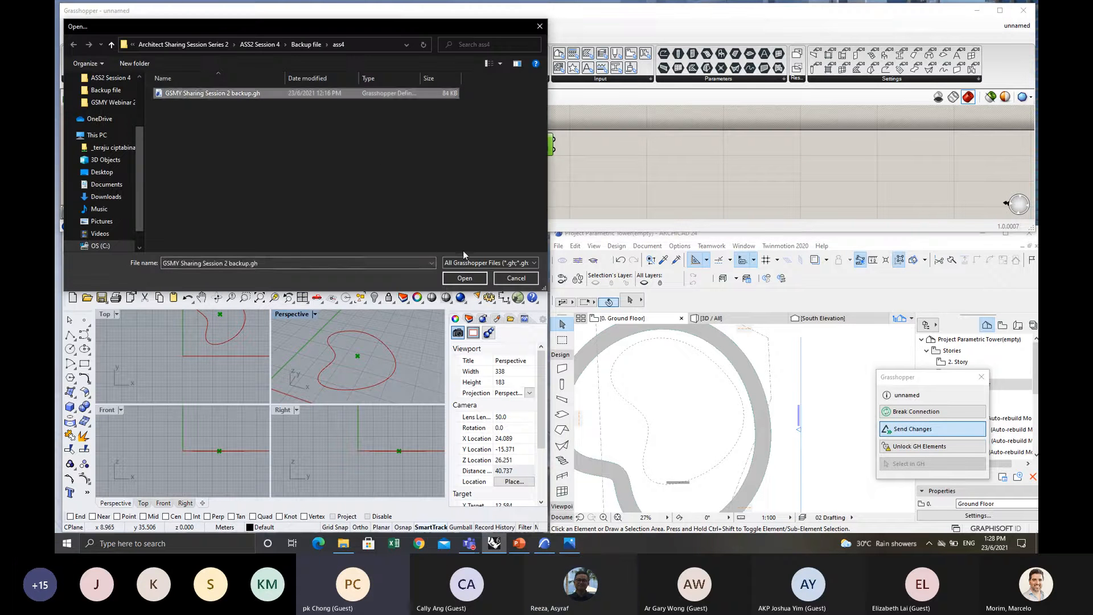
{"action": "left_click", "coordinate": [464, 278]}
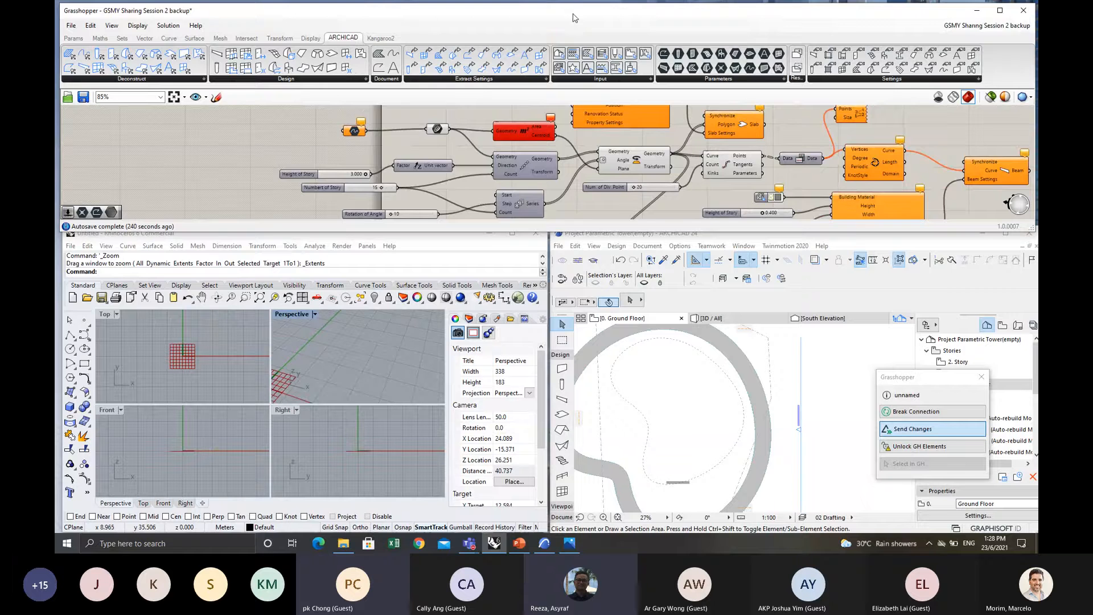
Move the Grasshopper window aside and bring it back above Rhino and ARCHICAD with the unnamed definition active.
{"action": "left_click_drag", "start_coordinate": [573, 17], "coordinate": [0, 70]}
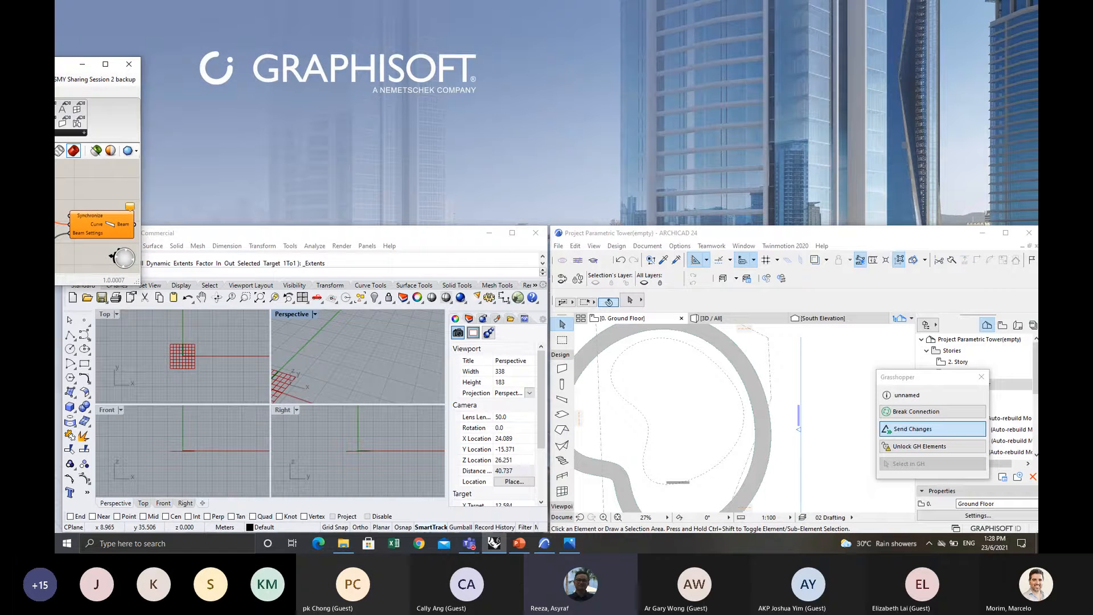
{"action": "left_click_drag", "start_coordinate": [68, 65], "coordinate": [56, 67]}
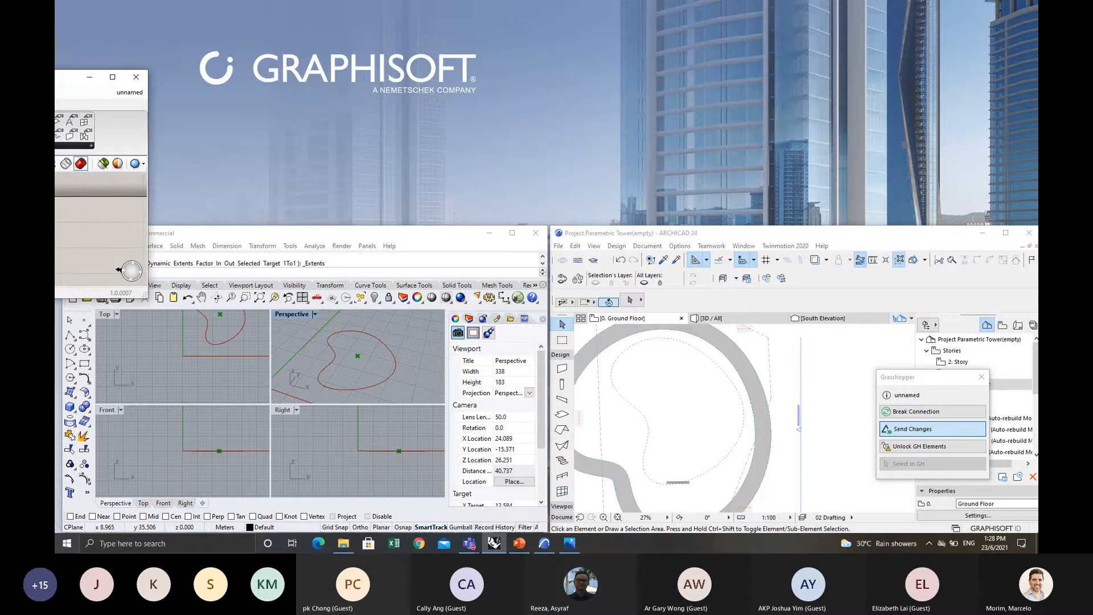
{"action": "left_click_drag", "start_coordinate": [55, 185], "coordinate": [376, 0]}
{"action": "left_click_drag", "start_coordinate": [571, 5], "coordinate": [571, 16]}
Add a Linear Array component beside Unit Z and shift the Area component farther along to make room.
{"action": "double_click", "coordinate": [510, 193]}
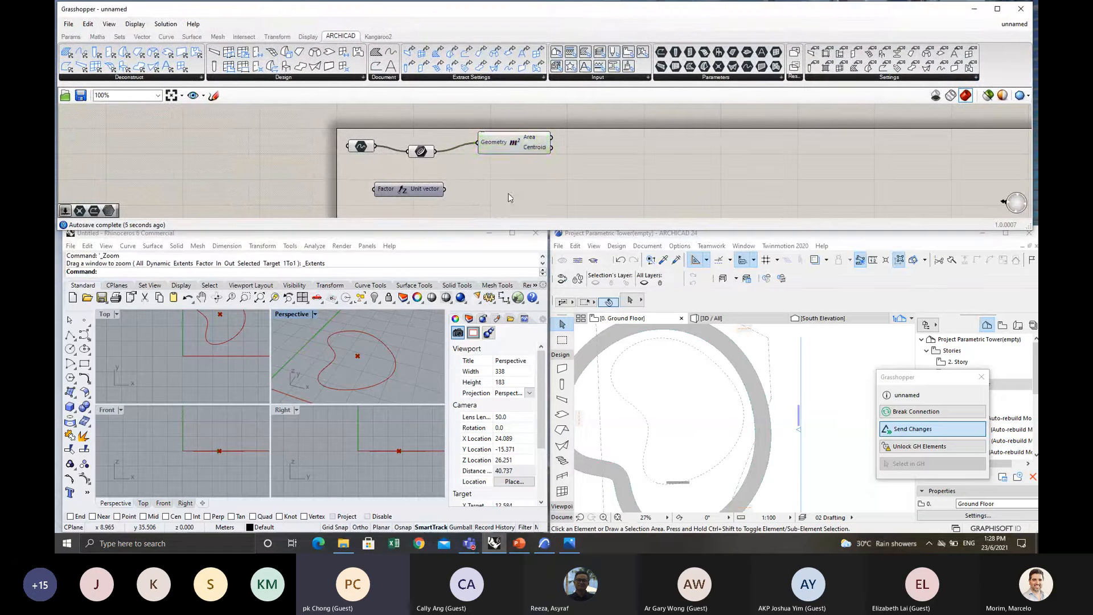
{"action": "type", "text": "array"}
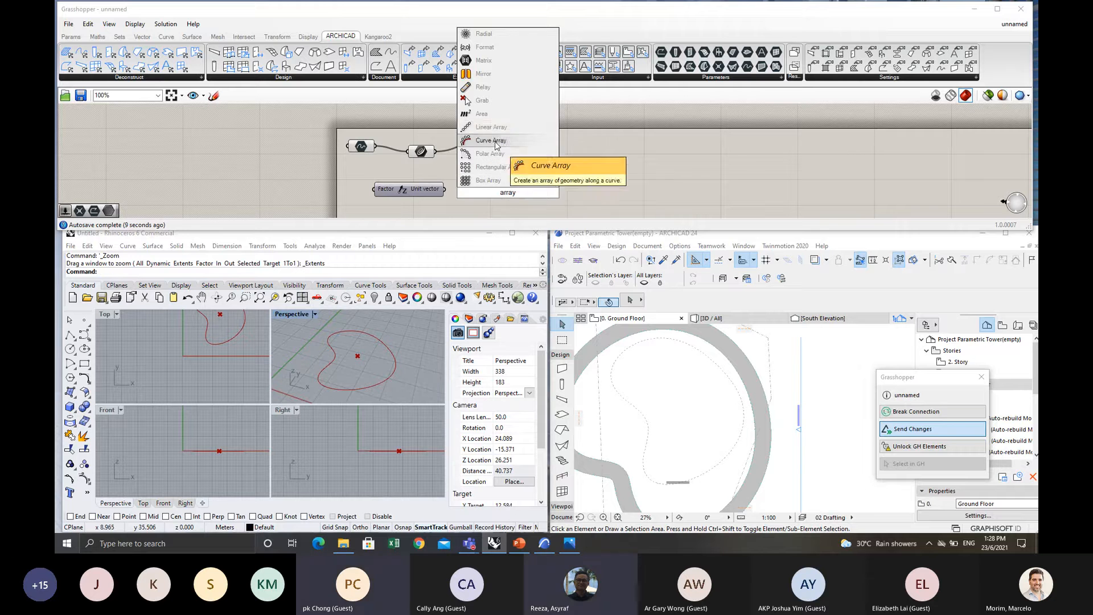
{"action": "left_click", "coordinate": [491, 127]}
{"action": "left_click_drag", "start_coordinate": [507, 151], "coordinate": [583, 156]}
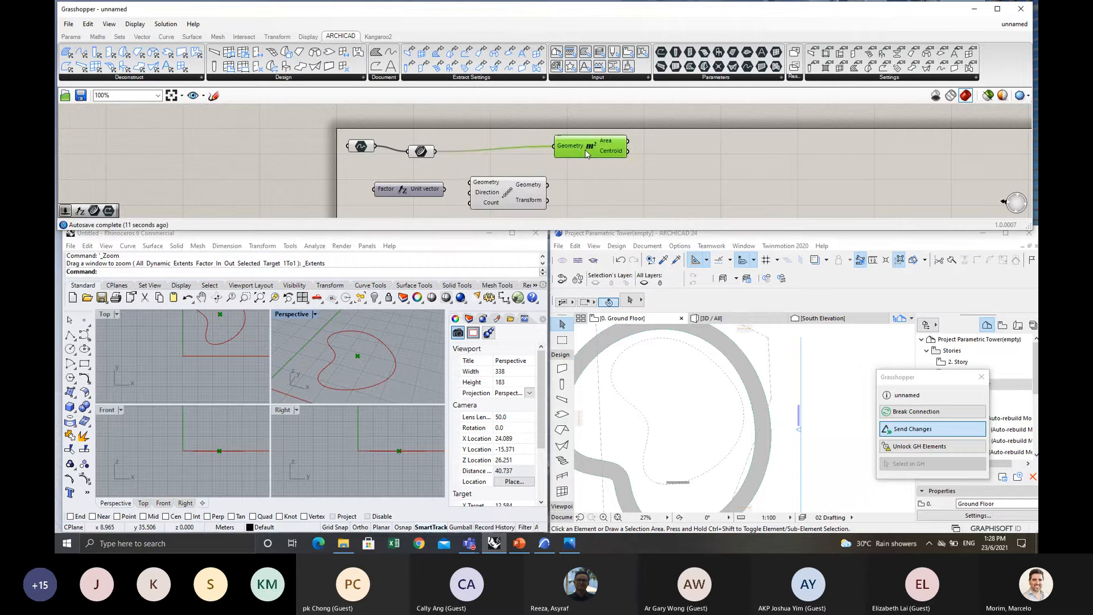
{"action": "left_click_drag", "start_coordinate": [507, 202], "coordinate": [497, 188]}
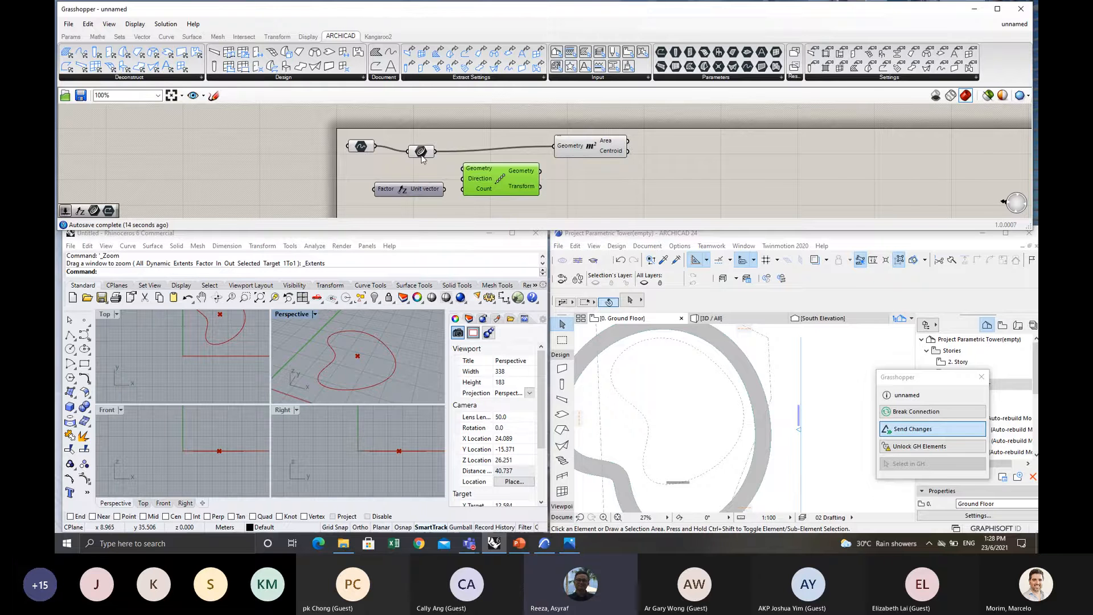
Connect the Curve parameter to the Linear Array's Geometry input, check the Rhino preview, and space the array from Area.
{"action": "left_click_drag", "start_coordinate": [442, 157], "coordinate": [507, 174]}
{"action": "scroll", "coordinate": [374, 381], "scroll_direction": "down", "scroll_amount": 15}
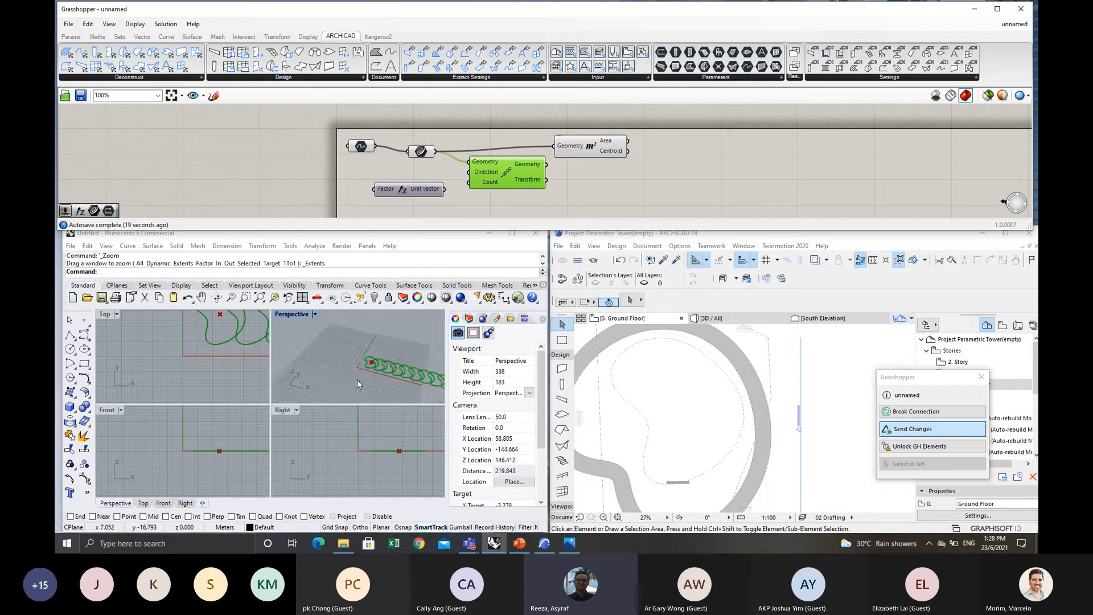
{"action": "mouse_move", "coordinate": [357, 380]}
{"action": "right_mouse_down"}
{"action": "mouse_move", "coordinate": [409, 377]}
{"action": "mouse_move", "coordinate": [404, 364]}
{"action": "mouse_move", "coordinate": [360, 367]}
{"action": "right_mouse_up"}
{"action": "scroll", "coordinate": [360, 368], "scroll_direction": "up", "scroll_amount": 5}
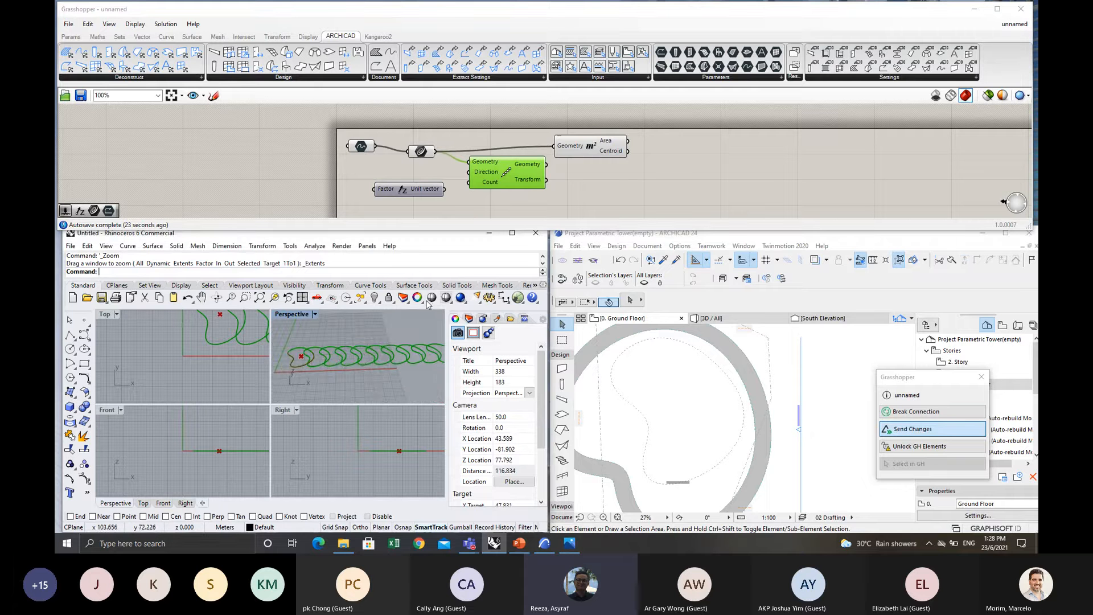
{"action": "left_click_drag", "start_coordinate": [589, 147], "coordinate": [596, 135]}
{"action": "left_click_drag", "start_coordinate": [507, 172], "coordinate": [516, 175]}
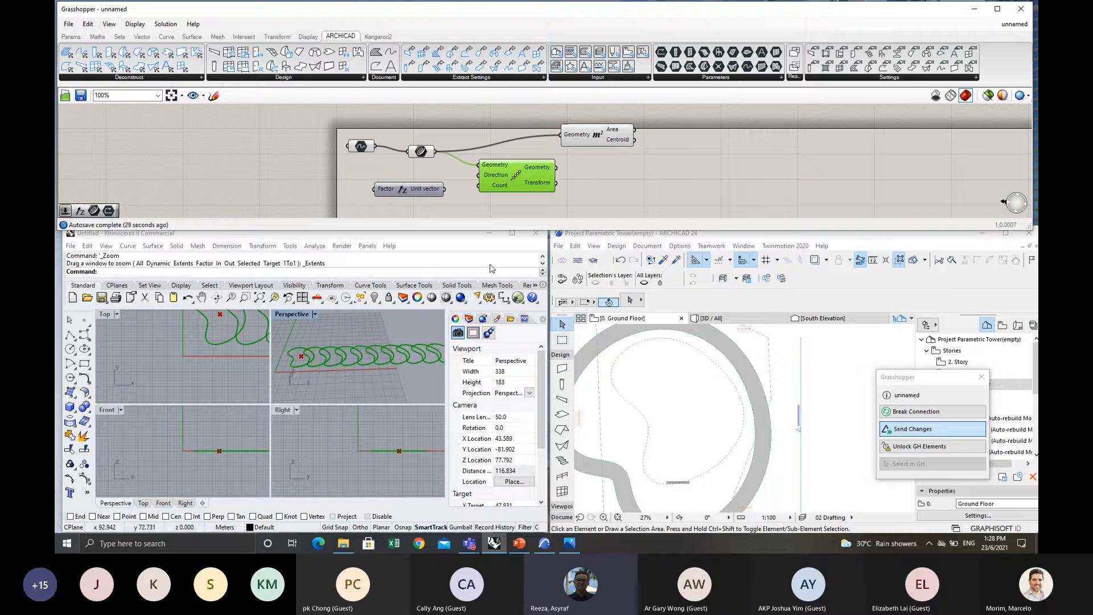
Connect the Unit Z vector to the Linear Array's Direction input and inspect the stacked curves in Rhino's Perspective view.
{"action": "left_click_drag", "start_coordinate": [409, 190], "coordinate": [401, 187]}
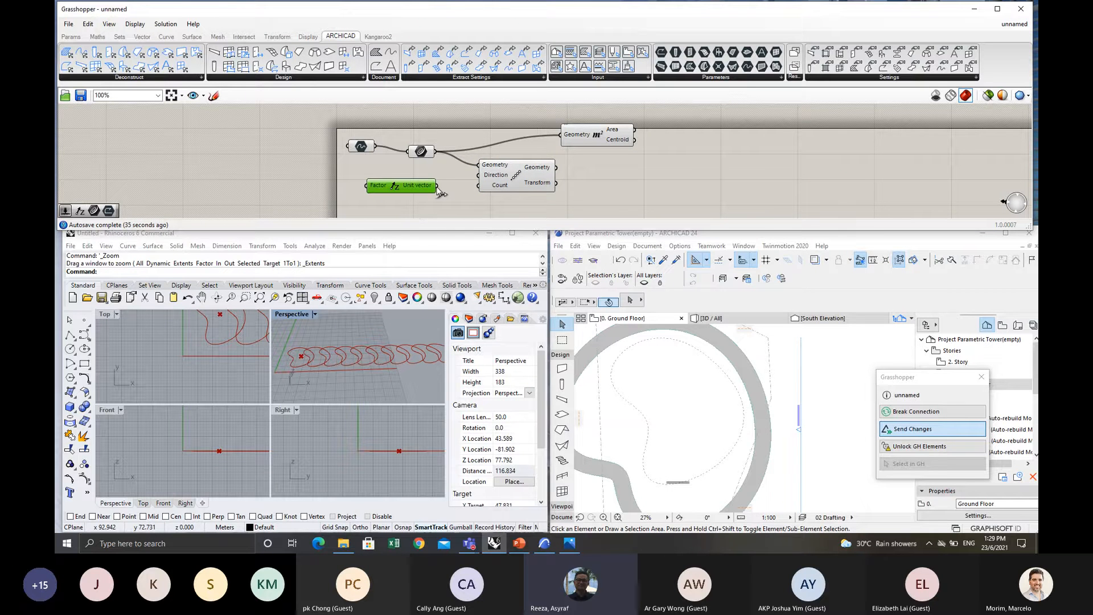
{"action": "left_click_drag", "start_coordinate": [437, 188], "coordinate": [480, 175]}
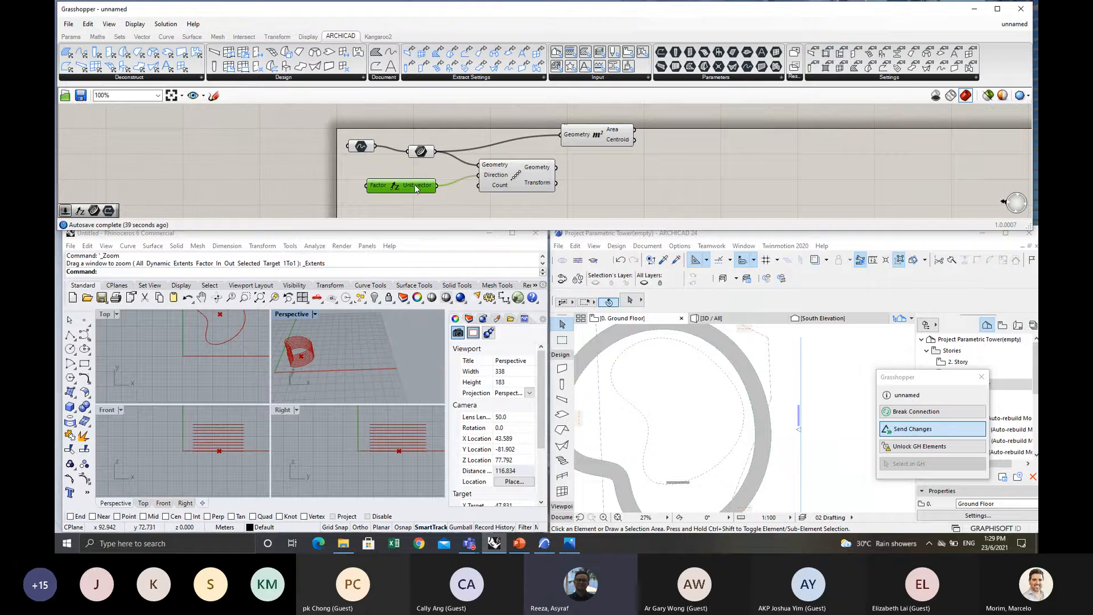
{"action": "left_click_drag", "start_coordinate": [416, 189], "coordinate": [420, 182]}
{"action": "right_click_drag", "start_coordinate": [331, 346], "coordinate": [383, 327]}
{"action": "scroll", "coordinate": [302, 355], "scroll_direction": "up", "scroll_amount": 4}
{"action": "scroll", "coordinate": [313, 326], "scroll_direction": "up", "scroll_amount": 4}
{"action": "scroll", "coordinate": [344, 349], "scroll_direction": "up", "scroll_amount": 4}
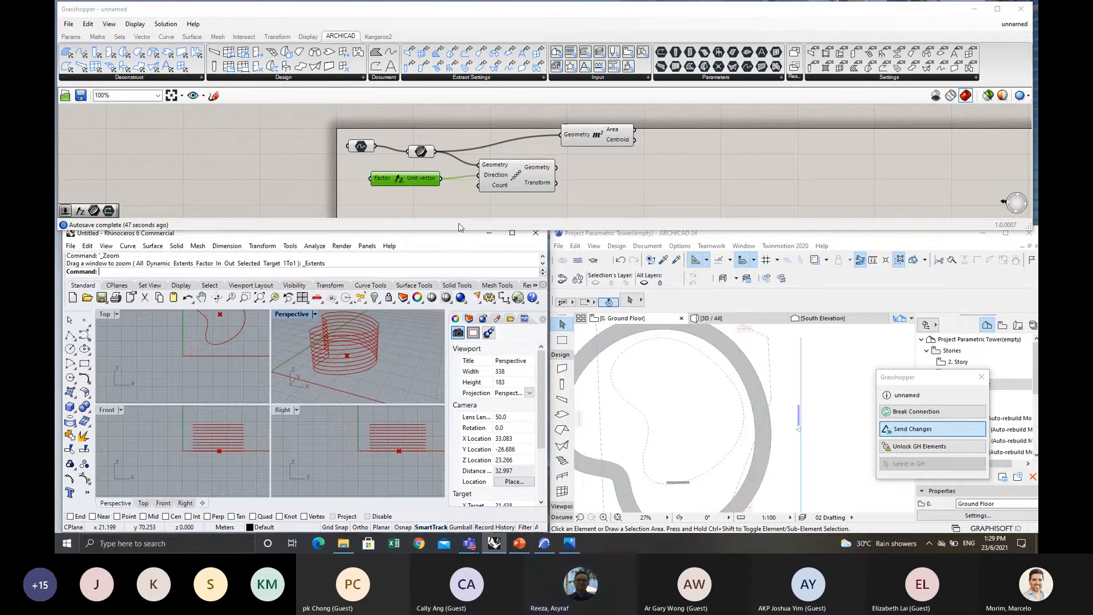
{"action": "double_click", "coordinate": [346, 182]}
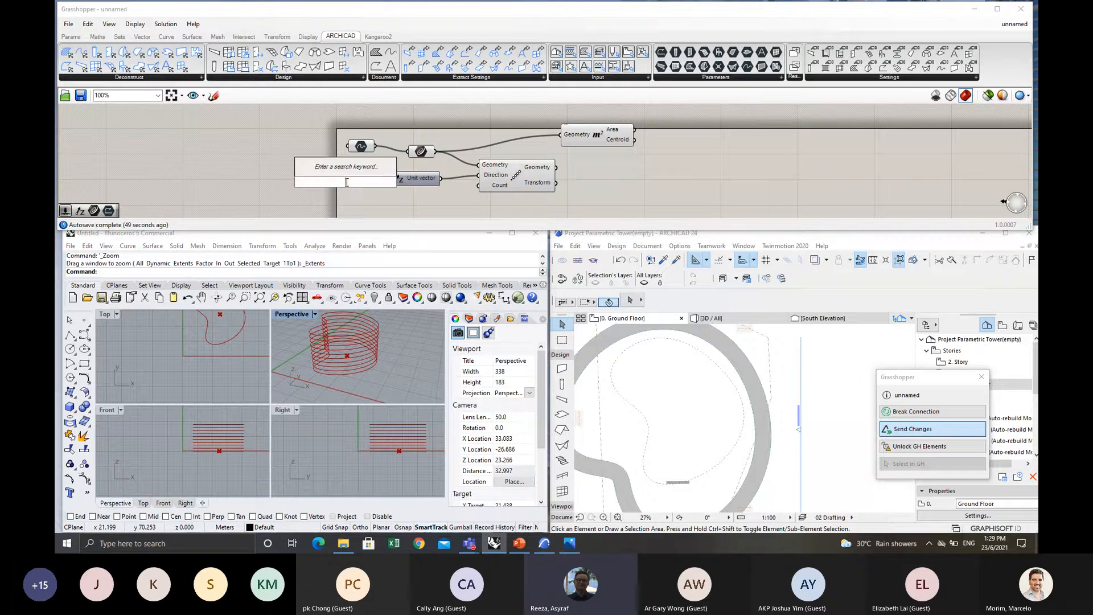
{"action": "type", "text": "unit"}
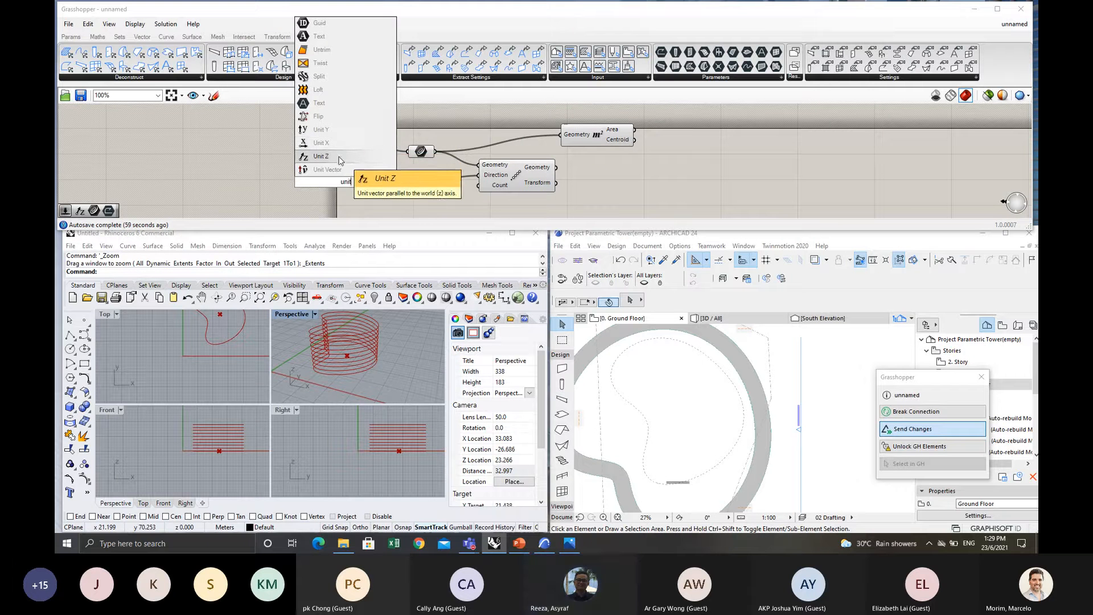
{"action": "key", "text": "Escape"}
Adjust the spacing of Unit Z and Linear Array, and place a Number Slider in front of Unit Z's Factor input.
{"action": "right_click_drag", "start_coordinate": [340, 184], "coordinate": [378, 173]}
{"action": "mouse_move", "coordinate": [439, 167]}
{"action": "left_mouse_down"}
{"action": "mouse_move", "coordinate": [429, 176]}
{"action": "mouse_move", "coordinate": [435, 166]}
{"action": "left_mouse_up"}
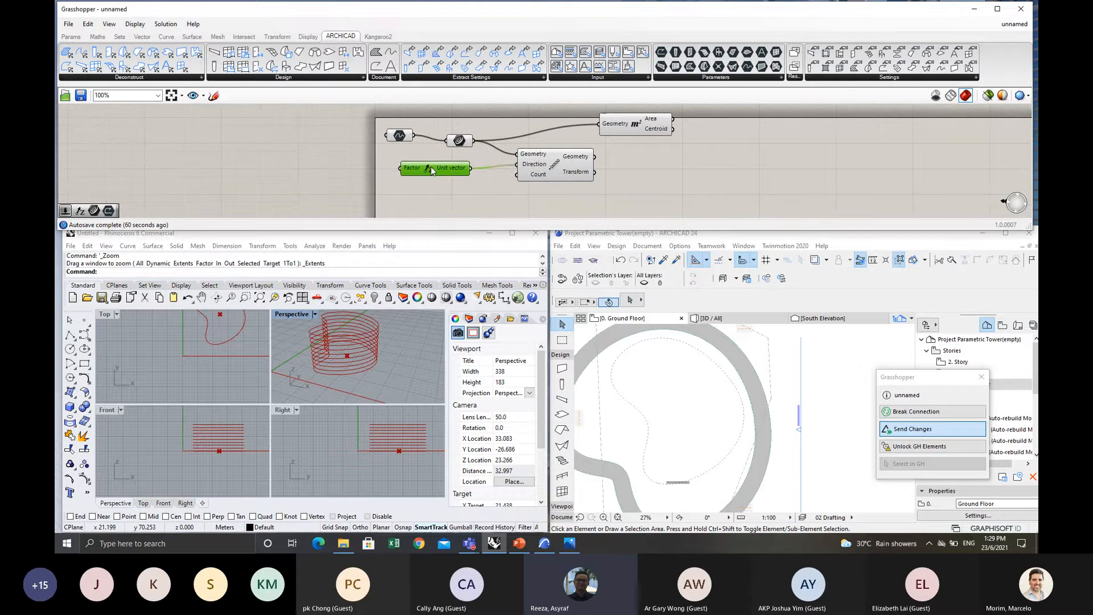
{"action": "left_click_drag", "start_coordinate": [557, 176], "coordinate": [562, 183]}
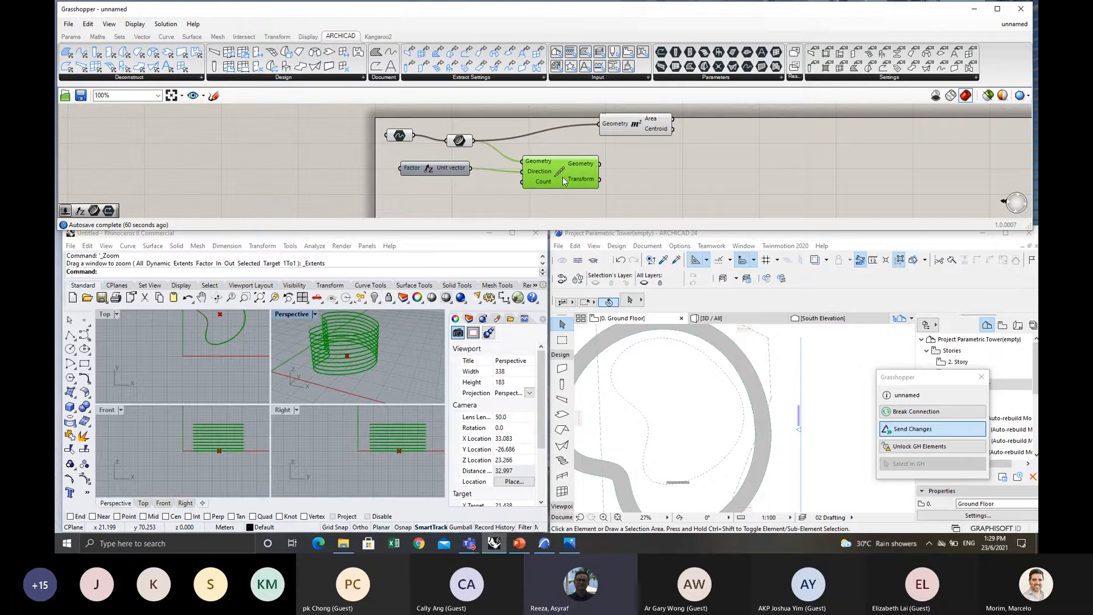
{"action": "left_click", "coordinate": [483, 193]}
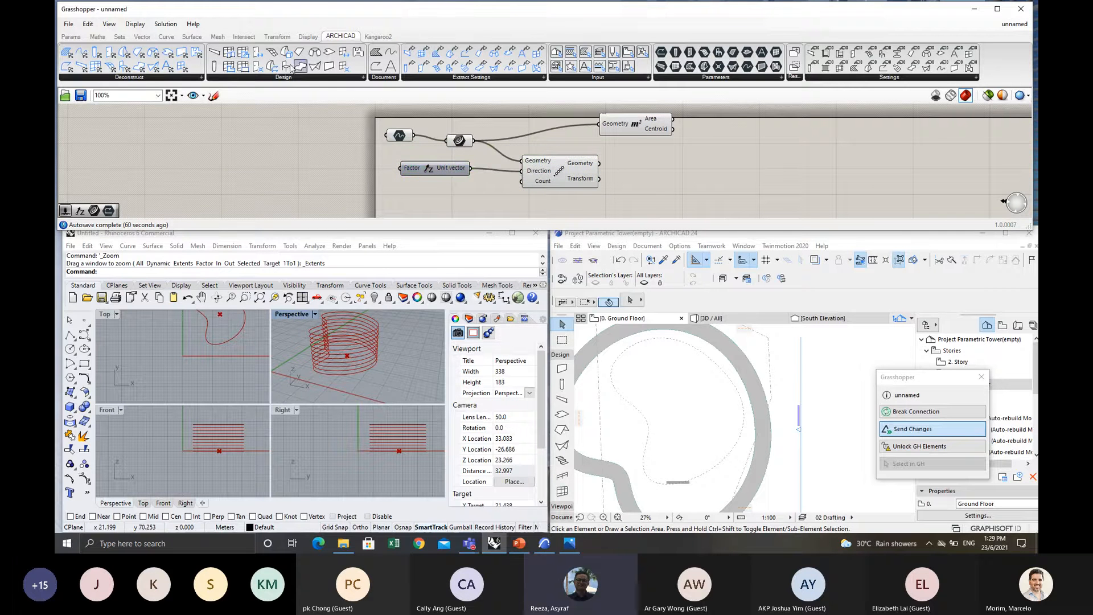
{"action": "left_click", "coordinate": [71, 36]}
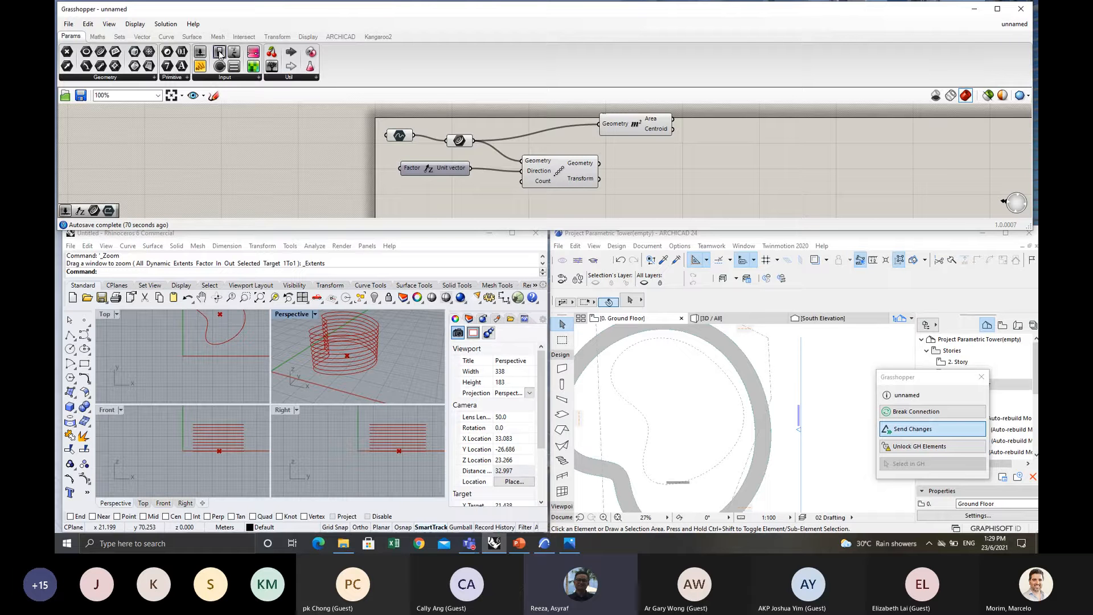
{"action": "left_click_drag", "start_coordinate": [201, 52], "coordinate": [293, 167]}
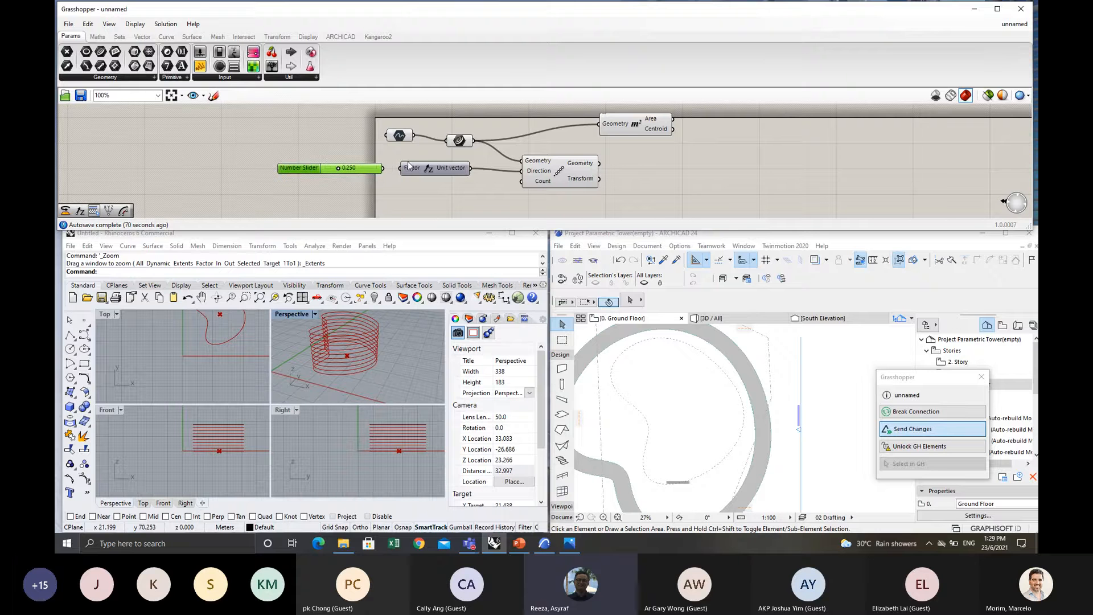
{"action": "left_click_drag", "start_coordinate": [413, 169], "coordinate": [418, 175]}
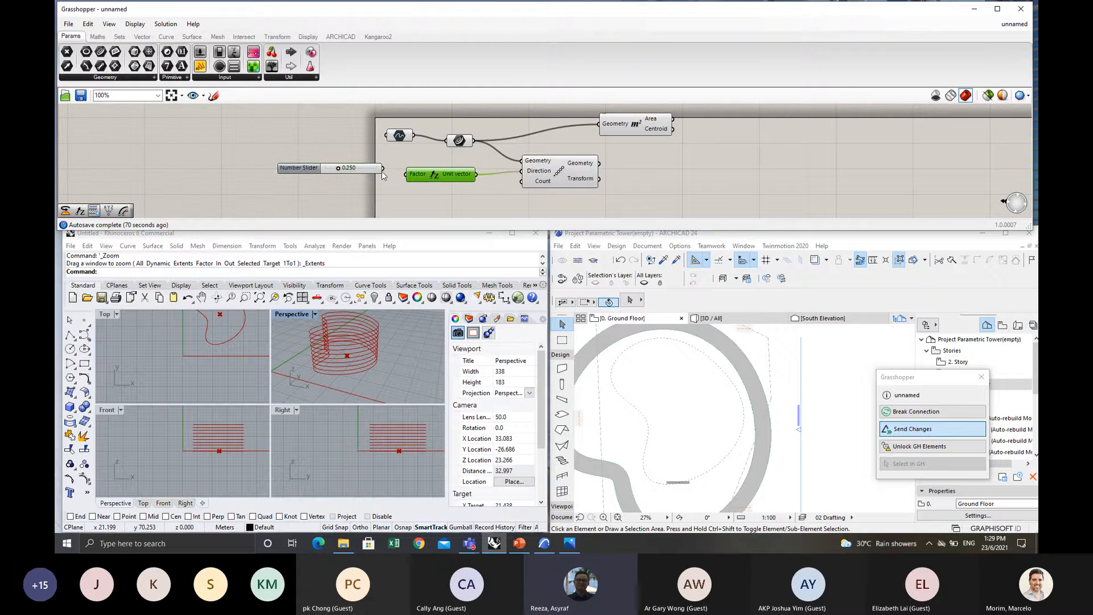
Rename the number slider "height of the story" and set its rounding to integers.
{"action": "double_click", "coordinate": [299, 168]}
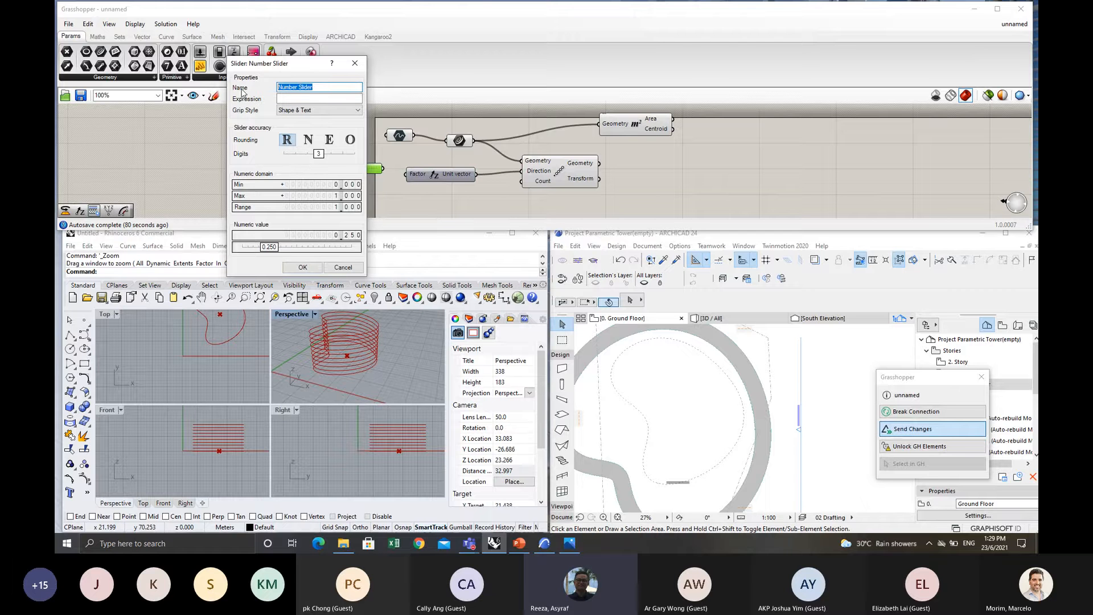
{"action": "type", "text": "height of the story"}
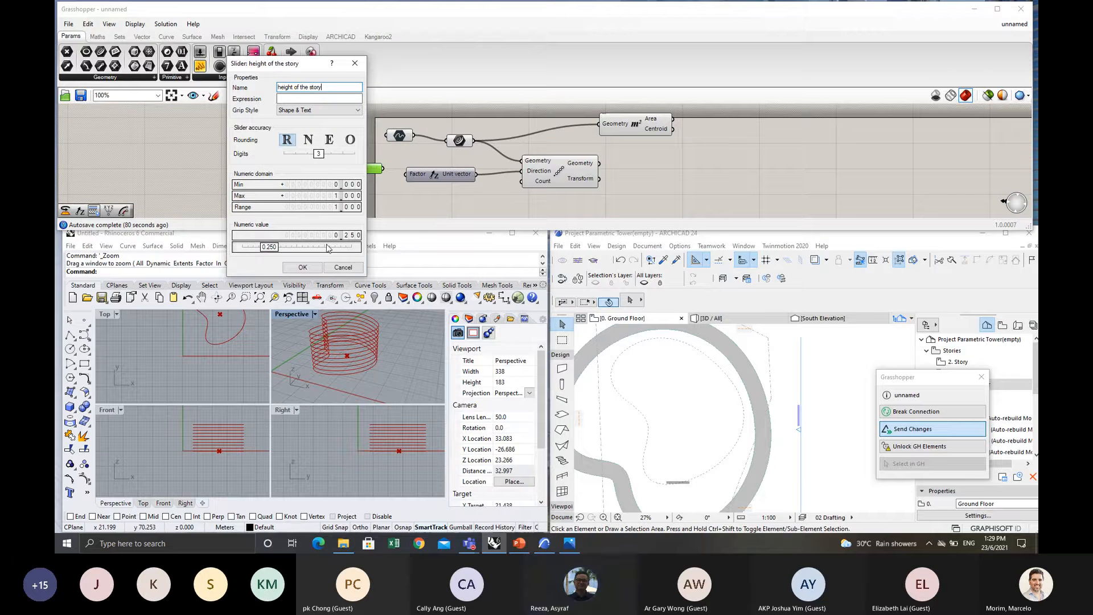
{"action": "left_click", "coordinate": [303, 141]}
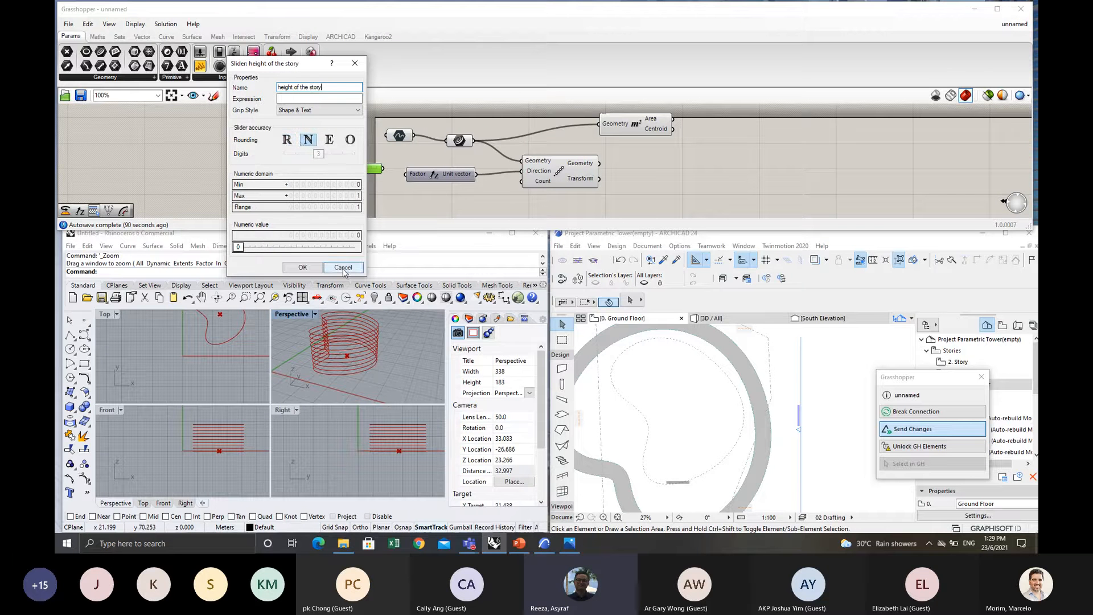
{"action": "left_click", "coordinate": [295, 267]}
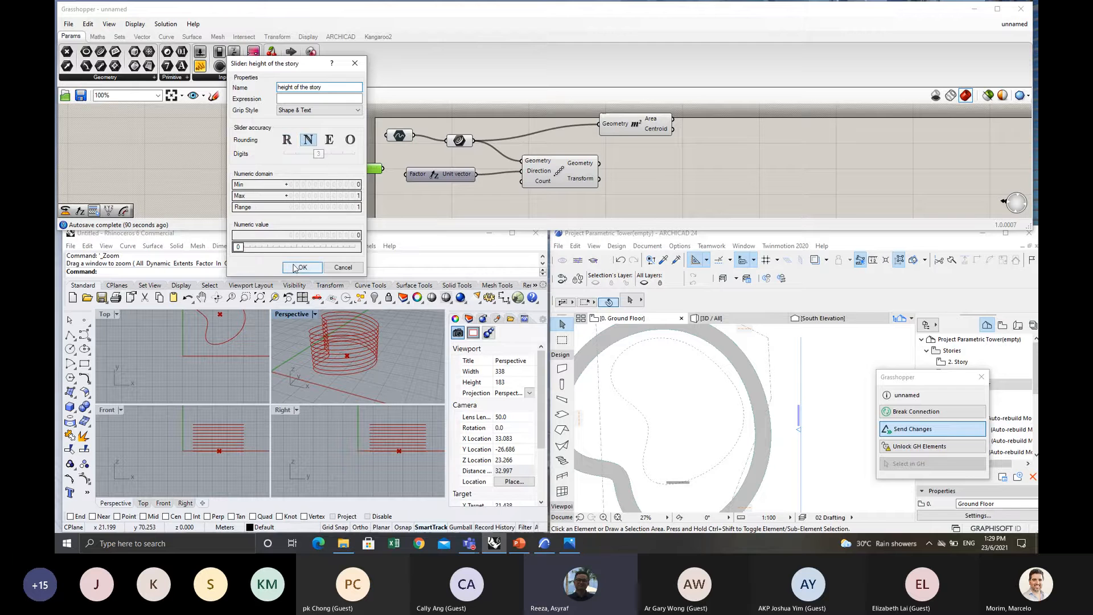
Align the "height of the story" slider with Unit Z, connect it to the Factor input, and check the Rhino preview.
{"action": "left_click_drag", "start_coordinate": [286, 178], "coordinate": [280, 178]}
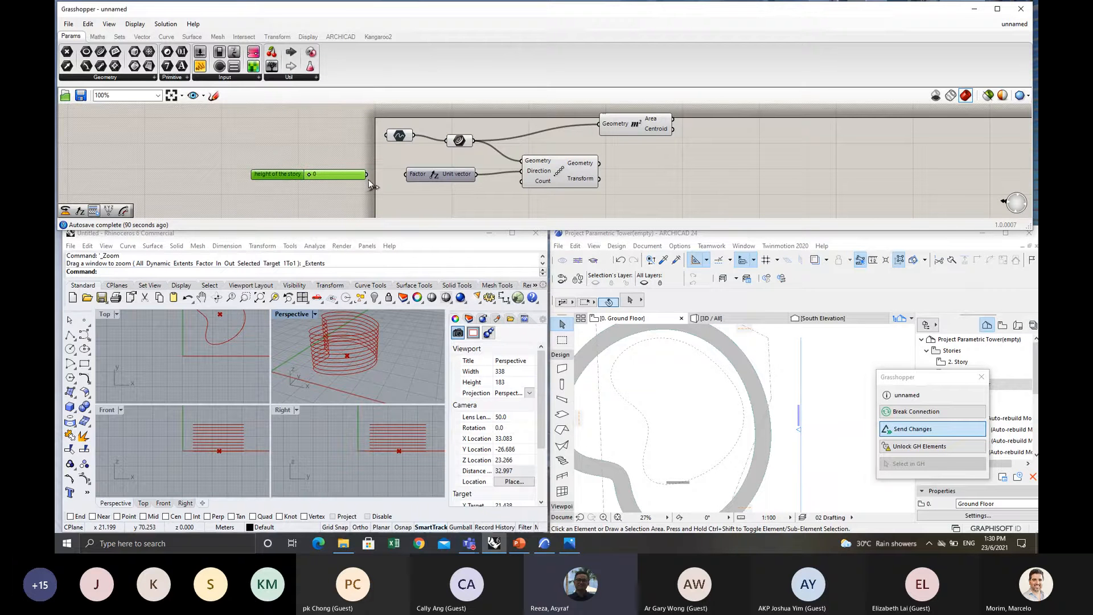
{"action": "left_click_drag", "start_coordinate": [368, 175], "coordinate": [406, 175]}
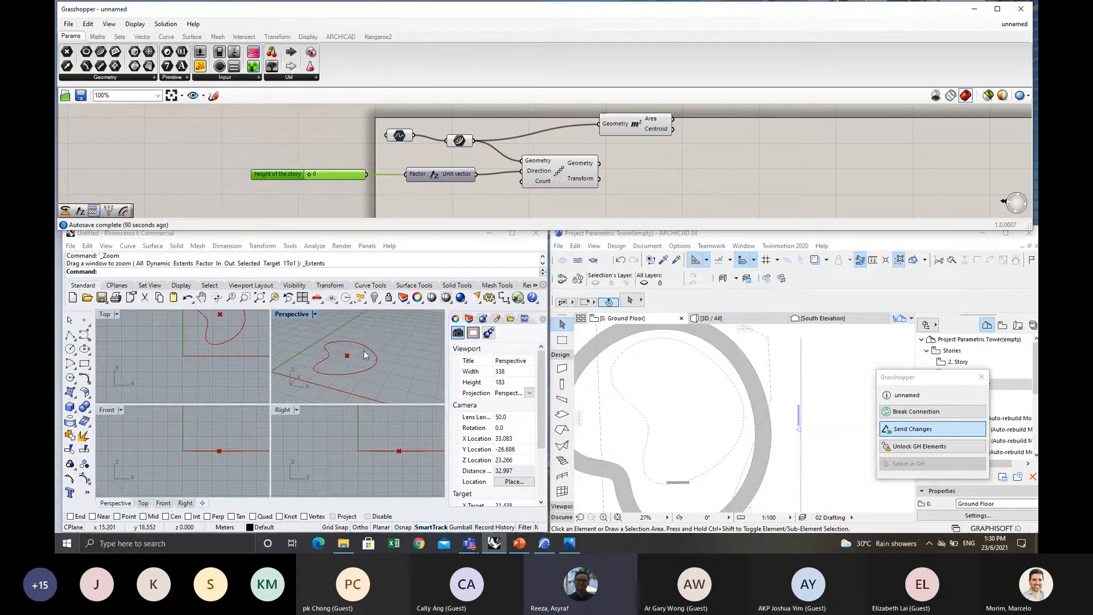
{"action": "right_click_drag", "start_coordinate": [364, 350], "coordinate": [345, 336]}
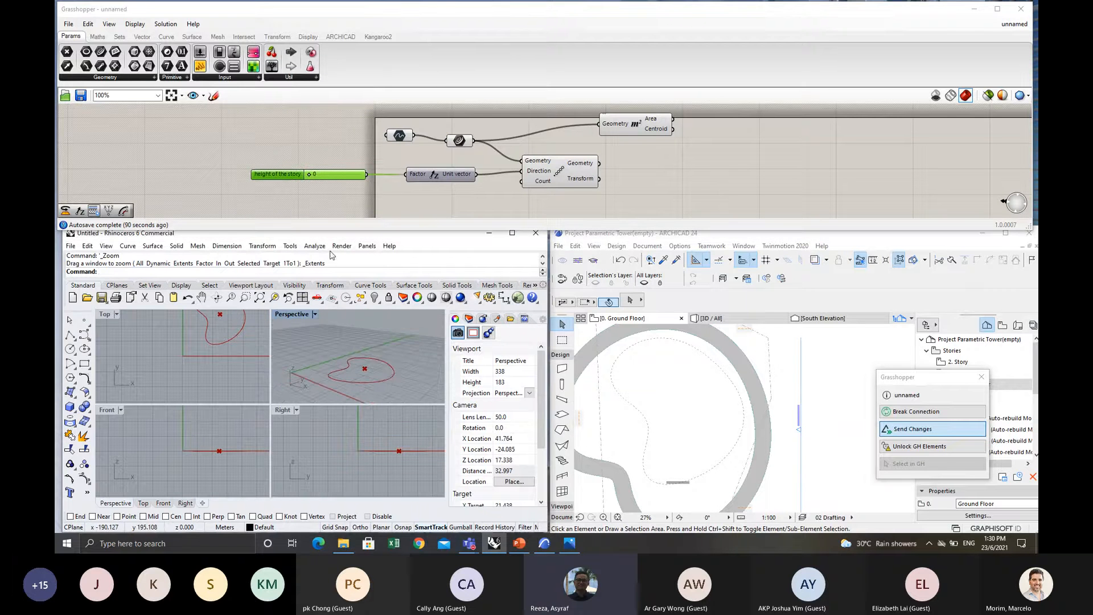
{"action": "left_click", "coordinate": [312, 173]}
{"action": "double_click", "coordinate": [320, 176]}
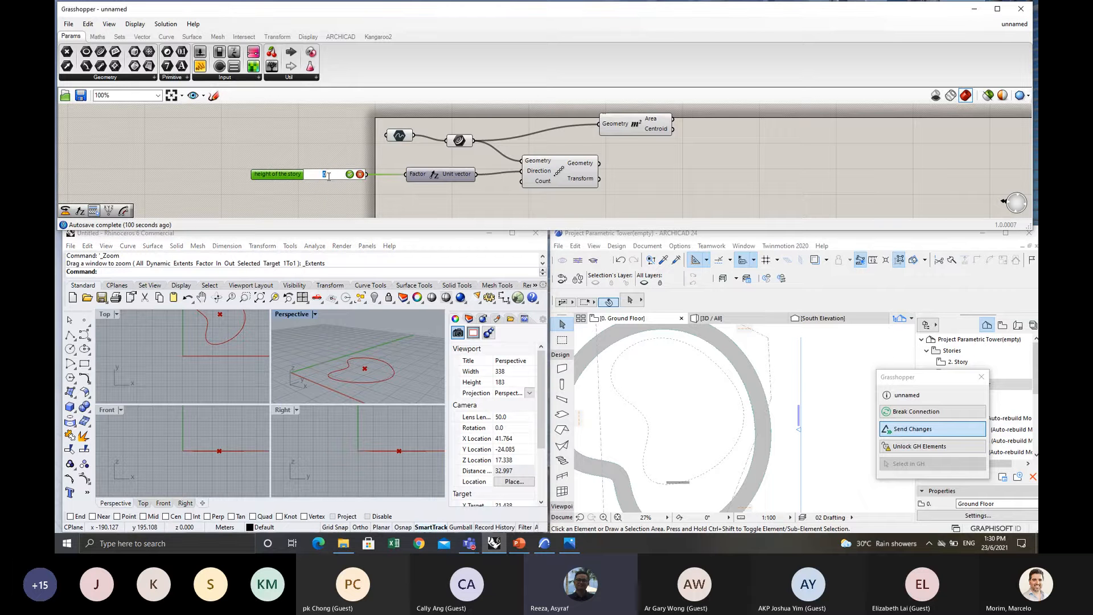
{"action": "left_click", "coordinate": [313, 198]}
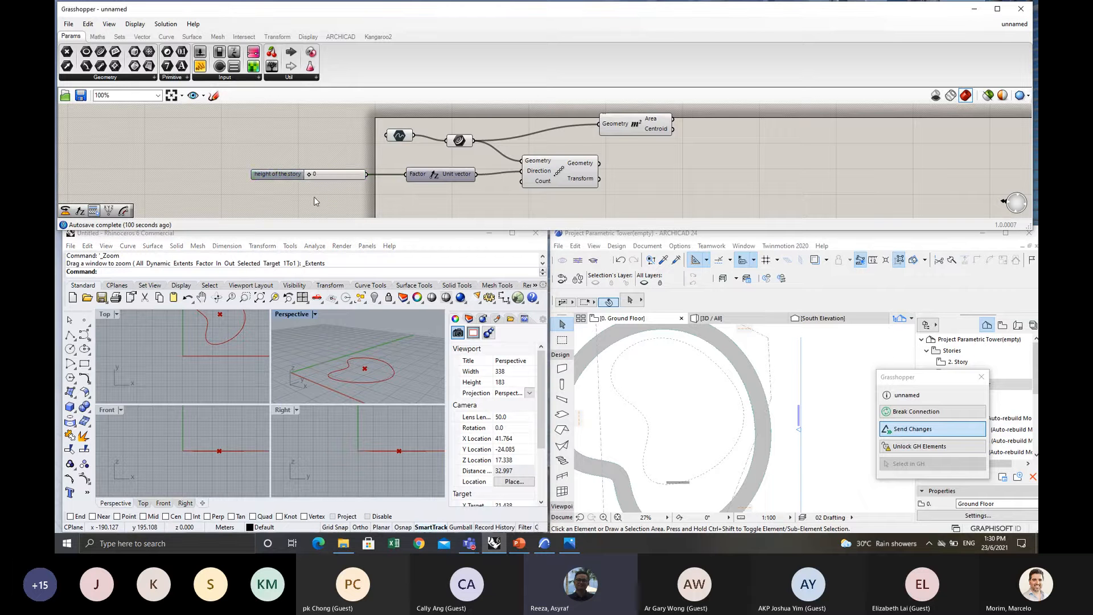
{"action": "scroll", "coordinate": [363, 355], "scroll_direction": "down", "scroll_amount": 15}
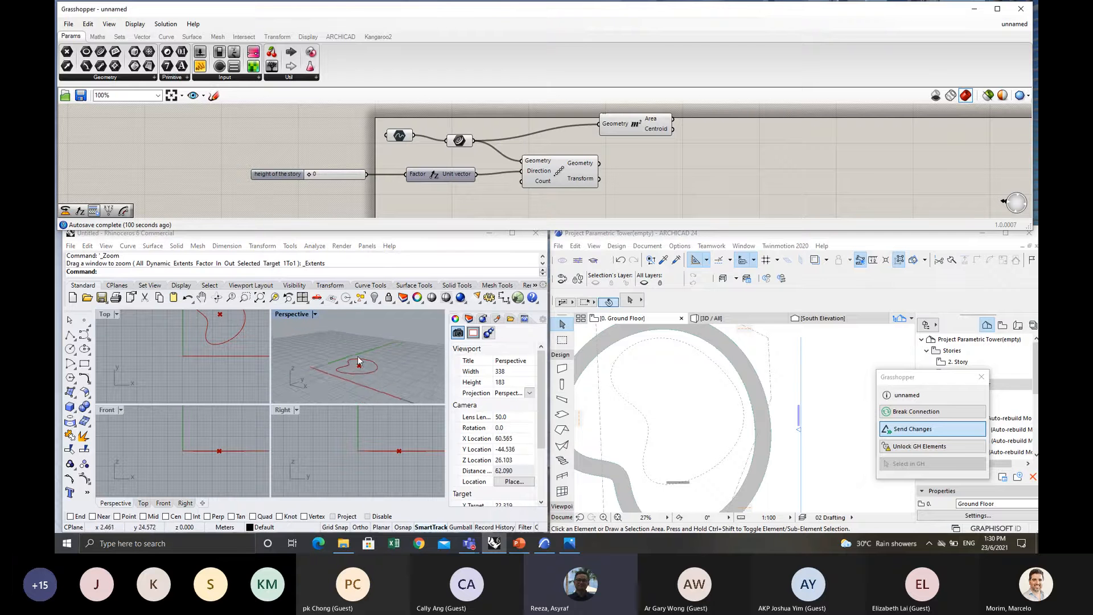
Try a value of 1 on the "height of the story" slider and check the stacked curves in Rhino's Perspective view.
{"action": "scroll", "coordinate": [364, 358], "scroll_direction": "up", "scroll_amount": 18}
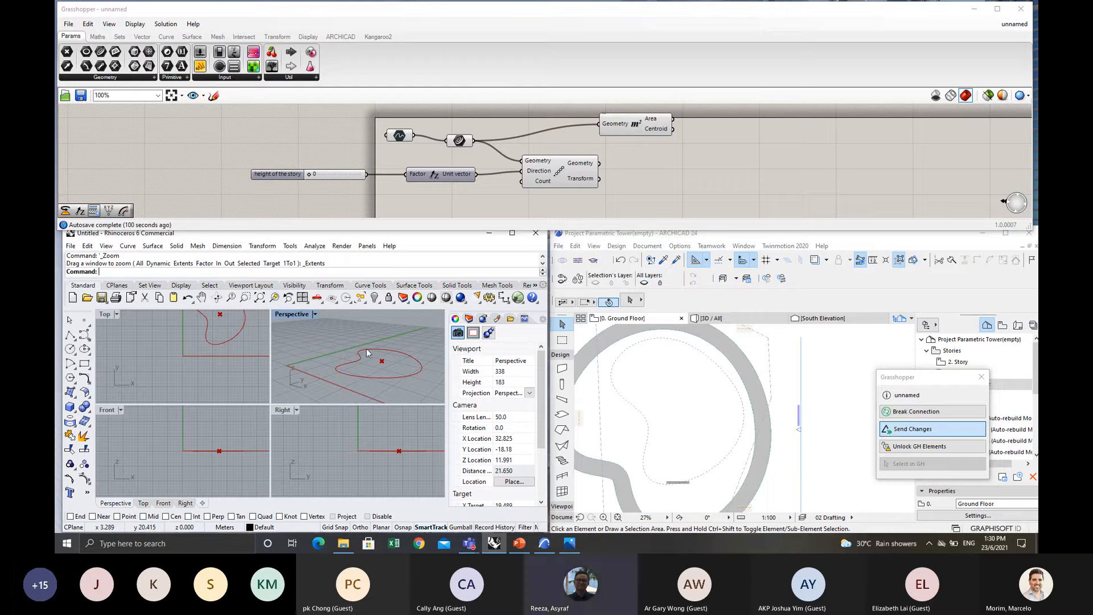
{"action": "scroll", "coordinate": [367, 359], "scroll_direction": "down", "scroll_amount": 5}
{"action": "right_click_drag", "start_coordinate": [365, 364], "coordinate": [417, 232]}
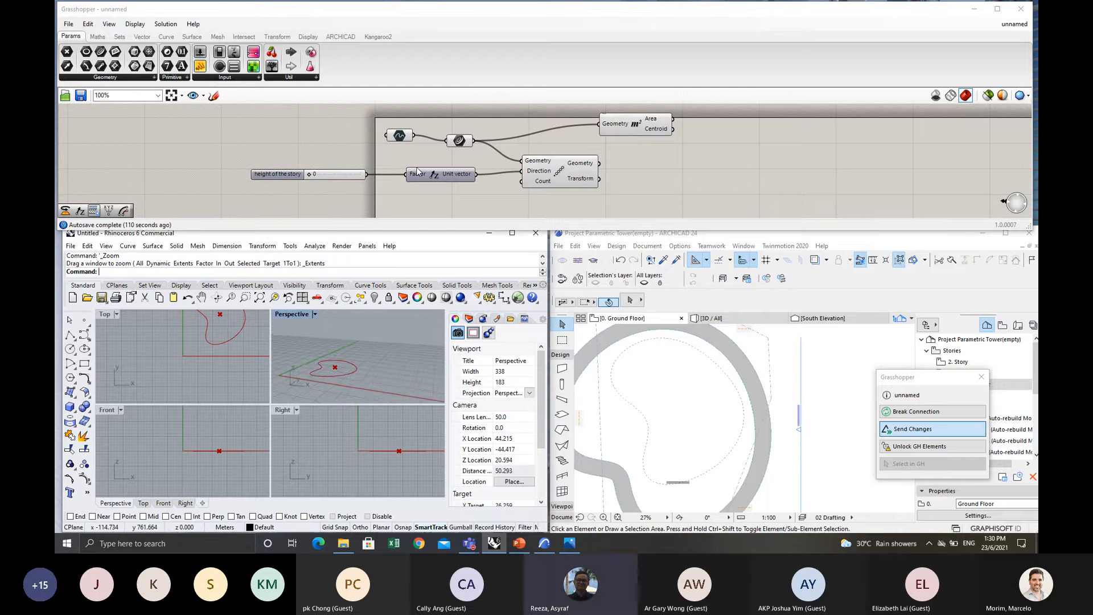
{"action": "left_click", "coordinate": [313, 174]}
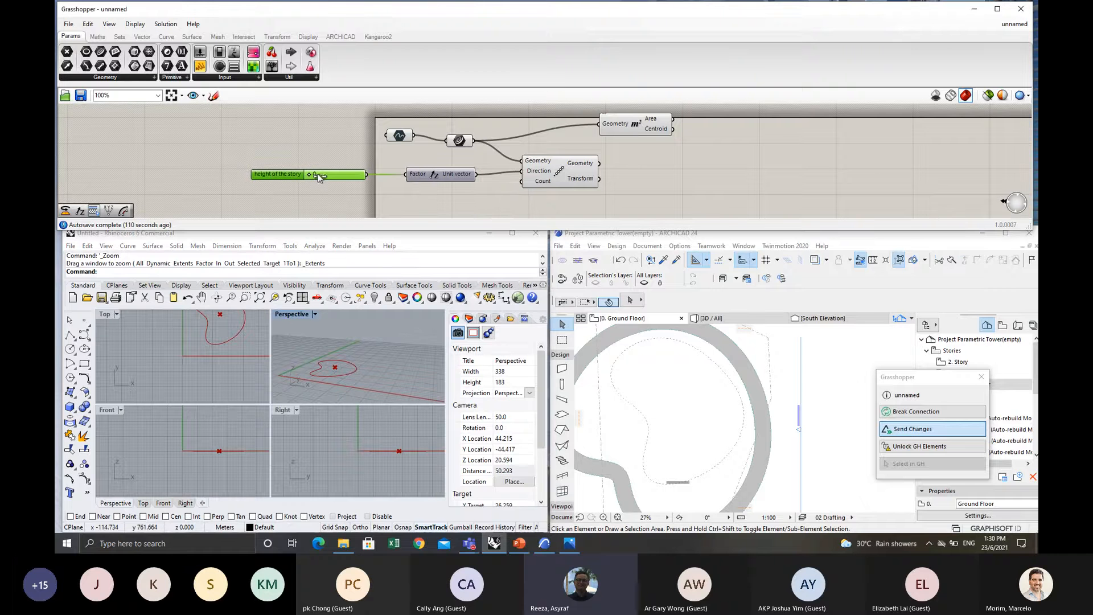
{"action": "left_click_drag", "start_coordinate": [317, 176], "coordinate": [342, 176]}
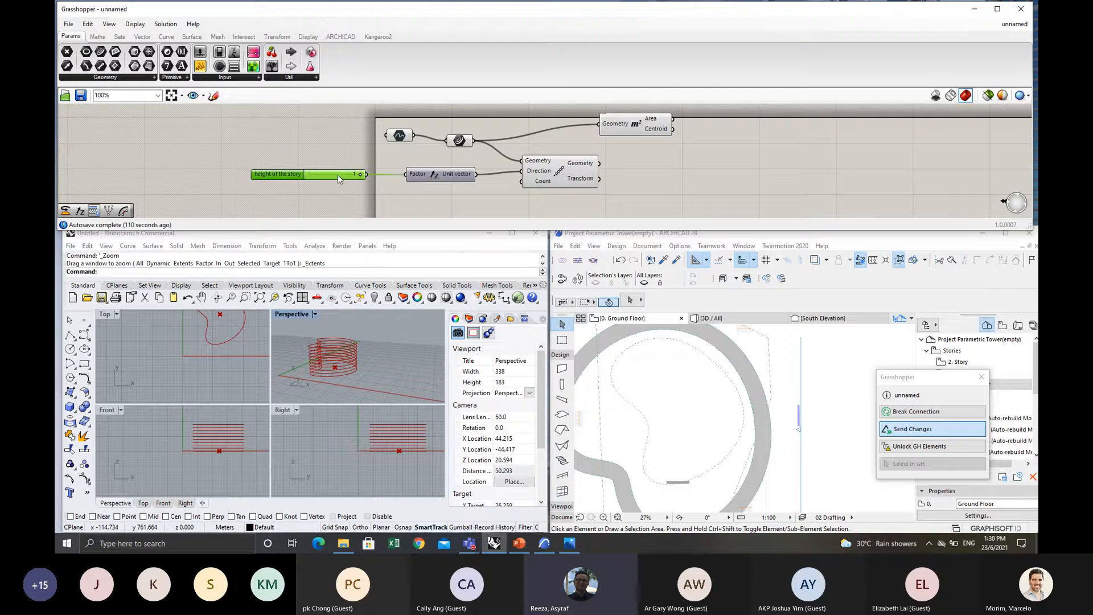
{"action": "scroll", "coordinate": [358, 361], "scroll_direction": "up", "scroll_amount": 2}
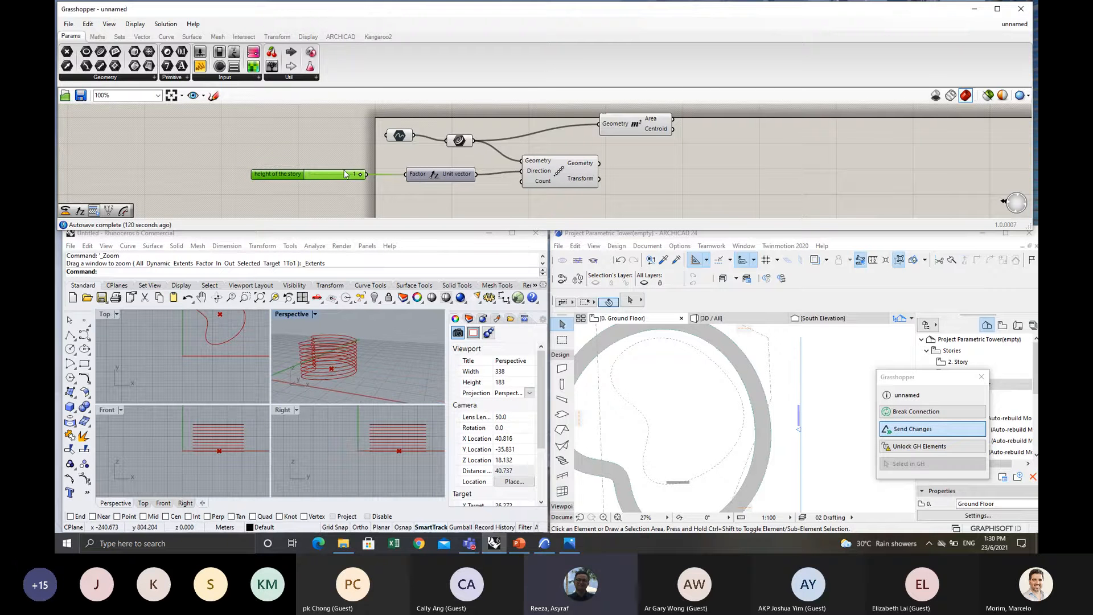
Set the "height of the story" slider's maximum to 5 and its value to 3, and inspect the stacked curves in Rhino.
{"action": "double_click", "coordinate": [296, 175]}
{"action": "double_click", "coordinate": [350, 204]}
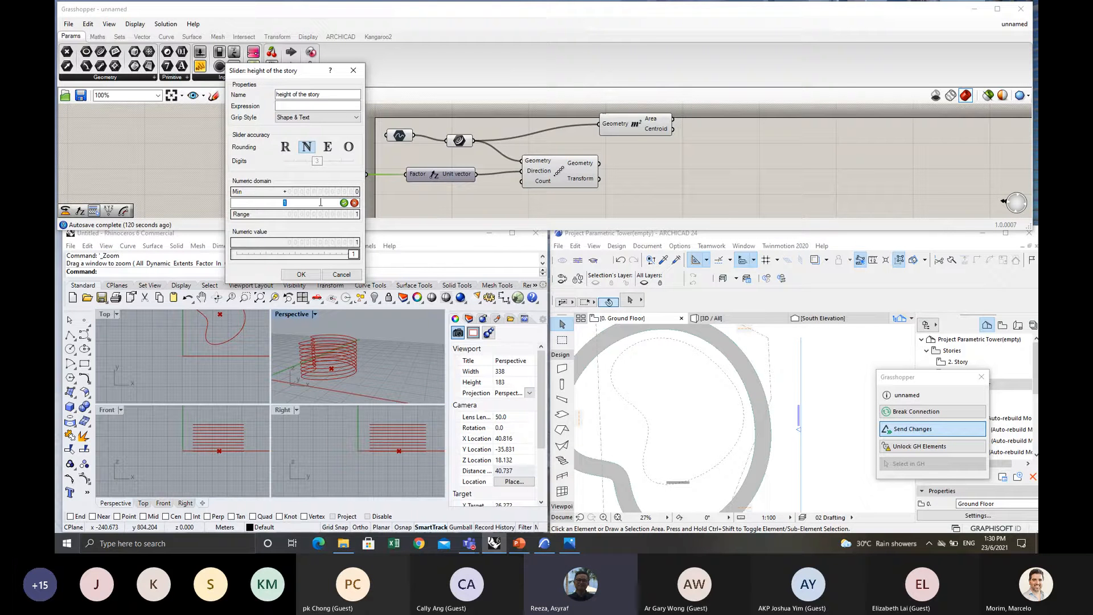
{"action": "left_click", "coordinate": [301, 275]}
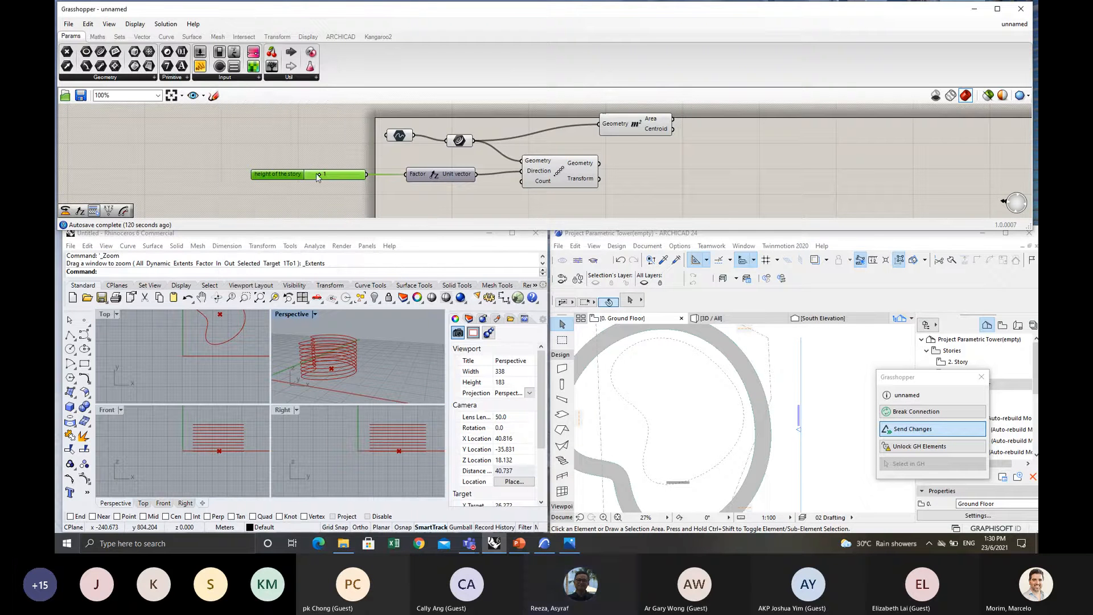
{"action": "left_click_drag", "start_coordinate": [318, 174], "coordinate": [342, 174]}
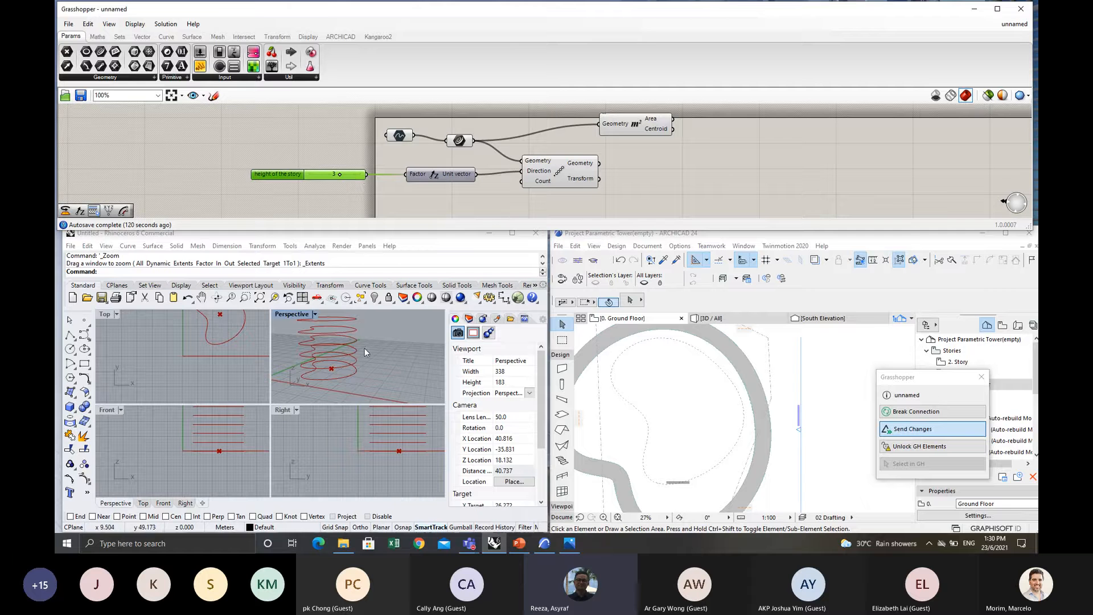
{"action": "right_click_drag", "start_coordinate": [364, 348], "coordinate": [338, 357]}
{"action": "scroll", "coordinate": [338, 358], "scroll_direction": "down", "scroll_amount": 3}
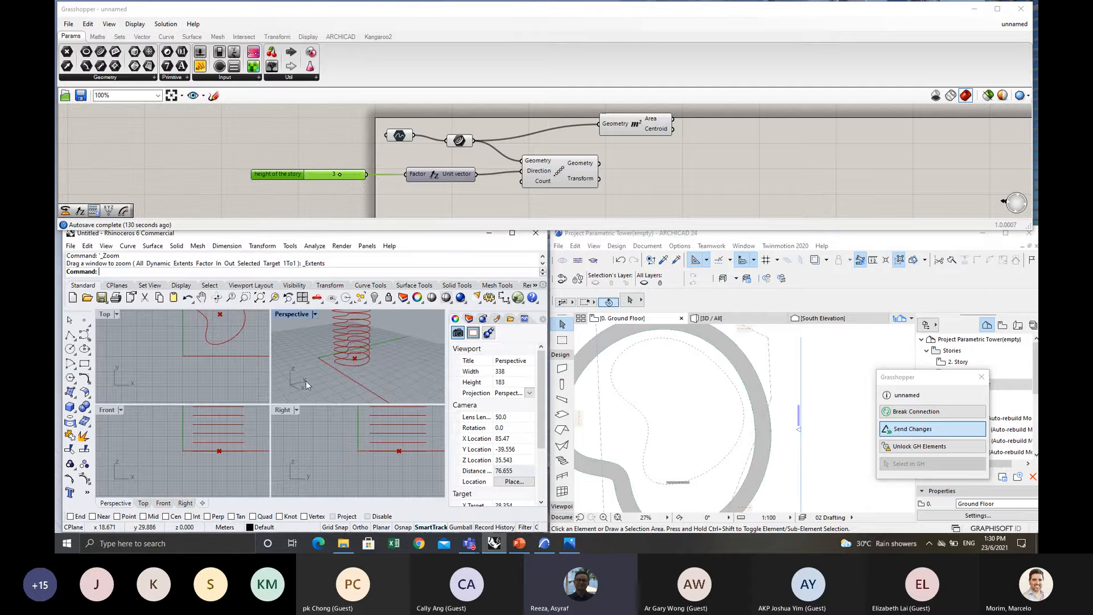
{"action": "right_click_drag", "start_coordinate": [306, 381], "coordinate": [335, 276]}
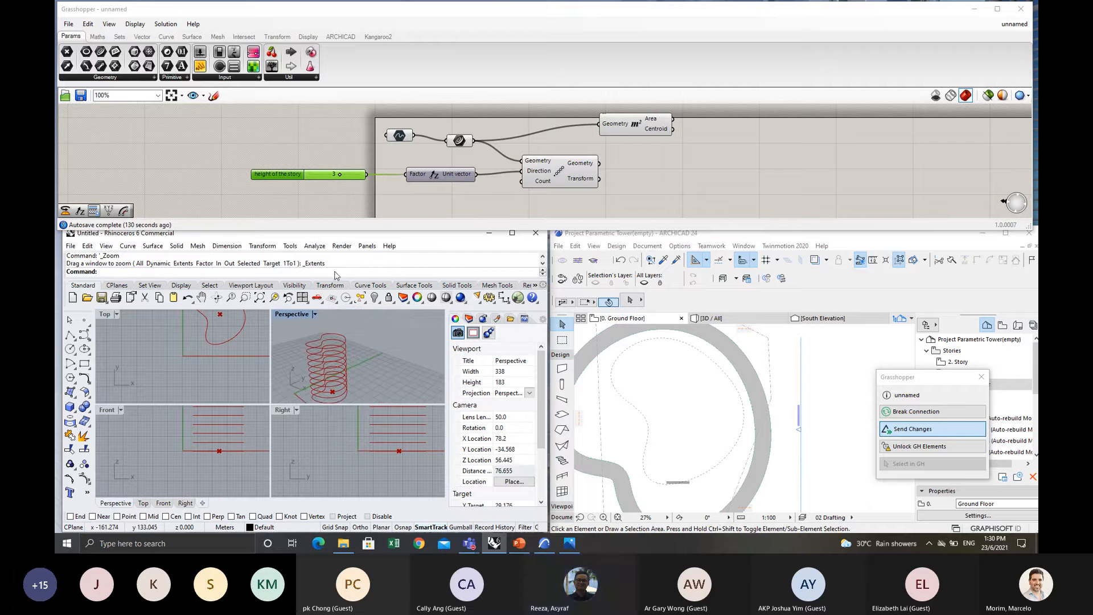
{"action": "right_click_drag", "start_coordinate": [336, 347], "coordinate": [360, 337]}
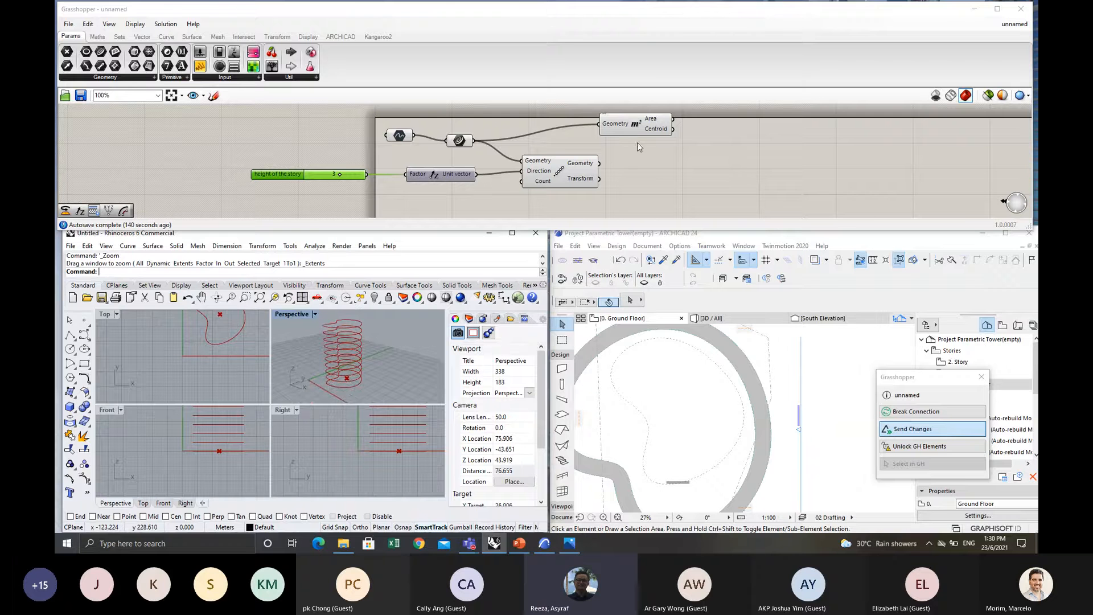
Add a Rotate component beyond the Linear Array and connect the Area component's Centroid output to its Plane input.
{"action": "double_click", "coordinate": [708, 173]}
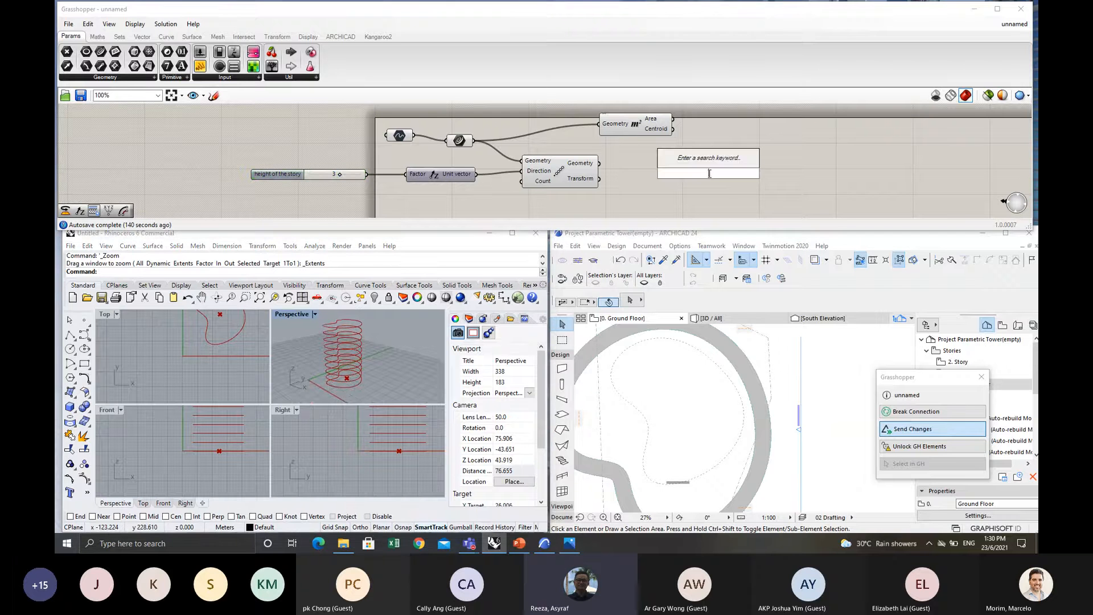
{"action": "type", "text": "rot"}
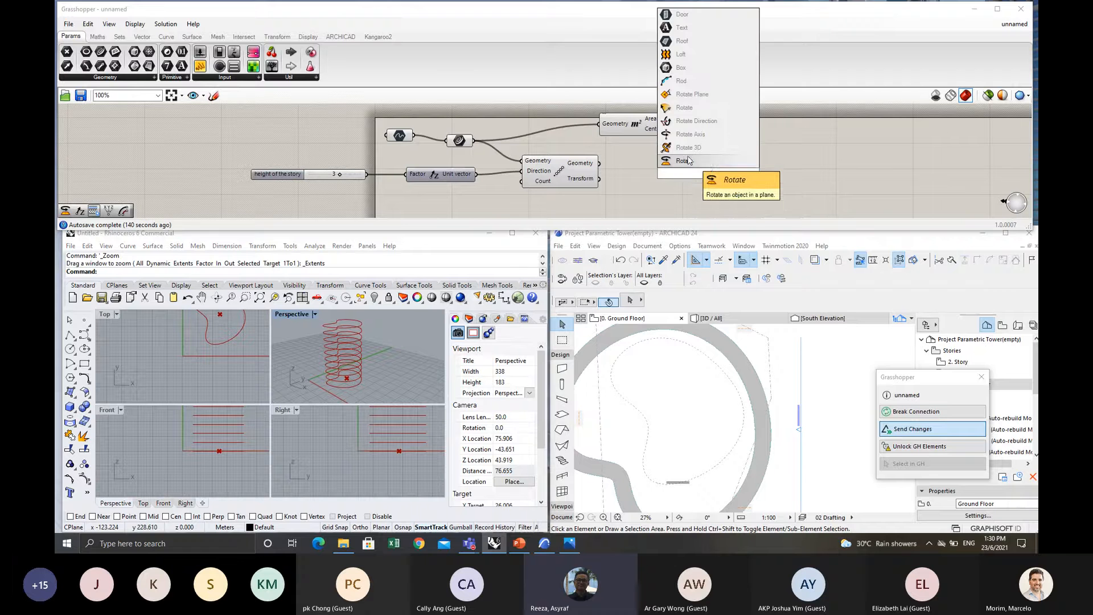
{"action": "left_click", "coordinate": [685, 161]}
{"action": "left_click_drag", "start_coordinate": [702, 190], "coordinate": [722, 181]}
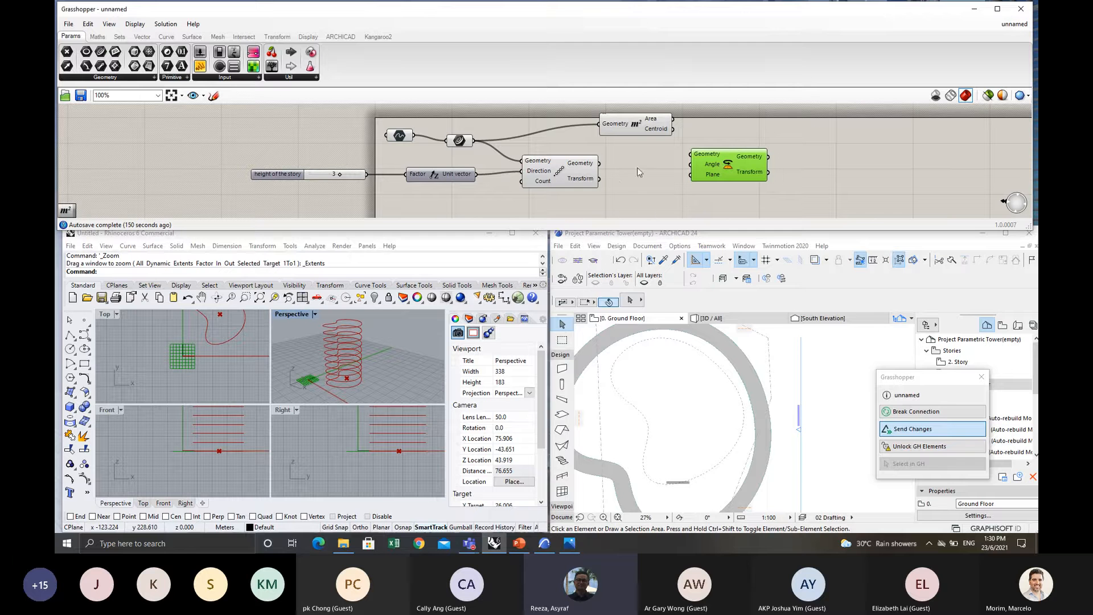
{"action": "left_click_drag", "start_coordinate": [661, 126], "coordinate": [697, 165]}
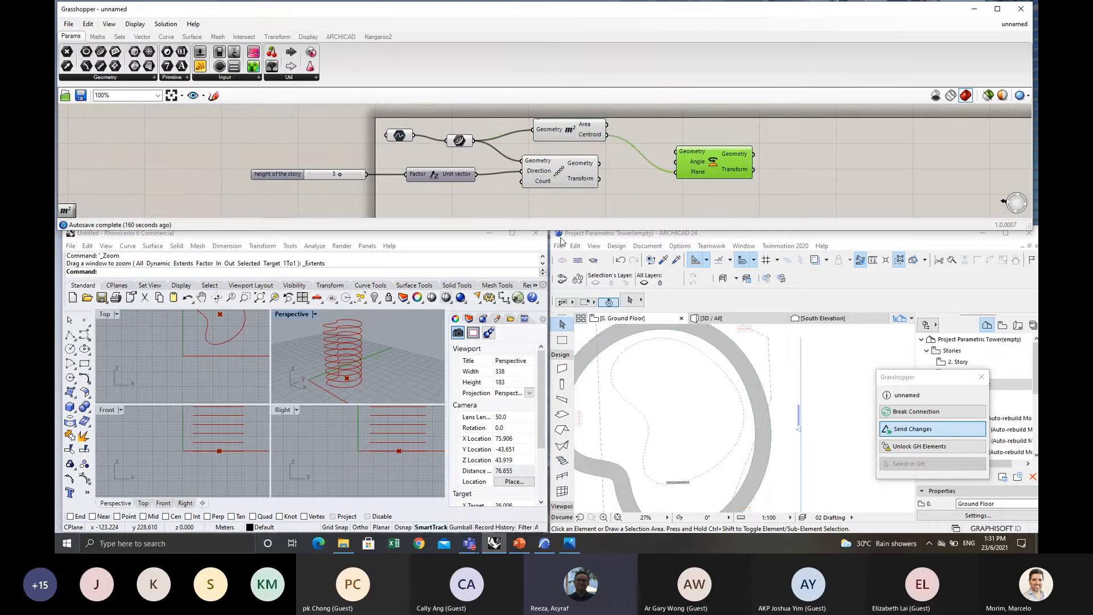
Add a Series component below the Linear Array and connect its output to Rotate's Angle input.
{"action": "double_click", "coordinate": [567, 196]}
{"action": "type", "text": "serie"}
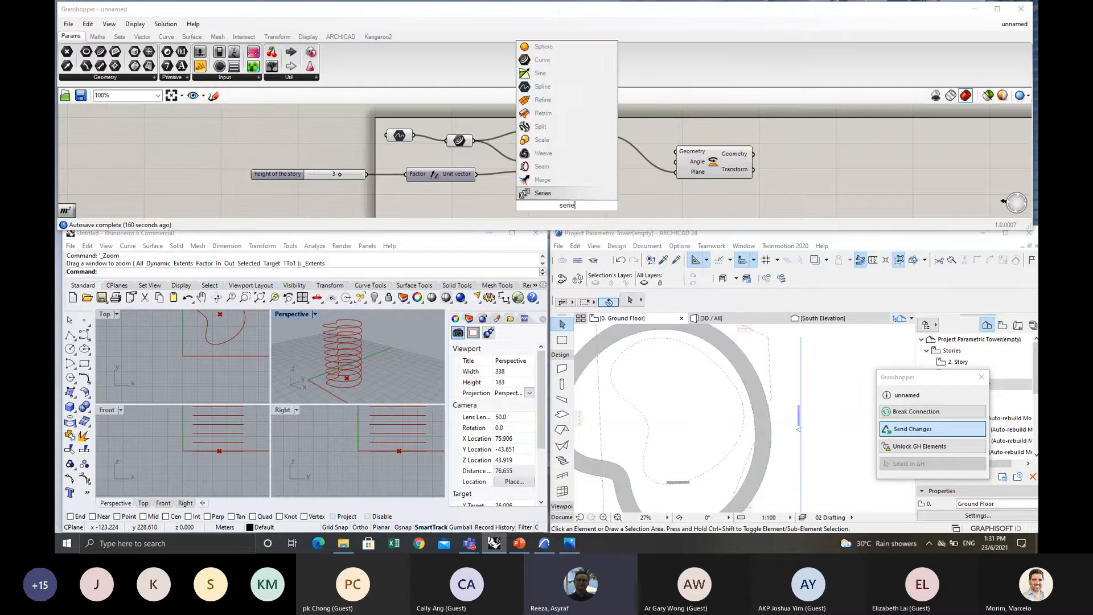
{"action": "left_click", "coordinate": [580, 193]}
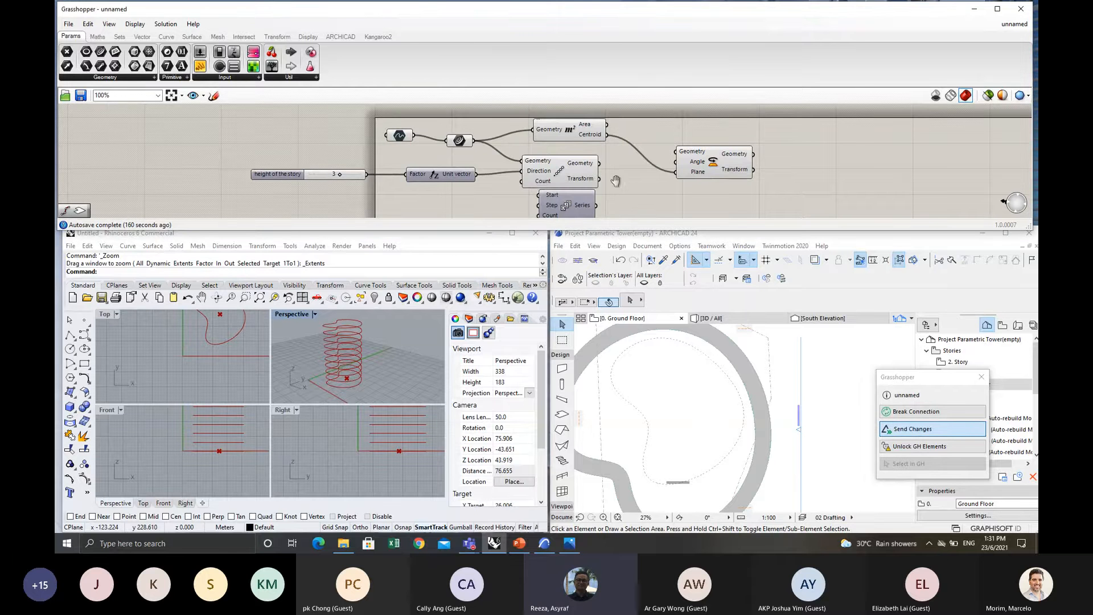
{"action": "right_click_drag", "start_coordinate": [615, 181], "coordinate": [572, 172]}
{"action": "scroll", "coordinate": [571, 172], "scroll_direction": "down", "scroll_amount": 1}
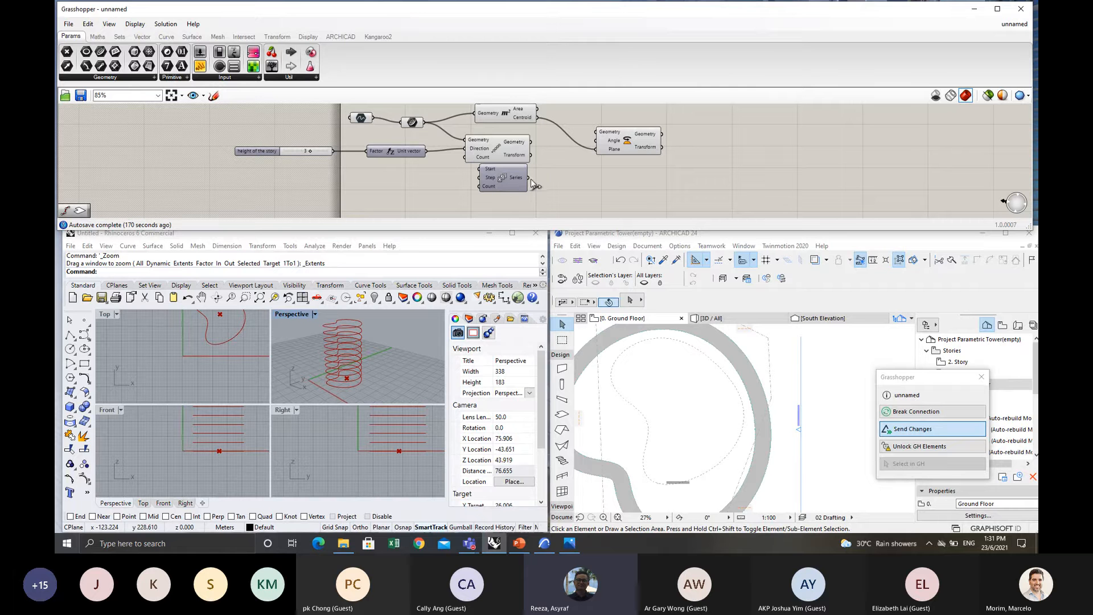
{"action": "left_click_drag", "start_coordinate": [531, 178], "coordinate": [596, 140]}
{"action": "left_click_drag", "start_coordinate": [487, 184], "coordinate": [485, 191]}
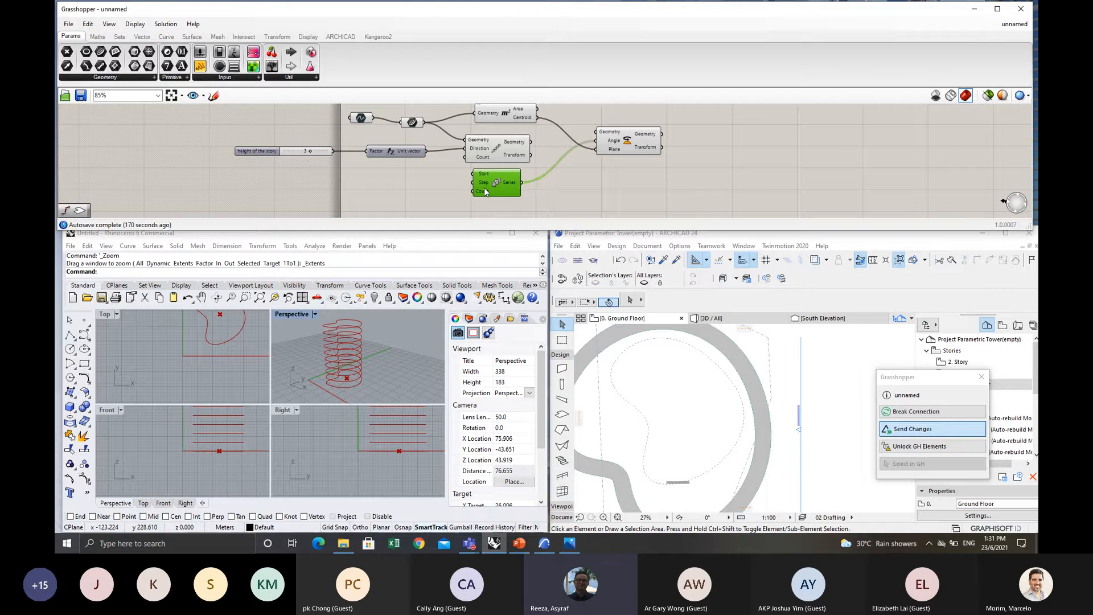
Duplicate the "height of the story" slider and place the copy below the Unit Z component, in front of Series.
{"action": "left_click", "coordinate": [244, 151]}
{"action": "double_click", "coordinate": [274, 168]}
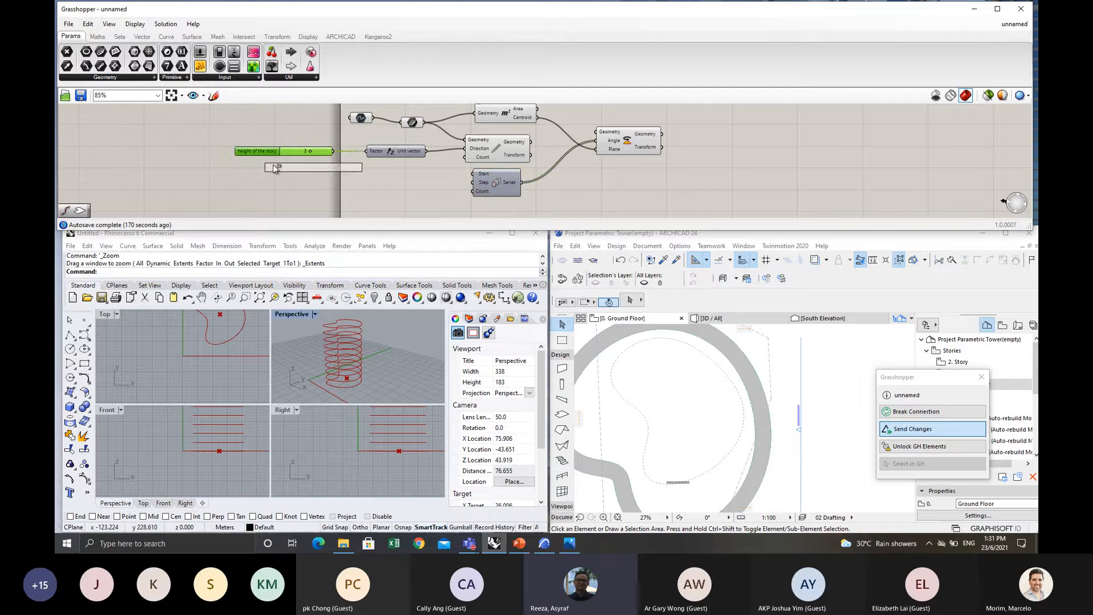
{"action": "left_click_drag", "start_coordinate": [274, 168], "coordinate": [321, 177], "text": "alt"}
{"action": "scroll", "coordinate": [338, 184], "scroll_direction": "up", "scroll_amount": 2}
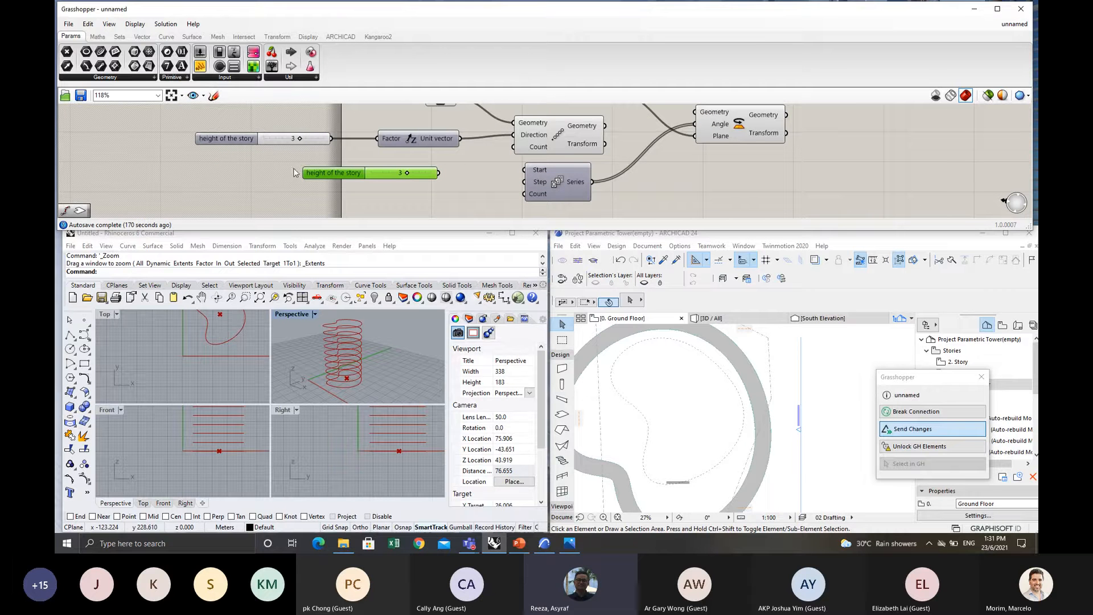
Rename the copied slider "number of storey" and set its maximum to 10.
{"action": "double_click", "coordinate": [353, 173]}
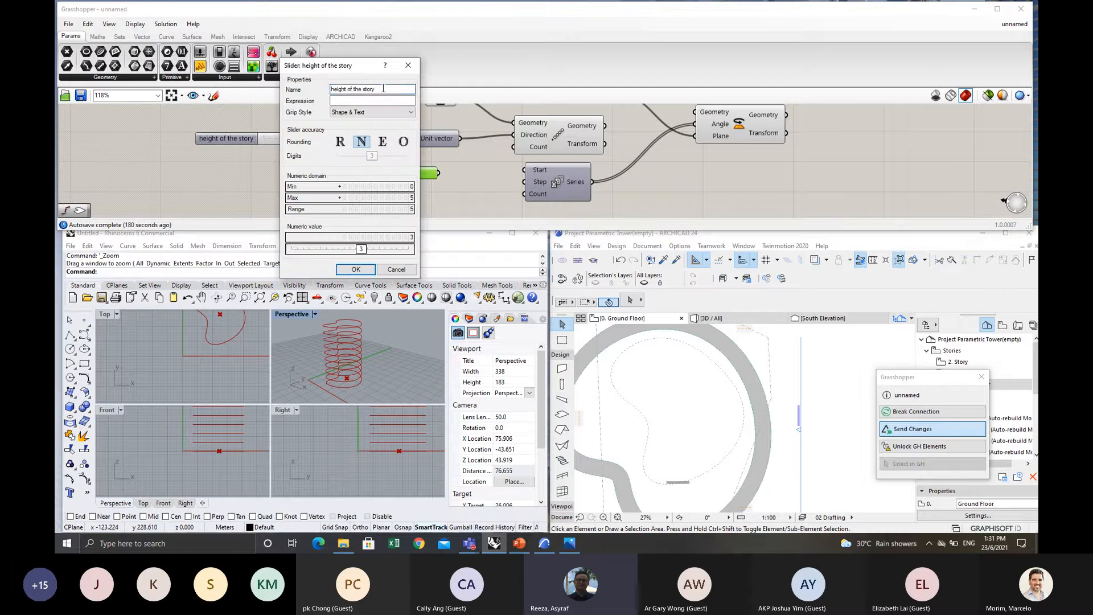
{"action": "left_click_drag", "start_coordinate": [383, 88], "coordinate": [332, 89]}
{"action": "type", "text": "n"}
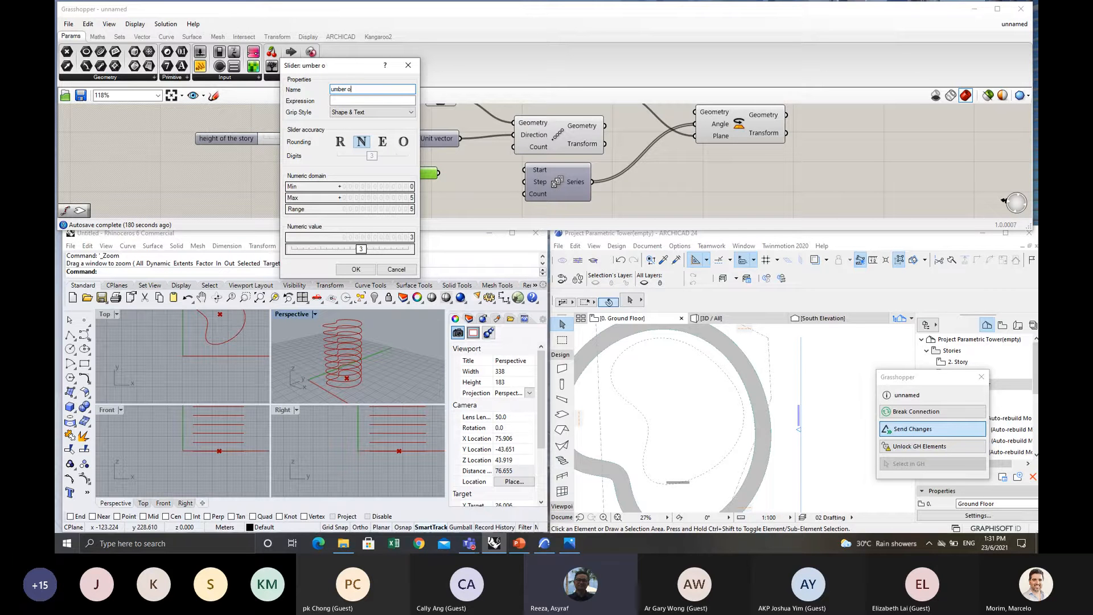
{"action": "type", "text": "umber of storey"}
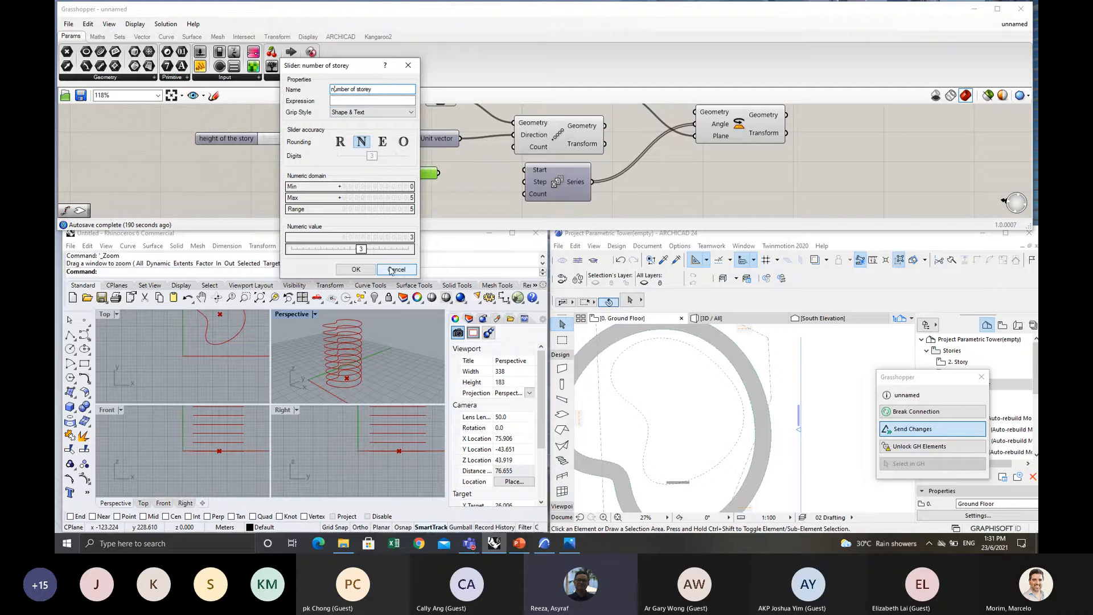
{"action": "double_click", "coordinate": [400, 201]}
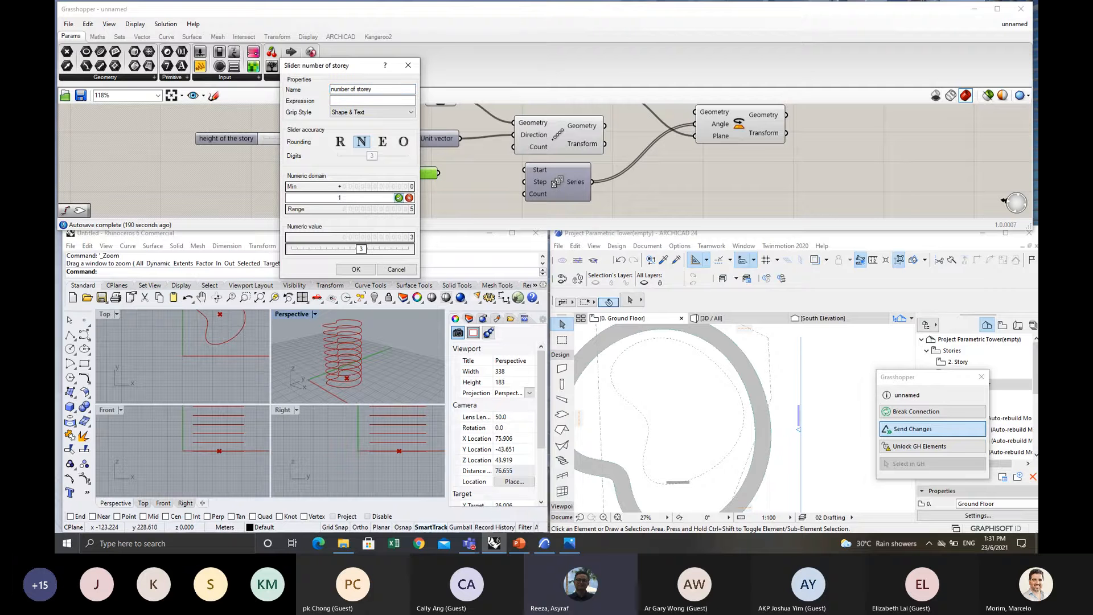
{"action": "left_click", "coordinate": [370, 266]}
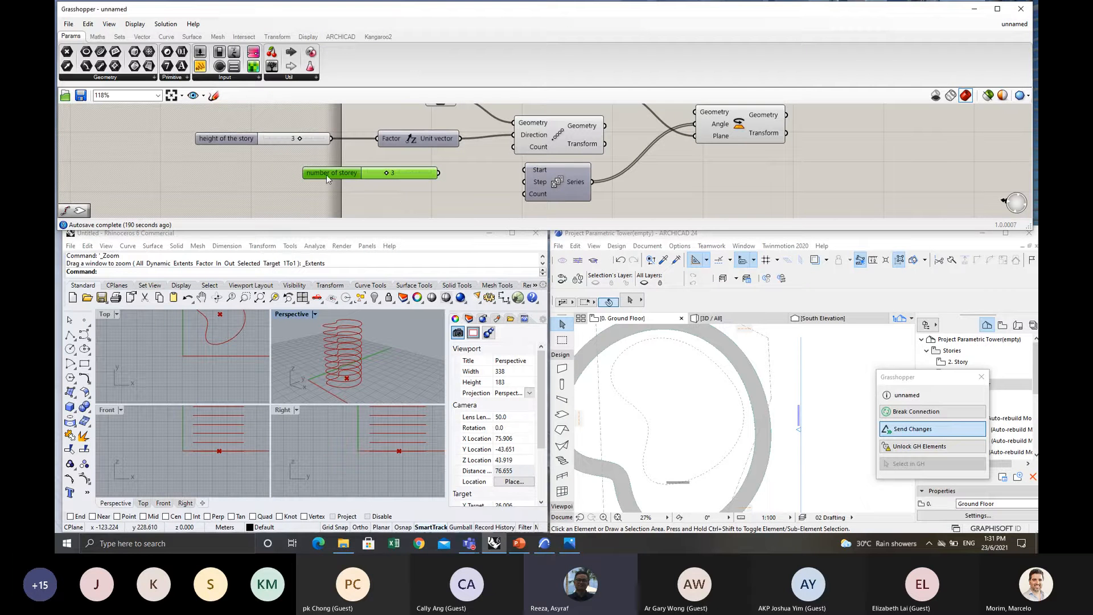
Duplicate the "number of storey" slider directly below it and rename the copy "rotation angle".
{"action": "left_click_drag", "start_coordinate": [327, 179], "coordinate": [341, 200]}
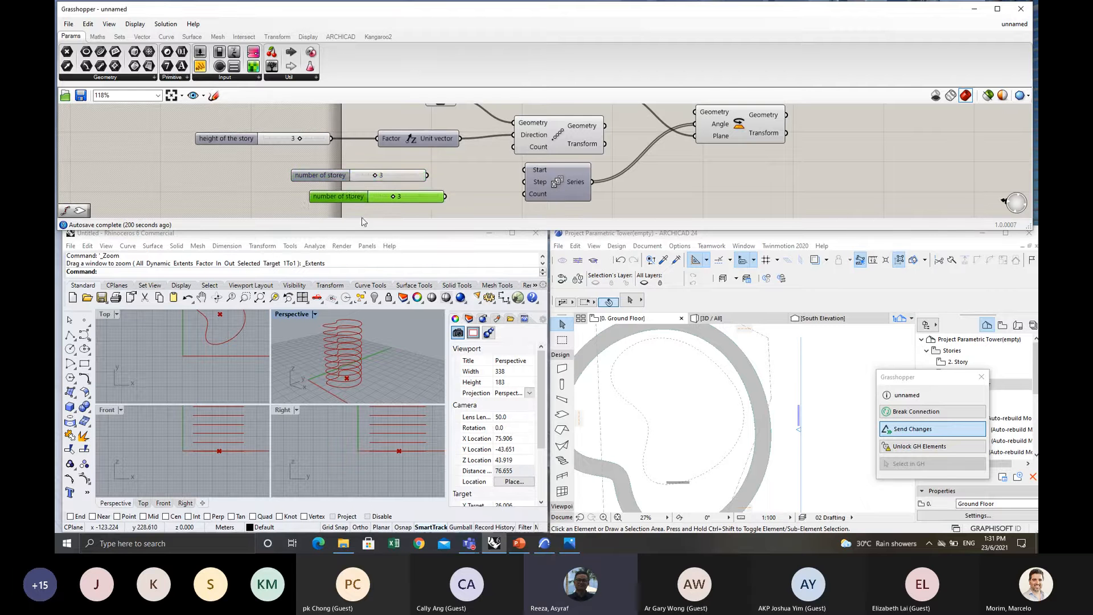
{"action": "double_click", "coordinate": [354, 197]}
{"action": "left_click_drag", "start_coordinate": [376, 112], "coordinate": [334, 112]}
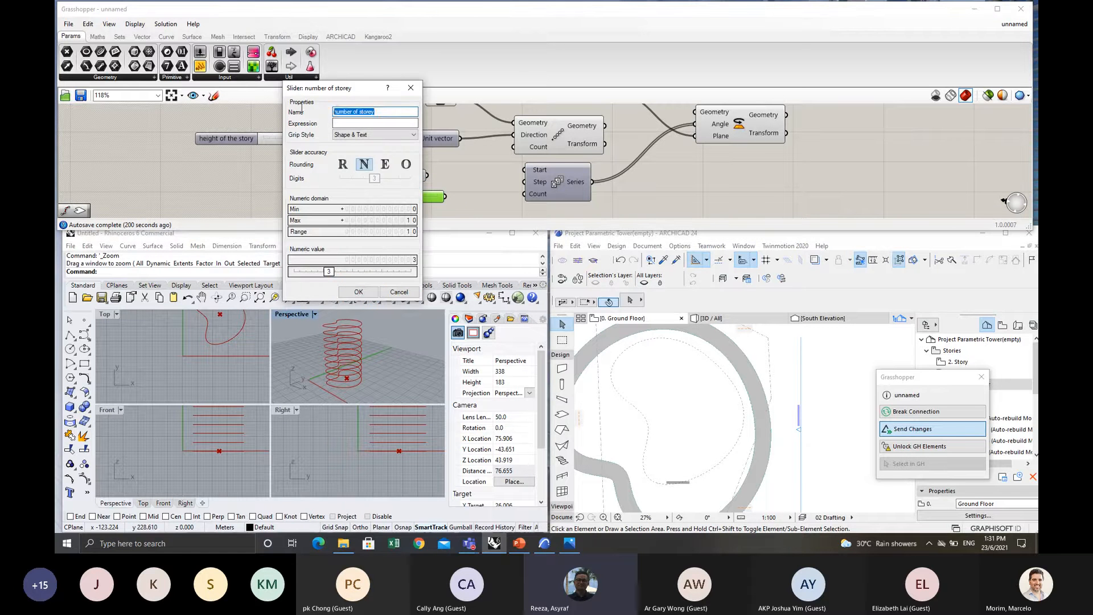
{"action": "type", "text": "rotati"}
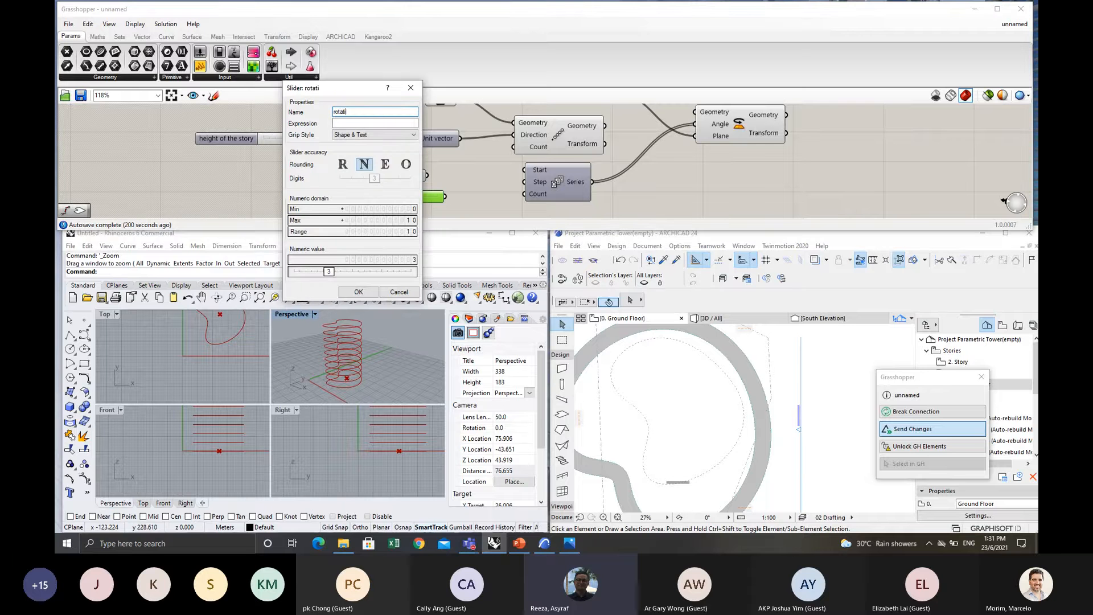
{"action": "type", "text": "on "}
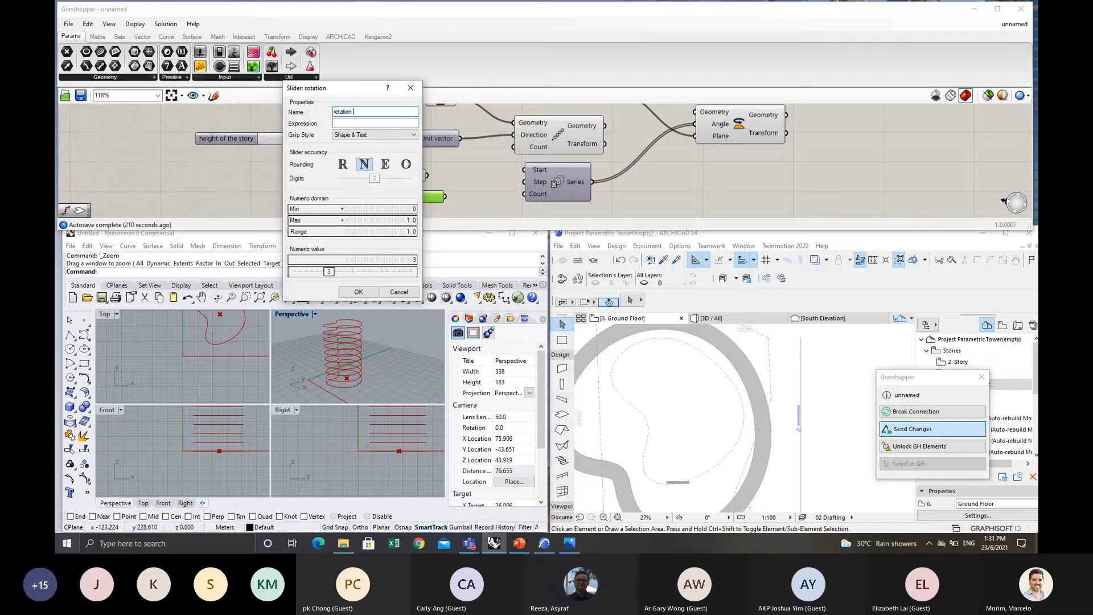
{"action": "type", "text": "oangle"}
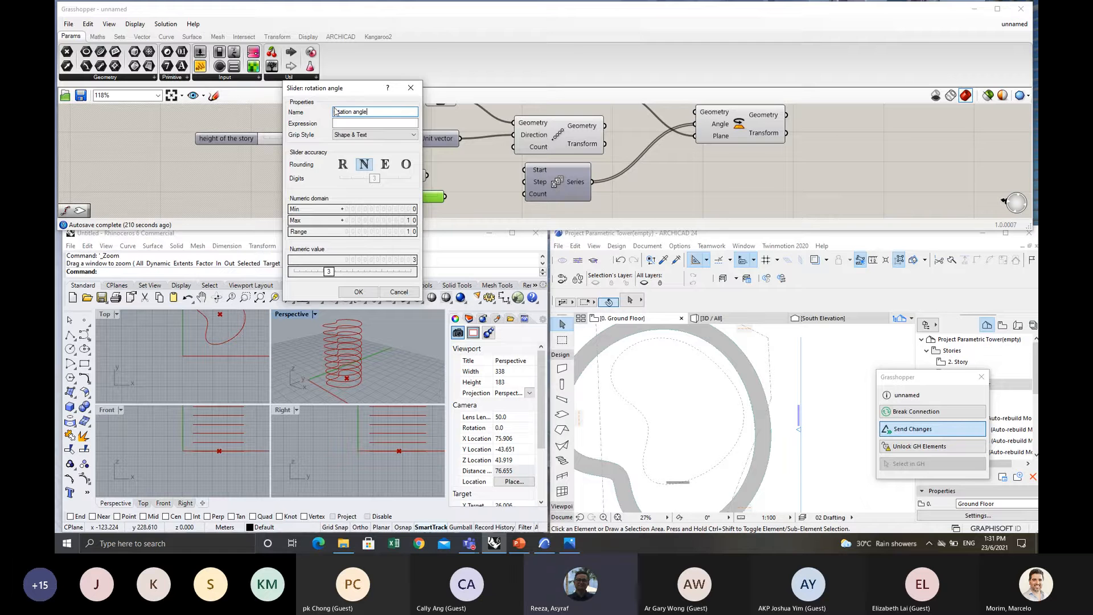
{"action": "left_click", "coordinate": [358, 292]}
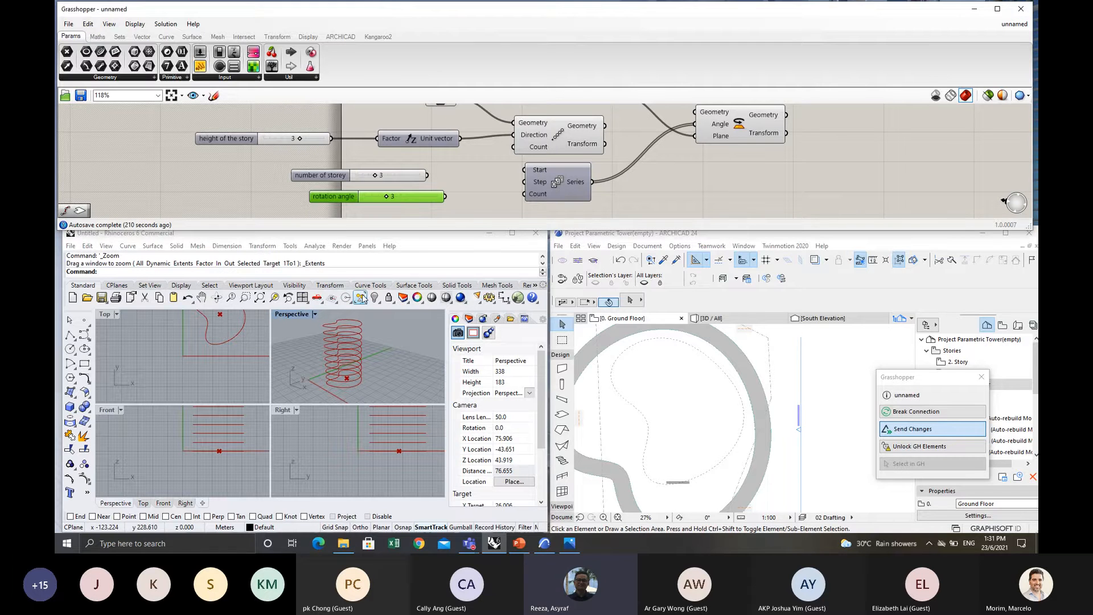
Try floating-point rounding on the "rotation angle" slider and return it to integer rounding.
{"action": "double_click", "coordinate": [350, 199]}
{"action": "left_click", "coordinate": [340, 170]}
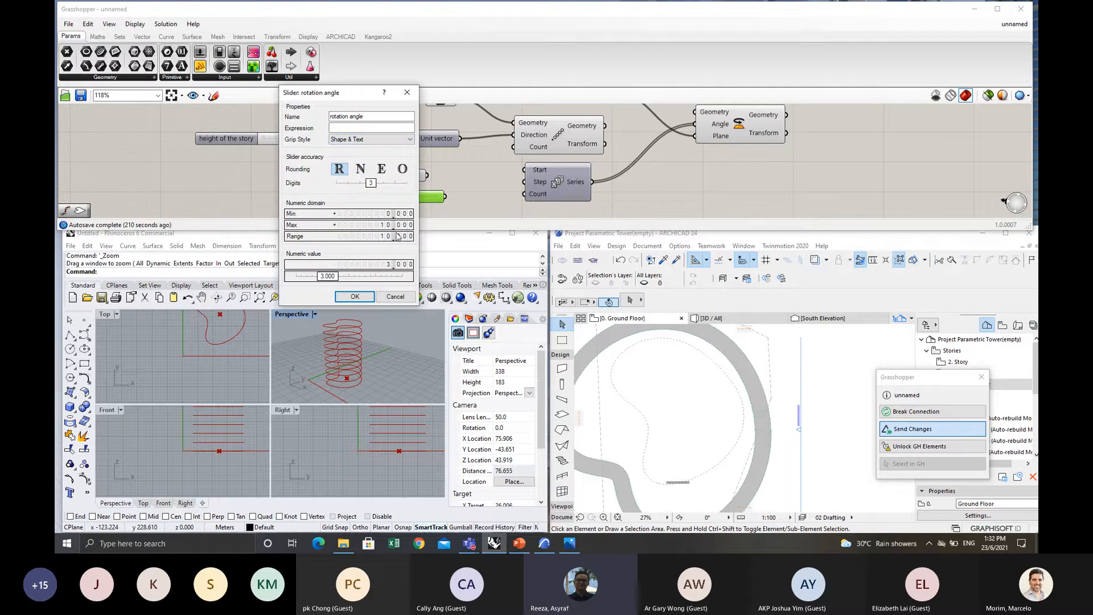
{"action": "left_click", "coordinate": [361, 169]}
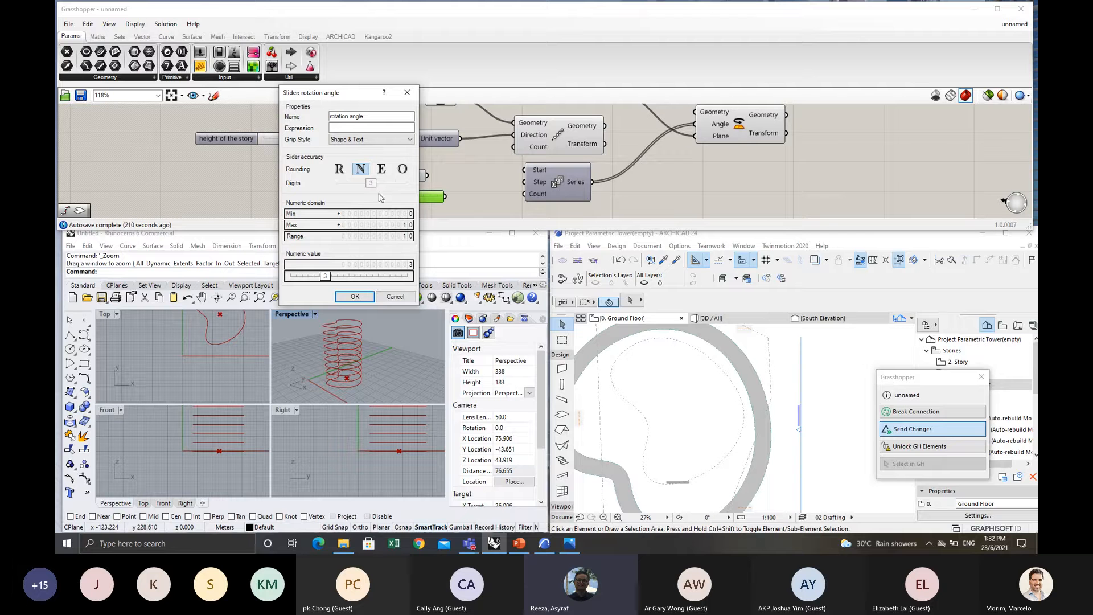
{"action": "left_click", "coordinate": [364, 298]}
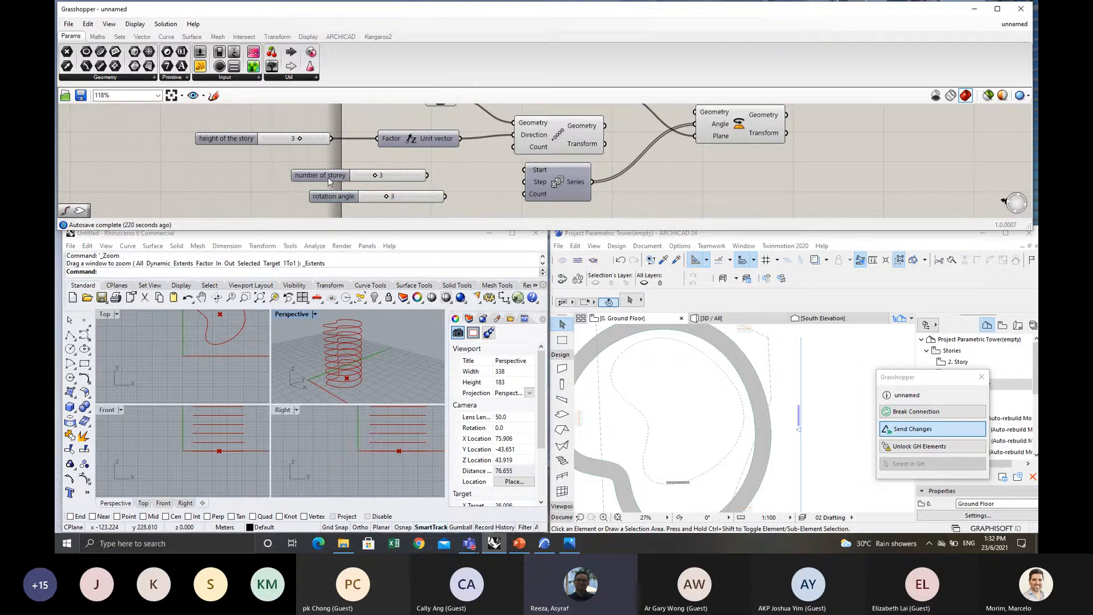
Connect the "number of storey" slider to the Count inputs of Linear Array and Series, and set the slider to 8.
{"action": "left_click_drag", "start_coordinate": [329, 175], "coordinate": [344, 168]}
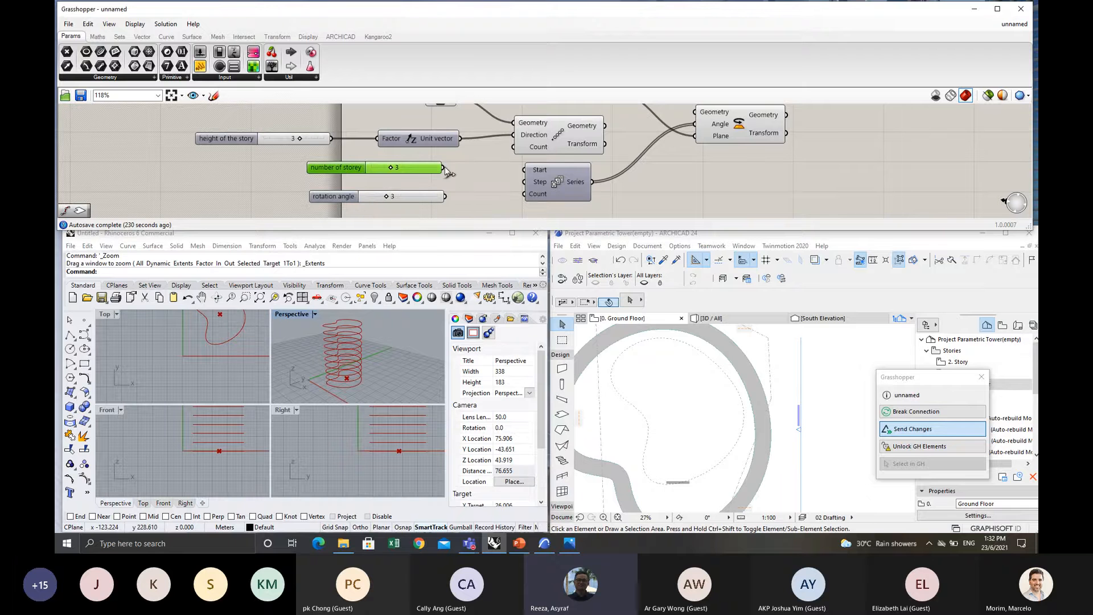
{"action": "left_click_drag", "start_coordinate": [444, 168], "coordinate": [514, 147]}
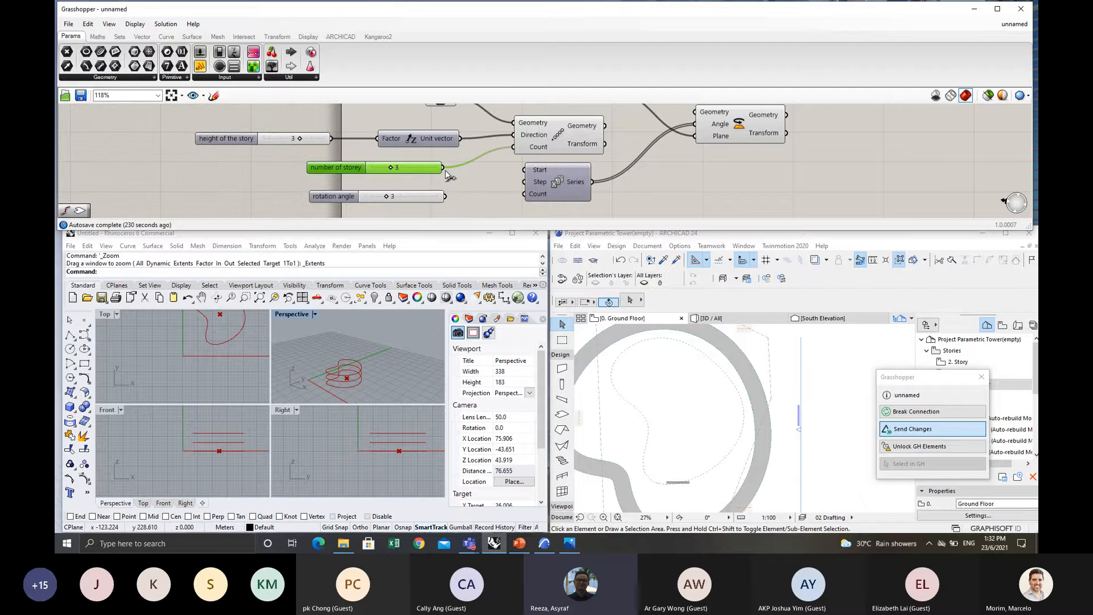
{"action": "left_click_drag", "start_coordinate": [445, 170], "coordinate": [544, 194]}
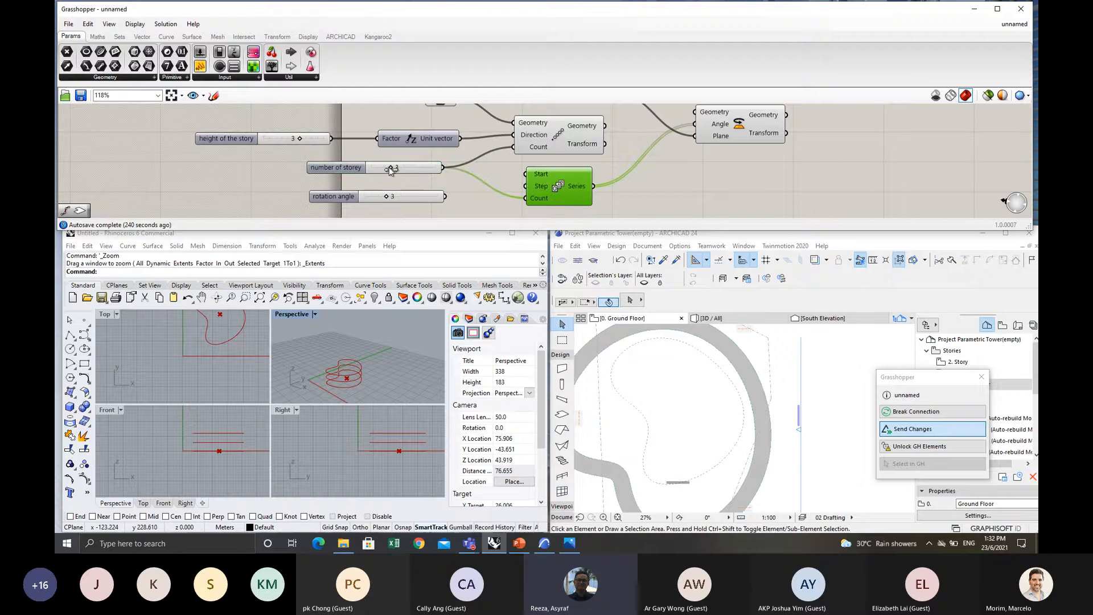
{"action": "left_click_drag", "start_coordinate": [391, 170], "coordinate": [423, 177]}
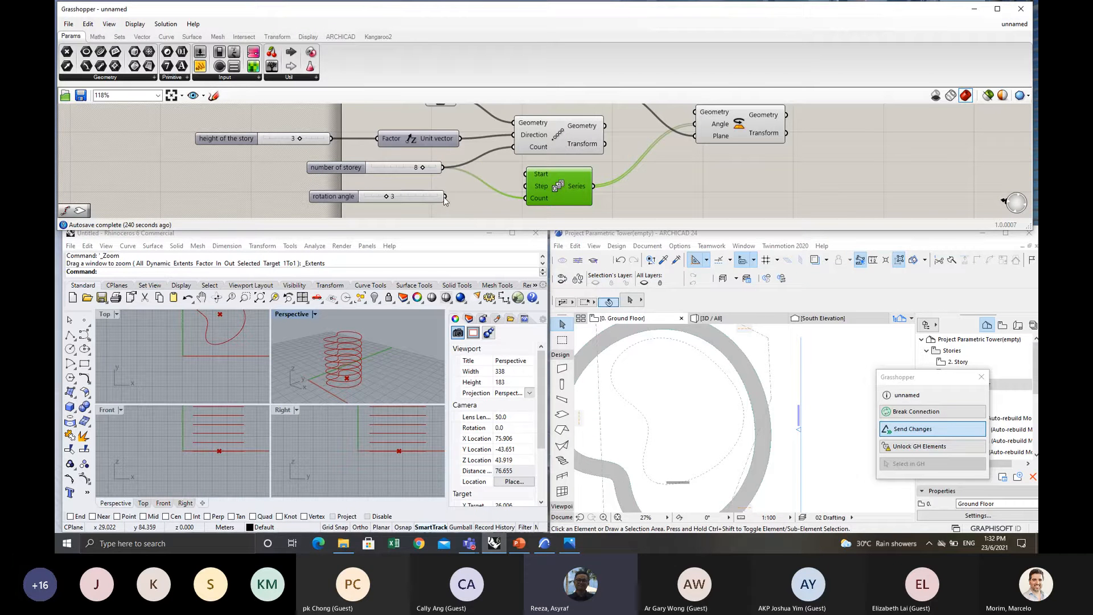
Connect the "rotation angle" slider to the Step input of Series and set the slider to 7.
{"action": "left_click_drag", "start_coordinate": [444, 197], "coordinate": [524, 186]}
{"action": "left_click_drag", "start_coordinate": [324, 197], "coordinate": [325, 202]}
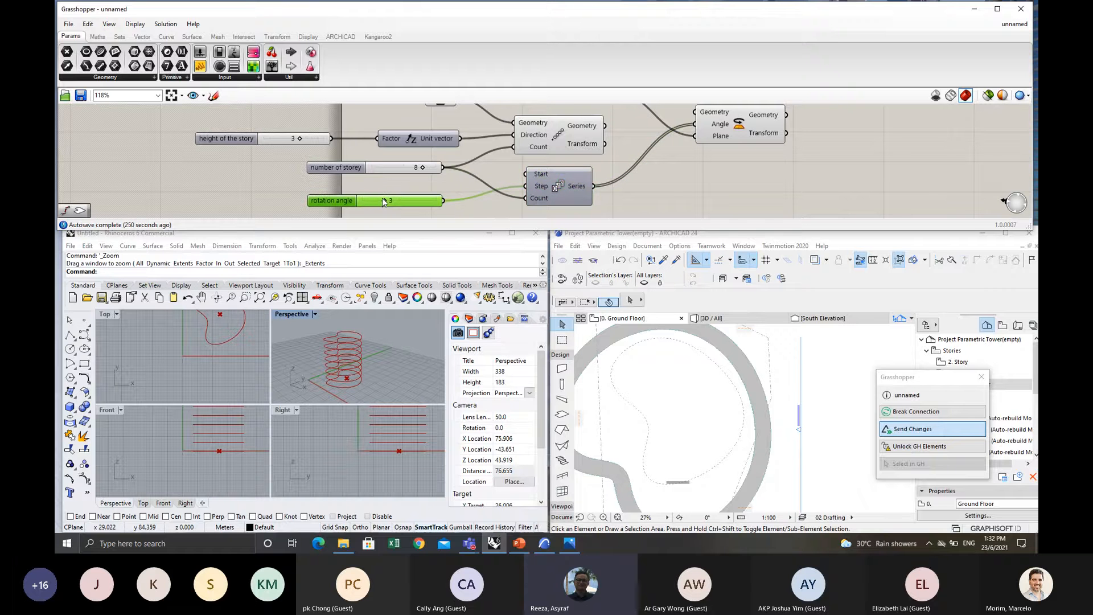
{"action": "scroll", "coordinate": [344, 342], "scroll_direction": "down", "scroll_amount": 3}
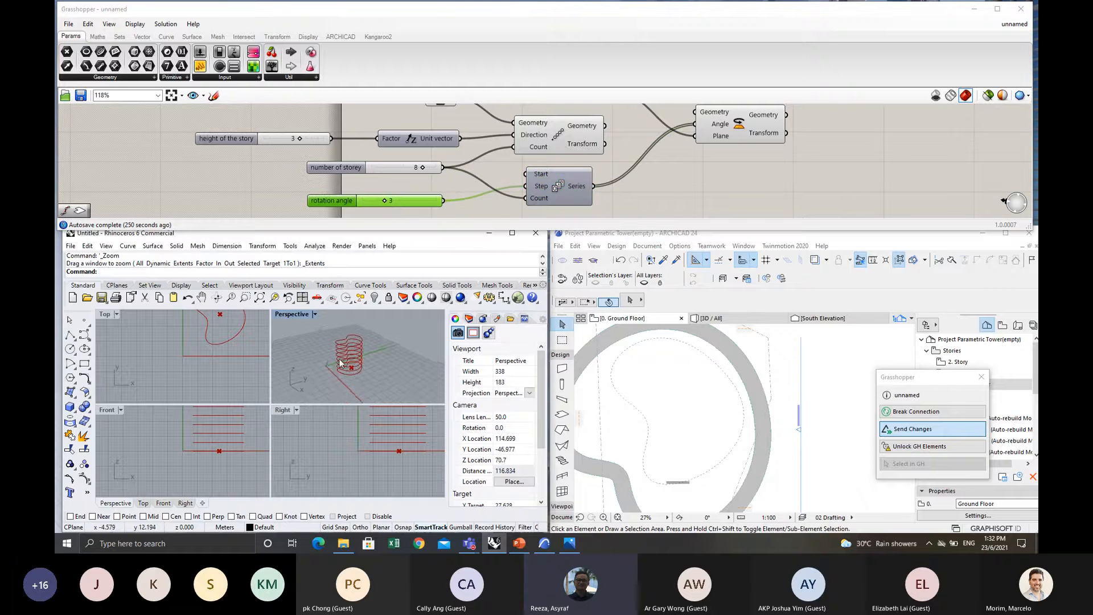
{"action": "scroll", "coordinate": [342, 359], "scroll_direction": "up", "scroll_amount": 6}
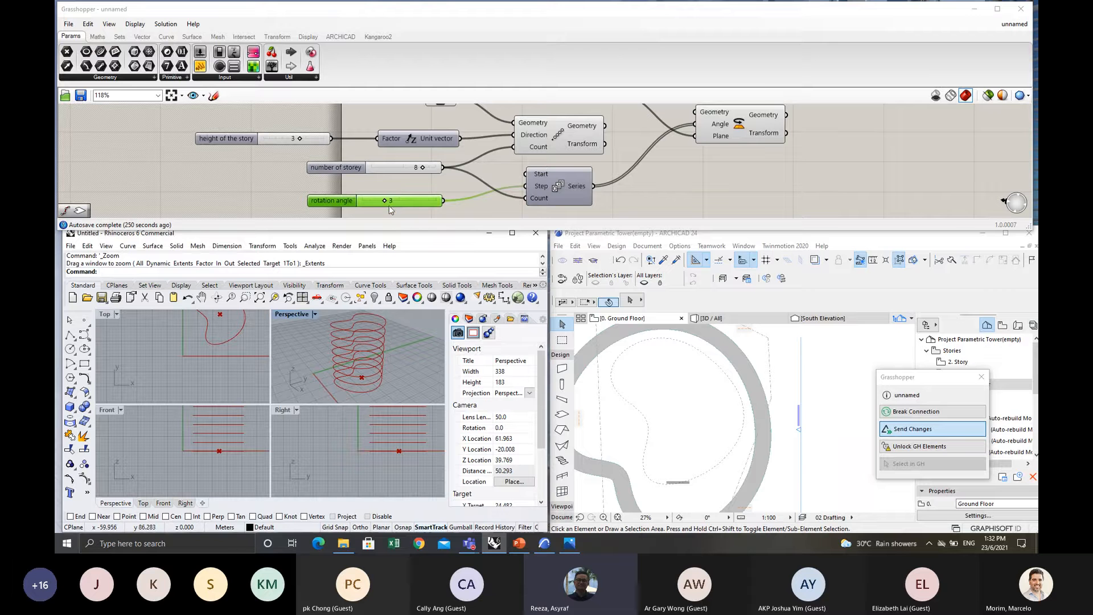
{"action": "left_click_drag", "start_coordinate": [386, 200], "coordinate": [413, 203]}
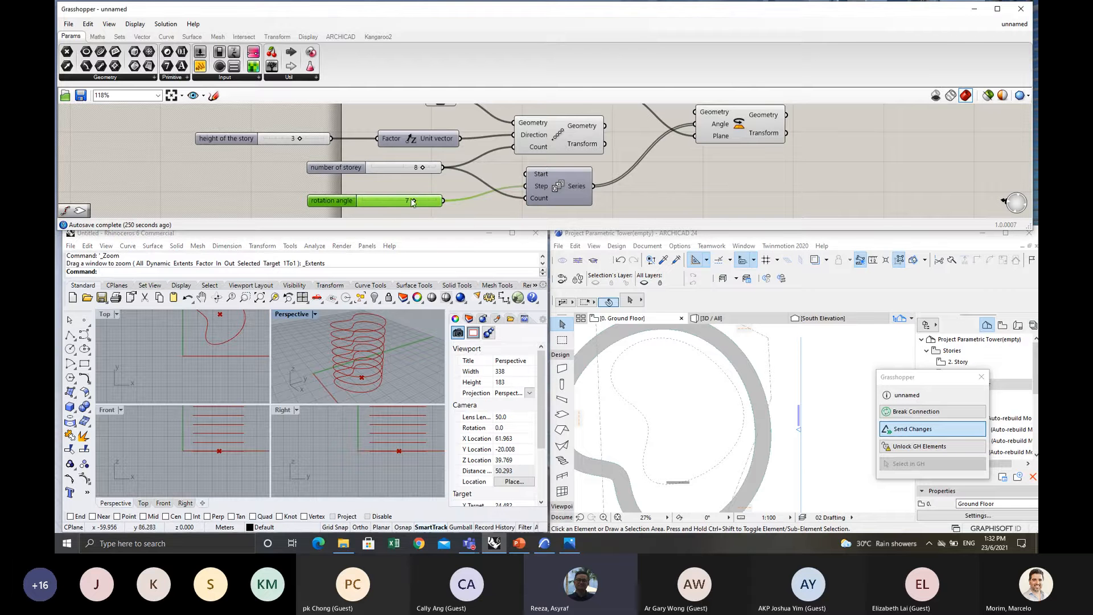
Examine the stacked curves in the Perspective viewport and the wiring into the Rotate component.
{"action": "scroll", "coordinate": [381, 349], "scroll_direction": "down", "scroll_amount": 4}
{"action": "right_click_drag", "start_coordinate": [380, 364], "coordinate": [402, 320]}
{"action": "scroll", "coordinate": [632, 201], "scroll_direction": "down", "scroll_amount": 2}
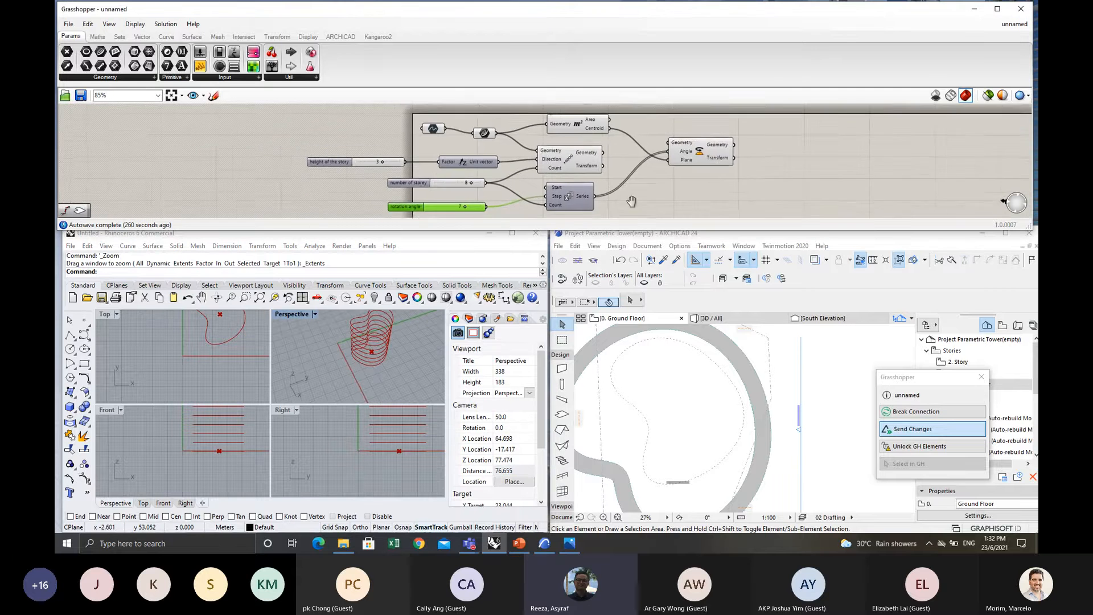
{"action": "right_click_drag", "start_coordinate": [632, 202], "coordinate": [567, 195]}
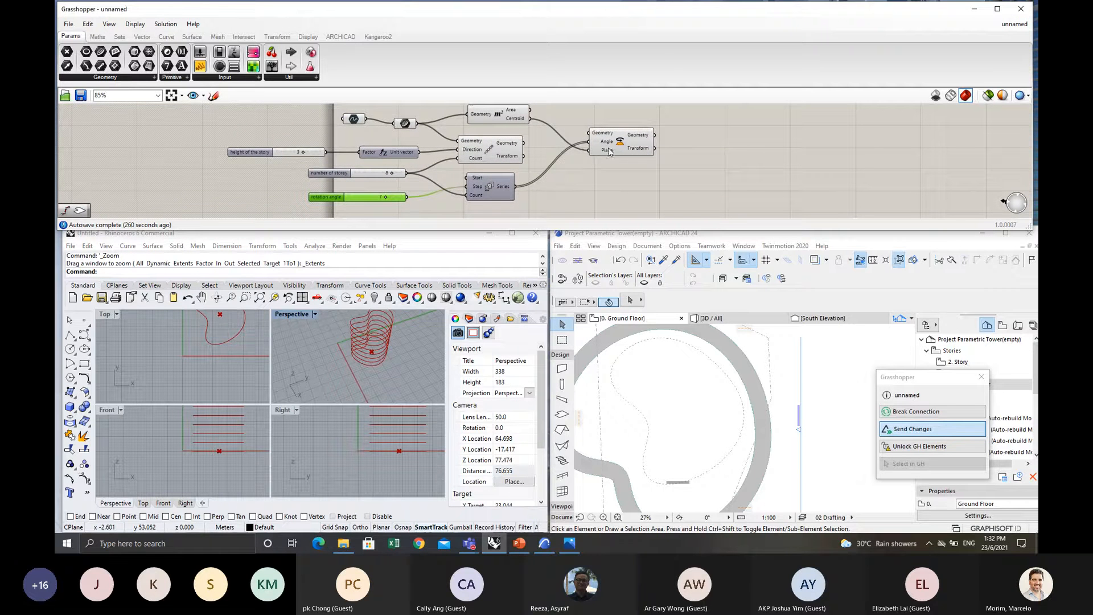
{"action": "scroll", "coordinate": [576, 198], "scroll_direction": "up", "scroll_amount": 2}
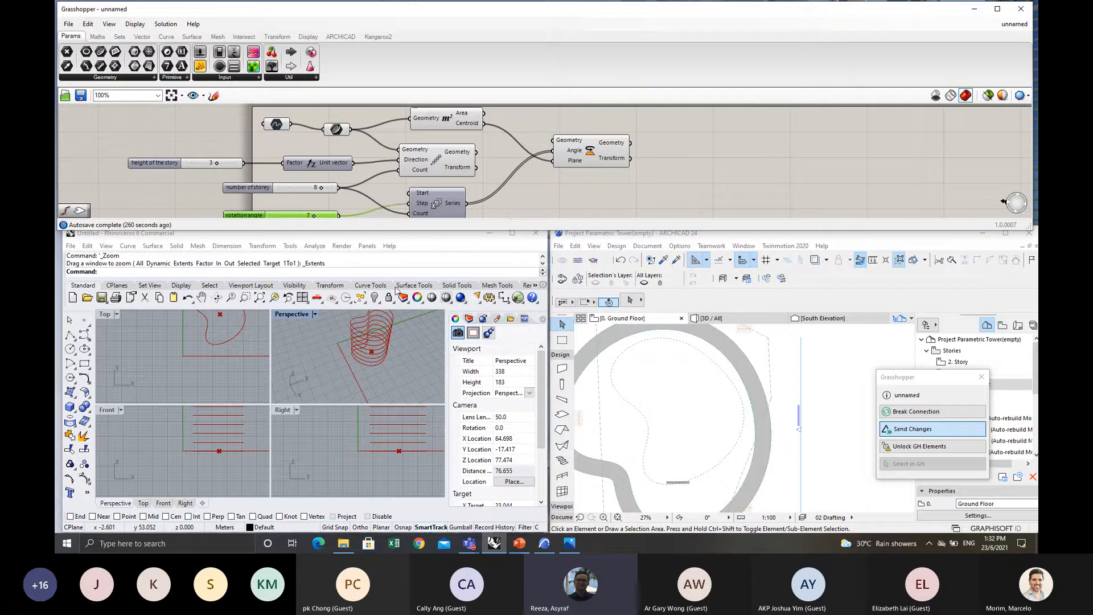
{"action": "scroll", "coordinate": [377, 358], "scroll_direction": "up", "scroll_amount": 5}
{"action": "scroll", "coordinate": [379, 359], "scroll_direction": "down", "scroll_amount": 3}
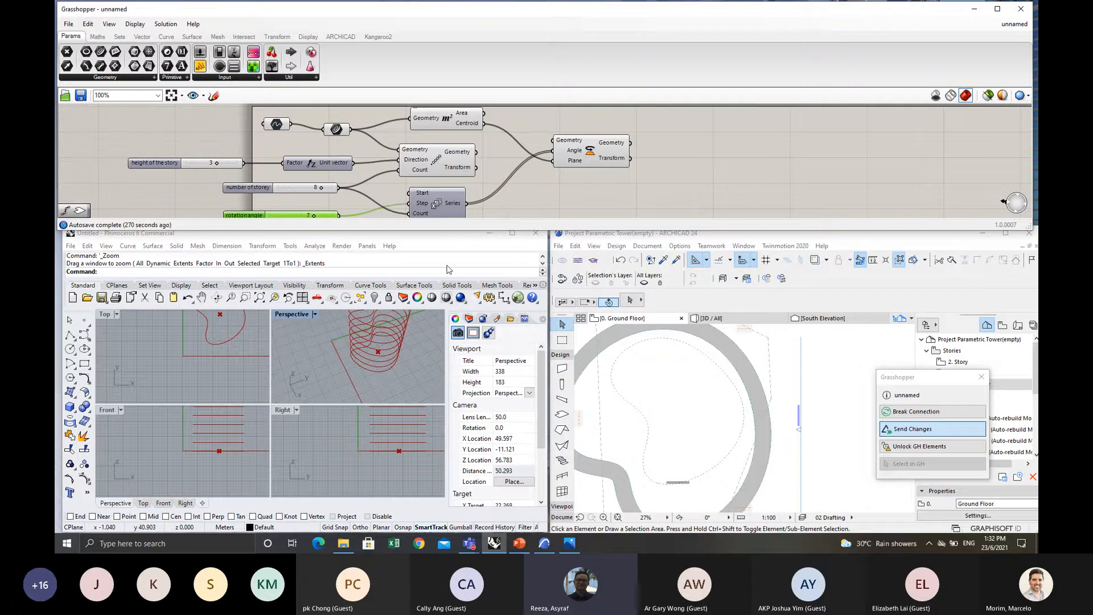
Set the "rotation angle" slider's maximum to 360 and its value to 143.
{"action": "right_click_drag", "start_coordinate": [308, 199], "coordinate": [340, 163]}
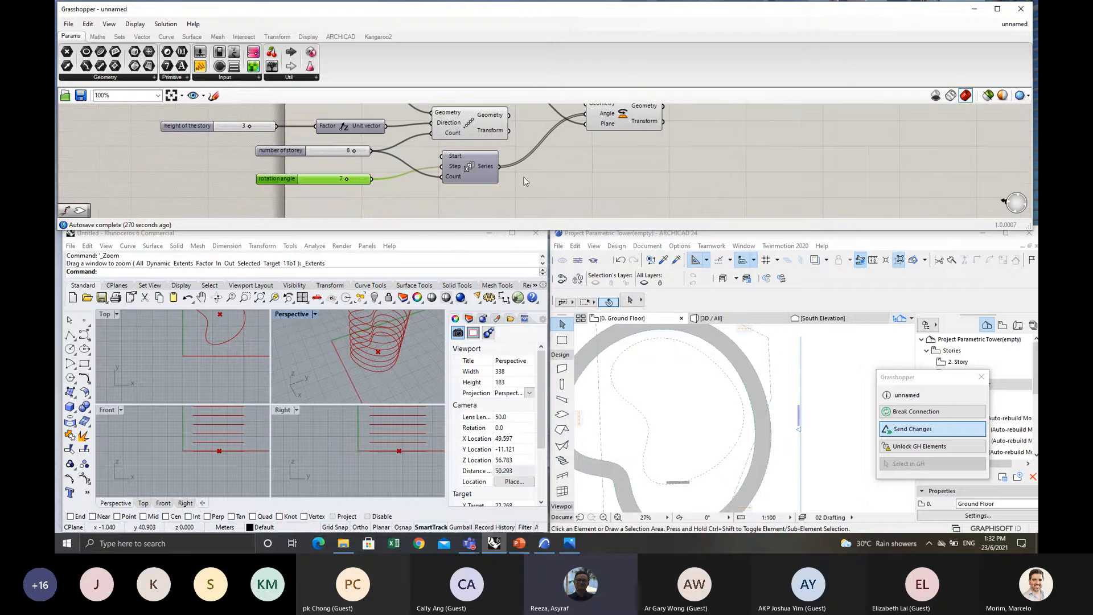
{"action": "double_click", "coordinate": [291, 180]}
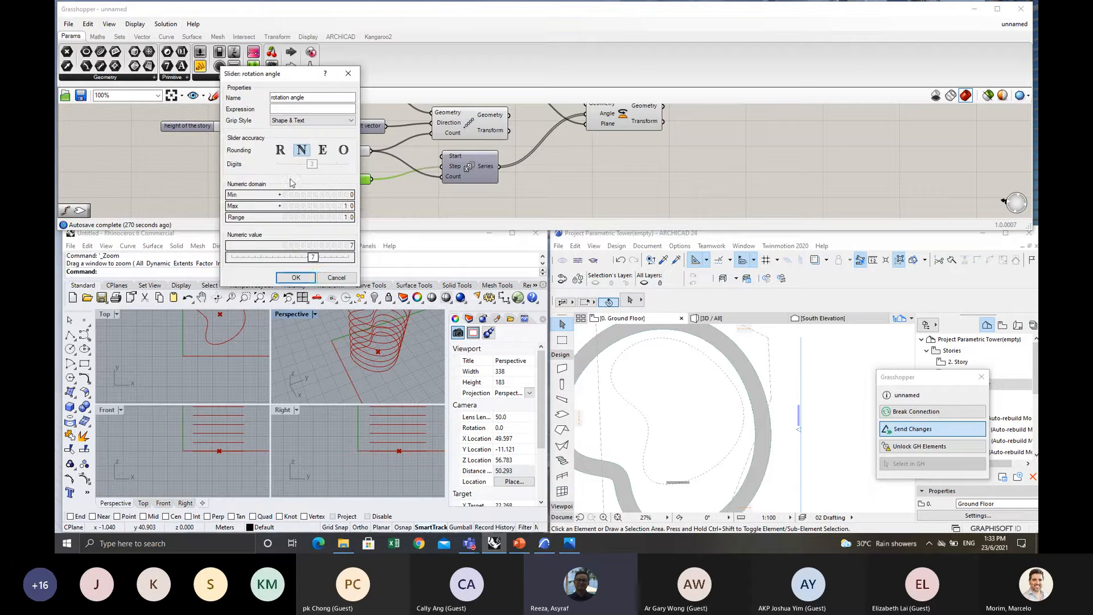
{"action": "double_click", "coordinate": [349, 207]}
{"action": "type", "text": "36"}
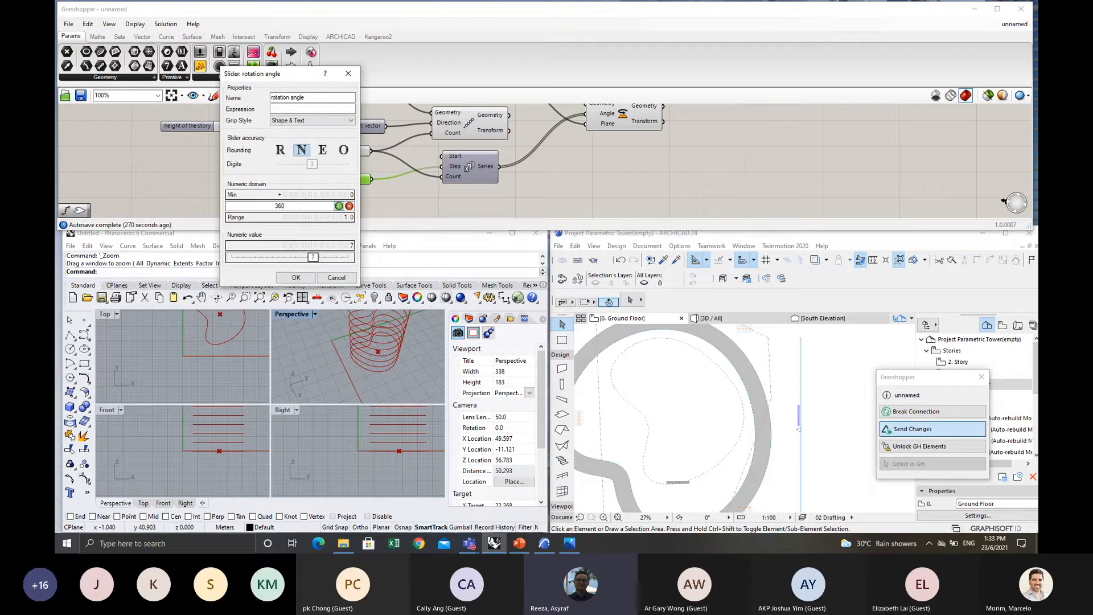
{"action": "left_click", "coordinate": [297, 277]}
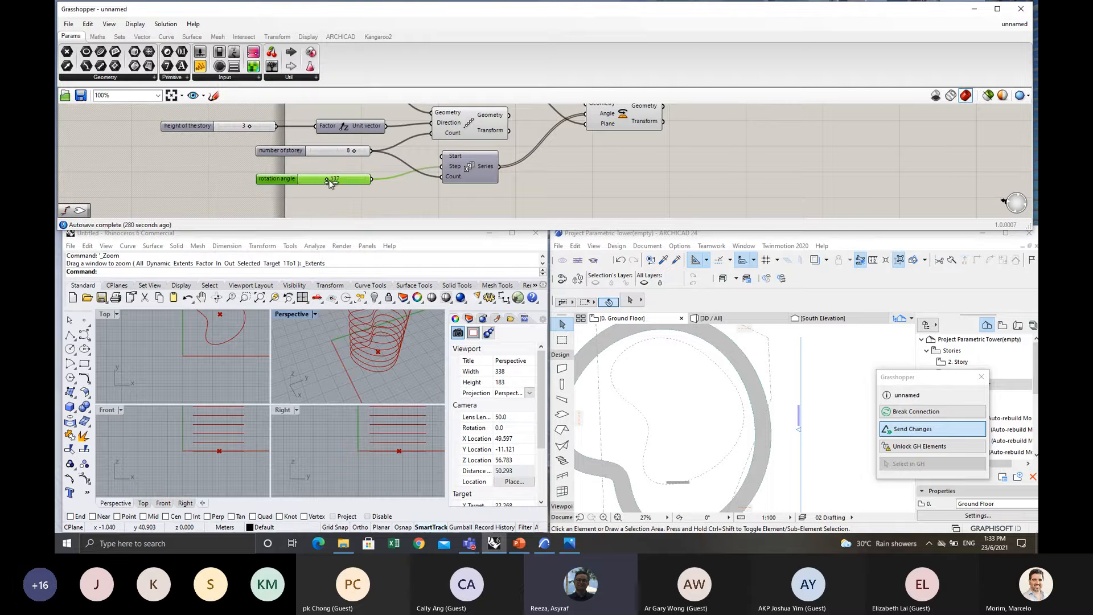
{"action": "left_click_drag", "start_coordinate": [306, 180], "coordinate": [328, 179]}
{"action": "scroll", "coordinate": [339, 341], "scroll_direction": "down", "scroll_amount": 4}
{"action": "right_click_drag", "start_coordinate": [339, 341], "coordinate": [356, 356]}
Connect the Geometry output of Linear Array to the Geometry input of Rotate, nudging the Series and Area components slightly.
{"action": "left_click_drag", "start_coordinate": [480, 167], "coordinate": [477, 170]}
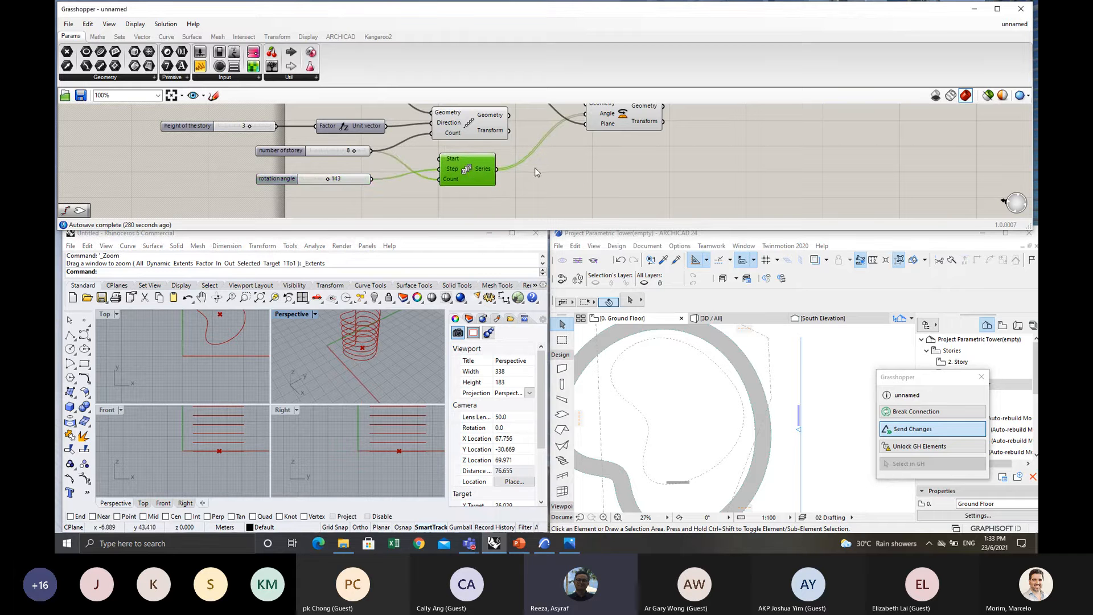
{"action": "scroll", "coordinate": [473, 130], "scroll_direction": "down", "scroll_amount": 1}
{"action": "right_click_drag", "start_coordinate": [472, 130], "coordinate": [403, 157]}
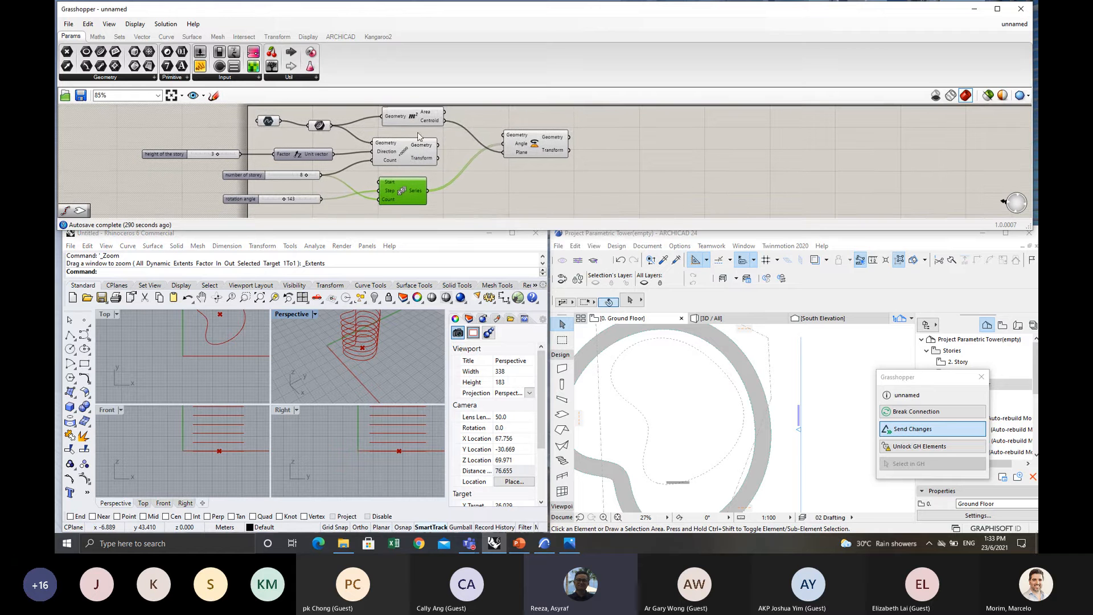
{"action": "left_click", "coordinate": [408, 120]}
{"action": "left_click_drag", "start_coordinate": [408, 120], "coordinate": [402, 122]}
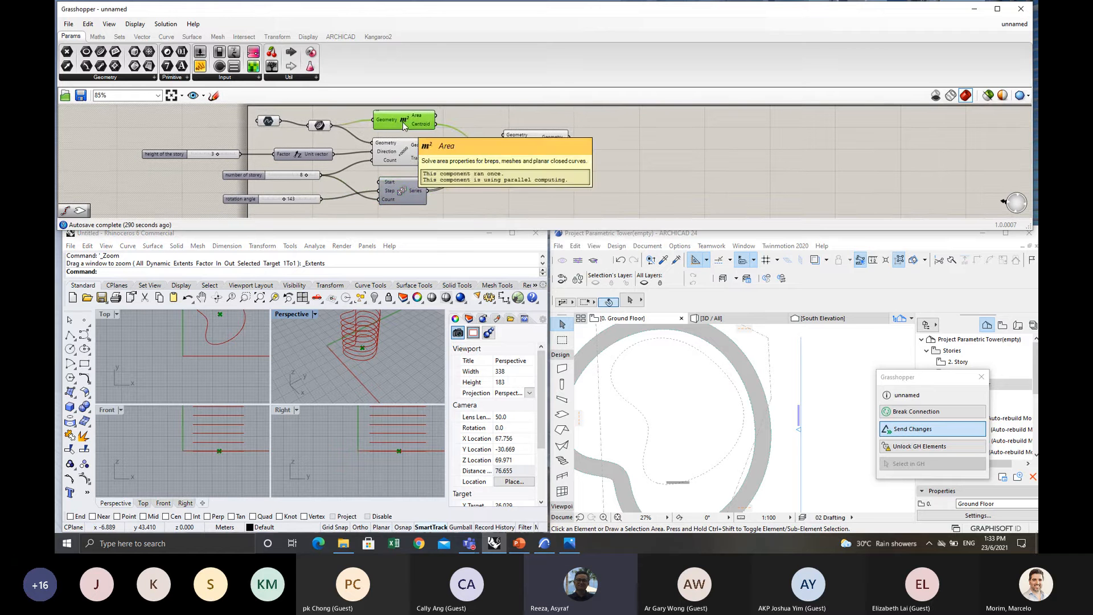
{"action": "scroll", "coordinate": [442, 147], "scroll_direction": "up", "scroll_amount": 1}
{"action": "right_click_drag", "start_coordinate": [443, 147], "coordinate": [399, 161]}
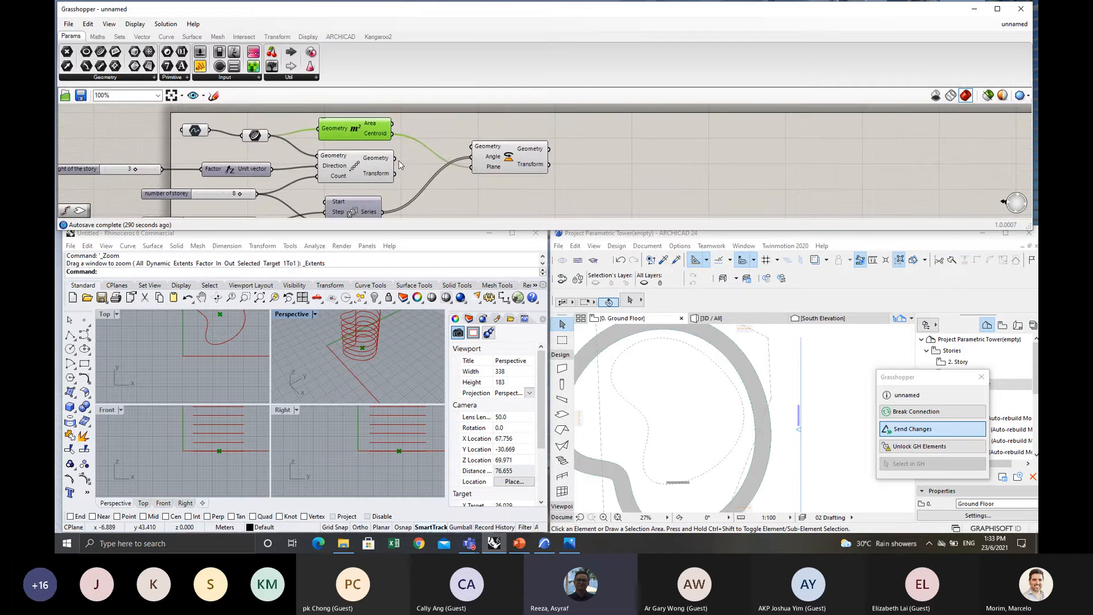
{"action": "left_click_drag", "start_coordinate": [397, 158], "coordinate": [472, 147]}
{"action": "scroll", "coordinate": [347, 345], "scroll_direction": "up", "scroll_amount": 3}
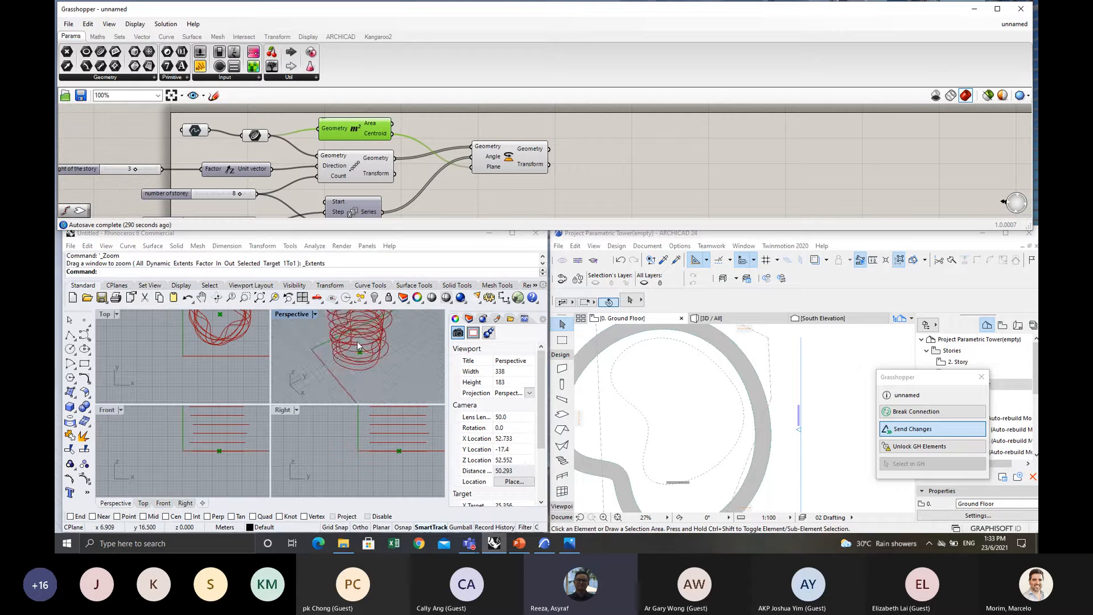
{"action": "mouse_move", "coordinate": [357, 340]}
{"action": "right_mouse_down"}
{"action": "mouse_move", "coordinate": [392, 329]}
{"action": "mouse_move", "coordinate": [359, 327]}
{"action": "right_mouse_up"}
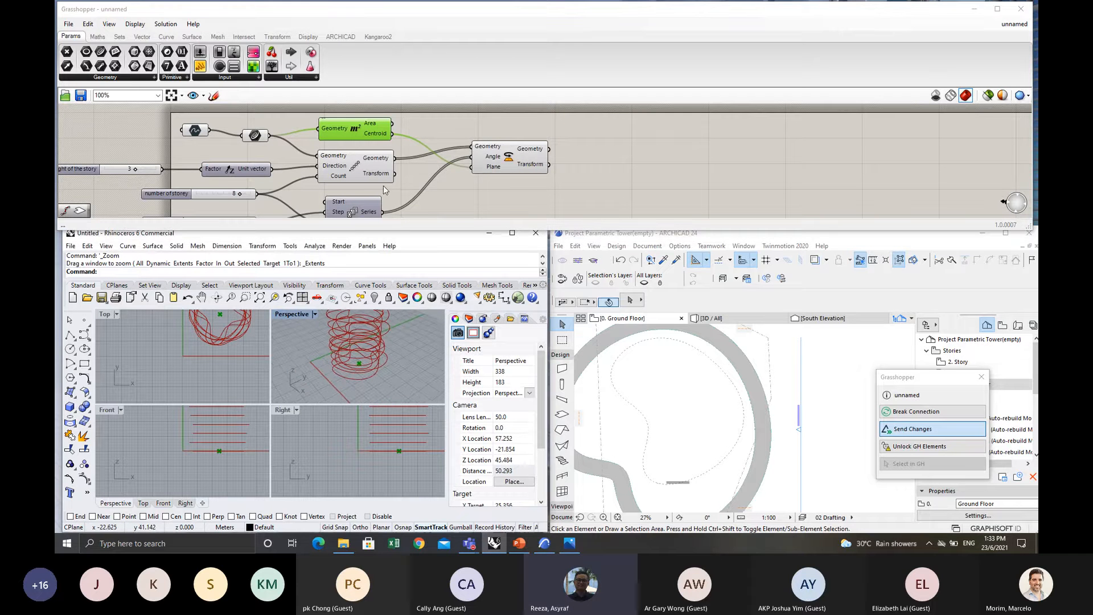
Turn off the preview of the Linear Array component and inspect the rotated curves in the Perspective viewport.
{"action": "right_click_drag", "start_coordinate": [417, 173], "coordinate": [450, 149]}
{"action": "scroll", "coordinate": [450, 148], "scroll_direction": "down", "scroll_amount": 2}
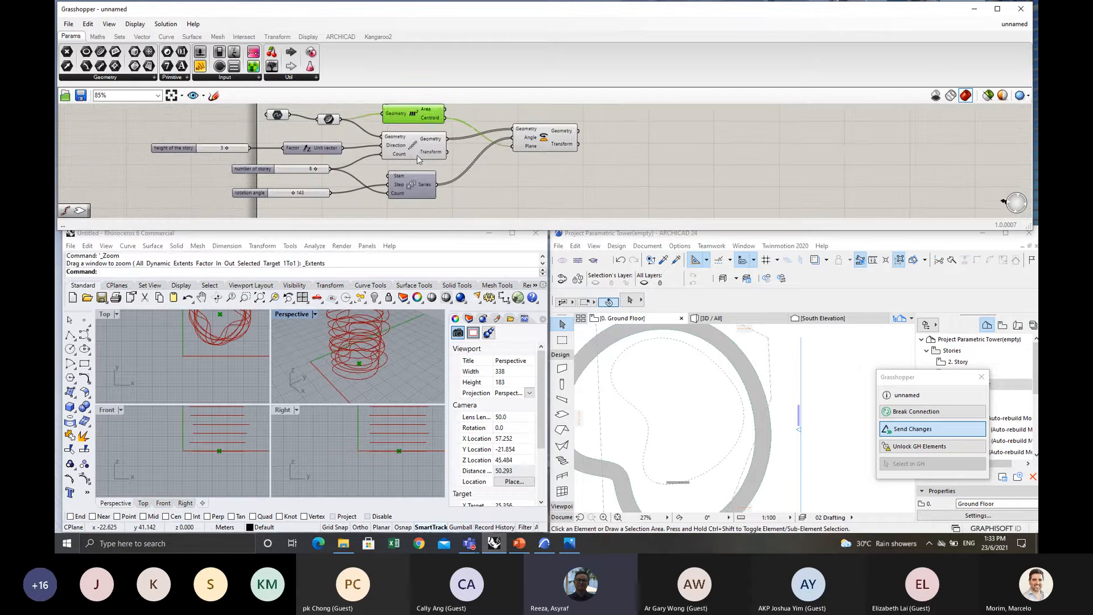
{"action": "left_click", "coordinate": [413, 149]}
{"action": "right_click", "coordinate": [399, 144]}
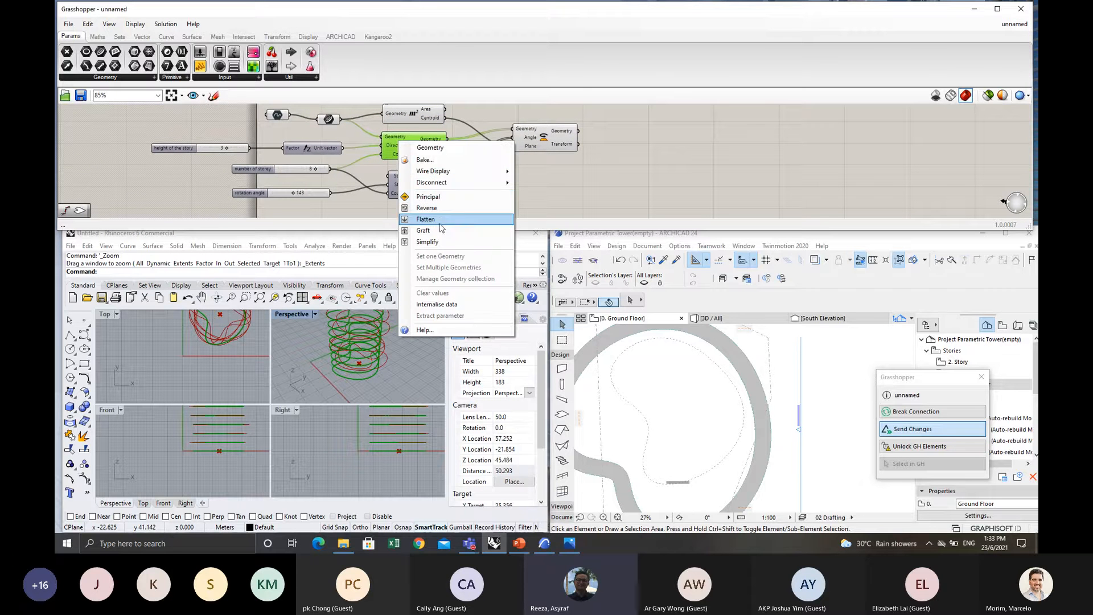
{"action": "left_click", "coordinate": [377, 200]}
{"action": "right_click", "coordinate": [417, 147]}
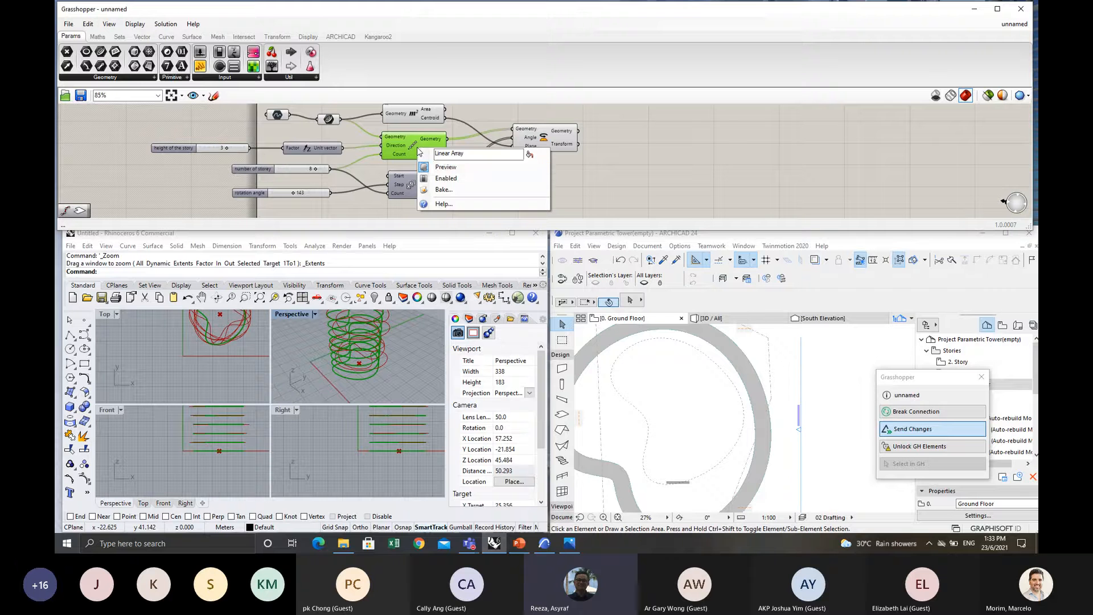
{"action": "left_click", "coordinate": [446, 176]}
{"action": "scroll", "coordinate": [357, 360], "scroll_direction": "up", "scroll_amount": 3}
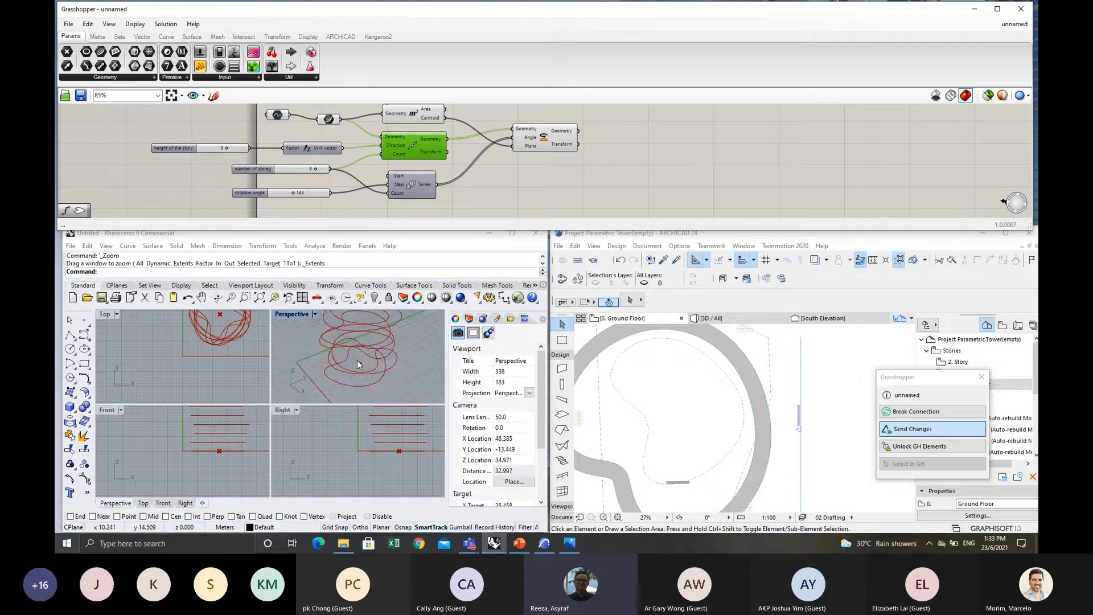
{"action": "scroll", "coordinate": [357, 360], "scroll_direction": "down", "scroll_amount": 7}
{"action": "right_click_drag", "start_coordinate": [353, 351], "coordinate": [362, 359]}
{"action": "scroll", "coordinate": [362, 360], "scroll_direction": "up", "scroll_amount": 5}
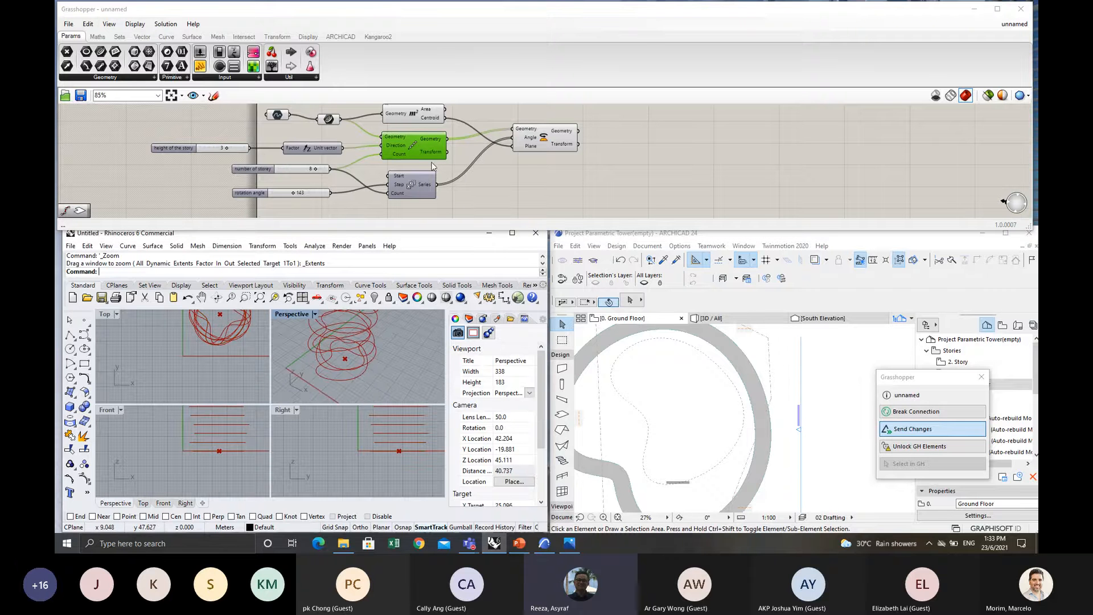
Set the "rotation angle" slider to 91.
{"action": "right_click_drag", "start_coordinate": [370, 201], "coordinate": [398, 198]}
{"action": "left_click_drag", "start_coordinate": [320, 189], "coordinate": [312, 193]}
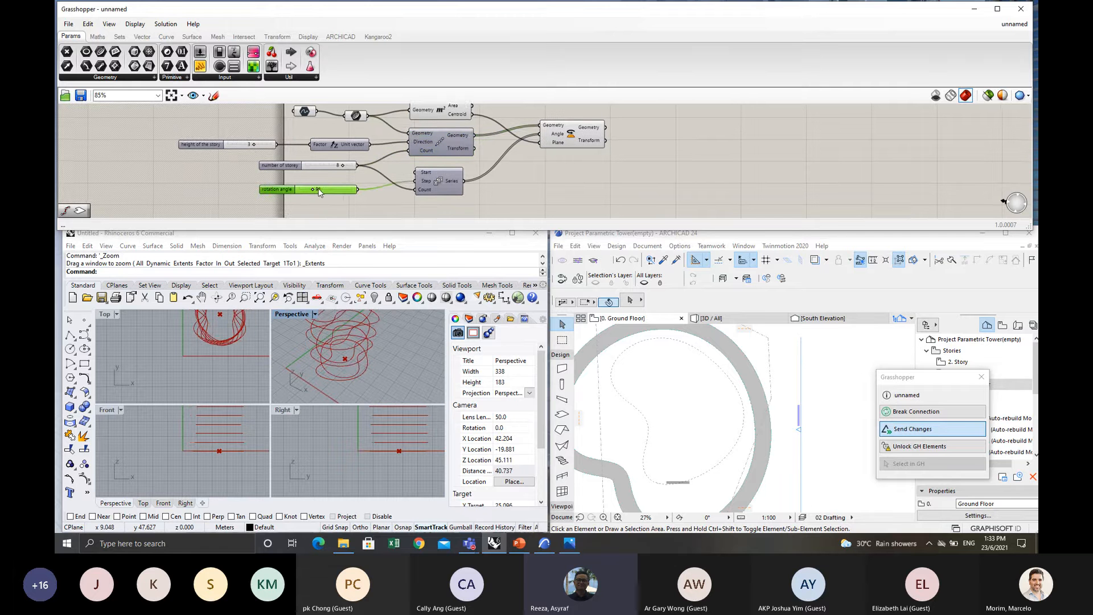
{"action": "double_click", "coordinate": [320, 187]}
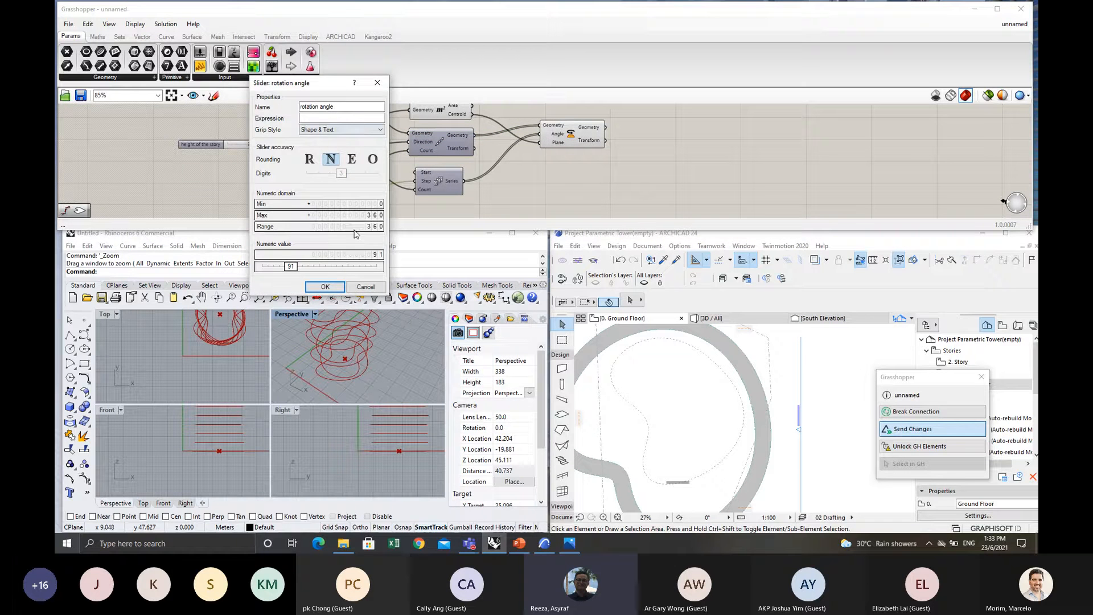
{"action": "key", "text": "Escape"}
{"action": "double_click", "coordinate": [334, 190]}
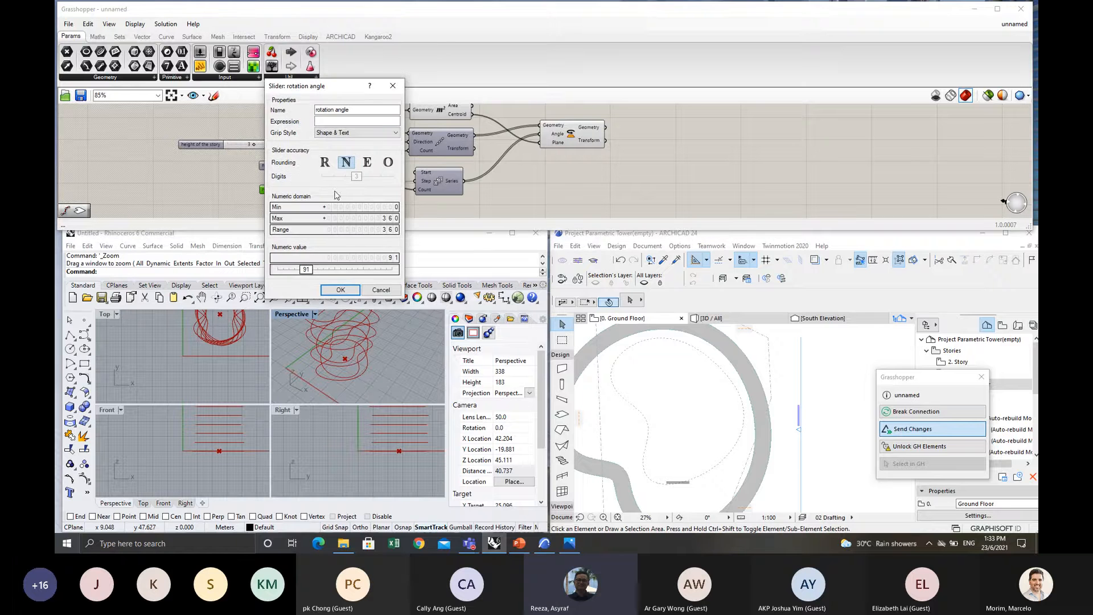
{"action": "key", "text": "Escape"}
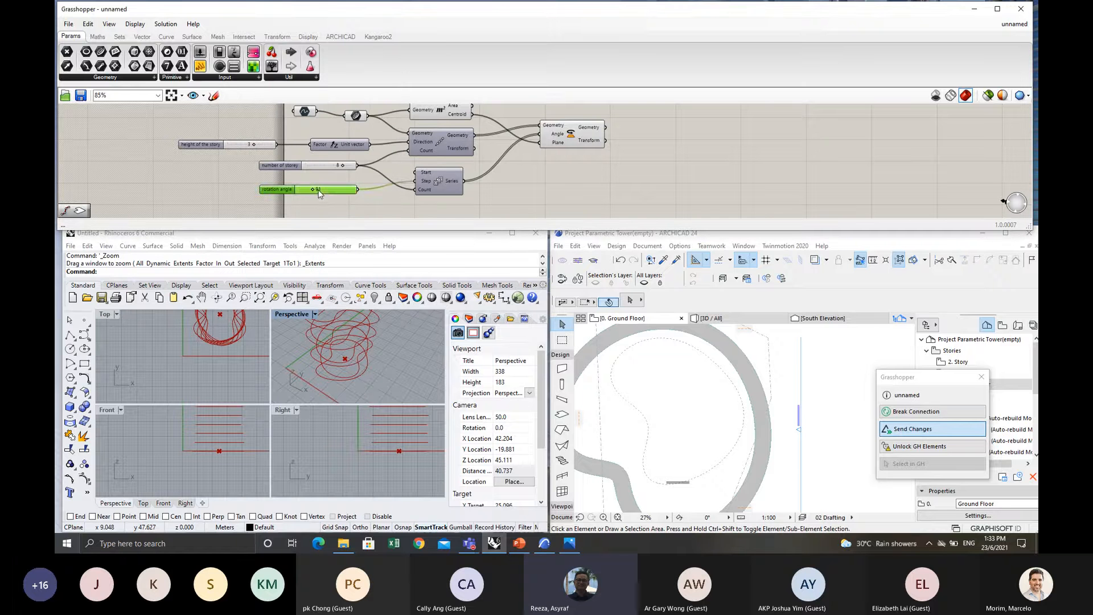
Set the maximum of the "rotation angle" slider to 10.
{"action": "double_click", "coordinate": [316, 191]}
{"action": "double_click", "coordinate": [360, 217]}
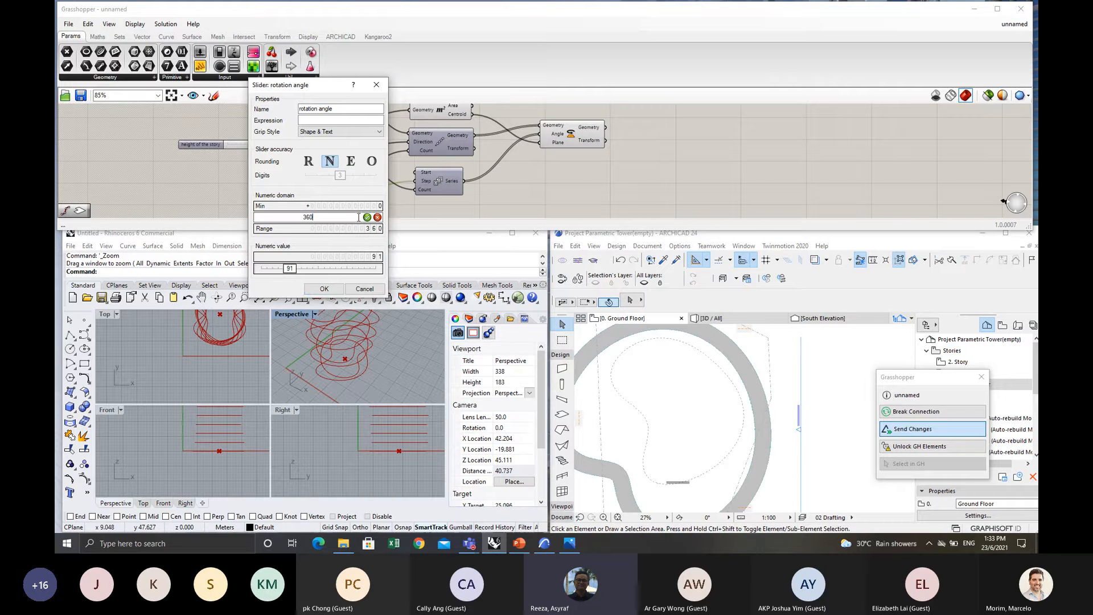
{"action": "type", "text": "10"}
{"action": "left_click", "coordinate": [324, 289]}
{"action": "scroll", "coordinate": [336, 200], "scroll_direction": "up", "scroll_amount": 1}
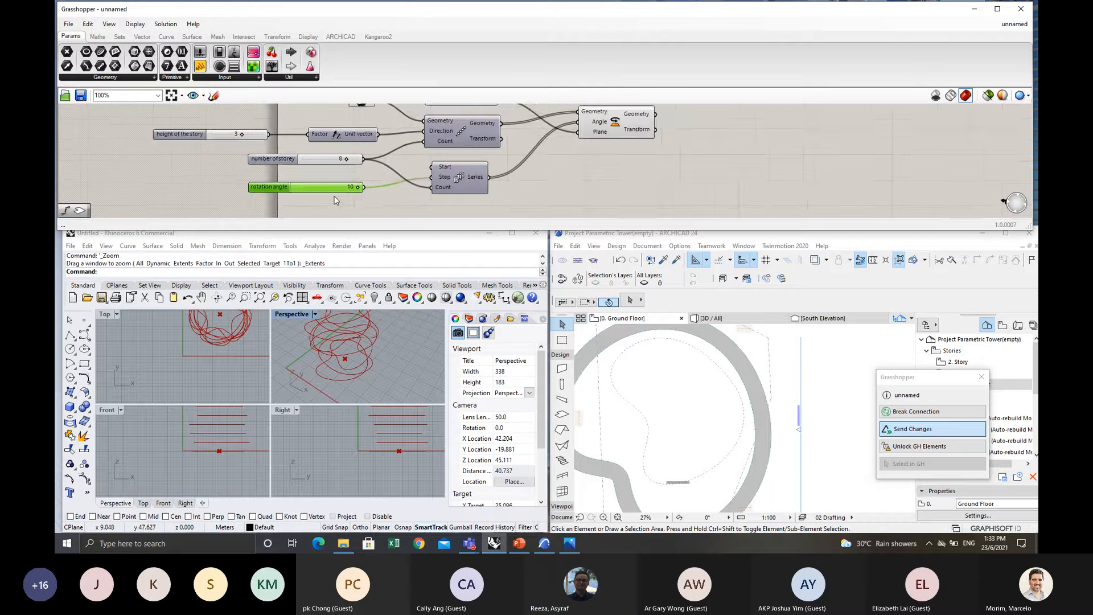
Set the "rotation angle" slider to 0 and back to 10, and inspect the effect on the curves in the Perspective viewport.
{"action": "scroll", "coordinate": [336, 200], "scroll_direction": "up", "scroll_amount": 1}
{"action": "left_click_drag", "start_coordinate": [358, 189], "coordinate": [284, 190]}
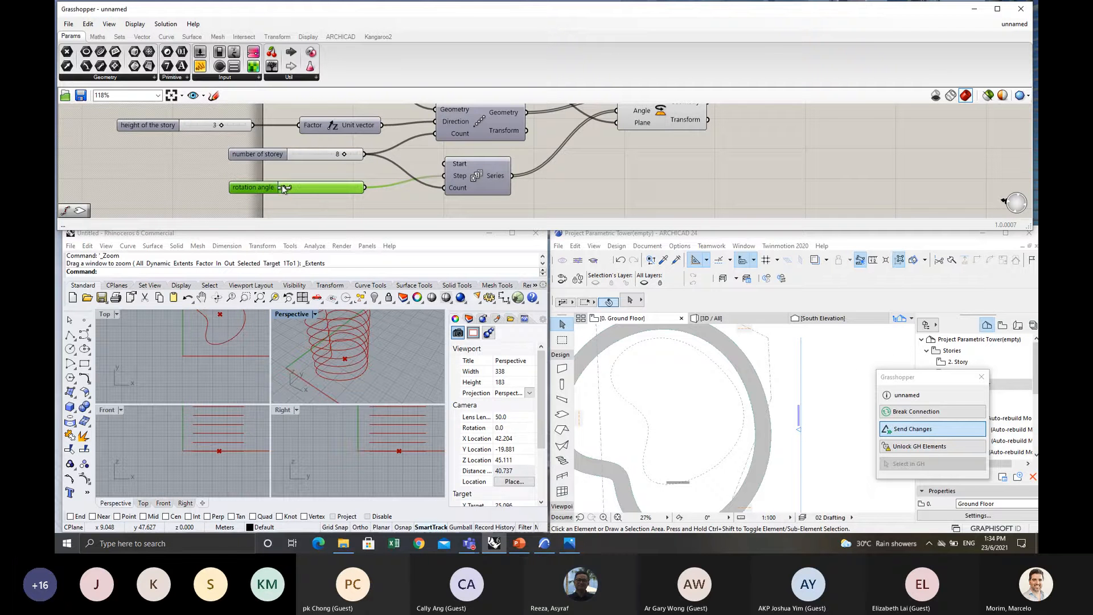
{"action": "right_click_drag", "start_coordinate": [341, 203], "coordinate": [405, 181]}
{"action": "double_click", "coordinate": [343, 176]}
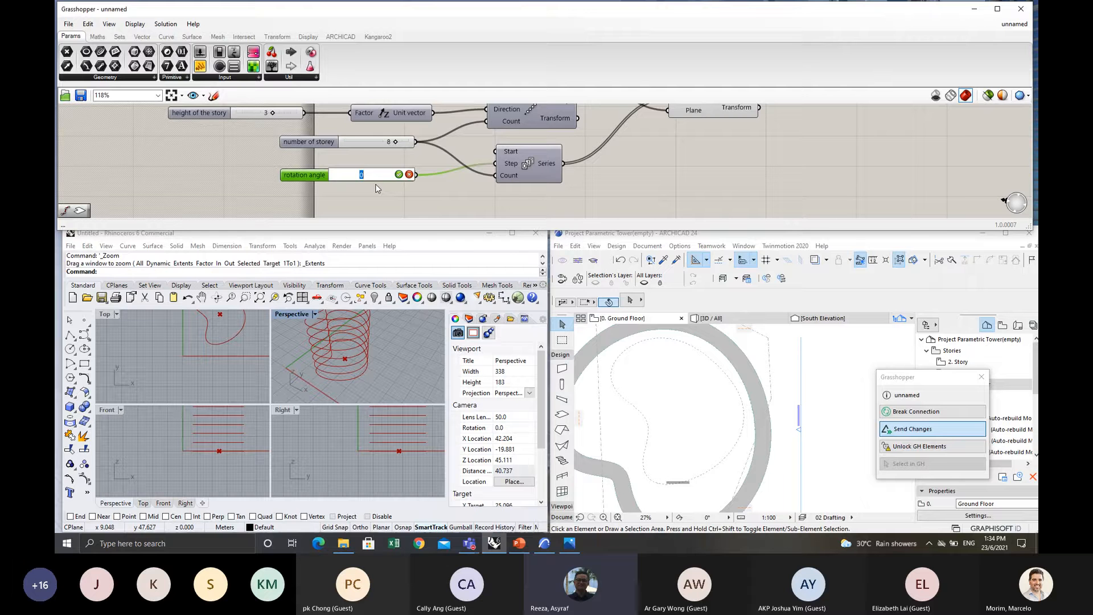
{"action": "type", "text": "10"}
{"action": "left_click", "coordinate": [392, 190]}
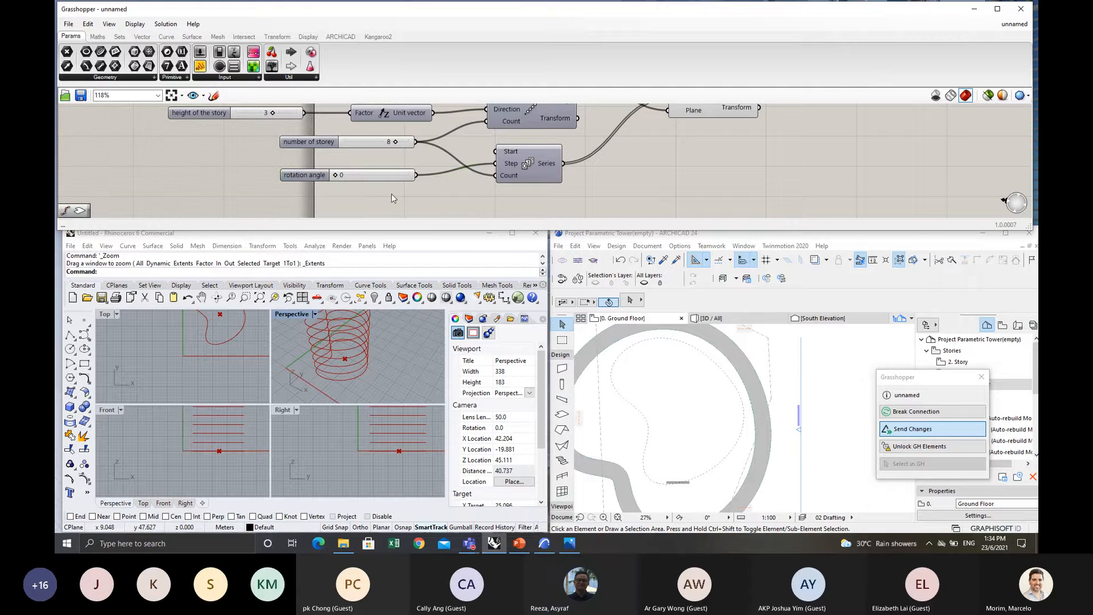
{"action": "double_click", "coordinate": [362, 173]}
{"action": "type", "text": "10"}
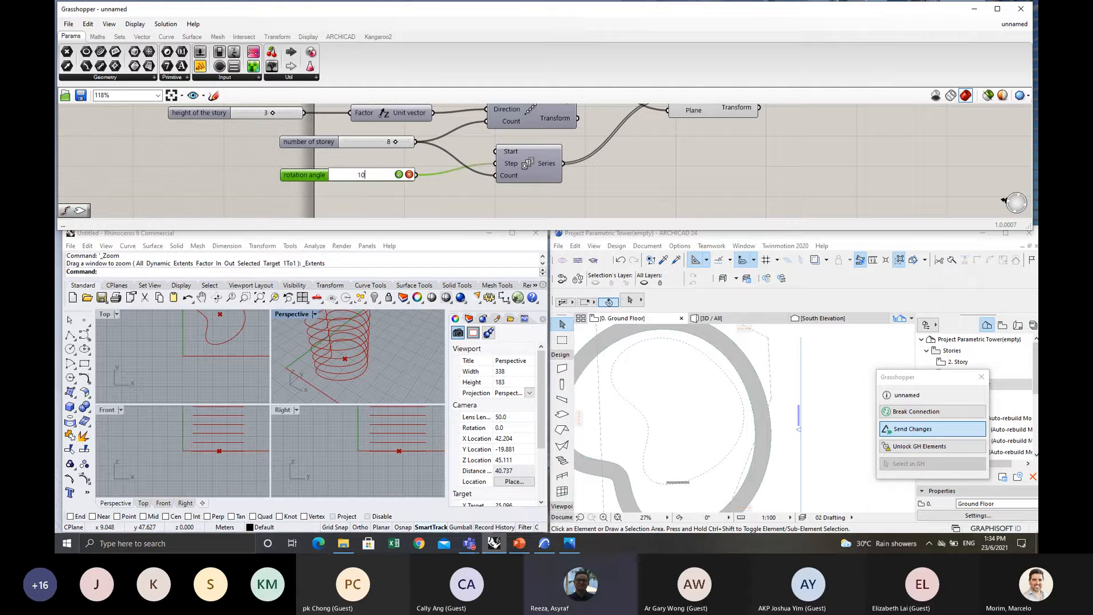
{"action": "left_click", "coordinate": [399, 174]}
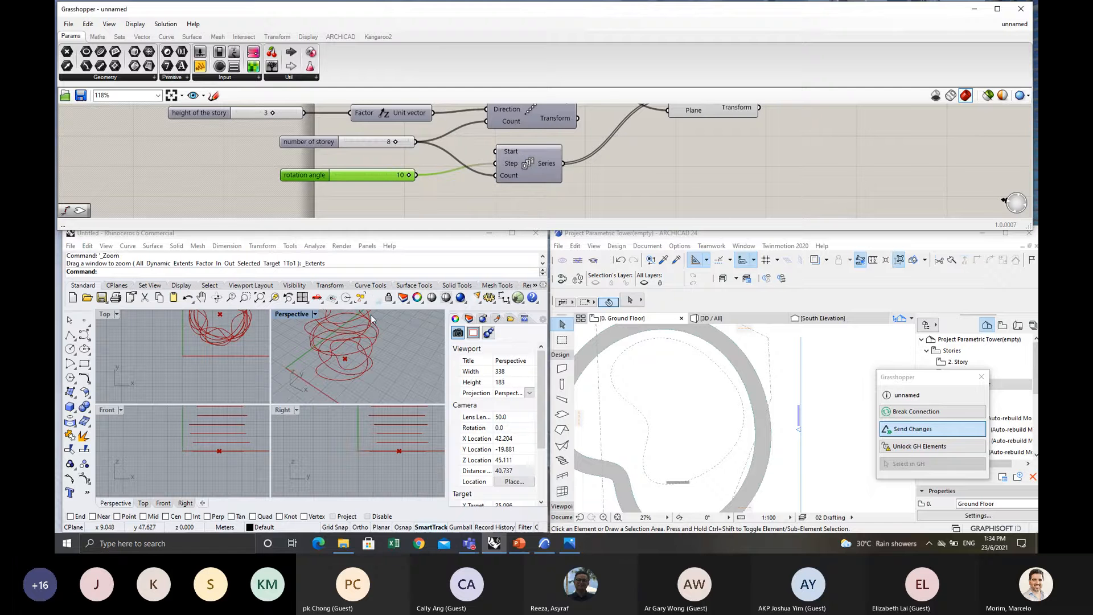
{"action": "scroll", "coordinate": [343, 350], "scroll_direction": "down", "scroll_amount": 3}
{"action": "mouse_move", "coordinate": [343, 350]}
{"action": "right_mouse_down"}
{"action": "mouse_move", "coordinate": [370, 317]}
{"action": "mouse_move", "coordinate": [363, 393]}
{"action": "mouse_move", "coordinate": [342, 387]}
{"action": "mouse_move", "coordinate": [351, 352]}
{"action": "right_mouse_up"}
{"action": "scroll", "coordinate": [351, 352], "scroll_direction": "up", "scroll_amount": 3}
Switch the "rotation angle" slider to floating-point rounding with 3 digits and set its value to 0.176.
{"action": "left_click", "coordinate": [388, 172]}
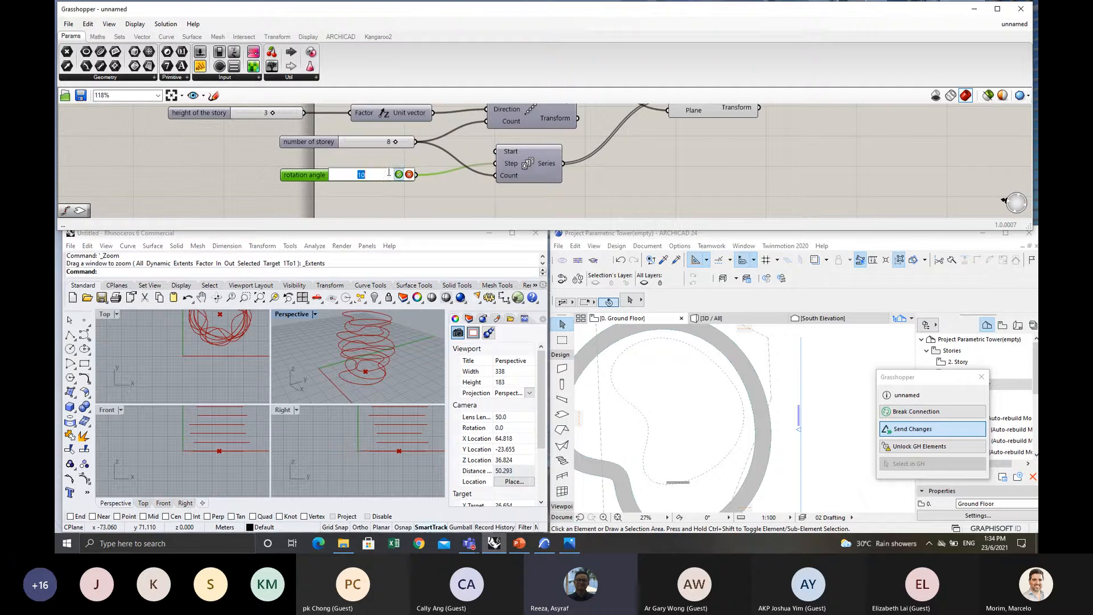
{"action": "double_click", "coordinate": [303, 175]}
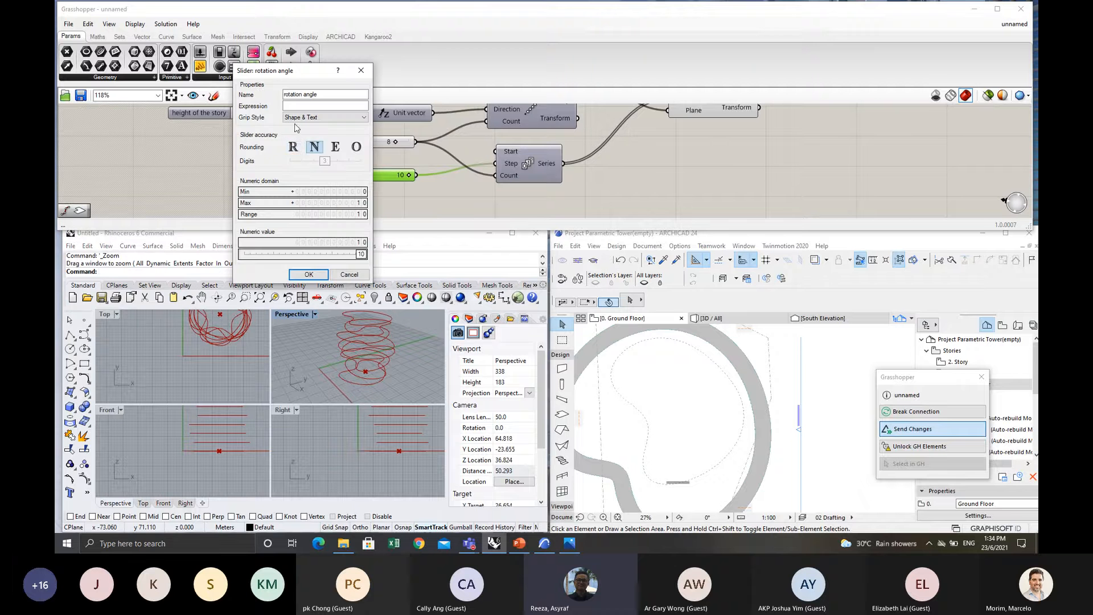
{"action": "left_click", "coordinate": [309, 275]}
{"action": "left_click_drag", "start_coordinate": [409, 177], "coordinate": [337, 175]}
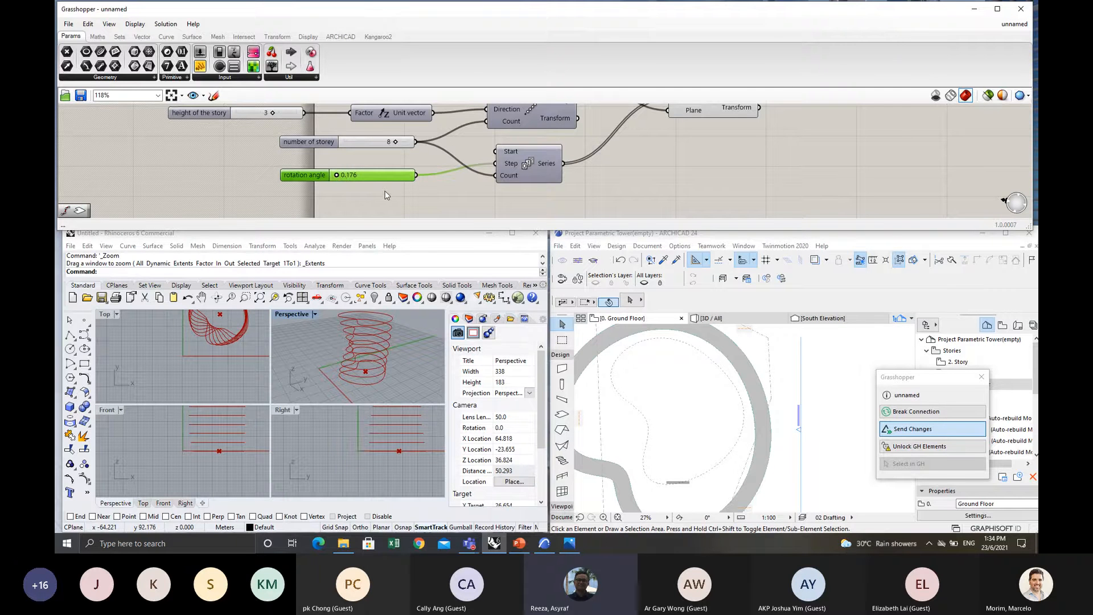
Add the ARCHICAD Slab component that constructs slabs to the canvas, just above the Rotate component.
{"action": "scroll", "coordinate": [460, 187], "scroll_direction": "down", "scroll_amount": 3}
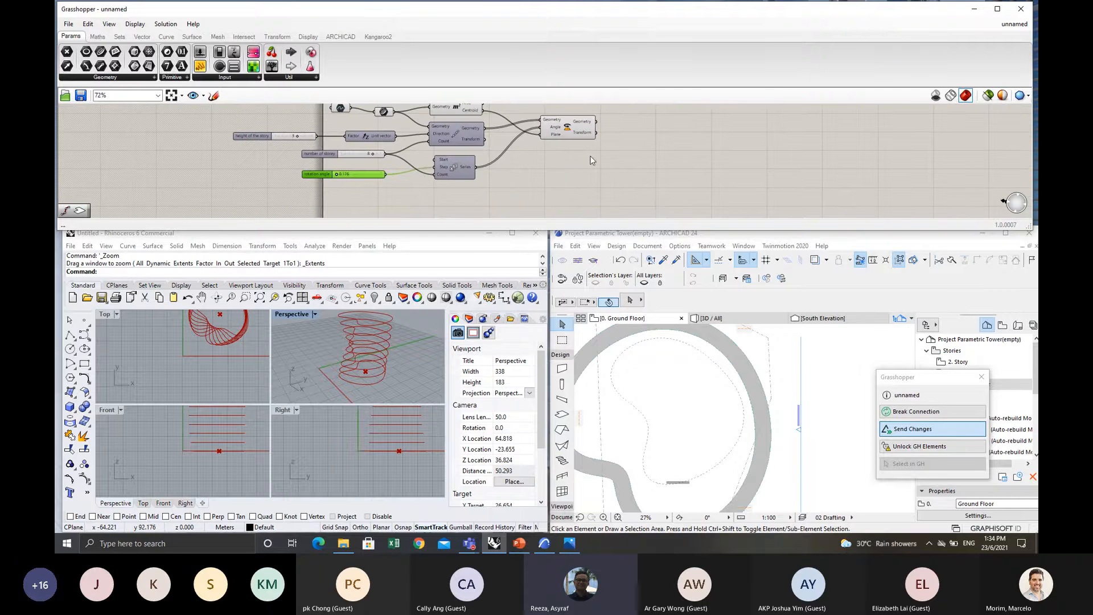
{"action": "right_click_drag", "start_coordinate": [592, 160], "coordinate": [390, 170]}
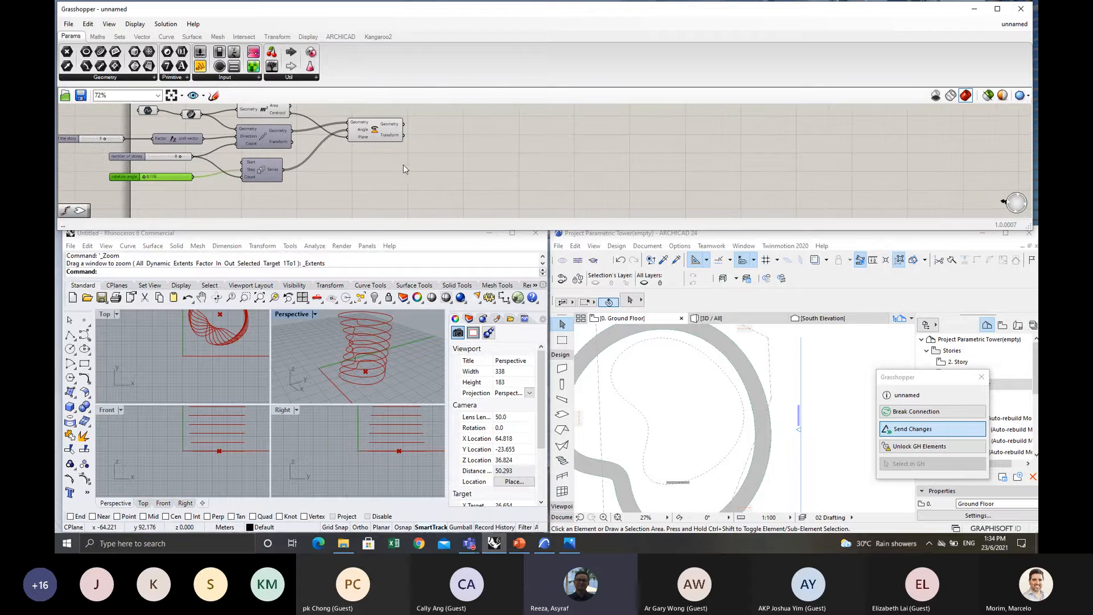
{"action": "scroll", "coordinate": [393, 159], "scroll_direction": "up", "scroll_amount": 4}
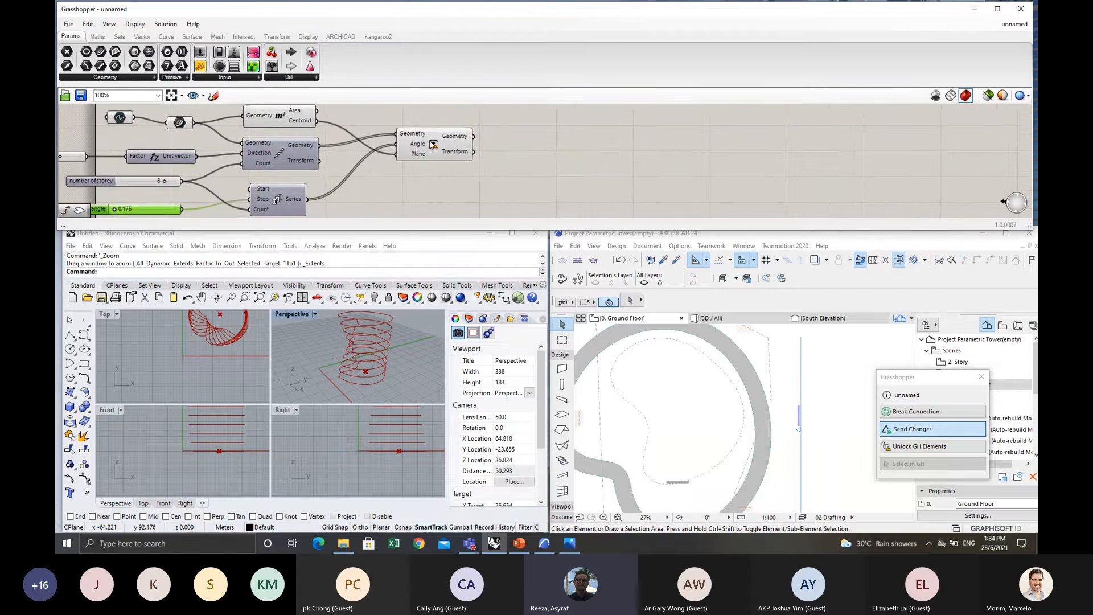
{"action": "left_click", "coordinate": [432, 144]}
{"action": "right_click_drag", "start_coordinate": [401, 191], "coordinate": [439, 180]}
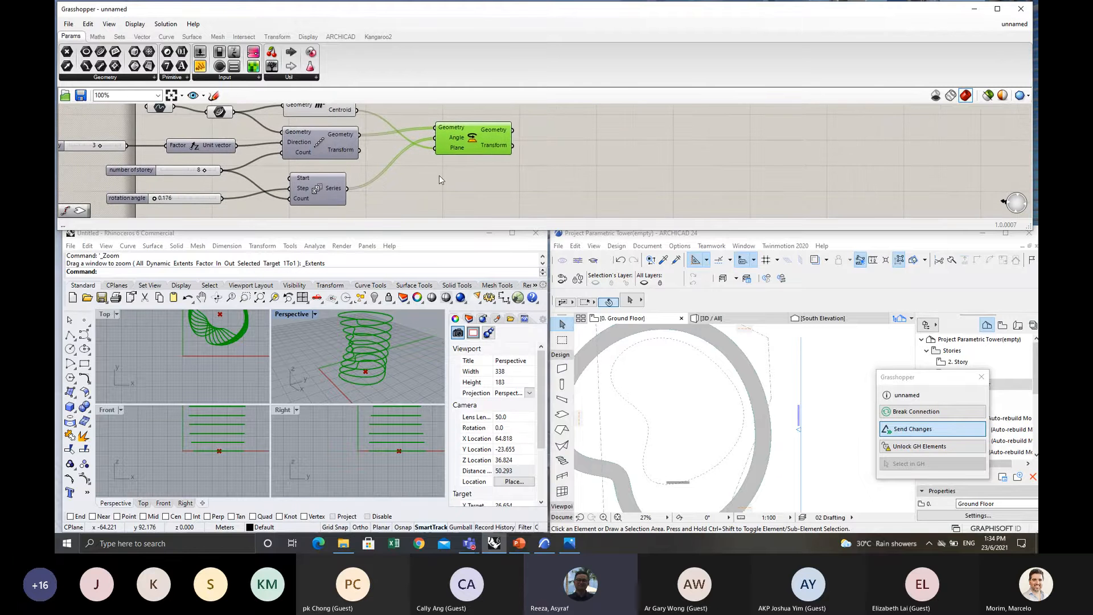
{"action": "scroll", "coordinate": [521, 125], "scroll_direction": "down", "scroll_amount": 2}
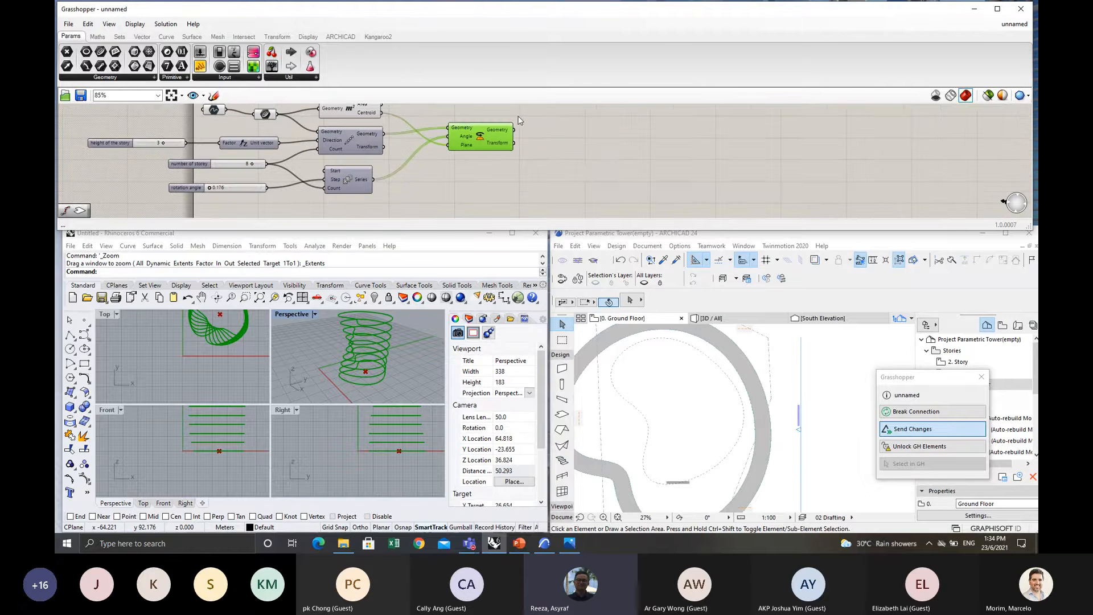
{"action": "right_click_drag", "start_coordinate": [538, 142], "coordinate": [533, 183]}
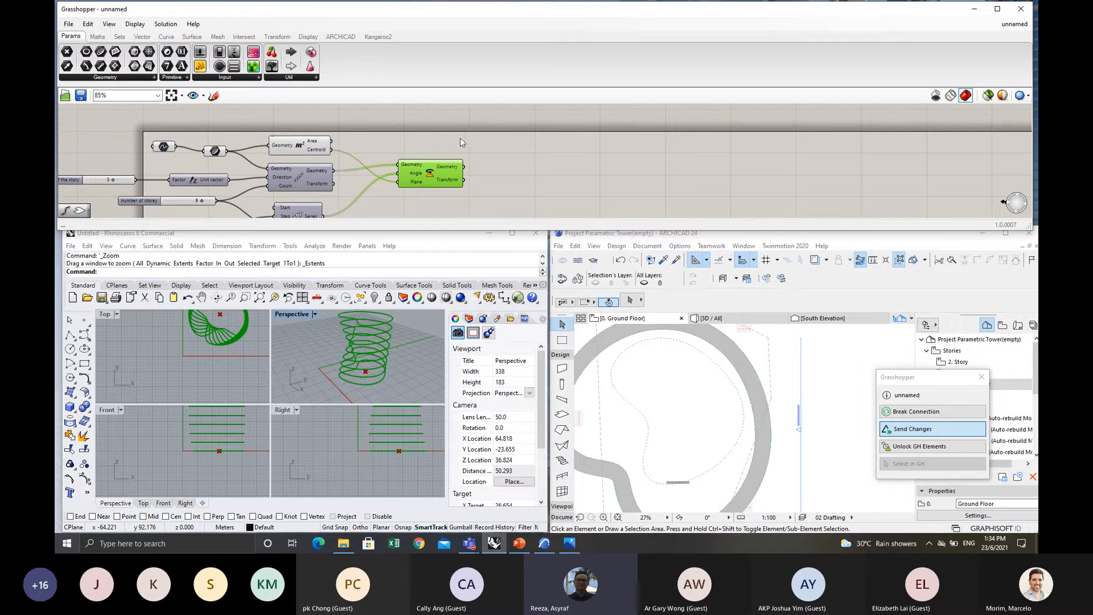
{"action": "scroll", "coordinate": [460, 140], "scroll_direction": "up", "scroll_amount": 2}
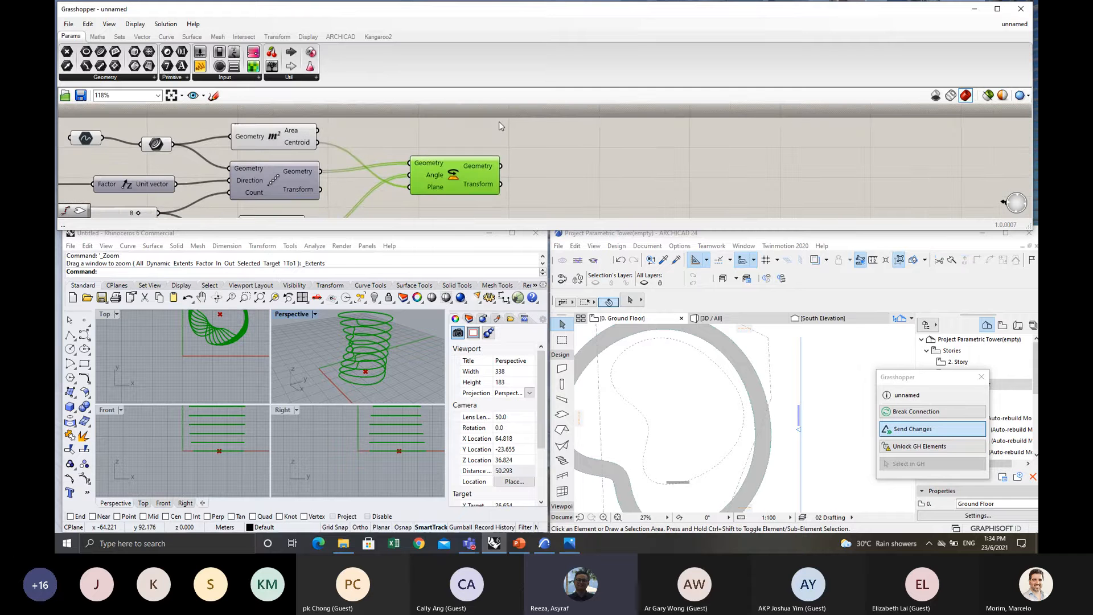
{"action": "double_click", "coordinate": [483, 126]}
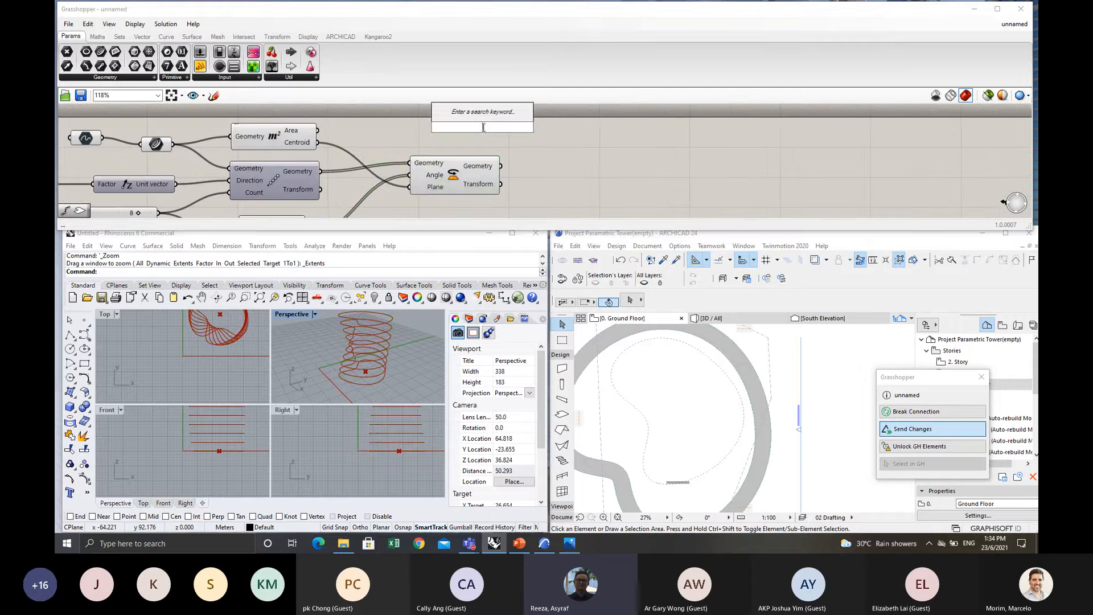
{"action": "type", "text": "slab"}
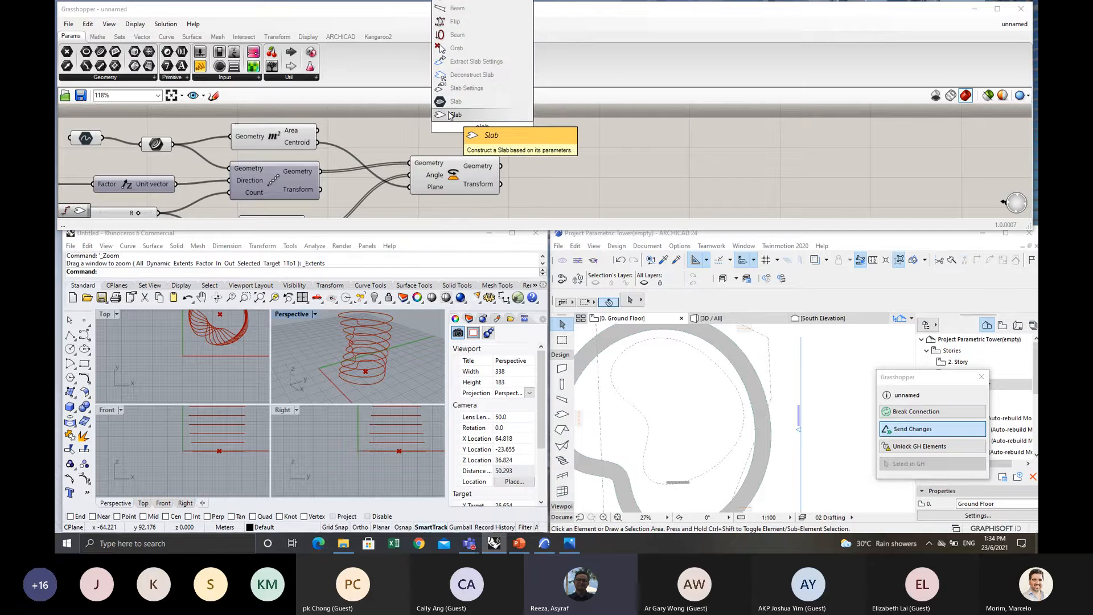
{"action": "left_click", "coordinate": [451, 115]}
Move the Slab component to the upper right of Rotate and connect Rotate's Geometry output to Slab's Polygon input.
{"action": "scroll", "coordinate": [578, 147], "scroll_direction": "down", "scroll_amount": 2}
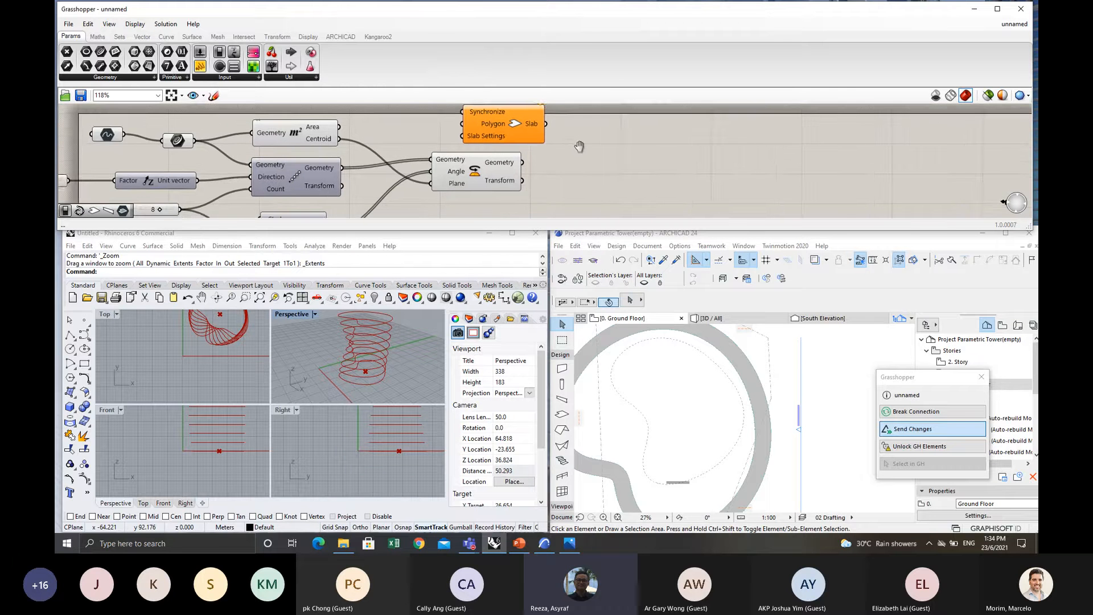
{"action": "left_click", "coordinate": [503, 142]}
{"action": "left_click_drag", "start_coordinate": [495, 135], "coordinate": [493, 136]}
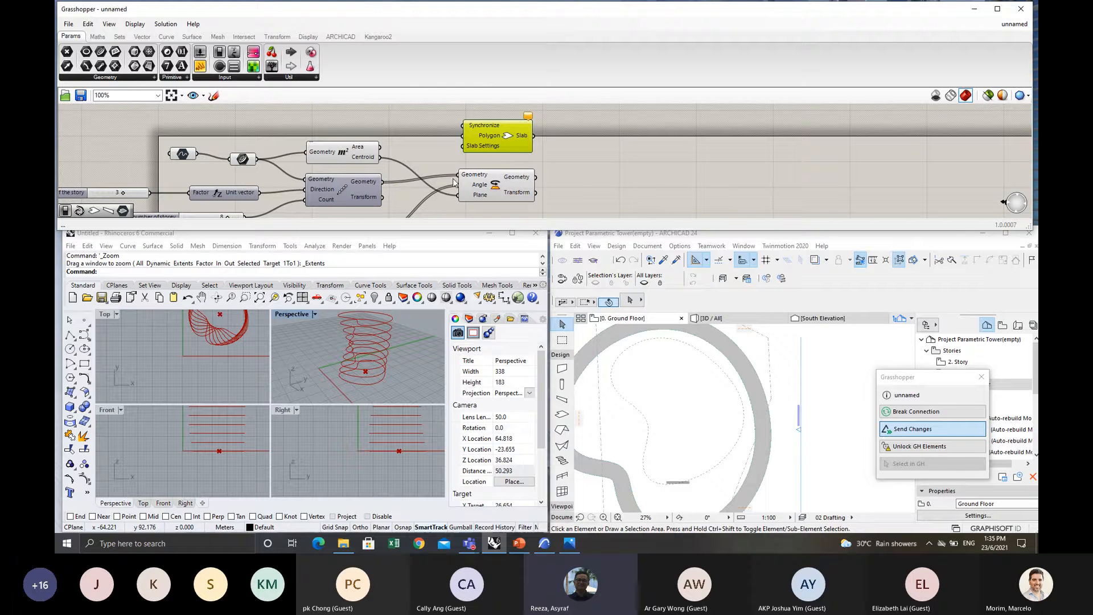
{"action": "left_click_drag", "start_coordinate": [489, 149], "coordinate": [597, 155]}
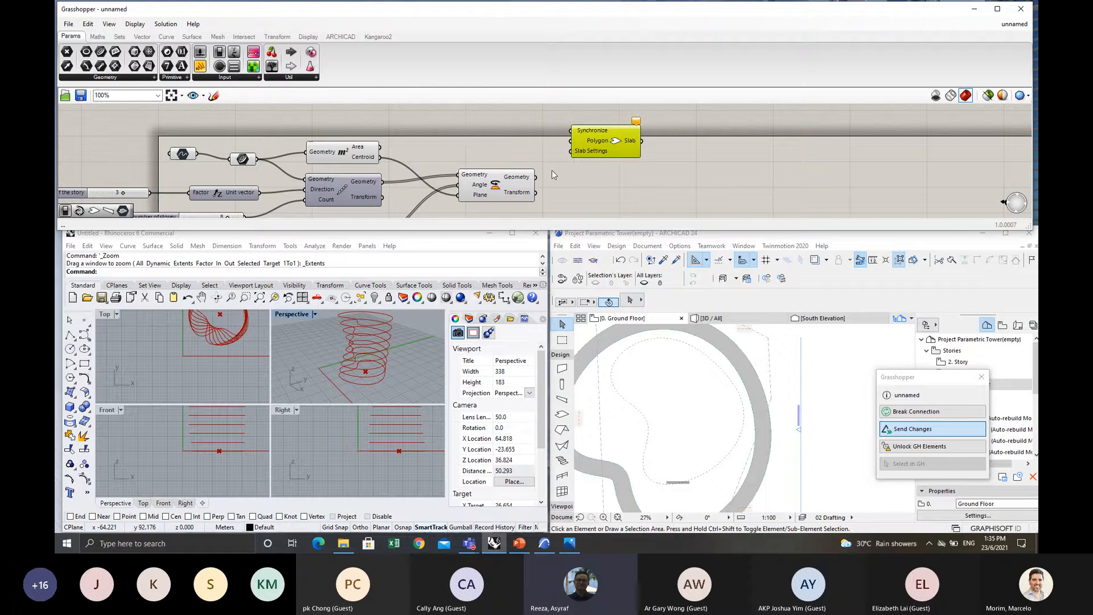
{"action": "left_click_drag", "start_coordinate": [536, 177], "coordinate": [565, 148]}
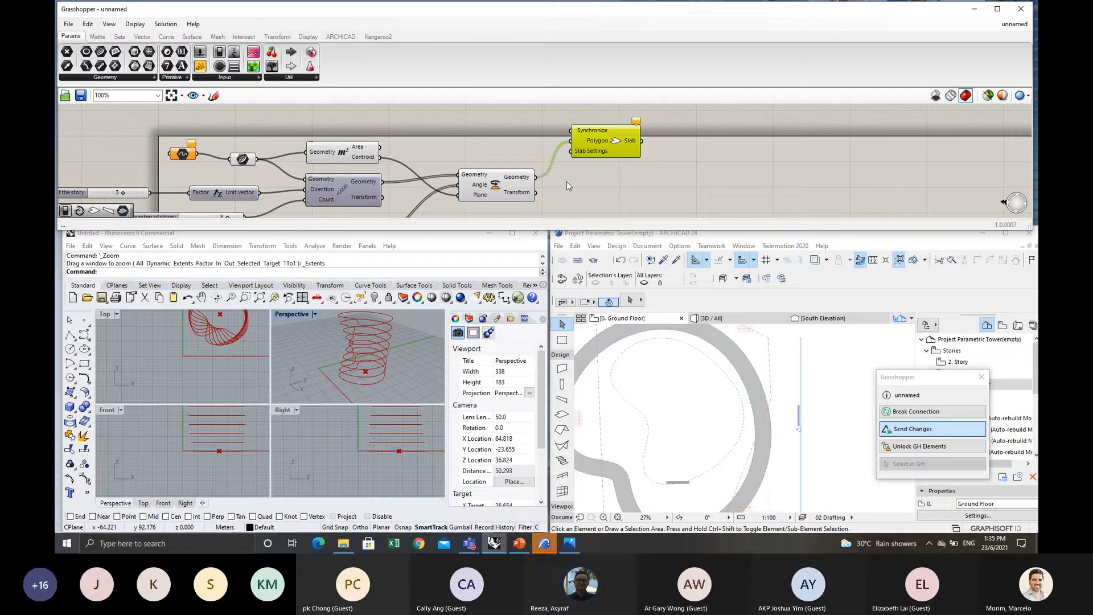
Accept the creation of the slabs on the unseen stories by continuing past the ARCHICAD information dialog.
{"action": "mouse_move", "coordinate": [566, 181]}
{"action": "right_mouse_down"}
{"action": "mouse_move", "coordinate": [550, 167]}
{"action": "mouse_move", "coordinate": [522, 174]}
{"action": "mouse_move", "coordinate": [574, 166]}
{"action": "right_mouse_up"}
{"action": "scroll", "coordinate": [525, 177], "scroll_direction": "down", "scroll_amount": 2}
{"action": "scroll", "coordinate": [574, 162], "scroll_direction": "up", "scroll_amount": 2}
{"action": "left_click_drag", "start_coordinate": [542, 126], "coordinate": [544, 131]}
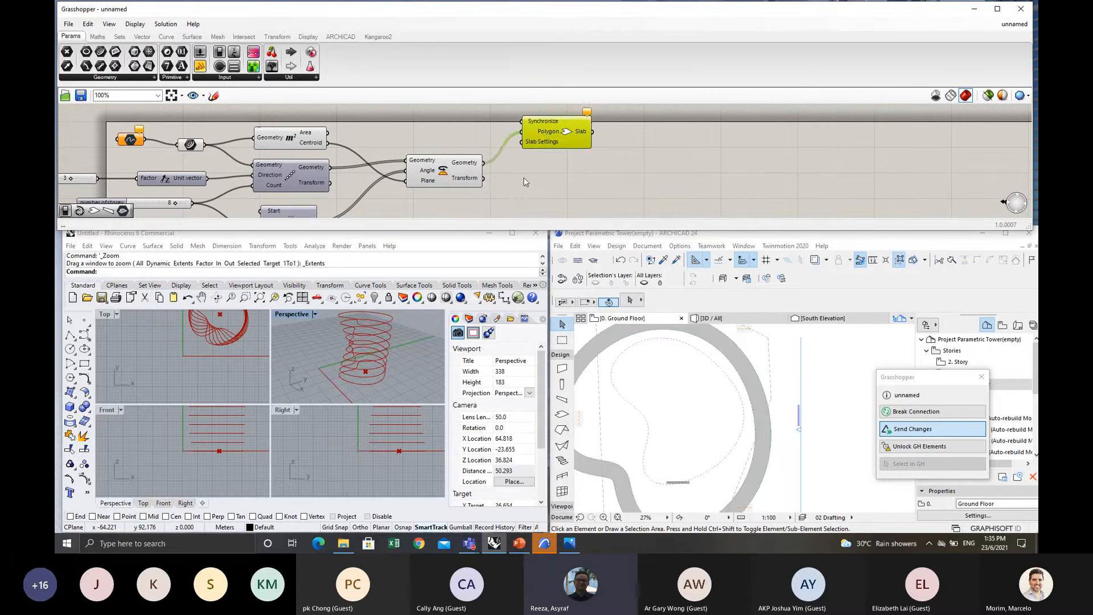
{"action": "left_click", "coordinate": [521, 196]}
{"action": "mouse_move", "coordinate": [527, 194]}
{"action": "right_mouse_down"}
{"action": "mouse_move", "coordinate": [501, 183]}
{"action": "mouse_move", "coordinate": [515, 192]}
{"action": "right_mouse_up"}
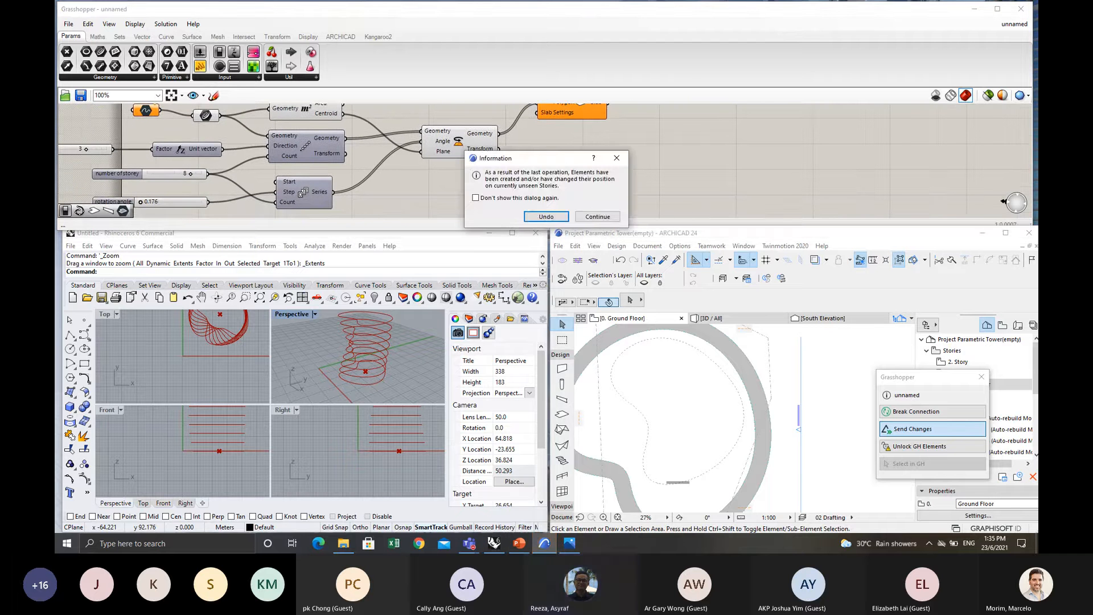
{"action": "left_click", "coordinate": [590, 214]}
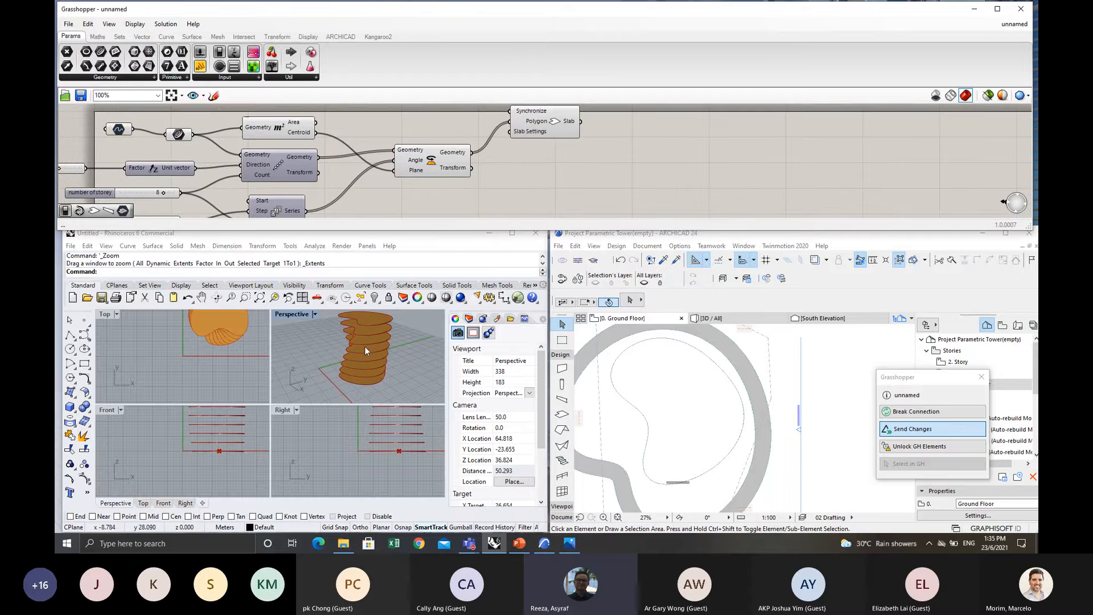
Inspect the stacked, rotated slabs from different angles and distances in Rhino's Perspective viewport.
{"action": "right_click_drag", "start_coordinate": [364, 346], "coordinate": [336, 365]}
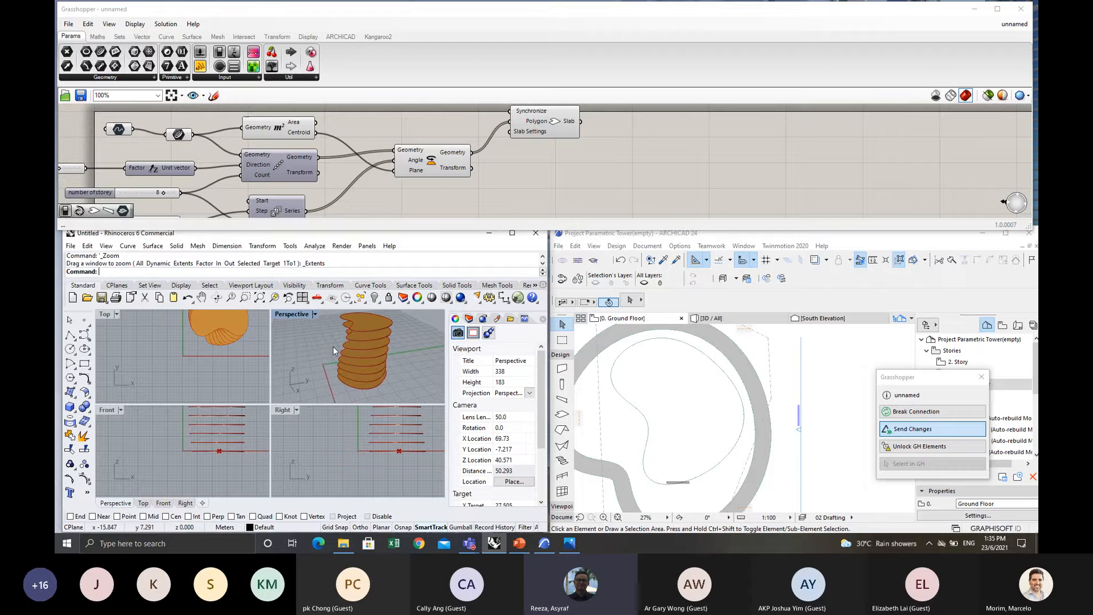
{"action": "scroll", "coordinate": [333, 346], "scroll_direction": "up", "scroll_amount": 4}
{"action": "scroll", "coordinate": [374, 367], "scroll_direction": "up", "scroll_amount": 8}
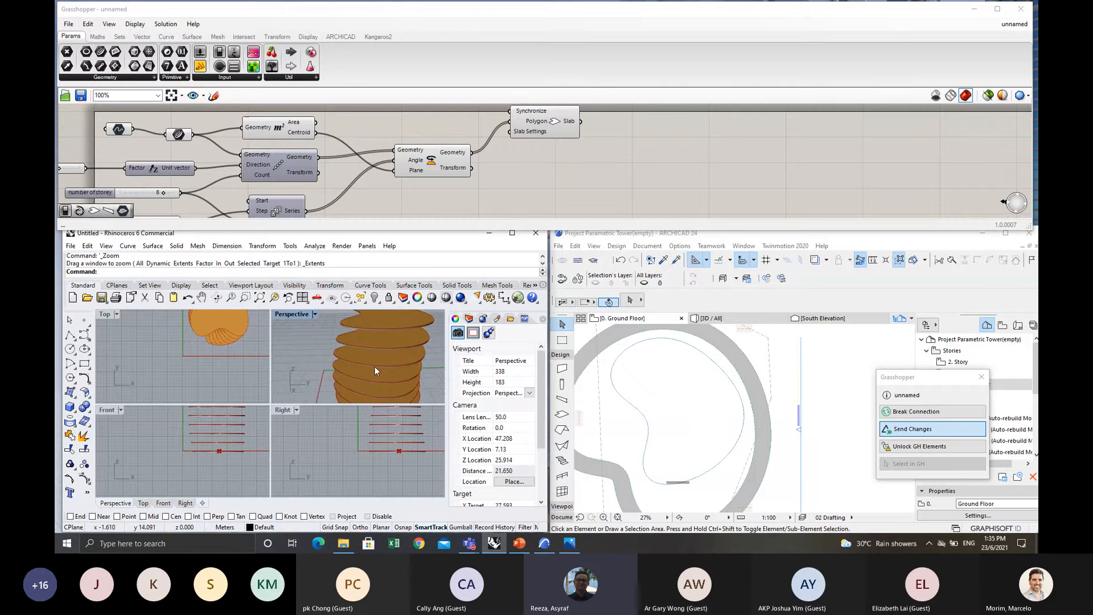
{"action": "scroll", "coordinate": [377, 354], "scroll_direction": "down", "scroll_amount": 3}
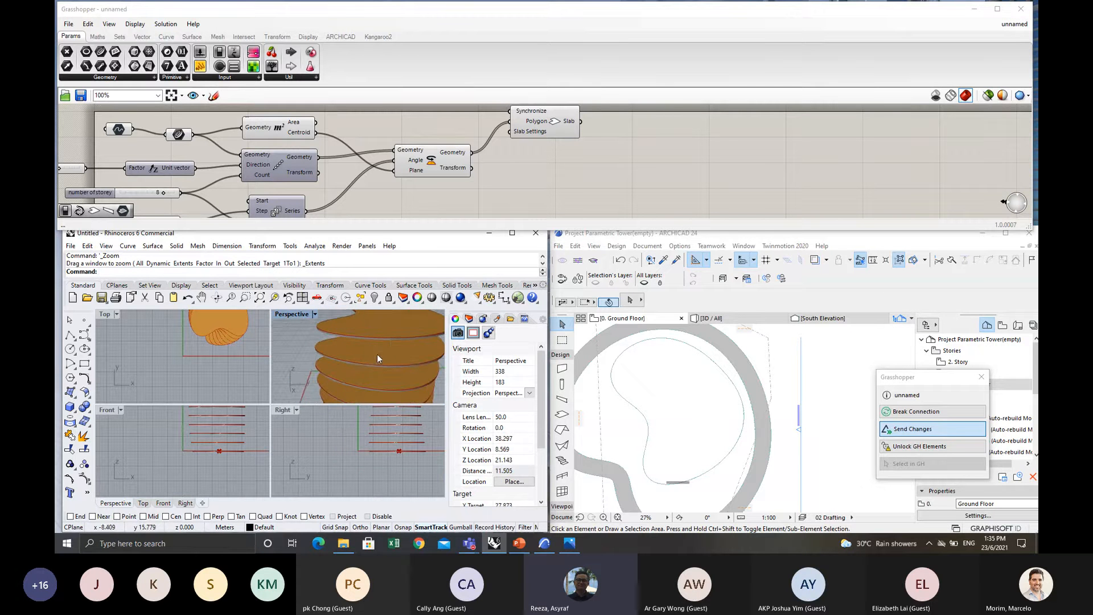
{"action": "scroll", "coordinate": [389, 341], "scroll_direction": "down", "scroll_amount": 10}
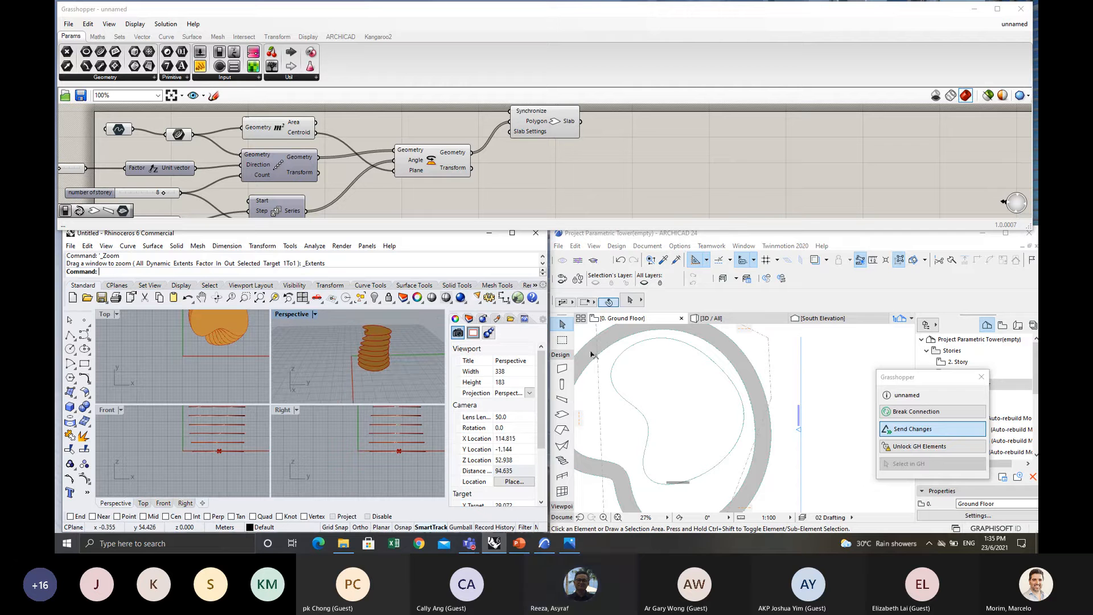
Switch to ARCHICAD's 3D view and examine the twisting stack of slabs from a lower angle.
{"action": "scroll", "coordinate": [726, 388], "scroll_direction": "down", "scroll_amount": 1}
{"action": "scroll", "coordinate": [727, 386], "scroll_direction": "down", "scroll_amount": 2}
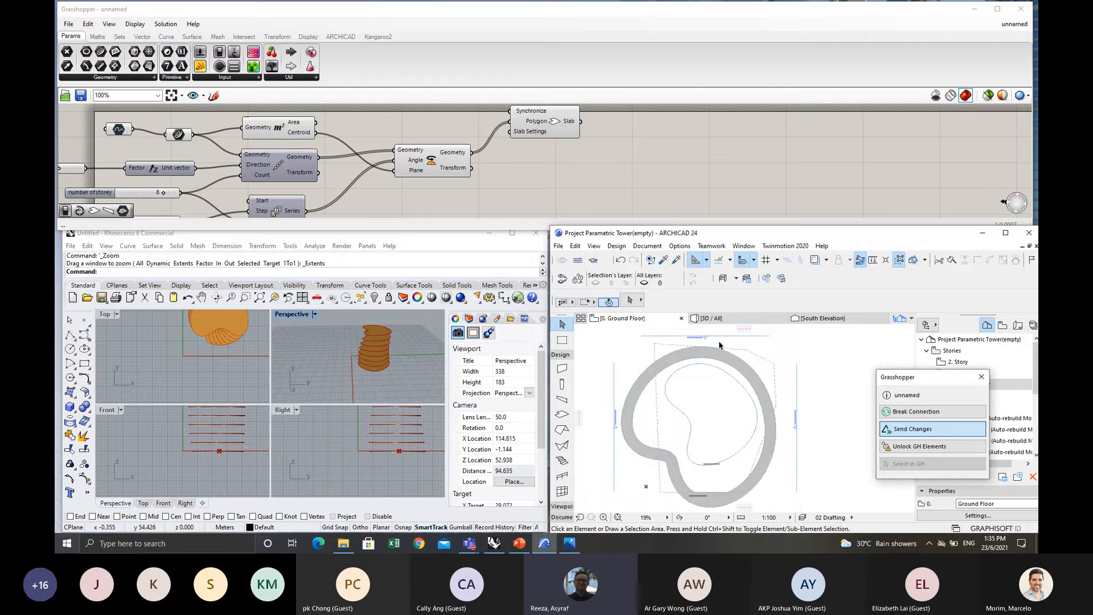
{"action": "left_click", "coordinate": [735, 321]}
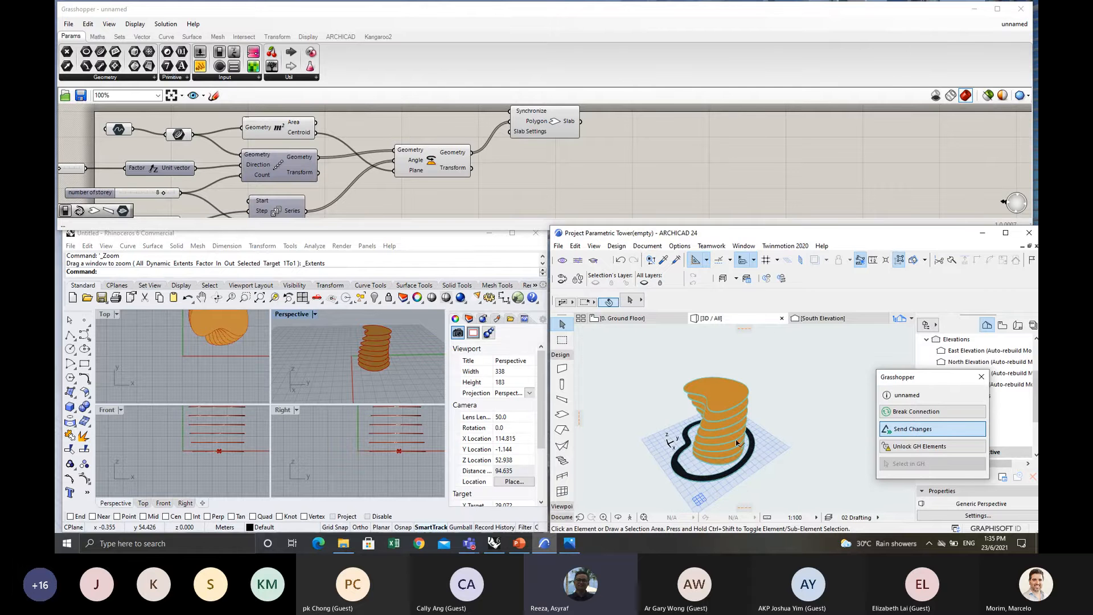
{"action": "left_click", "coordinate": [759, 452]}
{"action": "left_click", "coordinate": [759, 455]}
{"action": "middle_click_drag", "start_coordinate": [759, 454], "coordinate": [745, 415], "text": "shift"}
{"action": "scroll", "coordinate": [687, 437], "scroll_direction": "up", "scroll_amount": 3}
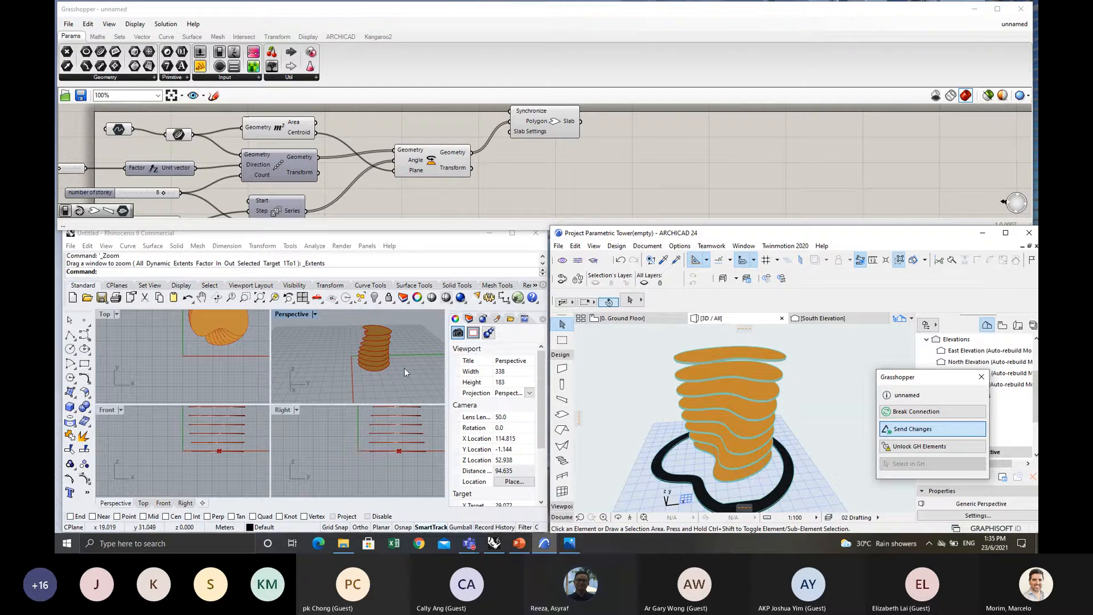
Select the generated slab in ARCHICAD's Ground Floor plan and examine the nodes along its edge.
{"action": "left_click_drag", "start_coordinate": [551, 131], "coordinate": [556, 137]}
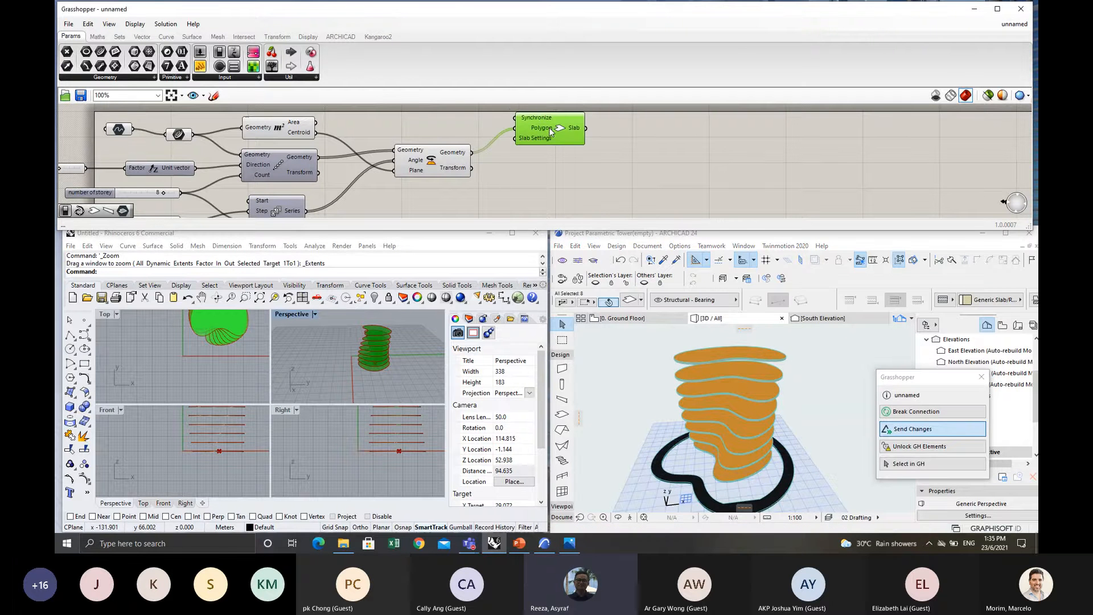
{"action": "left_click", "coordinate": [642, 344]}
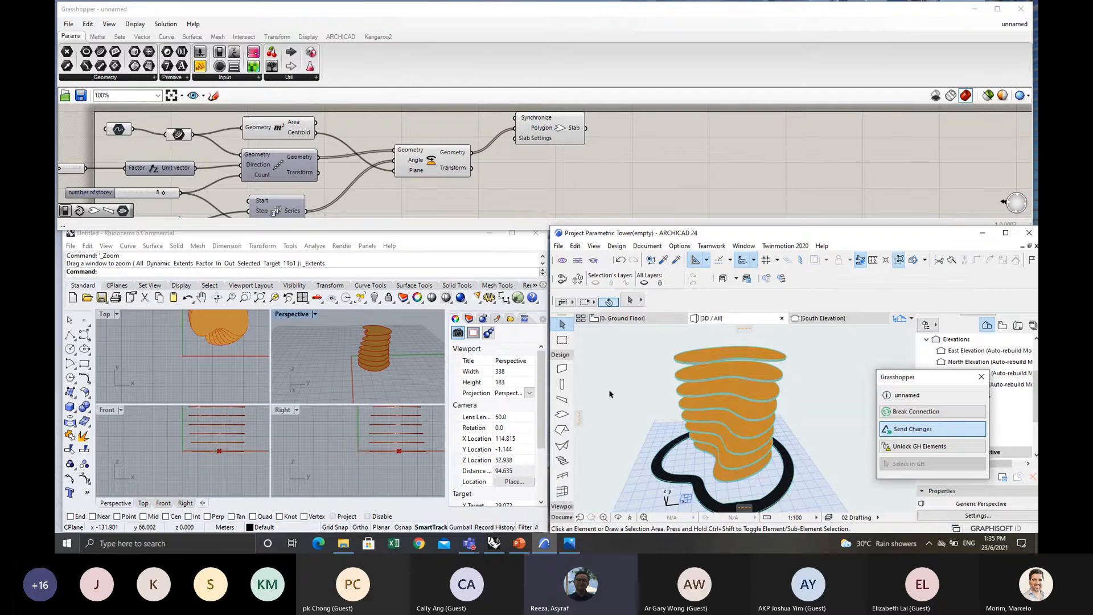
{"action": "key", "text": "F2"}
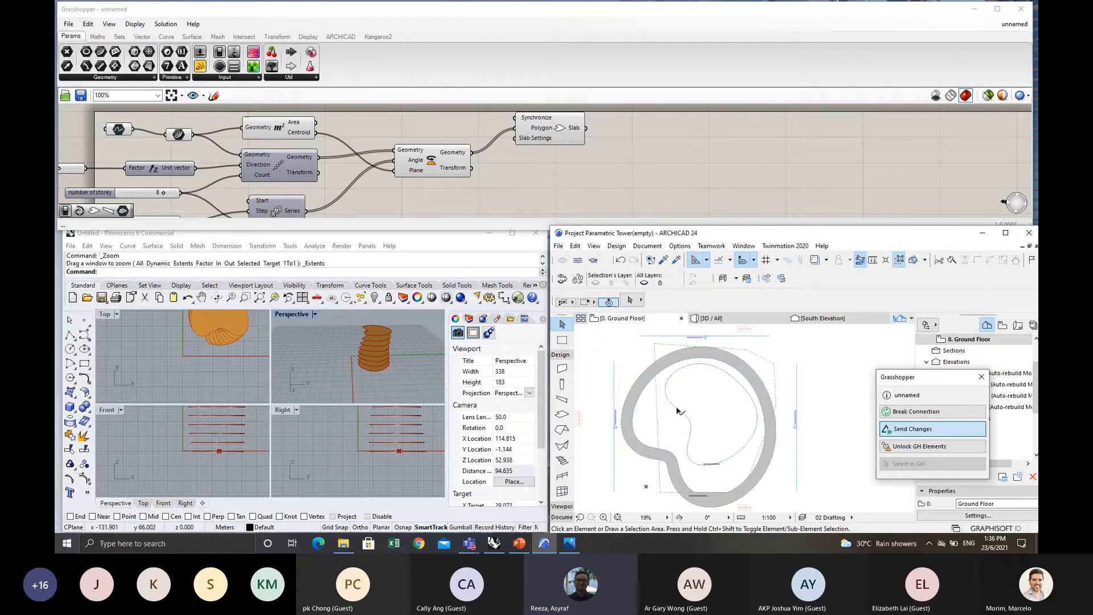
{"action": "left_click", "coordinate": [678, 412]}
{"action": "scroll", "coordinate": [683, 416], "scroll_direction": "up", "scroll_amount": 5}
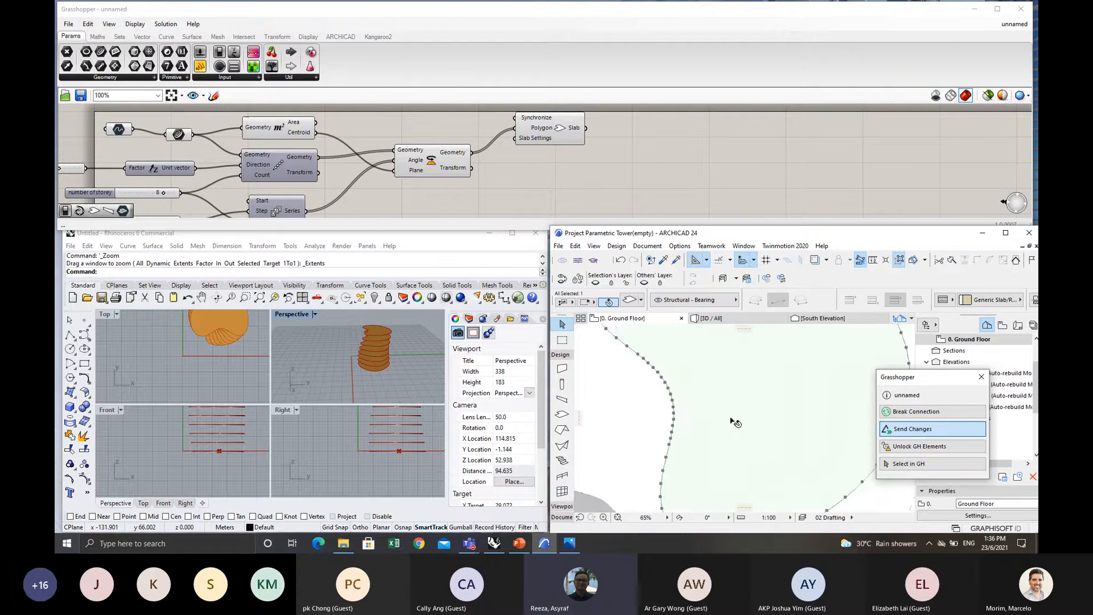
Unlock the Grasshopper-generated slab elements in ARCHICAD and deselect the Ground Floor slab.
{"action": "scroll", "coordinate": [735, 423], "scroll_direction": "down", "scroll_amount": 2}
{"action": "left_click_drag", "start_coordinate": [931, 376], "coordinate": [911, 268]}
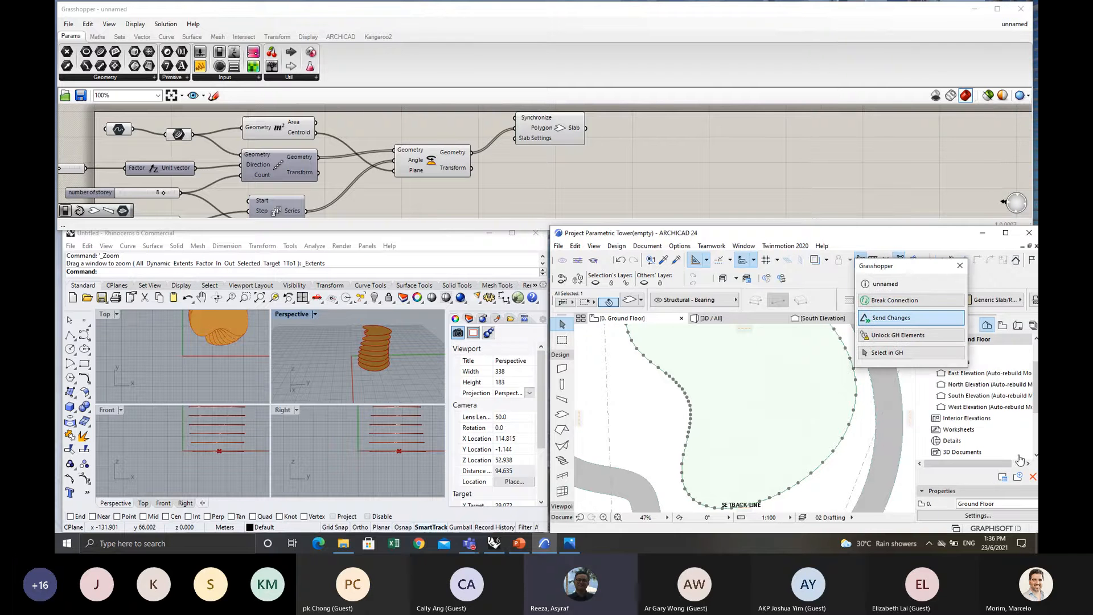
{"action": "left_click", "coordinate": [889, 335]}
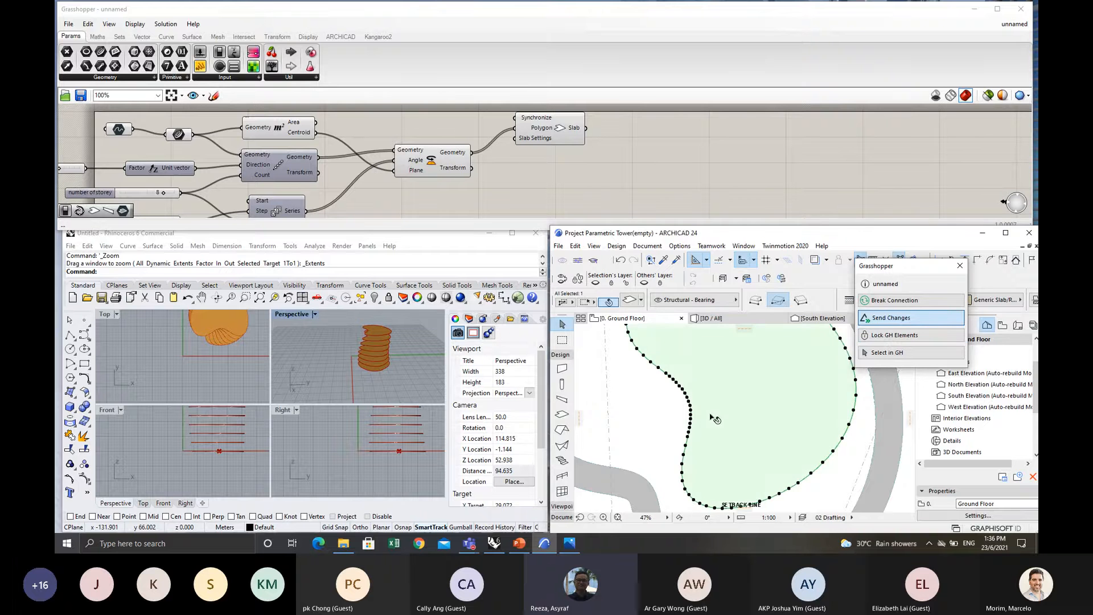
{"action": "scroll", "coordinate": [672, 377], "scroll_direction": "down", "scroll_amount": 3}
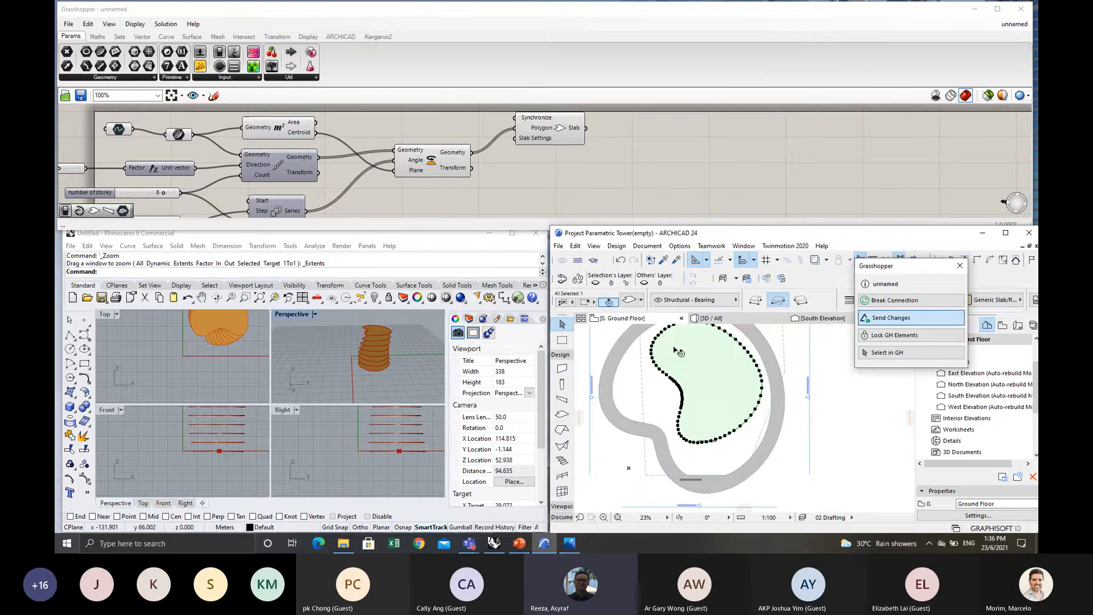
{"action": "key", "text": "Escape"}
Select the source spline on the Ground Floor plan and stretch its concave-side node further into the enclosed shape.
{"action": "scroll", "coordinate": [663, 377], "scroll_direction": "up", "scroll_amount": 4}
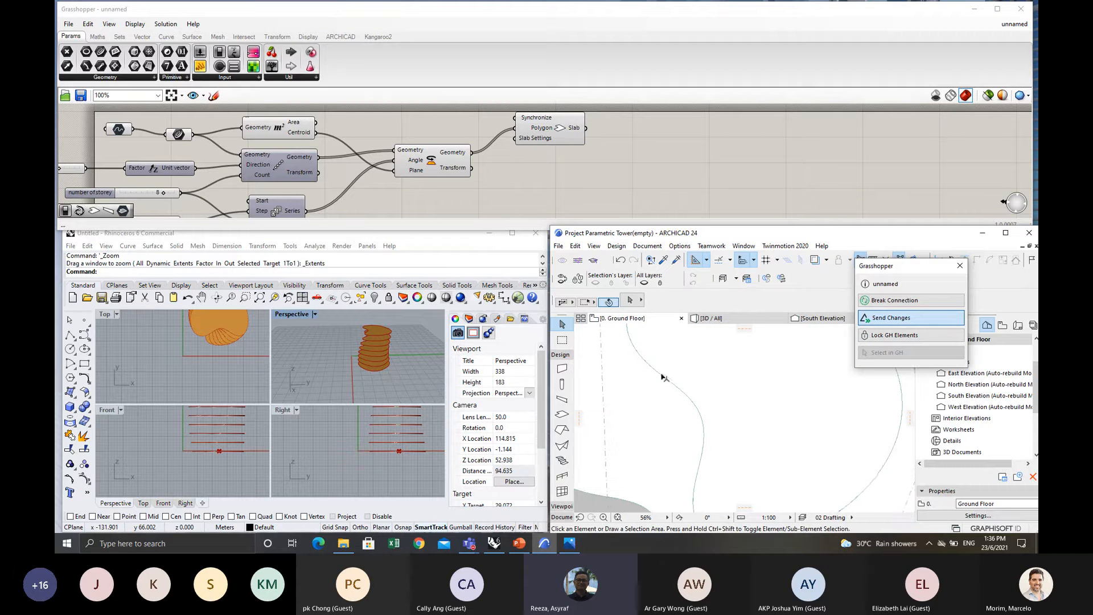
{"action": "left_click", "coordinate": [663, 378]}
{"action": "scroll", "coordinate": [663, 378], "scroll_direction": "down", "scroll_amount": 4}
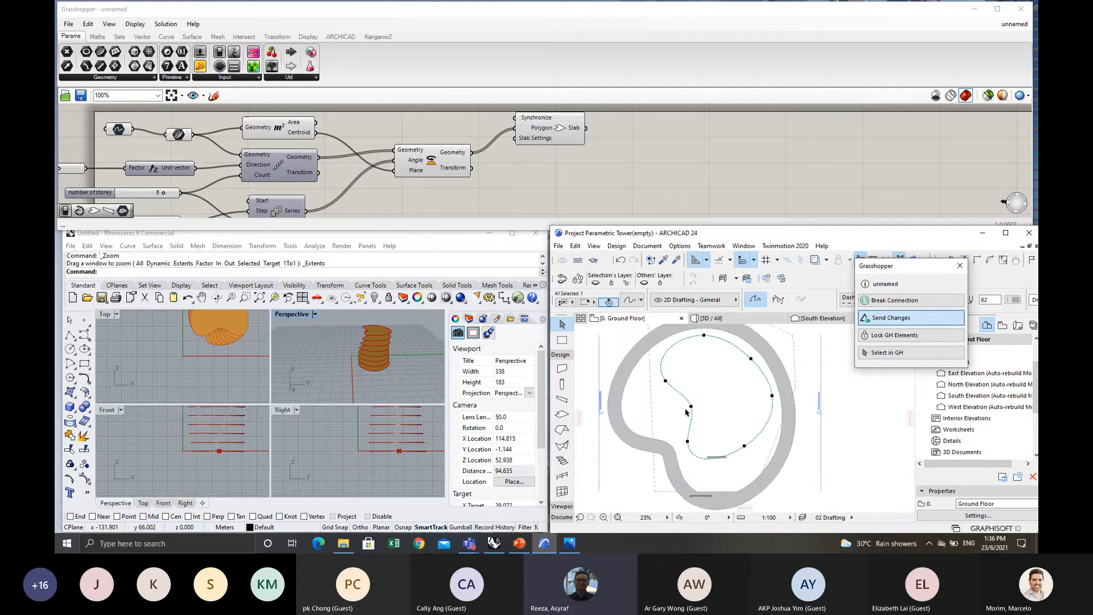
{"action": "scroll", "coordinate": [685, 407], "scroll_direction": "up", "scroll_amount": 3}
{"action": "scroll", "coordinate": [697, 407], "scroll_direction": "down", "scroll_amount": 2}
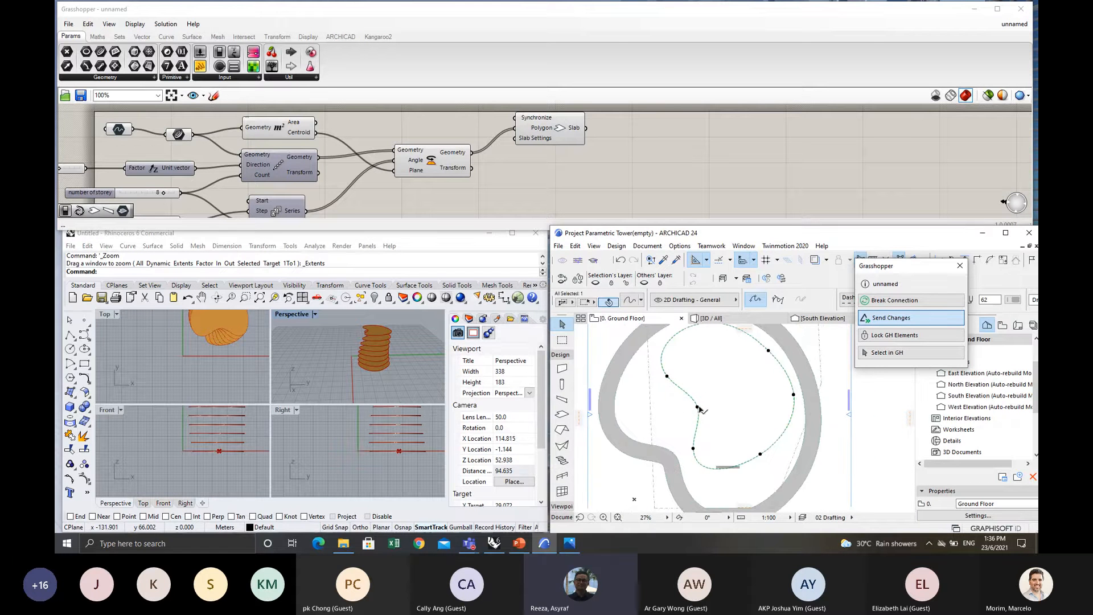
{"action": "left_click", "coordinate": [697, 406]}
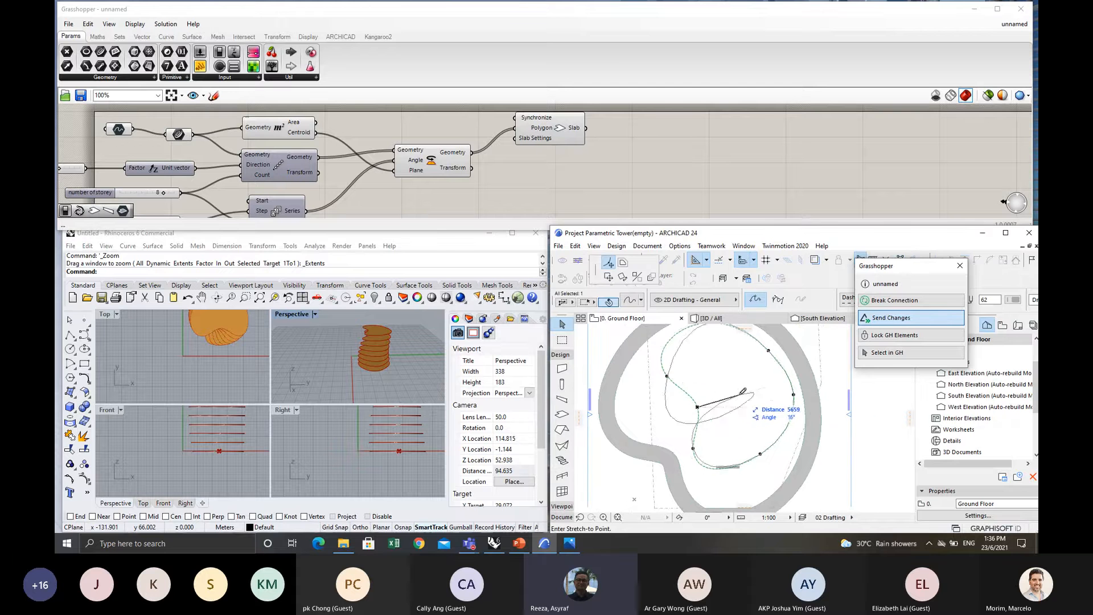
{"action": "left_click", "coordinate": [726, 403]}
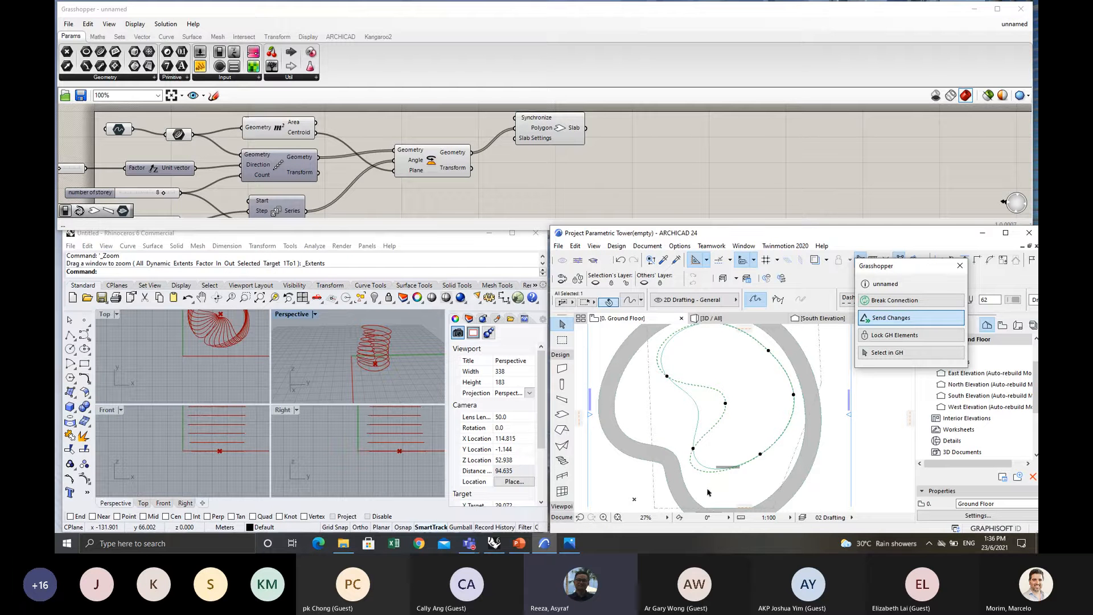
Send the reshaped spline to Grasshopper, accept the slab changes on unseen stories, and view the tower in Rhino's Perspective viewport.
{"action": "left_click", "coordinate": [895, 318]}
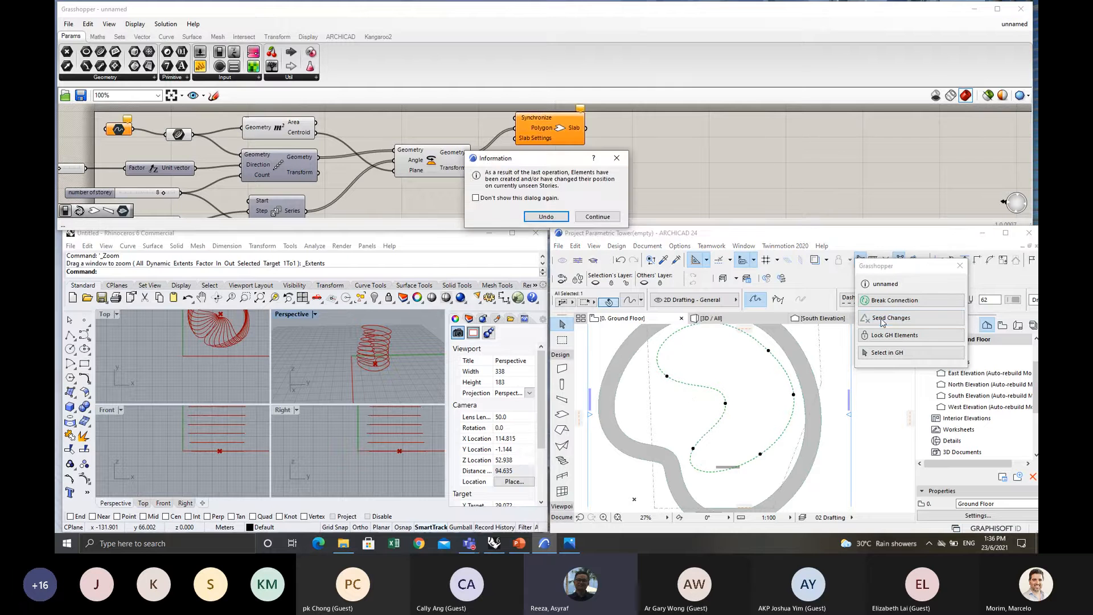
{"action": "left_click", "coordinate": [598, 217]}
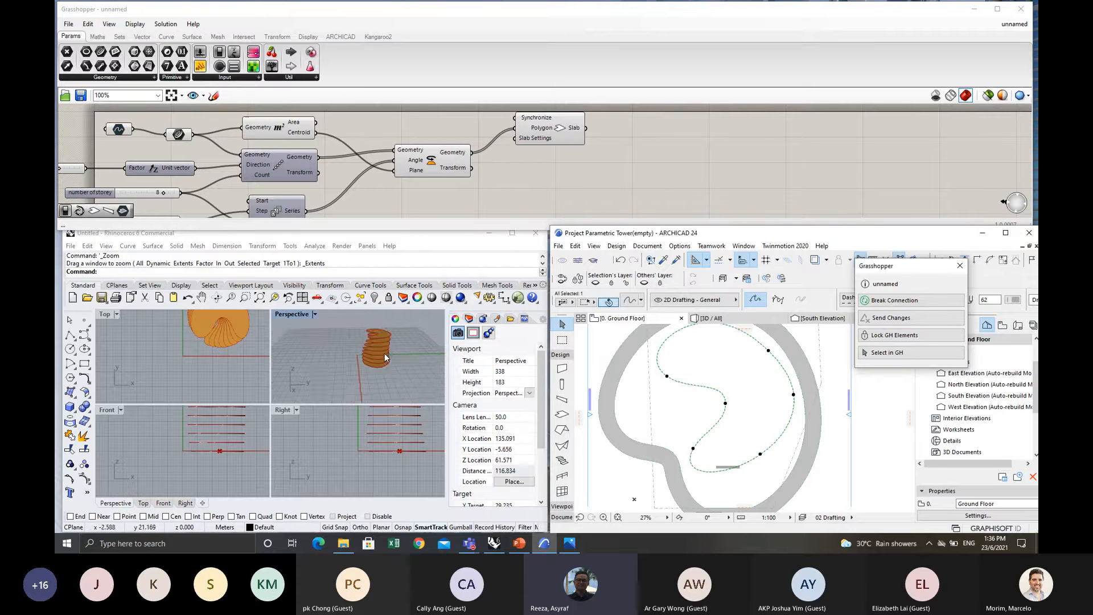
{"action": "scroll", "coordinate": [385, 353], "scroll_direction": "up", "scroll_amount": 5}
{"action": "mouse_move", "coordinate": [362, 376]}
{"action": "right_mouse_down"}
{"action": "mouse_move", "coordinate": [381, 352]}
{"action": "mouse_move", "coordinate": [370, 395]}
{"action": "mouse_move", "coordinate": [377, 365]}
{"action": "right_mouse_up"}
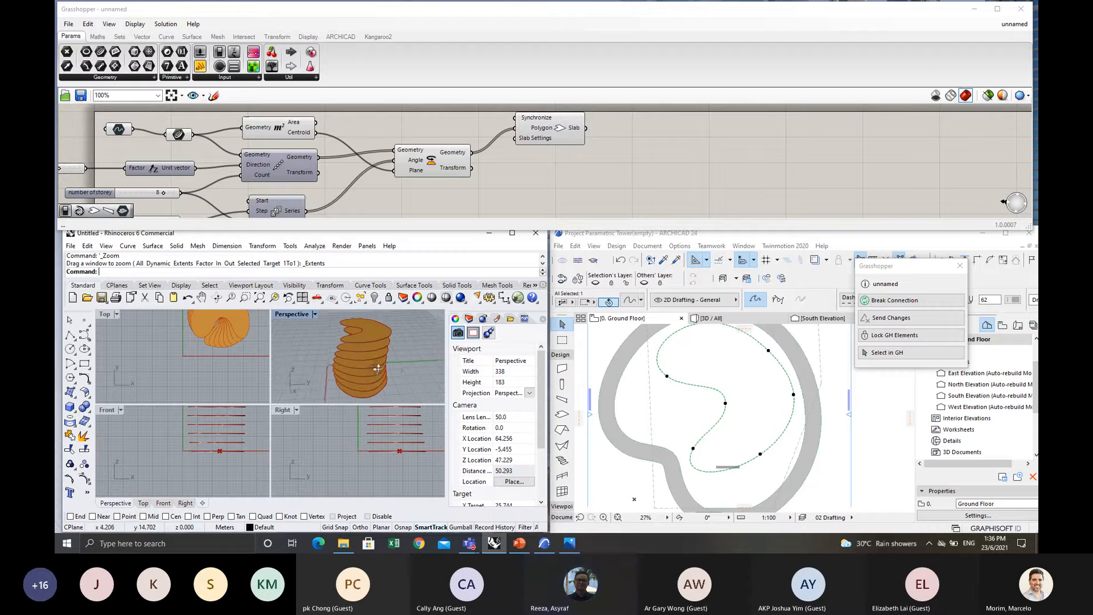
{"action": "scroll", "coordinate": [368, 352], "scroll_direction": "down", "scroll_amount": 2}
{"action": "scroll", "coordinate": [376, 348], "scroll_direction": "down", "scroll_amount": 2}
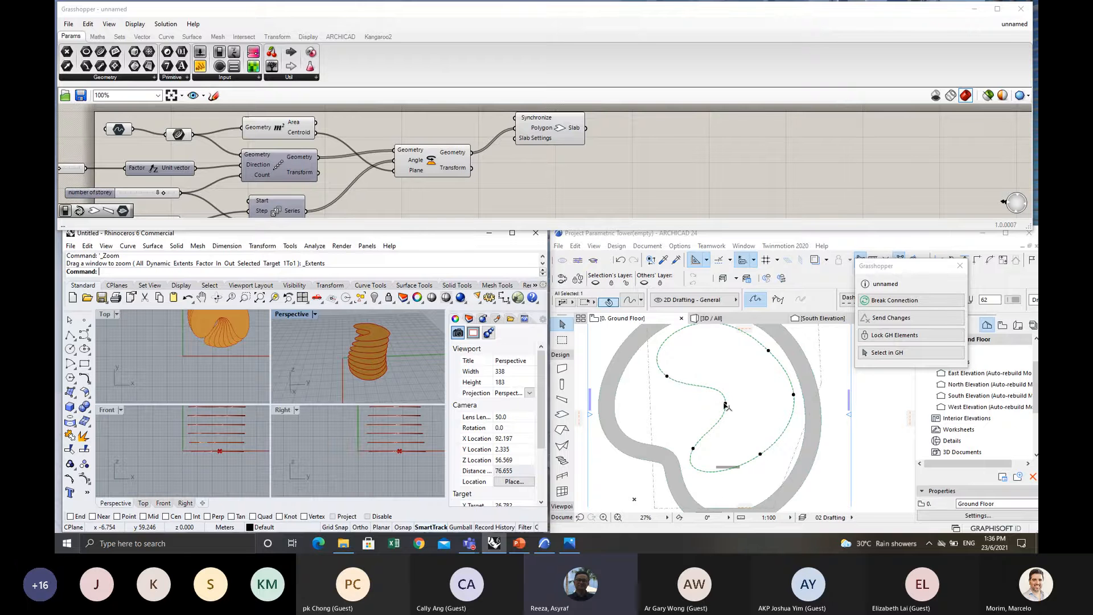
Deselect the spline and examine the updated slab stack from a higher angle in ARCHICAD's 3D view.
{"action": "scroll", "coordinate": [724, 406], "scroll_direction": "down", "scroll_amount": 2}
{"action": "left_click", "coordinate": [698, 406]}
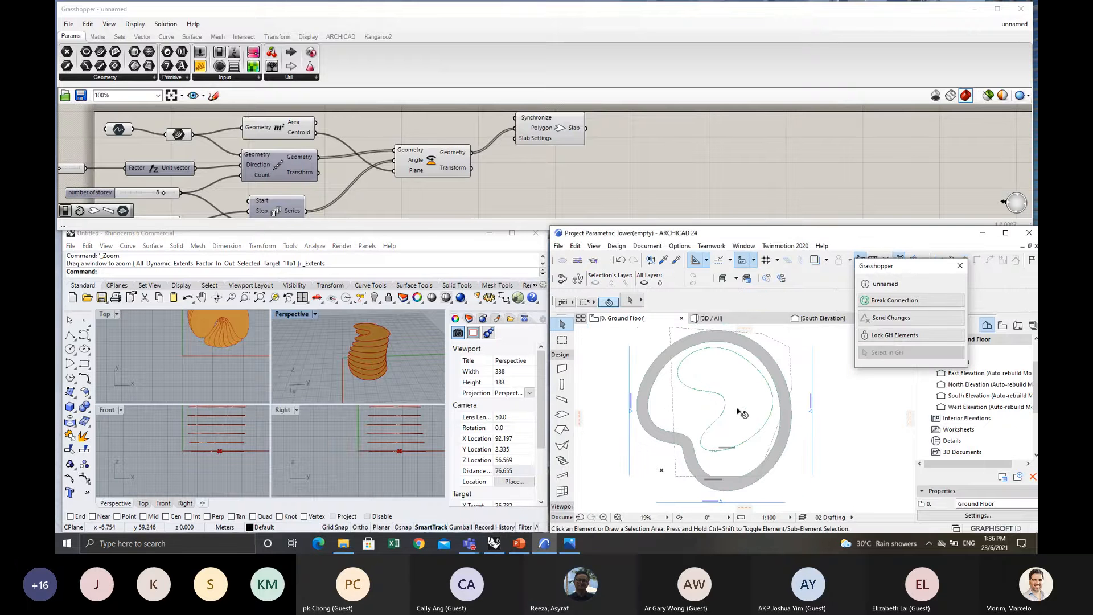
{"action": "left_click", "coordinate": [716, 318]}
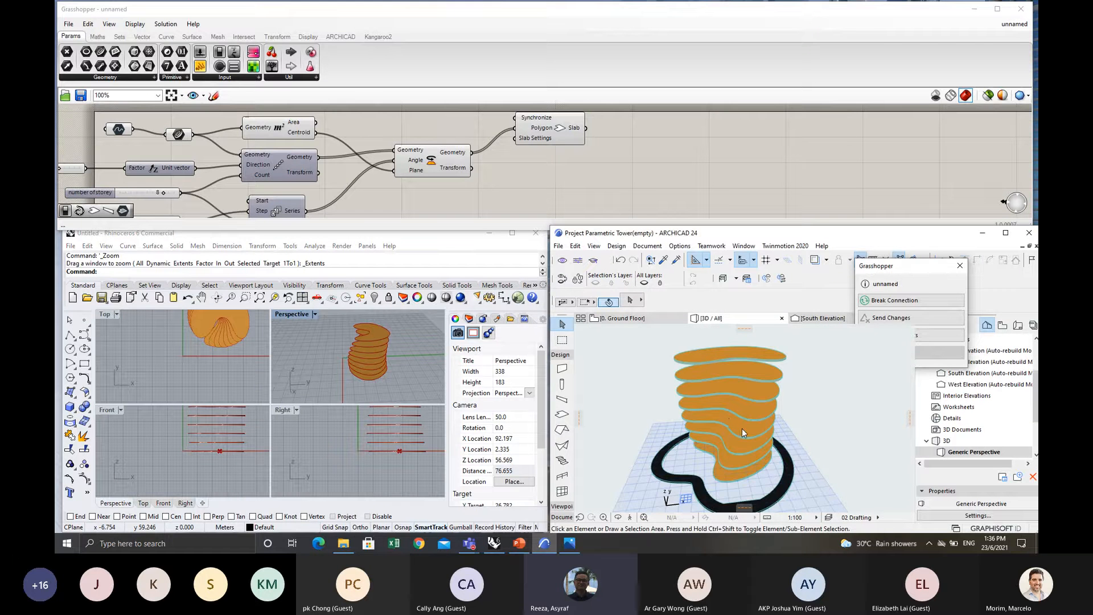
{"action": "scroll", "coordinate": [744, 429], "scroll_direction": "down", "scroll_amount": 3}
{"action": "middle_click_drag", "start_coordinate": [757, 412], "coordinate": [738, 429], "text": "shift"}
{"action": "scroll", "coordinate": [750, 437], "scroll_direction": "up", "scroll_amount": 3}
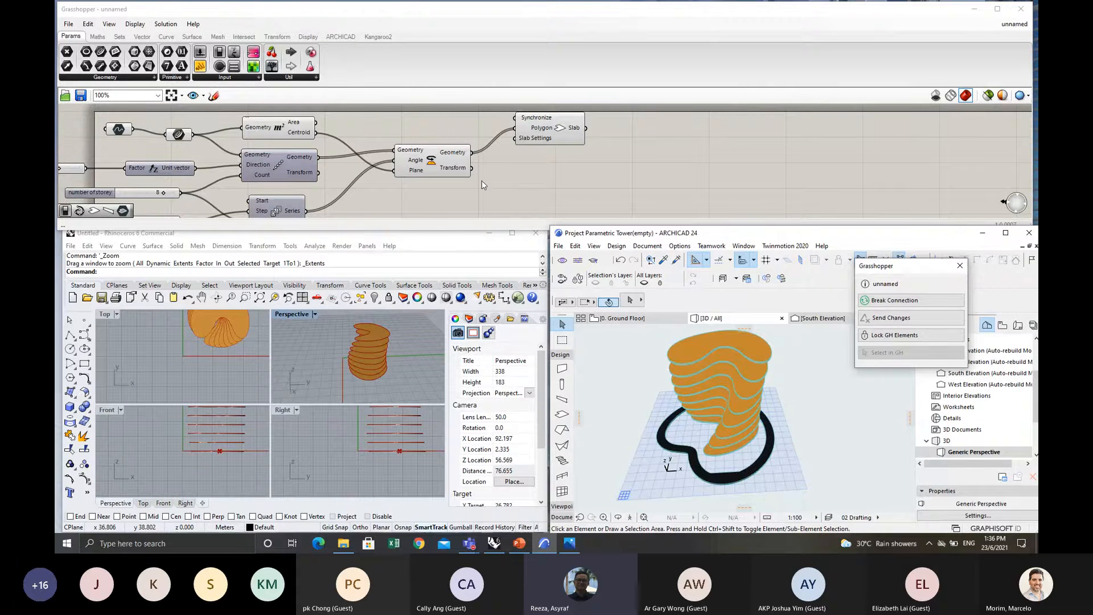
Review the Grasshopper definition from the story height, count and rotation sliders through to the Slab component.
{"action": "scroll", "coordinate": [478, 178], "scroll_direction": "down", "scroll_amount": 2}
{"action": "scroll", "coordinate": [423, 191], "scroll_direction": "up", "scroll_amount": 1}
{"action": "mouse_move", "coordinate": [422, 194]}
{"action": "right_mouse_down"}
{"action": "mouse_move", "coordinate": [433, 176]}
{"action": "mouse_move", "coordinate": [456, 178]}
{"action": "mouse_move", "coordinate": [427, 197]}
{"action": "right_mouse_up"}
{"action": "scroll", "coordinate": [451, 184], "scroll_direction": "up", "scroll_amount": 2}
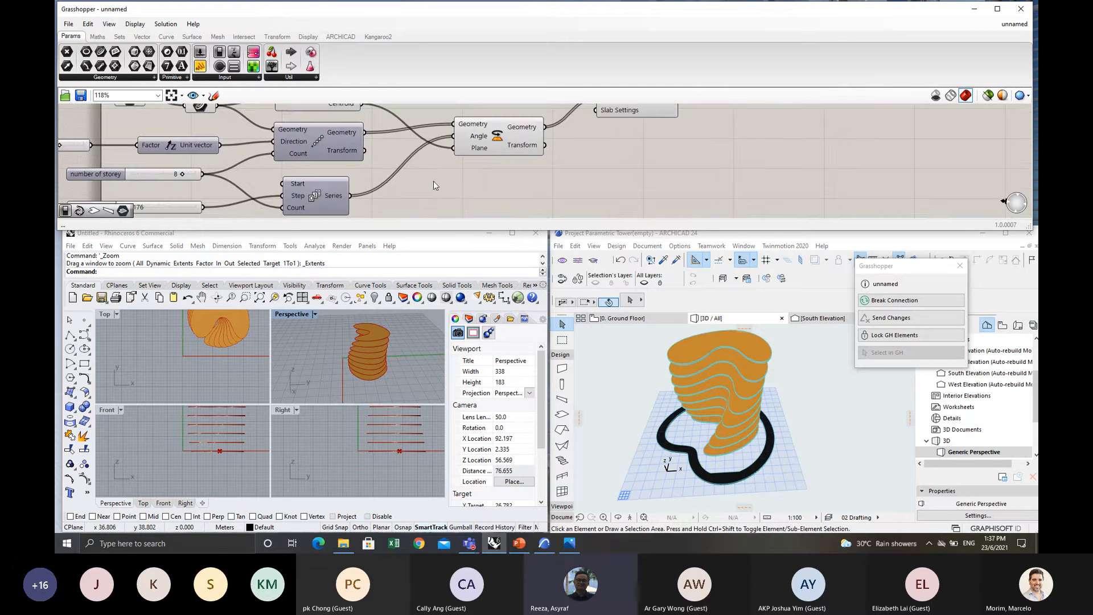
{"action": "scroll", "coordinate": [433, 179], "scroll_direction": "down", "scroll_amount": 1}
{"action": "right_click_drag", "start_coordinate": [579, 149], "coordinate": [562, 172]}
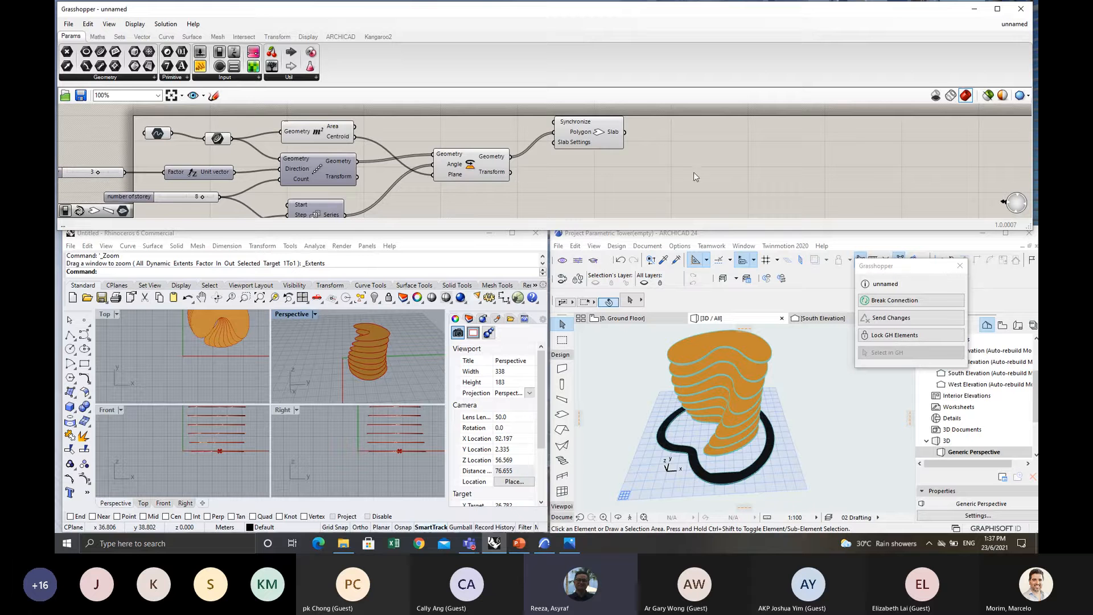
{"action": "right_click_drag", "start_coordinate": [541, 169], "coordinate": [579, 158]}
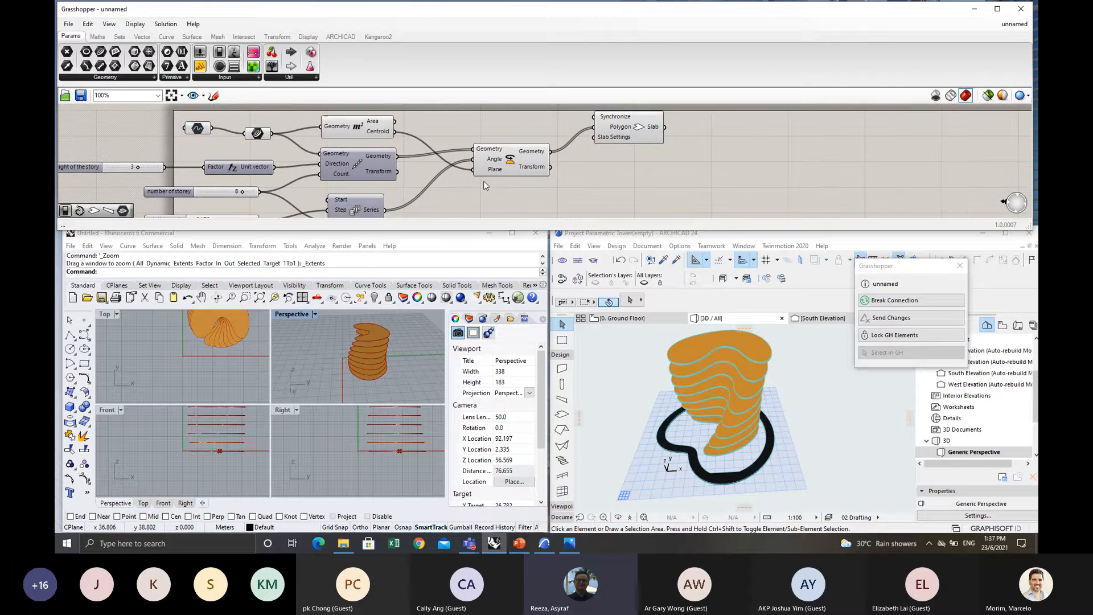
{"action": "scroll", "coordinate": [460, 182], "scroll_direction": "down", "scroll_amount": 1}
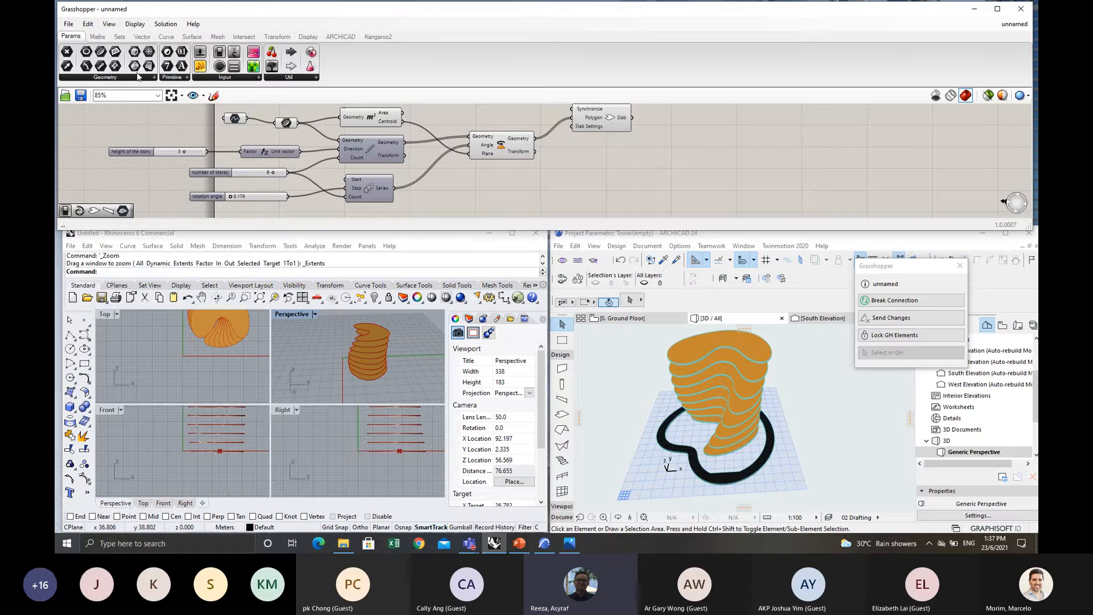
Open the prepared Grasshopper definition "GSMY Sharing Session 2 backup.gh" from the ass4 backup folder.
{"action": "left_click", "coordinate": [69, 25]}
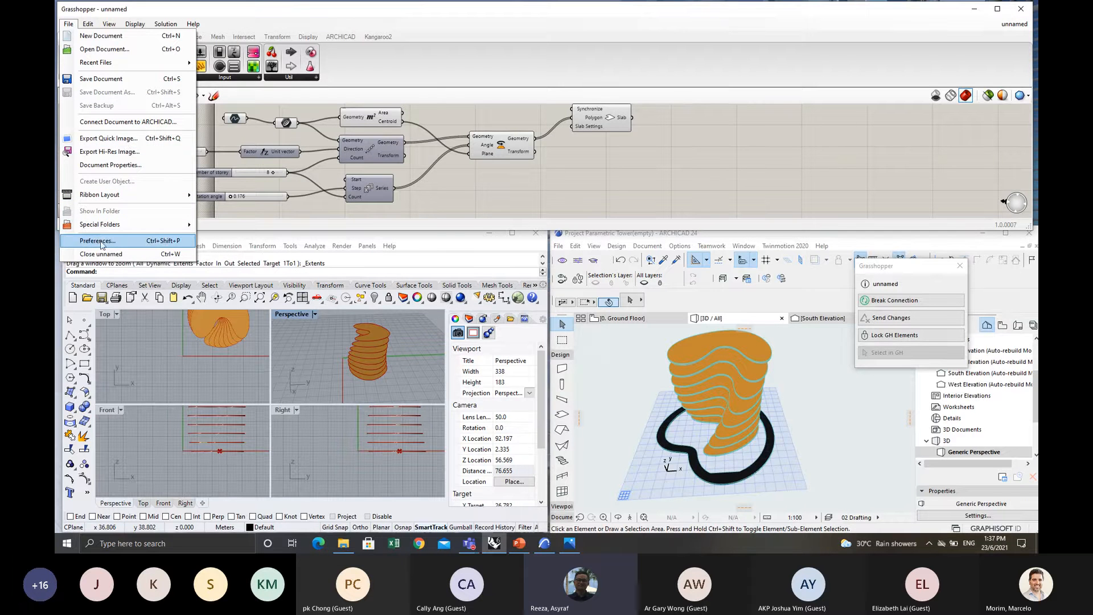
{"action": "left_click", "coordinate": [97, 50]}
{"action": "left_click", "coordinate": [217, 91]}
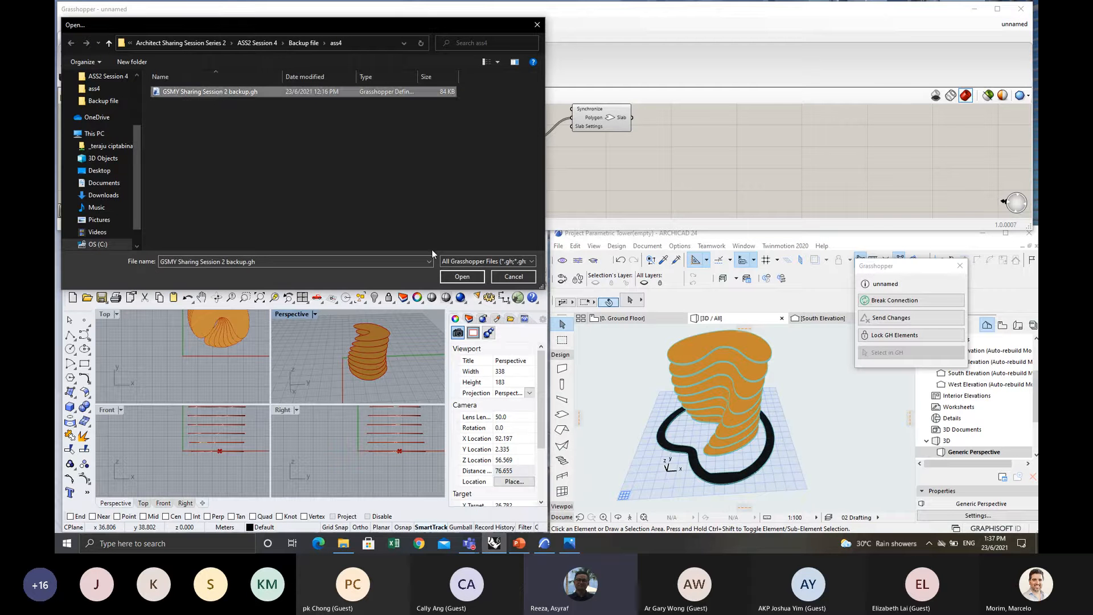
{"action": "left_click", "coordinate": [462, 276]}
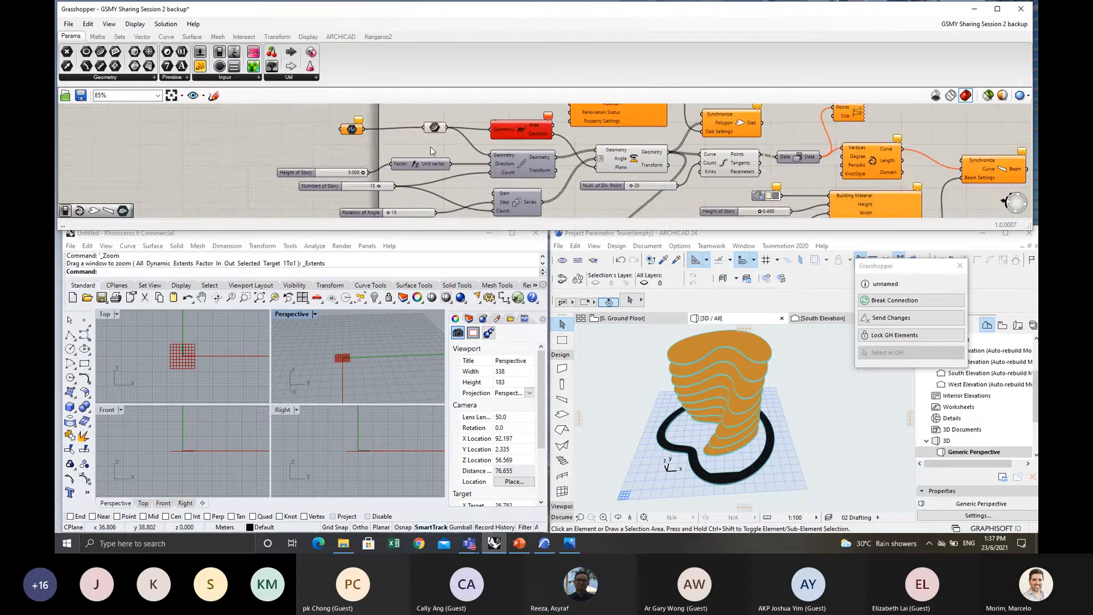
Look over the backup definition's slab and beam components and connect the GSMY Sharing Session 2 backup document to ARCHICAD.
{"action": "scroll", "coordinate": [536, 135], "scroll_direction": "up", "scroll_amount": 4}
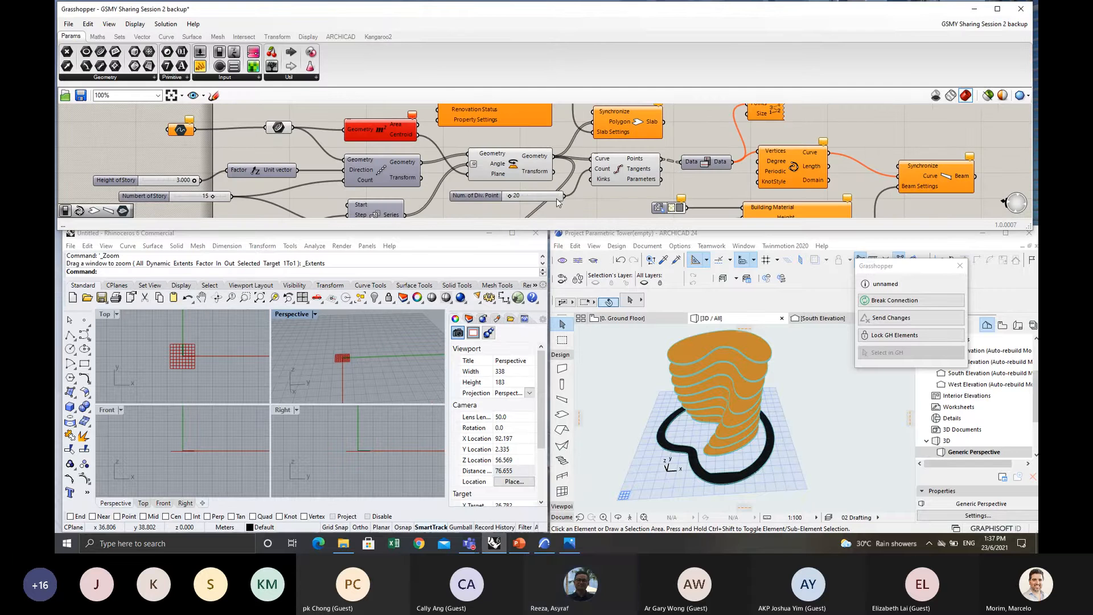
{"action": "scroll", "coordinate": [537, 135], "scroll_direction": "down", "scroll_amount": 3}
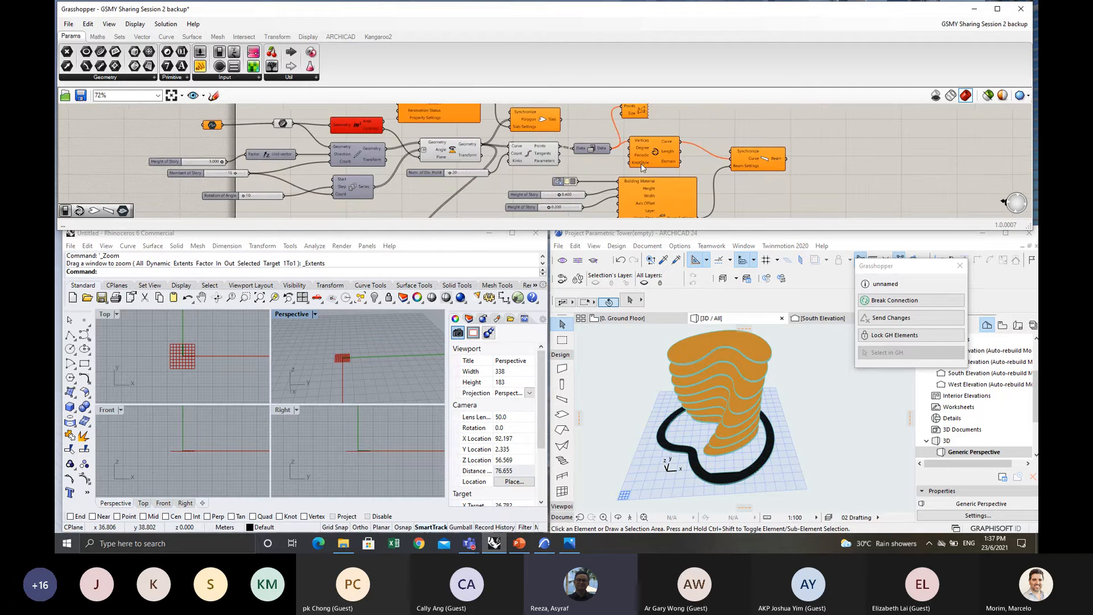
{"action": "scroll", "coordinate": [514, 157], "scroll_direction": "up", "scroll_amount": 3}
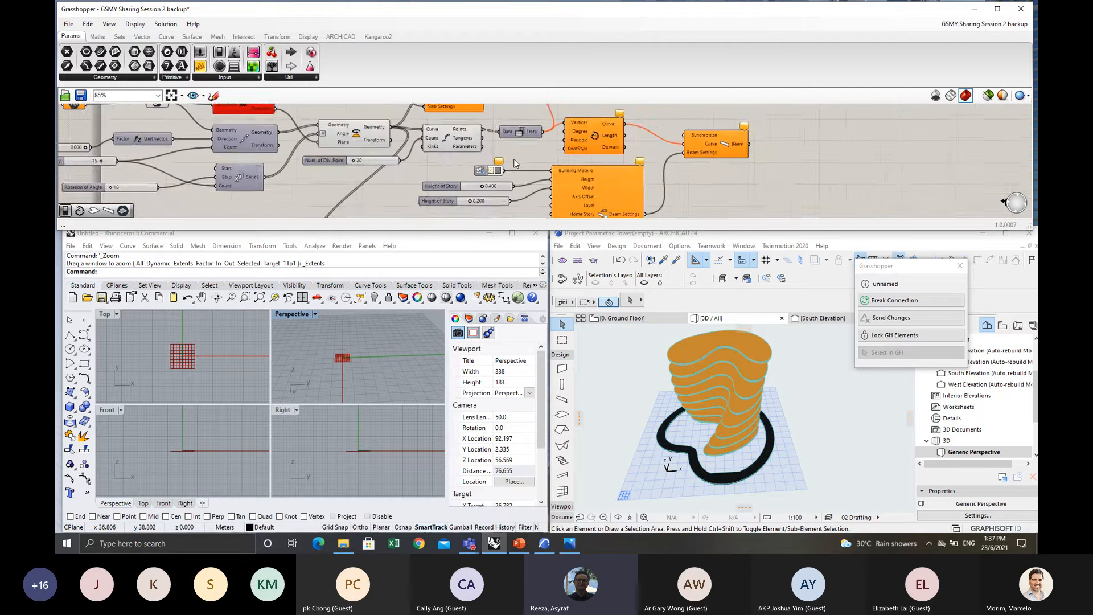
{"action": "scroll", "coordinate": [411, 159], "scroll_direction": "down", "scroll_amount": 4}
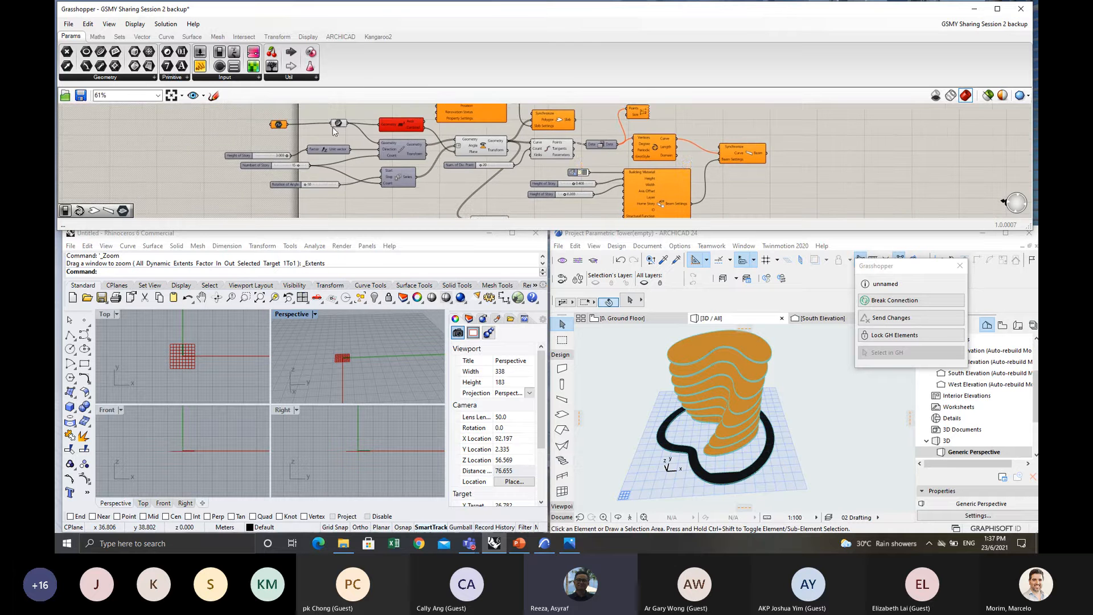
{"action": "scroll", "coordinate": [275, 139], "scroll_direction": "up", "scroll_amount": 5}
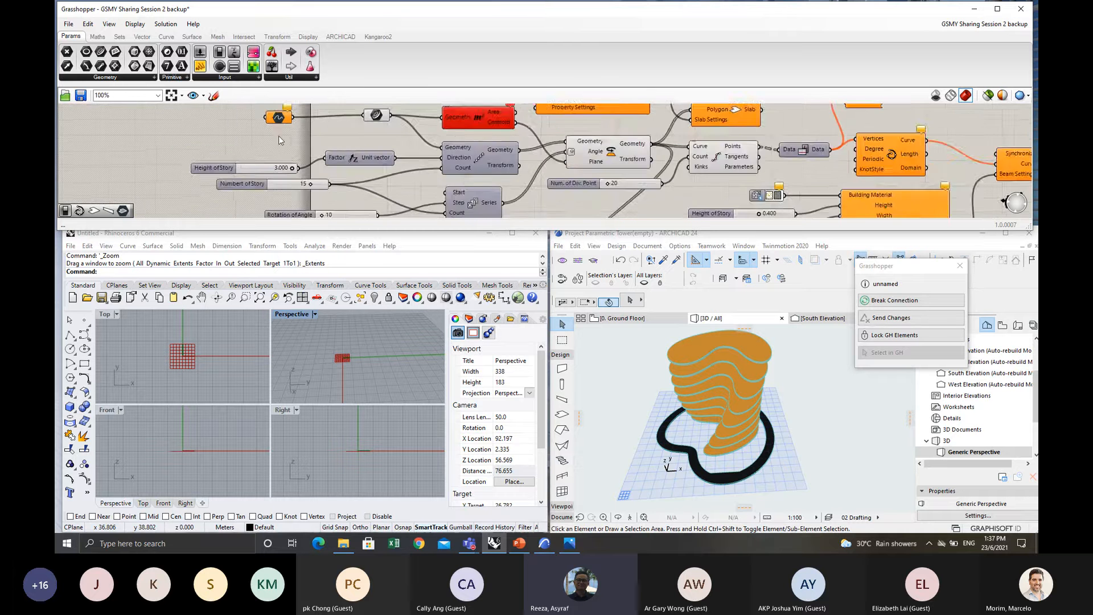
{"action": "left_click", "coordinate": [70, 24]}
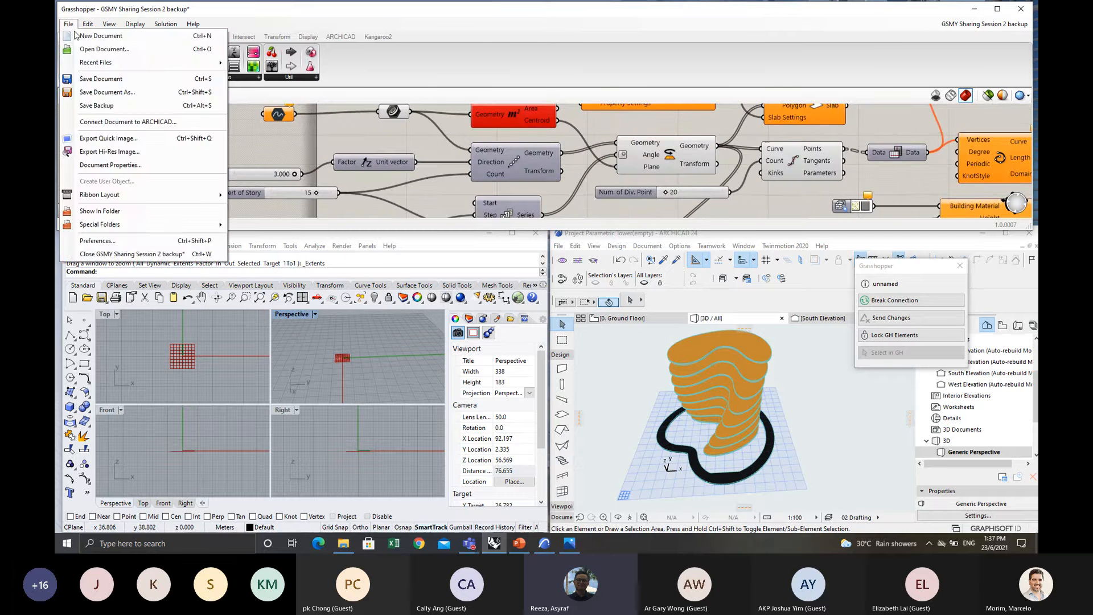
{"action": "left_click", "coordinate": [128, 122]}
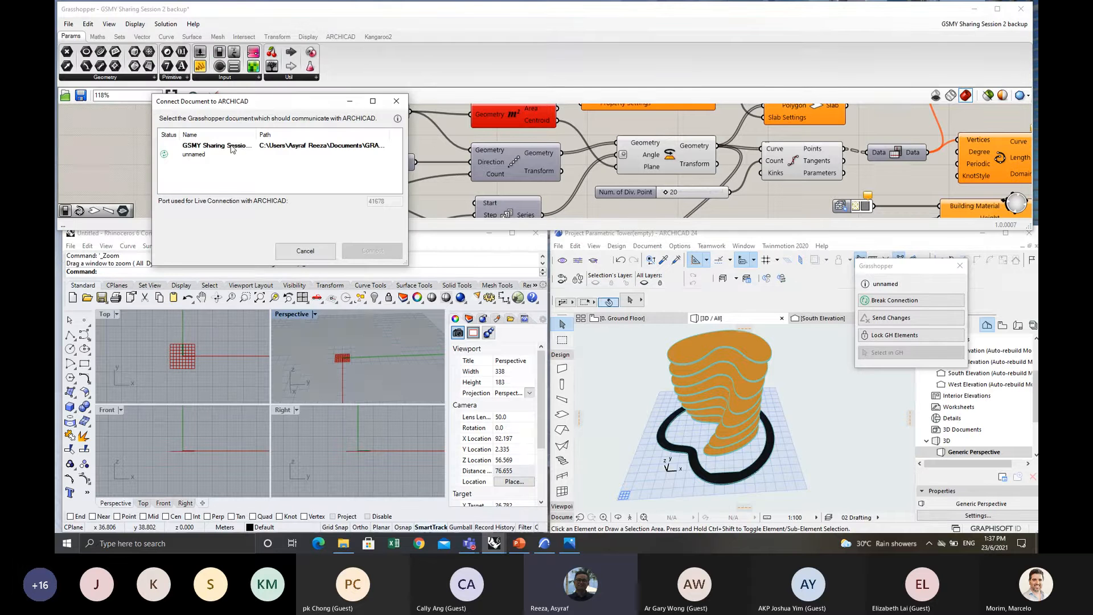
{"action": "left_click", "coordinate": [234, 147]}
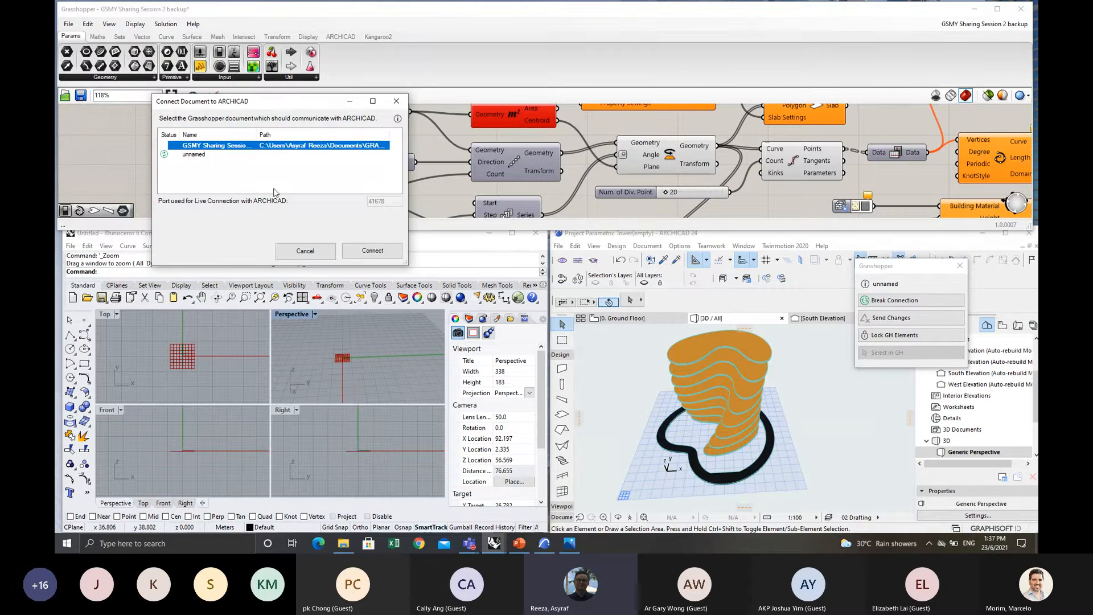
{"action": "left_click", "coordinate": [371, 251]}
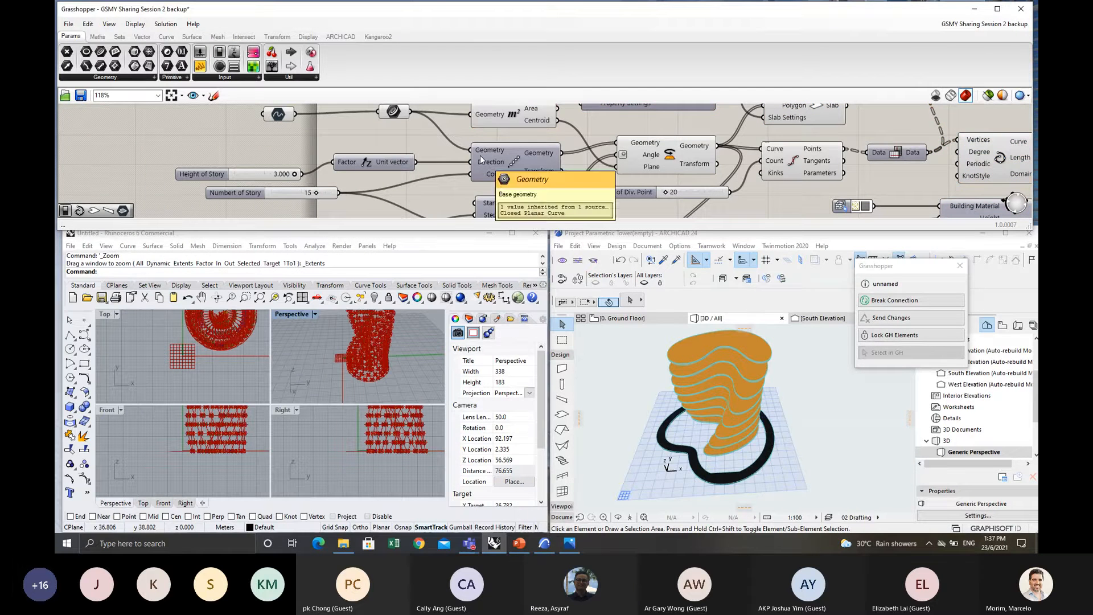
Inspect the generated tower with its twisting beams in ARCHICAD's 3D view and close up on the Ground Floor plan.
{"action": "scroll", "coordinate": [405, 143], "scroll_direction": "down", "scroll_amount": 4}
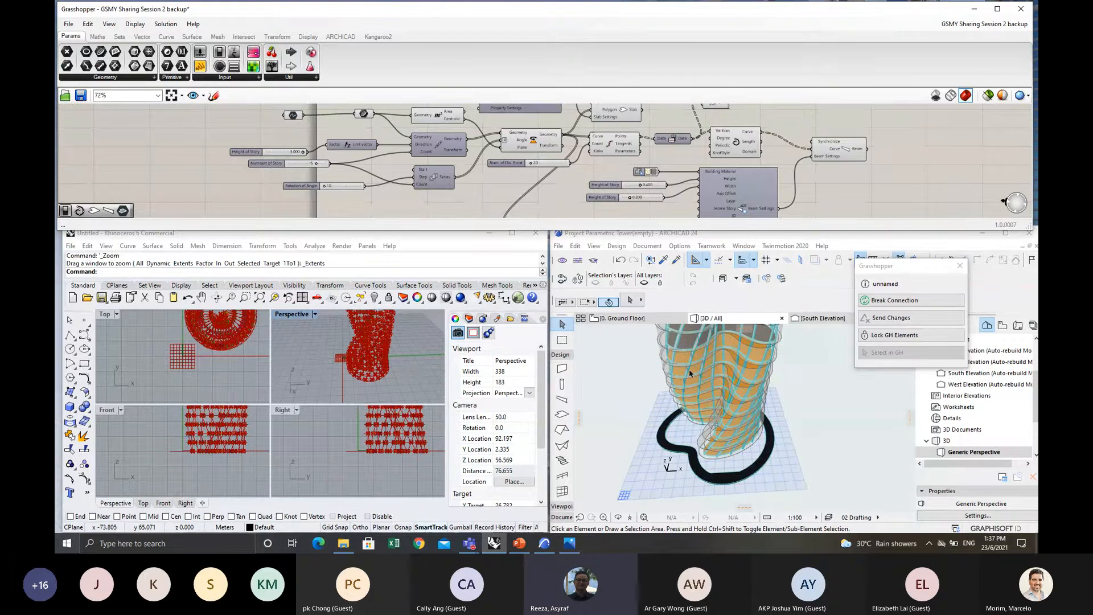
{"action": "middle_click_drag", "start_coordinate": [689, 373], "coordinate": [666, 446], "text": "shift"}
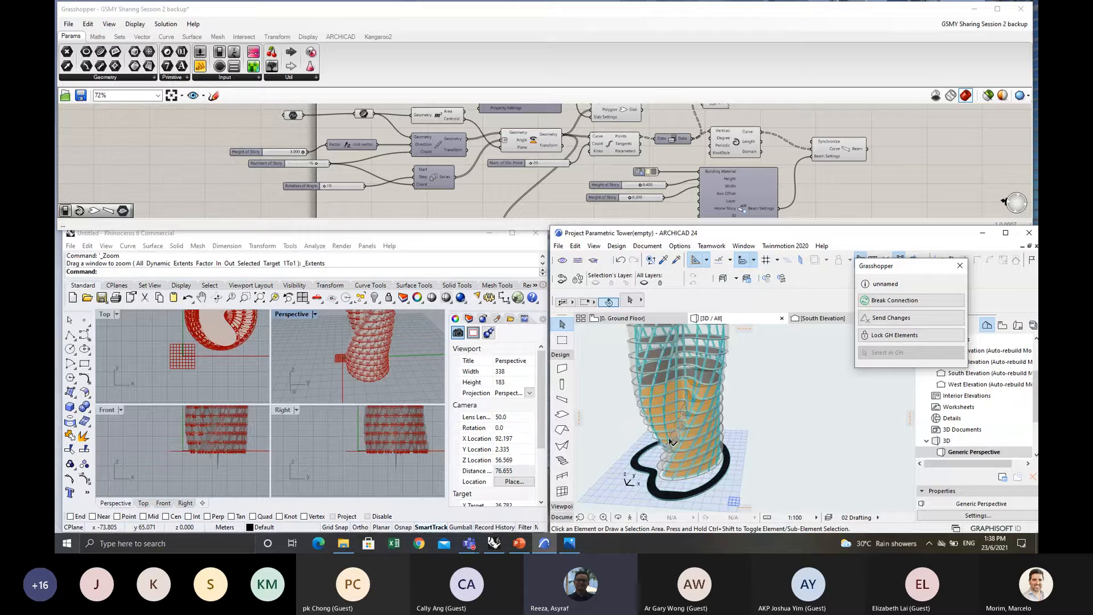
{"action": "key", "text": "F2"}
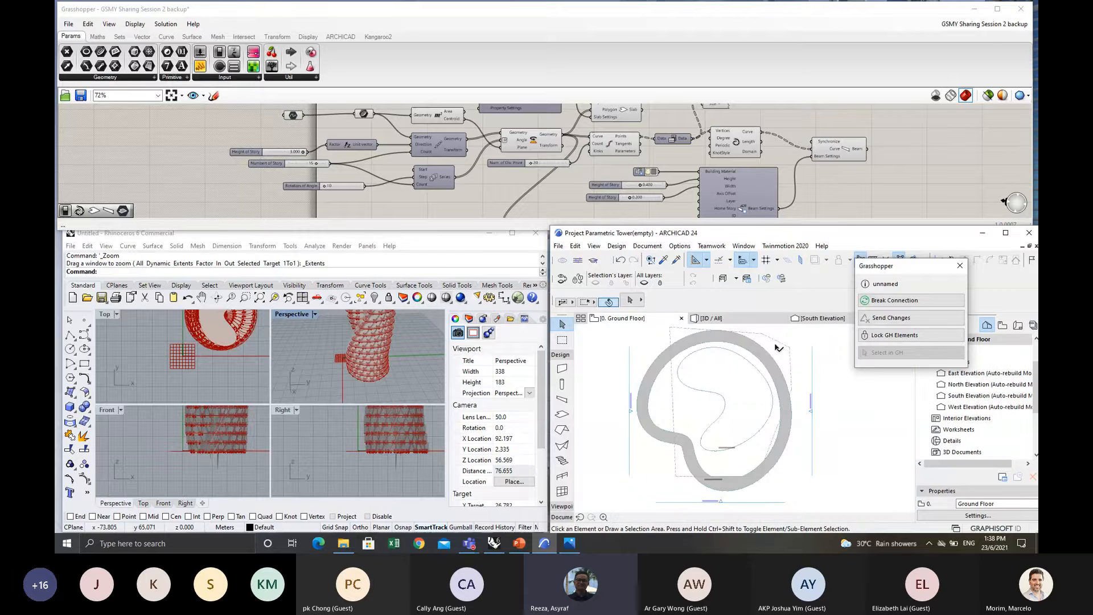
{"action": "scroll", "coordinate": [757, 419], "scroll_direction": "up", "scroll_amount": 5}
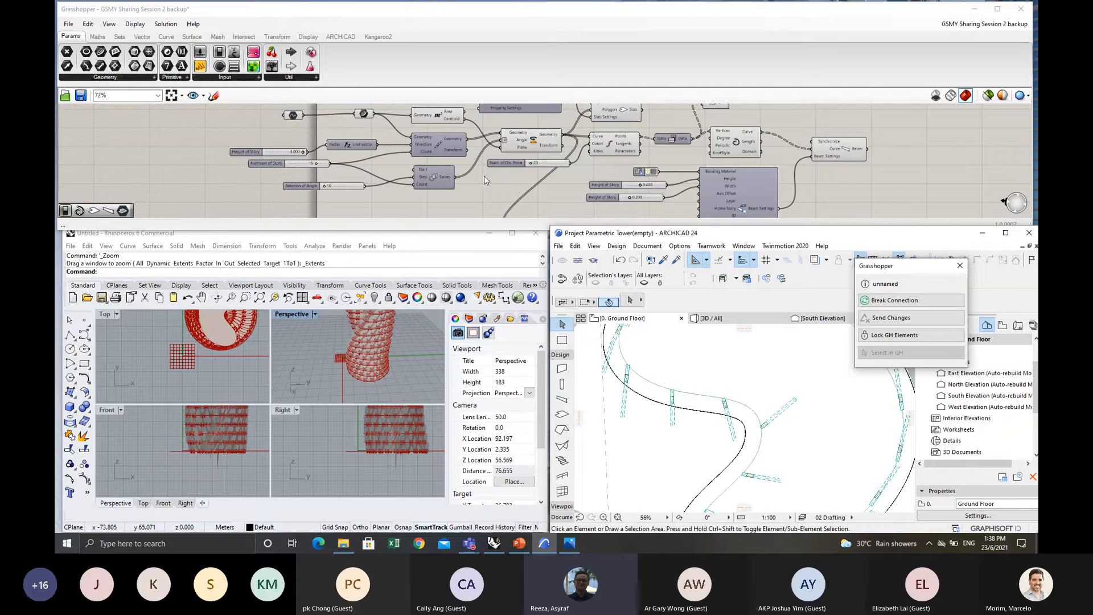
Review the backup definition from the story and rotation sliders through the array and rotate components to the beam settings.
{"action": "scroll", "coordinate": [376, 156], "scroll_direction": "up", "scroll_amount": 3}
{"action": "left_click", "coordinate": [393, 200]}
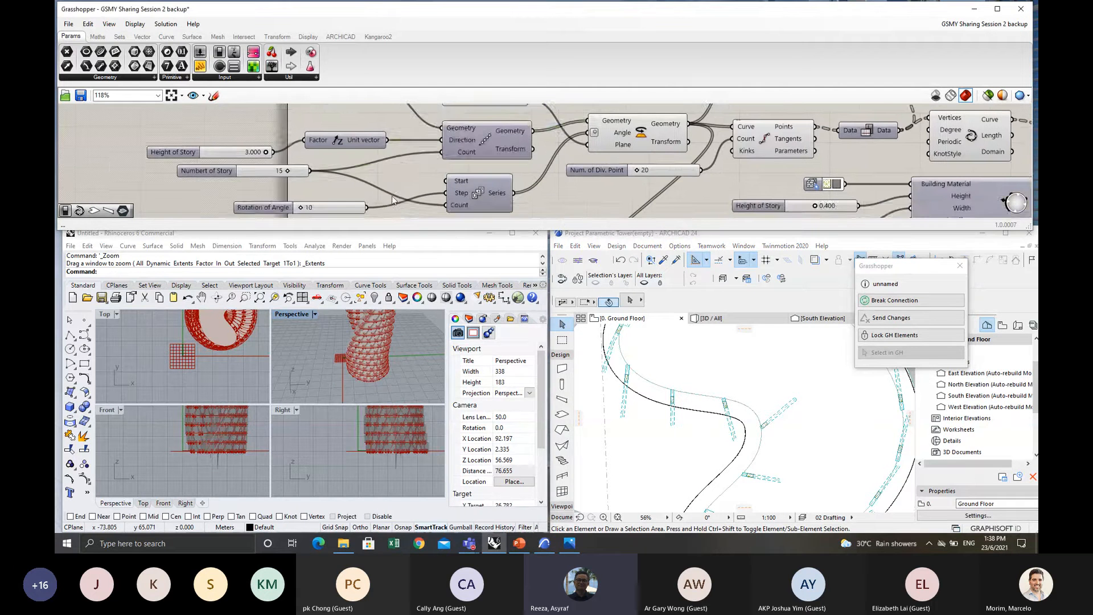
{"action": "right_click_drag", "start_coordinate": [400, 163], "coordinate": [330, 191]}
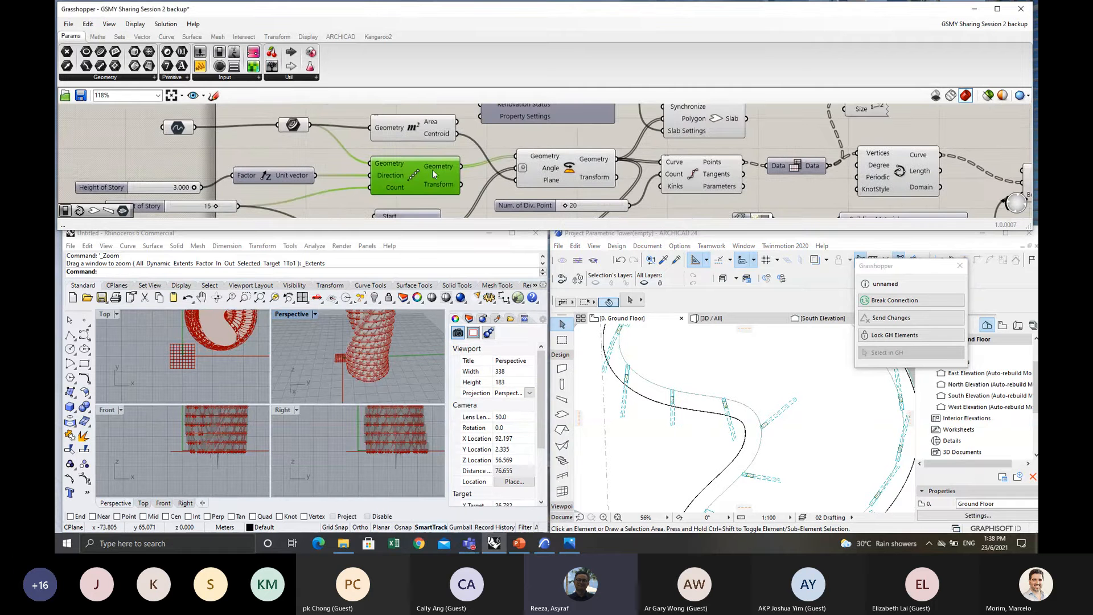
{"action": "right_click_drag", "start_coordinate": [458, 153], "coordinate": [388, 152]}
{"action": "right_click_drag", "start_coordinate": [503, 136], "coordinate": [406, 137]}
{"action": "scroll", "coordinate": [428, 166], "scroll_direction": "down", "scroll_amount": 1}
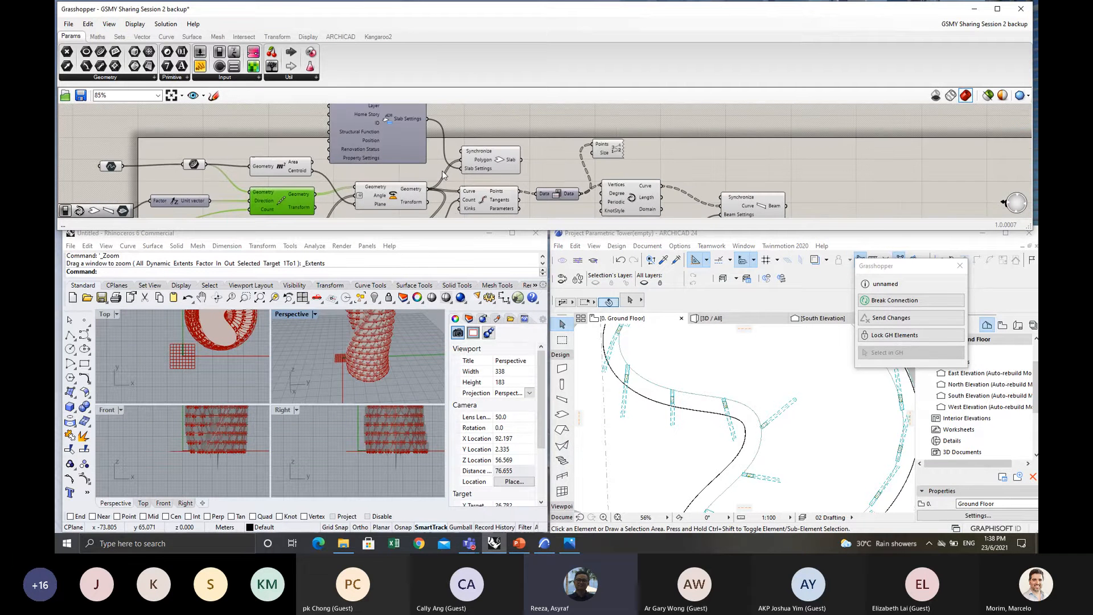
{"action": "scroll", "coordinate": [455, 178], "scroll_direction": "down", "scroll_amount": 1}
{"action": "right_click_drag", "start_coordinate": [460, 181], "coordinate": [413, 165]}
{"action": "right_click_drag", "start_coordinate": [622, 180], "coordinate": [630, 159]}
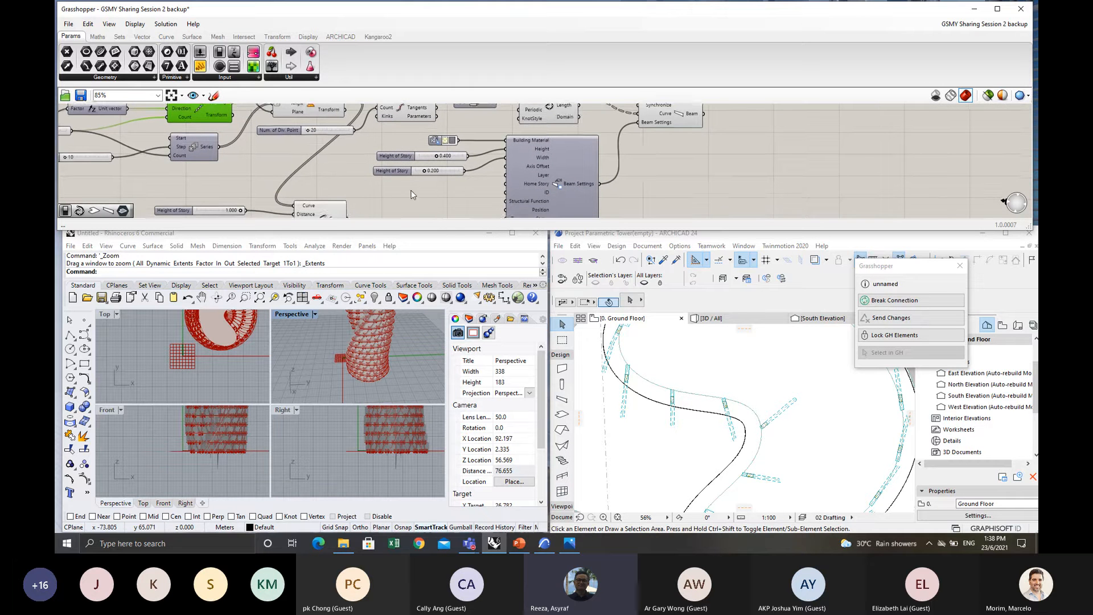
{"action": "right_click_drag", "start_coordinate": [402, 192], "coordinate": [442, 191]}
{"action": "scroll", "coordinate": [437, 172], "scroll_direction": "down", "scroll_amount": 2}
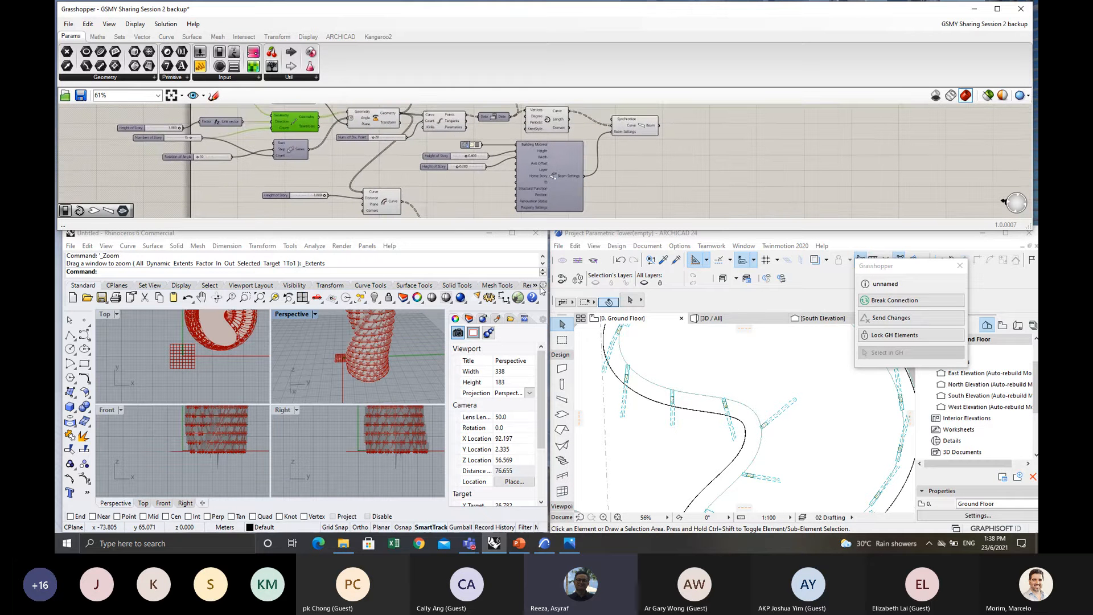
Switch from the Ground Floor plan to ARCHICAD's 3D view and examine the whole twisting tower with its beams.
{"action": "scroll", "coordinate": [734, 427], "scroll_direction": "down", "scroll_amount": 5}
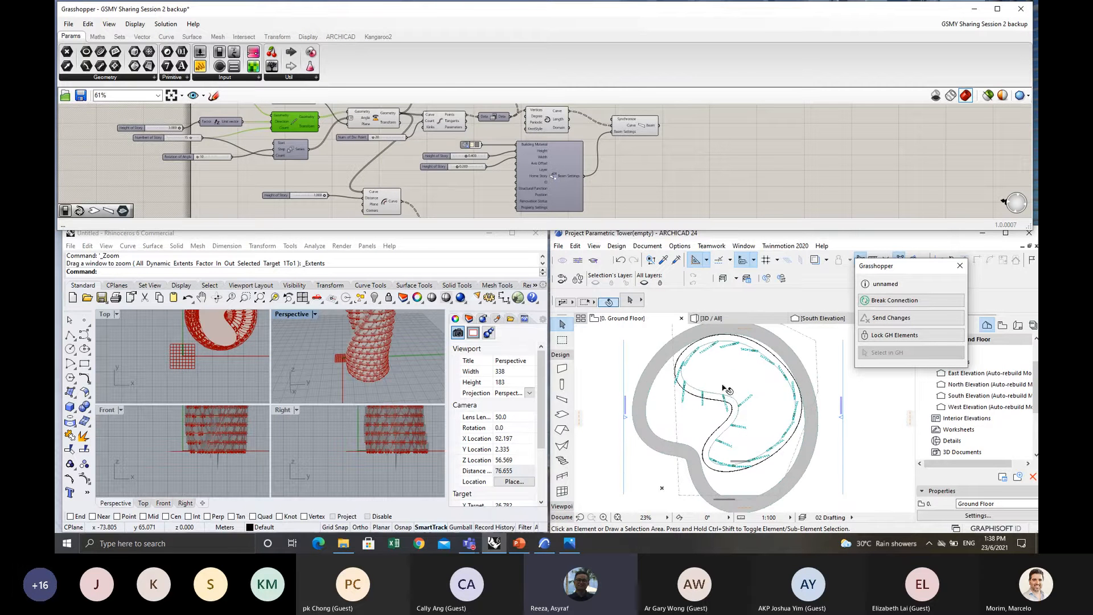
{"action": "left_click", "coordinate": [718, 322]}
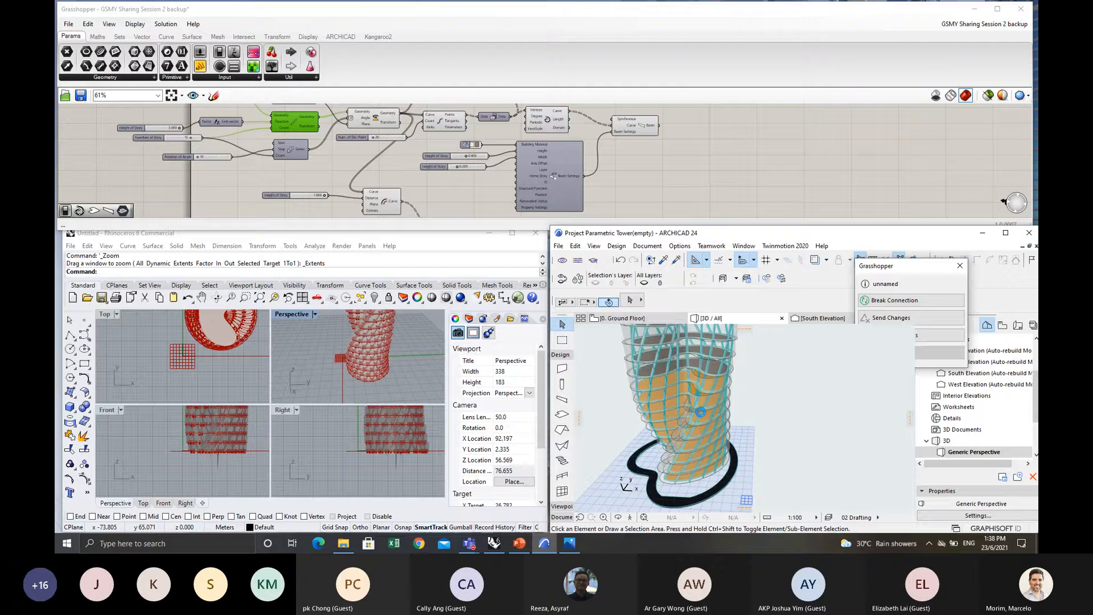
{"action": "scroll", "coordinate": [702, 412], "scroll_direction": "down", "scroll_amount": 6}
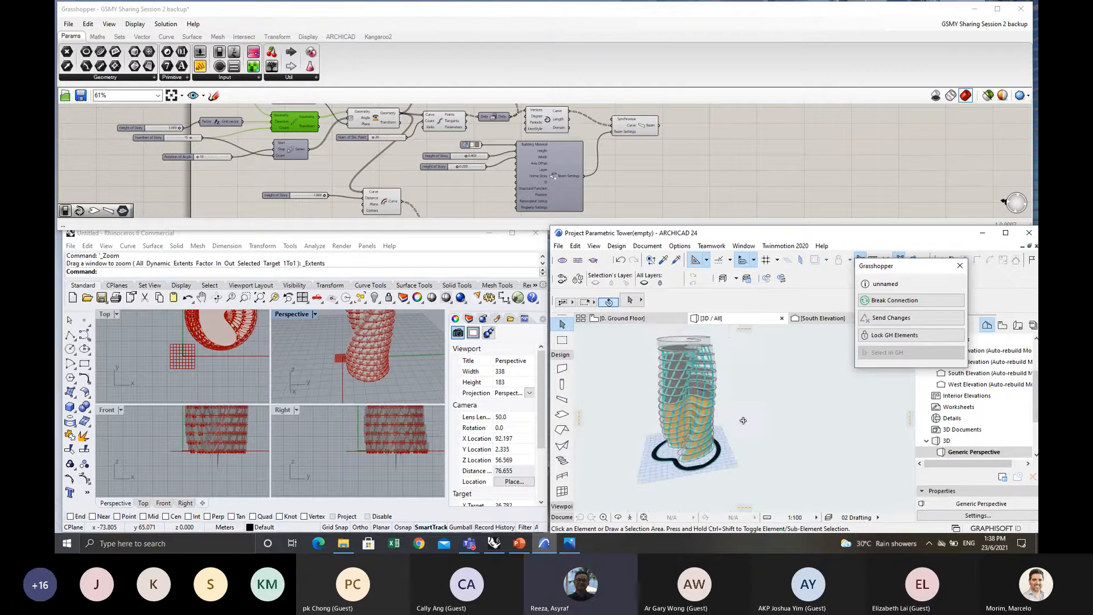
{"action": "scroll", "coordinate": [750, 405], "scroll_direction": "up", "scroll_amount": 2}
{"action": "scroll", "coordinate": [658, 425], "scroll_direction": "up", "scroll_amount": 3}
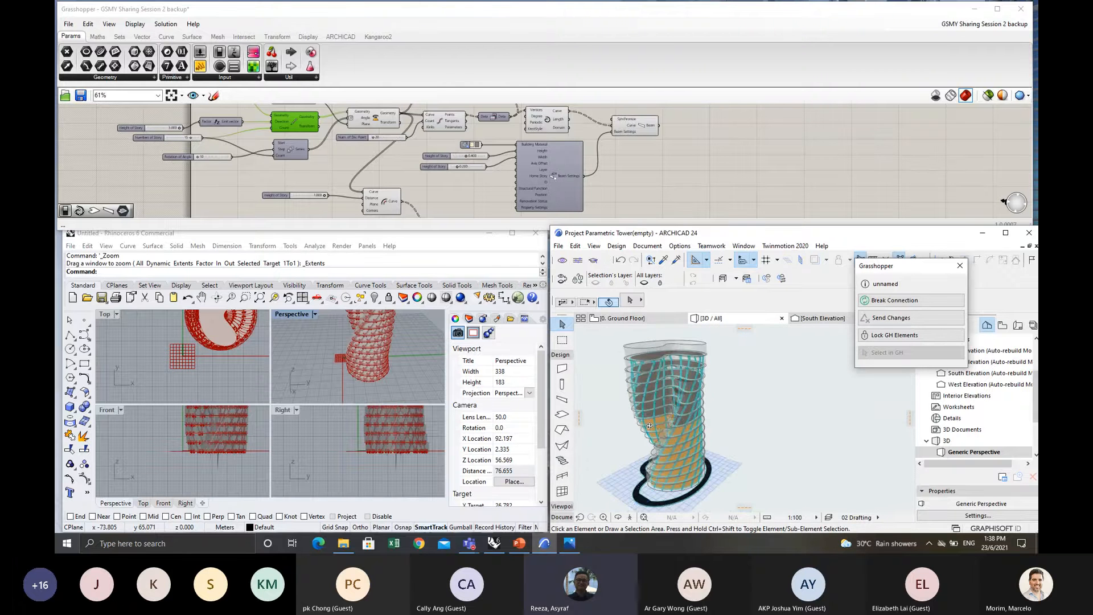
{"action": "middle_click_drag", "start_coordinate": [657, 424], "coordinate": [687, 426], "text": "shift"}
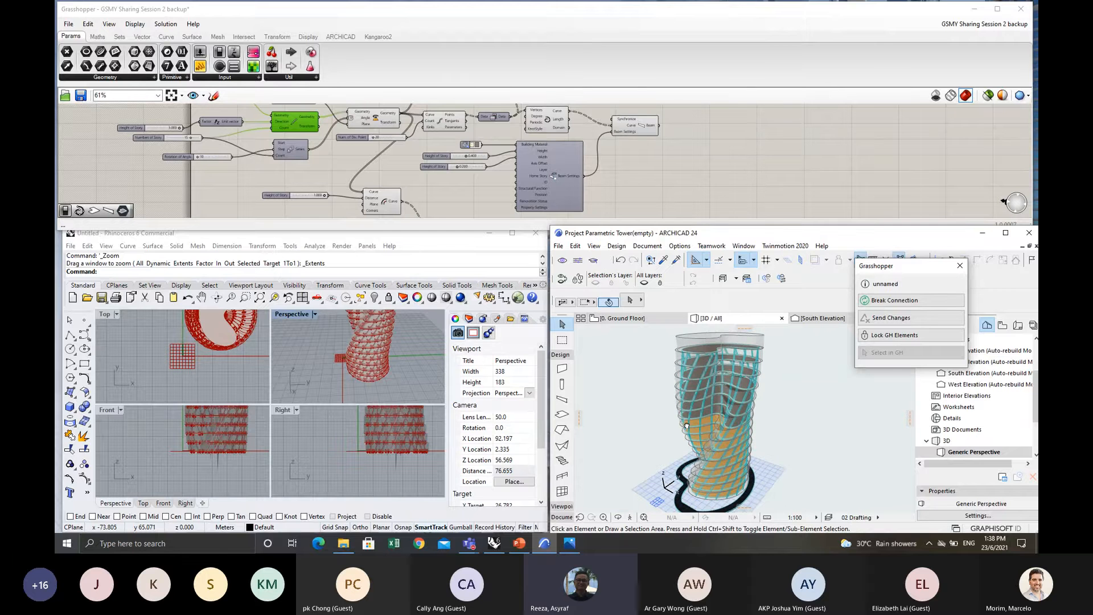
Set the Rotation of Angle slider to 12 in Grasshopper and inspect the regenerated tower from above in ARCHICAD's 3D view.
{"action": "left_click", "coordinate": [288, 175]}
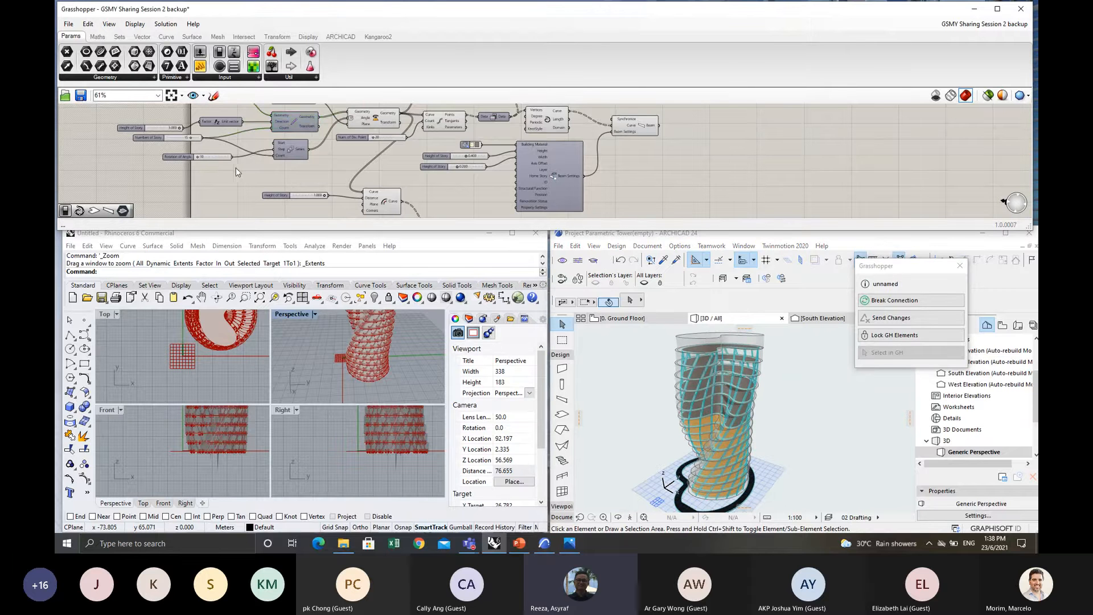
{"action": "scroll", "coordinate": [235, 167], "scroll_direction": "up", "scroll_amount": 5}
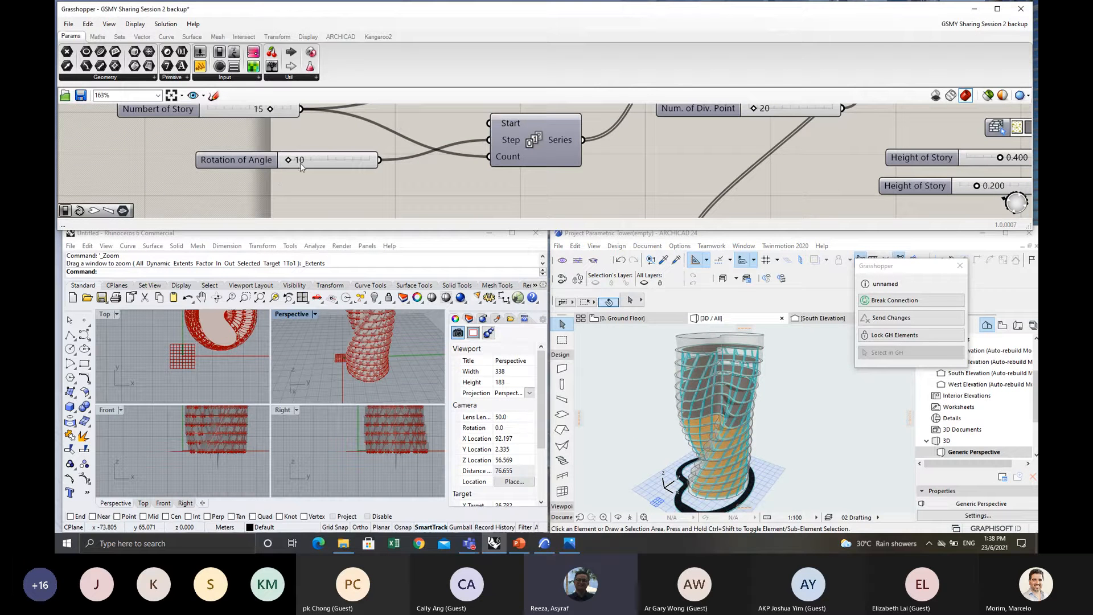
{"action": "left_click", "coordinate": [301, 162]}
{"action": "double_click", "coordinate": [302, 162]}
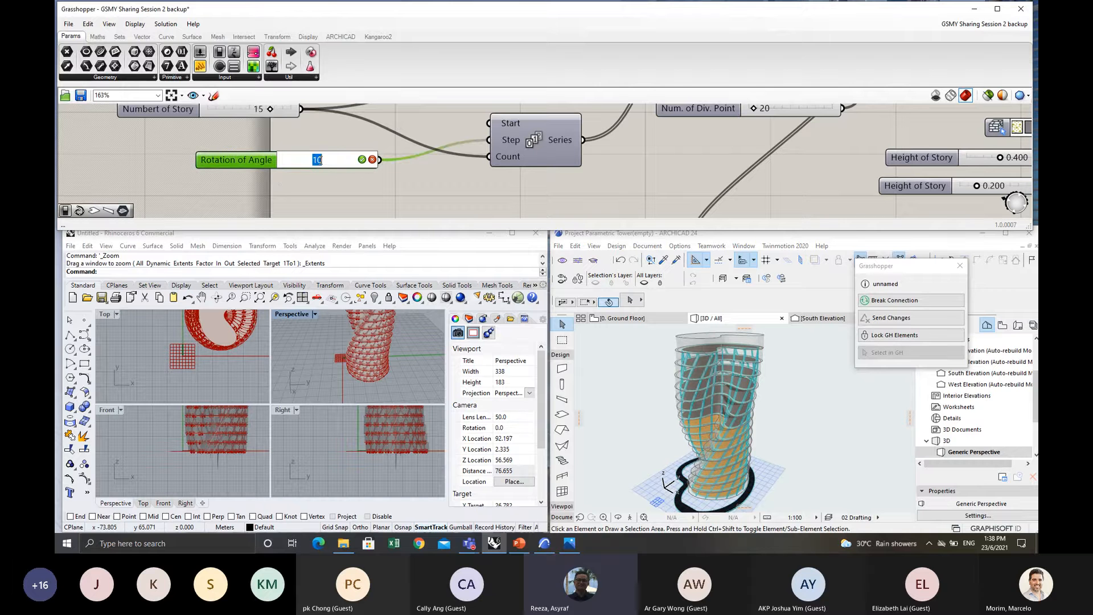
{"action": "left_click", "coordinate": [361, 161]}
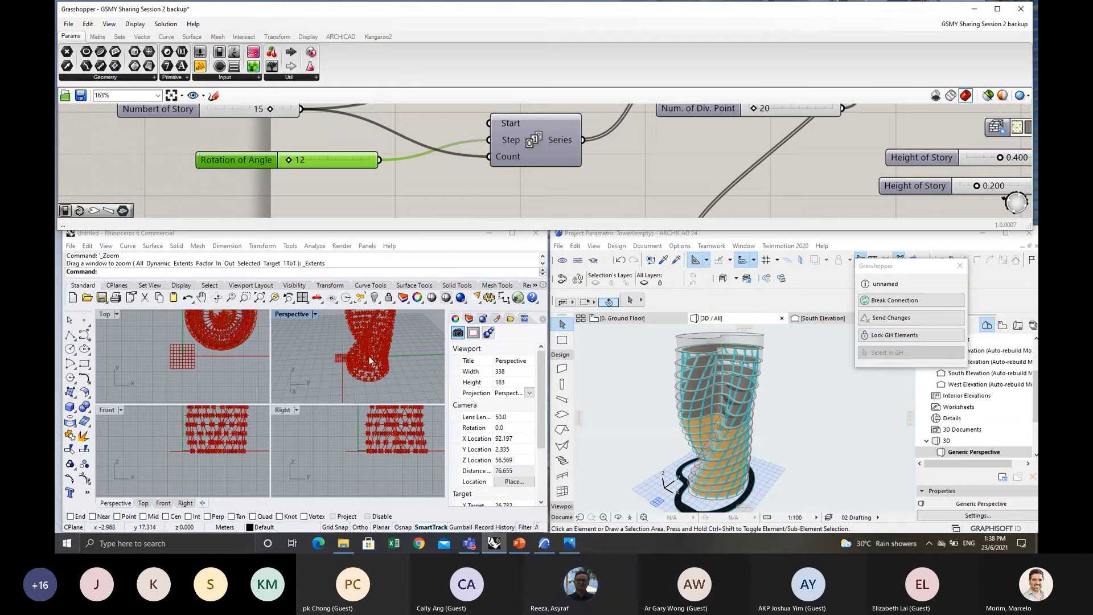
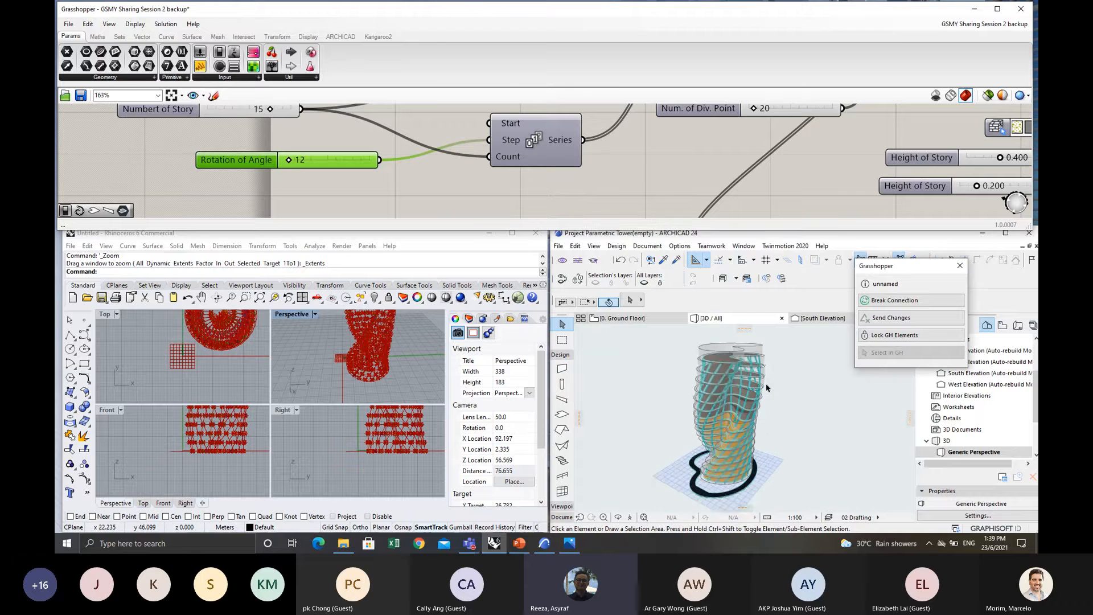
{"action": "middle_click_drag", "start_coordinate": [798, 380], "coordinate": [736, 409], "text": "shift"}
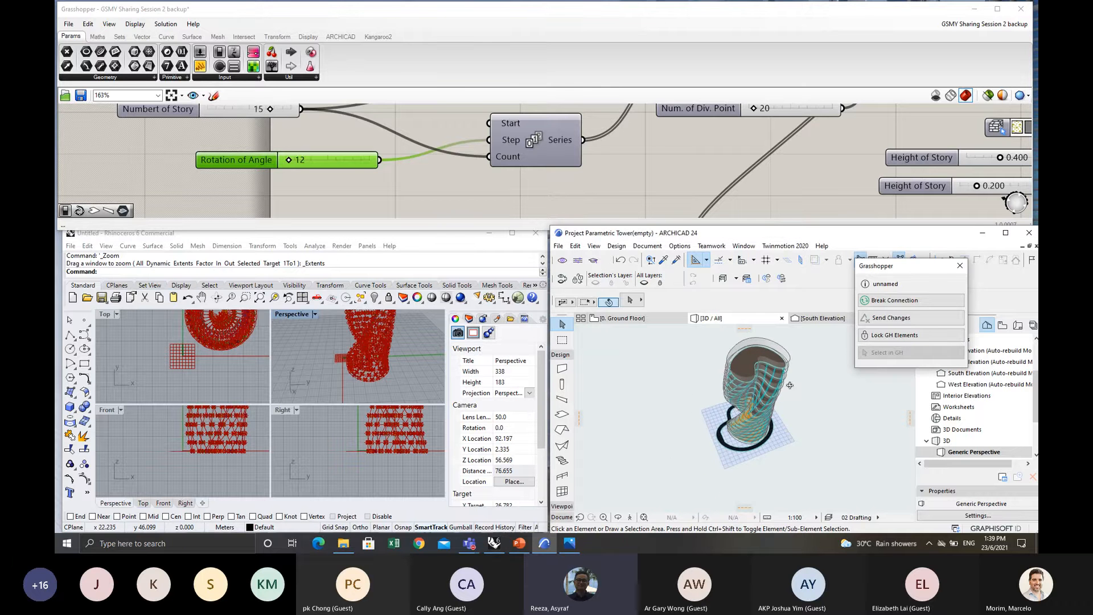
{"action": "middle_click_drag", "start_coordinate": [790, 386], "coordinate": [732, 399]}
{"action": "scroll", "coordinate": [731, 399], "scroll_direction": "up", "scroll_amount": 2}
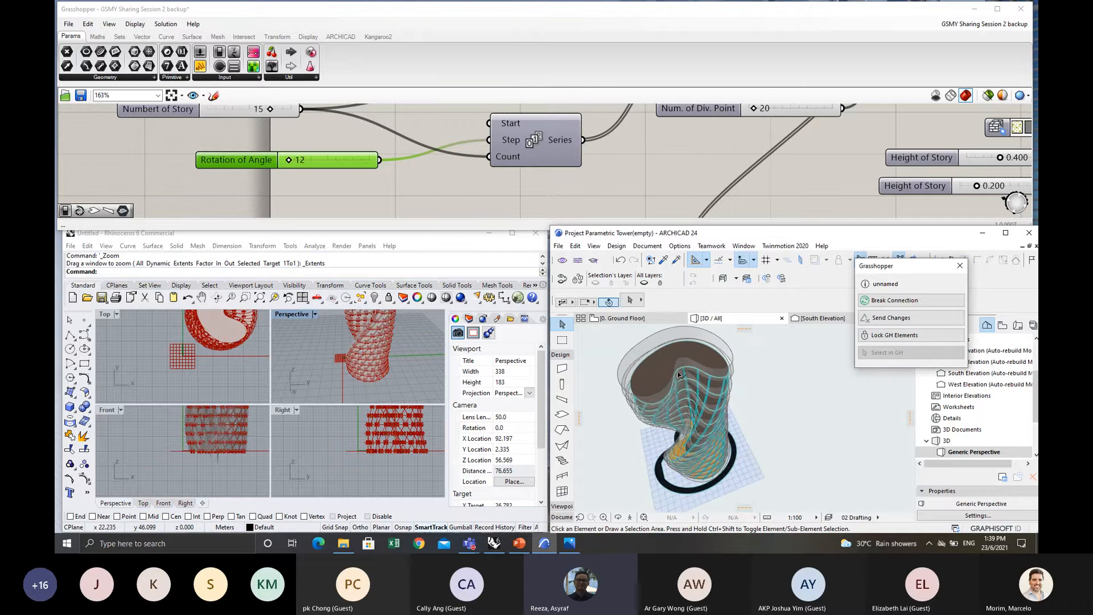
On the Ground Floor plan, stretch the inward notch node of the tower's base spline outward so the outline forms a rounded loop.
{"action": "middle_click_drag", "start_coordinate": [707, 391], "coordinate": [746, 426], "text": "shift"}
{"action": "scroll", "coordinate": [705, 446], "scroll_direction": "up", "scroll_amount": 2}
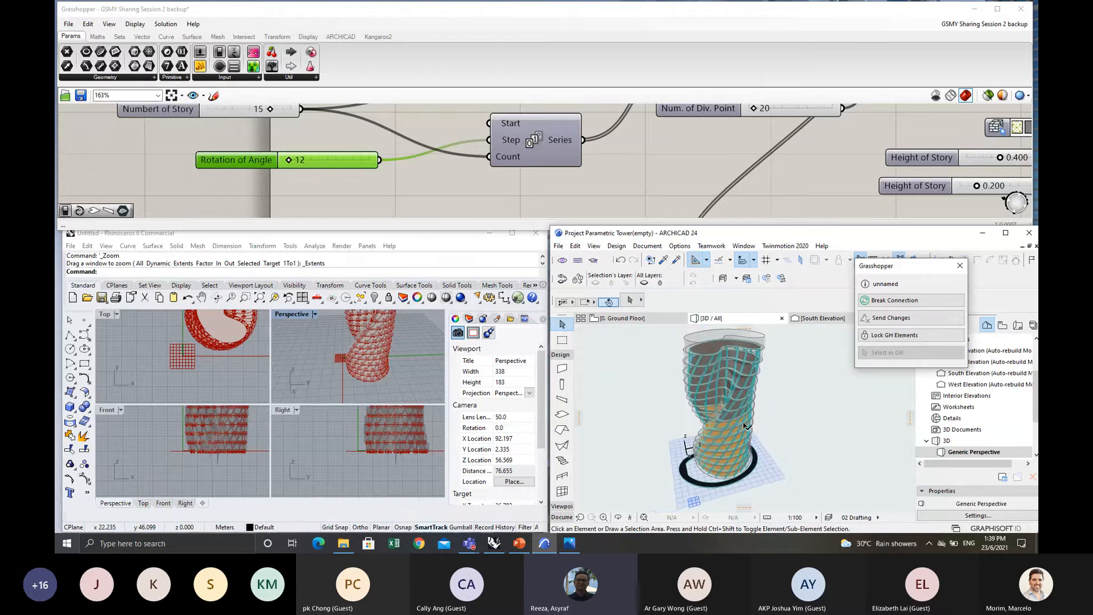
{"action": "key", "text": "F2"}
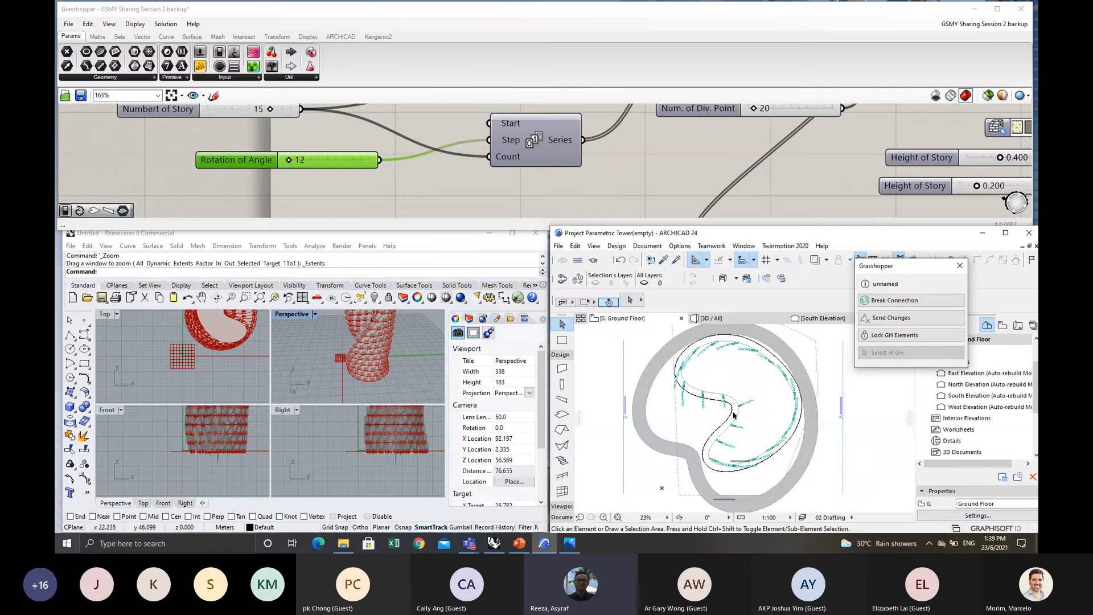
{"action": "scroll", "coordinate": [733, 418], "scroll_direction": "up", "scroll_amount": 5}
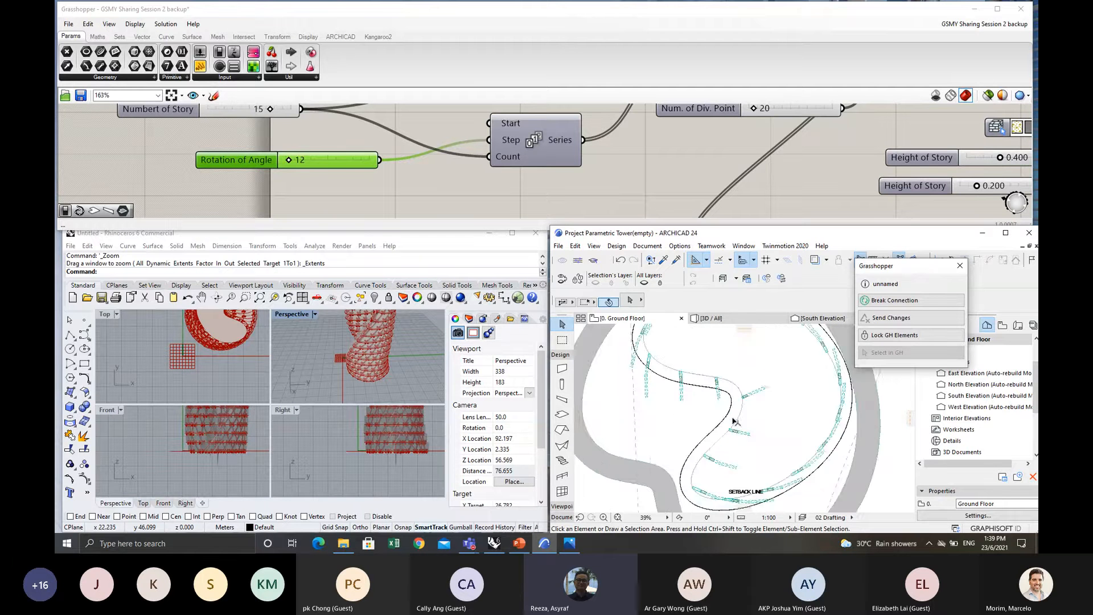
{"action": "left_click", "coordinate": [749, 392]}
{"action": "scroll", "coordinate": [745, 399], "scroll_direction": "down", "scroll_amount": 5}
{"action": "scroll", "coordinate": [746, 400], "scroll_direction": "up", "scroll_amount": 3}
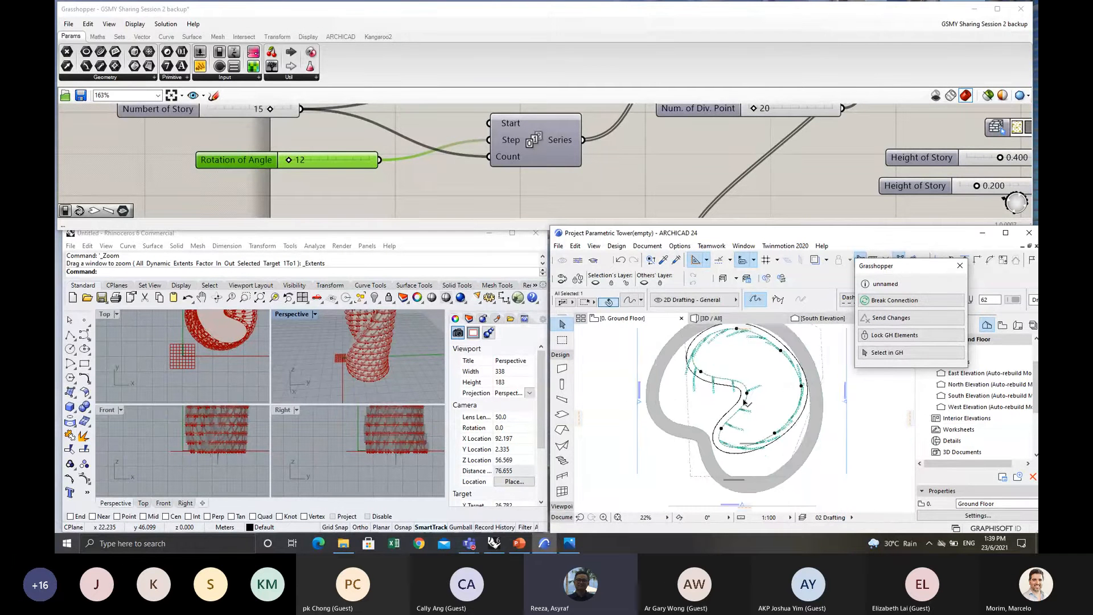
{"action": "left_click", "coordinate": [747, 392]}
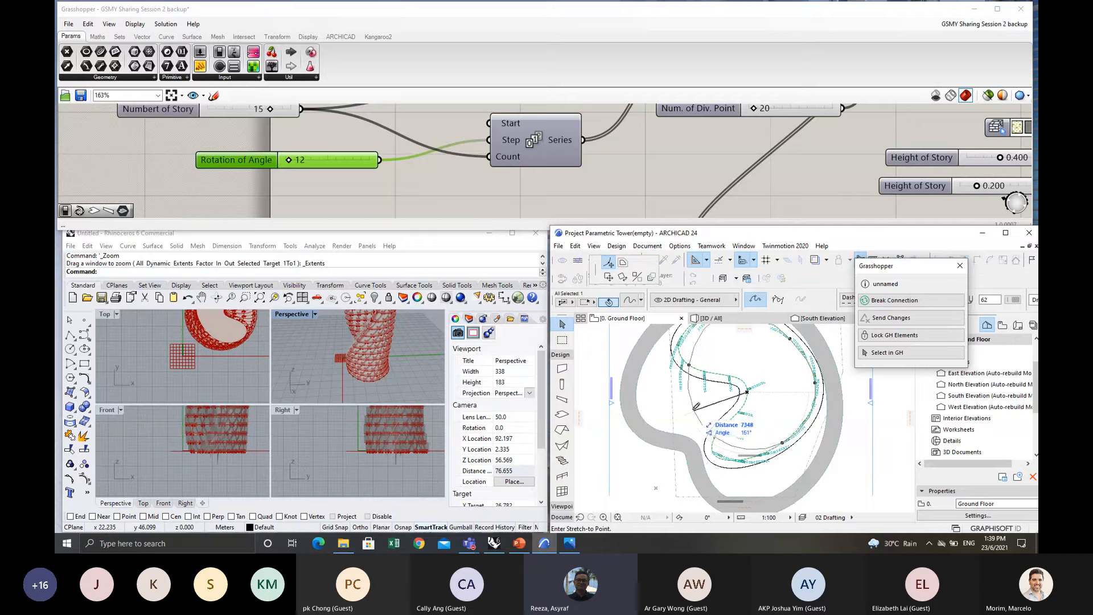
{"action": "left_click", "coordinate": [689, 409]}
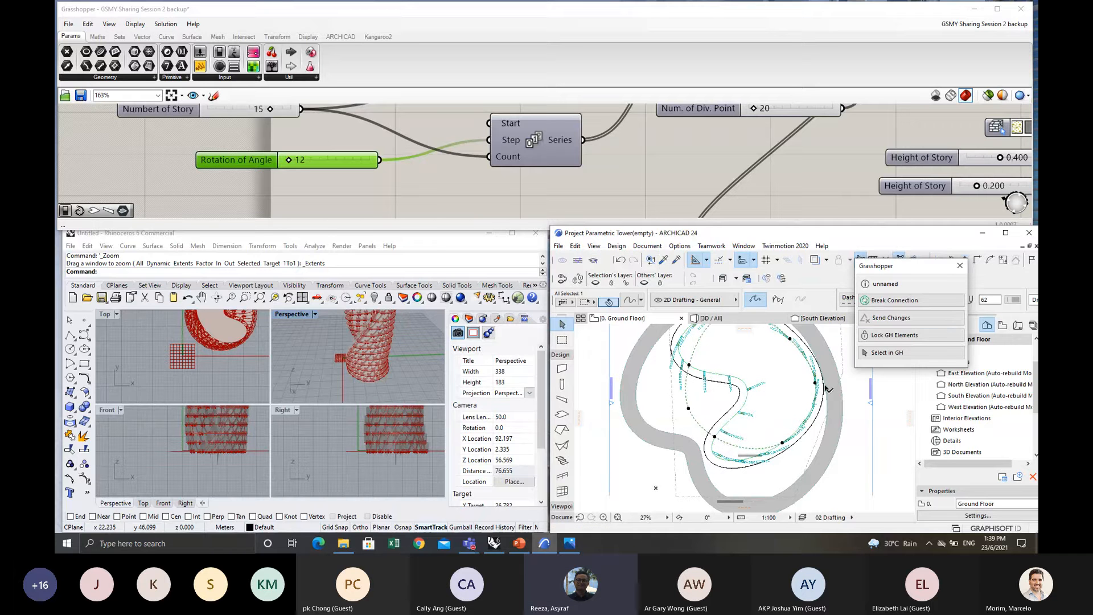
Send the reshaped base spline to Grasshopper and accept the element changes on unseen stories.
{"action": "left_click", "coordinate": [891, 318]}
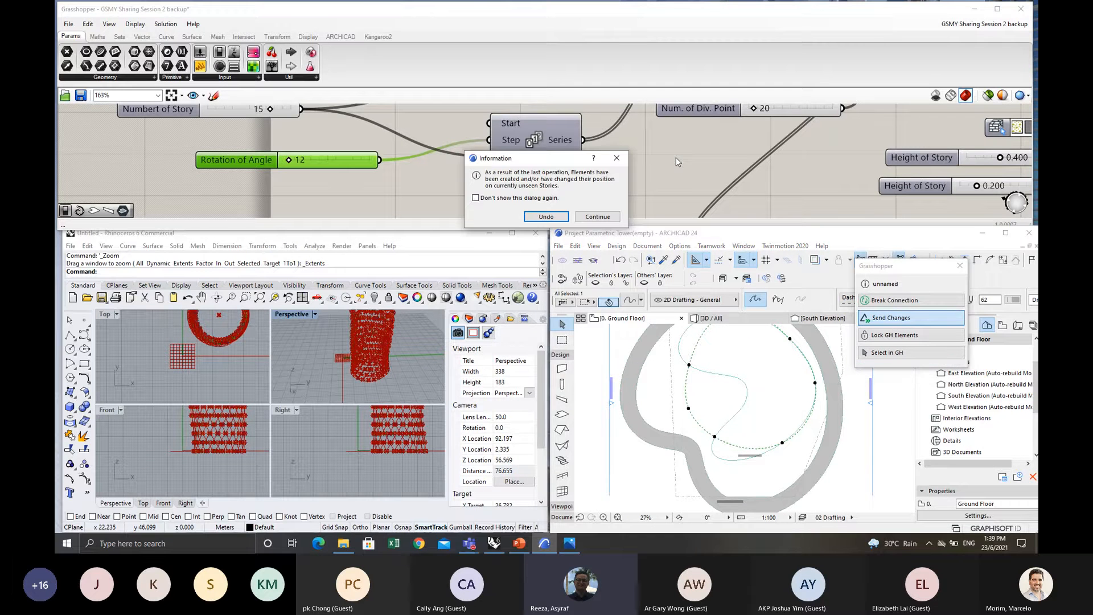
{"action": "left_click", "coordinate": [597, 216]}
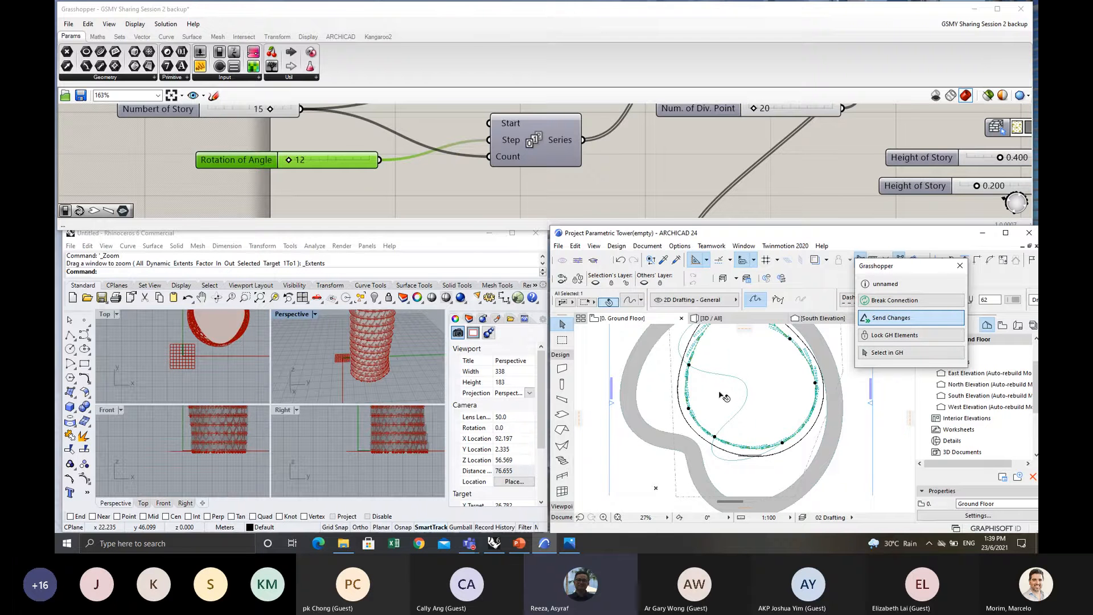
{"action": "scroll", "coordinate": [713, 400], "scroll_direction": "down", "scroll_amount": 2}
{"action": "middle_click_drag", "start_coordinate": [713, 400], "coordinate": [655, 415]}
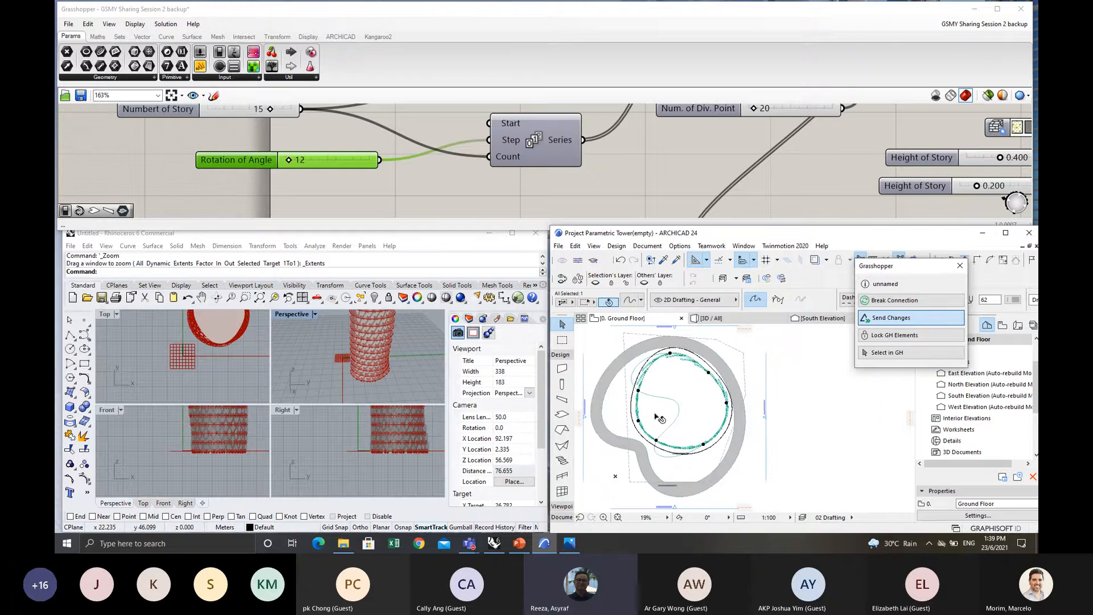
{"action": "scroll", "coordinate": [664, 400], "scroll_direction": "up", "scroll_amount": 2}
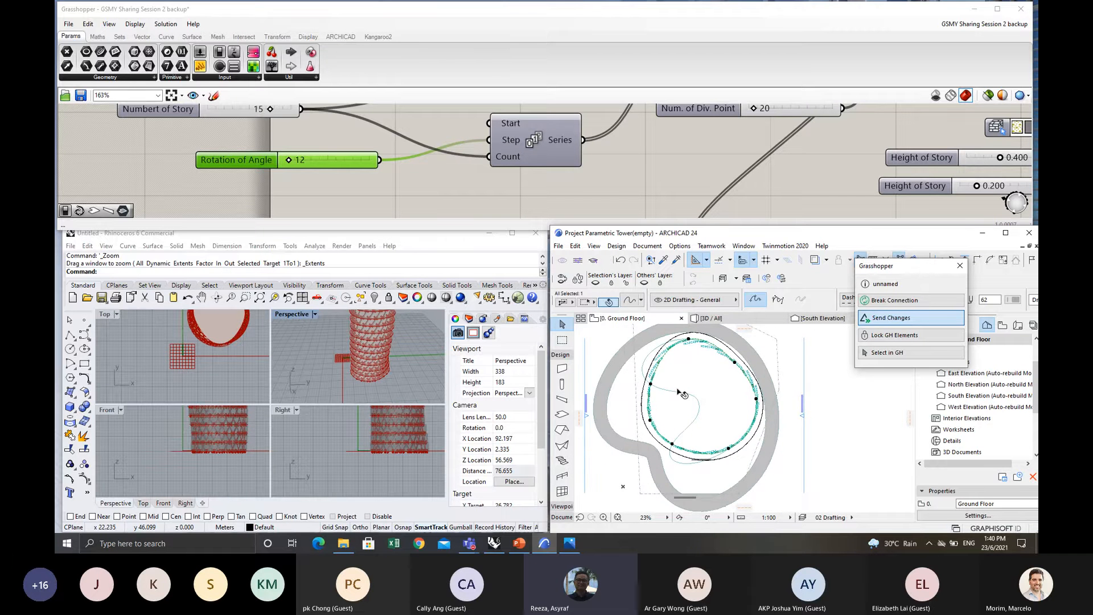
{"action": "scroll", "coordinate": [702, 408], "scroll_direction": "down", "scroll_amount": 1}
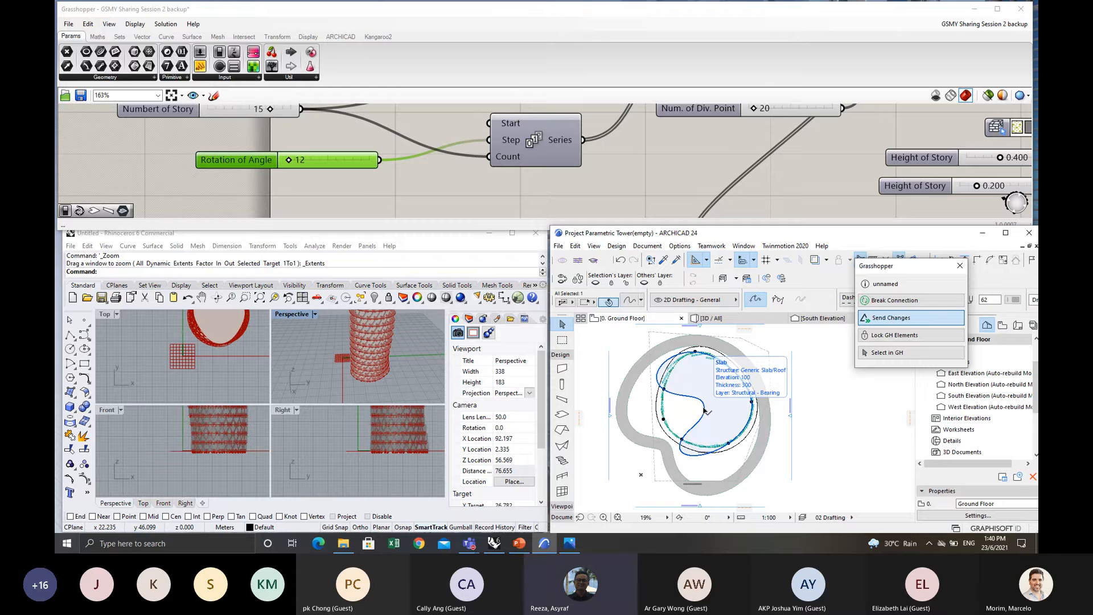
Examine the regenerated tower in 3D, comparing its lattice beams with the orange slabs and the Grasshopper definition.
{"action": "left_click", "coordinate": [719, 319]}
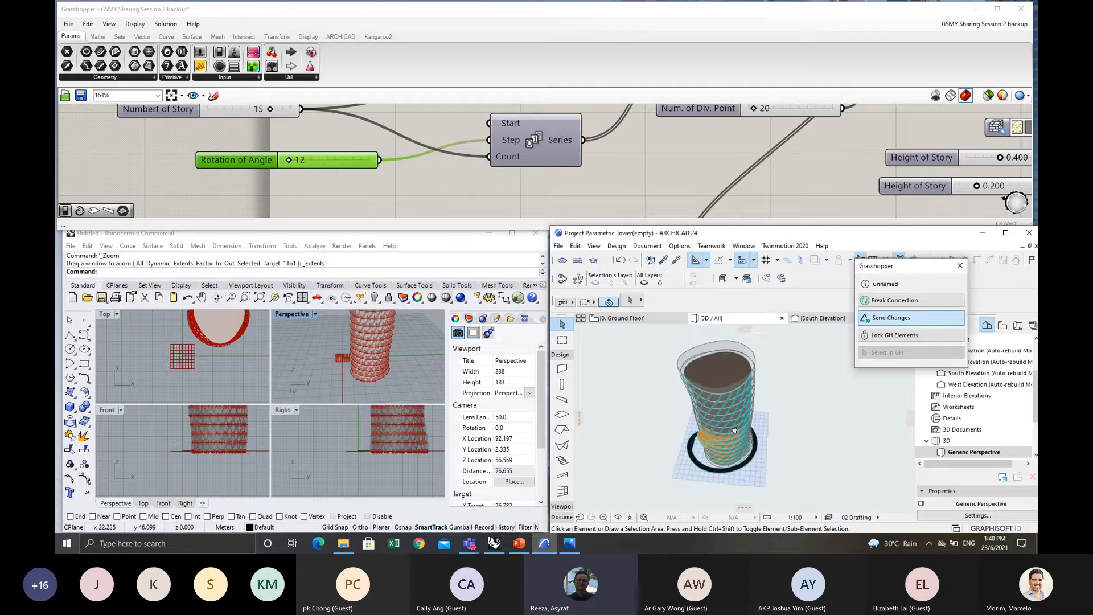
{"action": "middle_click_drag", "start_coordinate": [734, 431], "coordinate": [802, 398], "text": "shift"}
{"action": "scroll", "coordinate": [800, 398], "scroll_direction": "up", "scroll_amount": 1}
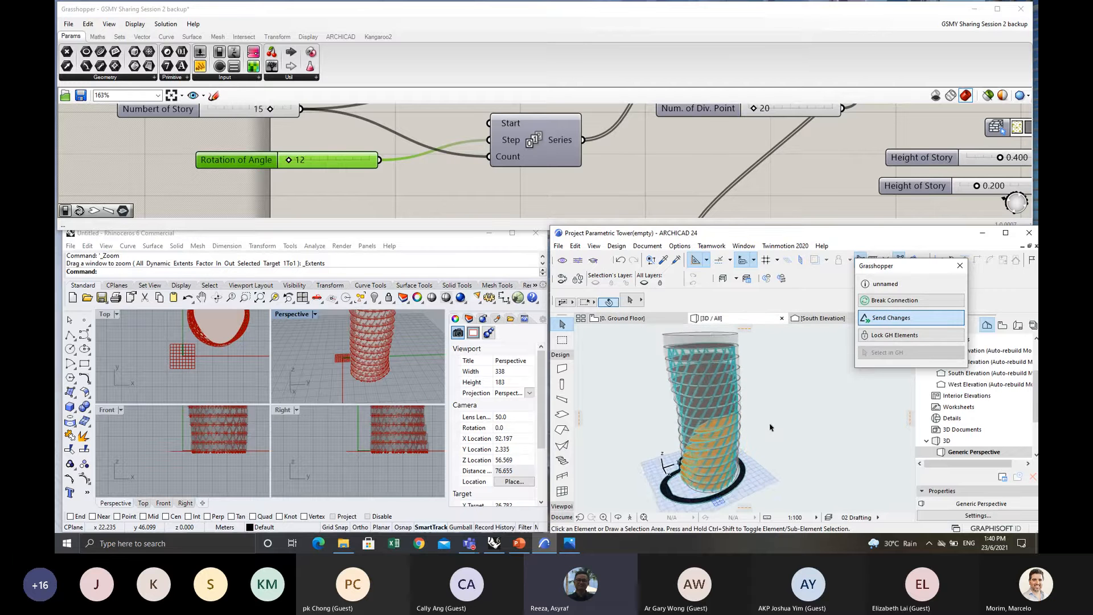
{"action": "scroll", "coordinate": [770, 428], "scroll_direction": "up", "scroll_amount": 2}
{"action": "middle_click_drag", "start_coordinate": [764, 436], "coordinate": [735, 407], "text": "shift"}
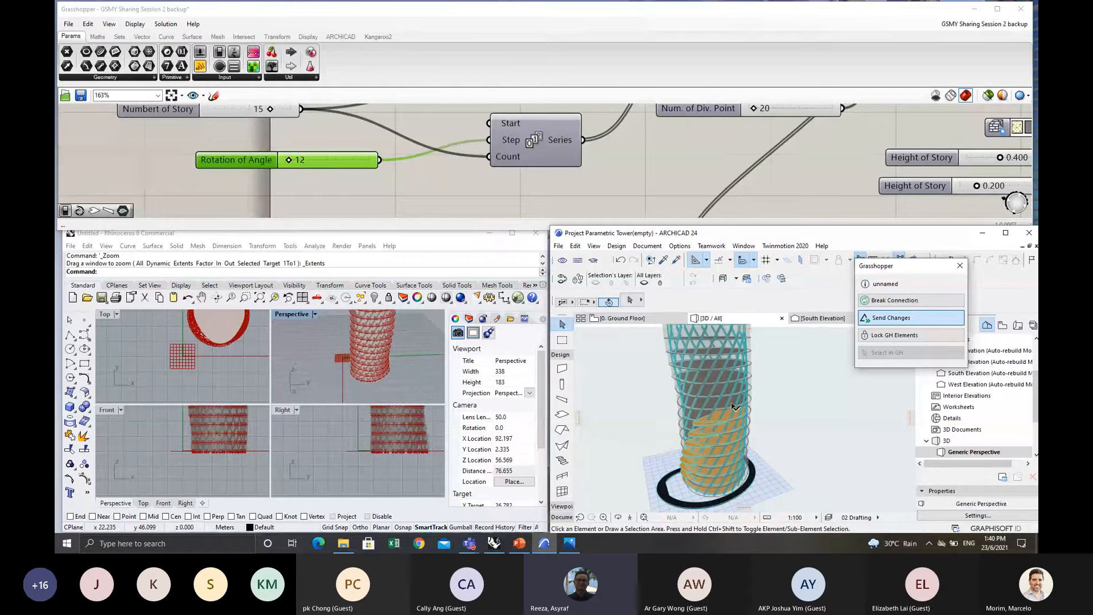
{"action": "scroll", "coordinate": [576, 166], "scroll_direction": "down", "scroll_amount": 2}
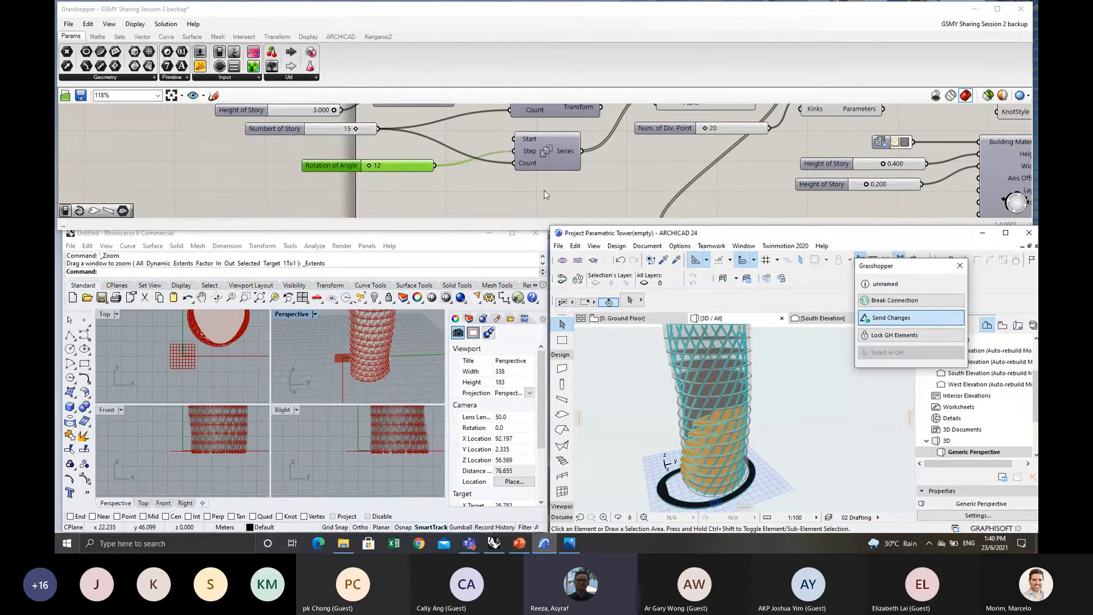
{"action": "scroll", "coordinate": [544, 195], "scroll_direction": "down", "scroll_amount": 2}
{"action": "middle_click", "coordinate": [510, 169]}
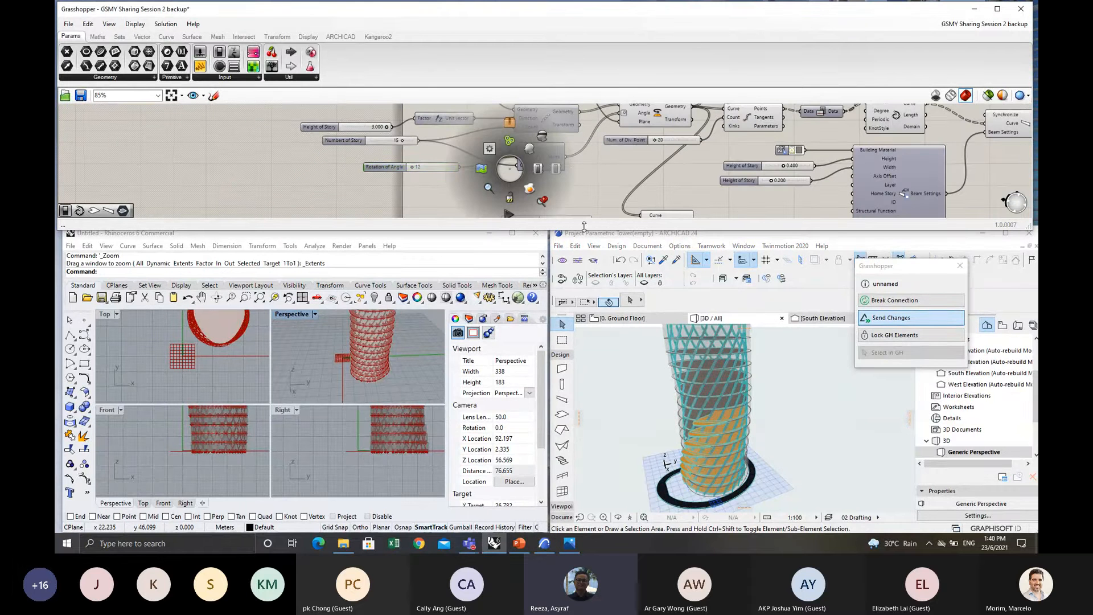
{"action": "scroll", "coordinate": [654, 443], "scroll_direction": "up", "scroll_amount": 1}
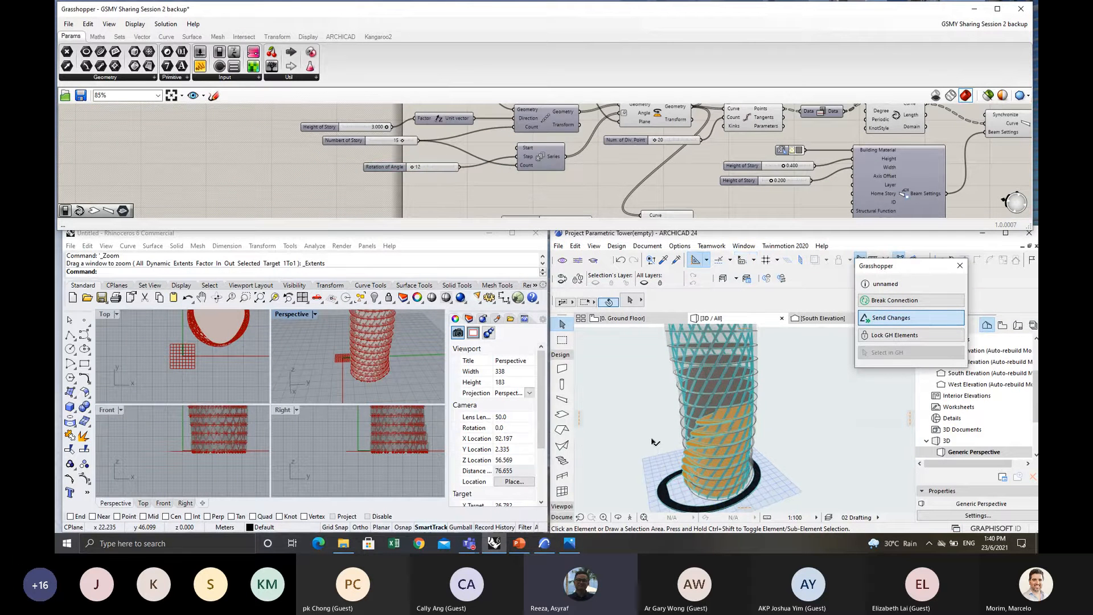
{"action": "middle_click_drag", "start_coordinate": [654, 444], "coordinate": [663, 451]}
Inspect the old slab outline against the reshaped base spline on the Ground Floor plan.
{"action": "key", "text": "F2"}
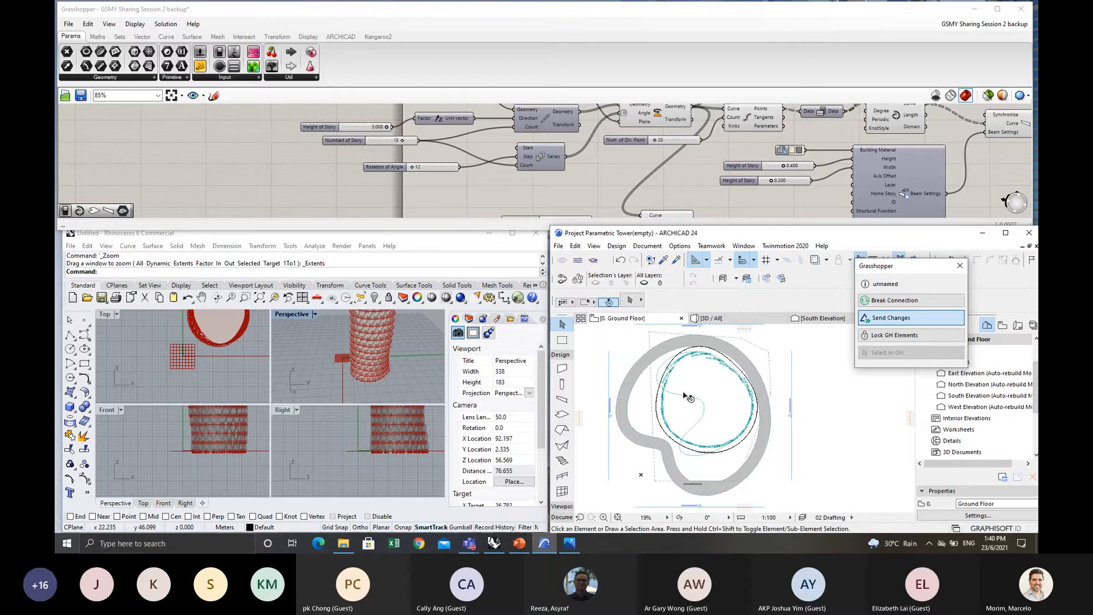
{"action": "left_click", "coordinate": [656, 373]}
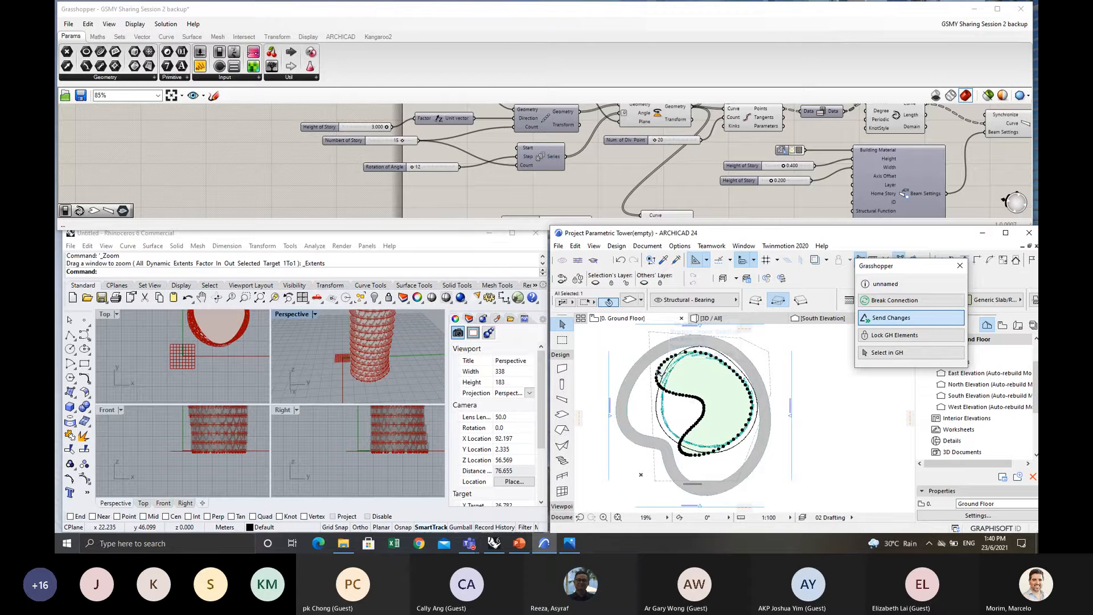
{"action": "scroll", "coordinate": [693, 400], "scroll_direction": "up", "scroll_amount": 3}
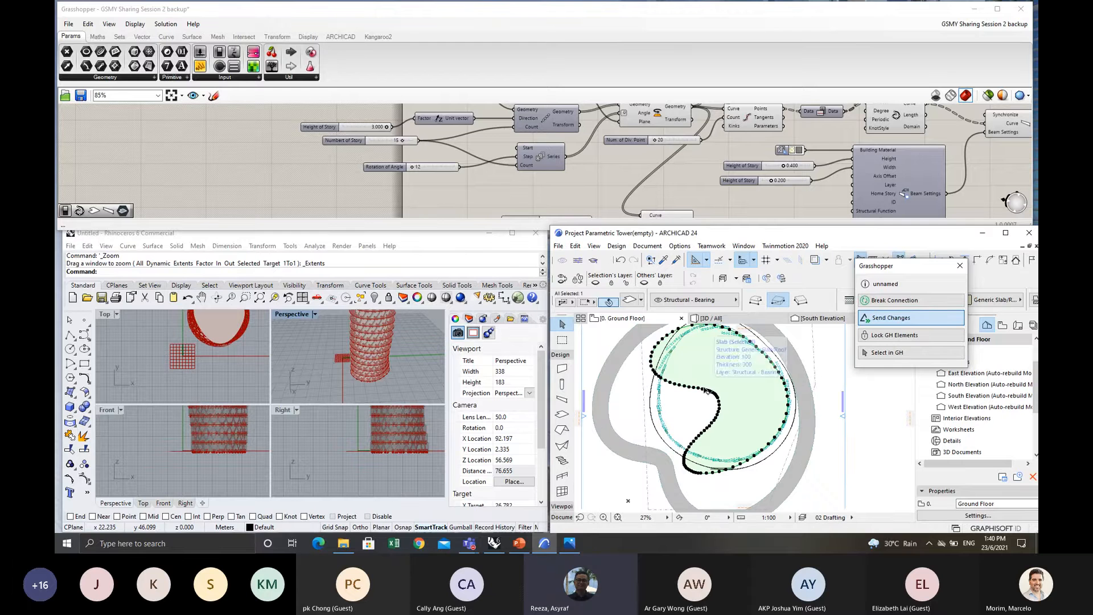
{"action": "middle_click_drag", "start_coordinate": [679, 370], "coordinate": [682, 369]}
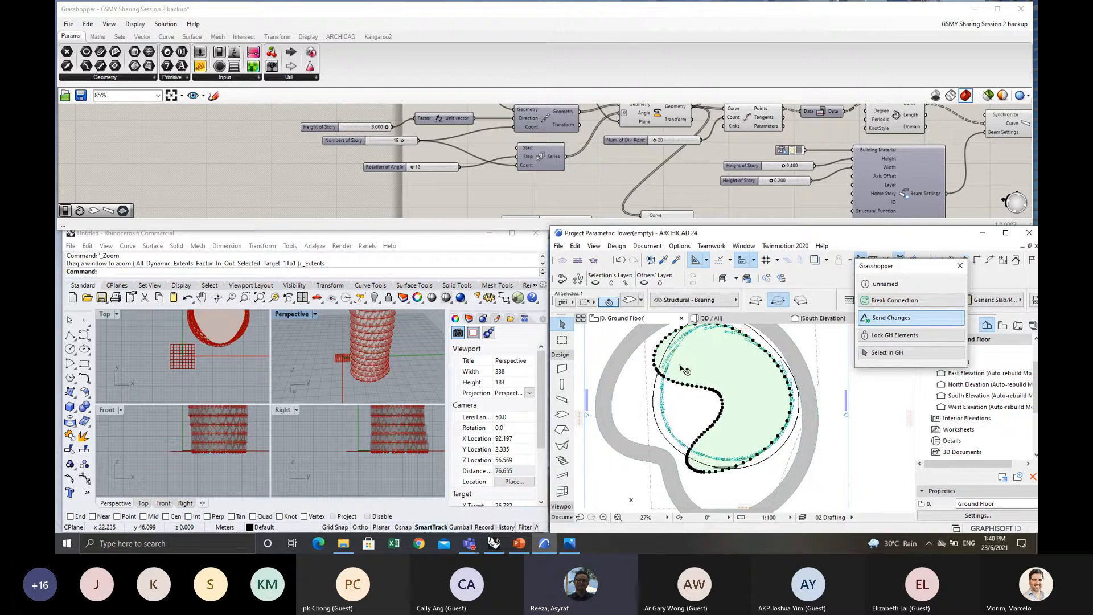
{"action": "key", "text": "Escape"}
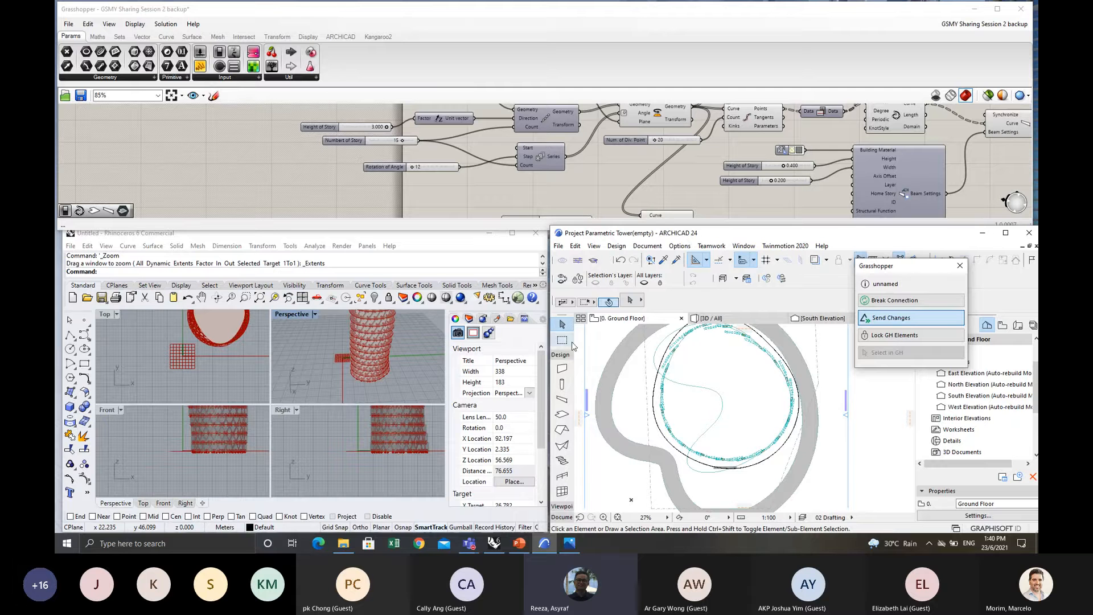
{"action": "scroll", "coordinate": [649, 370], "scroll_direction": "down", "scroll_amount": 1}
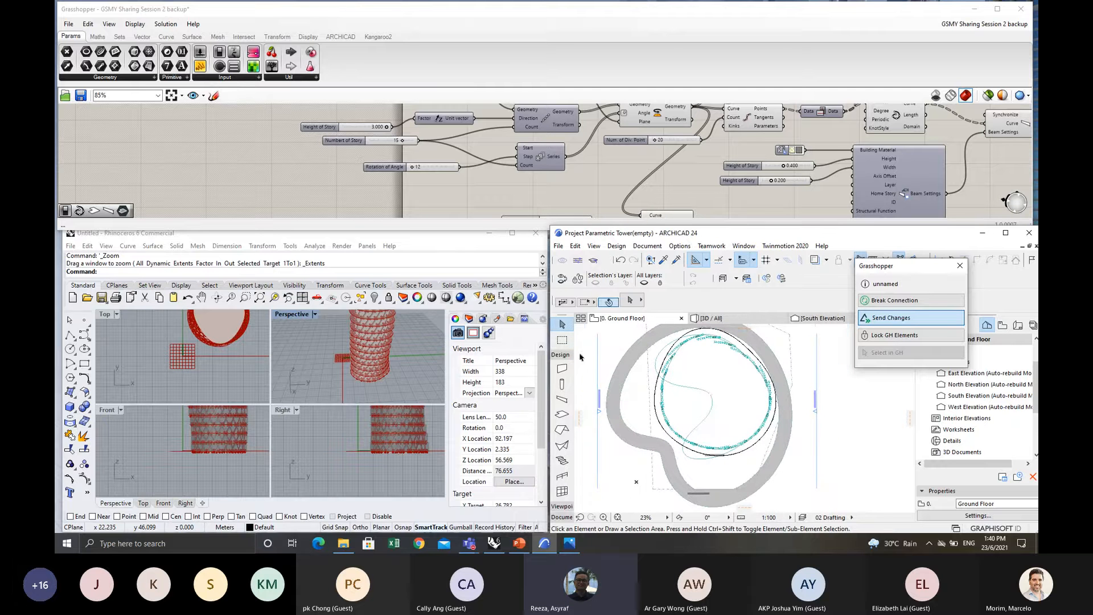
{"action": "left_click", "coordinate": [685, 378]}
{"action": "key", "text": "Escape"}
{"action": "left_click", "coordinate": [657, 365]}
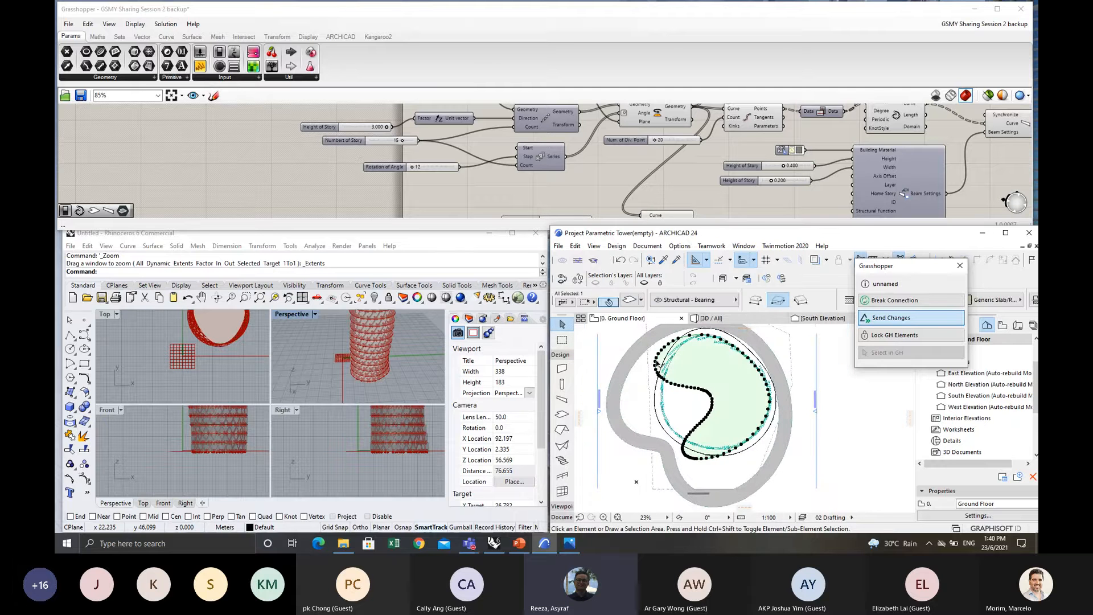
{"action": "key", "text": "Escape"}
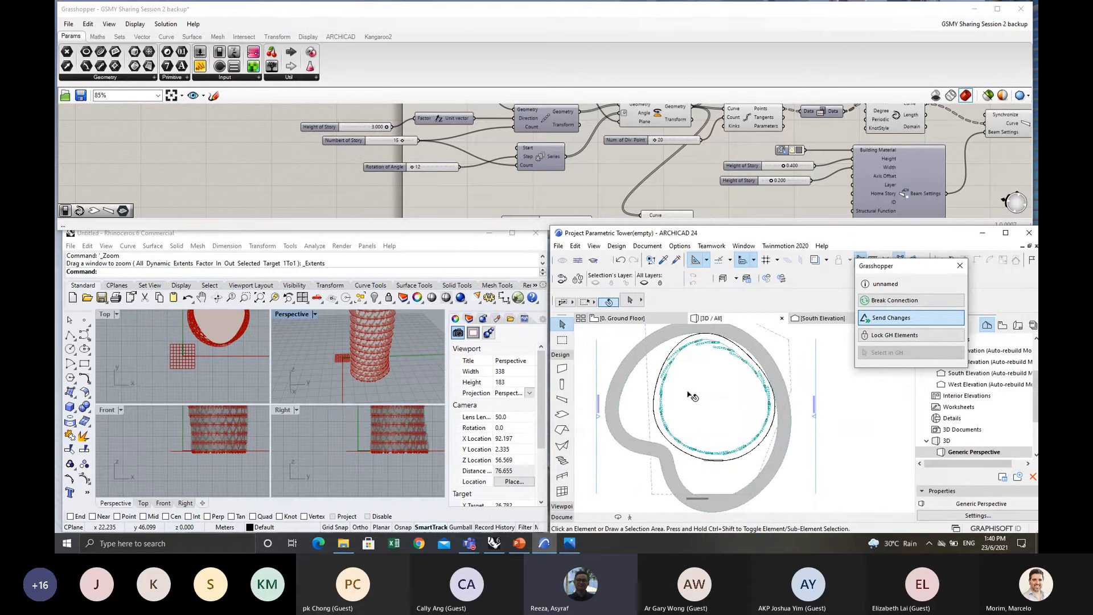
Open Find & Select in the 3D view and transfer the element type from one of the tower's orange slabs as criterion.
{"action": "key", "text": "F3"}
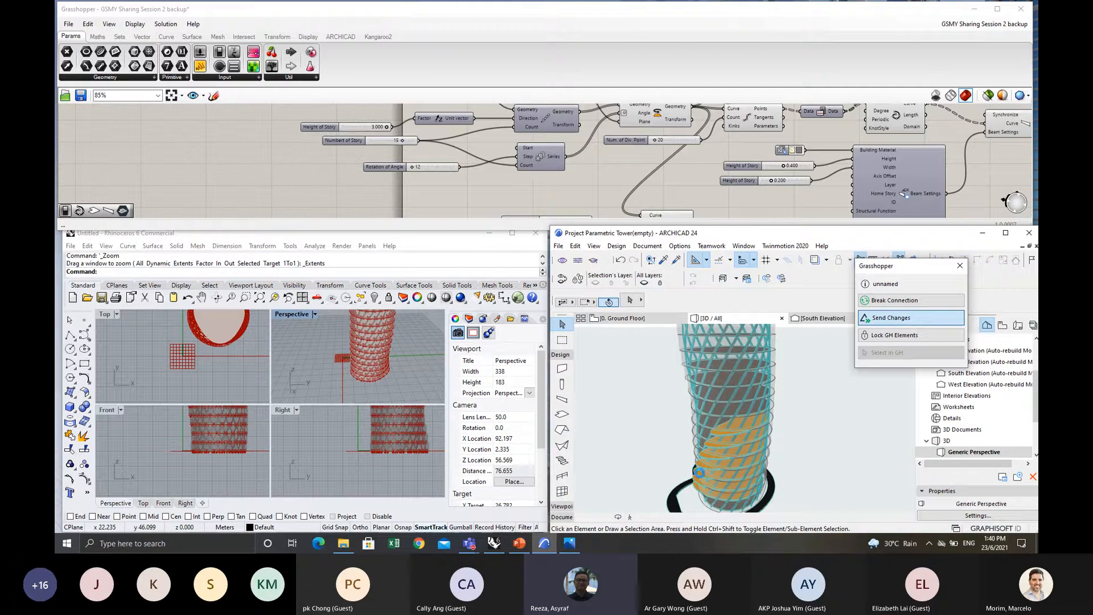
{"action": "middle_click_drag", "start_coordinate": [698, 473], "coordinate": [701, 477], "text": "shift"}
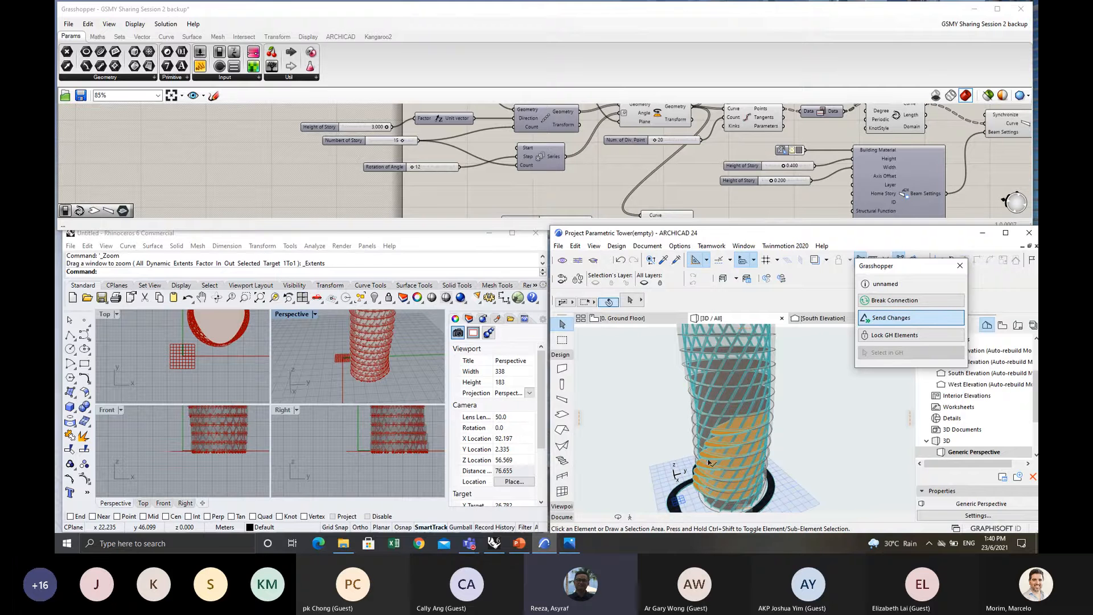
{"action": "key", "text": "ctrl+f"}
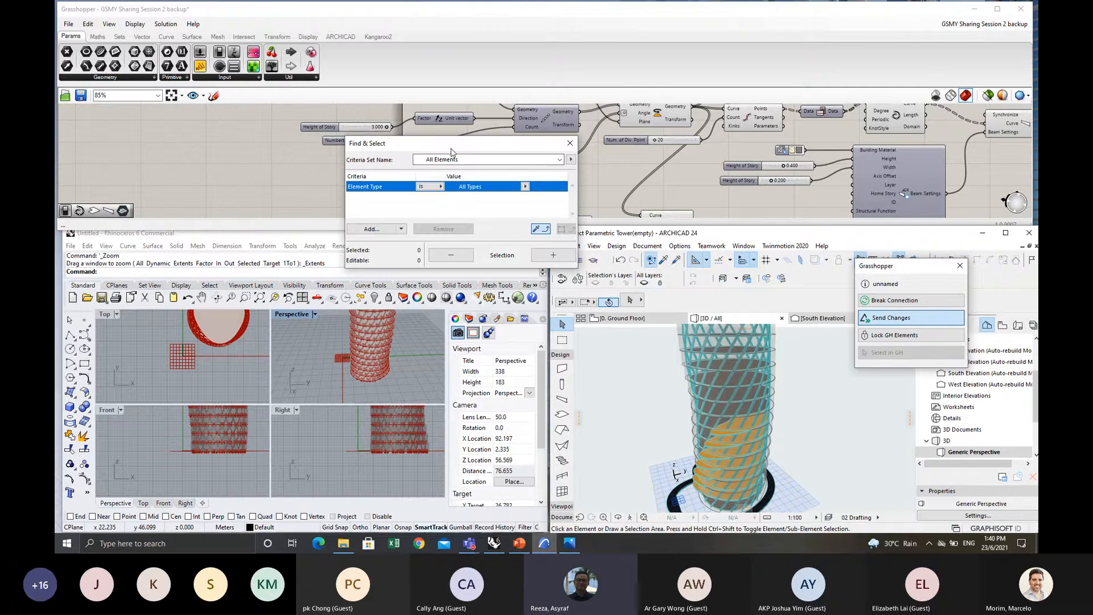
{"action": "left_click_drag", "start_coordinate": [451, 152], "coordinate": [885, 228]}
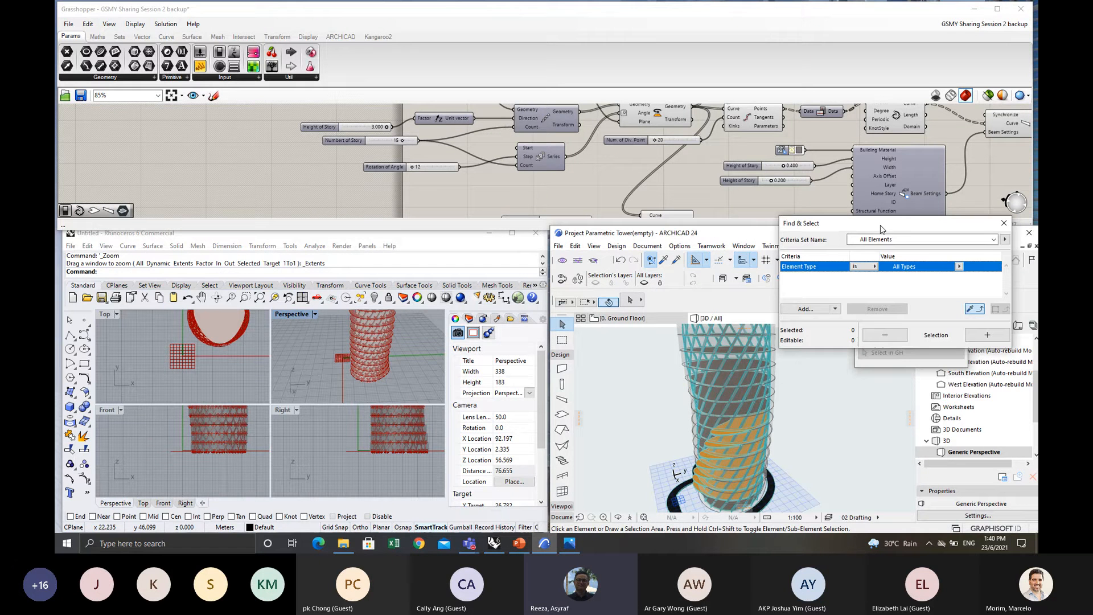
{"action": "left_click", "coordinate": [706, 460]}
{"action": "left_click", "coordinate": [974, 306]}
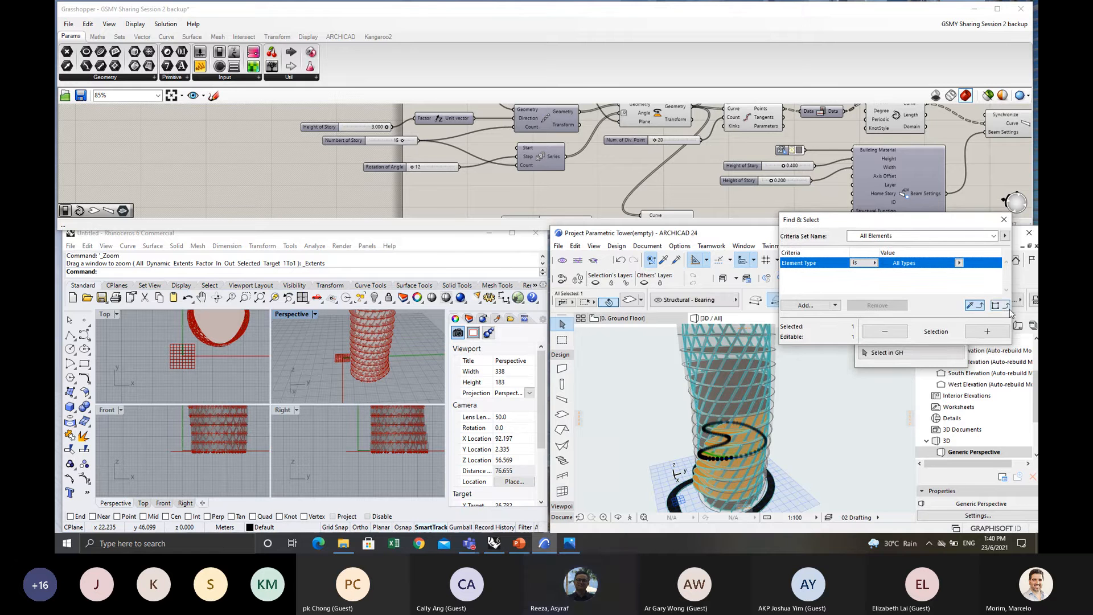
Add a Thickness criterion of 300 to the slab search, then select and delete all matching slabs in the tower.
{"action": "left_click", "coordinate": [811, 306]}
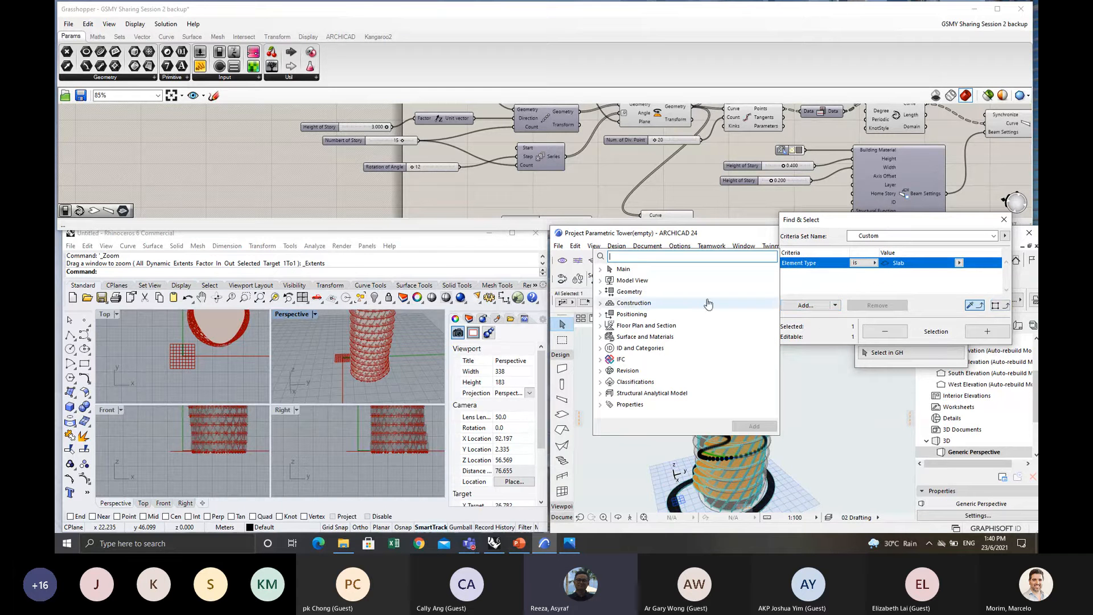
{"action": "left_click", "coordinate": [602, 293]}
{"action": "left_click", "coordinate": [633, 336]}
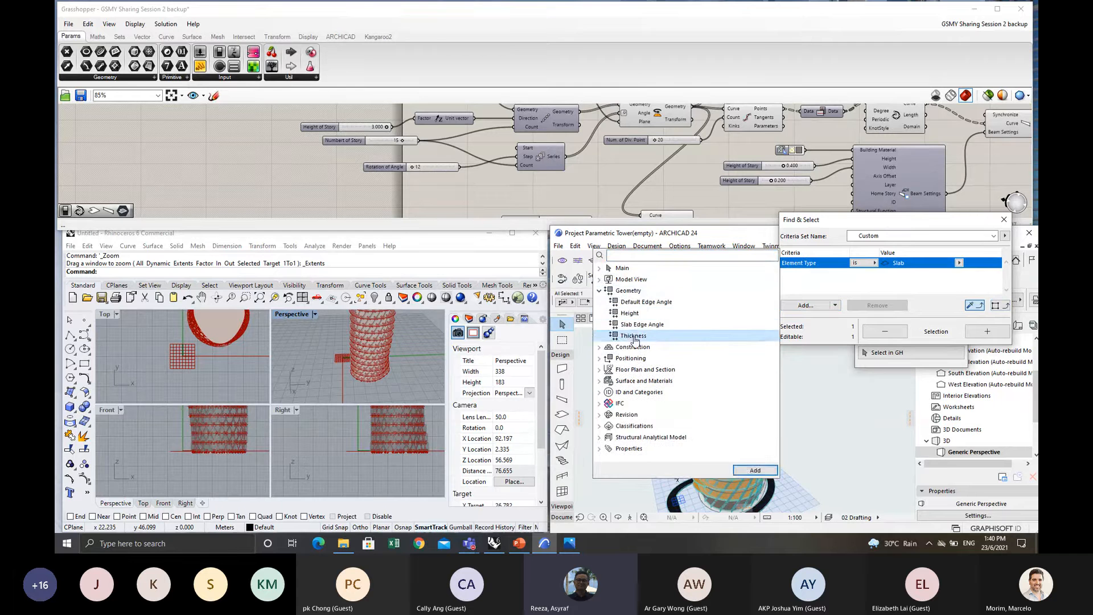
{"action": "left_click", "coordinate": [753, 471]}
{"action": "left_click", "coordinate": [987, 331]}
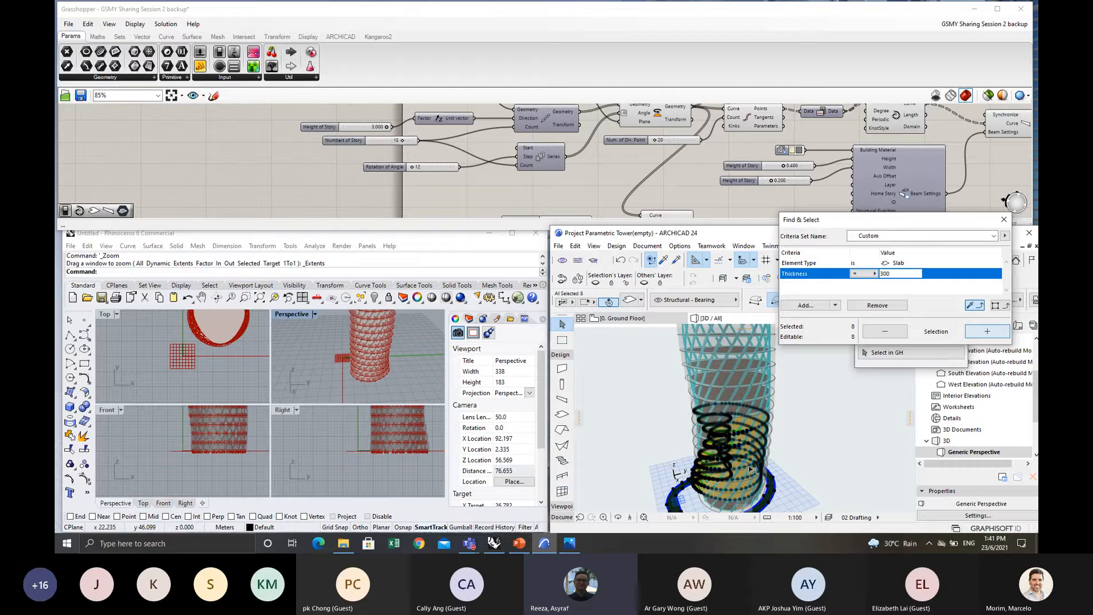
{"action": "key", "text": "Delete"}
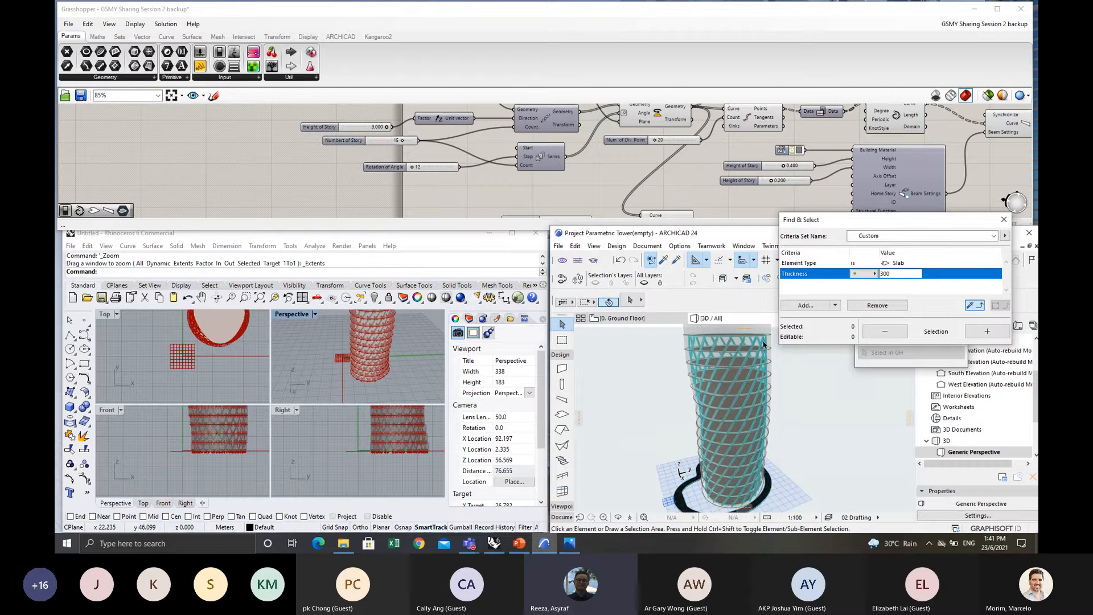
{"action": "left_click_drag", "start_coordinate": [971, 222], "coordinate": [928, 286]}
{"action": "left_click", "coordinate": [938, 285]}
Return to the Ground Floor plan and examine the free space beside the tower's base and the Grasshopper definition's input parameters.
{"action": "middle_click_drag", "start_coordinate": [679, 434], "coordinate": [640, 416]}
{"action": "key", "text": "F2"}
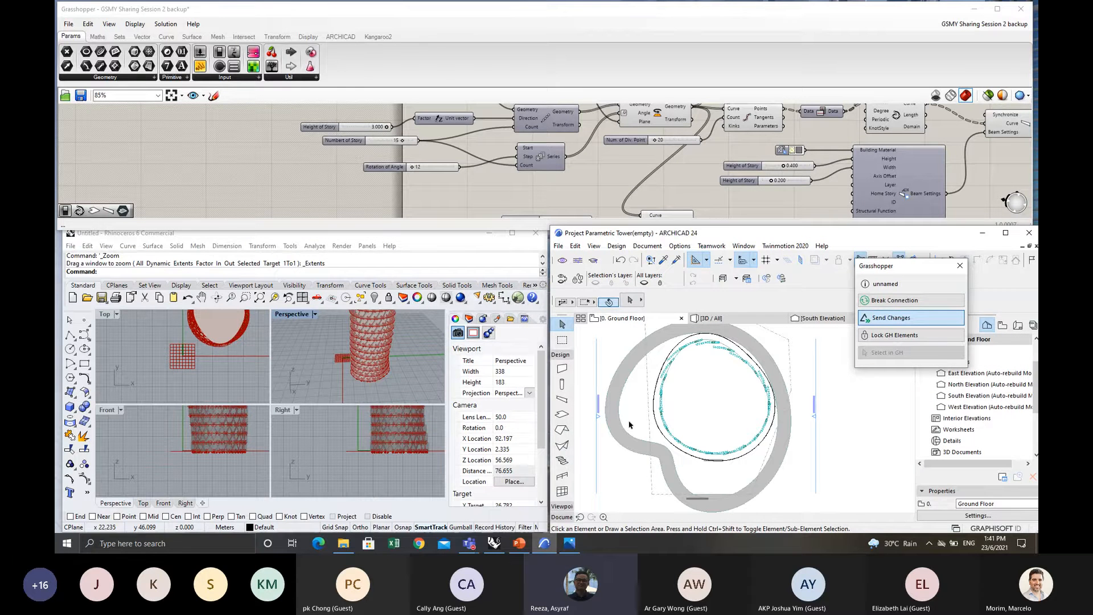
{"action": "scroll", "coordinate": [458, 159], "scroll_direction": "down", "scroll_amount": 3}
{"action": "middle_click", "coordinate": [429, 158]}
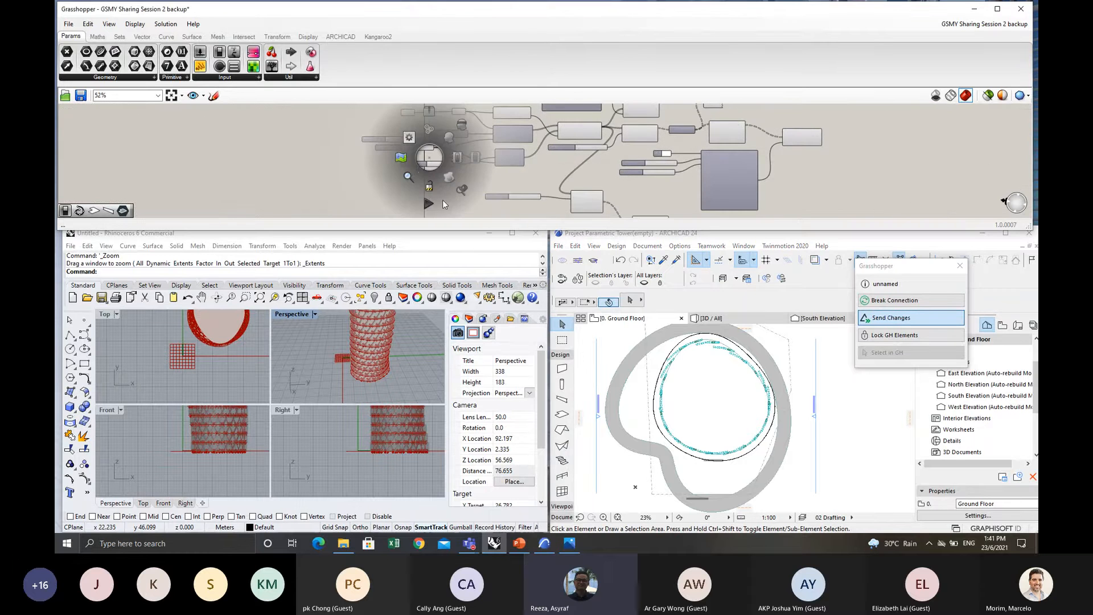
{"action": "scroll", "coordinate": [415, 126], "scroll_direction": "up", "scroll_amount": 5}
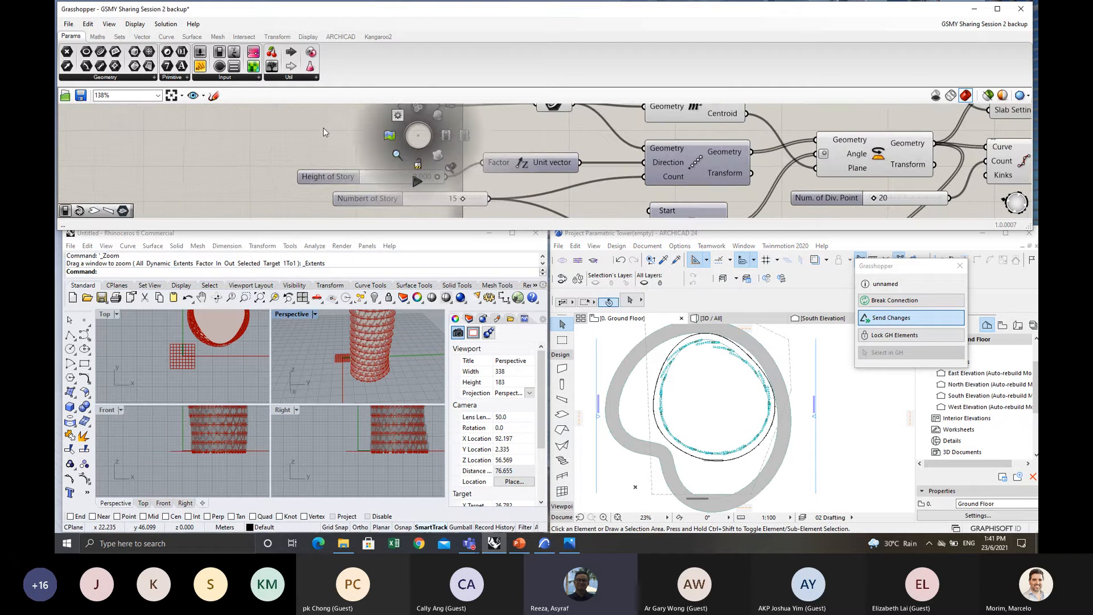
{"action": "left_click", "coordinate": [846, 416]}
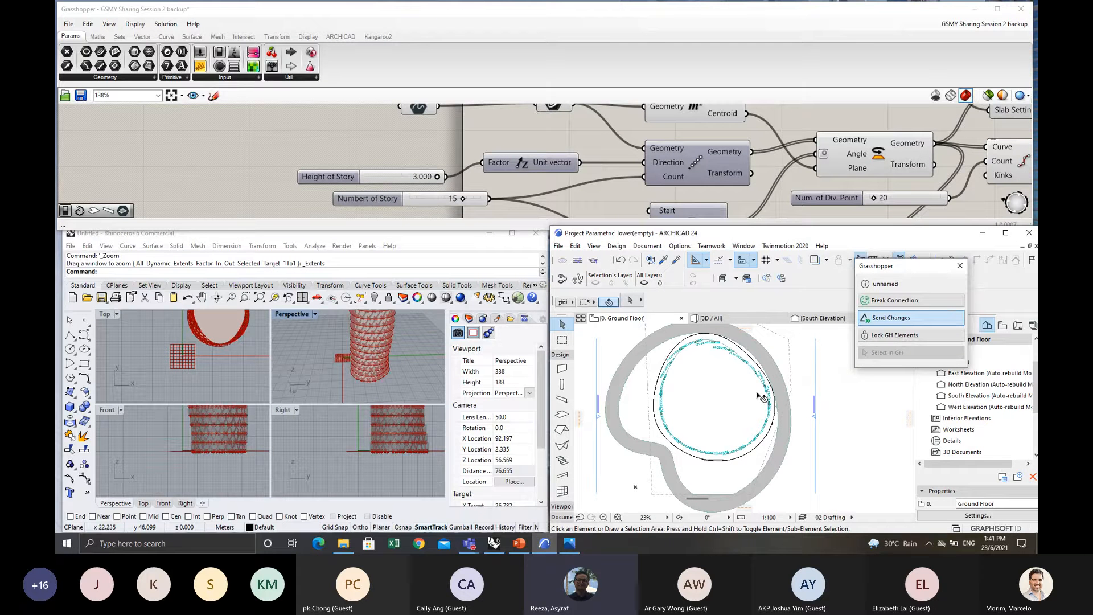
{"action": "scroll", "coordinate": [762, 397], "scroll_direction": "down", "scroll_amount": 2}
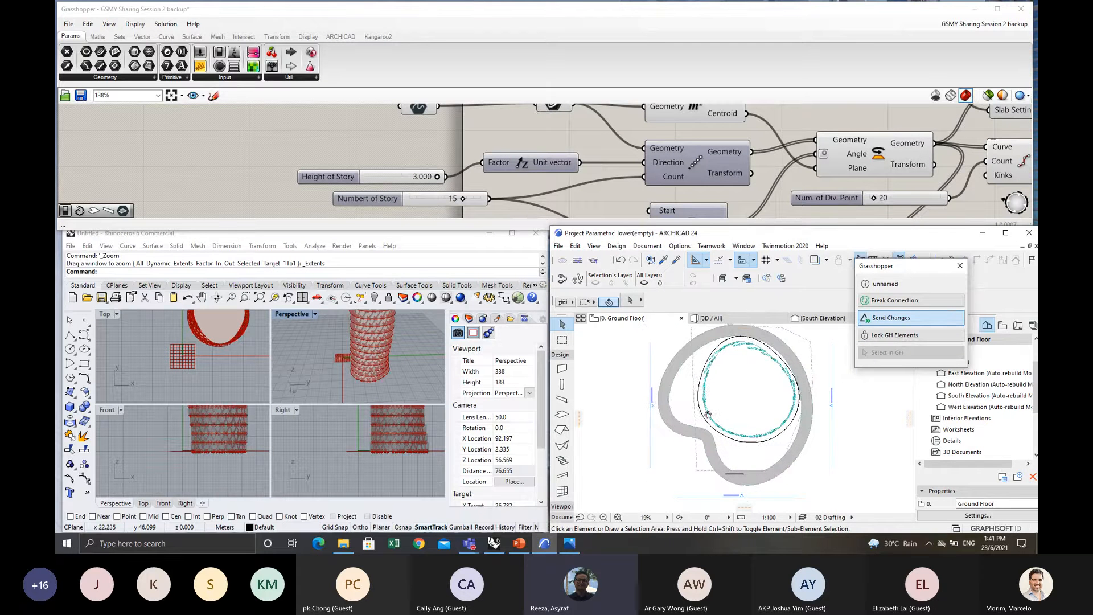
{"action": "left_click", "coordinate": [560, 355]}
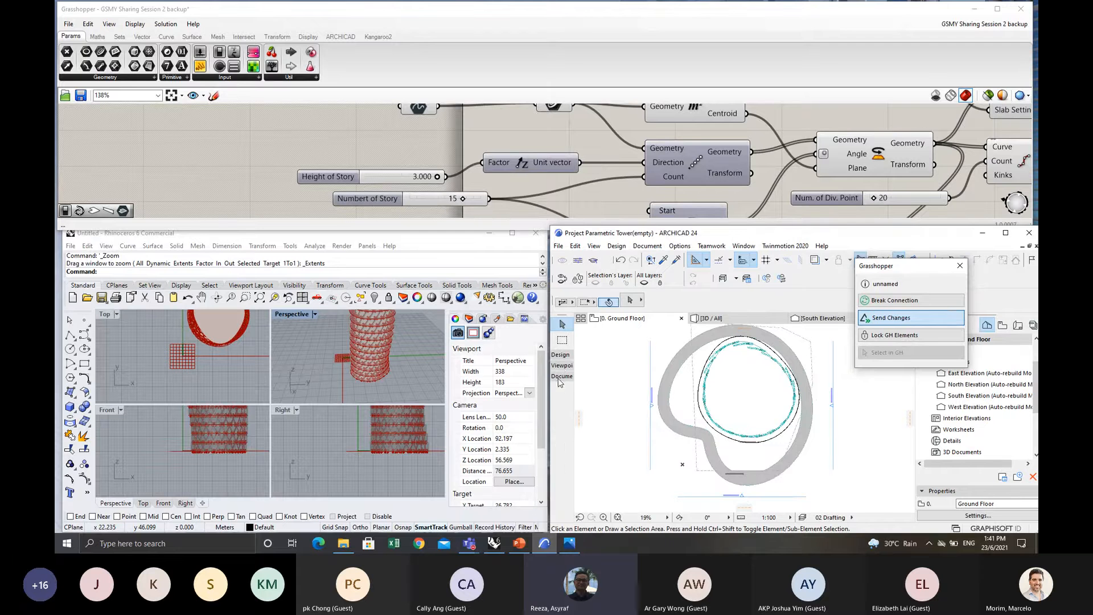
{"action": "left_click", "coordinate": [560, 376]}
{"action": "left_click", "coordinate": [562, 469]}
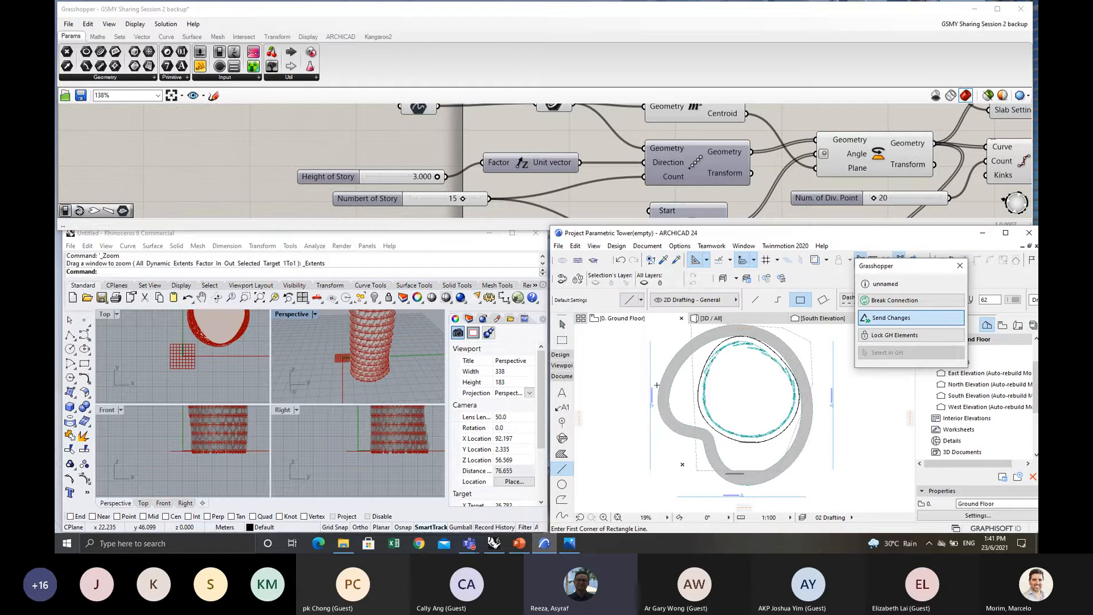
{"action": "scroll", "coordinate": [657, 386], "scroll_direction": "up", "scroll_amount": 3}
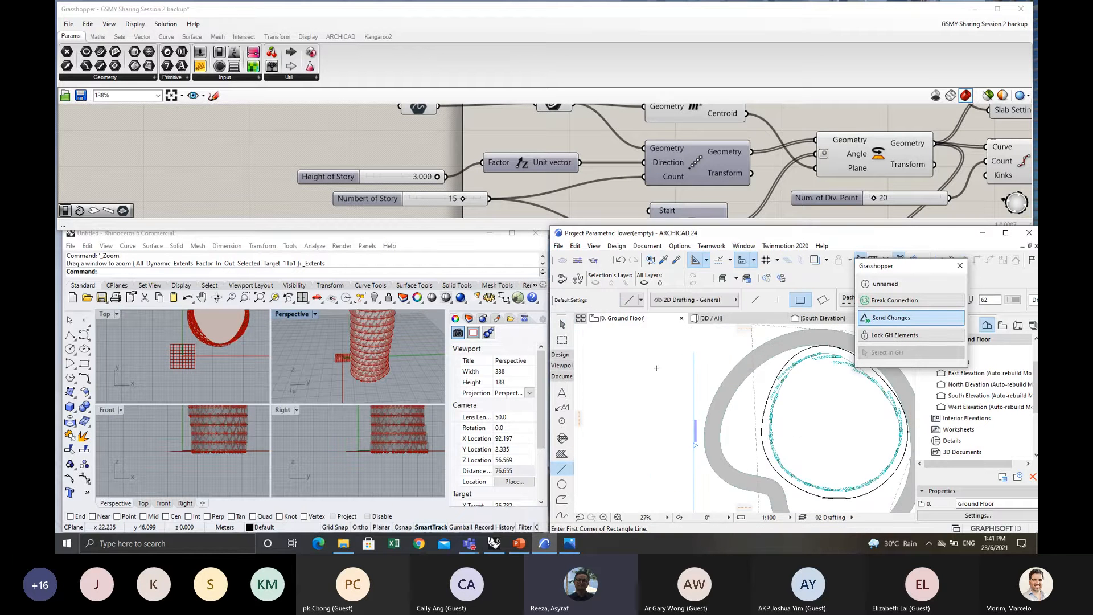
{"action": "left_click", "coordinate": [678, 353]}
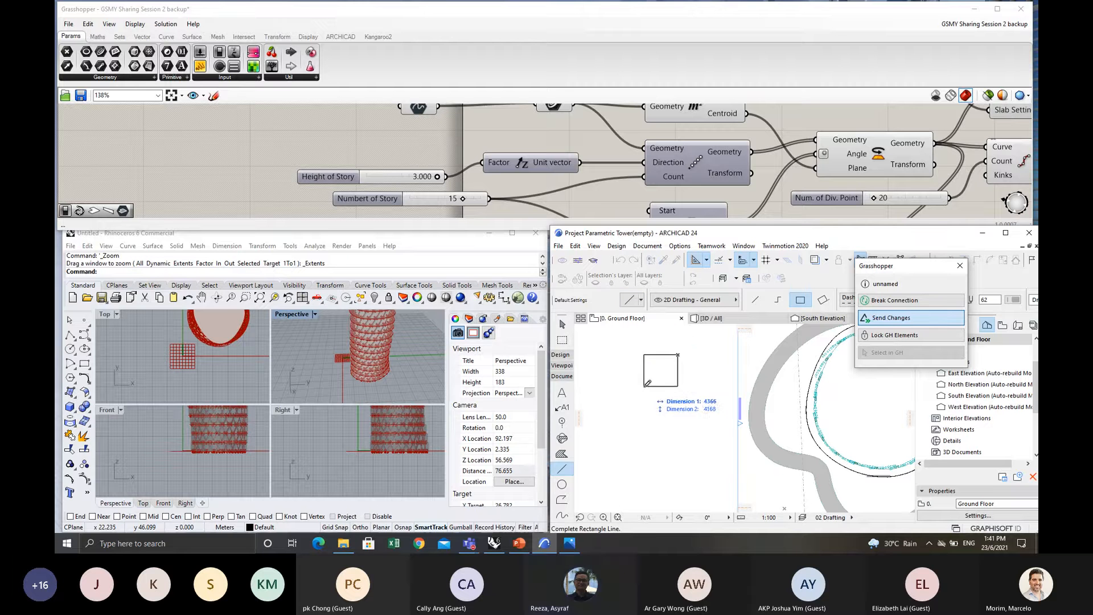
{"action": "key", "text": "Escape"}
{"action": "scroll", "coordinate": [716, 363], "scroll_direction": "up", "scroll_amount": 2}
{"action": "scroll", "coordinate": [715, 363], "scroll_direction": "down", "scroll_amount": 2}
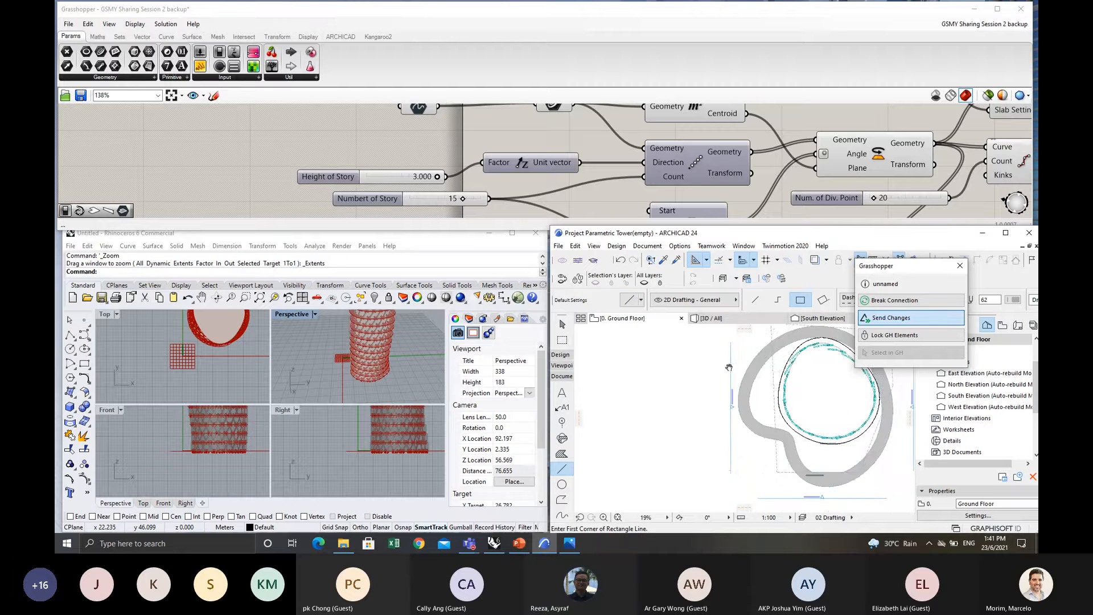
Draw a closed irregular hexagon with the chained Line tool in the empty area beside the curved wall on the Ground Floor plan.
{"action": "left_click", "coordinate": [778, 300]}
{"action": "left_click", "coordinate": [686, 367]}
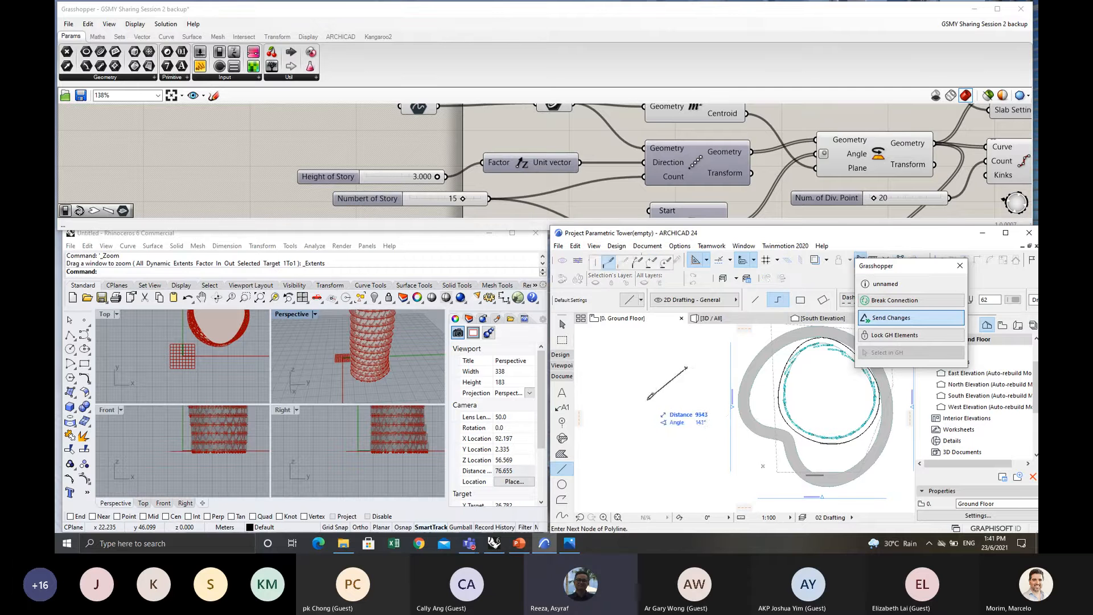
{"action": "left_click", "coordinate": [642, 404]}
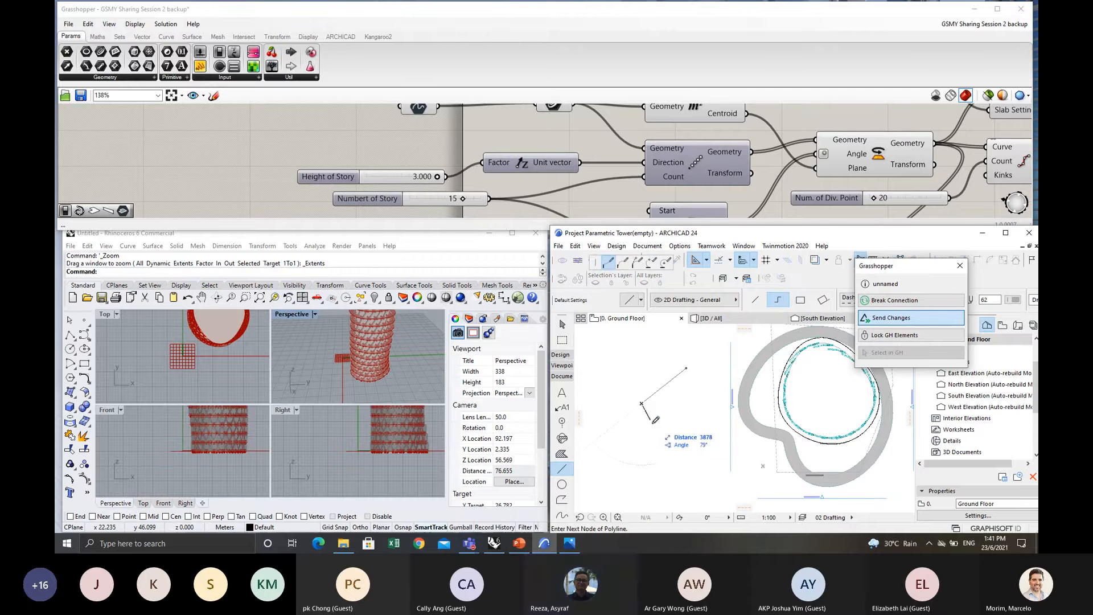
{"action": "left_click", "coordinate": [642, 454]}
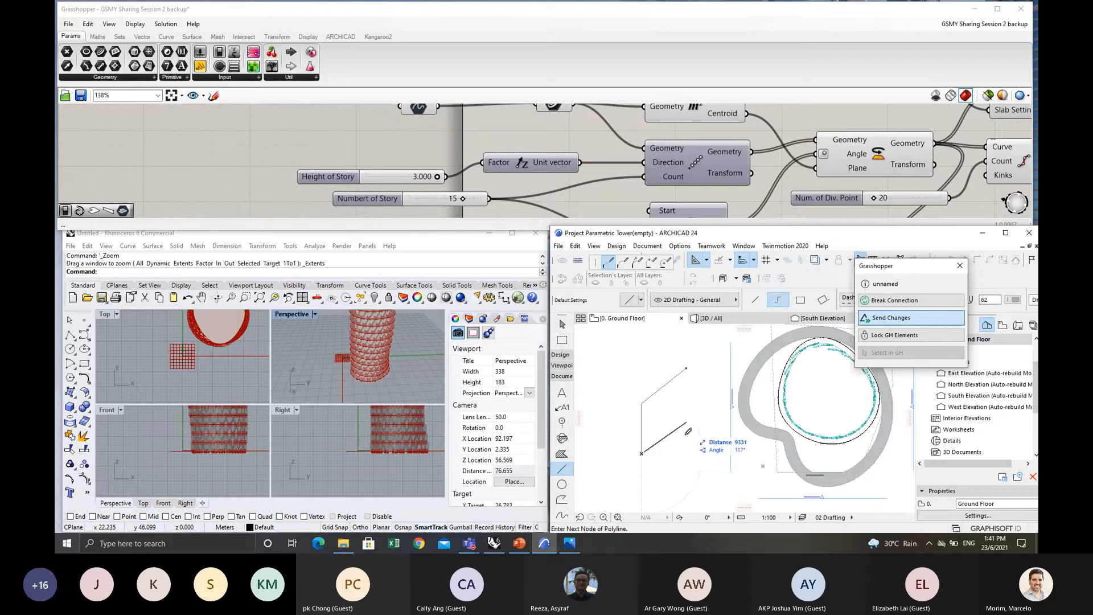
{"action": "left_click", "coordinate": [687, 497]}
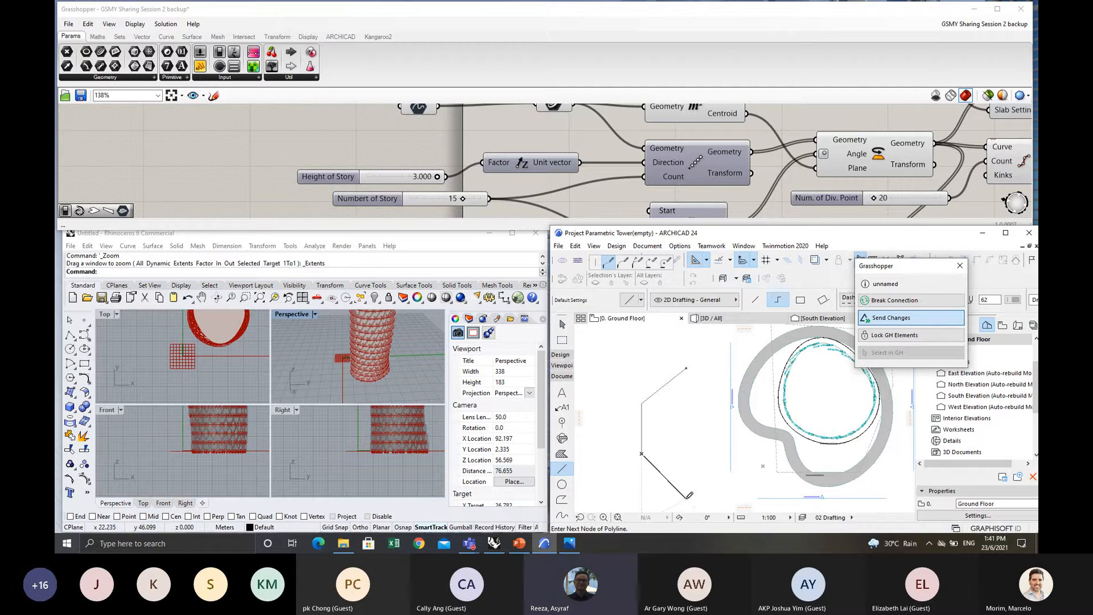
{"action": "left_click", "coordinate": [736, 445]}
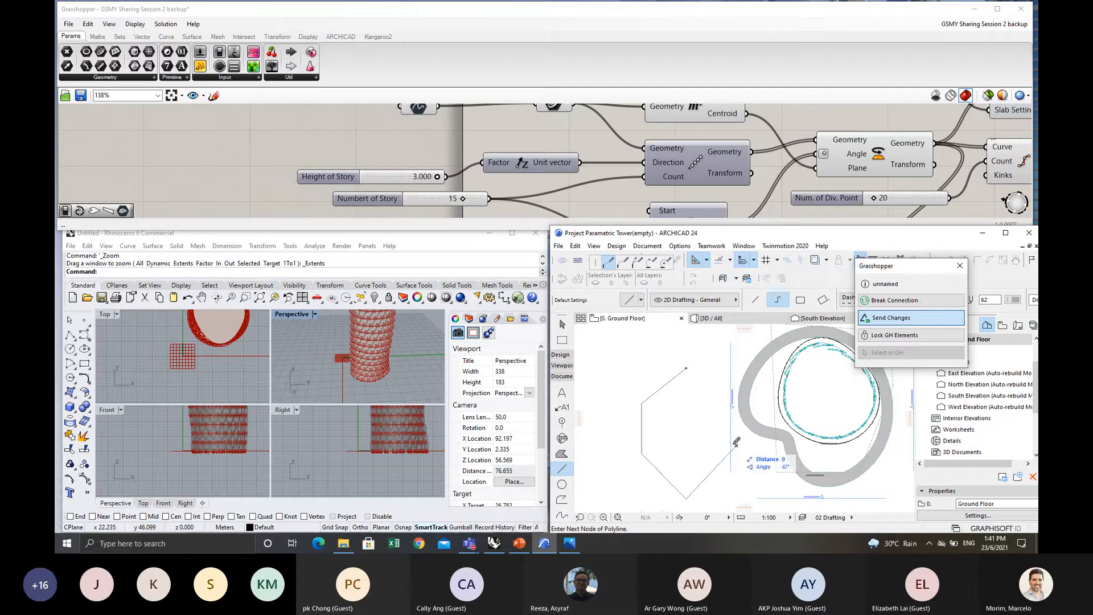
{"action": "left_click", "coordinate": [731, 377]}
{"action": "left_click", "coordinate": [686, 368]}
{"action": "middle_click_drag", "start_coordinate": [672, 373], "coordinate": [650, 366]}
{"action": "key", "text": "Escape"}
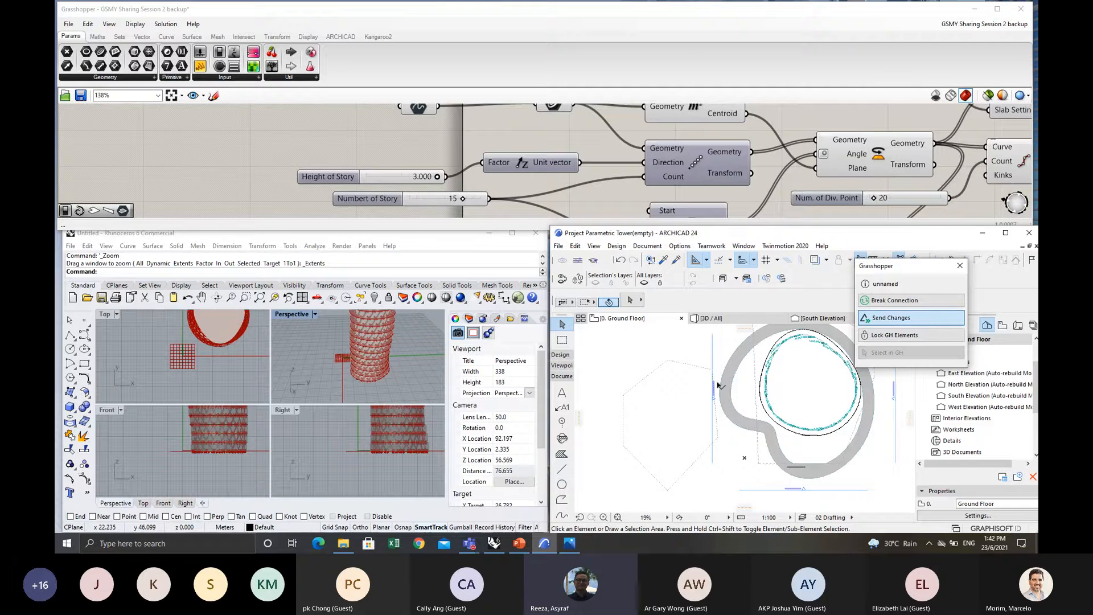
Try to trace the hexagon of separate lines as a single polyline with the Polyline tool.
{"action": "scroll", "coordinate": [718, 386], "scroll_direction": "down", "scroll_amount": 2}
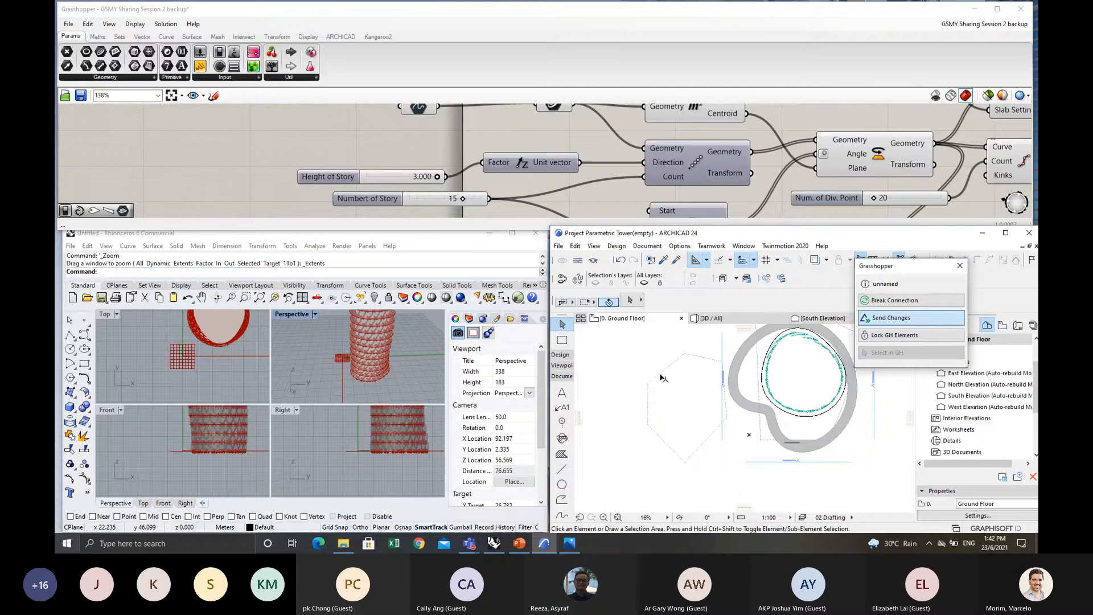
{"action": "left_click", "coordinate": [662, 377]}
{"action": "left_click", "coordinate": [602, 483]}
{"action": "scroll", "coordinate": [562, 483], "scroll_direction": "down", "scroll_amount": 3}
{"action": "left_click", "coordinate": [562, 451]}
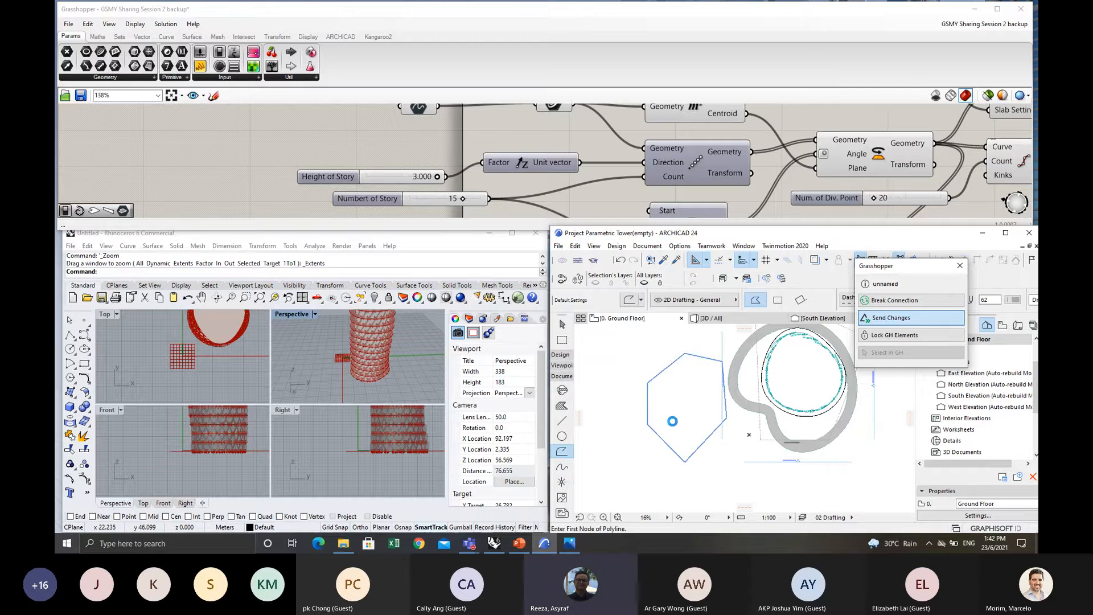
{"action": "left_click", "coordinate": [673, 421]}
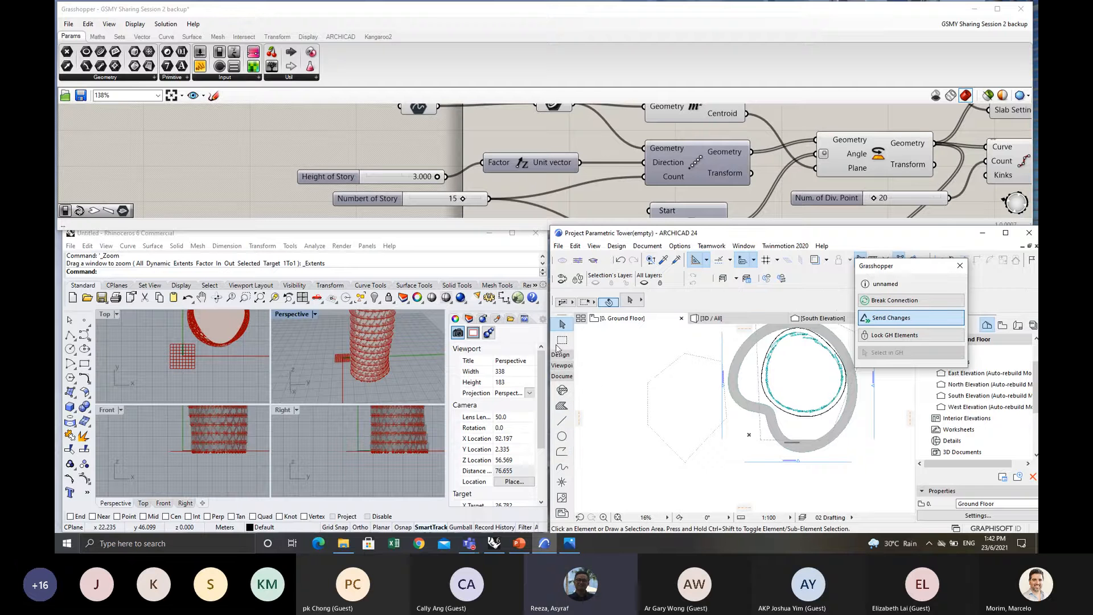
Enclose the hexagon beside the curved wall with a rectangular marquee and delete its lines.
{"action": "left_click", "coordinate": [563, 340]}
{"action": "left_click", "coordinate": [630, 340]}
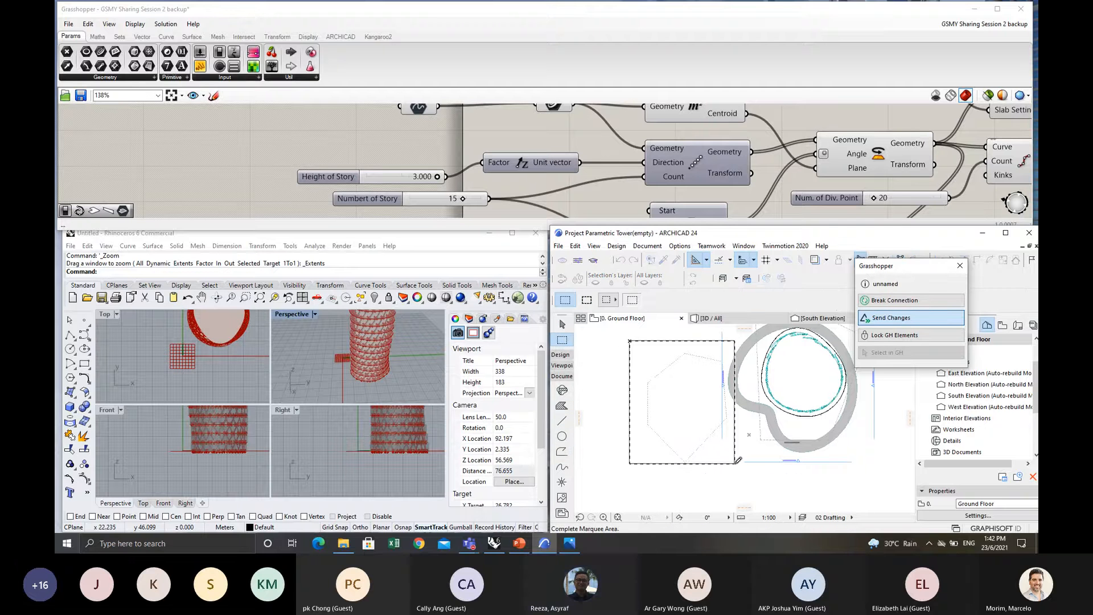
{"action": "left_click", "coordinate": [735, 464]}
{"action": "left_click", "coordinate": [564, 421]}
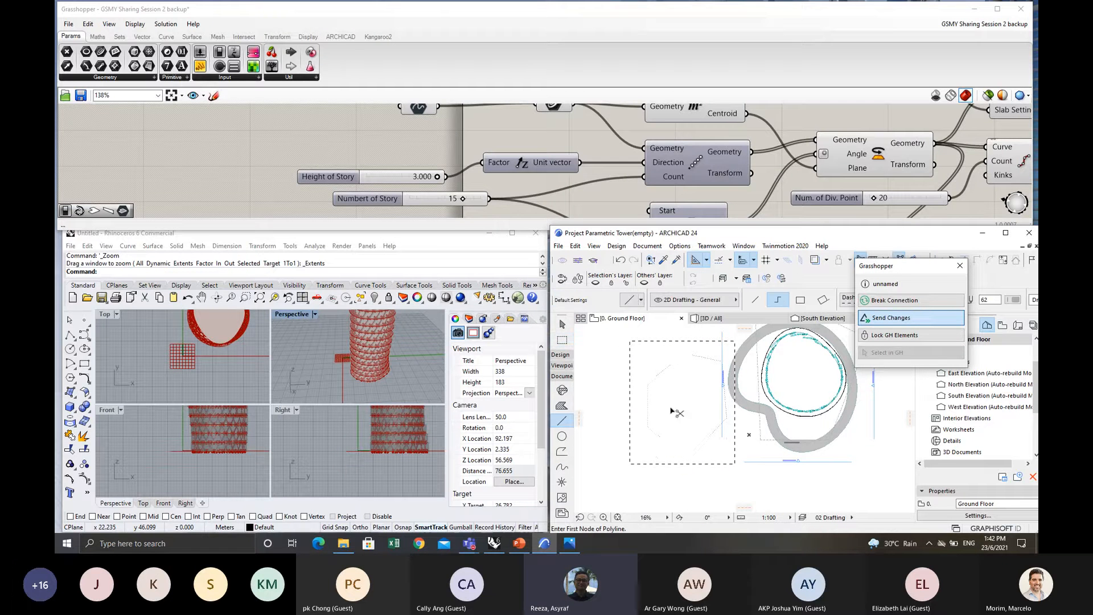
{"action": "key", "text": "ctrl+a"}
{"action": "key", "text": "Delete"}
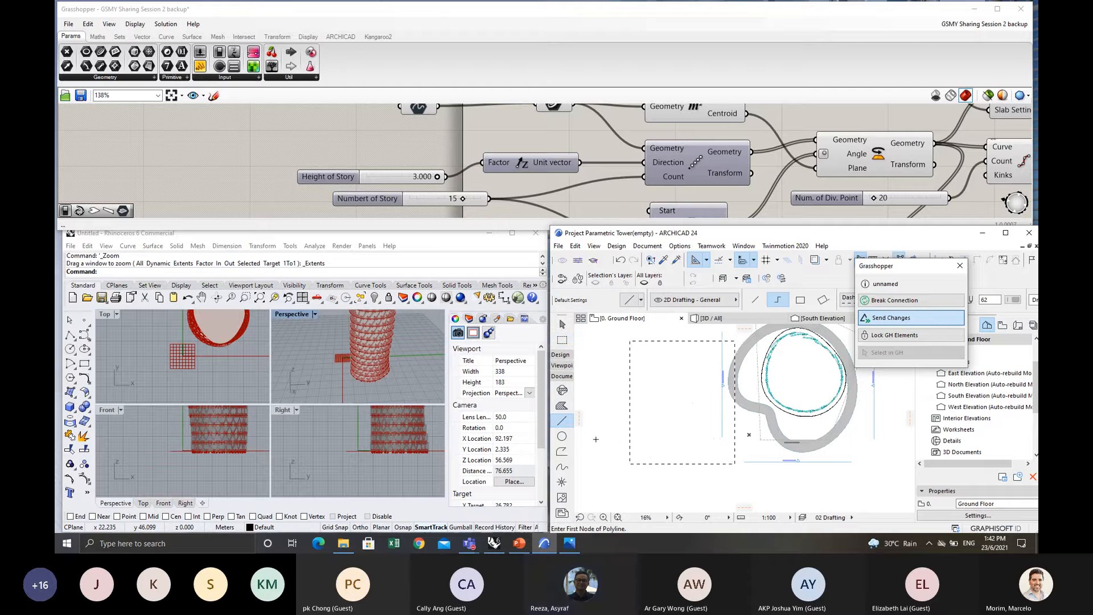
Draw a closed six-sided polyline with the Polyline tool in the empty area beside the curved wall.
{"action": "left_click", "coordinate": [563, 452]}
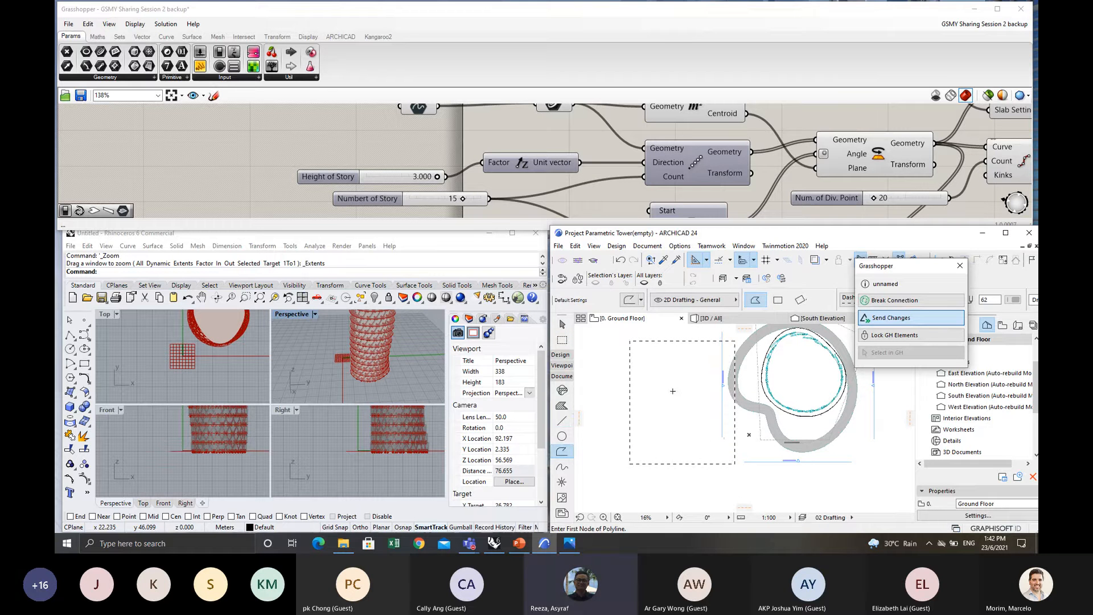
{"action": "left_click", "coordinate": [671, 350]}
{"action": "left_click", "coordinate": [634, 381]}
{"action": "left_click", "coordinate": [635, 431]}
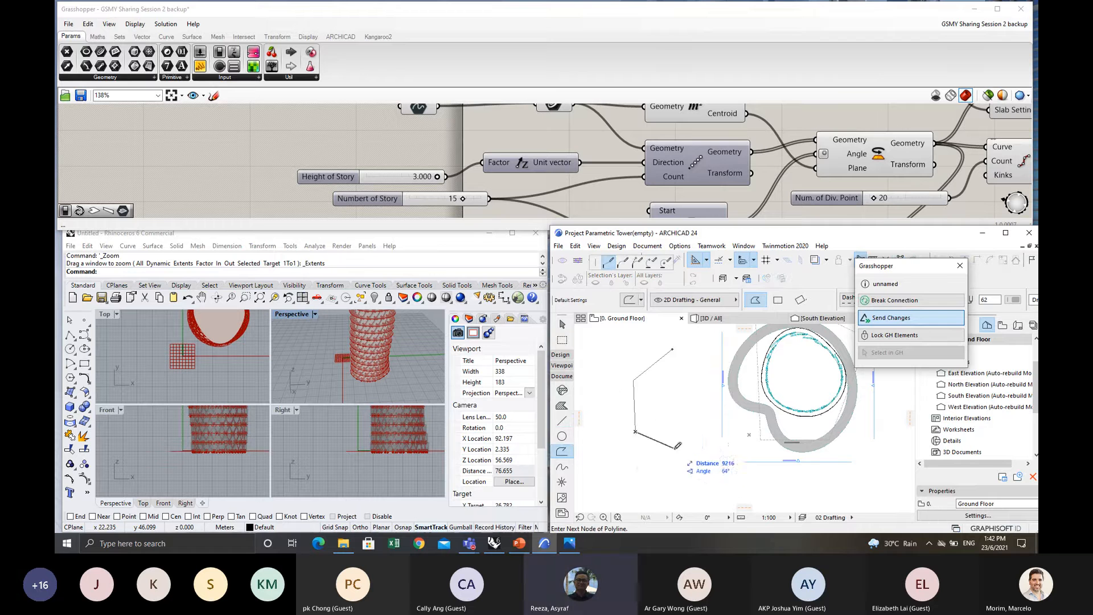
{"action": "left_click", "coordinate": [680, 452]}
{"action": "left_click", "coordinate": [712, 419]}
{"action": "left_click", "coordinate": [712, 363]}
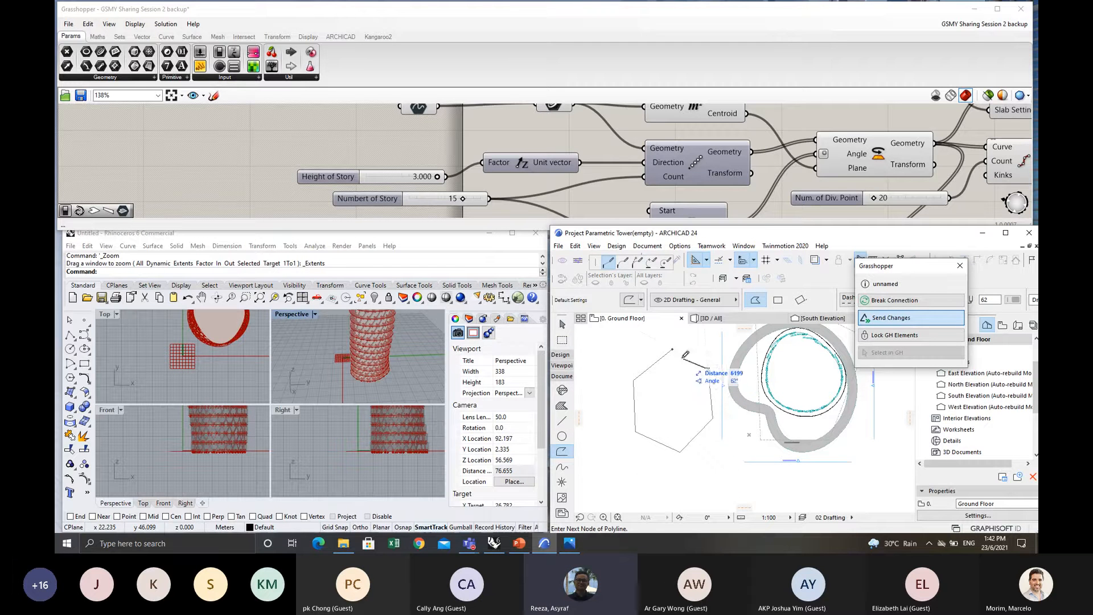
{"action": "left_click", "coordinate": [672, 349]}
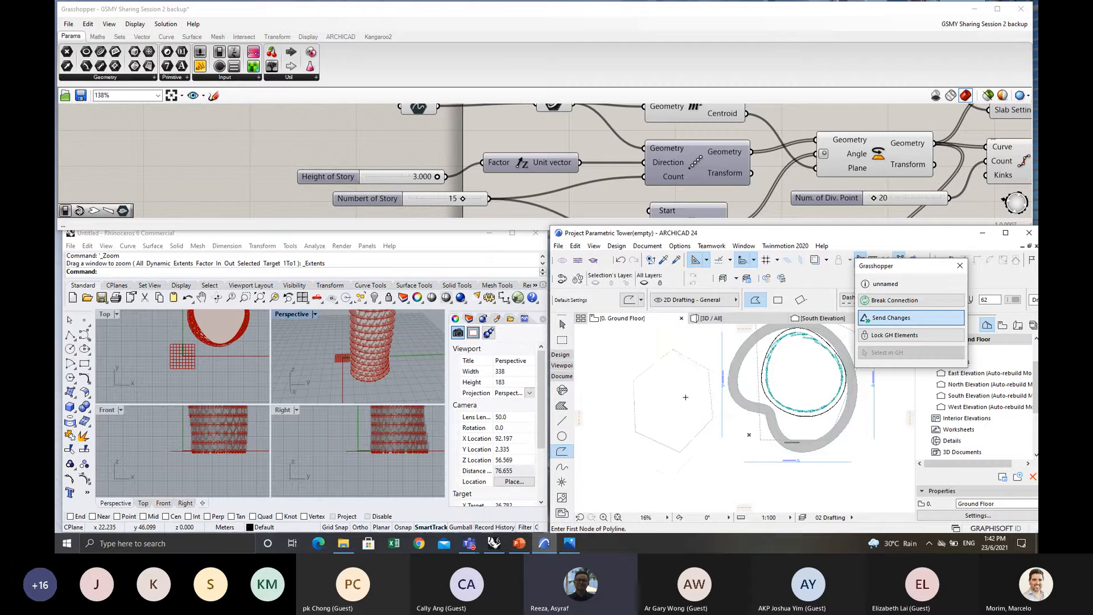
{"action": "scroll", "coordinate": [677, 400], "scroll_direction": "up", "scroll_amount": 2}
{"action": "scroll", "coordinate": [677, 401], "scroll_direction": "down", "scroll_amount": 1}
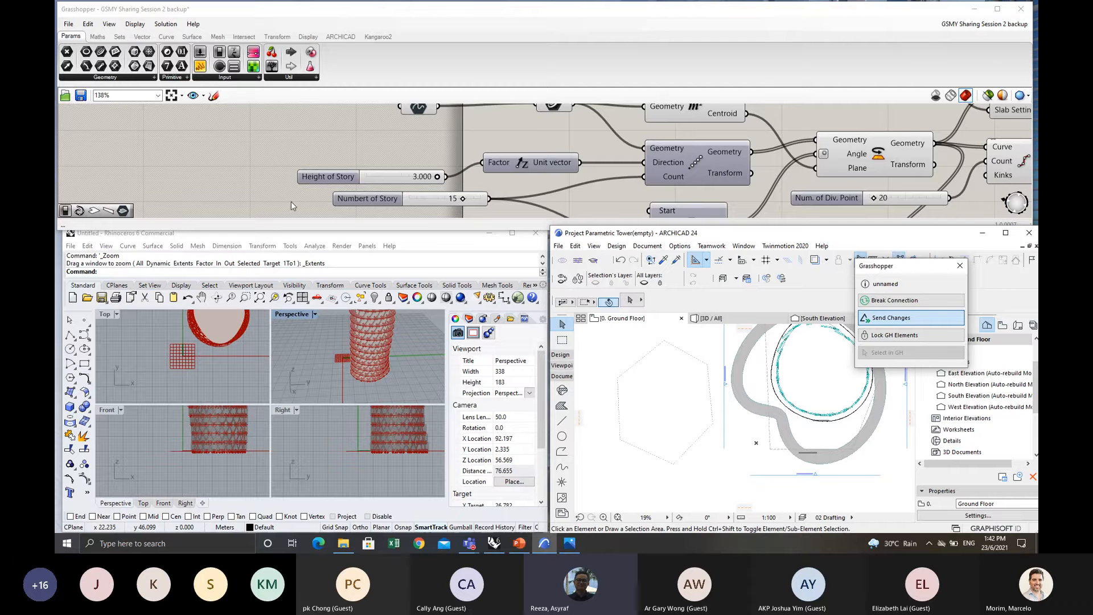
Add an ARCHICAD 2D Curve parameter above the existing curve input in Grasshopper and reference the hexagonal polyline with it.
{"action": "scroll", "coordinate": [274, 147], "scroll_direction": "down", "scroll_amount": 3}
{"action": "right_click_drag", "start_coordinate": [271, 137], "coordinate": [269, 167]}
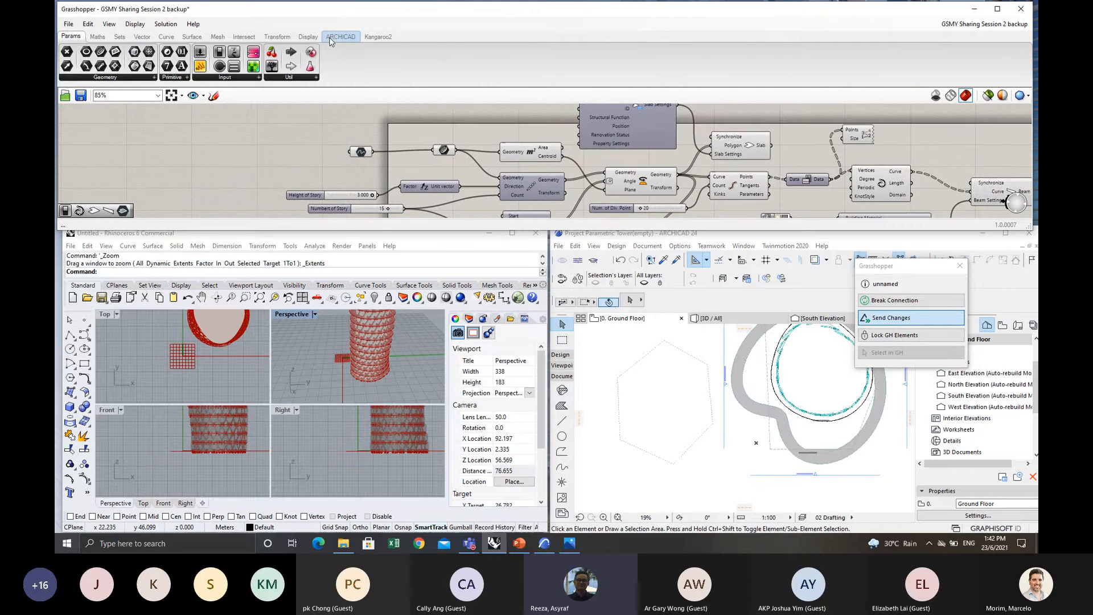
{"action": "left_click", "coordinate": [340, 37]}
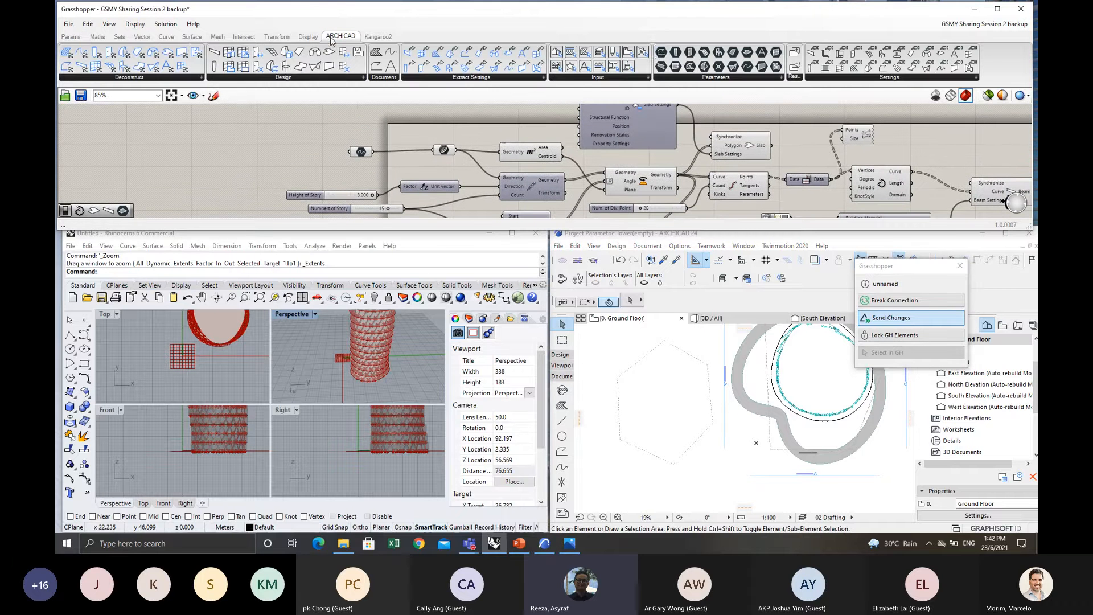
{"action": "left_click_drag", "start_coordinate": [662, 53], "coordinate": [366, 121]}
{"action": "right_click", "coordinate": [364, 125]}
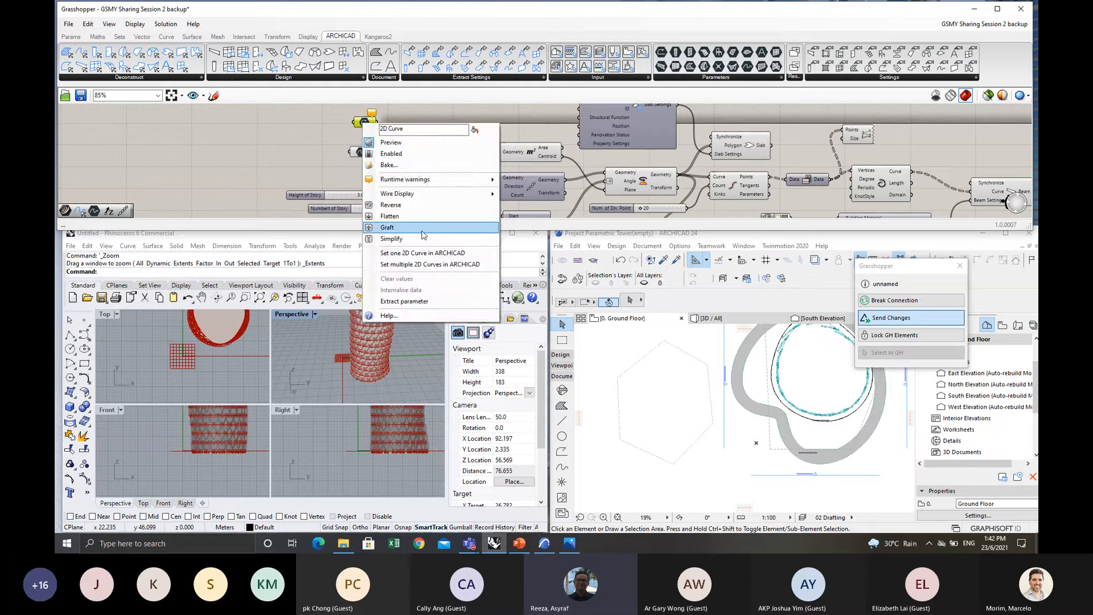
{"action": "left_click", "coordinate": [433, 254]}
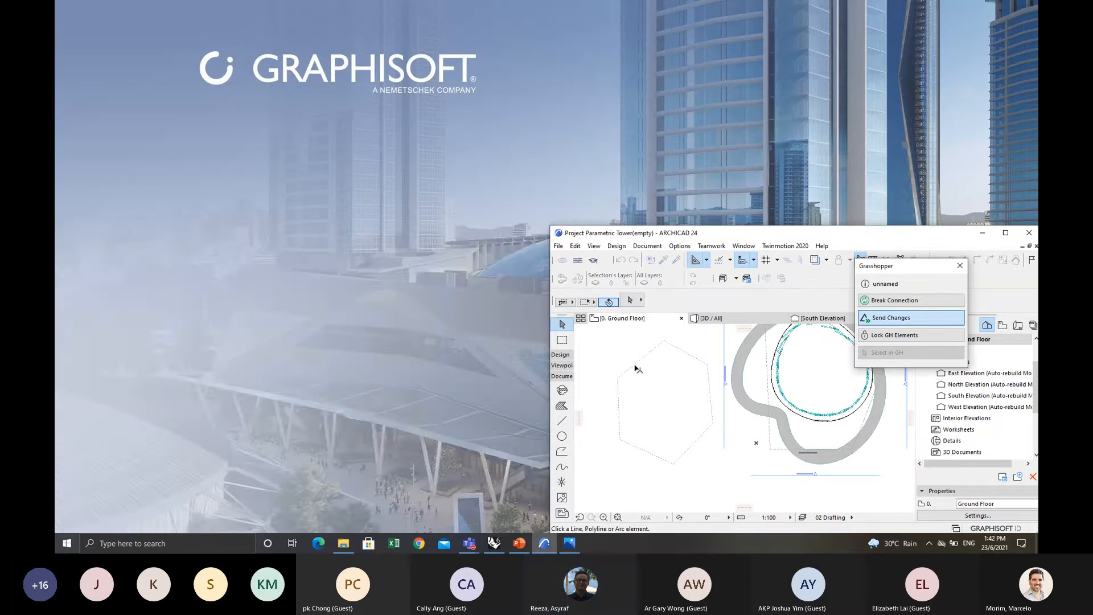
{"action": "left_click", "coordinate": [633, 367]}
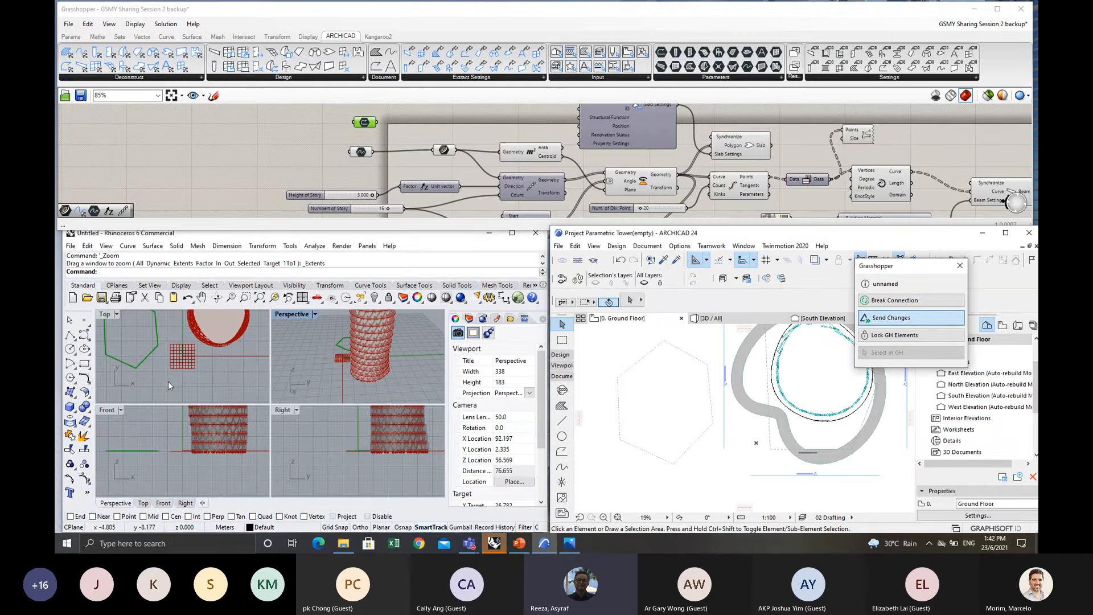
{"action": "mouse_move", "coordinate": [320, 376]}
{"action": "right_mouse_down"}
{"action": "mouse_move", "coordinate": [389, 370]}
{"action": "mouse_move", "coordinate": [316, 371]}
{"action": "right_mouse_up"}
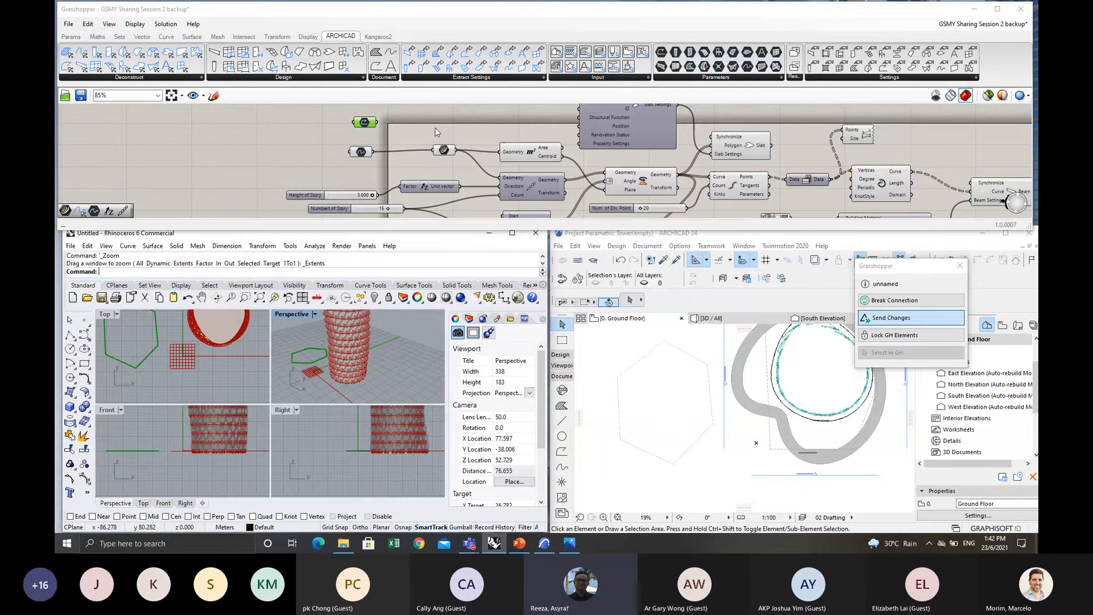
Add a Curve parameter above the existing Curve parameter and wire the hexagon's 2D Curve parameter into it.
{"action": "left_click", "coordinate": [442, 151]}
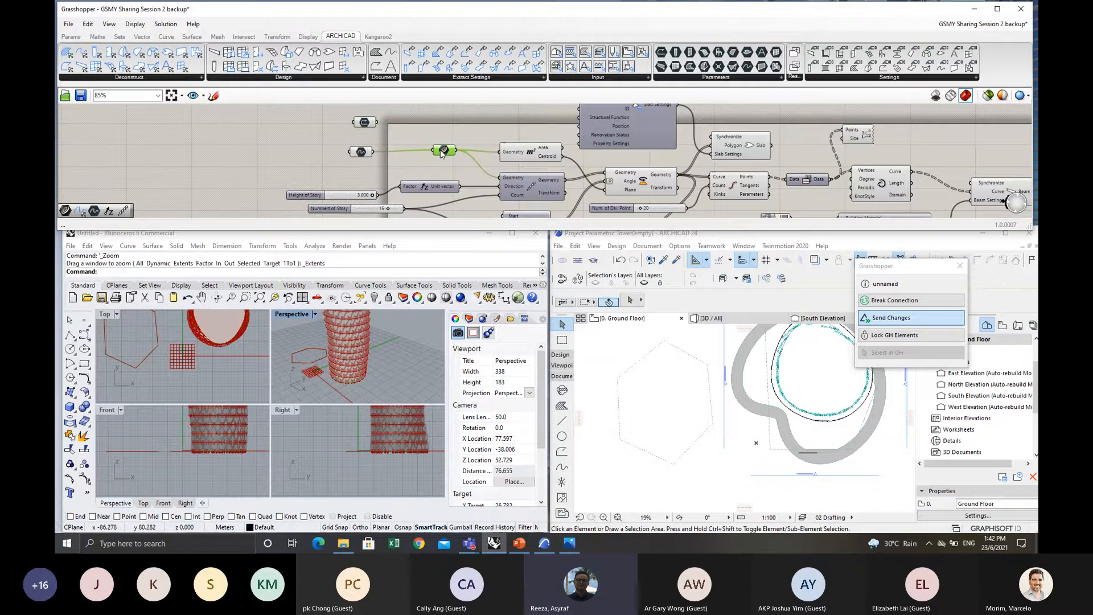
{"action": "mouse_move", "coordinate": [441, 150]}
{"action": "left_mouse_down"}
{"action": "mouse_move", "coordinate": [443, 139]}
{"action": "mouse_move", "coordinate": [433, 143]}
{"action": "left_mouse_up"}
{"action": "double_click", "coordinate": [426, 127]}
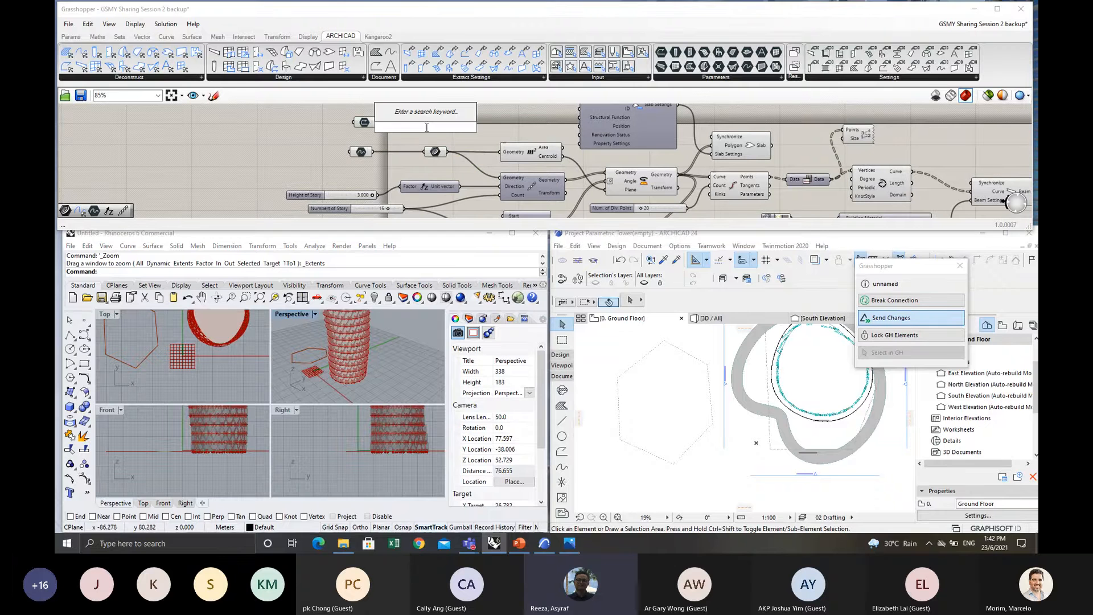
{"action": "type", "text": "curv"}
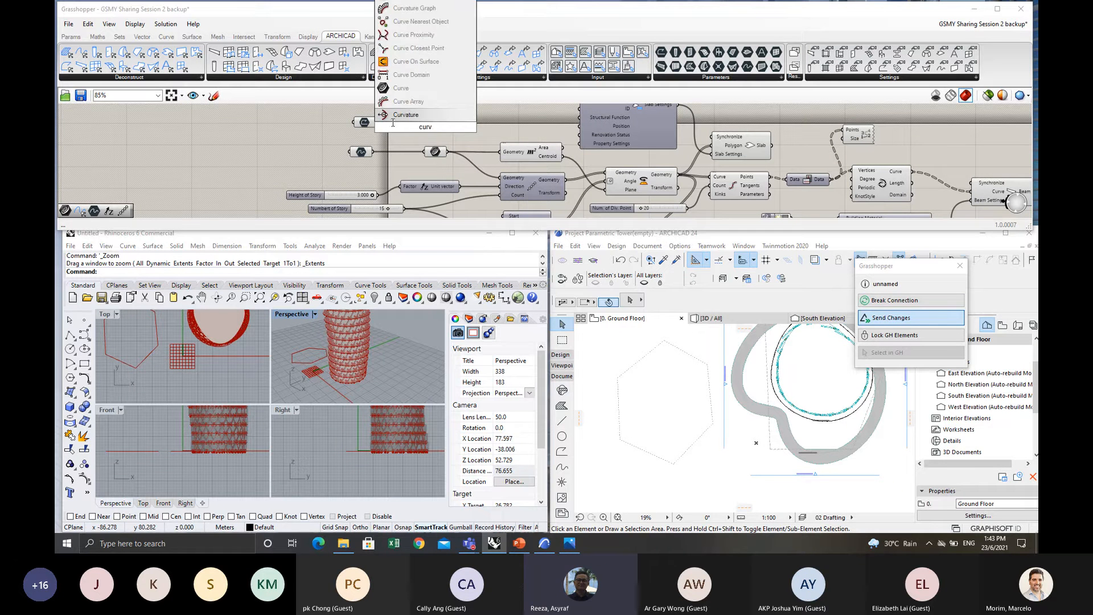
{"action": "left_click", "coordinate": [399, 115]}
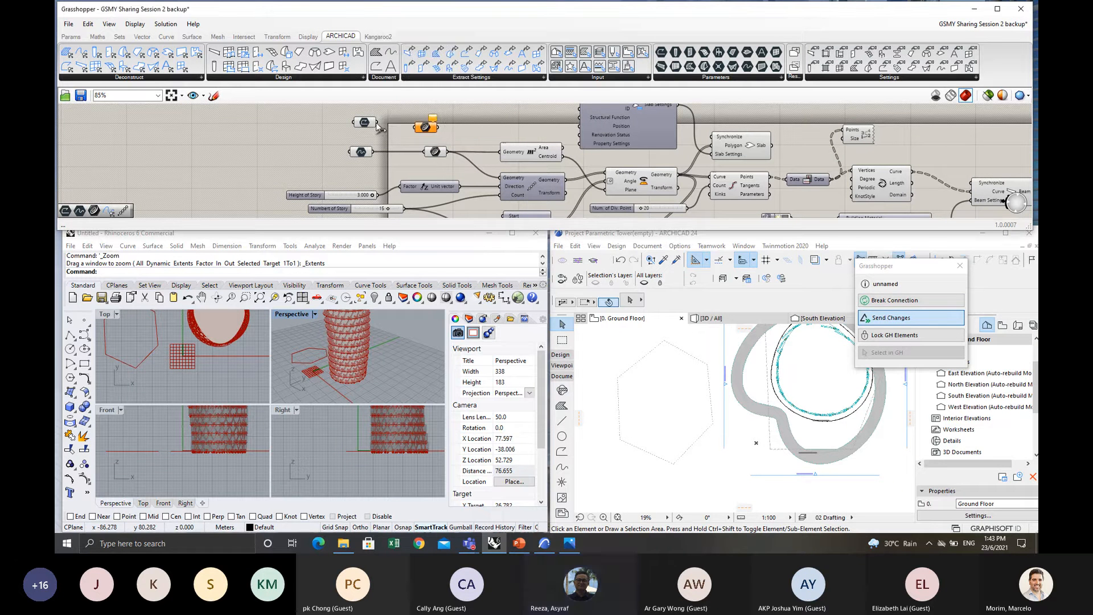
{"action": "left_click_drag", "start_coordinate": [378, 122], "coordinate": [432, 122]}
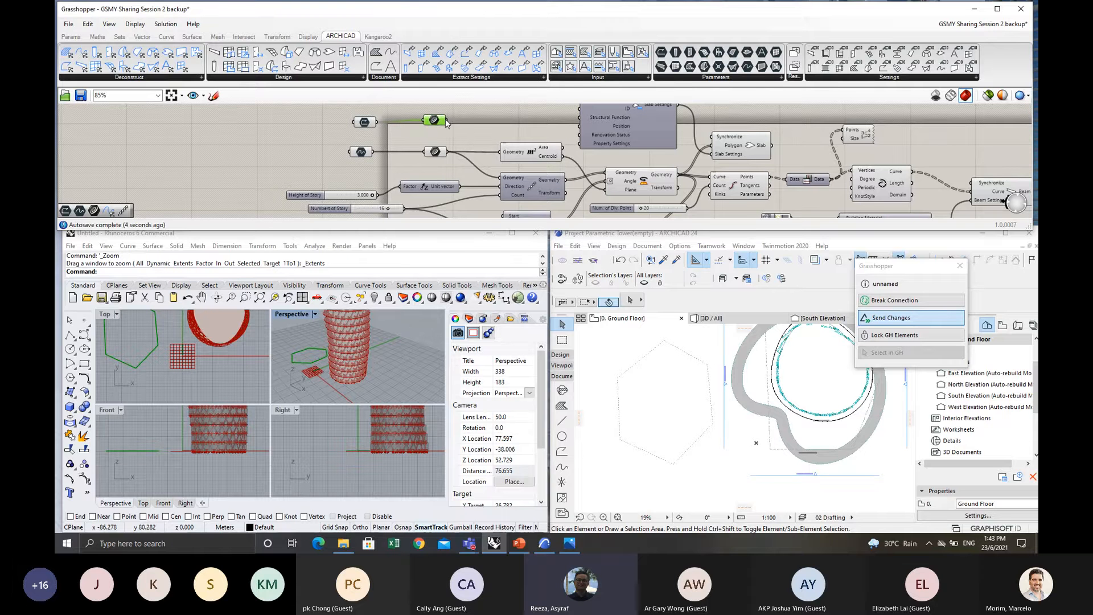
Connect the new Curve parameter to the Geometry inputs of the Area and linear array components, replacing the original curve.
{"action": "left_click_drag", "start_coordinate": [464, 141], "coordinate": [498, 159]}
{"action": "left_click_drag", "start_coordinate": [447, 120], "coordinate": [502, 179]}
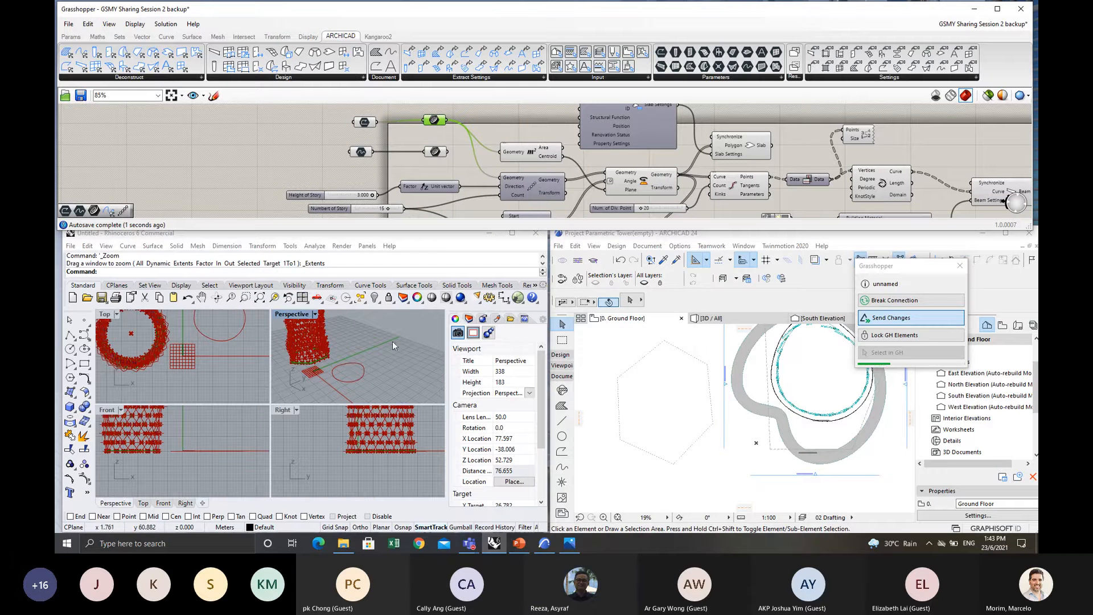
{"action": "scroll", "coordinate": [385, 356], "scroll_direction": "down", "scroll_amount": 3}
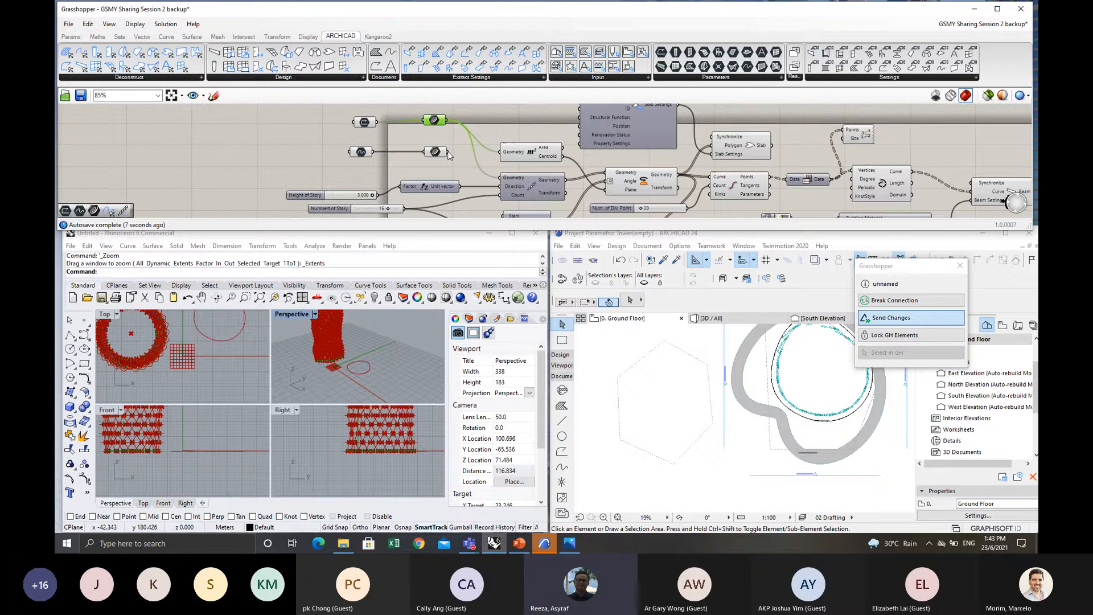
Make space before the Area and linear array components and connect both Curve parameters to each of their Geometry inputs.
{"action": "left_click_drag", "start_coordinate": [448, 152], "coordinate": [528, 152], "text": "alt"}
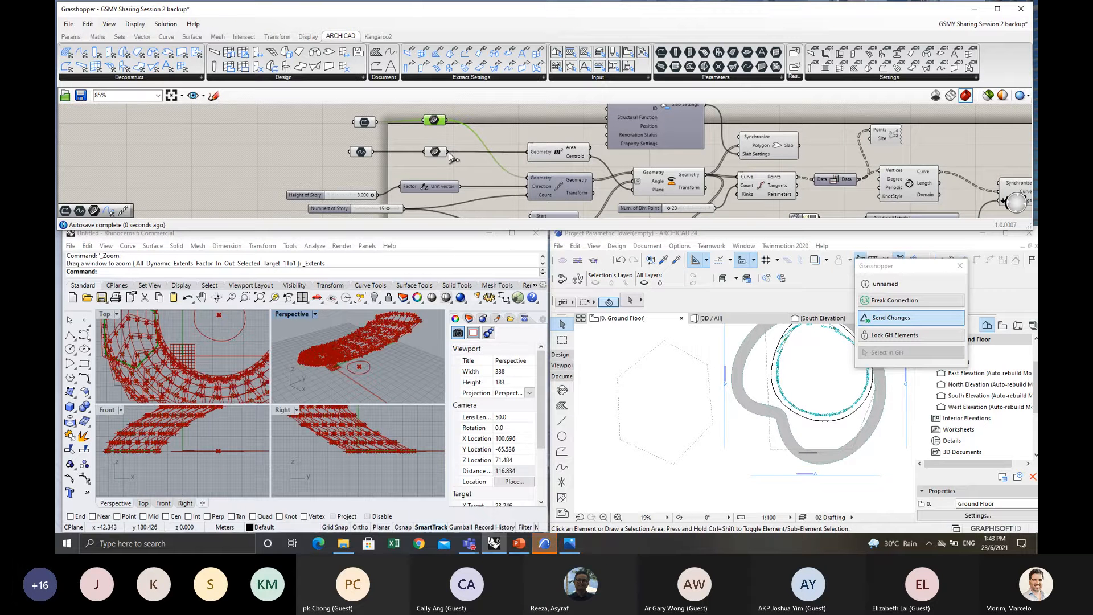
{"action": "left_click_drag", "start_coordinate": [448, 155], "coordinate": [468, 157], "text": "alt"}
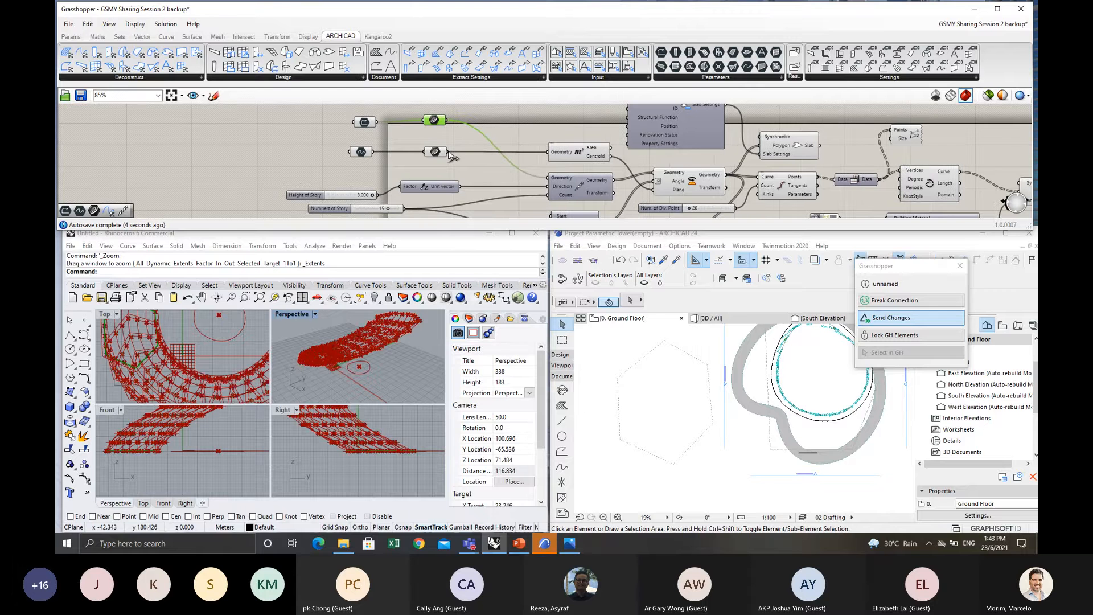
{"action": "left_click_drag", "start_coordinate": [449, 150], "coordinate": [540, 187]}
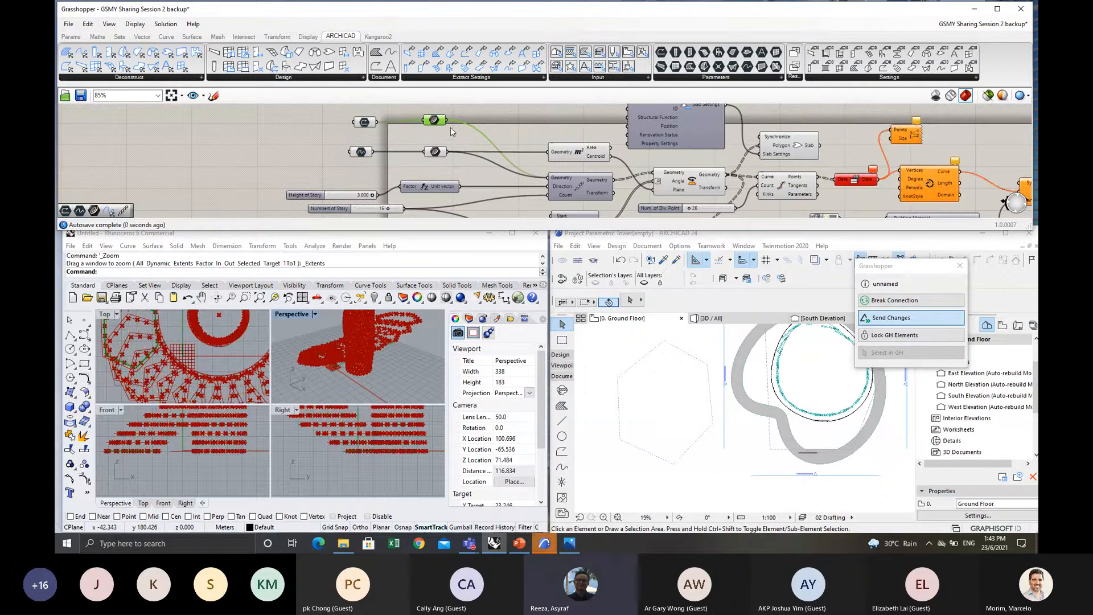
{"action": "left_click_drag", "start_coordinate": [447, 120], "coordinate": [548, 162]}
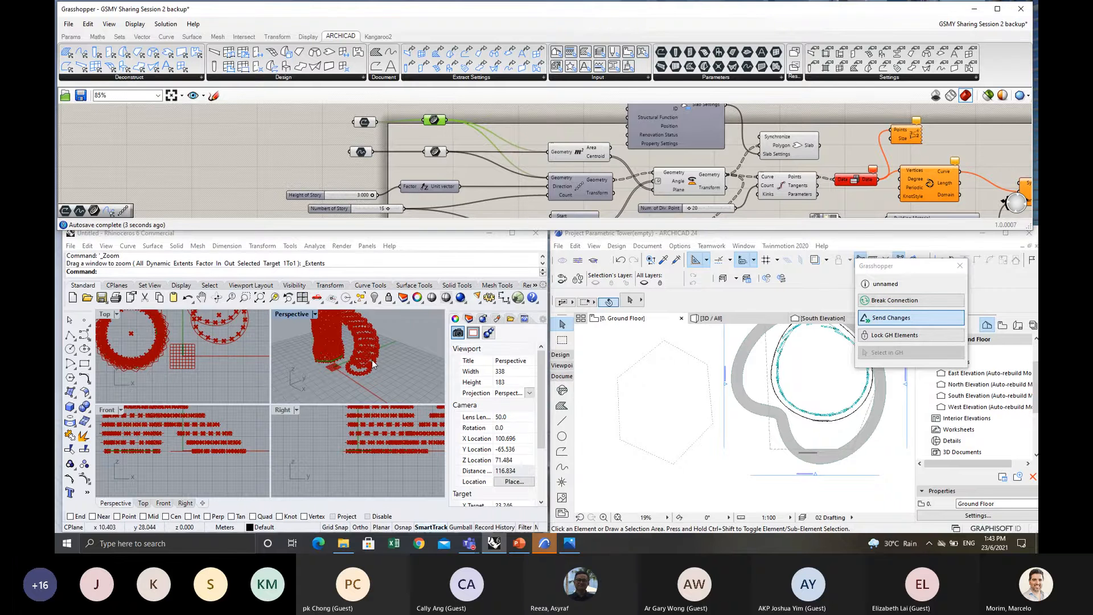
{"action": "mouse_move", "coordinate": [371, 360]}
{"action": "right_mouse_down"}
{"action": "mouse_move", "coordinate": [362, 354]}
{"action": "mouse_move", "coordinate": [412, 363]}
{"action": "mouse_move", "coordinate": [363, 353]}
{"action": "right_mouse_up"}
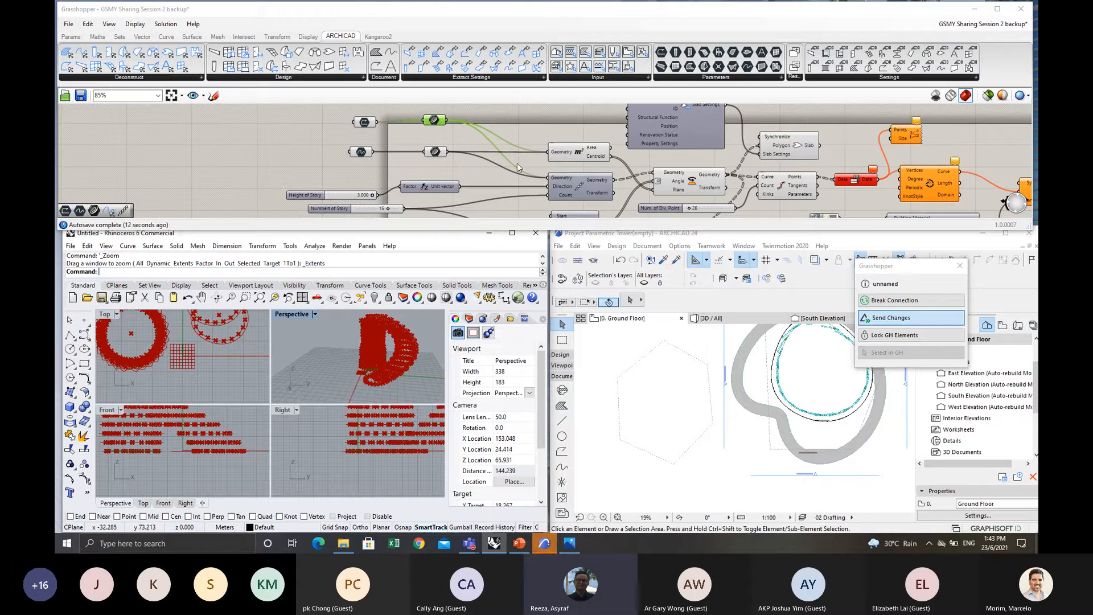
{"action": "scroll", "coordinate": [383, 321], "scroll_direction": "up", "scroll_amount": 5}
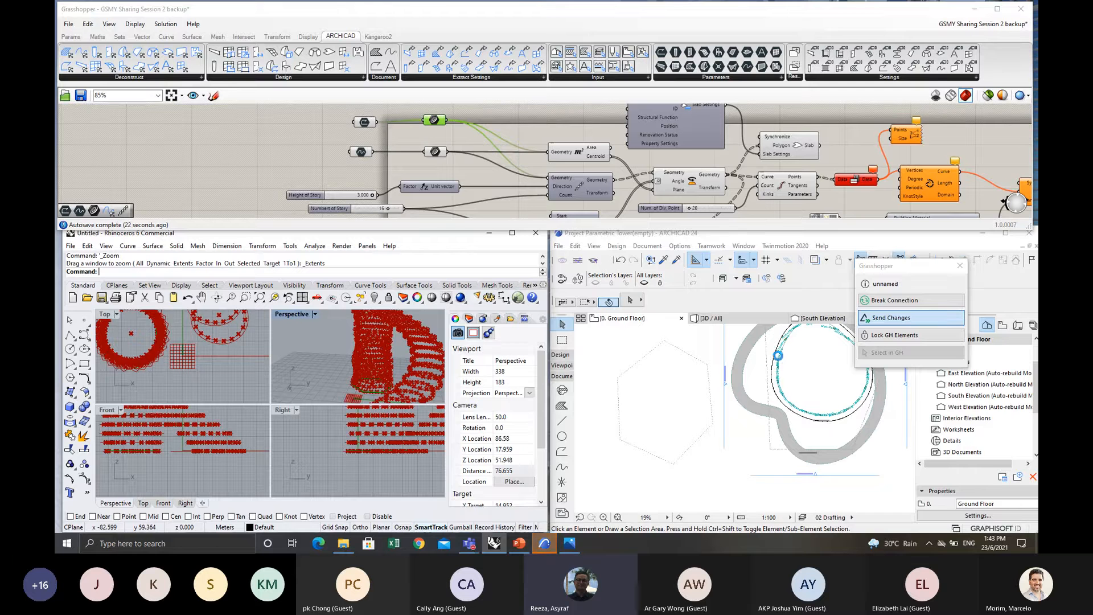
Switch to ARCHICAD and accept each notice about elements created or moved on unseen stories.
{"action": "left_click", "coordinate": [545, 544]}
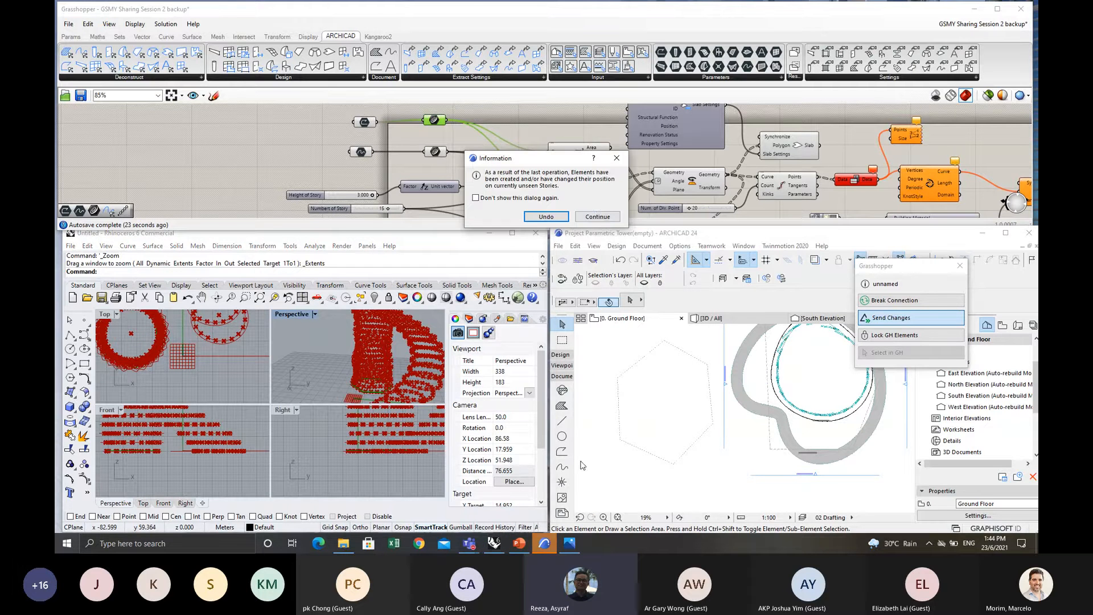
{"action": "left_click", "coordinate": [598, 216]}
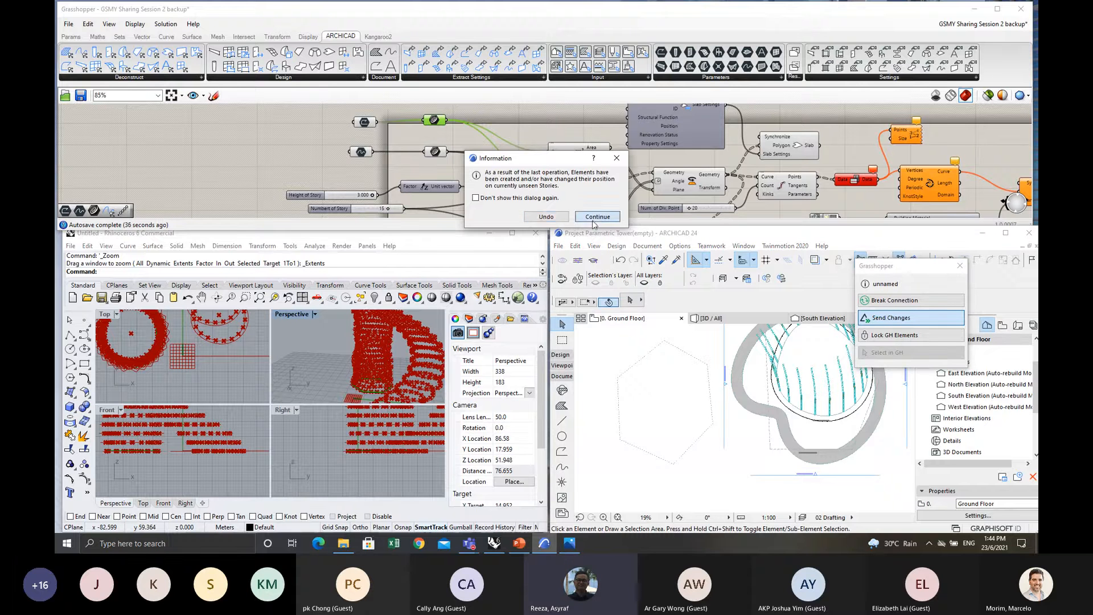
{"action": "left_click", "coordinate": [596, 219]}
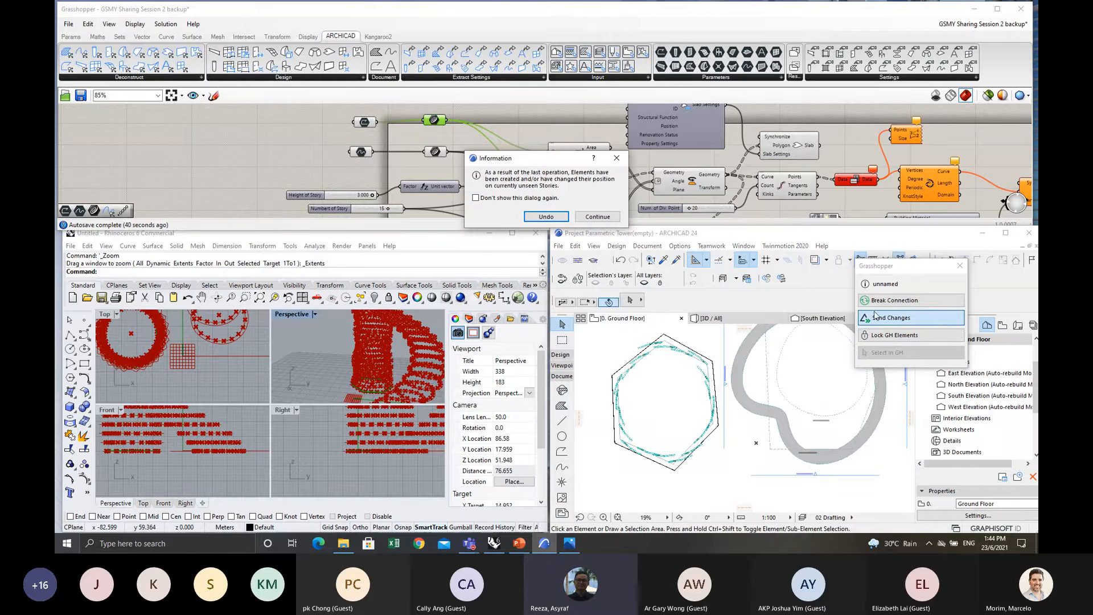
{"action": "left_click", "coordinate": [598, 217]}
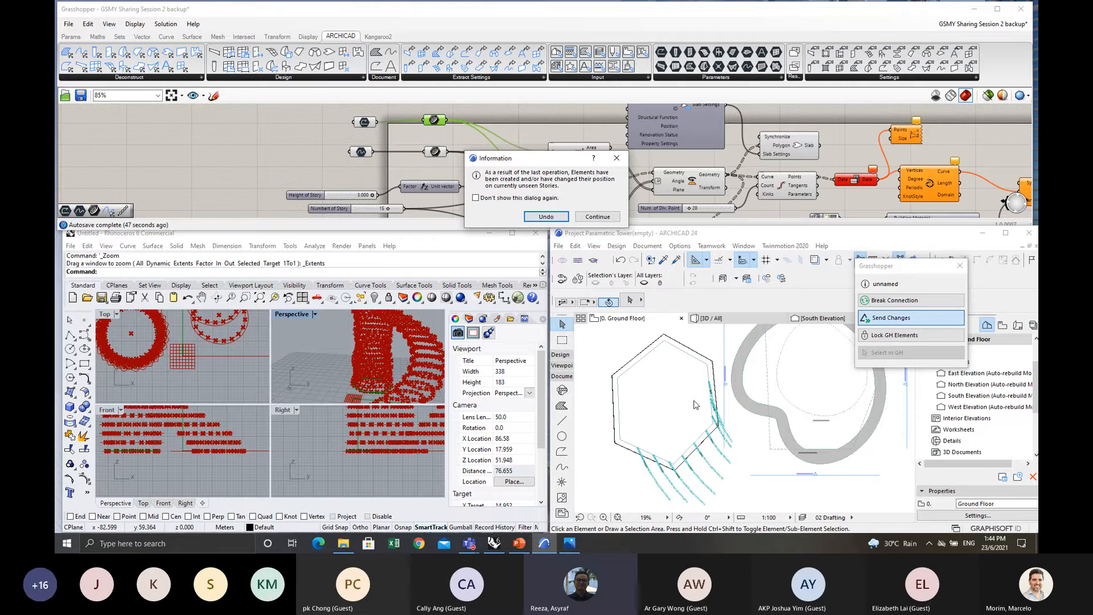
{"action": "left_click", "coordinate": [595, 216]}
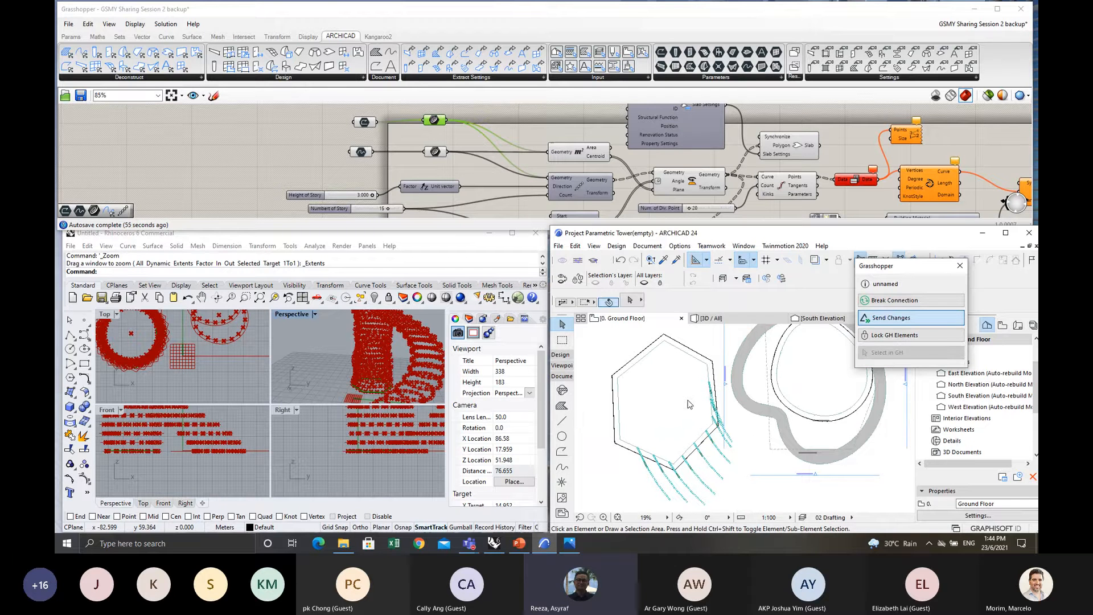
Inspect the regenerated geometry on the whole floor plan and from another angle in the 3D view.
{"action": "scroll", "coordinate": [643, 399], "scroll_direction": "down", "scroll_amount": 3}
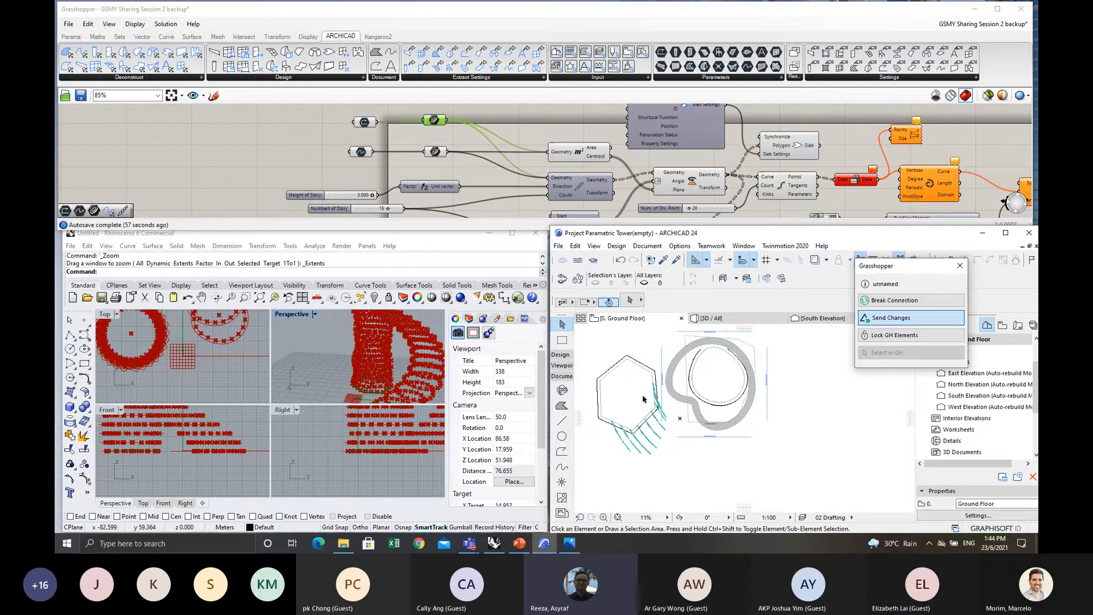
{"action": "left_click", "coordinate": [718, 315]}
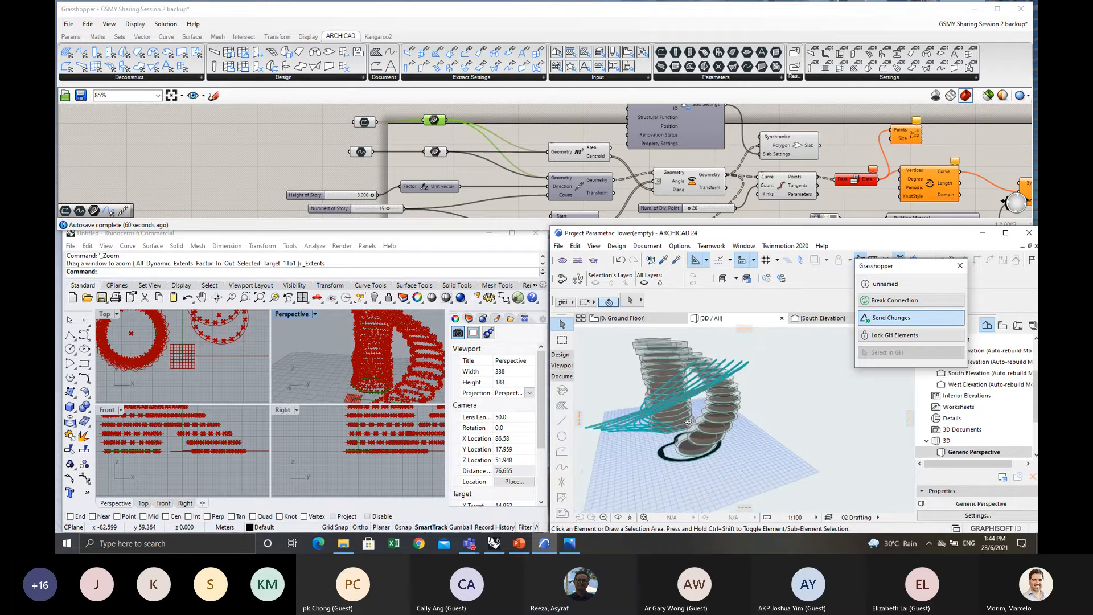
{"action": "middle_click_drag", "start_coordinate": [836, 424], "coordinate": [654, 402], "text": "shift"}
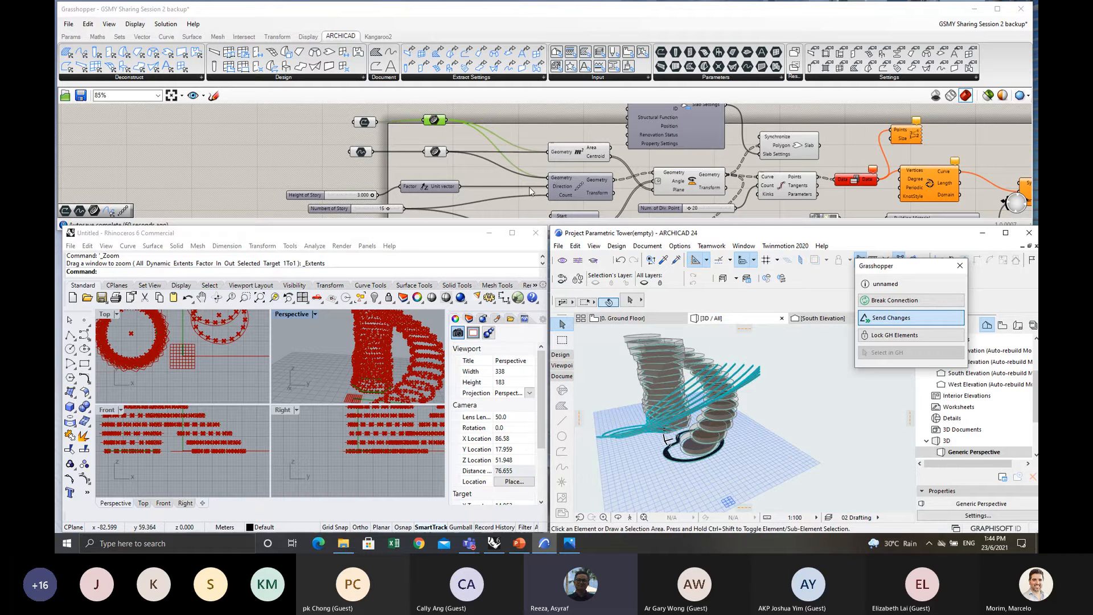
In Grasshopper, delete the added Curve parameter and the 2D Curve parameter referencing the hexagon.
{"action": "scroll", "coordinate": [530, 191], "scroll_direction": "down", "scroll_amount": 2}
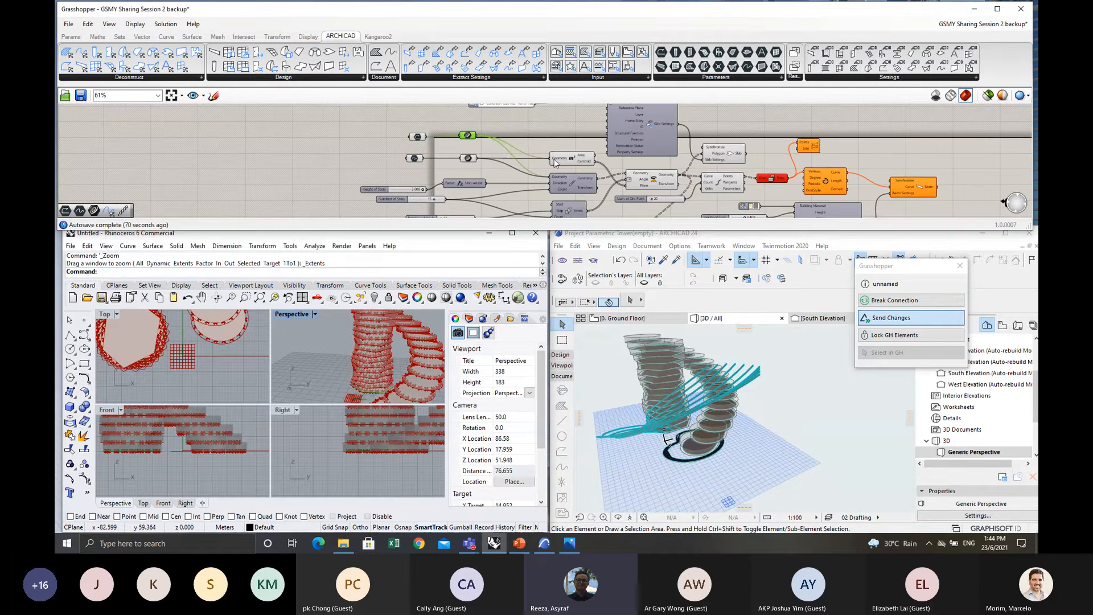
{"action": "scroll", "coordinate": [582, 190], "scroll_direction": "up", "scroll_amount": 2}
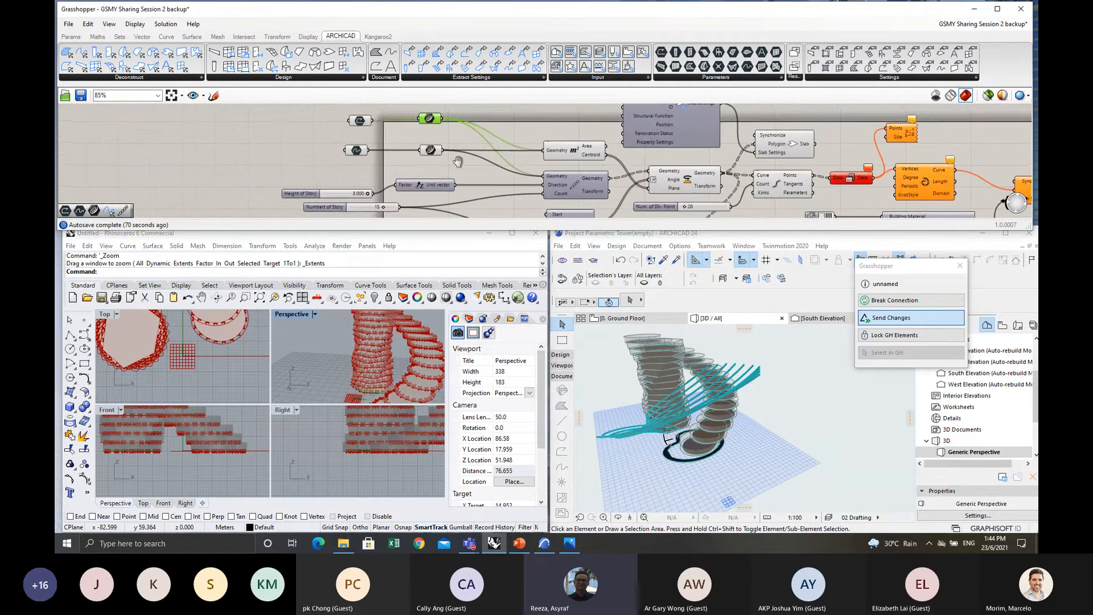
{"action": "right_click_drag", "start_coordinate": [521, 171], "coordinate": [488, 135]}
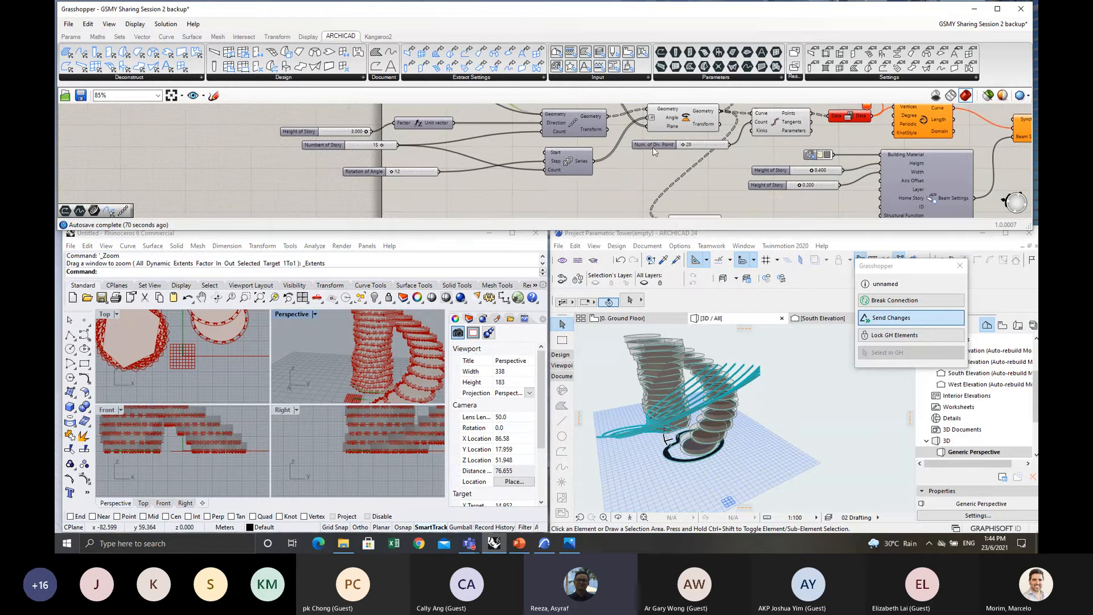
{"action": "scroll", "coordinate": [518, 191], "scroll_direction": "down", "scroll_amount": 3}
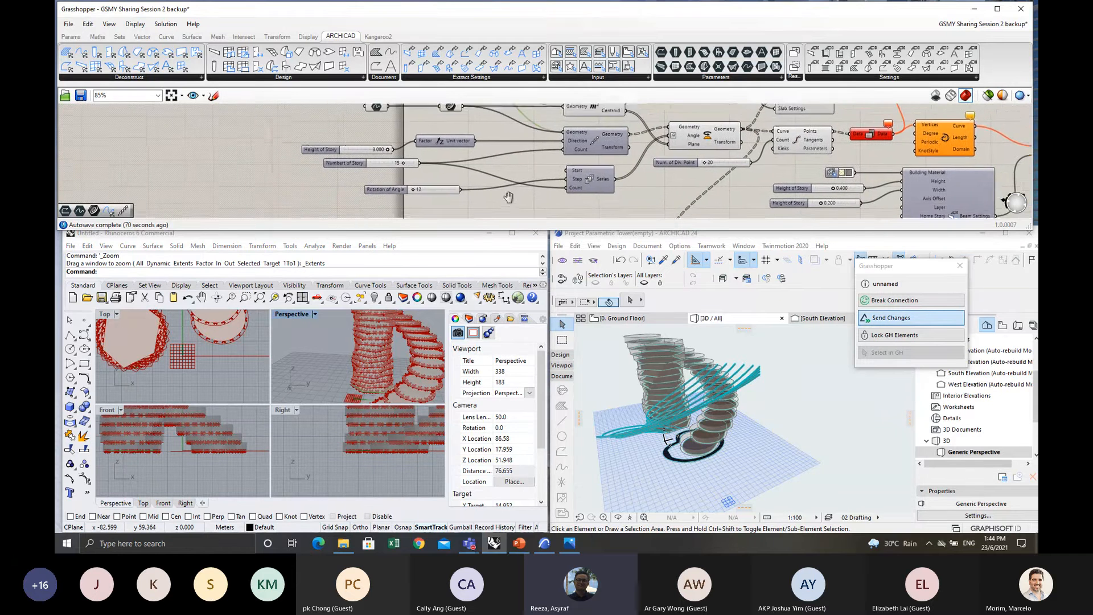
{"action": "scroll", "coordinate": [492, 189], "scroll_direction": "up", "scroll_amount": 3}
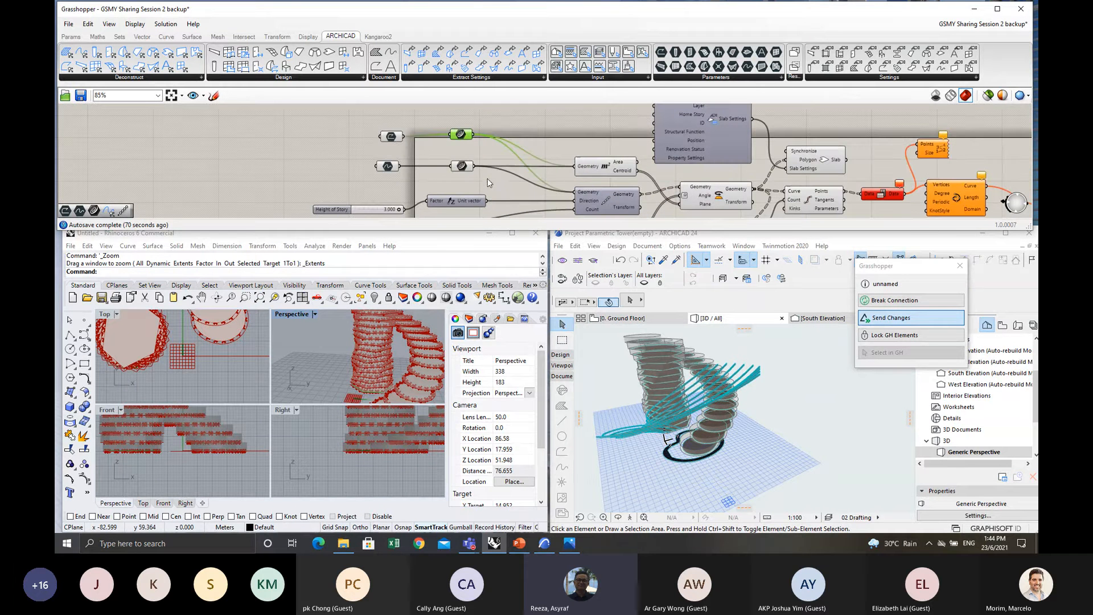
{"action": "right_click_drag", "start_coordinate": [482, 155], "coordinate": [494, 142]}
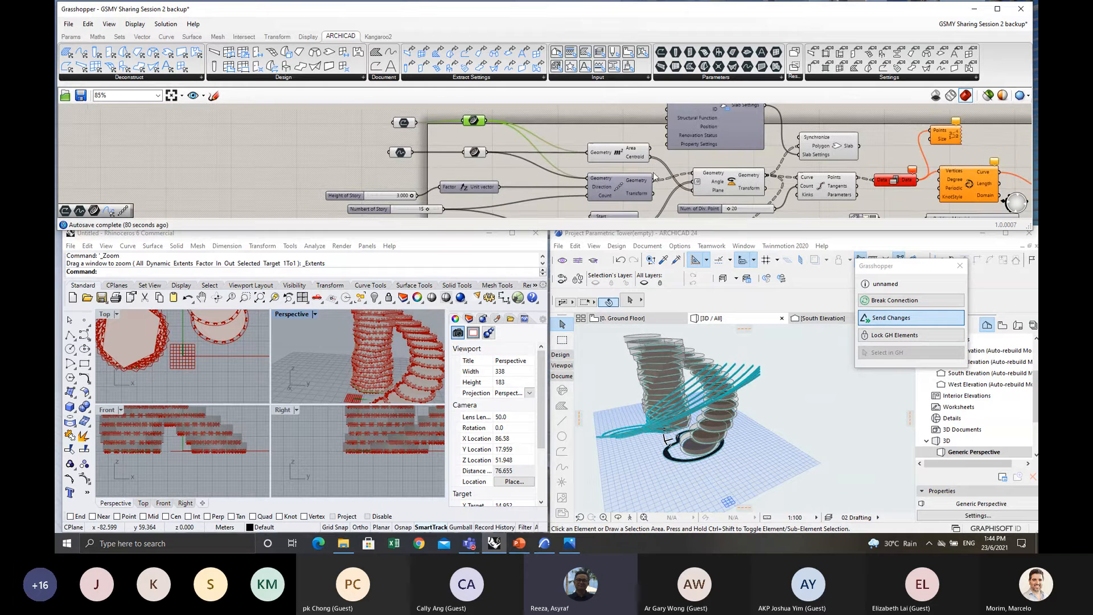
{"action": "scroll", "coordinate": [595, 167], "scroll_direction": "down", "scroll_amount": 1}
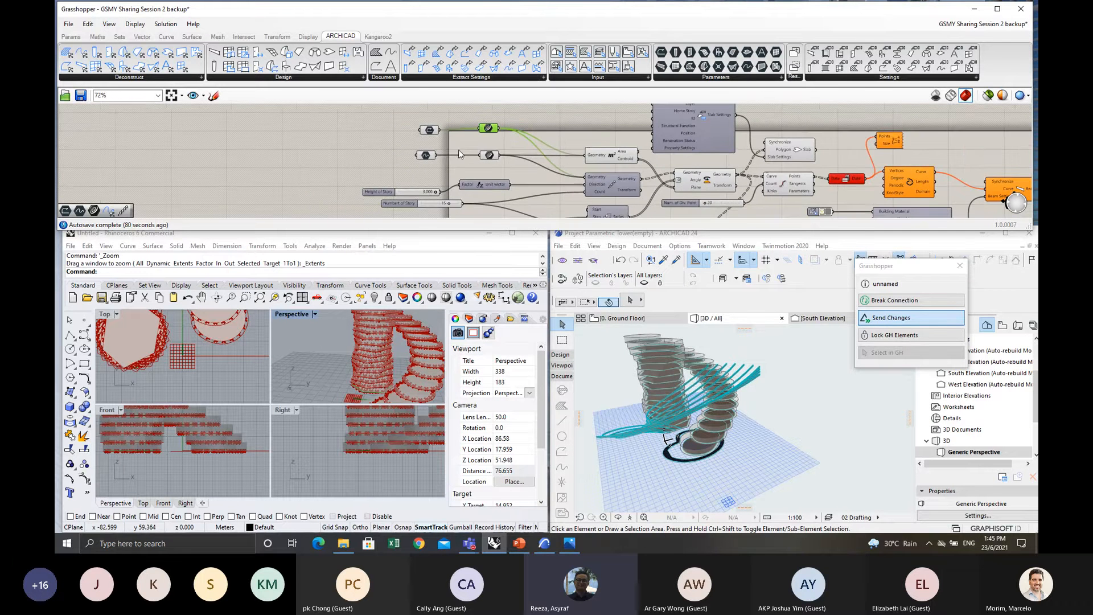
{"action": "scroll", "coordinate": [450, 140], "scroll_direction": "up", "scroll_amount": 3}
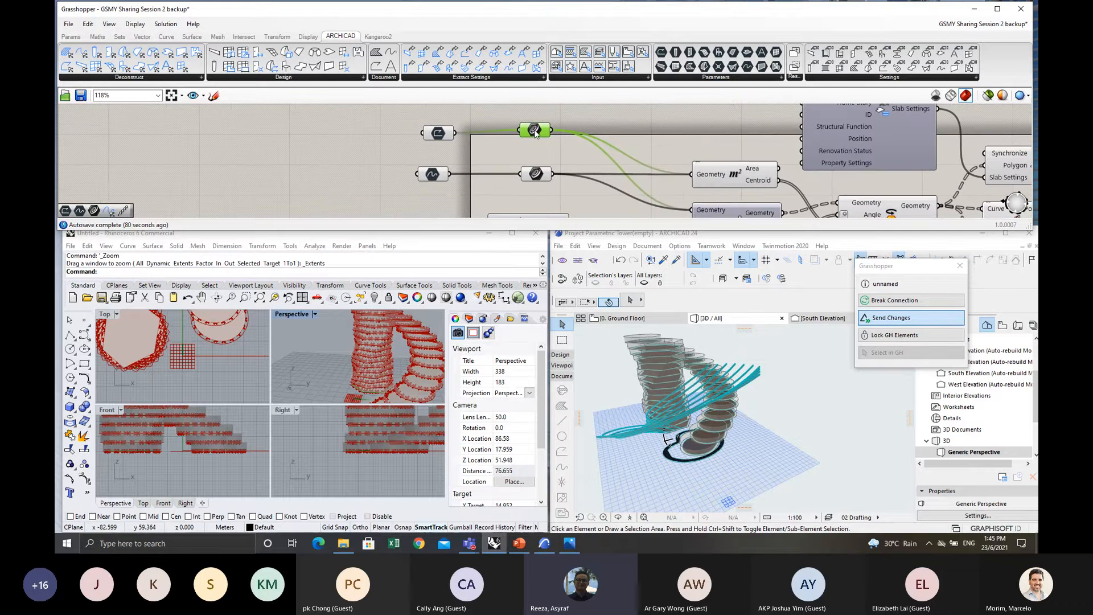
{"action": "key", "text": "Delete"}
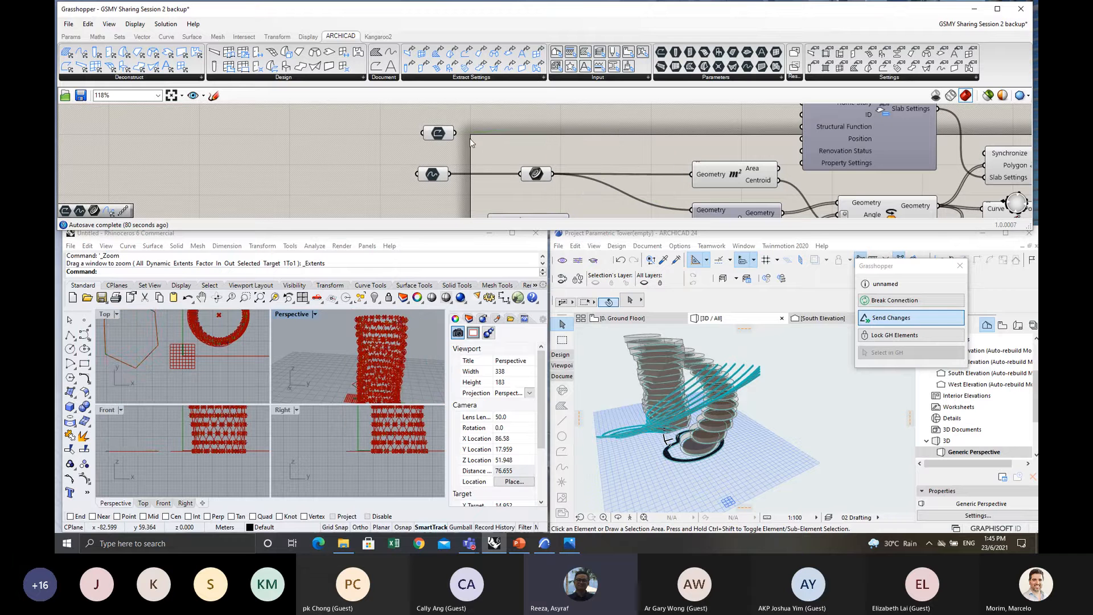
{"action": "left_click", "coordinate": [449, 135]}
{"action": "key", "text": "Delete"}
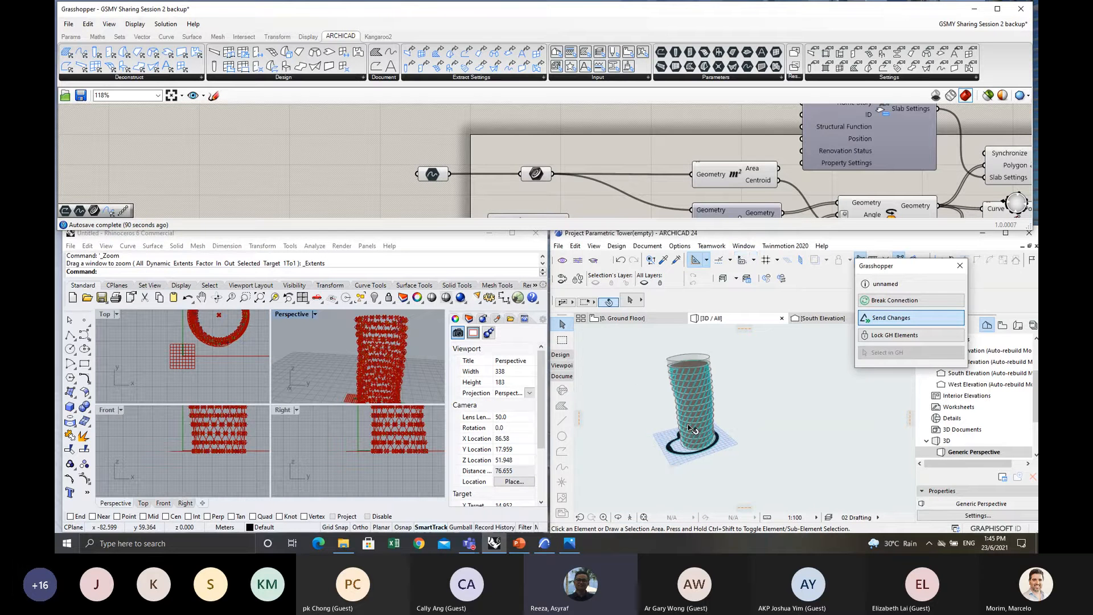
Return to the Ground Floor plan in ARCHICAD and examine the tower's base inside the curved wall up close.
{"action": "scroll", "coordinate": [566, 132], "scroll_direction": "down", "scroll_amount": 3}
{"action": "right_click_drag", "start_coordinate": [566, 132], "coordinate": [545, 132]}
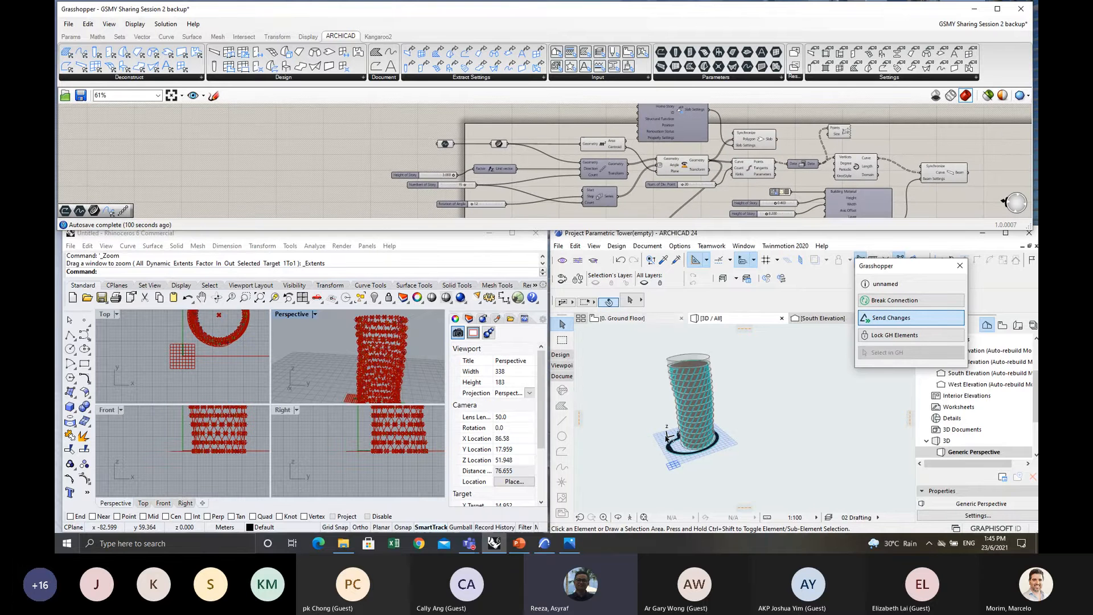
{"action": "left_click", "coordinate": [621, 318]}
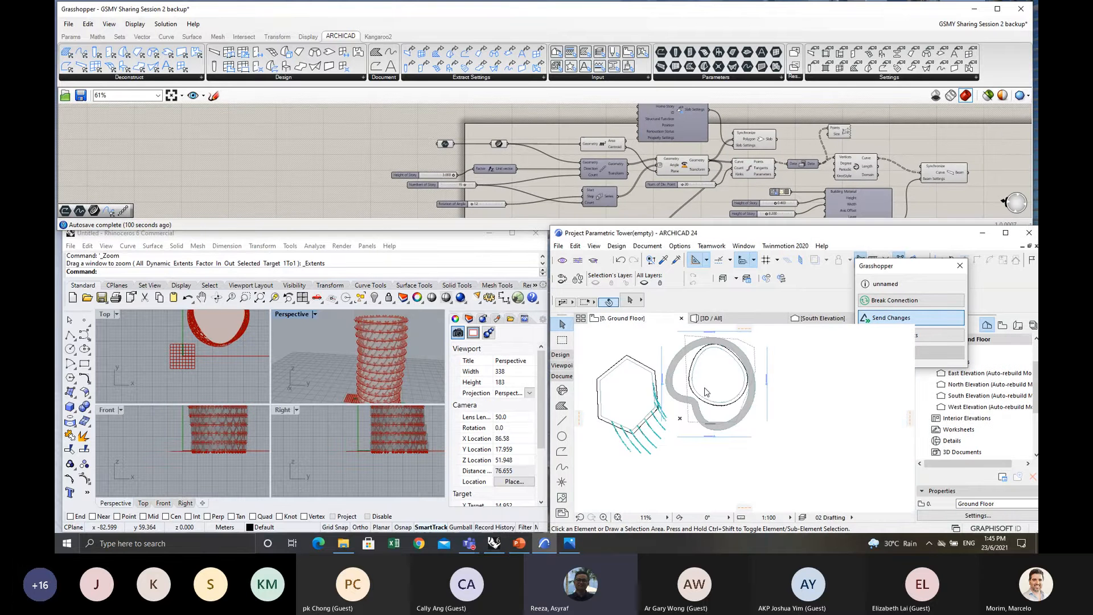
{"action": "scroll", "coordinate": [705, 392], "scroll_direction": "up", "scroll_amount": 5}
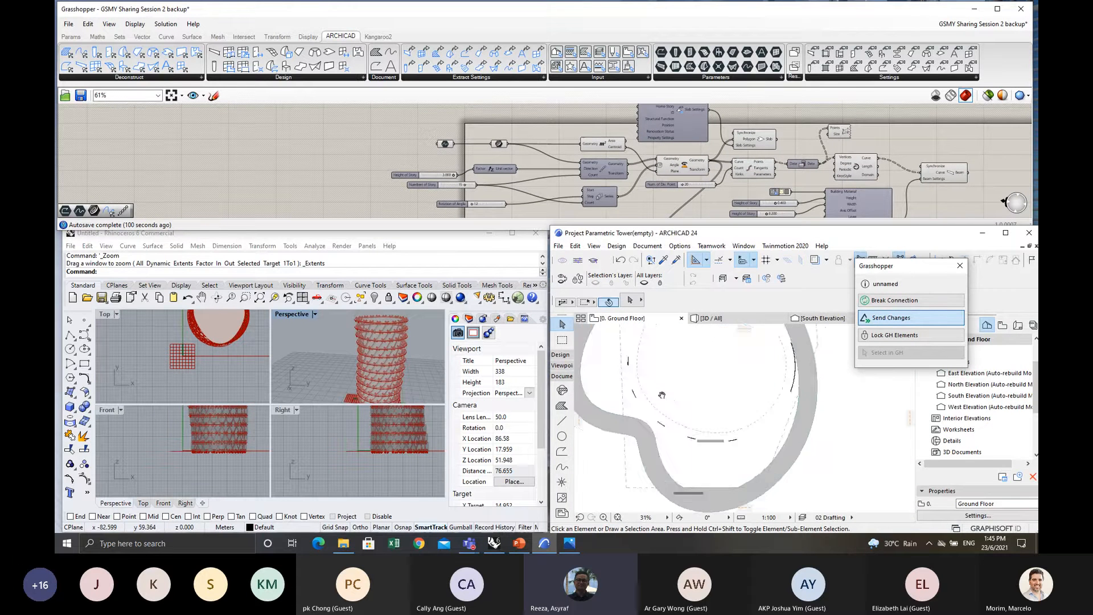
{"action": "middle_click_drag", "start_coordinate": [662, 396], "coordinate": [688, 405]}
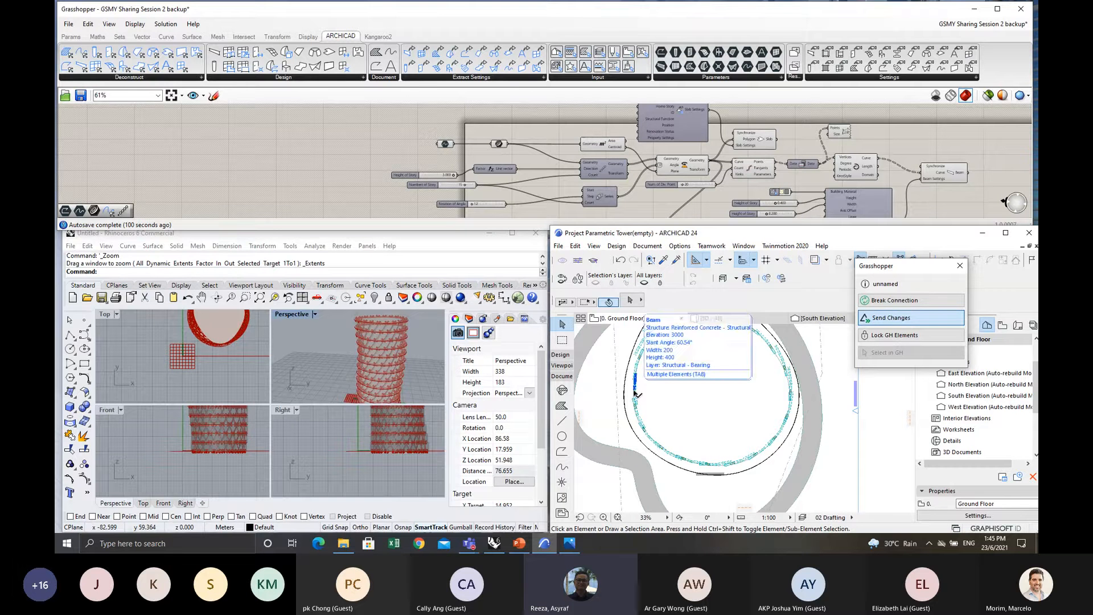
Select the spline defining the tower's base on the Ground Floor plan, stretch one edge node inward, and send the changes to Grasshopper.
{"action": "scroll", "coordinate": [636, 392], "scroll_direction": "up", "scroll_amount": 5}
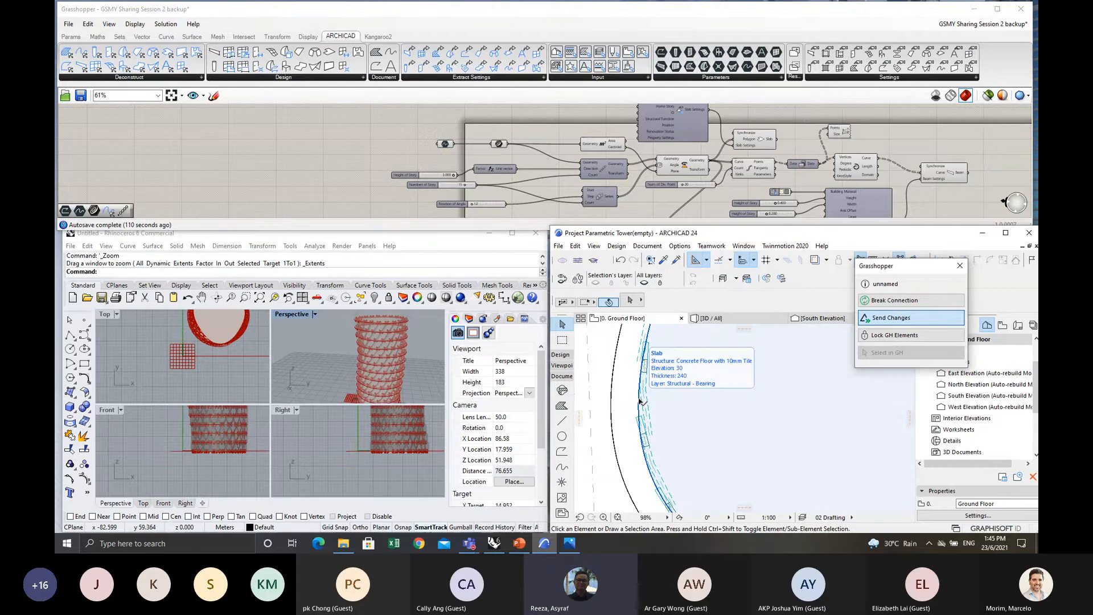
{"action": "scroll", "coordinate": [639, 401], "scroll_direction": "down", "scroll_amount": 3}
{"action": "middle_click_drag", "start_coordinate": [658, 402], "coordinate": [682, 394]}
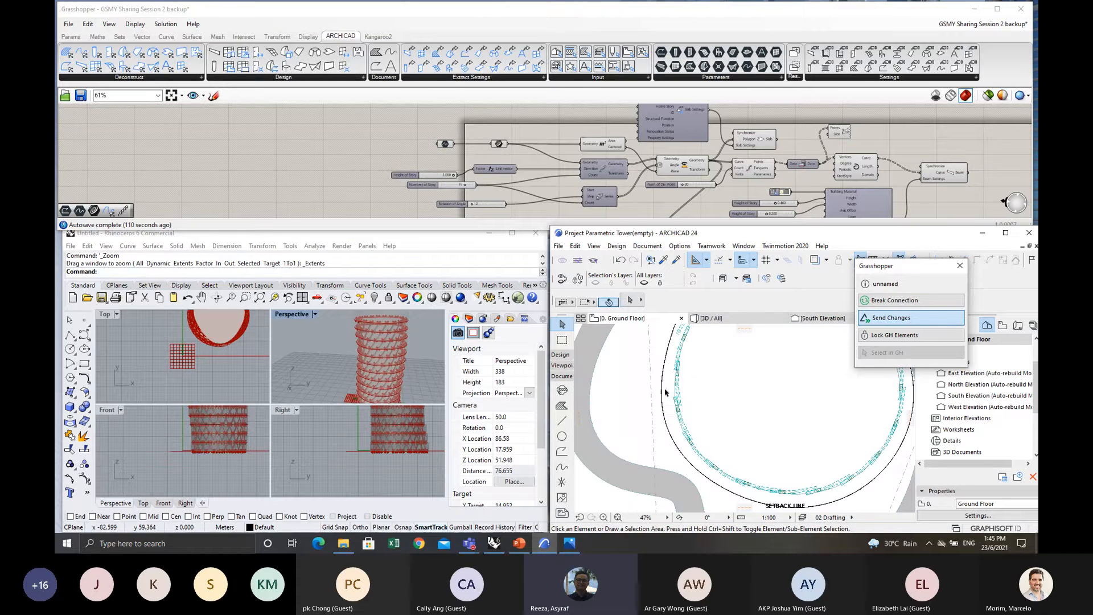
{"action": "scroll", "coordinate": [661, 393], "scroll_direction": "up", "scroll_amount": 9}
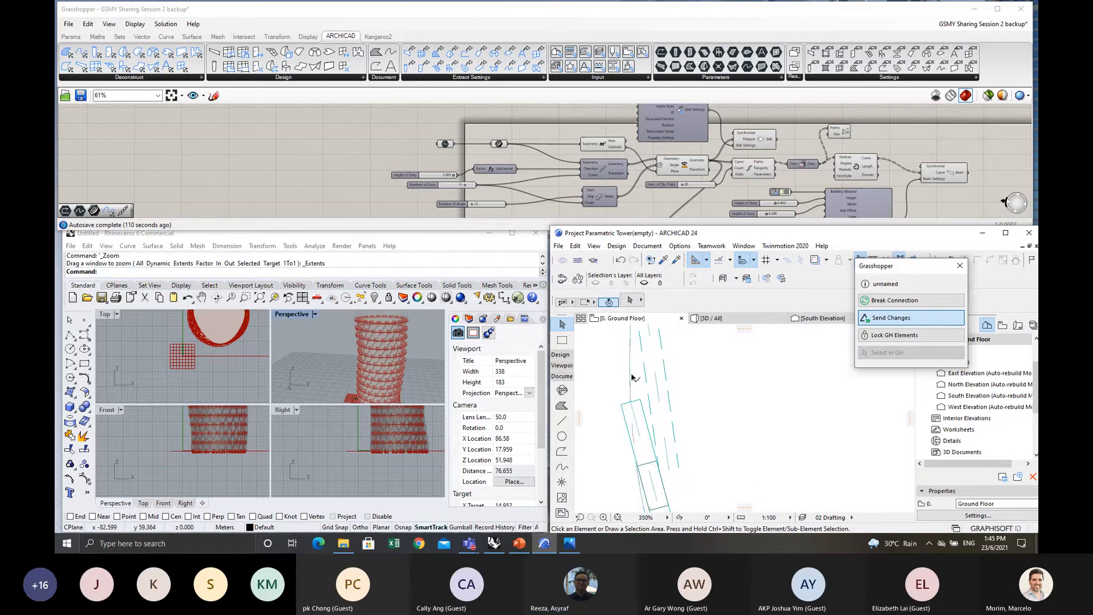
{"action": "left_click", "coordinate": [632, 388]}
{"action": "scroll", "coordinate": [706, 373], "scroll_direction": "down", "scroll_amount": 10}
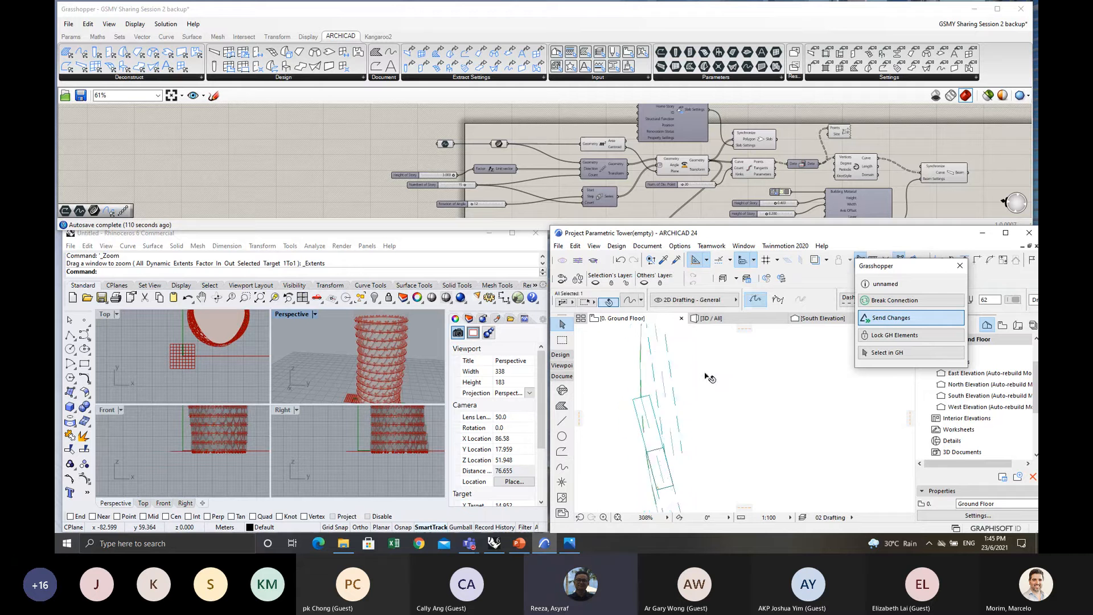
{"action": "middle_click_drag", "start_coordinate": [553, 389], "coordinate": [620, 404]}
{"action": "scroll", "coordinate": [623, 401], "scroll_direction": "down", "scroll_amount": 2}
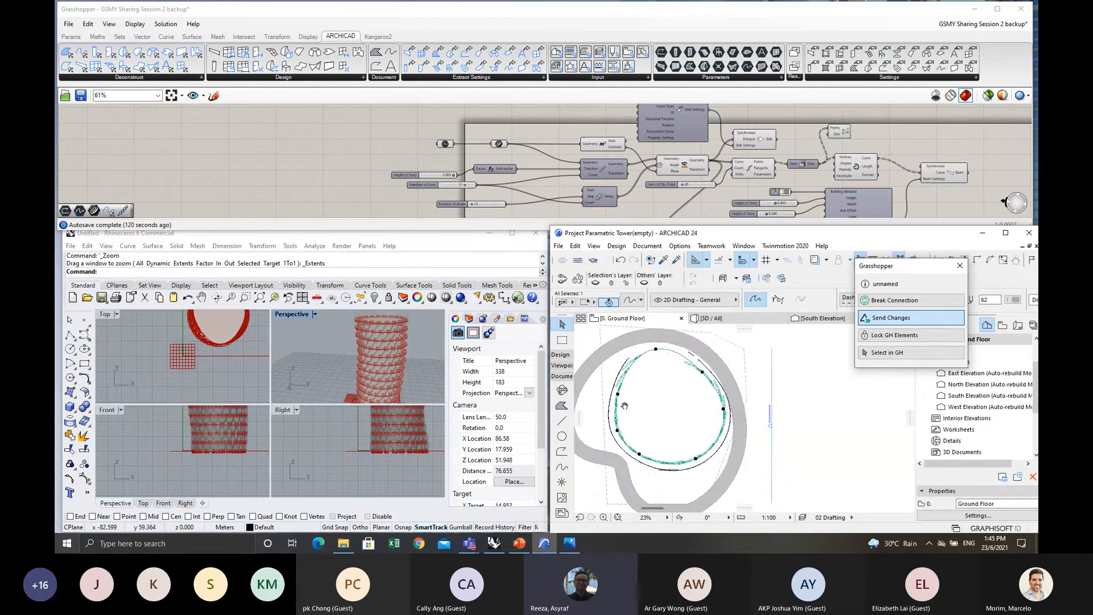
{"action": "left_click", "coordinate": [619, 394]}
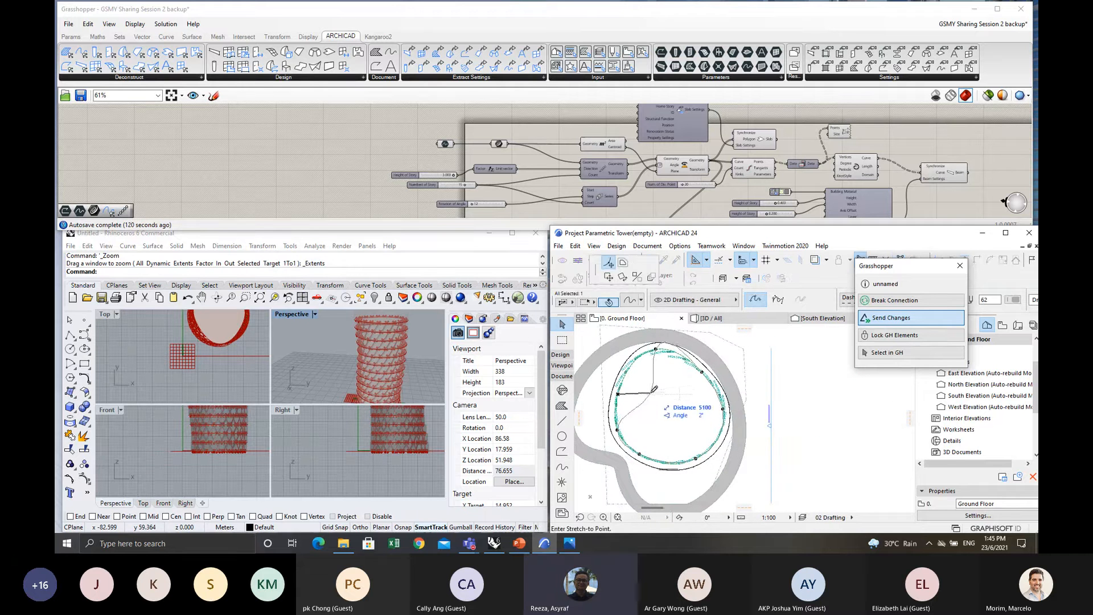
{"action": "left_click", "coordinate": [652, 423]}
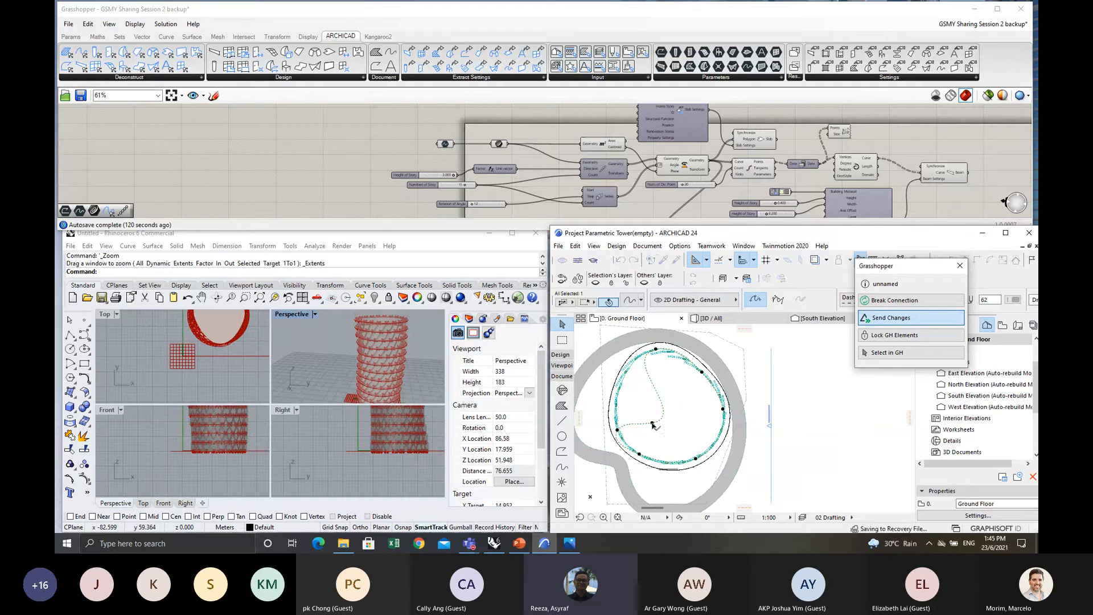
{"action": "left_click", "coordinate": [920, 318]}
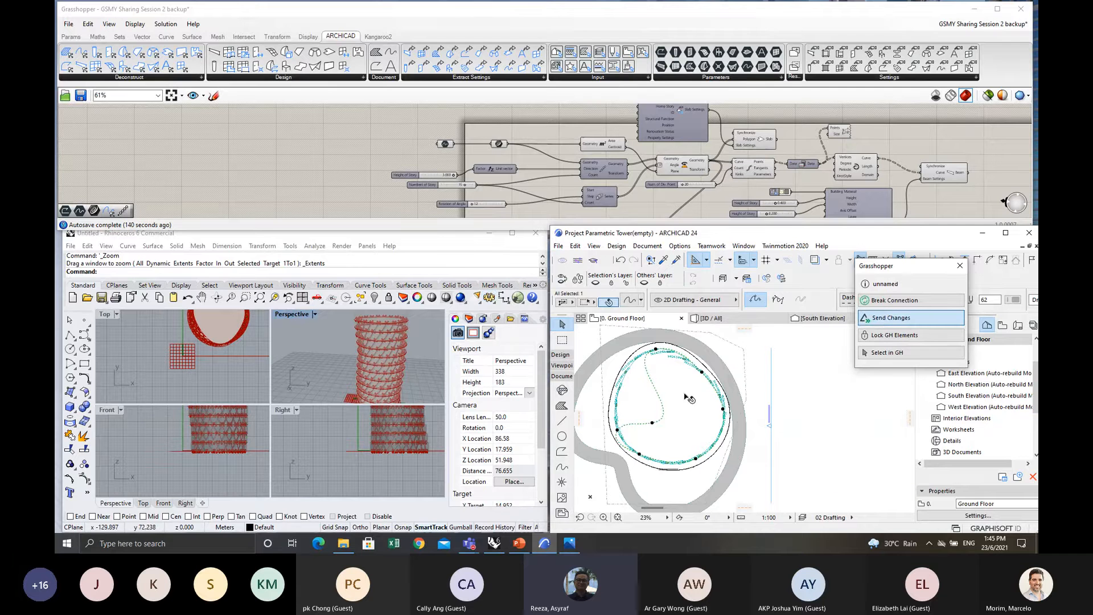
Deselect the spline and examine the reshaped base curve against the tower's beams and slab edge on the floor plan.
{"action": "scroll", "coordinate": [674, 397], "scroll_direction": "down", "scroll_amount": 2}
{"action": "middle_click_drag", "start_coordinate": [681, 393], "coordinate": [727, 393]}
{"action": "scroll", "coordinate": [728, 394], "scroll_direction": "up", "scroll_amount": 2}
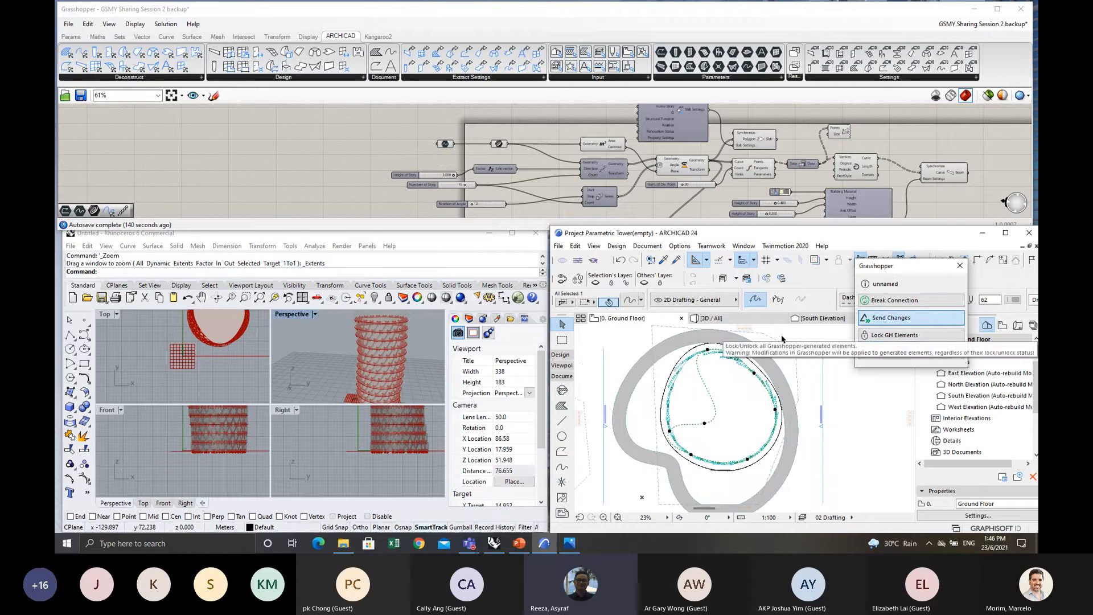
{"action": "middle_click_drag", "start_coordinate": [692, 415], "coordinate": [662, 412]}
{"action": "scroll", "coordinate": [660, 412], "scroll_direction": "up", "scroll_amount": 1}
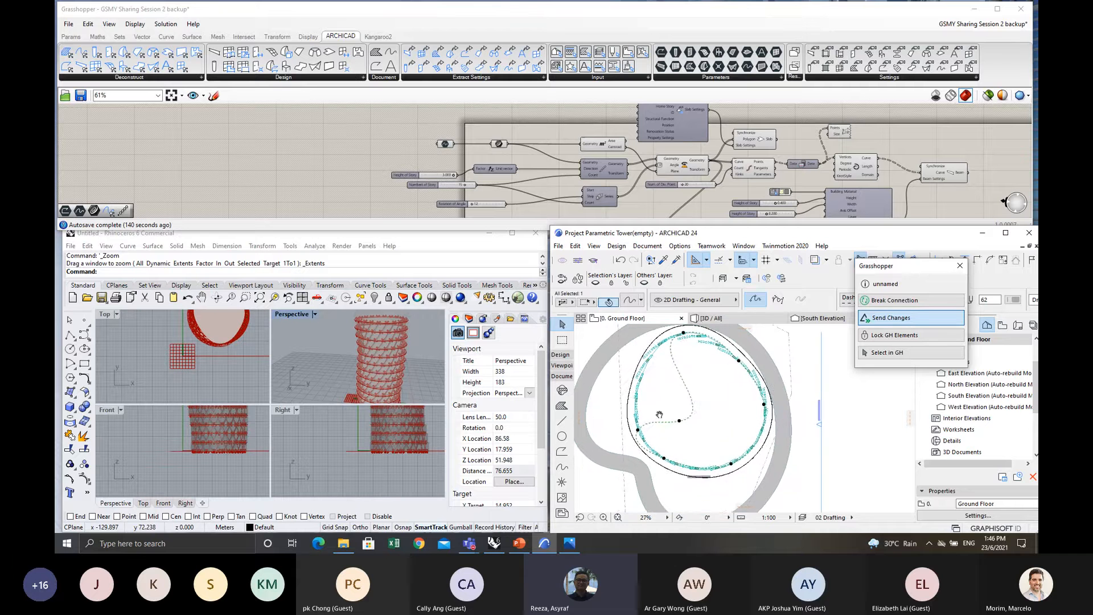
{"action": "key", "text": "Escape"}
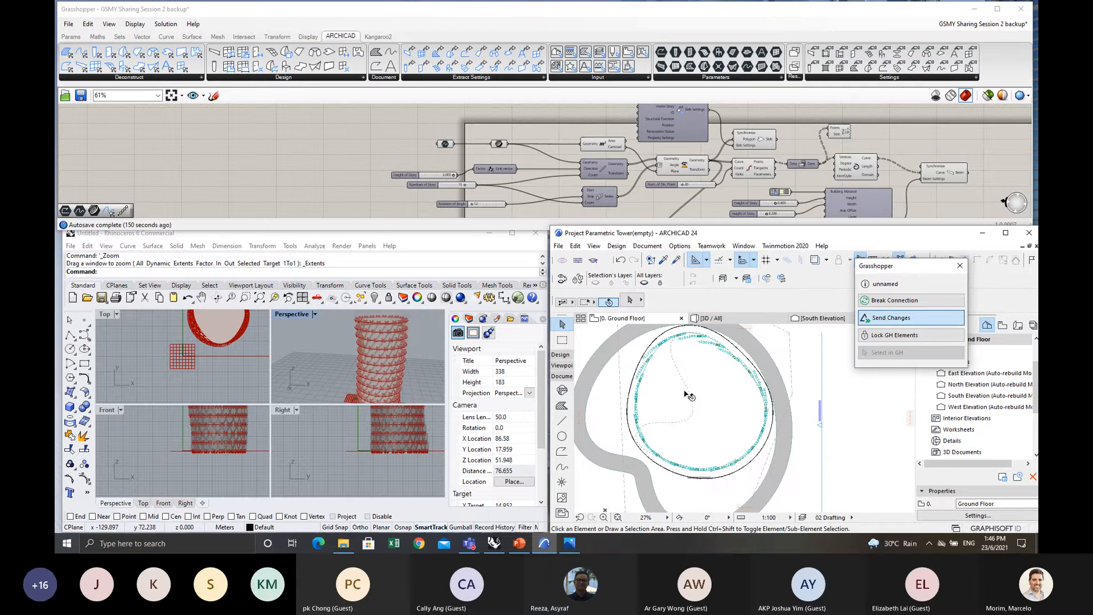
{"action": "scroll", "coordinate": [644, 398], "scroll_direction": "up", "scroll_amount": 2}
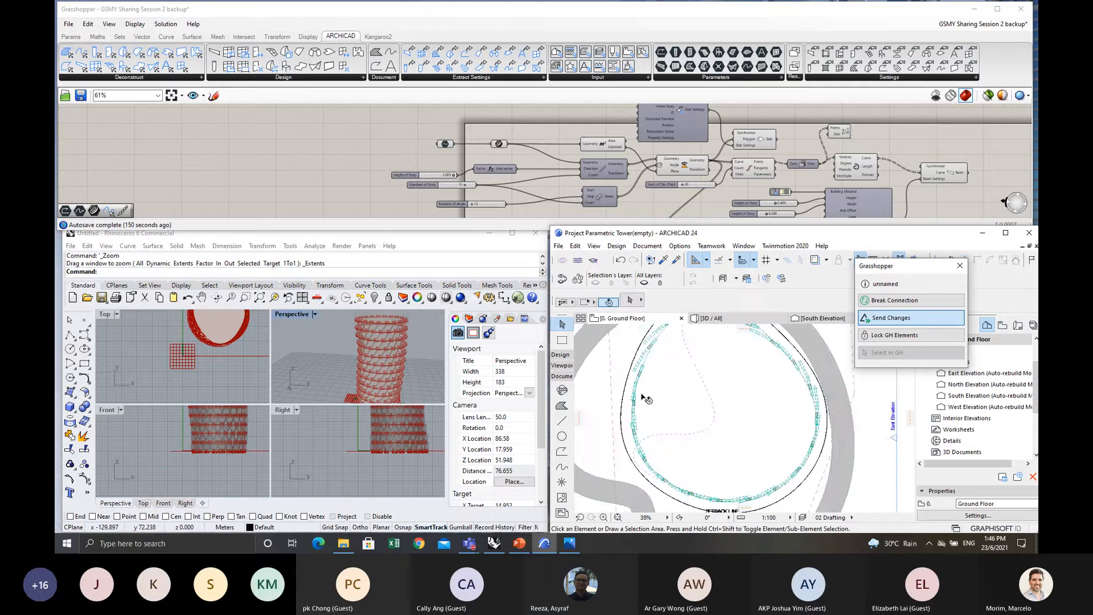
{"action": "scroll", "coordinate": [643, 395], "scroll_direction": "up", "scroll_amount": 3}
{"action": "scroll", "coordinate": [633, 383], "scroll_direction": "up", "scroll_amount": 6}
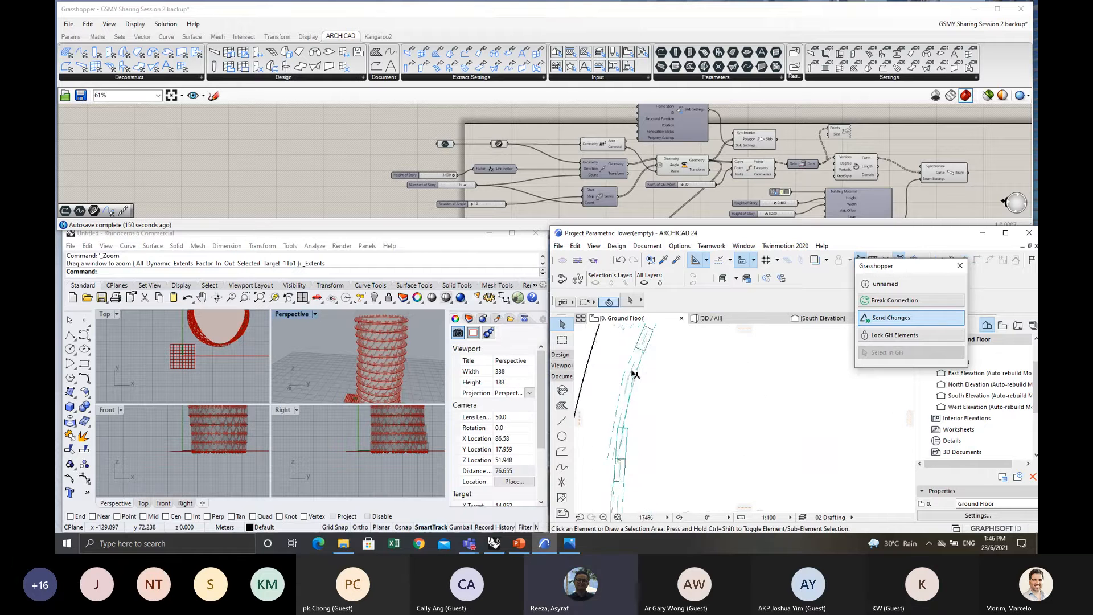
{"action": "scroll", "coordinate": [678, 387], "scroll_direction": "down", "scroll_amount": 8}
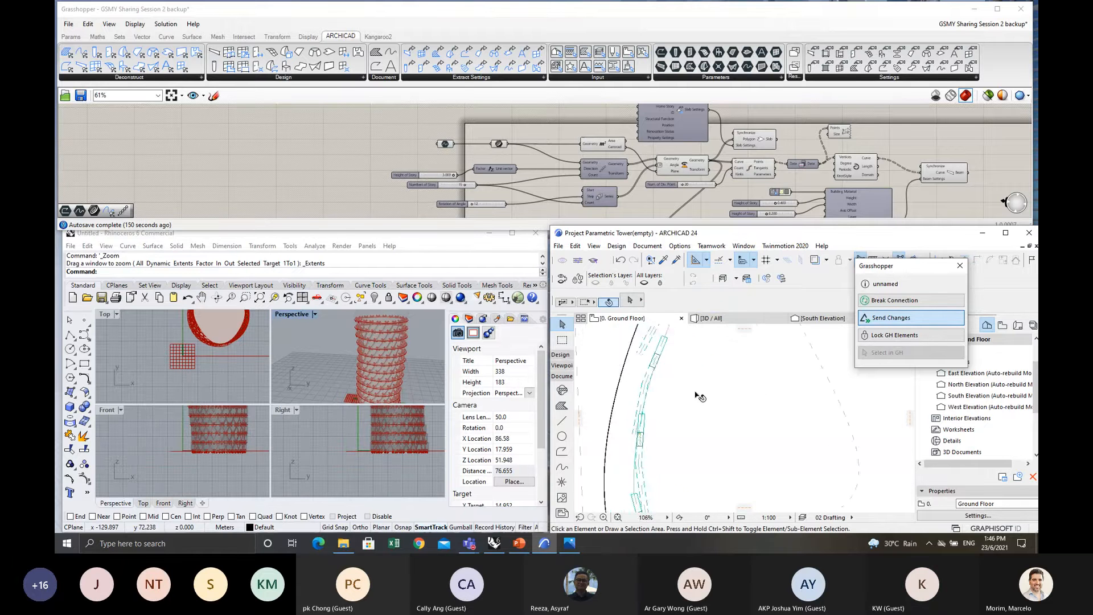
Inspect the tower in ARCHICAD's 3D view and compare it with the model in Rhino's Perspective viewport.
{"action": "left_click", "coordinate": [719, 320]}
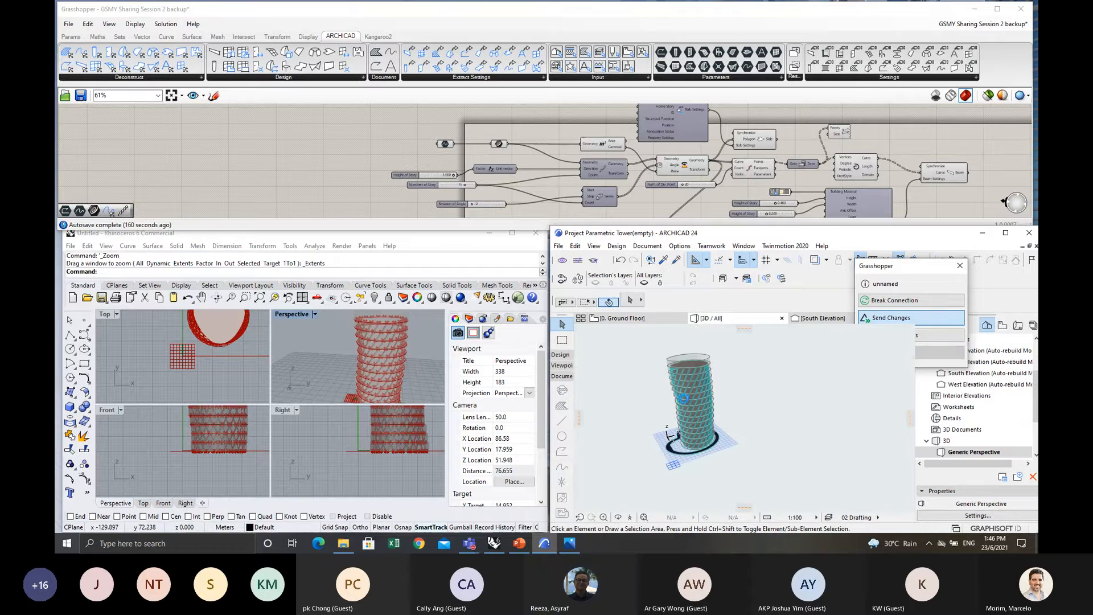
{"action": "scroll", "coordinate": [680, 404], "scroll_direction": "up", "scroll_amount": 3}
{"action": "left_click_drag", "start_coordinate": [675, 414], "coordinate": [844, 334]}
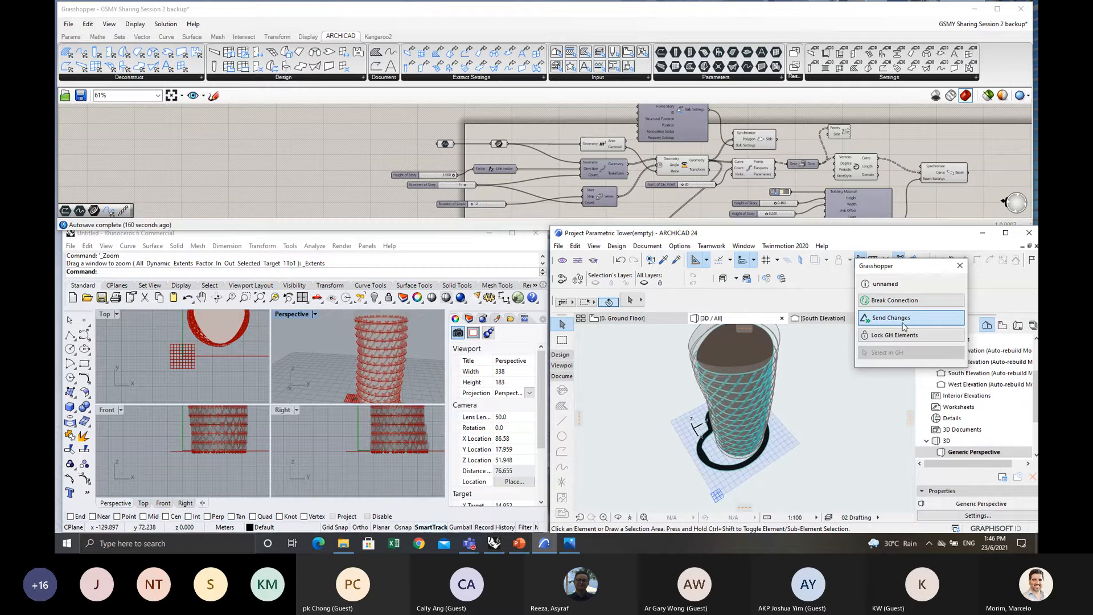
{"action": "scroll", "coordinate": [349, 351], "scroll_direction": "down", "scroll_amount": 10}
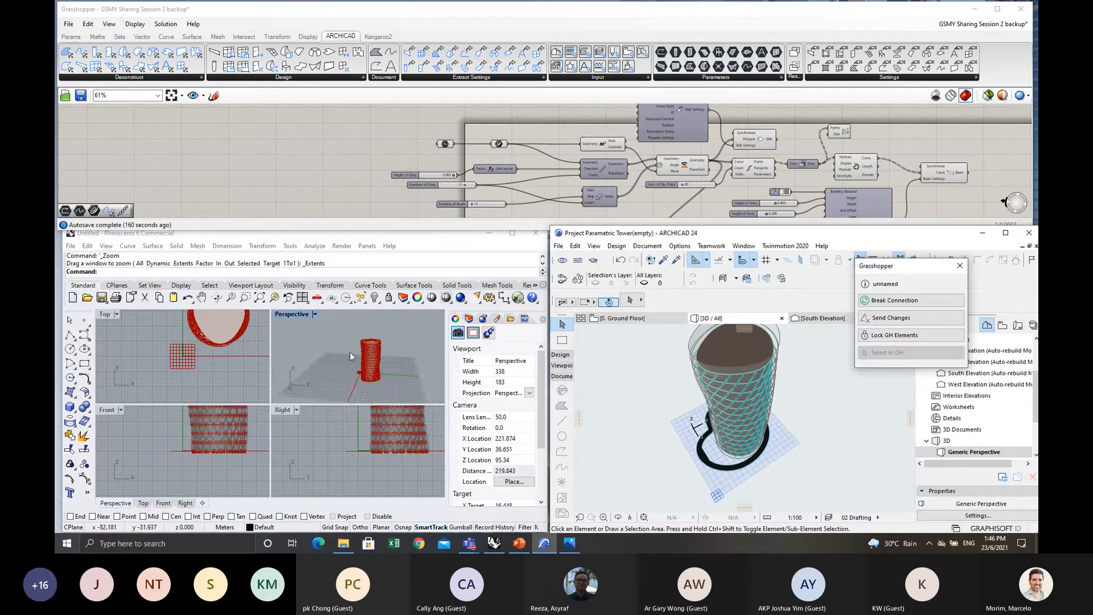
{"action": "left_click", "coordinate": [318, 368]}
{"action": "right_click_drag", "start_coordinate": [318, 368], "coordinate": [301, 376]}
{"action": "scroll", "coordinate": [319, 372], "scroll_direction": "up", "scroll_amount": 2}
{"action": "scroll", "coordinate": [456, 148], "scroll_direction": "up", "scroll_amount": 3}
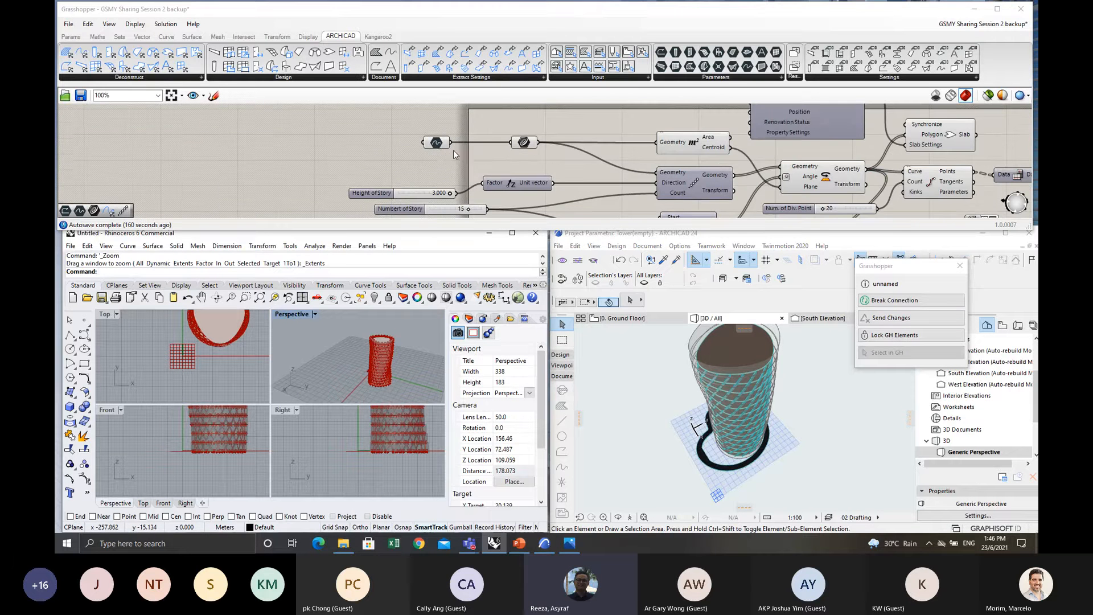
In Grasshopper, check the two curve parameters feeding the tower definition by selecting each, and return to ARCHICAD.
{"action": "left_click", "coordinate": [453, 148]}
{"action": "left_click", "coordinate": [524, 142]}
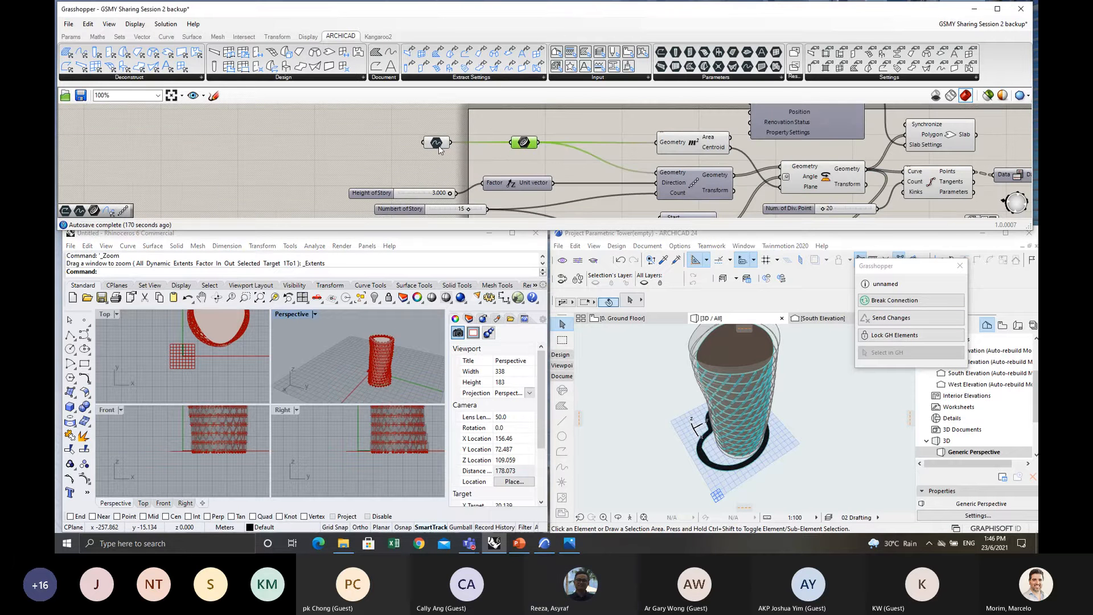
{"action": "left_click", "coordinate": [437, 142]}
{"action": "left_click", "coordinate": [695, 391]}
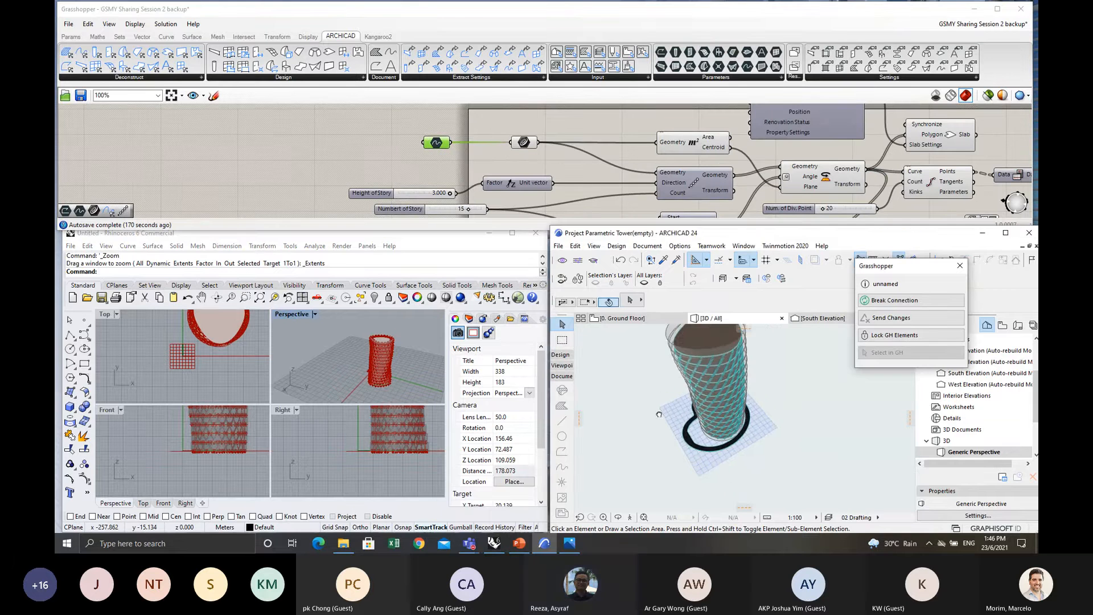
Compare the reshaped spline on the floor plan with the tower in the 3D view and examine the slab edge up close.
{"action": "key", "text": "F2"}
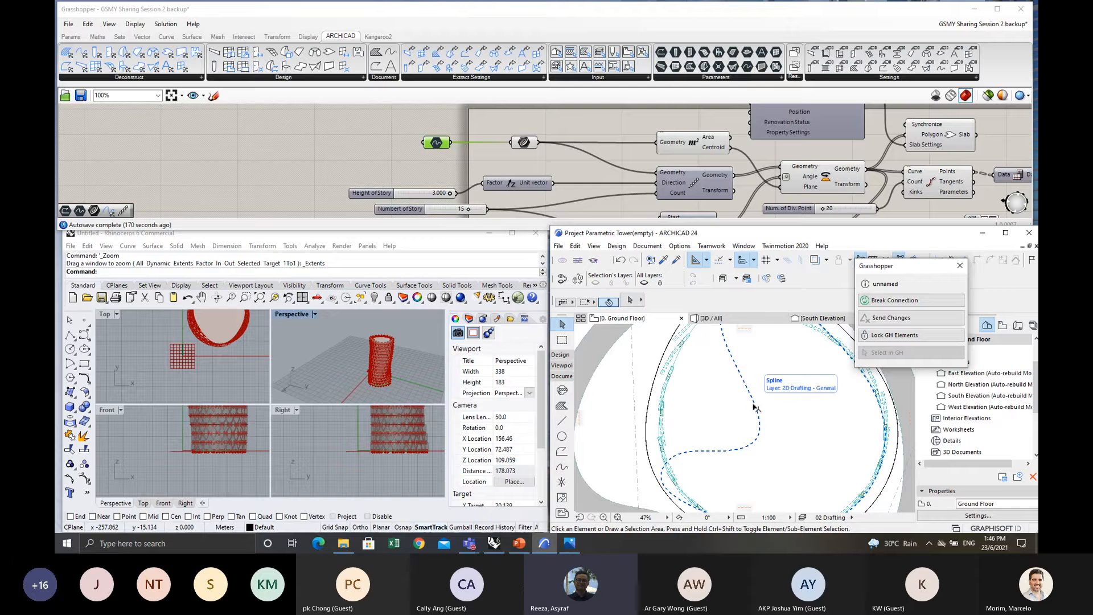
{"action": "key", "text": "F3"}
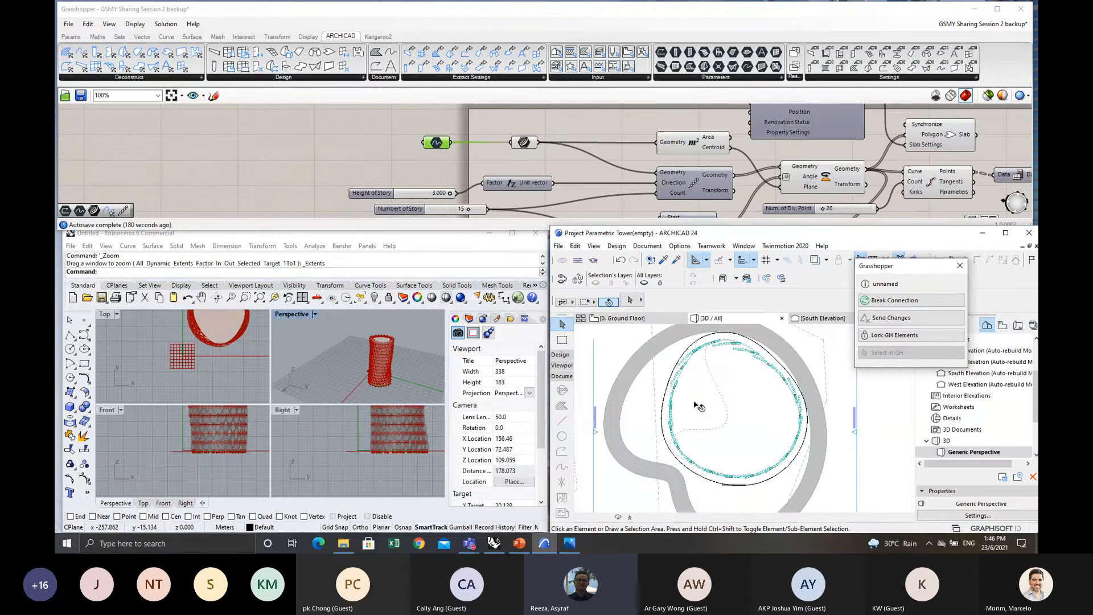
{"action": "middle_click_drag", "start_coordinate": [701, 425], "coordinate": [679, 416], "text": "shift"}
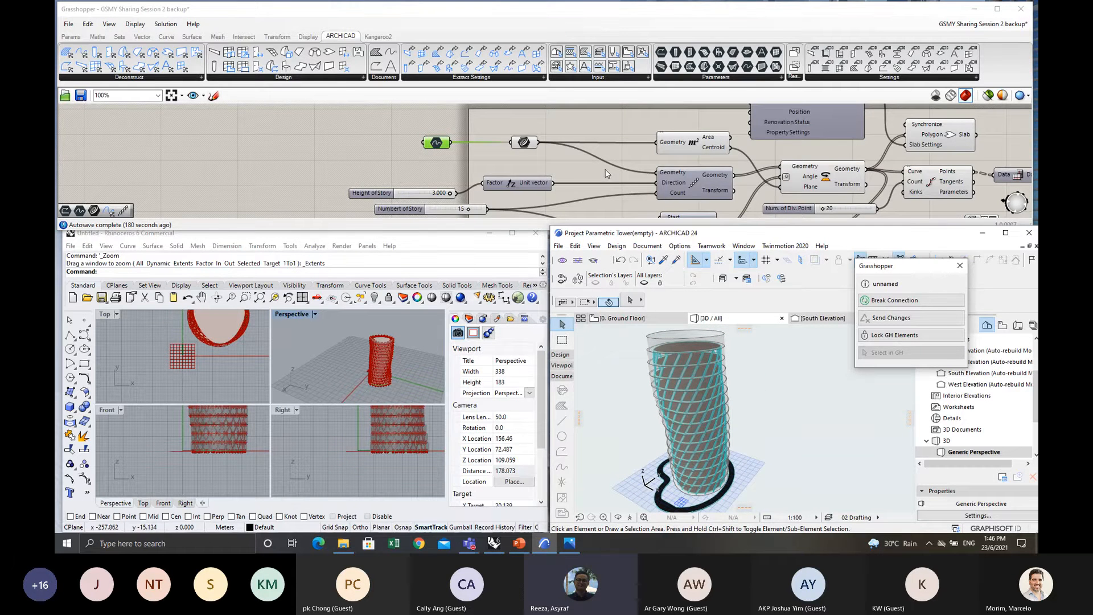
{"action": "scroll", "coordinate": [607, 170], "scroll_direction": "down", "scroll_amount": 2}
{"action": "key", "text": "F2"}
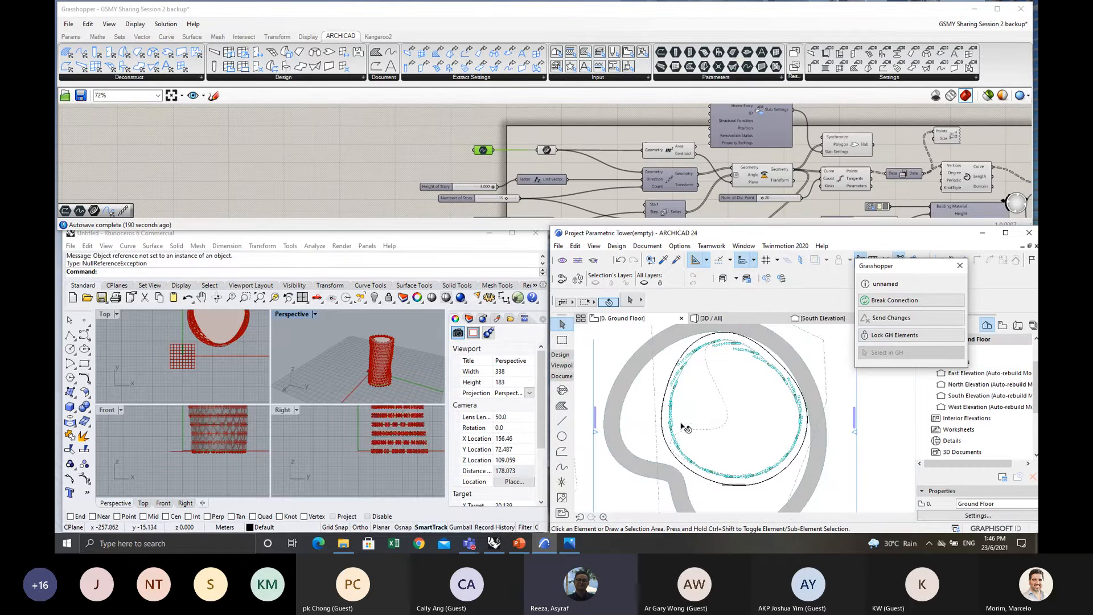
{"action": "scroll", "coordinate": [675, 405], "scroll_direction": "up", "scroll_amount": 5}
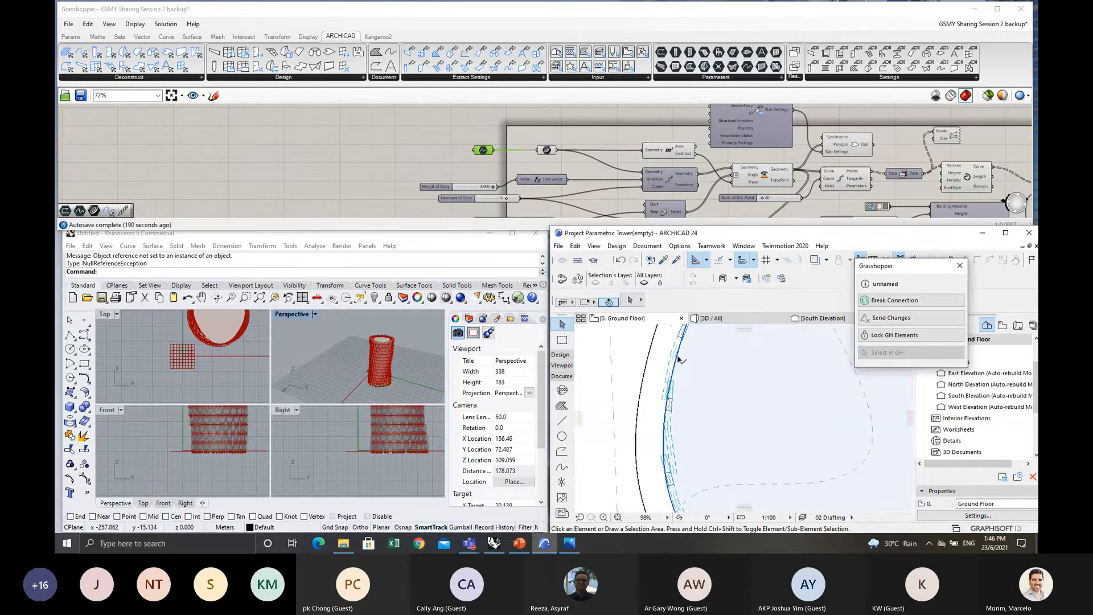
{"action": "left_click", "coordinate": [678, 367]}
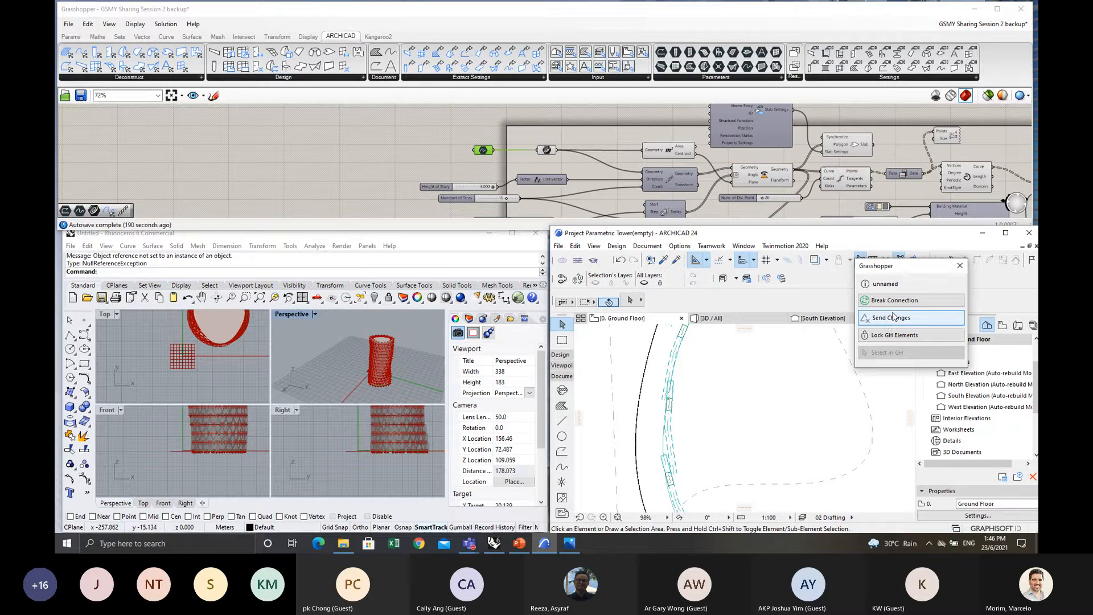
Send the changes to Grasshopper again and check the tower on the plan and in the 3D view.
{"action": "left_click", "coordinate": [891, 318]}
{"action": "scroll", "coordinate": [765, 411], "scroll_direction": "down", "scroll_amount": 5}
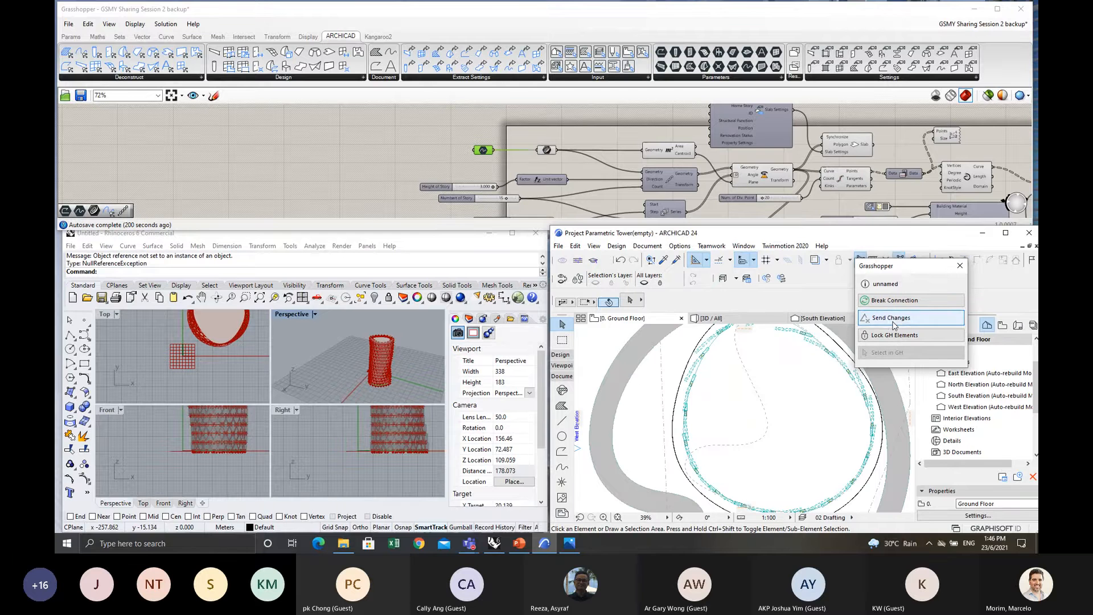
{"action": "scroll", "coordinate": [708, 420], "scroll_direction": "down", "scroll_amount": 1}
{"action": "middle_click_drag", "start_coordinate": [718, 415], "coordinate": [673, 421]}
{"action": "key", "text": "F3"}
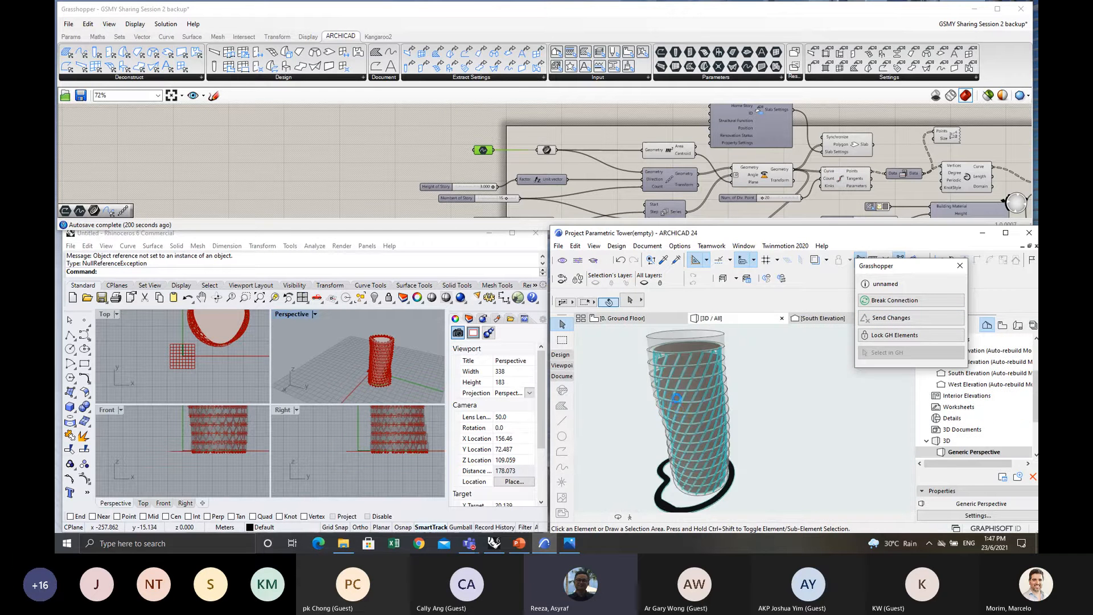
{"action": "scroll", "coordinate": [685, 418], "scroll_direction": "down", "scroll_amount": 1}
{"action": "middle_click_drag", "start_coordinate": [684, 418], "coordinate": [720, 388]}
Place a rectangular terrain mesh under the tower and curved wall in the 3D view with the Mesh tool.
{"action": "left_click", "coordinate": [564, 356]}
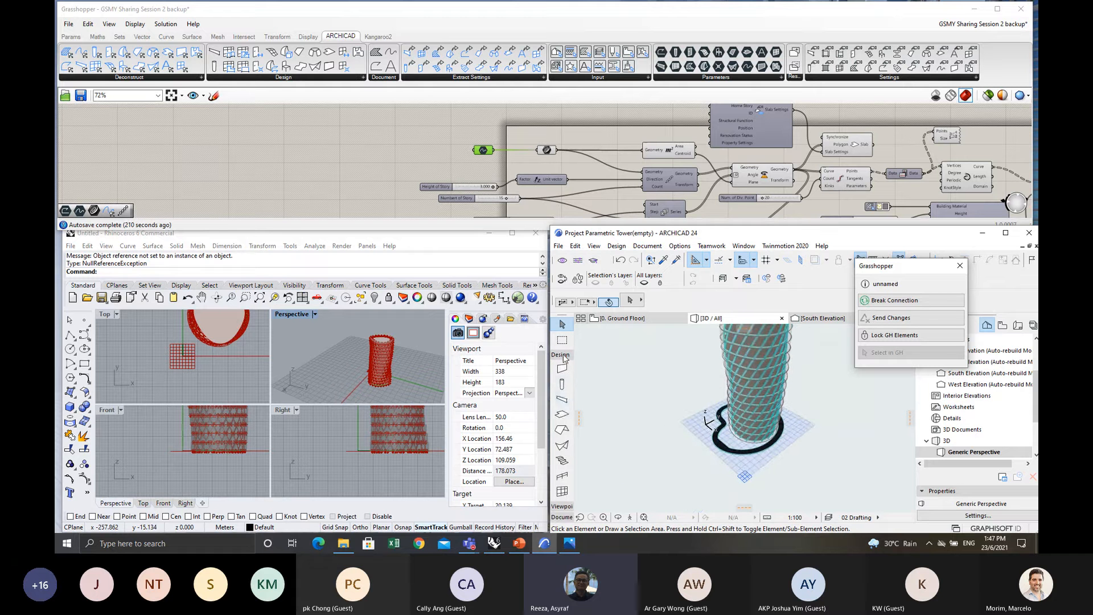
{"action": "scroll", "coordinate": [562, 429], "scroll_direction": "down", "scroll_amount": 3}
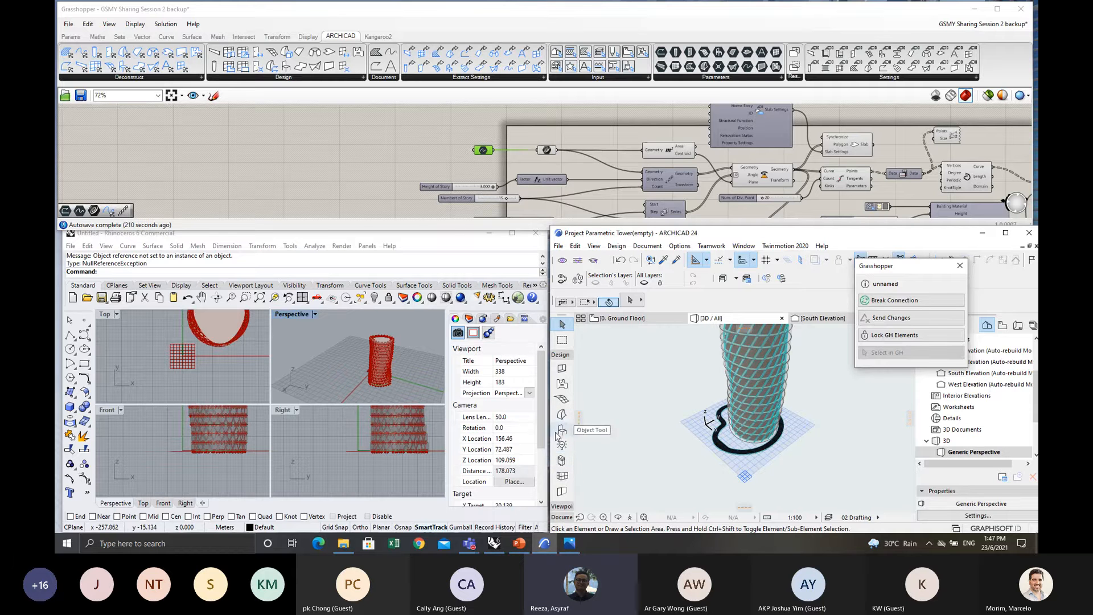
{"action": "left_click", "coordinate": [563, 399]}
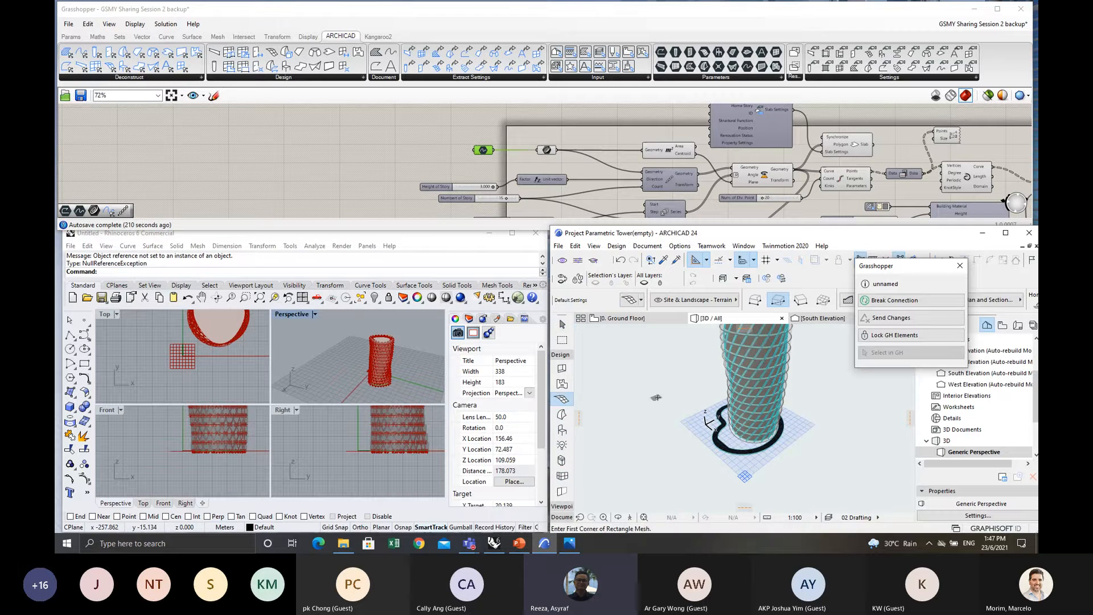
{"action": "scroll", "coordinate": [679, 419], "scroll_direction": "up", "scroll_amount": 2}
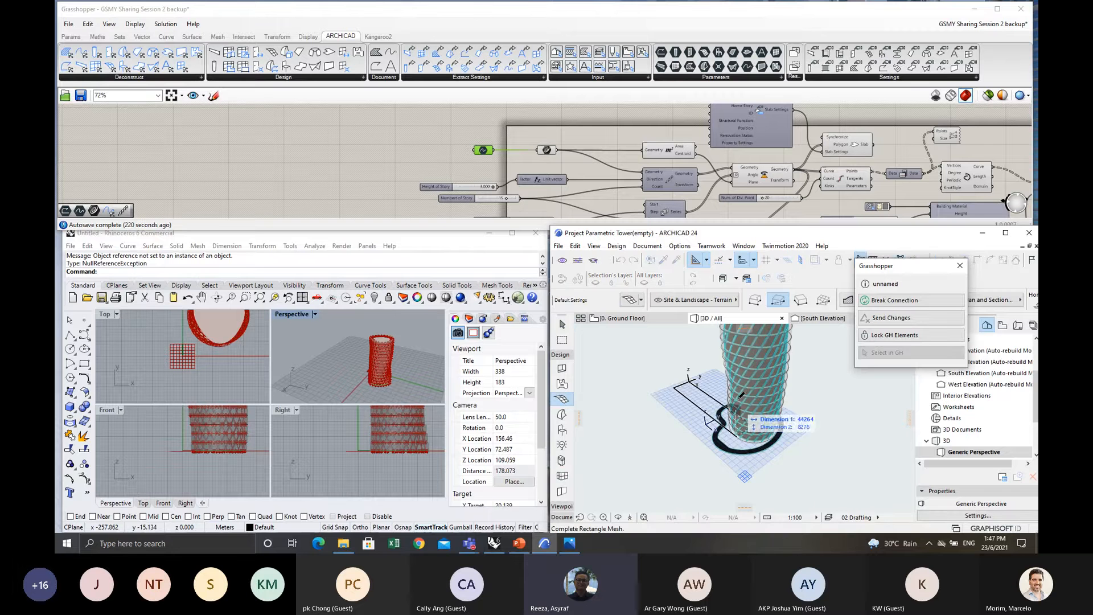
{"action": "scroll", "coordinate": [680, 419], "scroll_direction": "up", "scroll_amount": 2}
{"action": "left_click", "coordinate": [736, 375]}
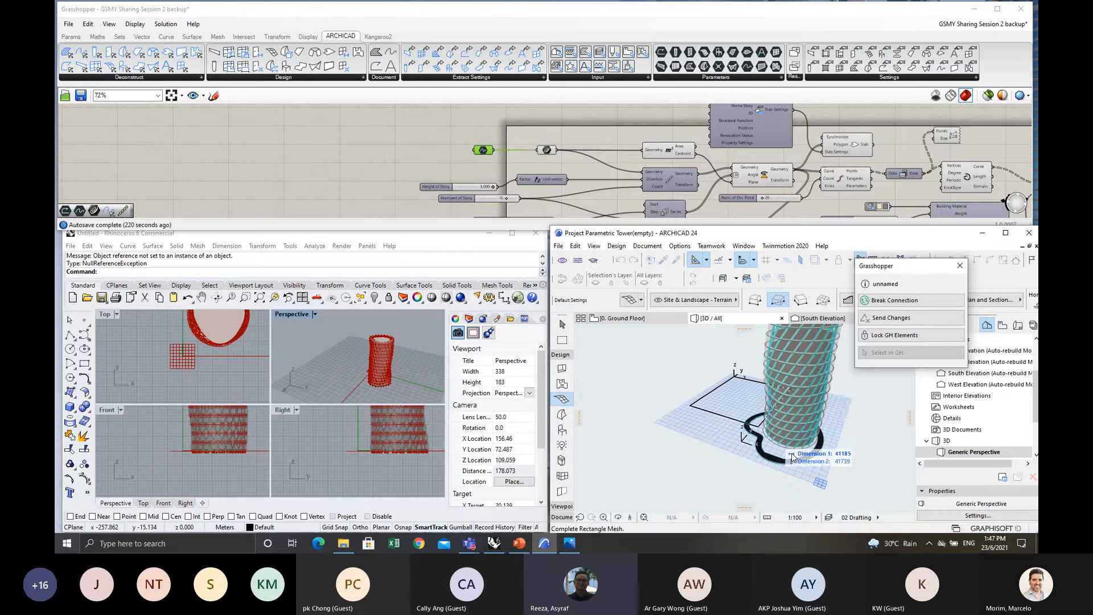
{"action": "left_click", "coordinate": [834, 479]}
{"action": "scroll", "coordinate": [834, 478], "scroll_direction": "up", "scroll_amount": 3}
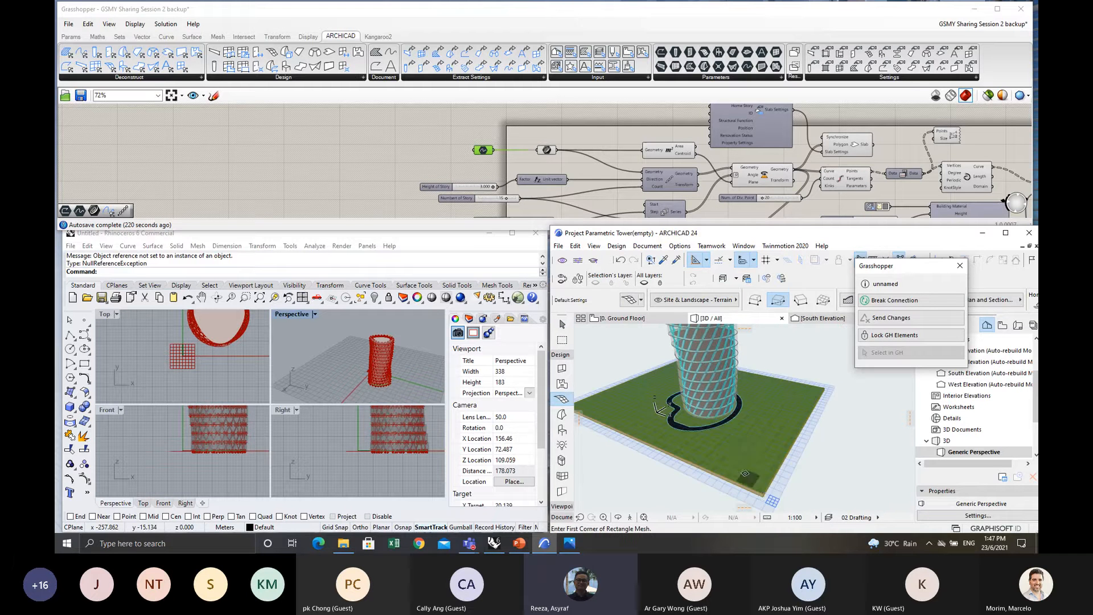
{"action": "scroll", "coordinate": [705, 437], "scroll_direction": "up", "scroll_amount": 5}
{"action": "key", "text": "Escape"}
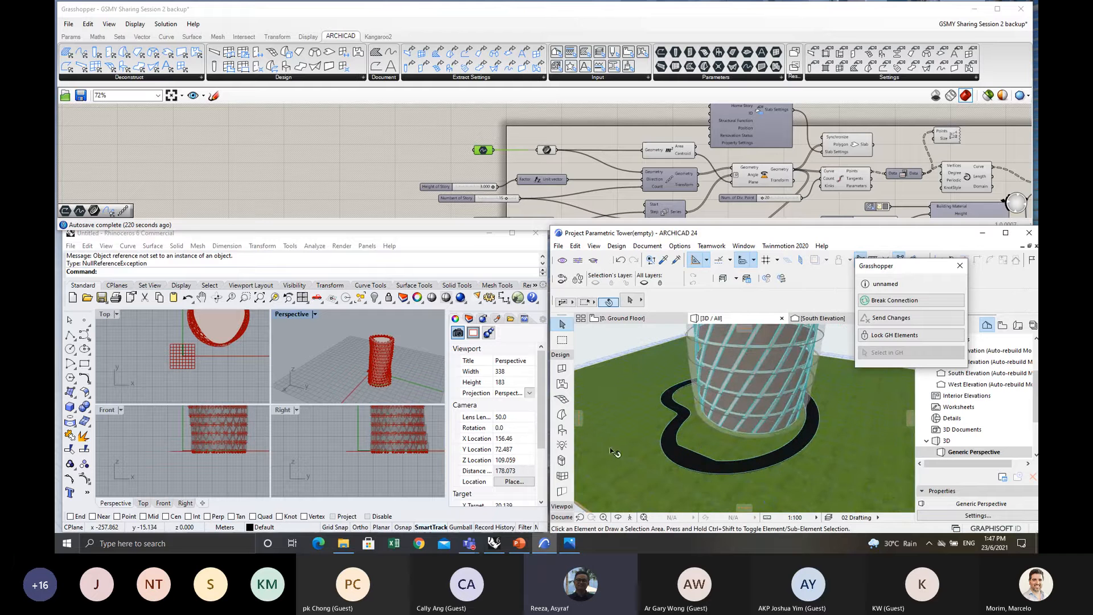
Set the Object tool's default to Deciduous Trees 24 with the Cherry tree type.
{"action": "left_click", "coordinate": [562, 357]}
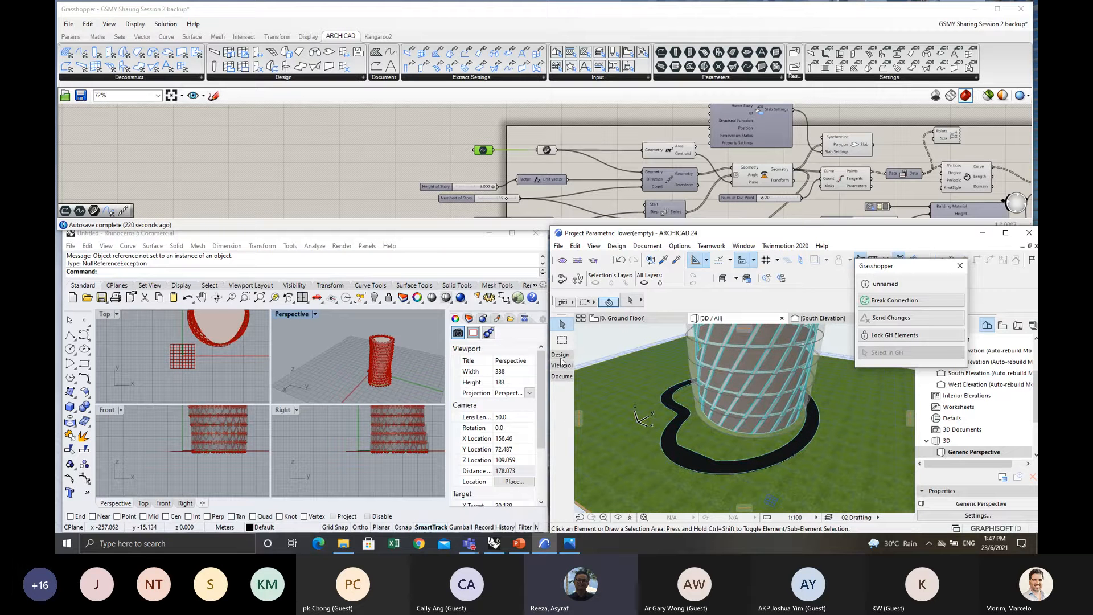
{"action": "left_click", "coordinate": [560, 357]}
{"action": "left_click", "coordinate": [562, 430]}
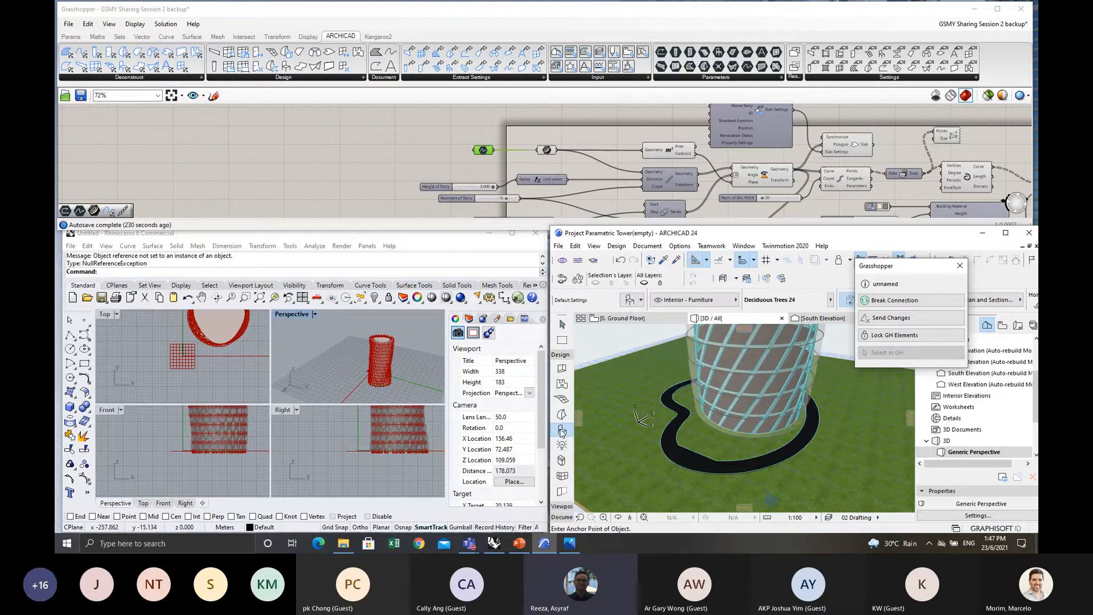
{"action": "double_click", "coordinate": [562, 430]}
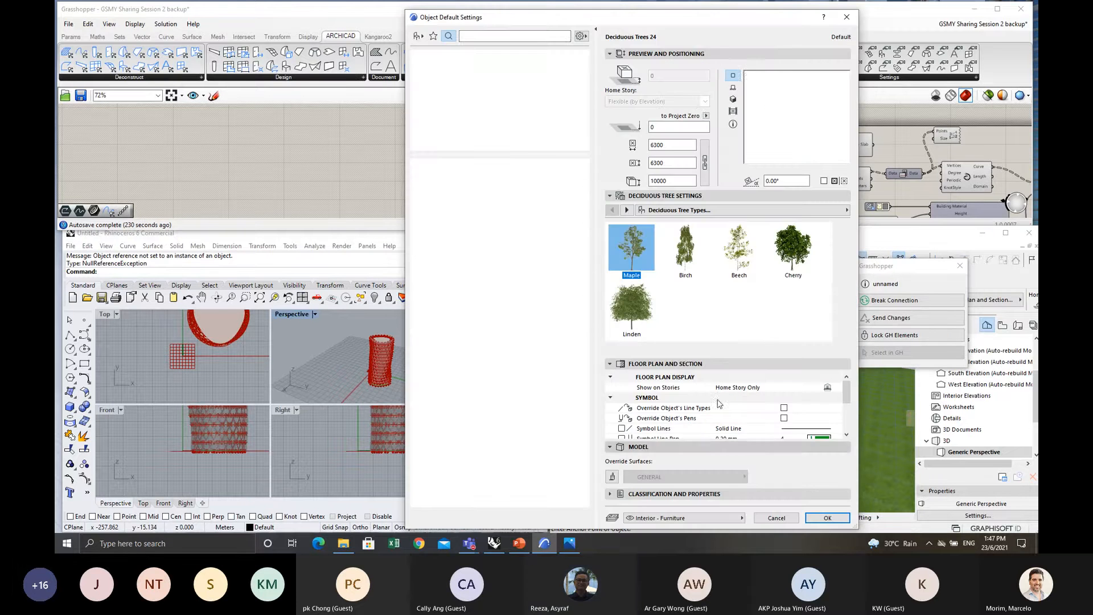
{"action": "left_click", "coordinate": [691, 260]}
{"action": "left_click", "coordinate": [786, 255]}
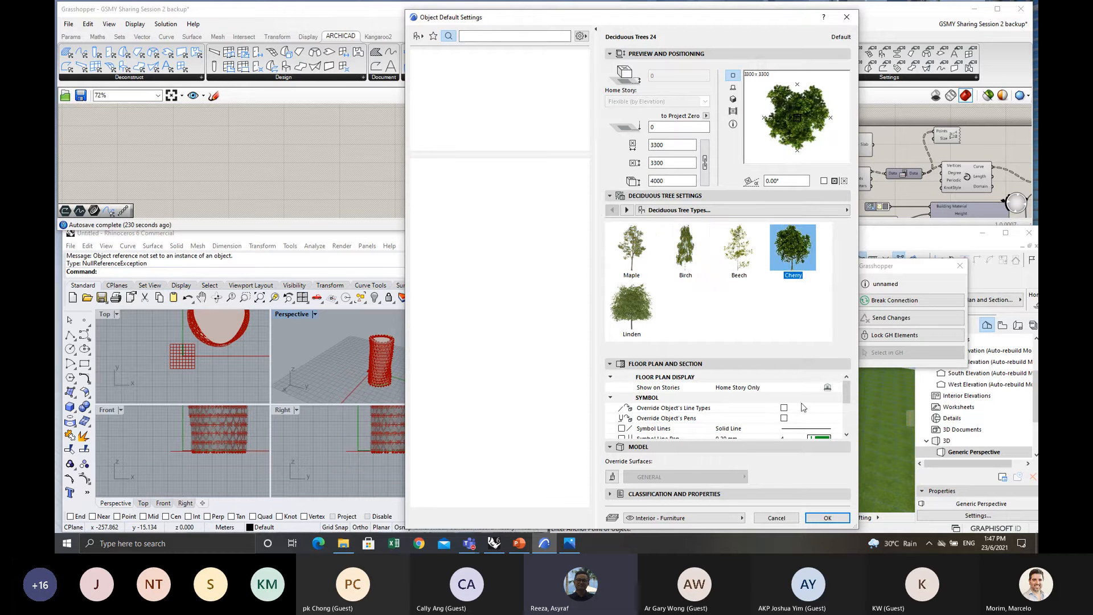
{"action": "left_click", "coordinate": [827, 519]}
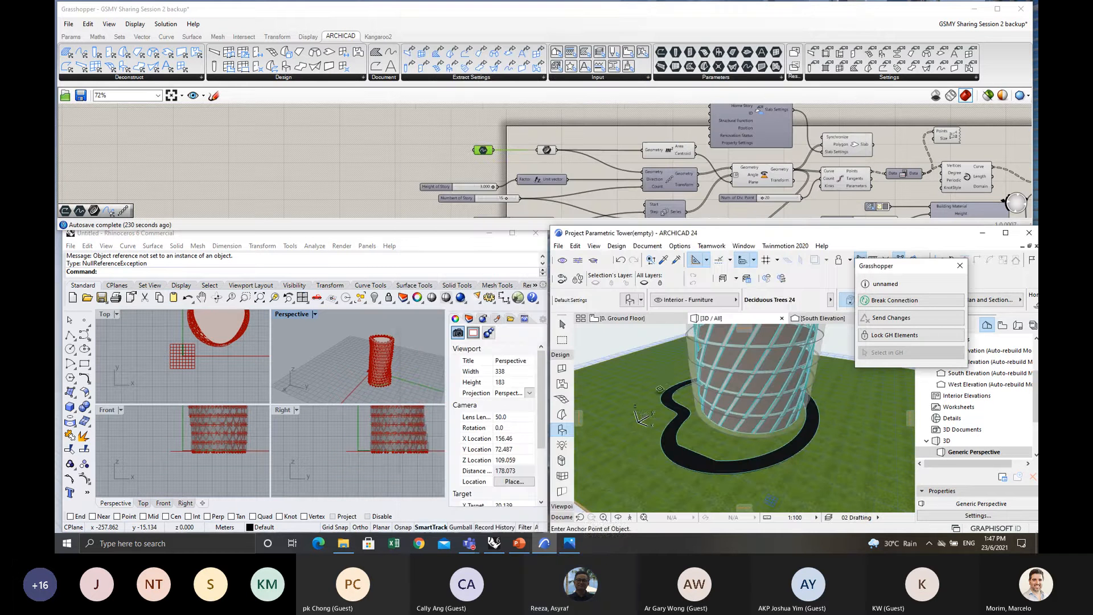
Place several Cherry trees on the terrain mesh around the tower and the curved wall in the 3D view.
{"action": "left_click", "coordinate": [638, 448]}
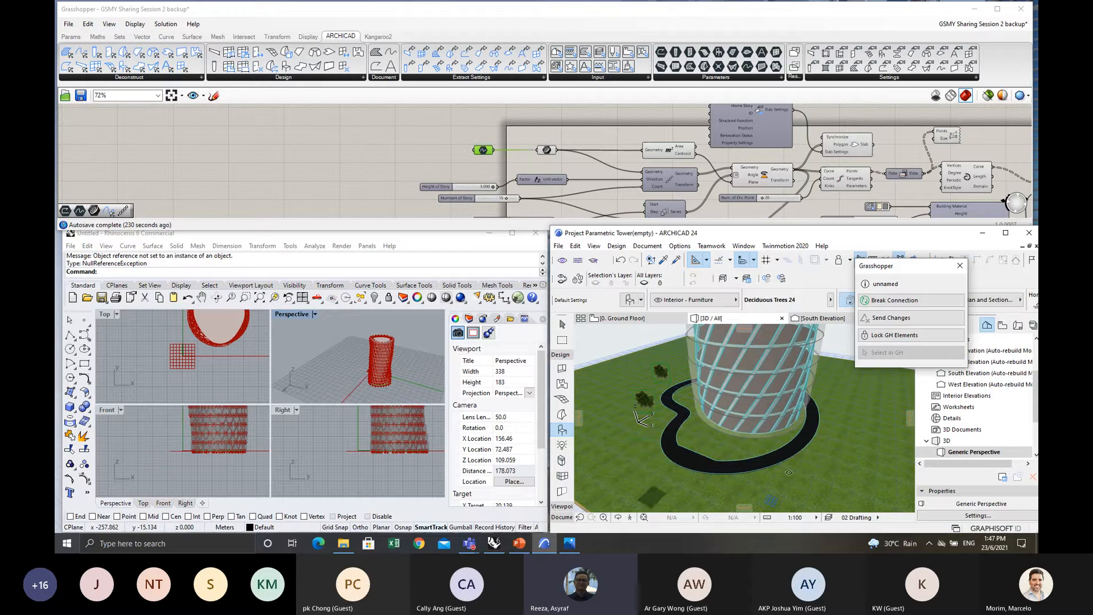
{"action": "left_click", "coordinate": [847, 447]}
{"action": "left_click", "coordinate": [804, 476]}
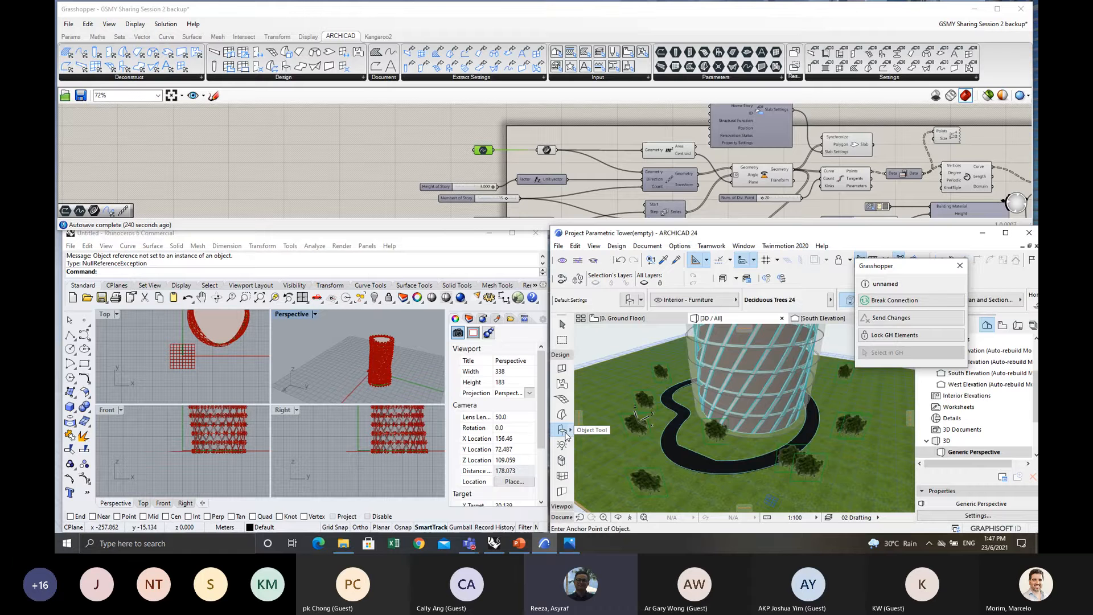
Change the Object tool's default tree type to Maple.
{"action": "double_click", "coordinate": [563, 431]}
{"action": "left_click", "coordinate": [631, 249]}
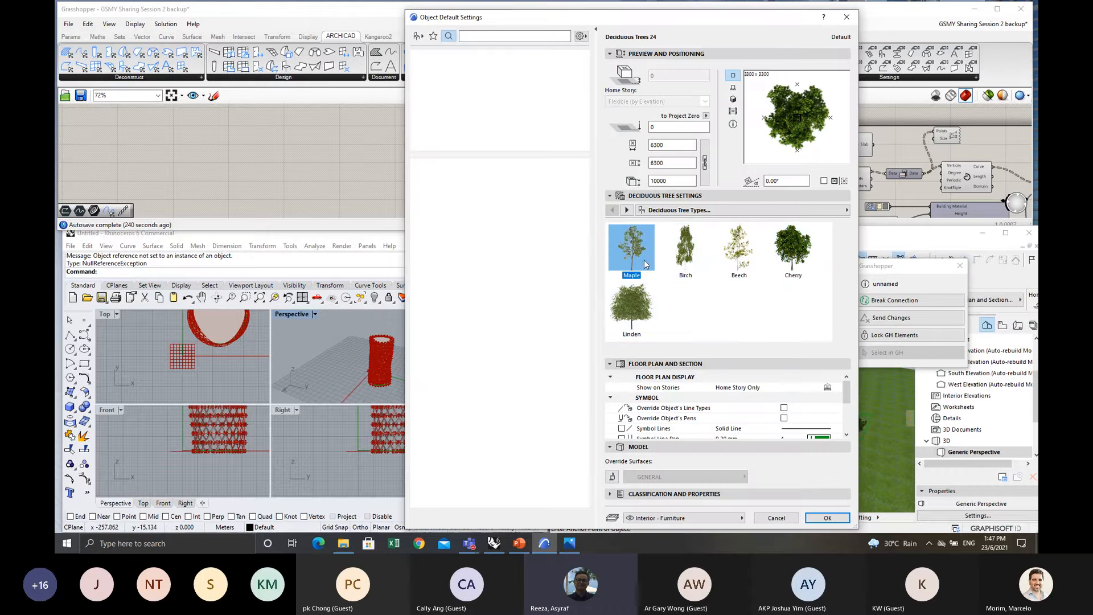
{"action": "left_click", "coordinate": [829, 518]}
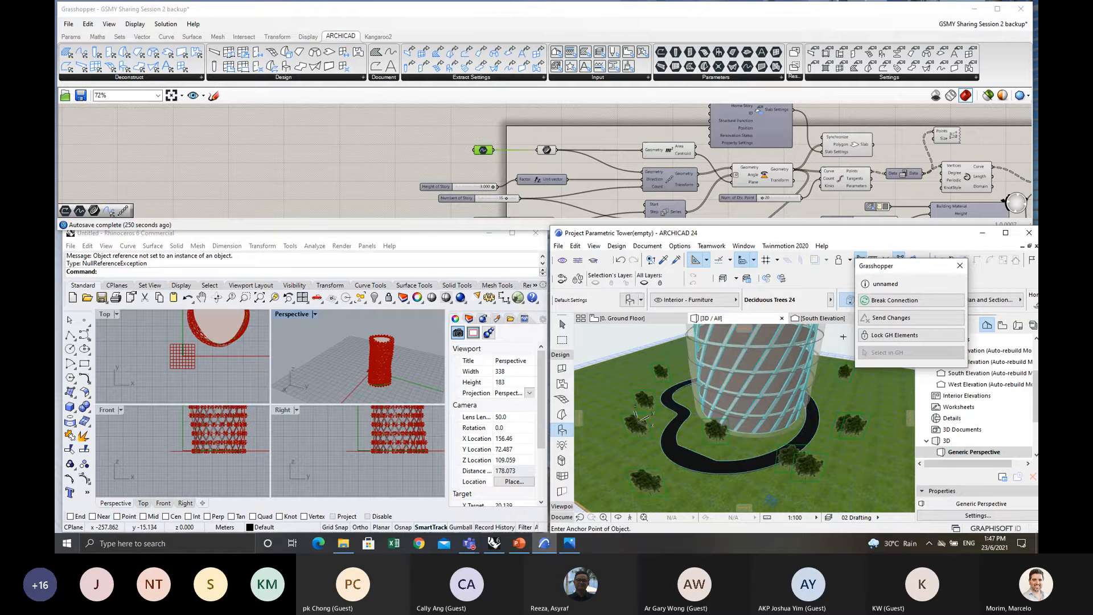
Find the Executive Car 24 object by searching for "car" and place one on the curved strip in front of the tower.
{"action": "middle_click_drag", "start_coordinate": [740, 442], "coordinate": [629, 386], "text": "shift"}
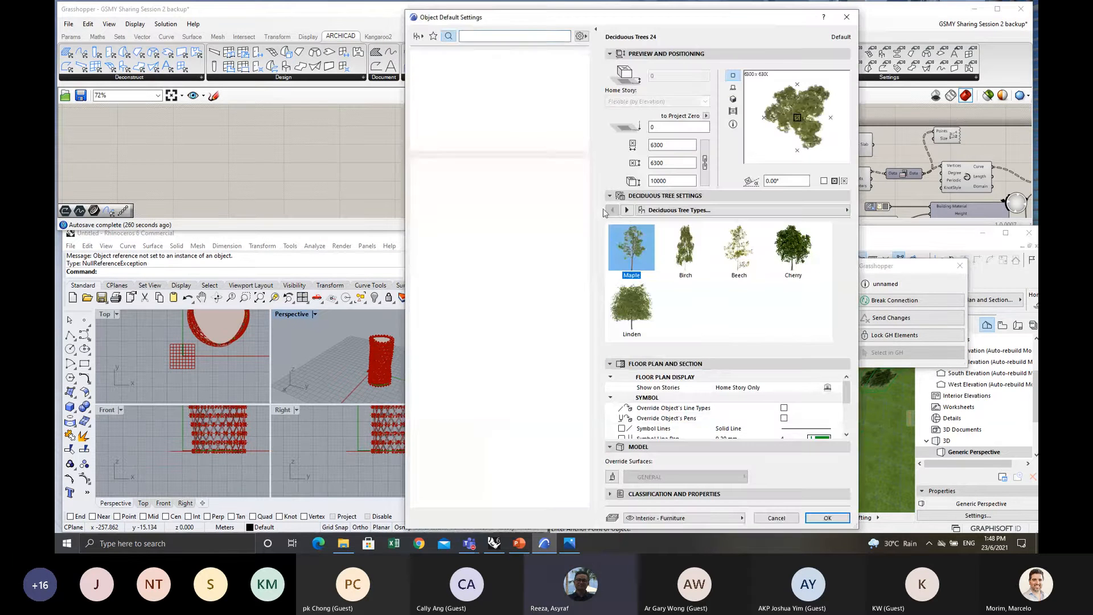
{"action": "type", "text": "car"}
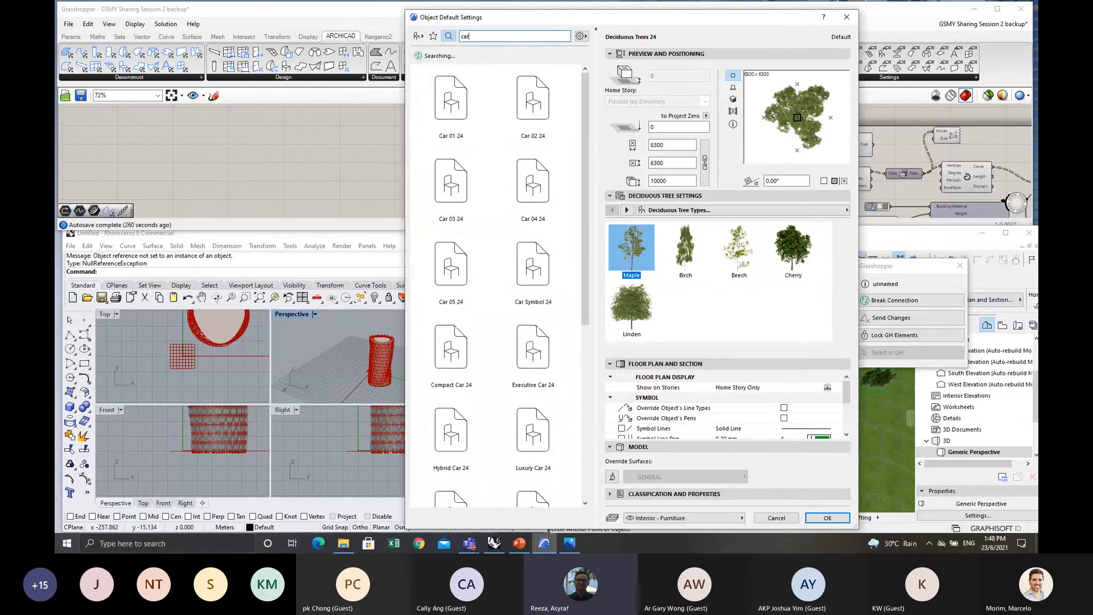
{"action": "left_click", "coordinate": [548, 359]}
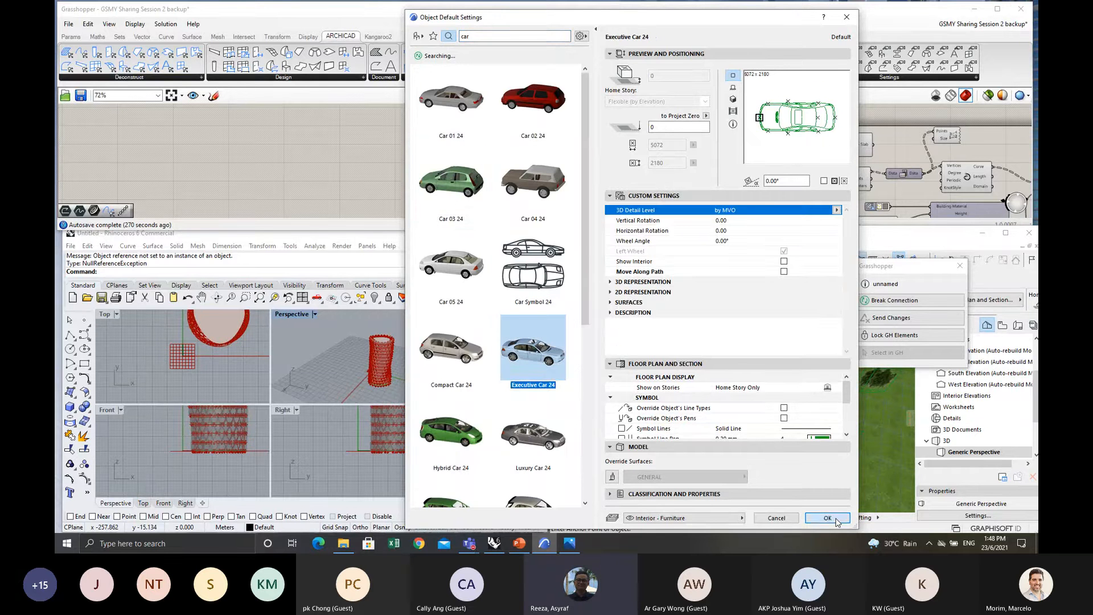
{"action": "left_click", "coordinate": [827, 518]}
{"action": "left_click", "coordinate": [709, 450]}
{"action": "middle_click_drag", "start_coordinate": [709, 449], "coordinate": [776, 398], "text": "shift"}
{"action": "key", "text": "Escape"}
{"action": "left_click_drag", "start_coordinate": [759, 397], "coordinate": [716, 403]}
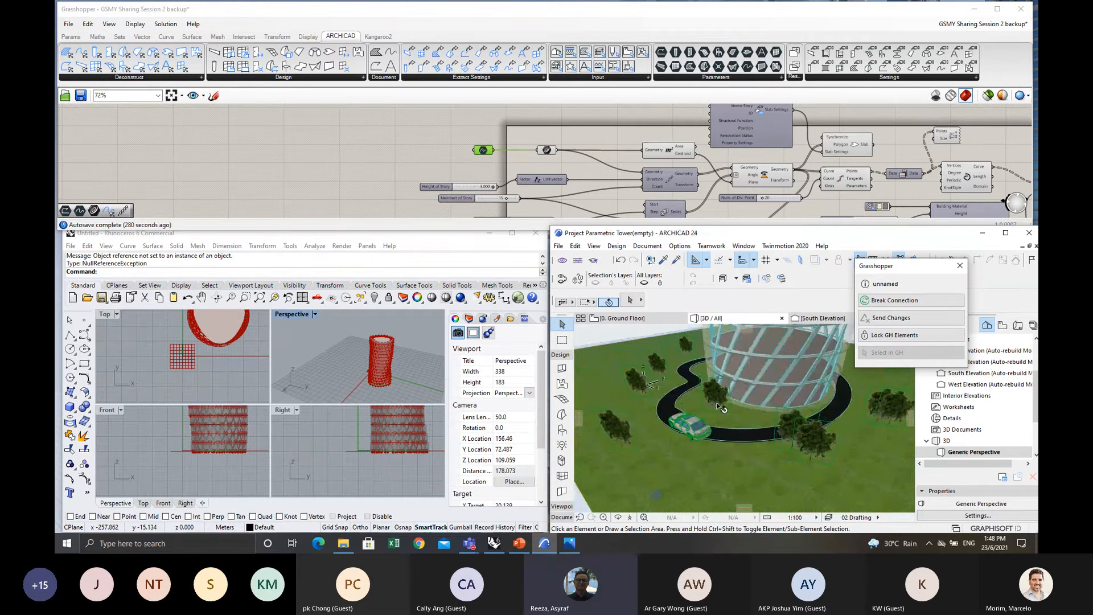
Synchronize the ARCHICAD model with Twinmotion through Direct Link as a new project.
{"action": "left_click", "coordinate": [785, 246]}
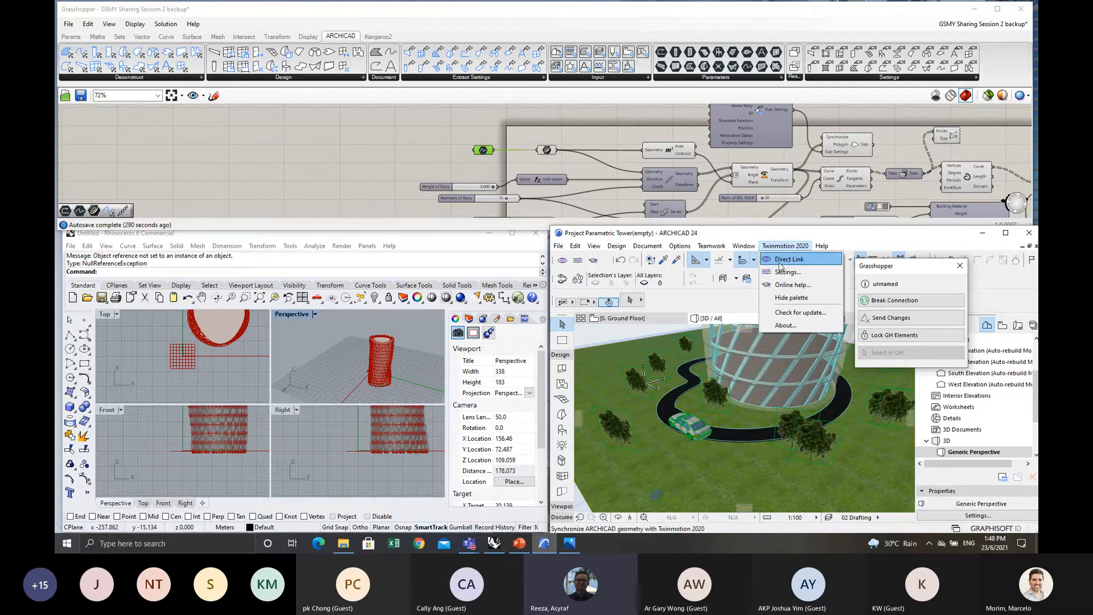
{"action": "left_click", "coordinate": [785, 260]}
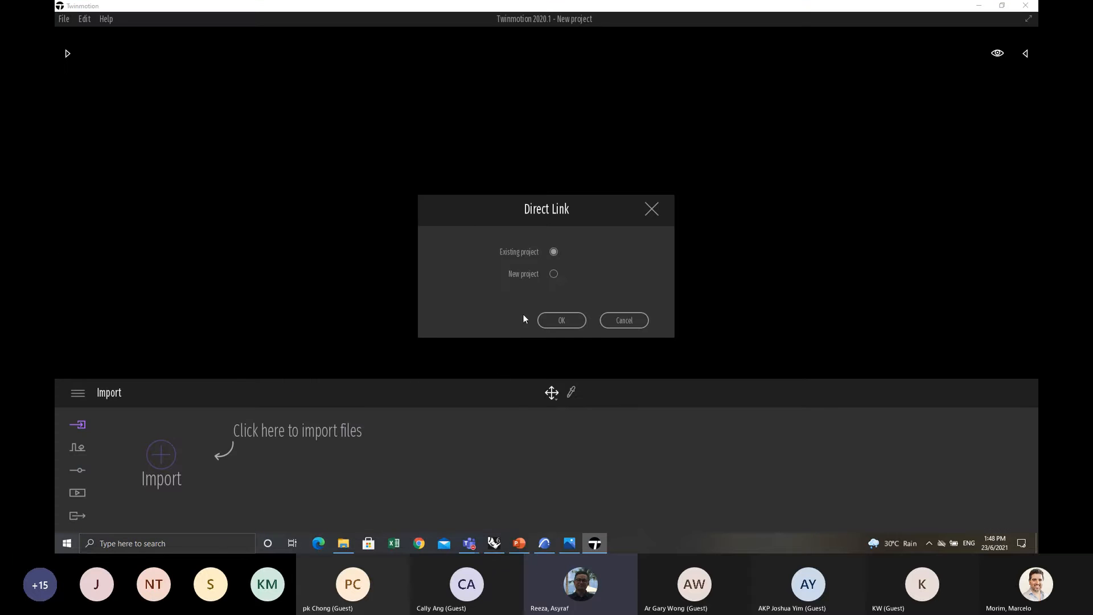
{"action": "left_click", "coordinate": [555, 274]}
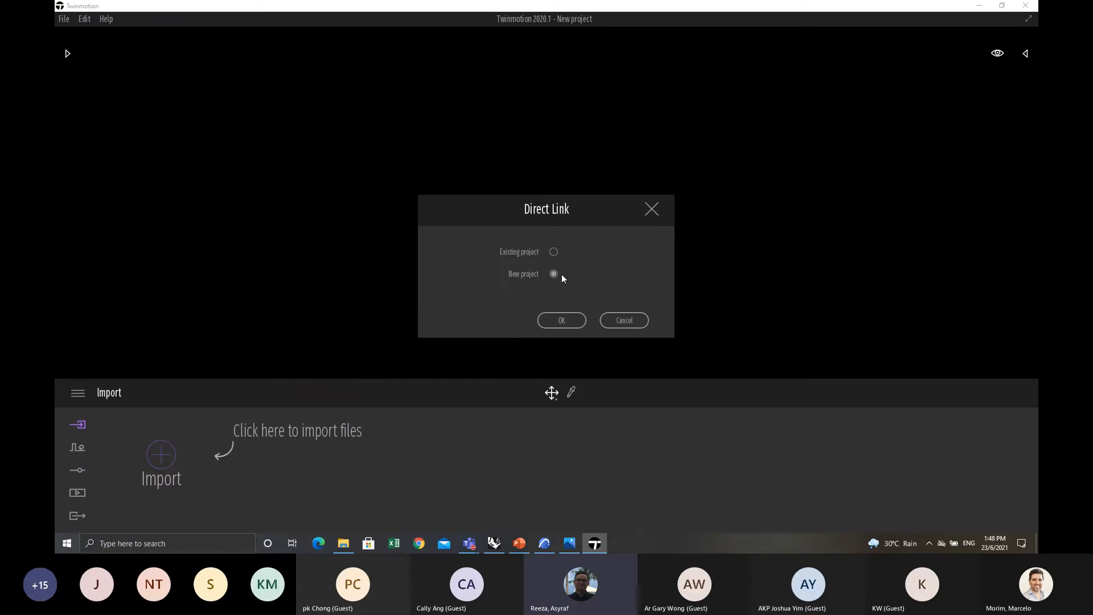
{"action": "left_click", "coordinate": [560, 322]}
{"action": "left_click", "coordinate": [823, 113]}
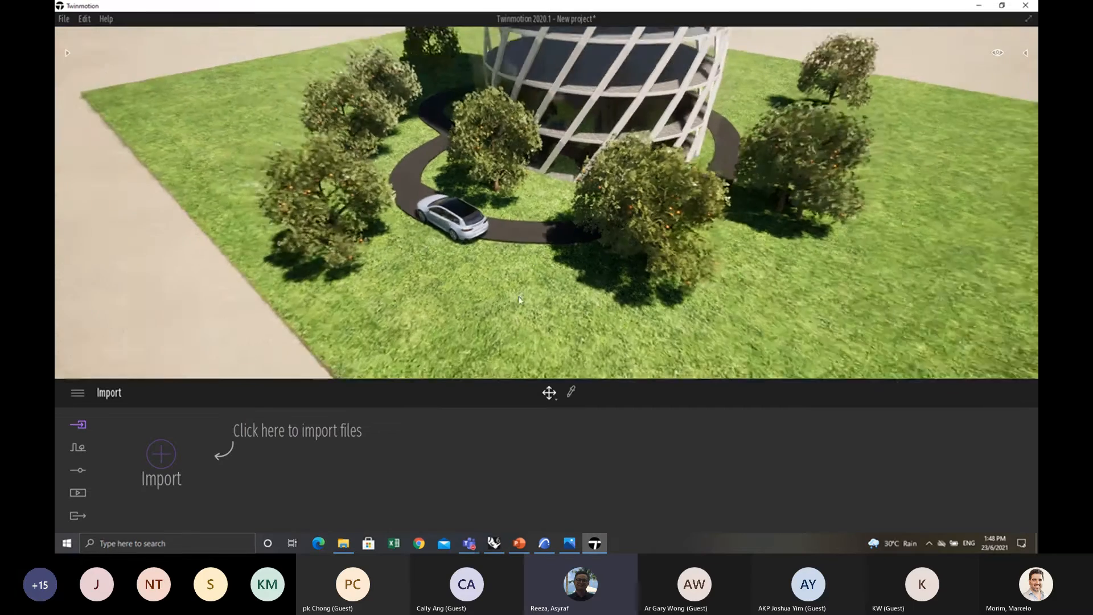
Delete the sandy base ground surrounding the grass terrain in the Twinmotion scene.
{"action": "right_click_drag", "start_coordinate": [519, 300], "coordinate": [354, 274]}
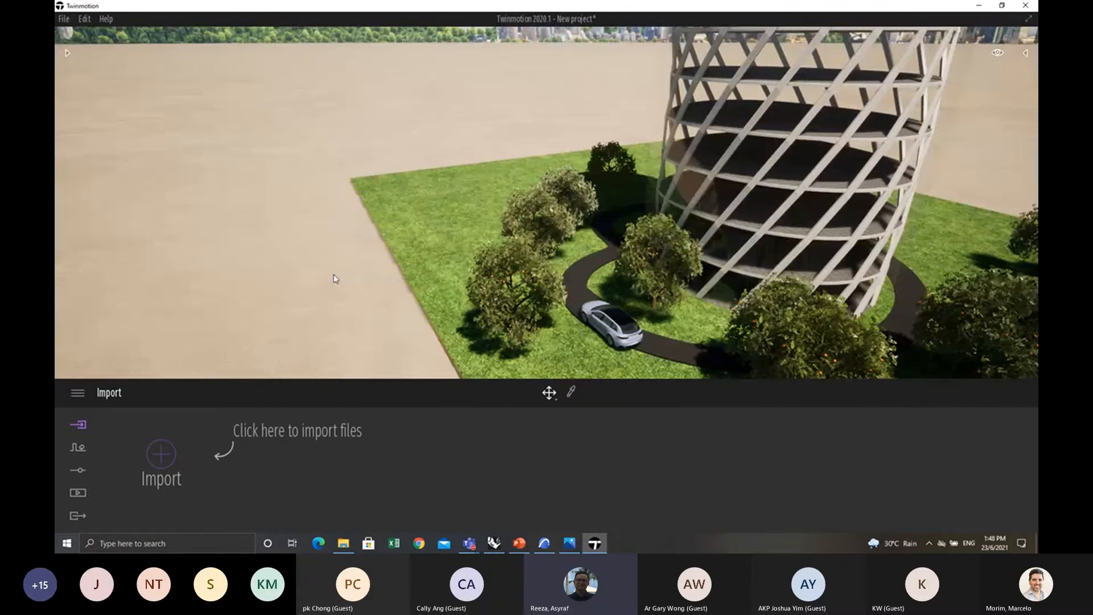
{"action": "left_click", "coordinate": [335, 279]}
{"action": "key", "text": "Delete"}
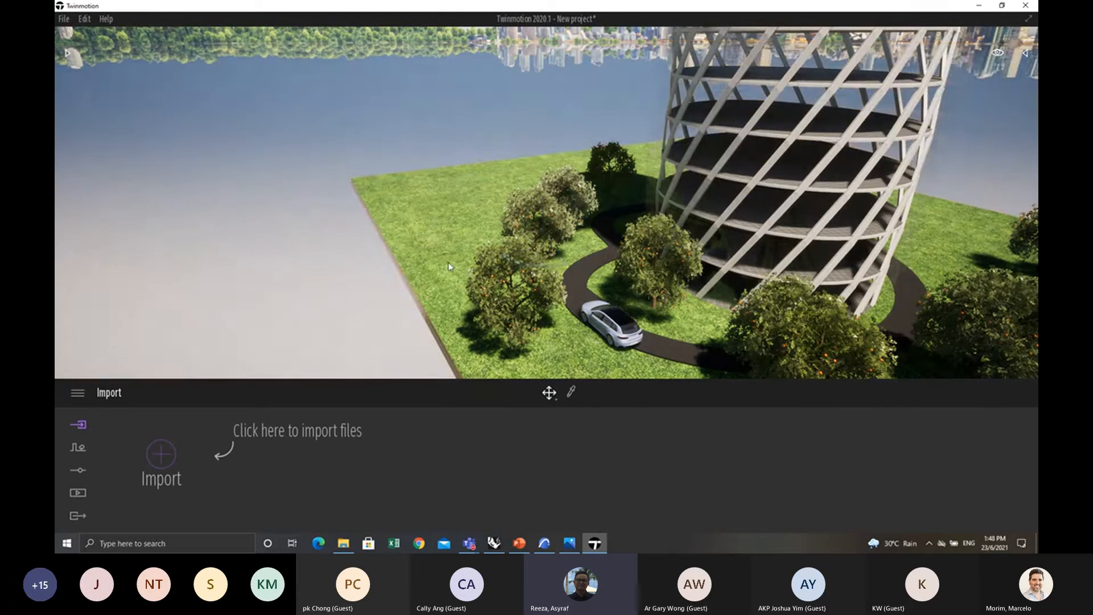
Fly through the scene and examine the tower from ground level among the trees.
{"action": "scroll", "coordinate": [436, 274], "scroll_direction": "up", "scroll_amount": 5}
{"action": "right_click_drag", "start_coordinate": [435, 275], "coordinate": [365, 302]}
{"action": "key", "text": "w"}
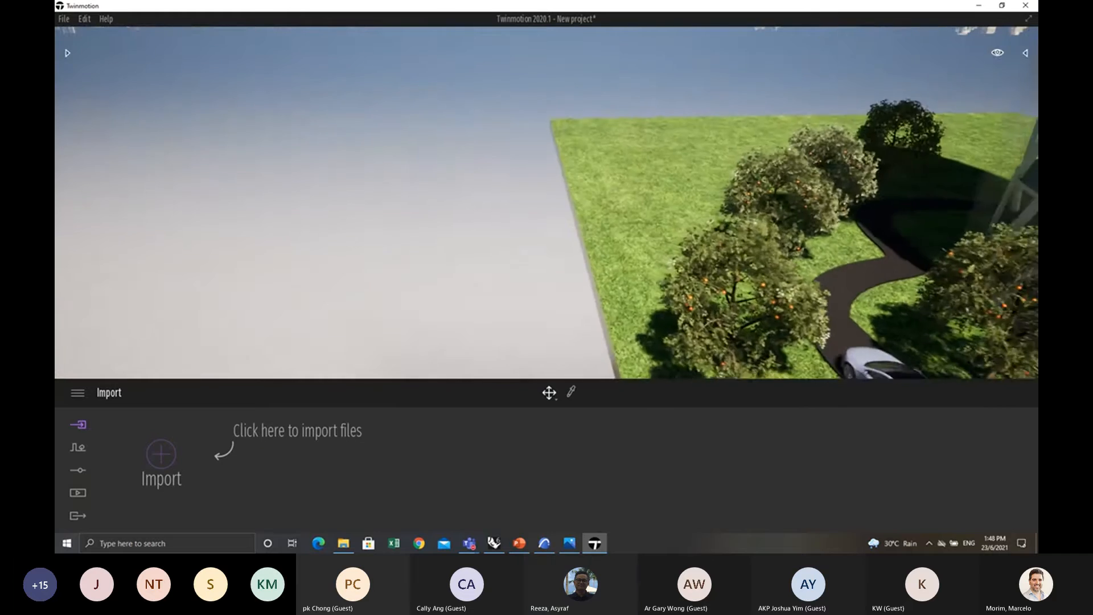
{"action": "key", "text": "w"}
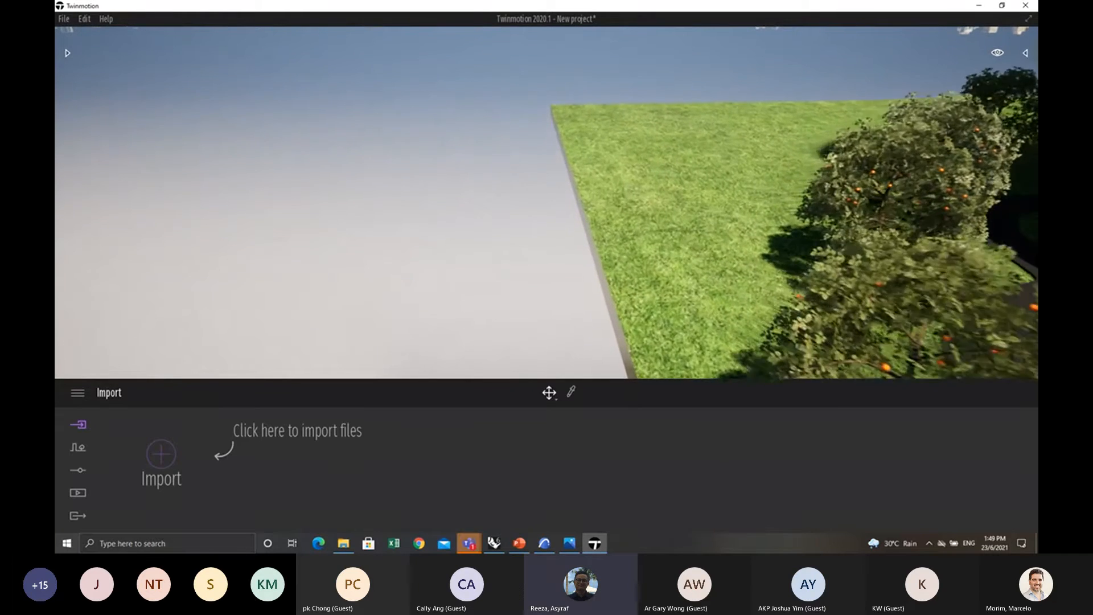
{"action": "right_click_drag", "start_coordinate": [365, 302], "coordinate": [549, 213]}
{"action": "key", "text": "w"}
{"action": "key", "text": "s"}
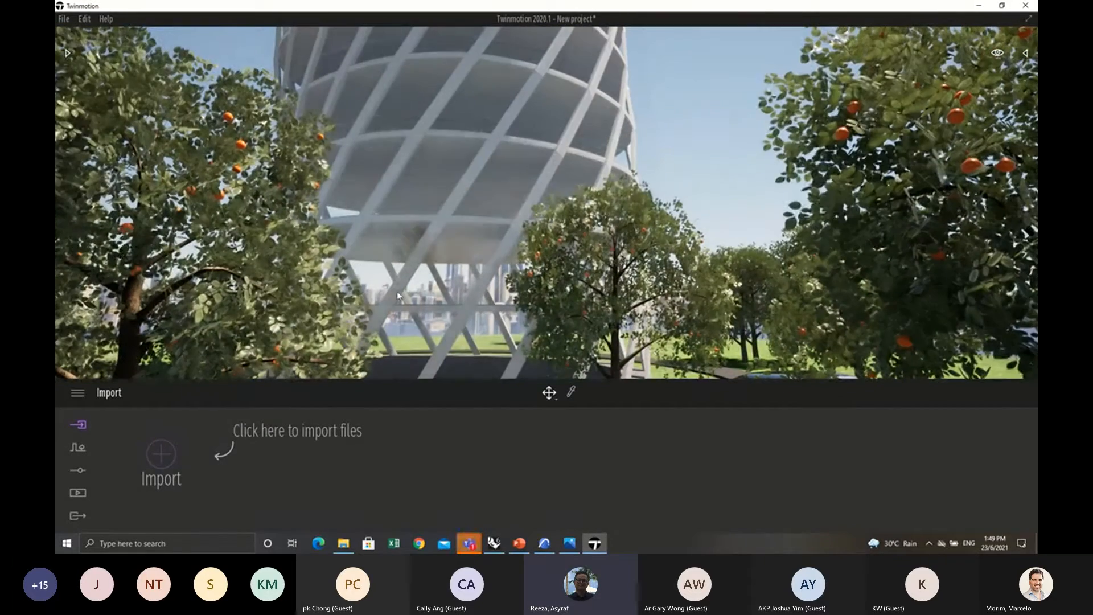
Try the Mirror glass material on the tower's outer skin, and replace it with Reflective glass.
{"action": "left_click", "coordinate": [66, 53]}
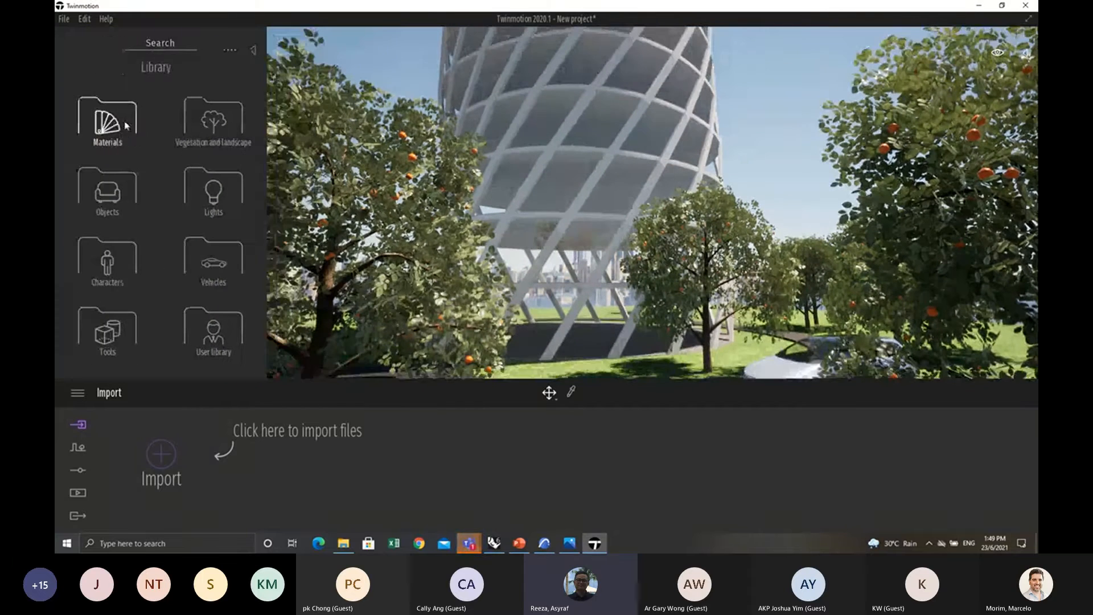
{"action": "left_click", "coordinate": [107, 121]}
{"action": "left_click", "coordinate": [107, 121]}
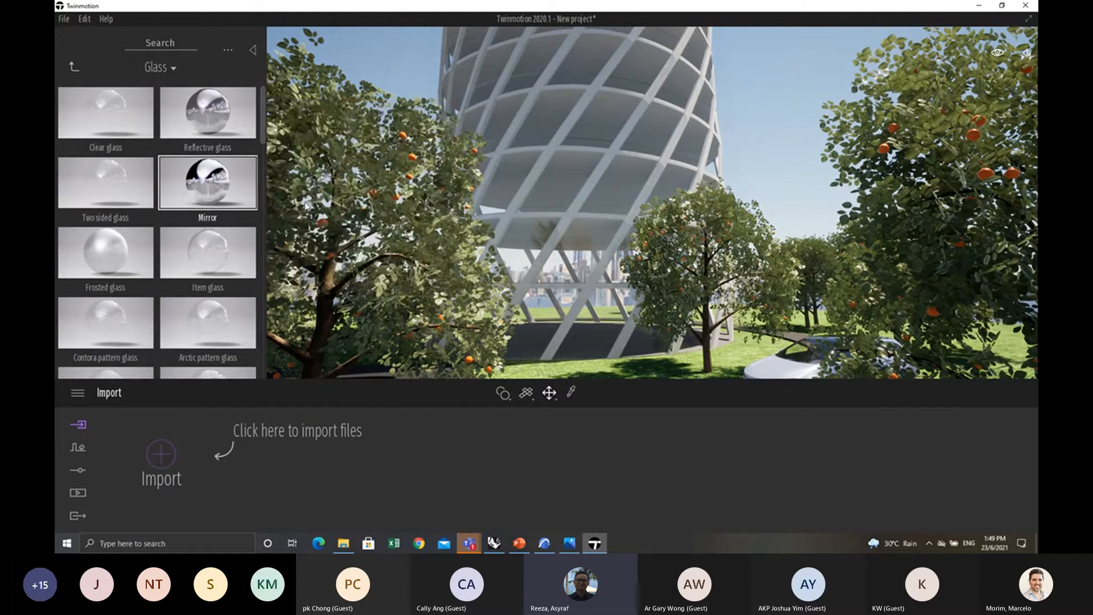
{"action": "left_click_drag", "start_coordinate": [238, 178], "coordinate": [524, 186]}
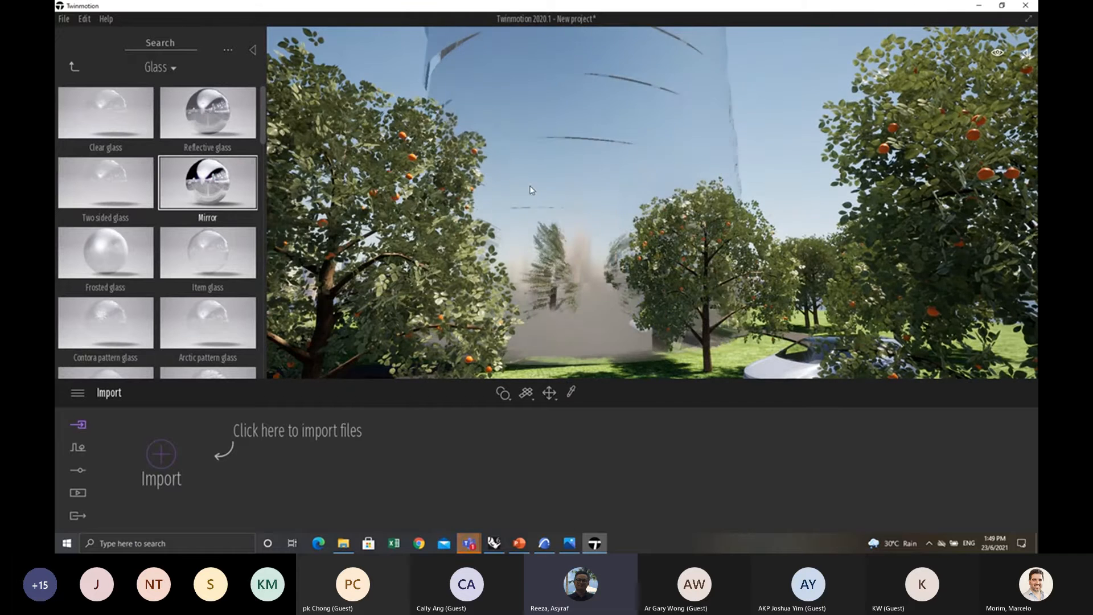
{"action": "left_click_drag", "start_coordinate": [364, 186], "coordinate": [515, 186]}
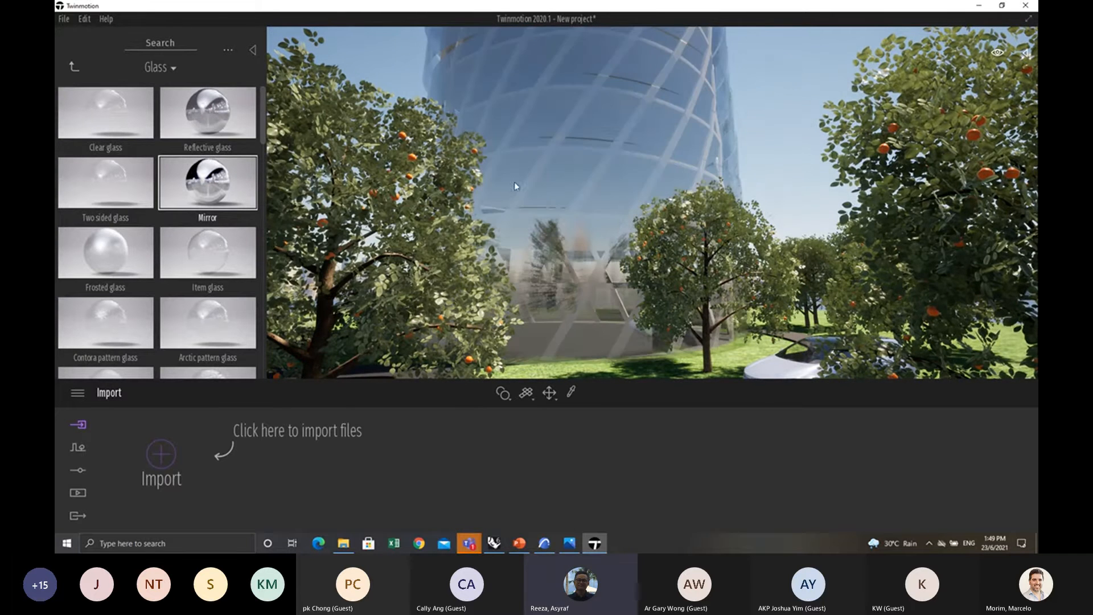
{"action": "left_click", "coordinate": [586, 310]}
Examine the reflective tower facade up close at its base and looking up toward its top.
{"action": "right_click_drag", "start_coordinate": [586, 309], "coordinate": [584, 364]}
{"action": "key", "text": "w"}
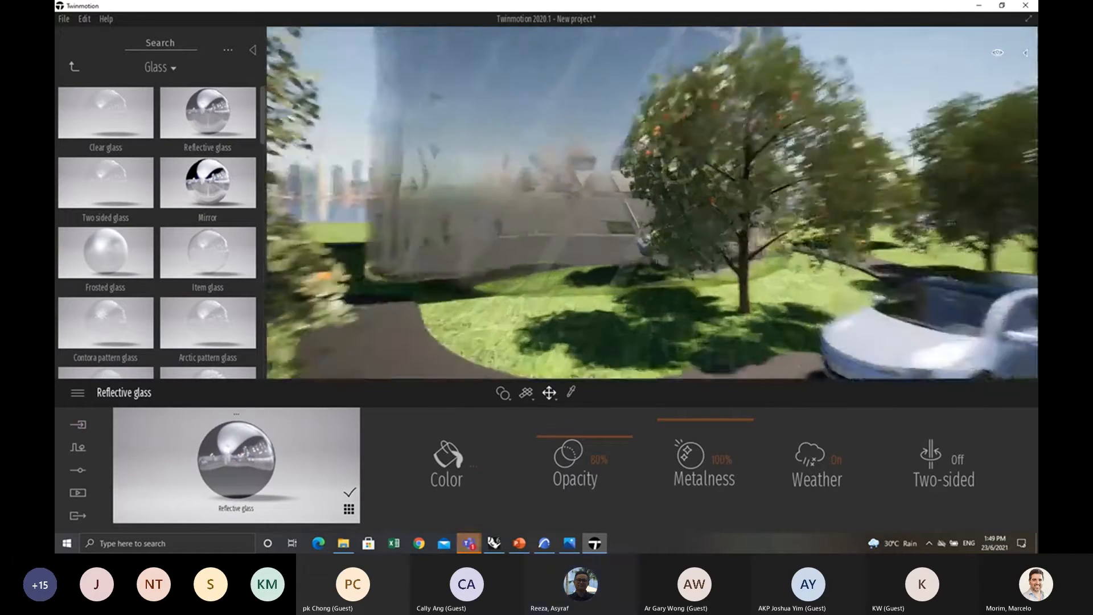
{"action": "key", "text": "s"}
{"action": "right_click_drag", "start_coordinate": [626, 273], "coordinate": [626, 162]}
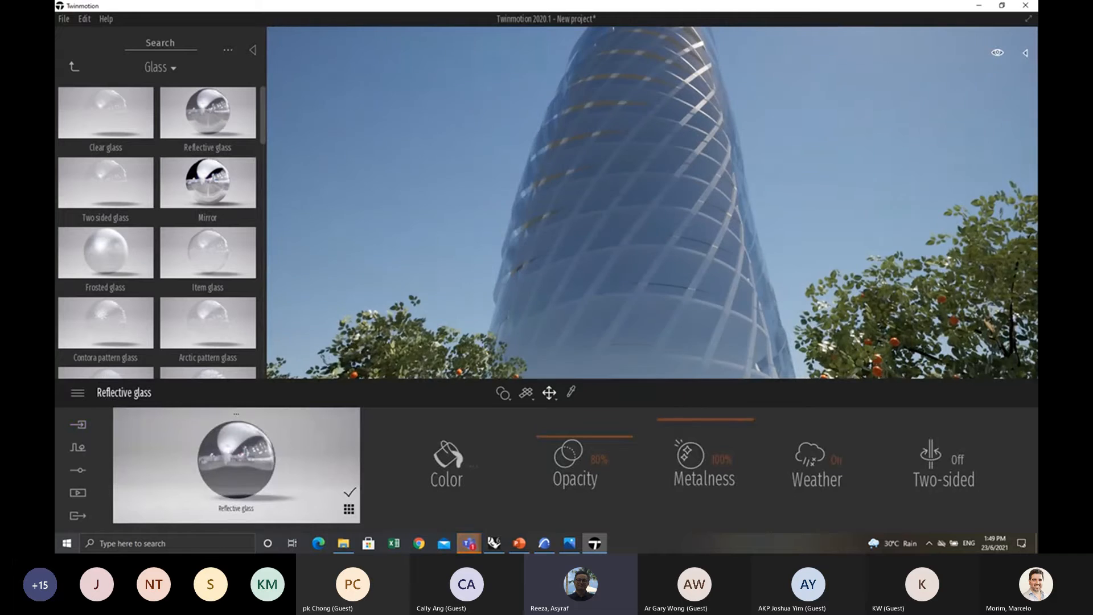
{"action": "mouse_move", "coordinate": [561, 226]}
{"action": "right_mouse_down"}
{"action": "mouse_move", "coordinate": [561, 311]}
{"action": "mouse_move", "coordinate": [567, 227]}
{"action": "right_mouse_up"}
{"action": "key", "text": "s"}
{"action": "key", "text": "w"}
{"action": "key", "text": "w"}
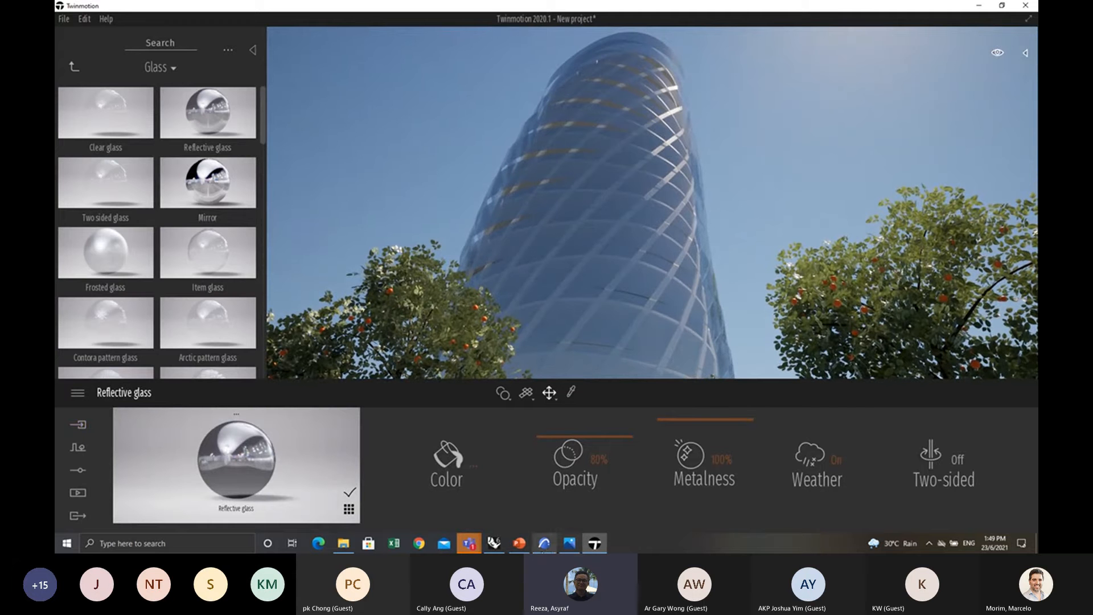
Return to the Grasshopper definition and set the Rotation of Angle slider to 15.
{"action": "left_click", "coordinate": [976, 7]}
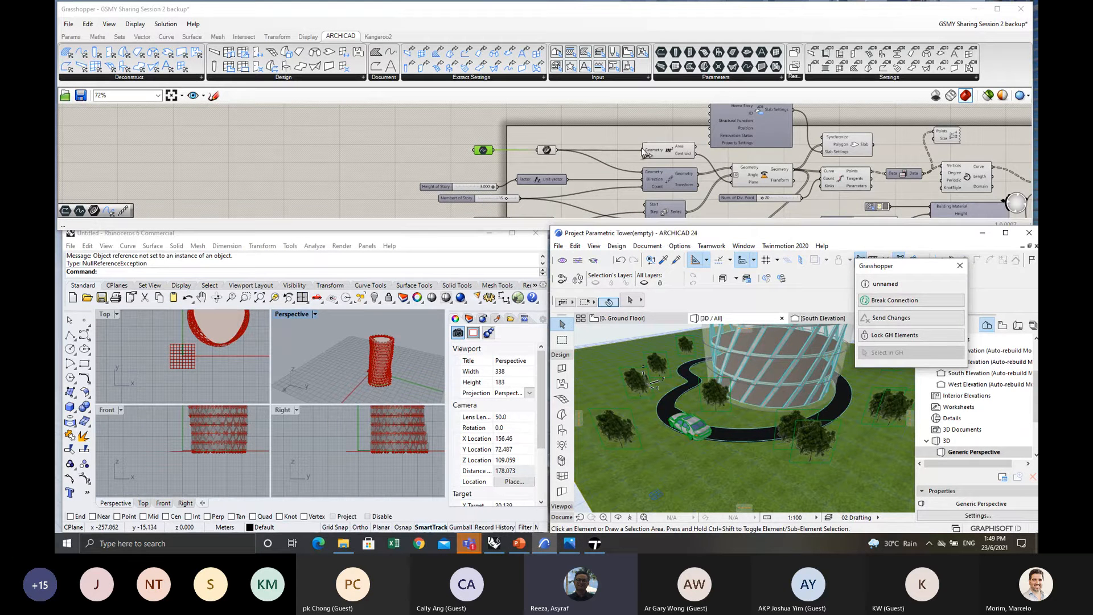
{"action": "scroll", "coordinate": [643, 153], "scroll_direction": "down", "scroll_amount": 2}
{"action": "right_click_drag", "start_coordinate": [644, 153], "coordinate": [576, 132]}
{"action": "scroll", "coordinate": [574, 140], "scroll_direction": "up", "scroll_amount": 3}
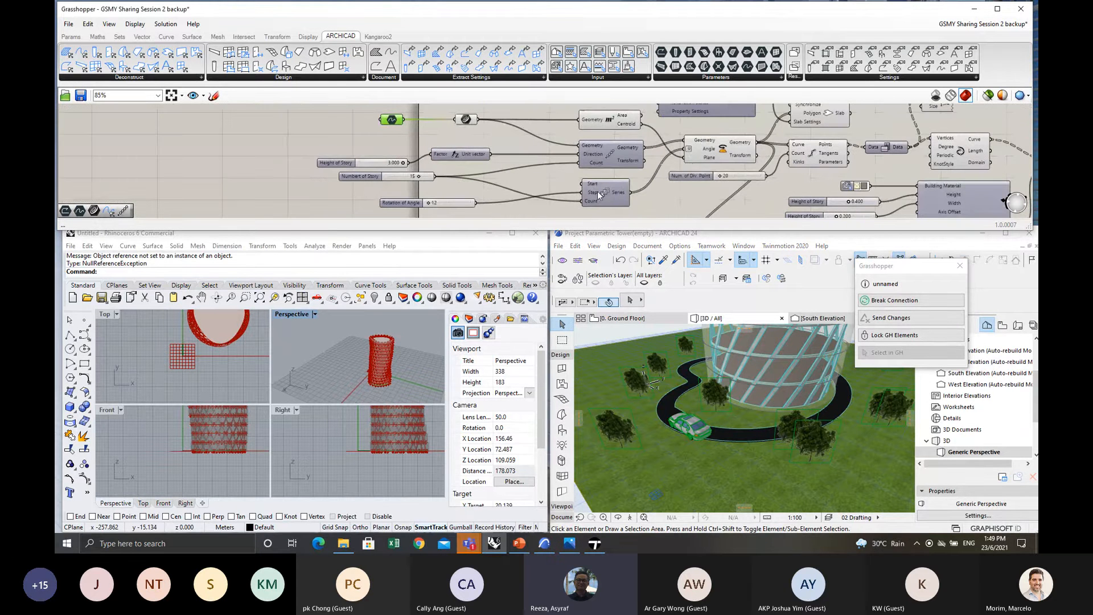
{"action": "right_click_drag", "start_coordinate": [690, 194], "coordinate": [601, 190]}
{"action": "scroll", "coordinate": [353, 207], "scroll_direction": "up", "scroll_amount": 3}
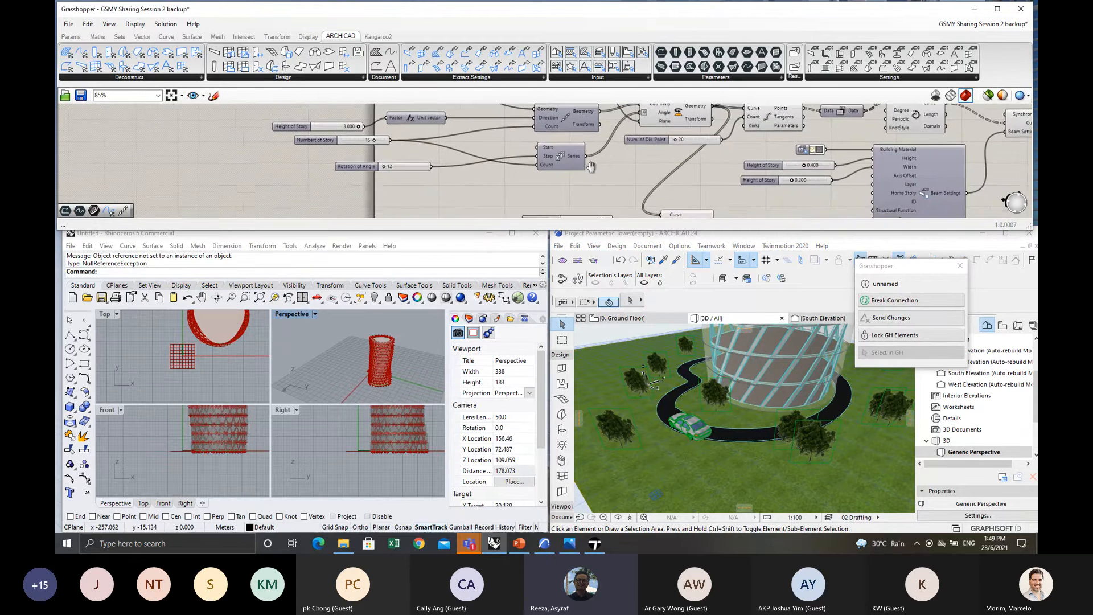
{"action": "right_click_drag", "start_coordinate": [328, 210], "coordinate": [425, 172]}
{"action": "scroll", "coordinate": [424, 172], "scroll_direction": "up", "scroll_amount": 3}
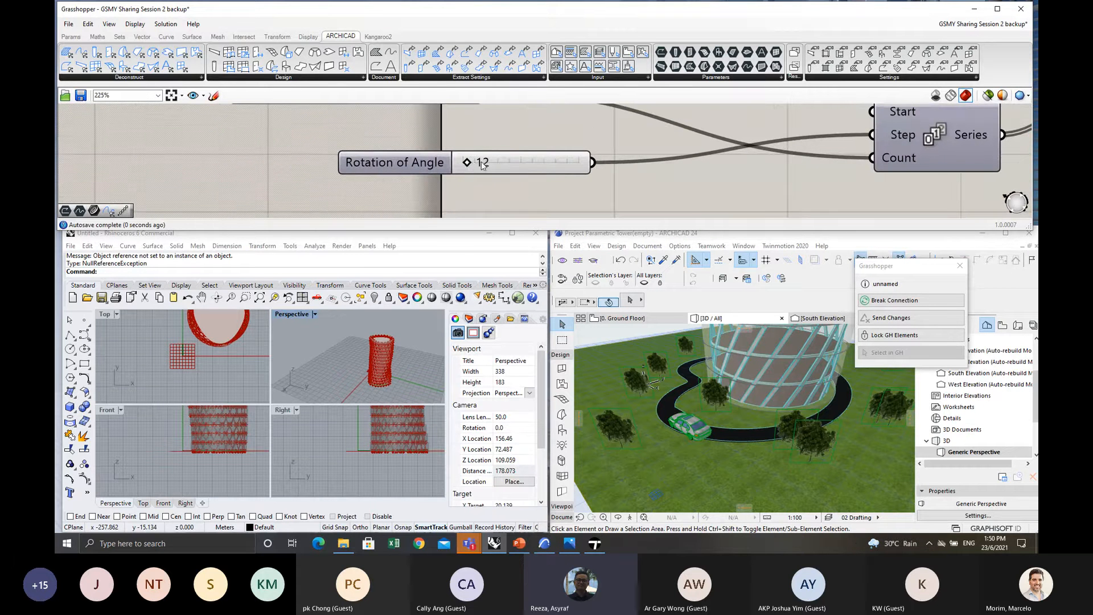
{"action": "left_click", "coordinate": [481, 164]}
{"action": "double_click", "coordinate": [481, 164]}
{"action": "type", "text": "1"}
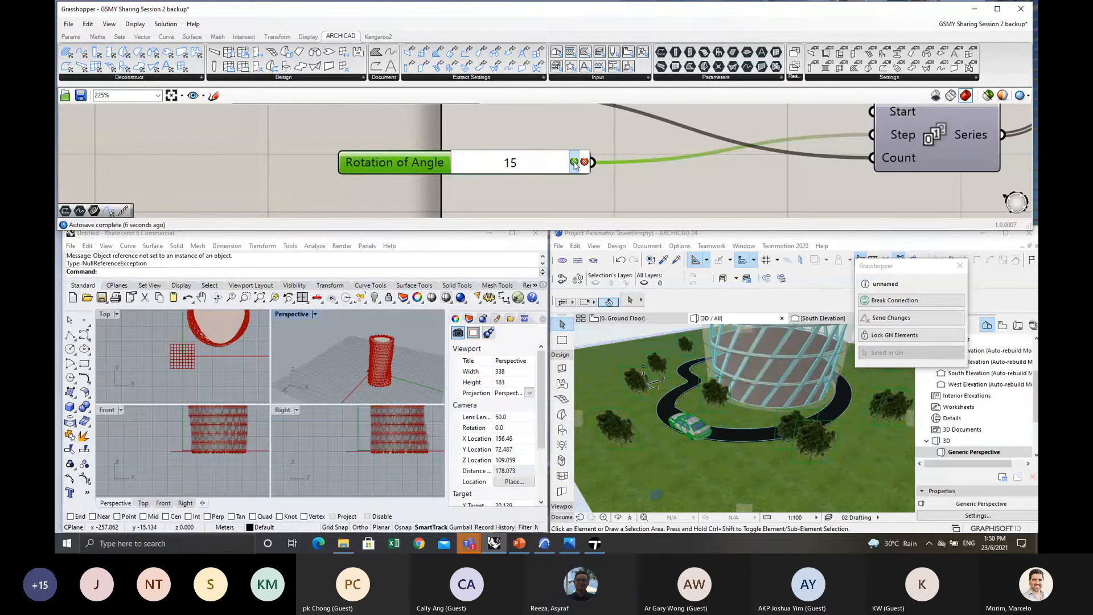
{"action": "left_click", "coordinate": [574, 162]}
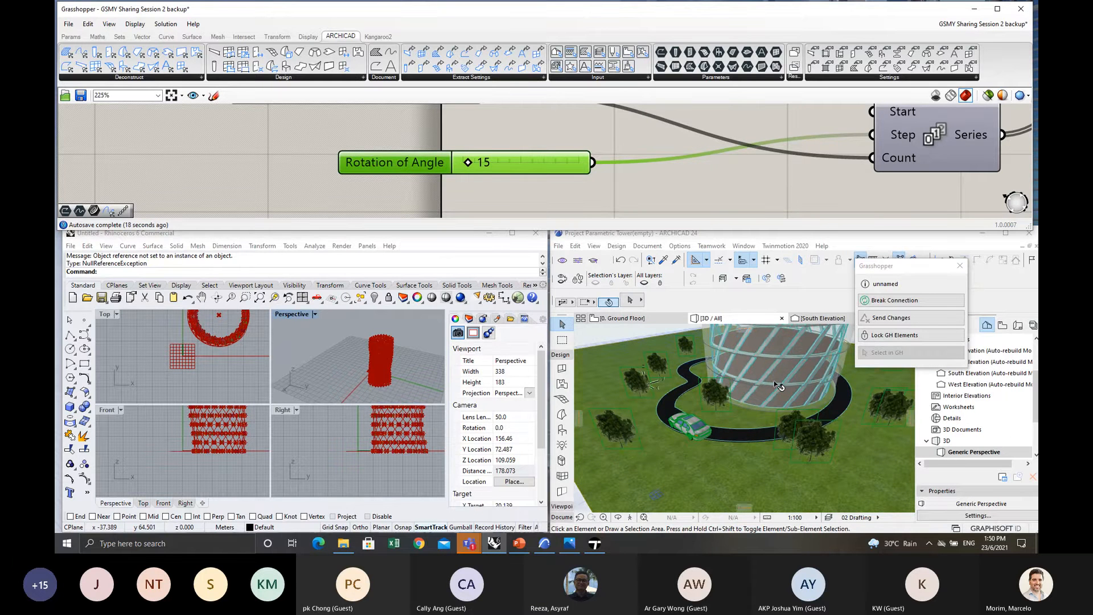
Examine the whole tower on its site in the ARCHICAD 3D view and return to the ground floor plan.
{"action": "scroll", "coordinate": [774, 383], "scroll_direction": "down", "scroll_amount": 4}
{"action": "right_click", "coordinate": [753, 439]}
{"action": "left_click", "coordinate": [754, 440]}
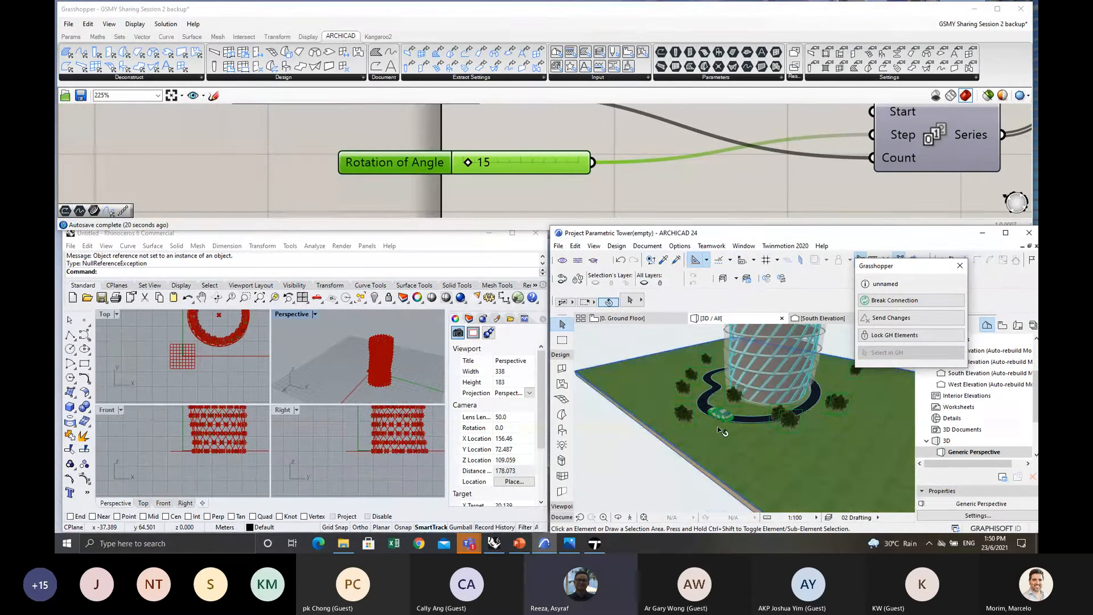
{"action": "scroll", "coordinate": [754, 429], "scroll_direction": "down", "scroll_amount": 3}
{"action": "middle_click_drag", "start_coordinate": [769, 435], "coordinate": [644, 508]}
{"action": "scroll", "coordinate": [654, 428], "scroll_direction": "up", "scroll_amount": 2}
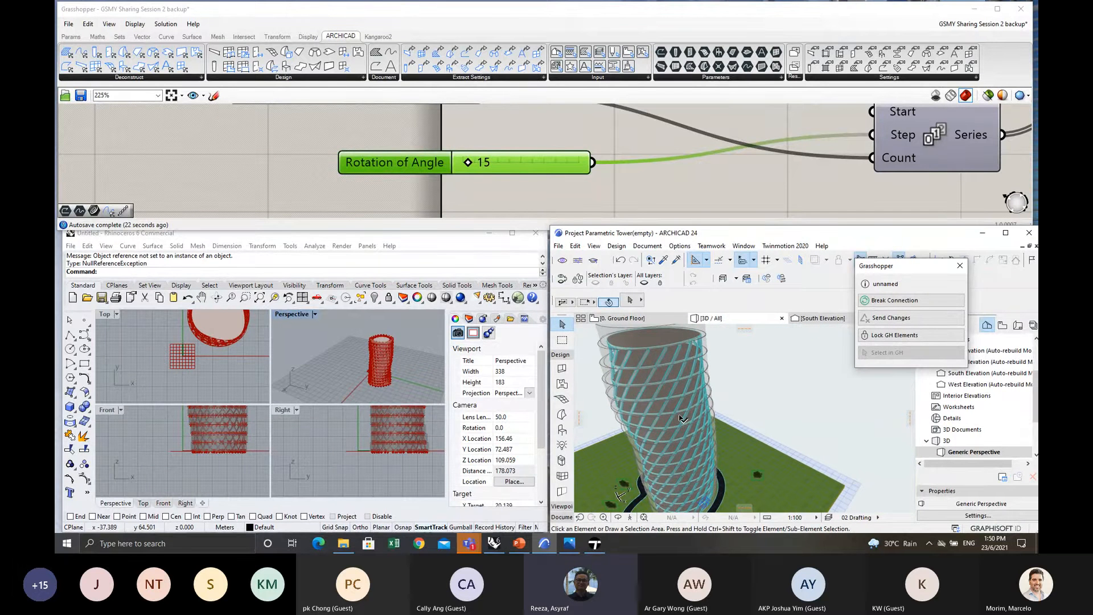
{"action": "key", "text": "F2"}
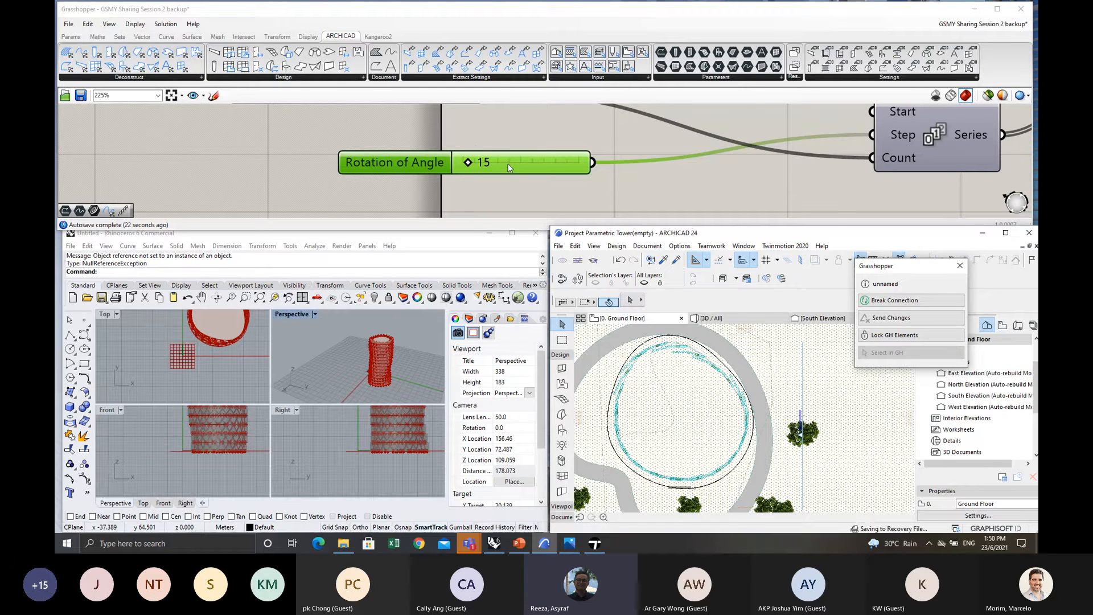
Inspect the Spline parameter in the Grasshopper definition, checking its linked ARCHICAD spline and its available options.
{"action": "left_click", "coordinate": [476, 145]}
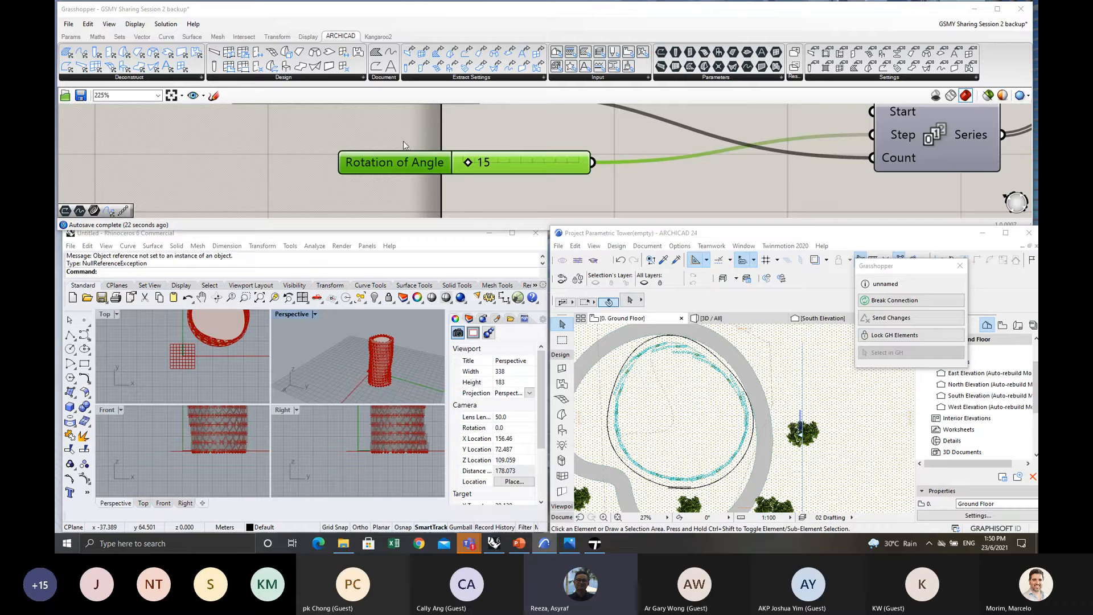
{"action": "scroll", "coordinate": [513, 139], "scroll_direction": "down", "scroll_amount": 10}
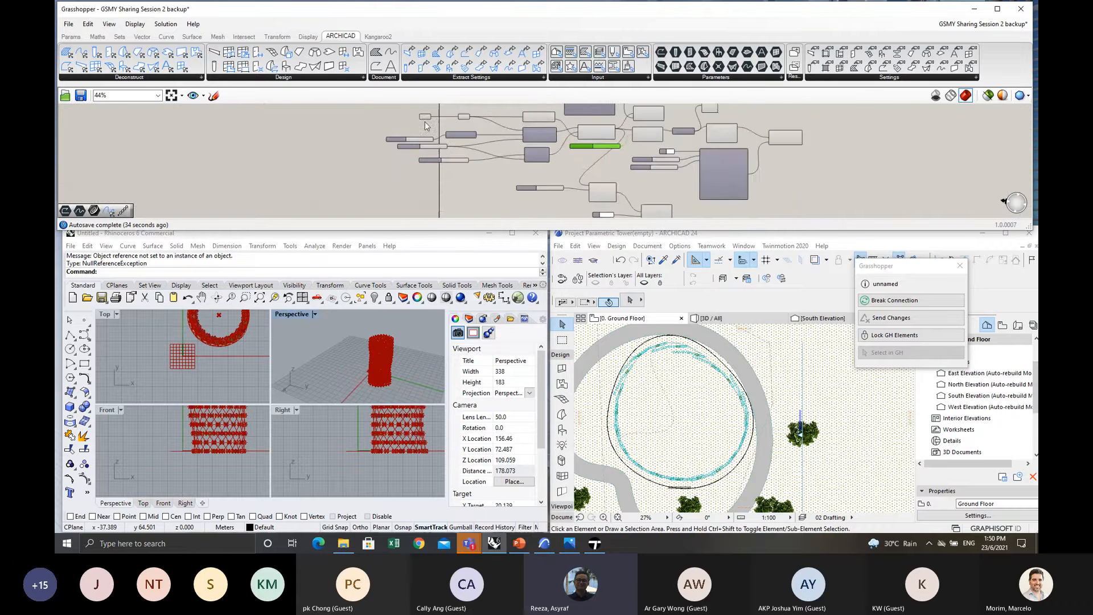
{"action": "scroll", "coordinate": [426, 125], "scroll_direction": "up", "scroll_amount": 8}
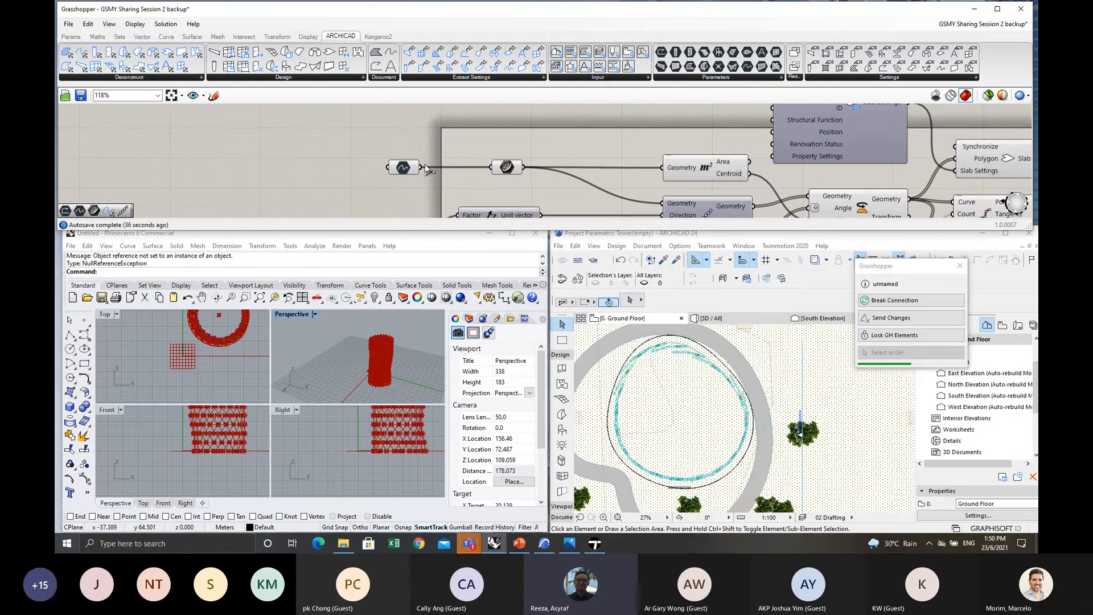
{"action": "scroll", "coordinate": [433, 171], "scroll_direction": "up", "scroll_amount": 2}
{"action": "left_click", "coordinate": [457, 142]}
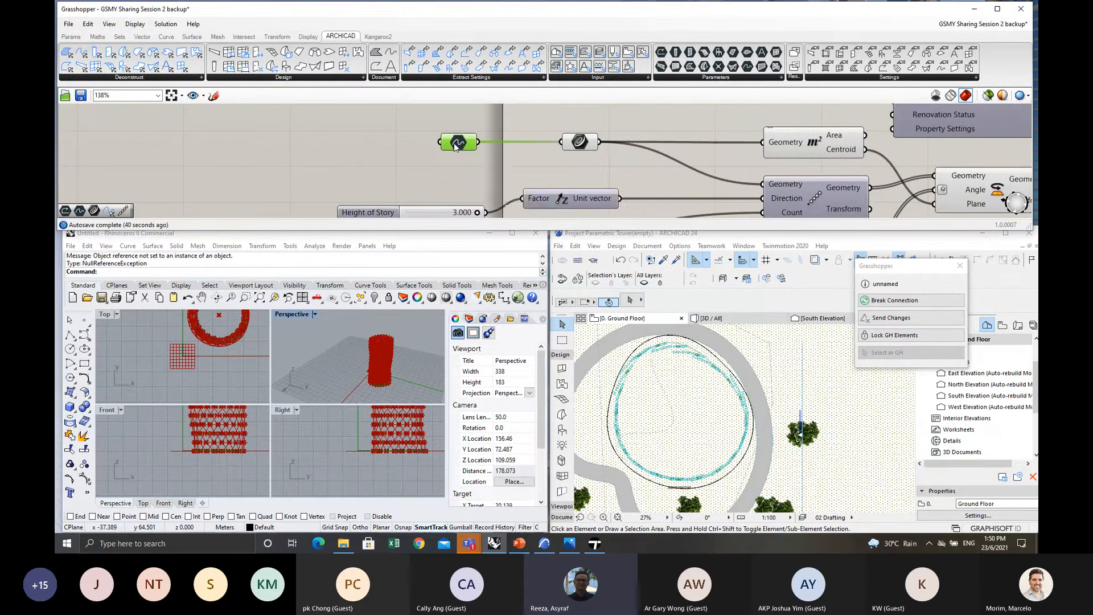
{"action": "right_click", "coordinate": [459, 144]}
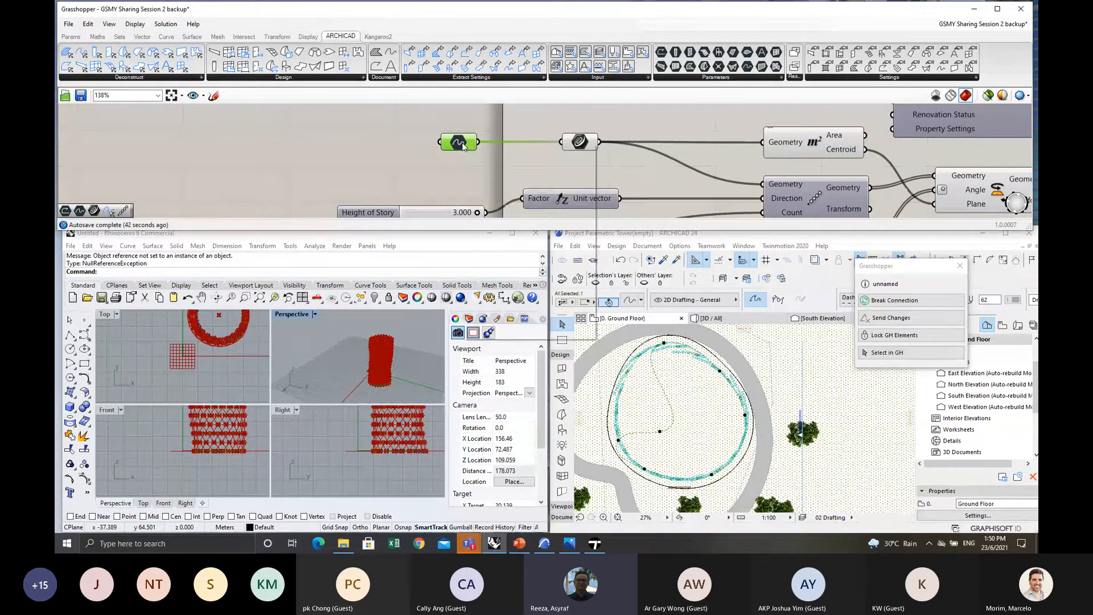
{"action": "mouse_move", "coordinate": [530, 208]}
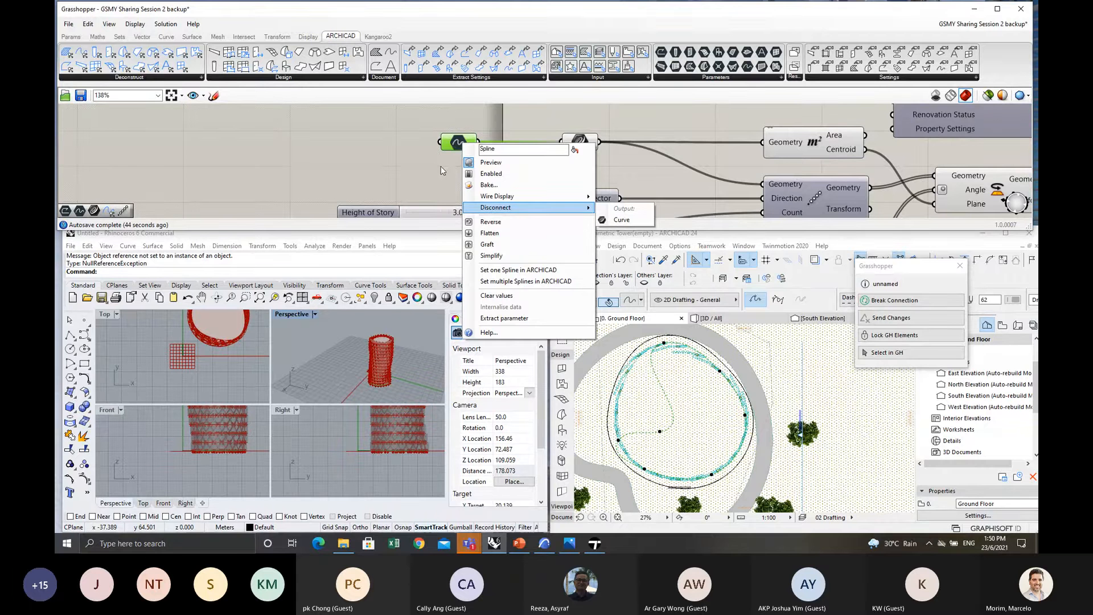
{"action": "left_click", "coordinate": [500, 176]}
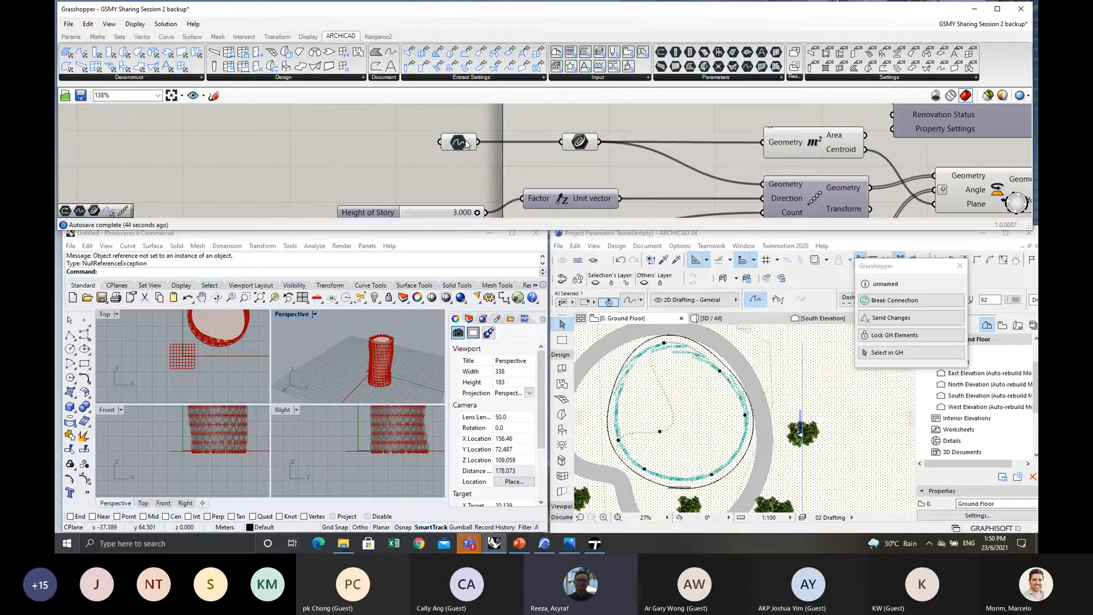
{"action": "left_click", "coordinate": [466, 144]}
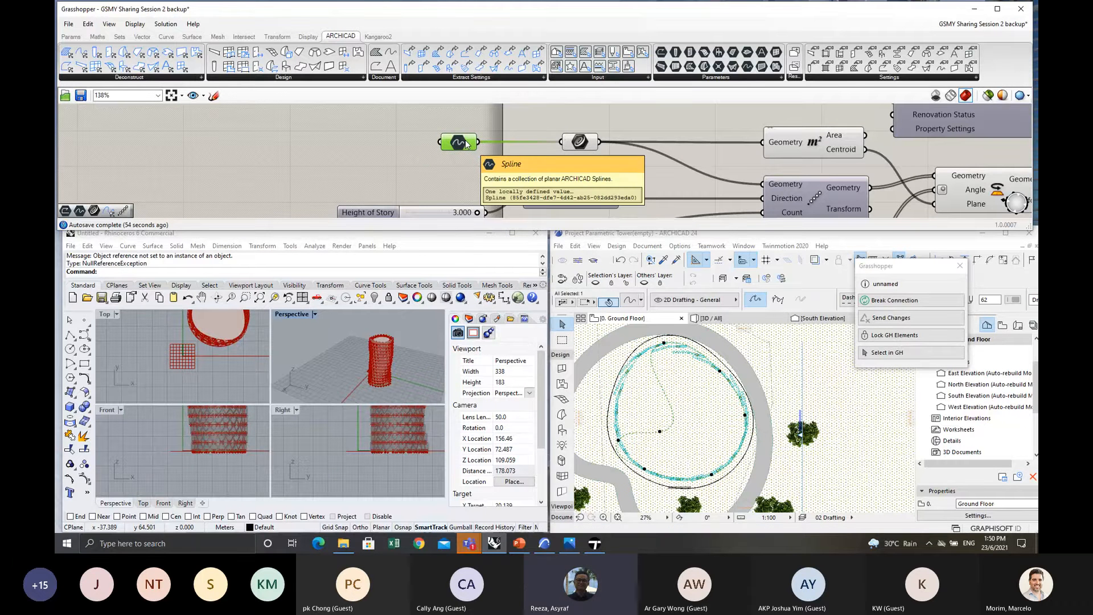
{"action": "right_click", "coordinate": [466, 143]}
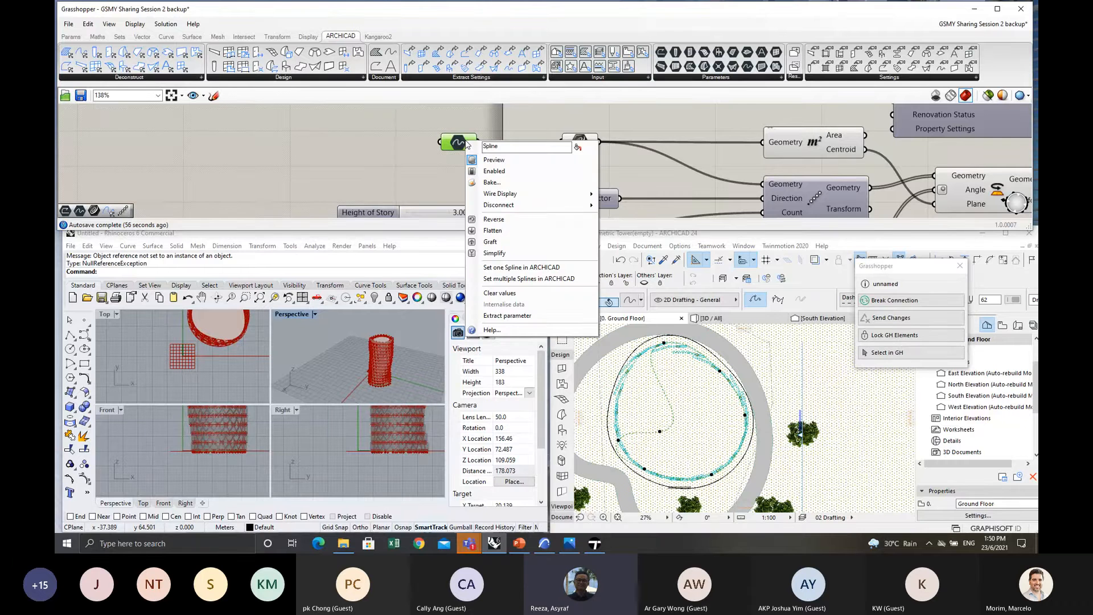
{"action": "left_click", "coordinate": [459, 147]}
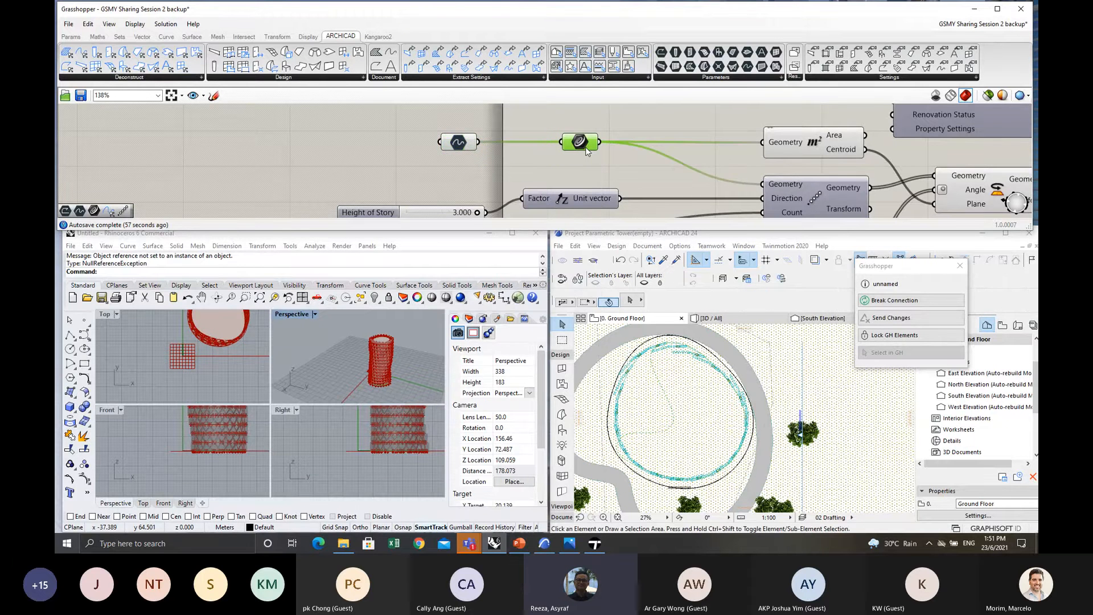
Examine the Area component and the geometry components that follow the spline input in the Grasshopper definition.
{"action": "left_click", "coordinate": [815, 146]}
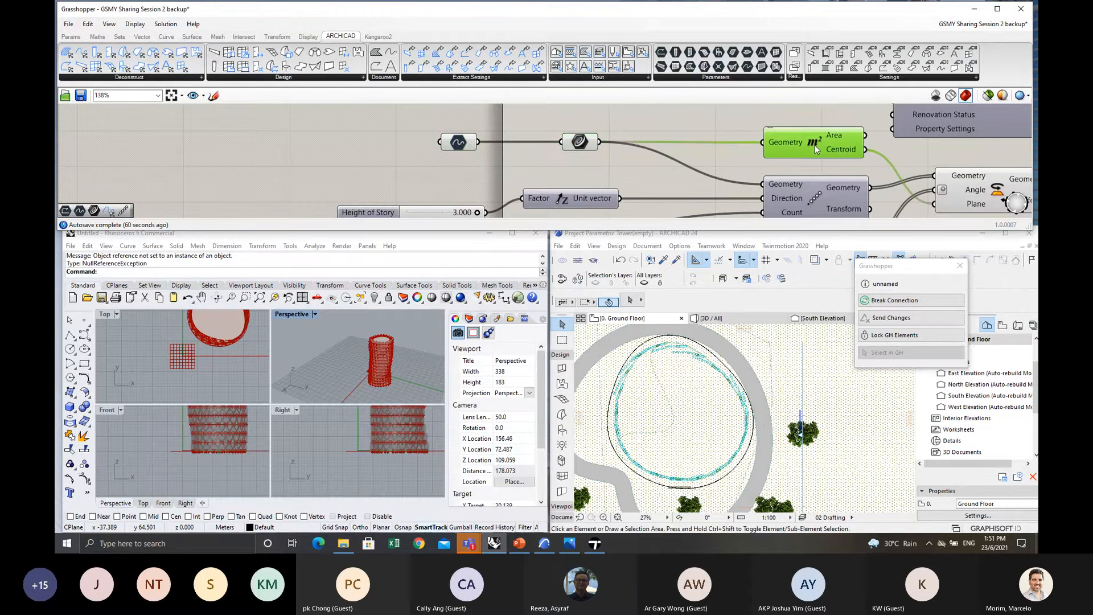
{"action": "scroll", "coordinate": [589, 142], "scroll_direction": "down", "scroll_amount": 3}
{"action": "left_click", "coordinate": [698, 120]}
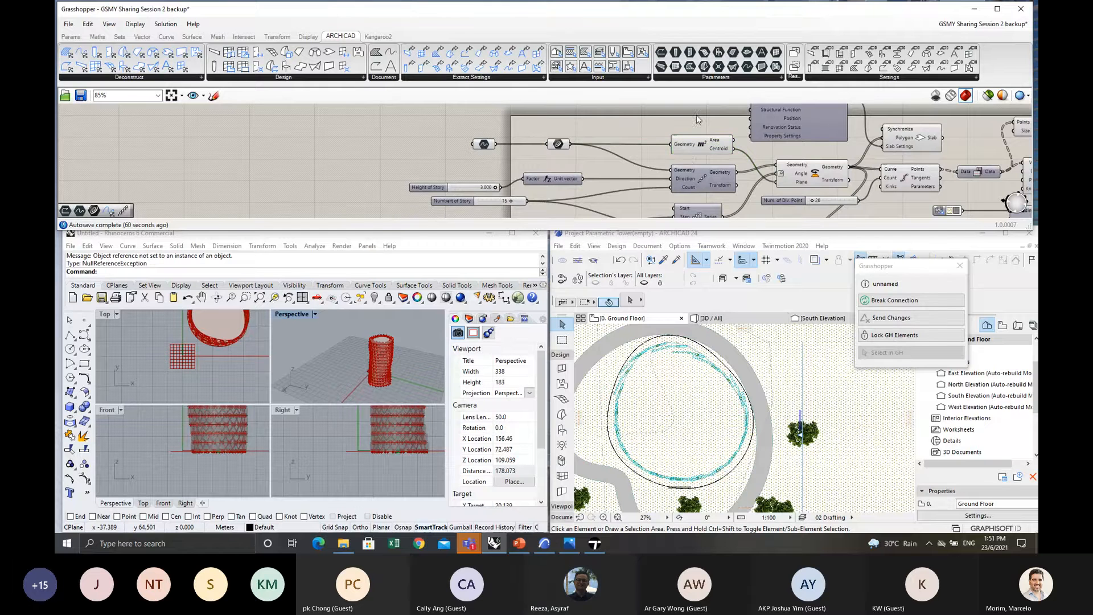
{"action": "scroll", "coordinate": [698, 120], "scroll_direction": "down", "scroll_amount": 2}
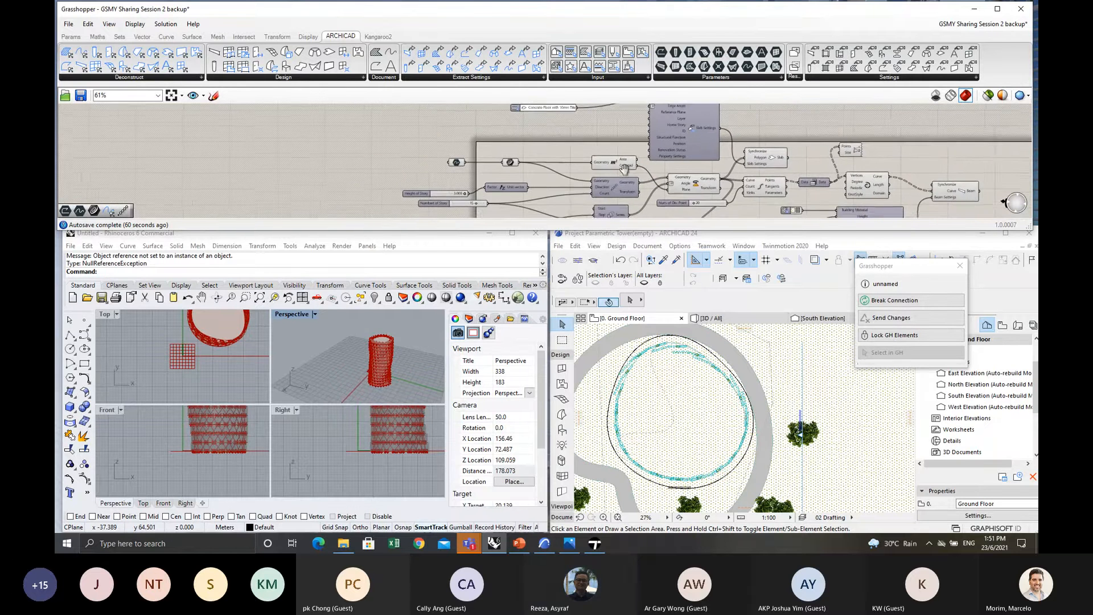
{"action": "scroll", "coordinate": [605, 169], "scroll_direction": "up", "scroll_amount": 2}
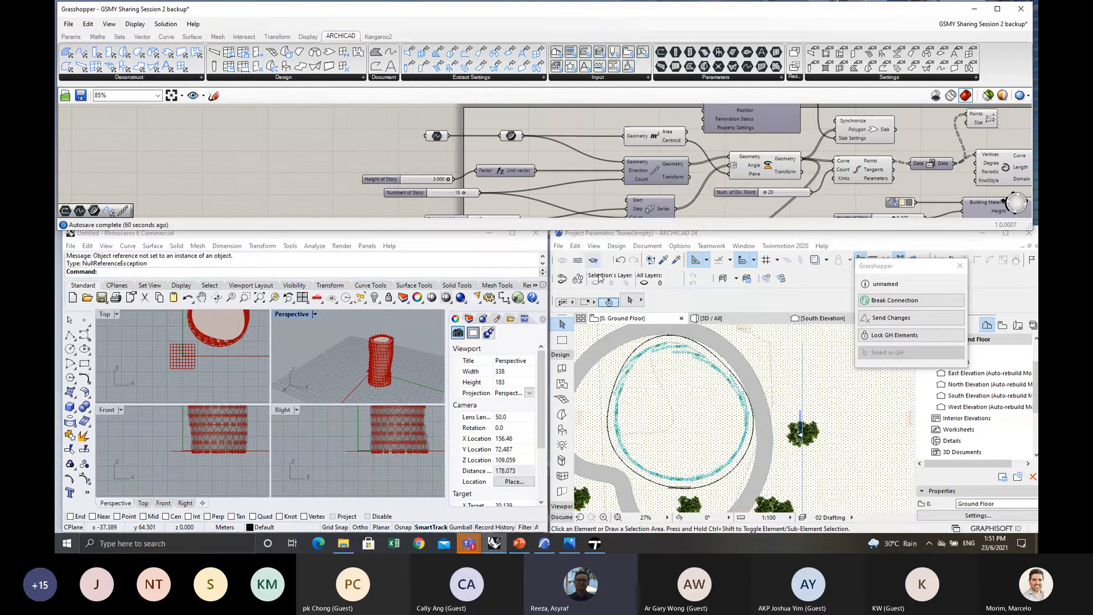
{"action": "left_click", "coordinate": [740, 239]}
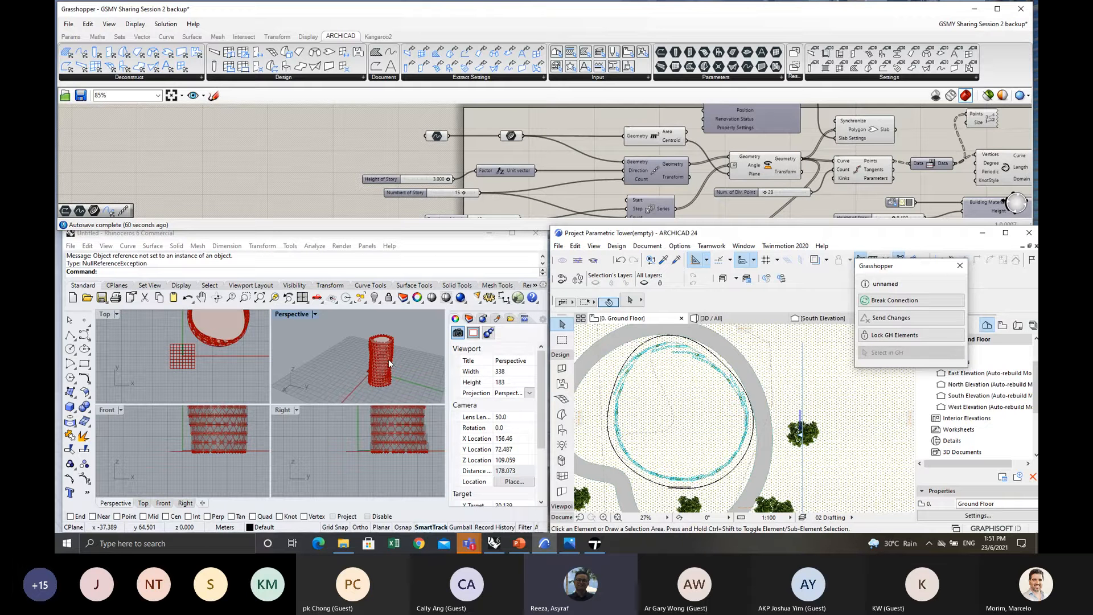
Set the Rotation of Angle slider in the Grasshopper definition to 20.
{"action": "left_click", "coordinate": [501, 189]}
{"action": "scroll", "coordinate": [504, 186], "scroll_direction": "up", "scroll_amount": 5}
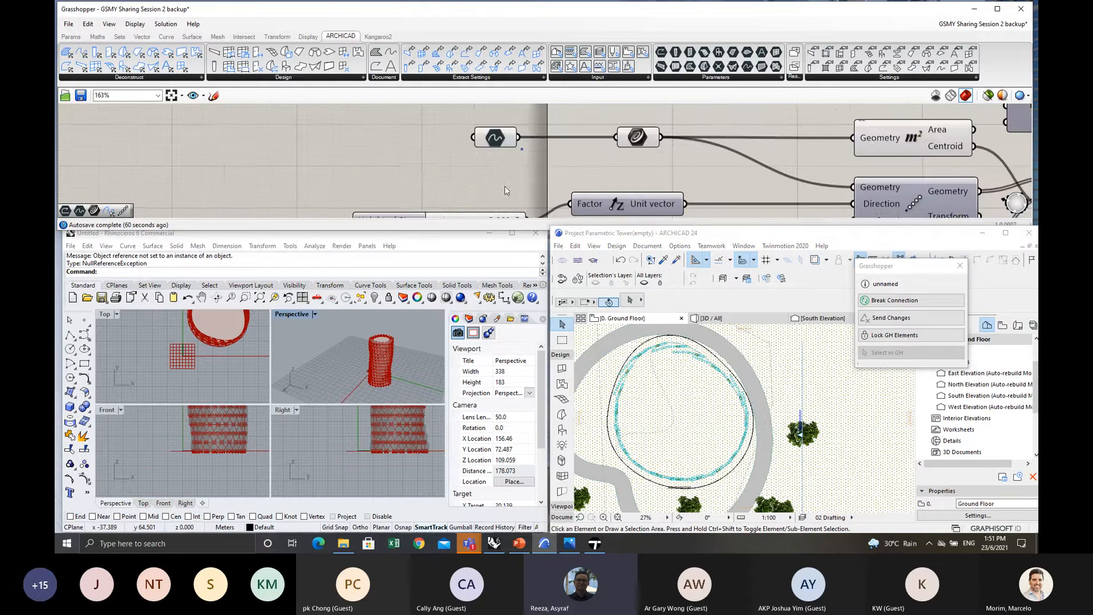
{"action": "right_click_drag", "start_coordinate": [556, 133], "coordinate": [511, 119]}
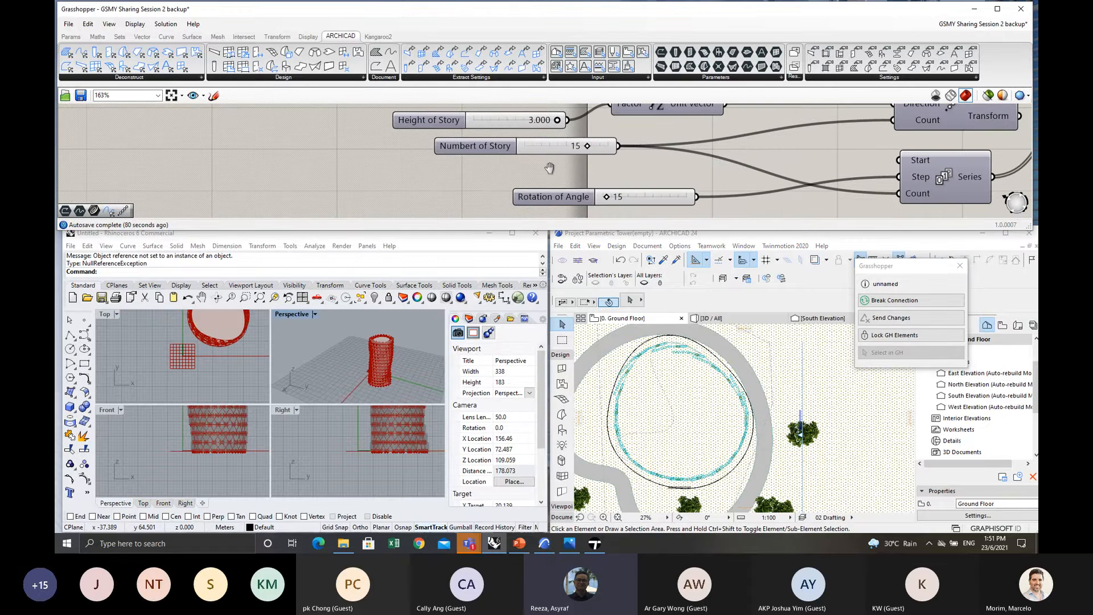
{"action": "right_click_drag", "start_coordinate": [618, 200], "coordinate": [592, 197]}
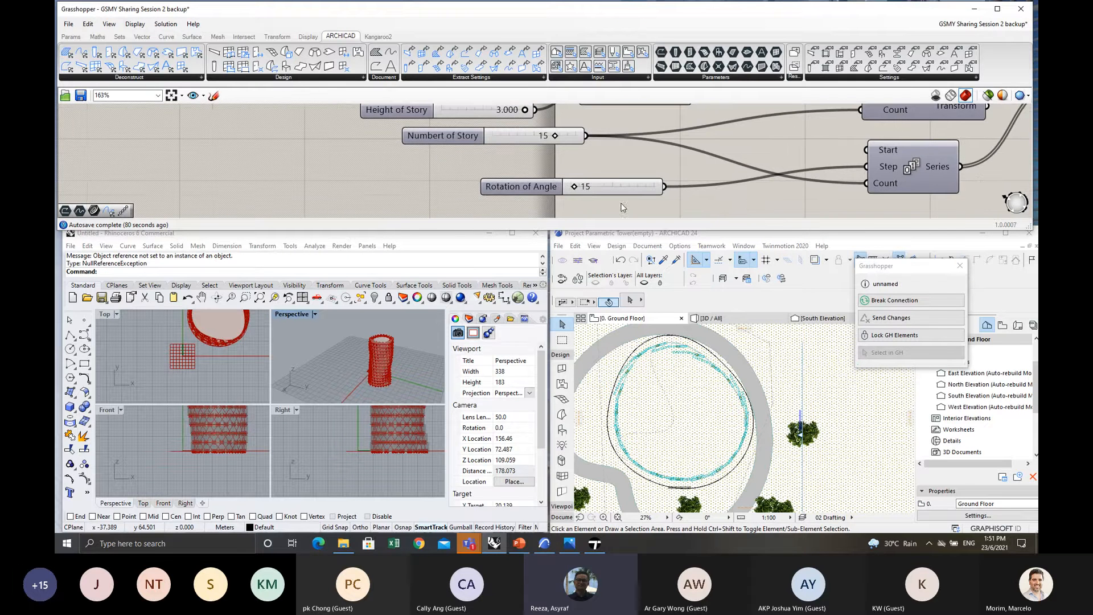
{"action": "left_click", "coordinate": [582, 189]}
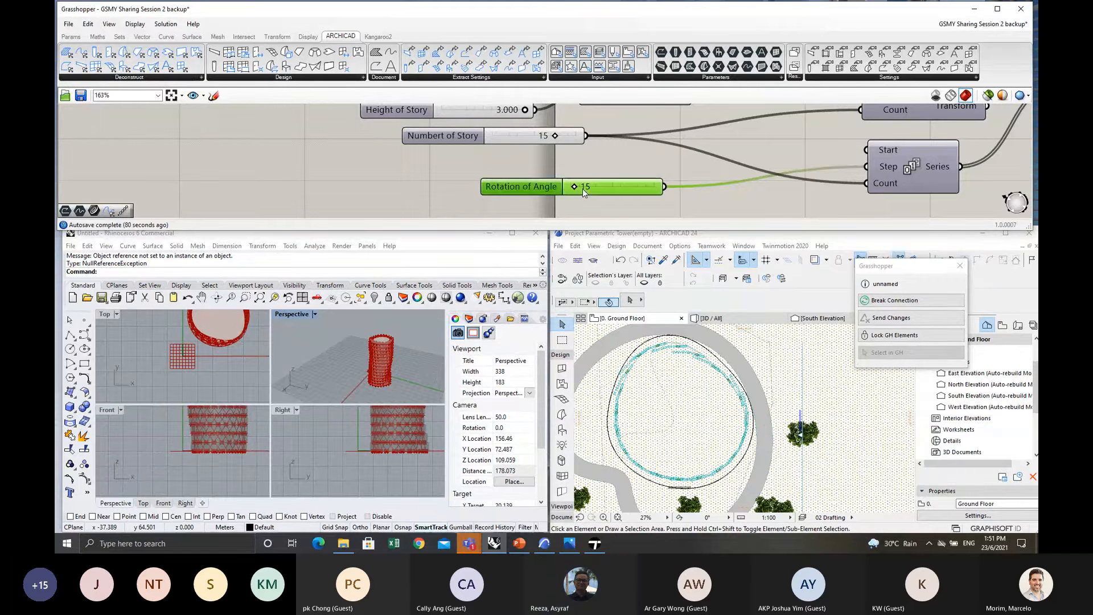
{"action": "double_click", "coordinate": [592, 185]}
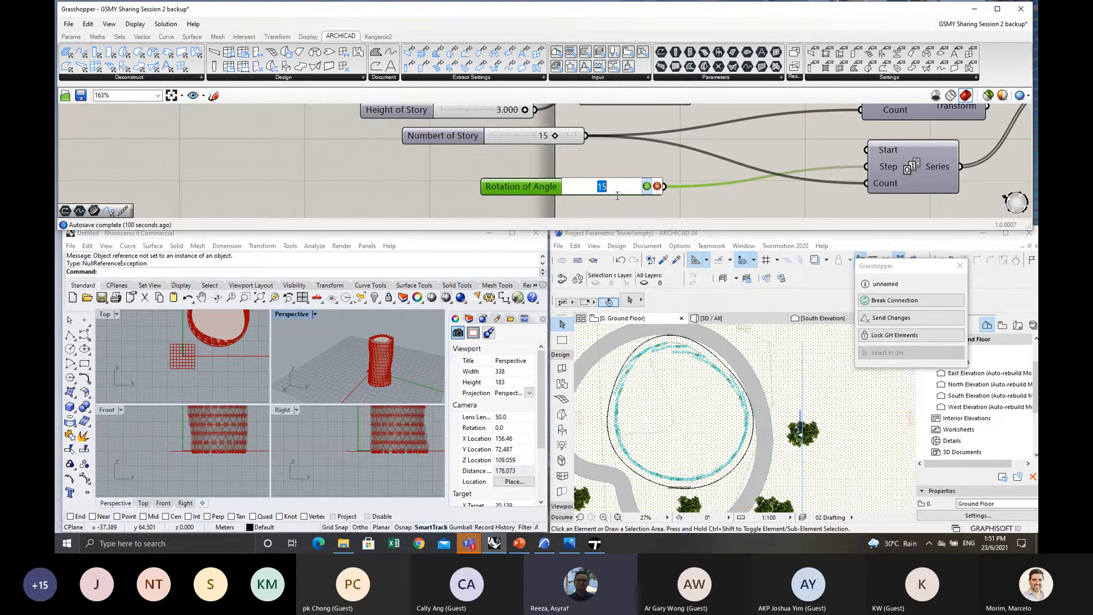
{"action": "type", "text": "20"}
{"action": "left_click", "coordinate": [647, 187]}
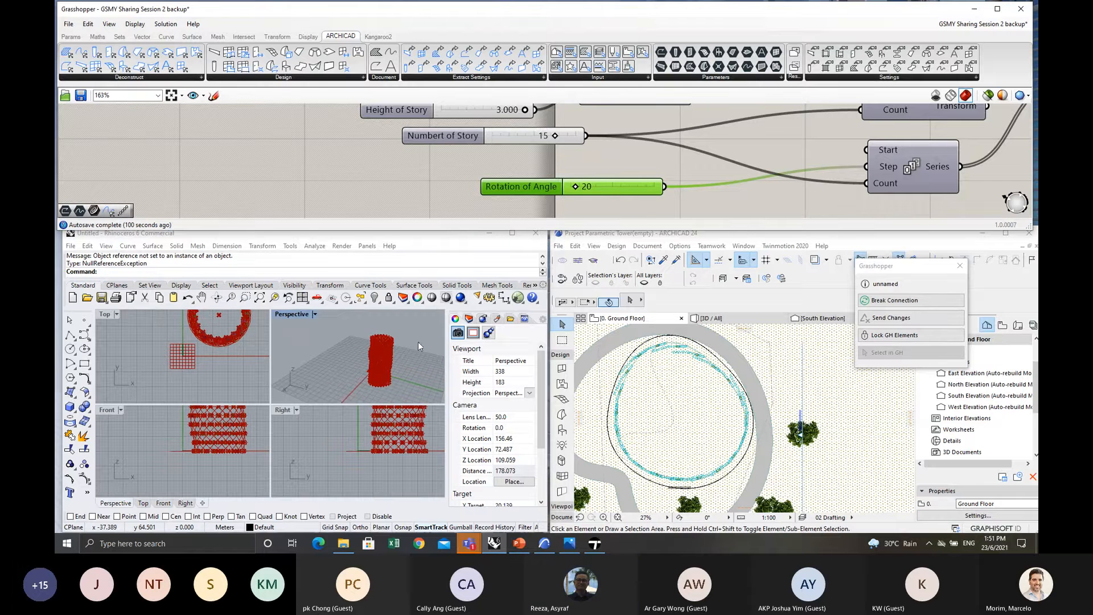
Inspect the twisted tower in Rhino's perspective view, and accept the ARCHICAD element changes on unseen stories.
{"action": "scroll", "coordinate": [378, 351], "scroll_direction": "up", "scroll_amount": 10}
{"action": "right_click_drag", "start_coordinate": [350, 353], "coordinate": [399, 341]}
{"action": "left_click", "coordinate": [685, 165]}
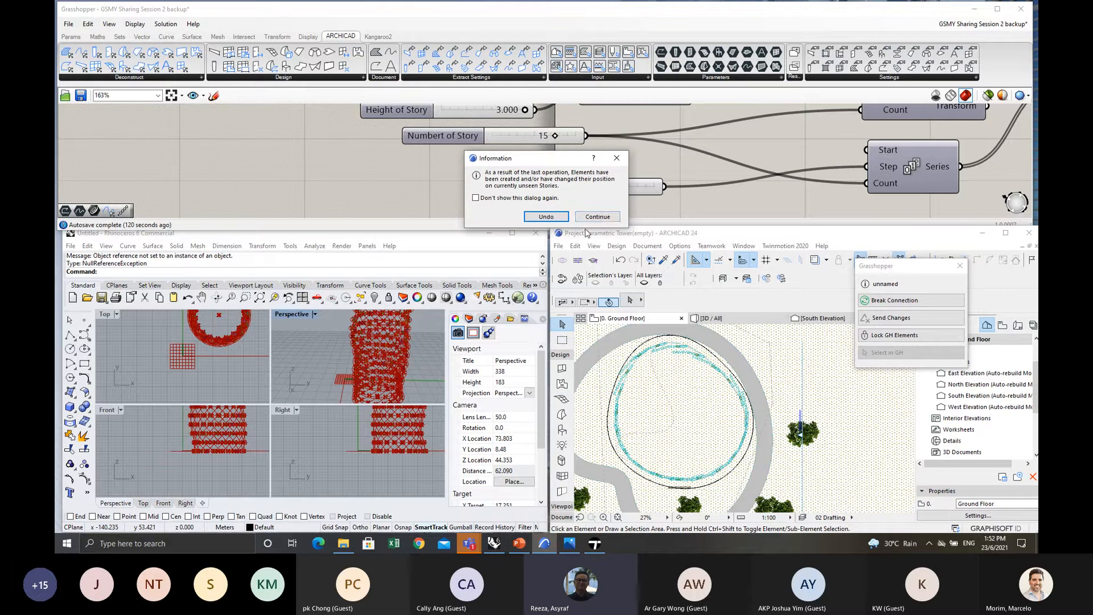
{"action": "left_click", "coordinate": [597, 216]}
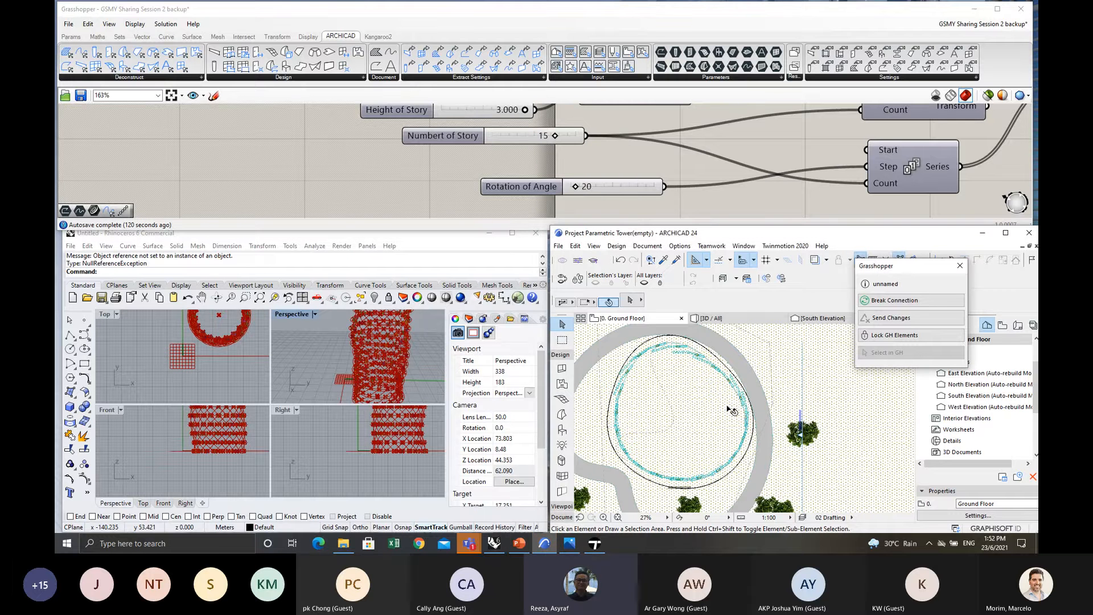
{"action": "scroll", "coordinate": [710, 402], "scroll_direction": "up", "scroll_amount": 2}
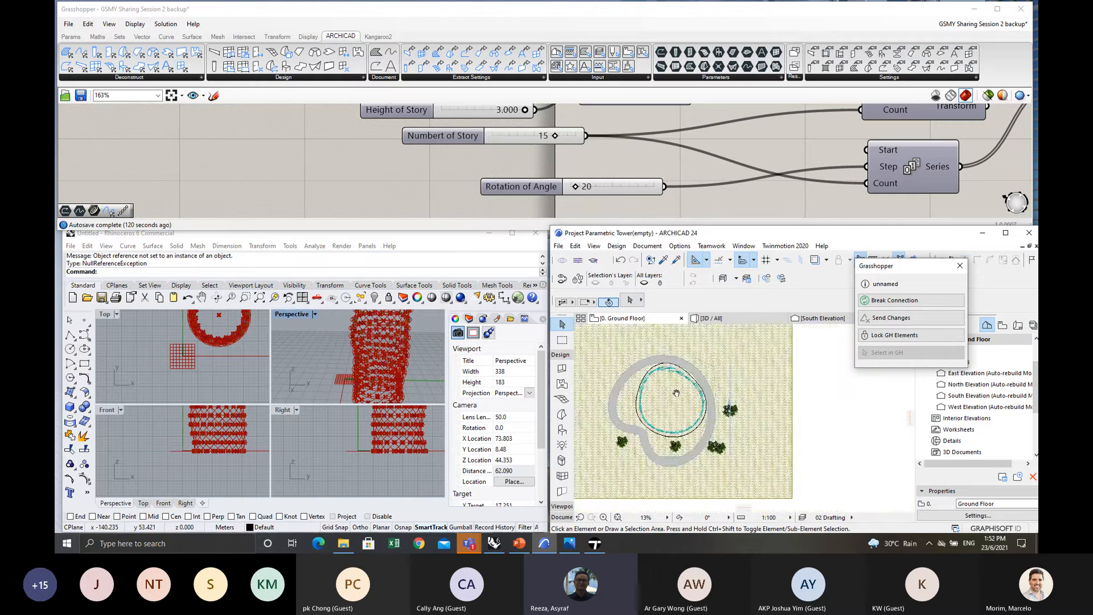
{"action": "scroll", "coordinate": [651, 387], "scroll_direction": "down", "scroll_amount": 2}
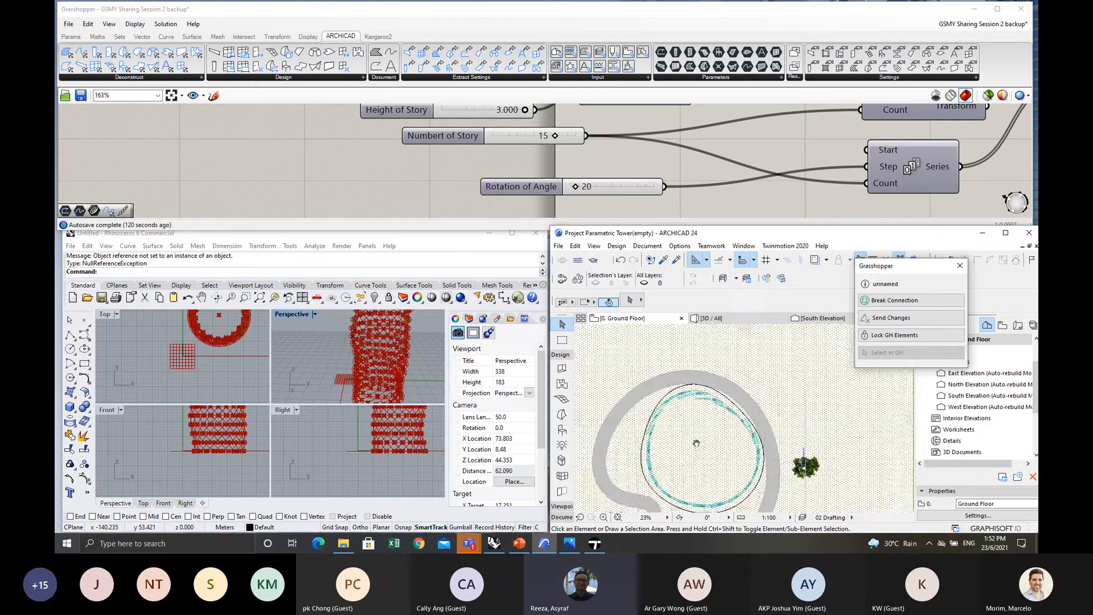
{"action": "left_click", "coordinate": [505, 168]}
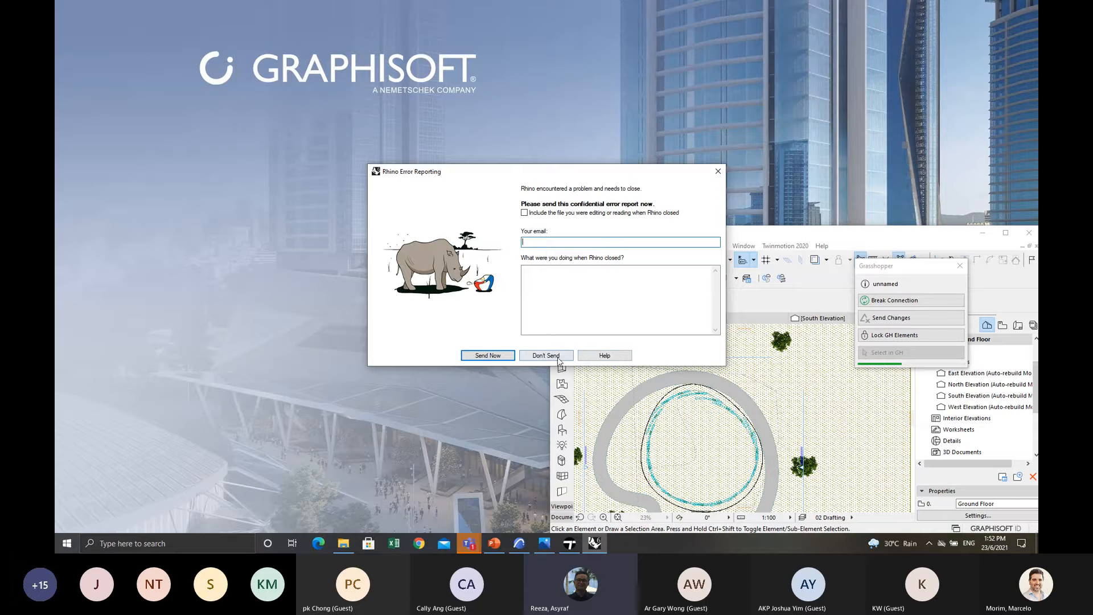
Dismiss the Rhino error report without sending it, and relaunch Rhino 6.
{"action": "left_click", "coordinate": [719, 171]}
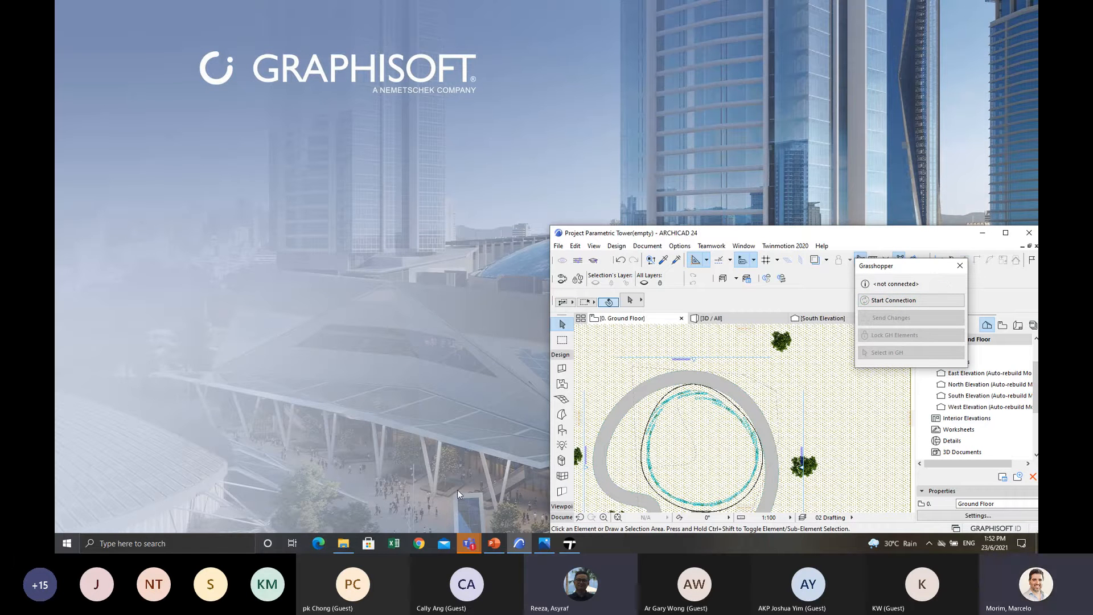
{"action": "left_click", "coordinate": [206, 544]}
{"action": "type", "text": "rhino"}
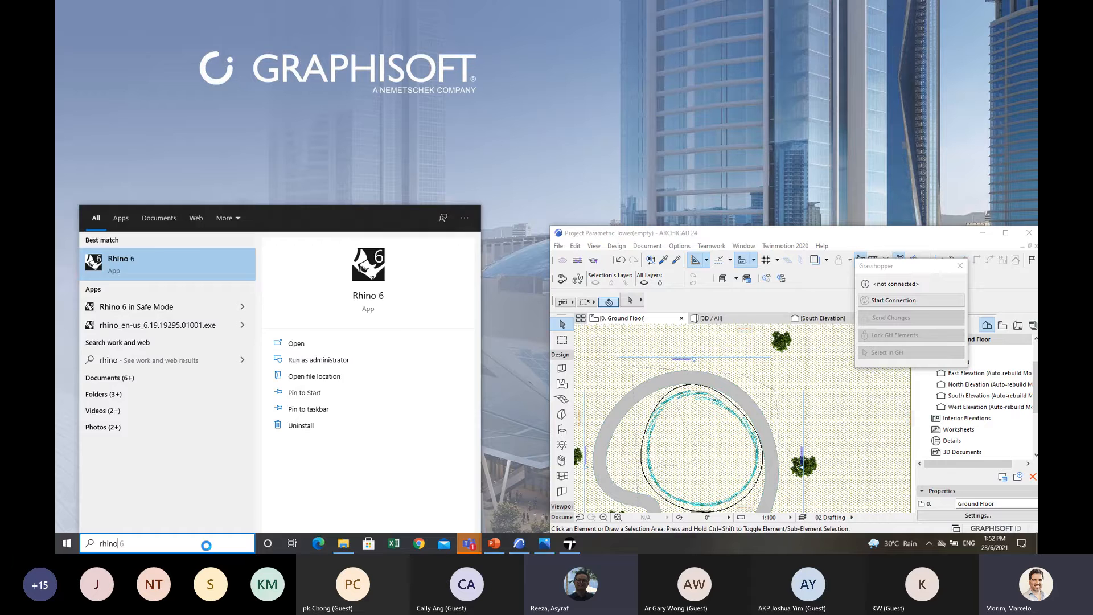
{"action": "key", "text": "Return"}
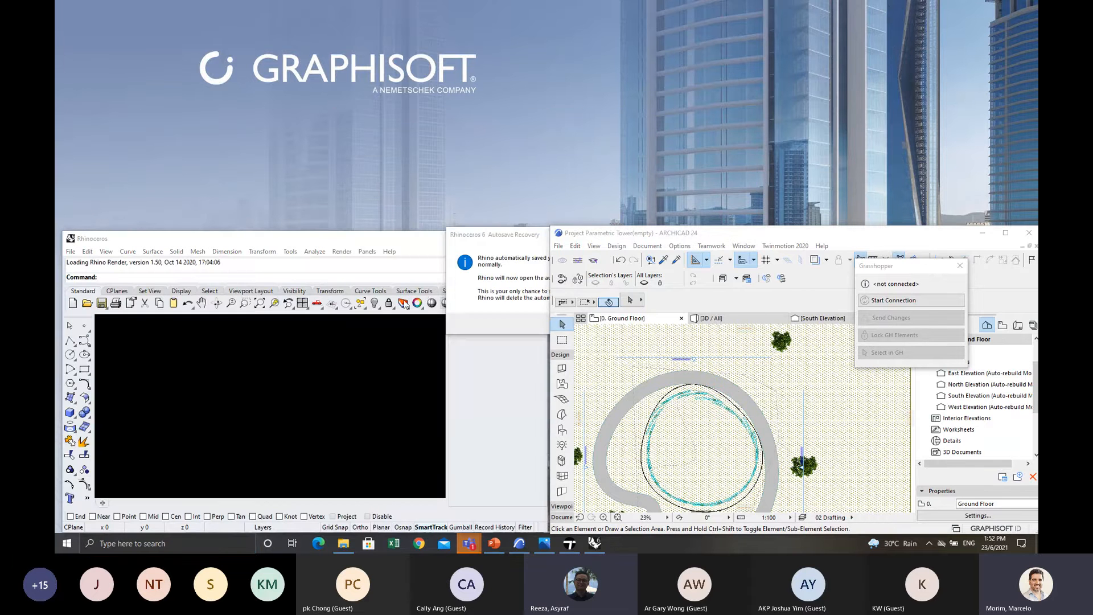
Recover the automatically saved Rhino file and check the recovered model in the perspective view.
{"action": "left_click", "coordinate": [533, 243]}
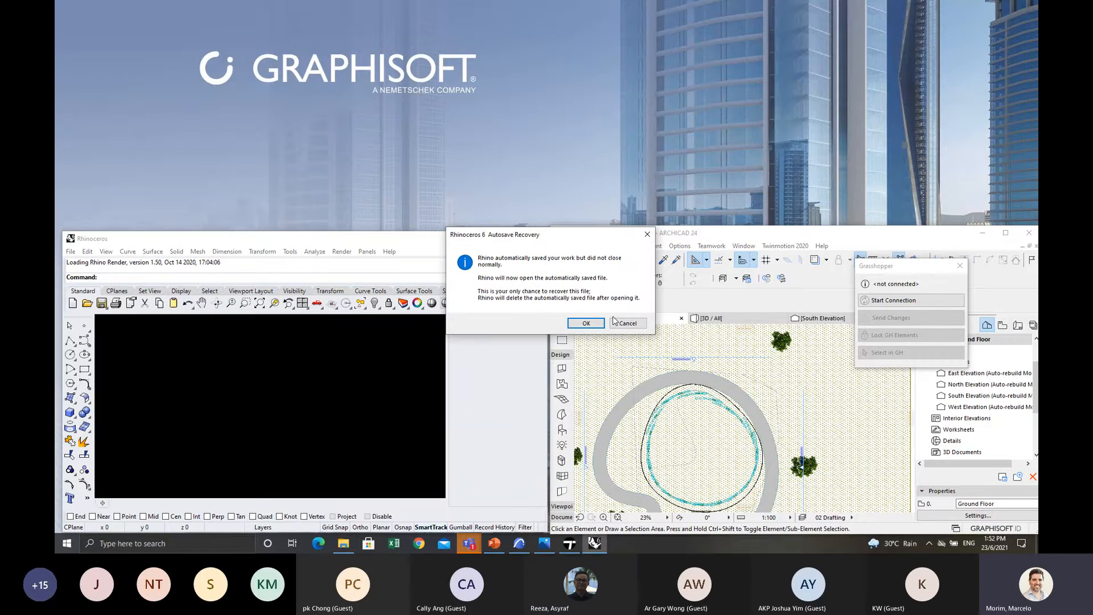
{"action": "left_click", "coordinate": [586, 322]}
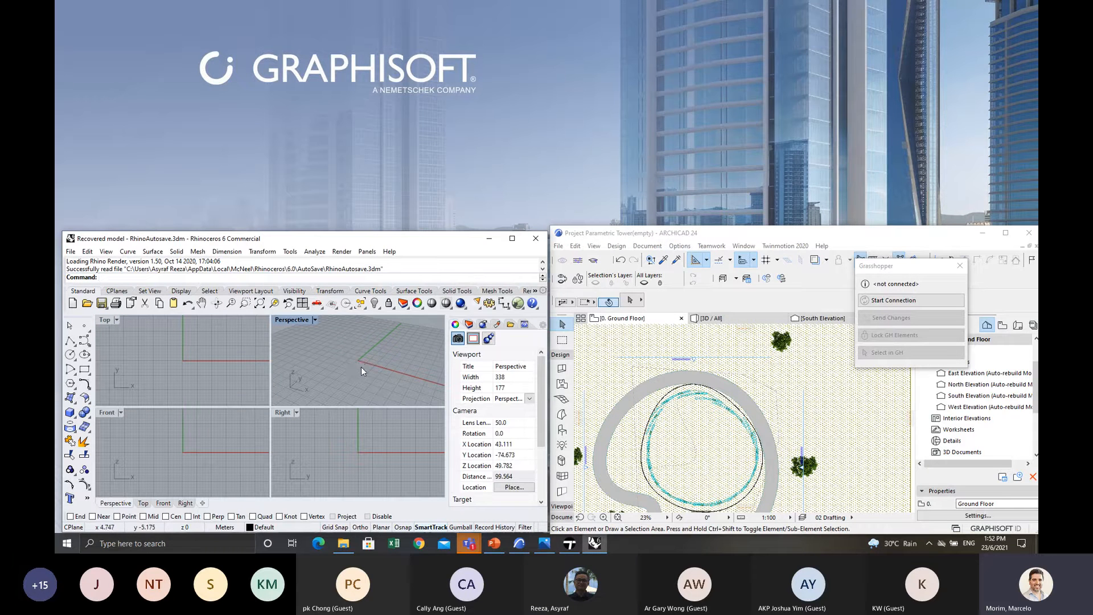
{"action": "scroll", "coordinate": [361, 366], "scroll_direction": "down", "scroll_amount": 4}
{"action": "mouse_move", "coordinate": [355, 361]}
{"action": "right_mouse_down"}
{"action": "mouse_move", "coordinate": [305, 351]}
{"action": "mouse_move", "coordinate": [361, 378]}
{"action": "right_mouse_up"}
{"action": "scroll", "coordinate": [327, 368], "scroll_direction": "up", "scroll_amount": 2}
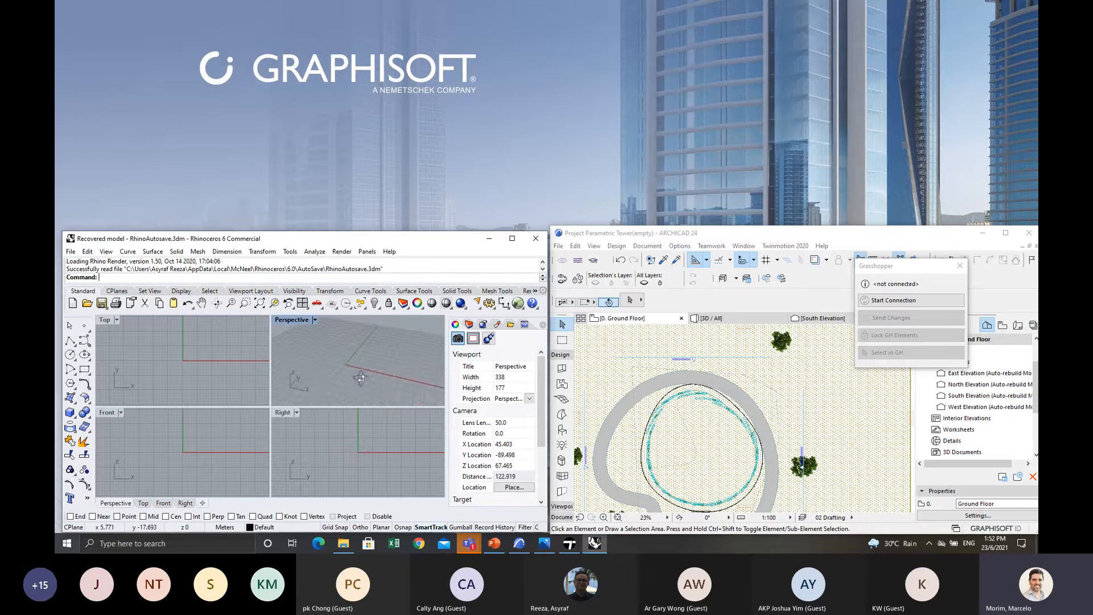
Launch Grasshopper from Rhino, close the getting-started window, and open the recovery file of the GSMY Sharing Session 2 definition.
{"action": "type", "text": "Grasshopper"}
{"action": "left_click", "coordinate": [121, 285]}
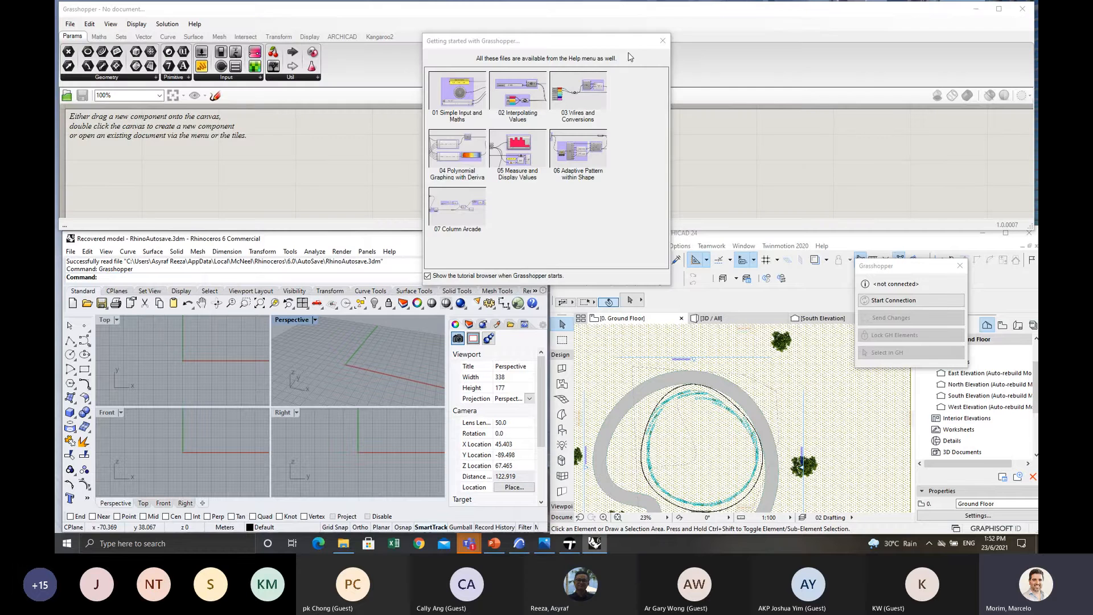
{"action": "left_click", "coordinate": [663, 40]}
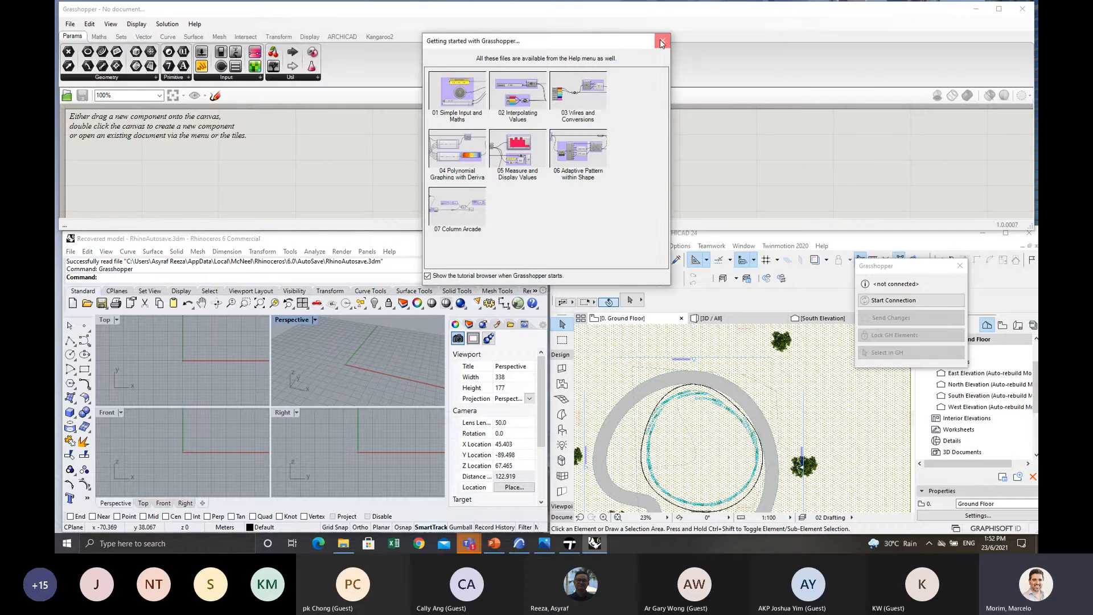
{"action": "left_click", "coordinate": [468, 125]}
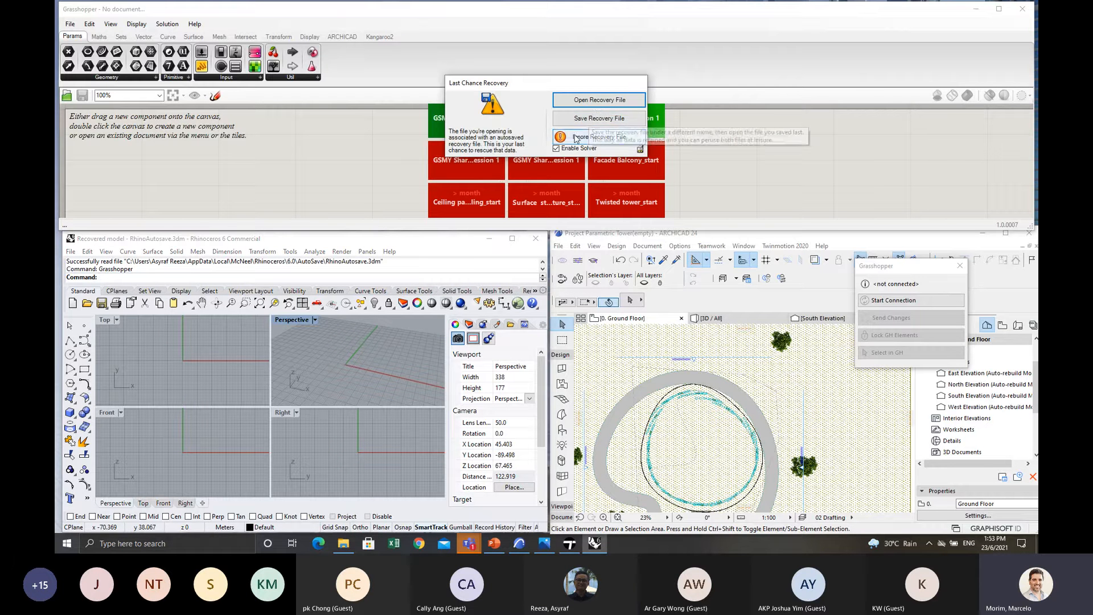
{"action": "left_click", "coordinate": [592, 102]}
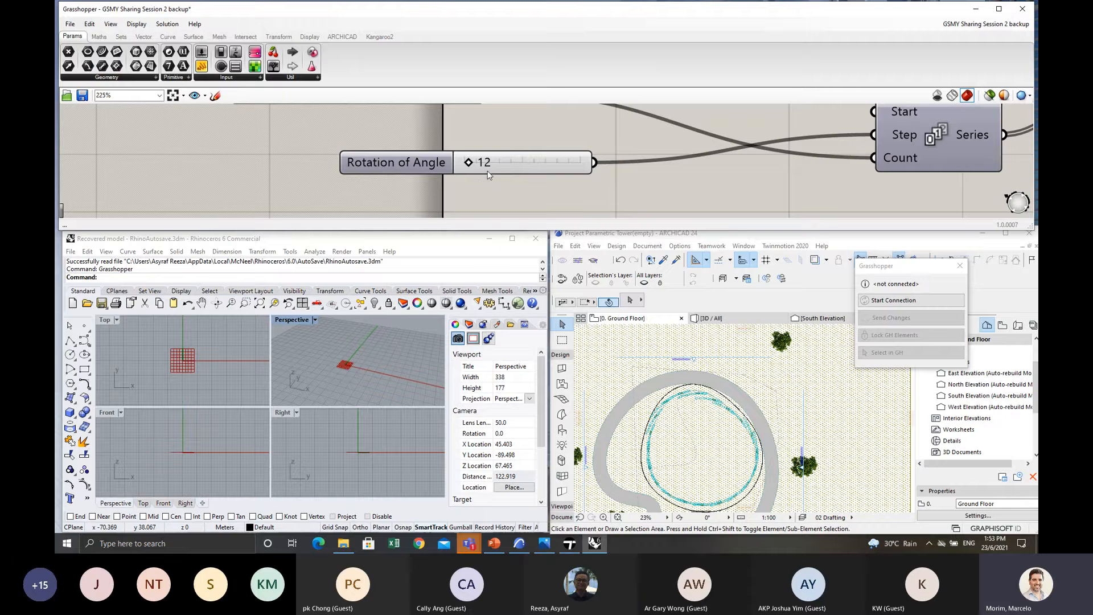
Locate the Spline parameter in the Grasshopper definition, and start the Grasshopper connection in ARCHICAD.
{"action": "scroll", "coordinate": [510, 171], "scroll_direction": "down", "scroll_amount": 5}
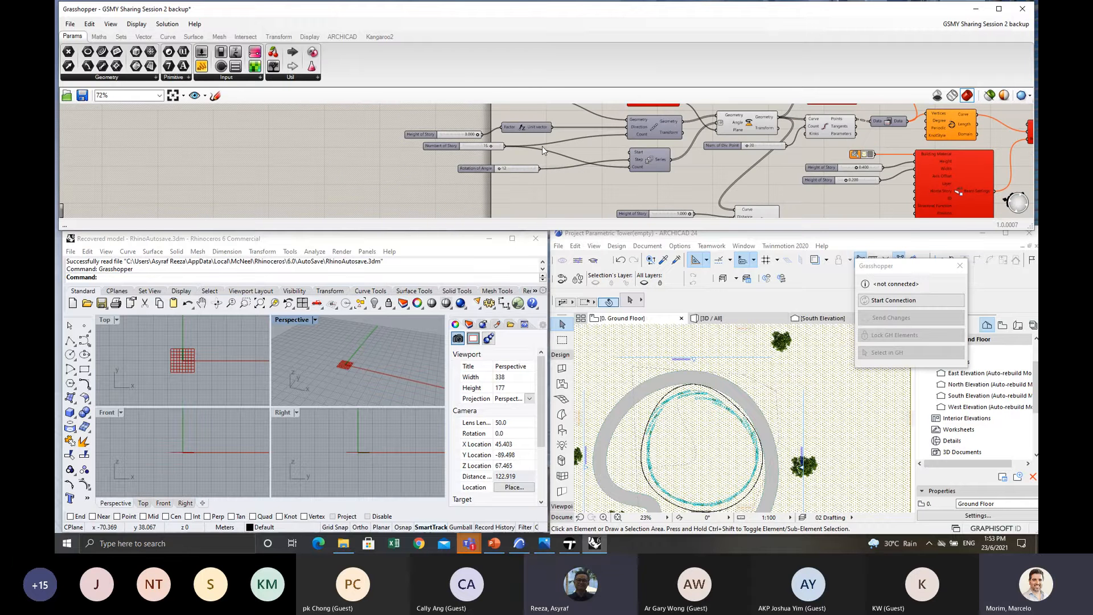
{"action": "scroll", "coordinate": [479, 155], "scroll_direction": "up", "scroll_amount": 2}
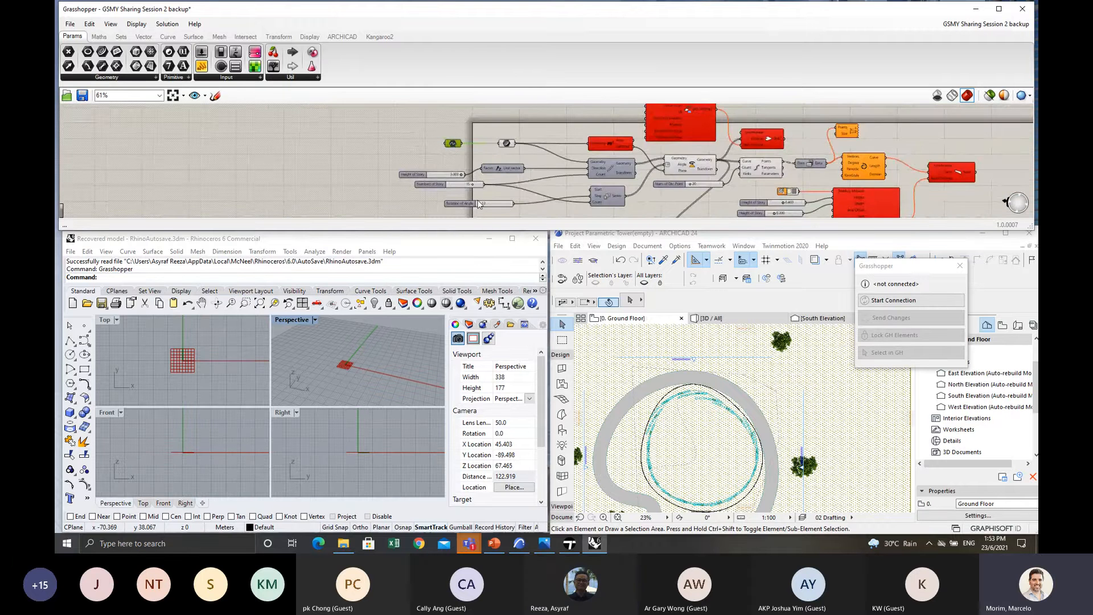
{"action": "right_click_drag", "start_coordinate": [456, 166], "coordinate": [372, 144]}
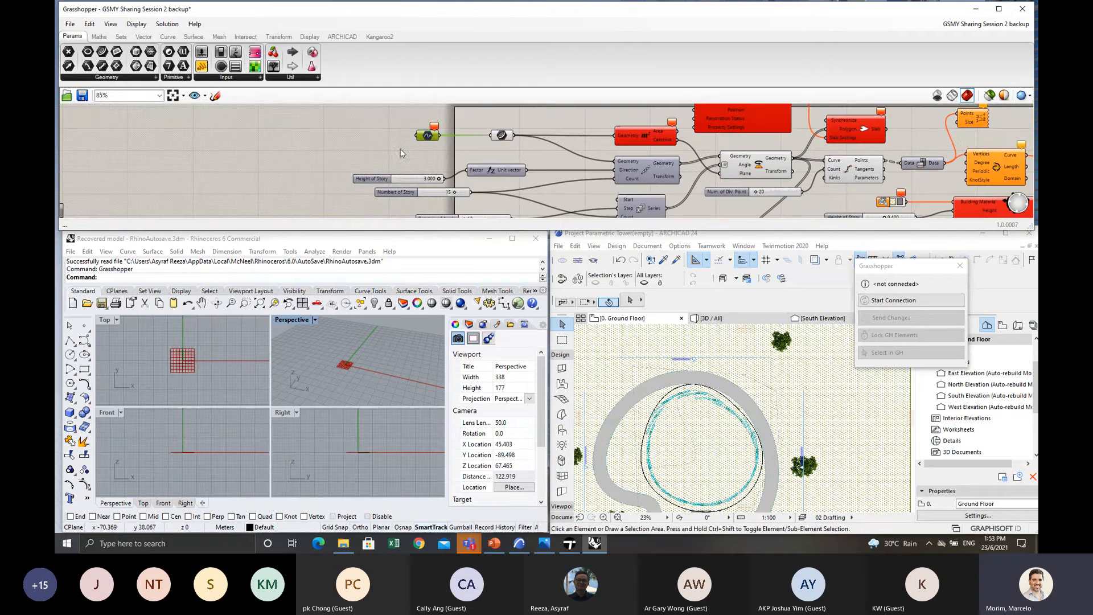
{"action": "right_click", "coordinate": [429, 137]}
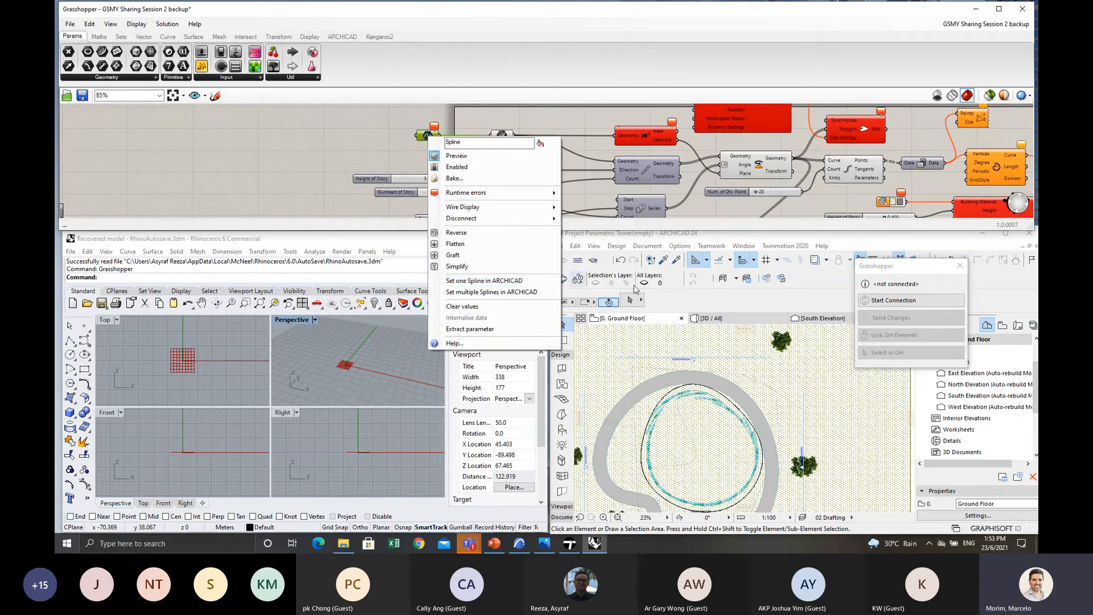
{"action": "left_click", "coordinate": [894, 300]}
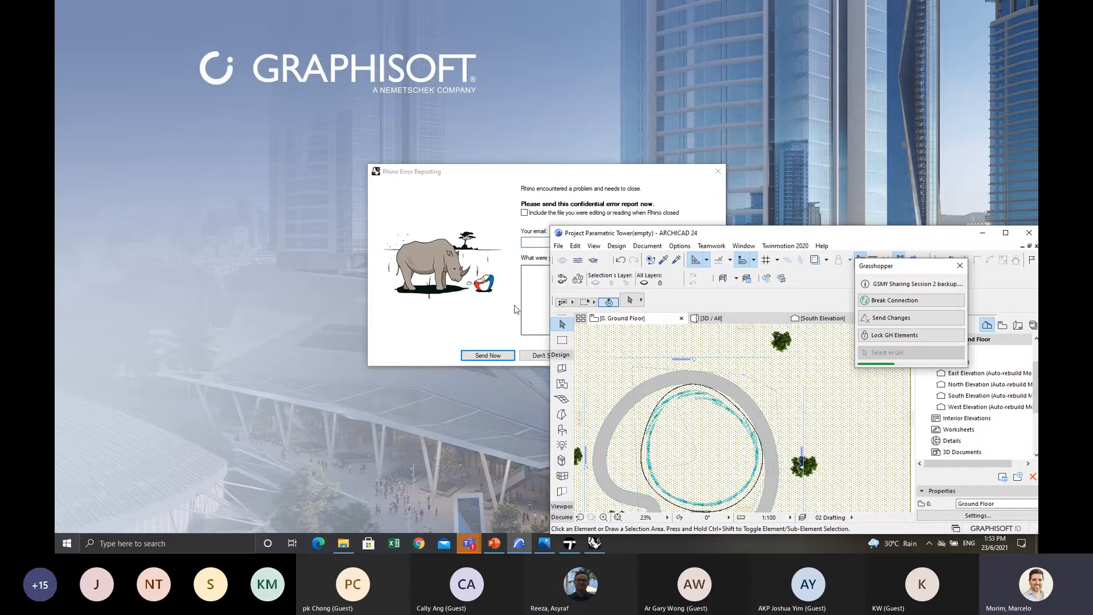
Dismiss the Rhino error report without sending it, and continue with the ARCHICAD element changes on unseen stories.
{"action": "left_click", "coordinate": [516, 309]}
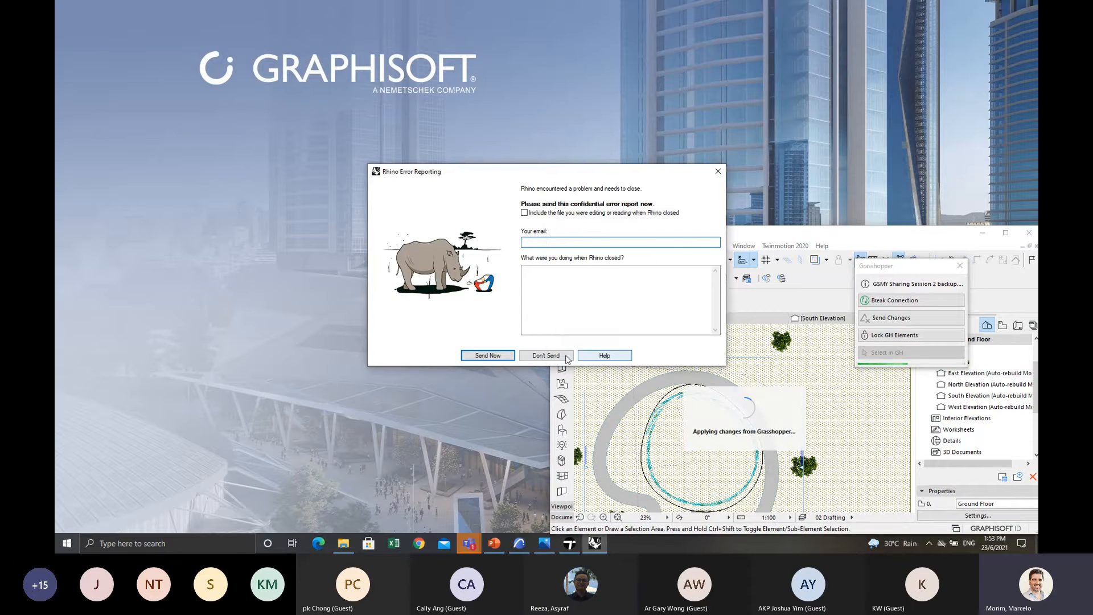
{"action": "left_click", "coordinate": [567, 357]}
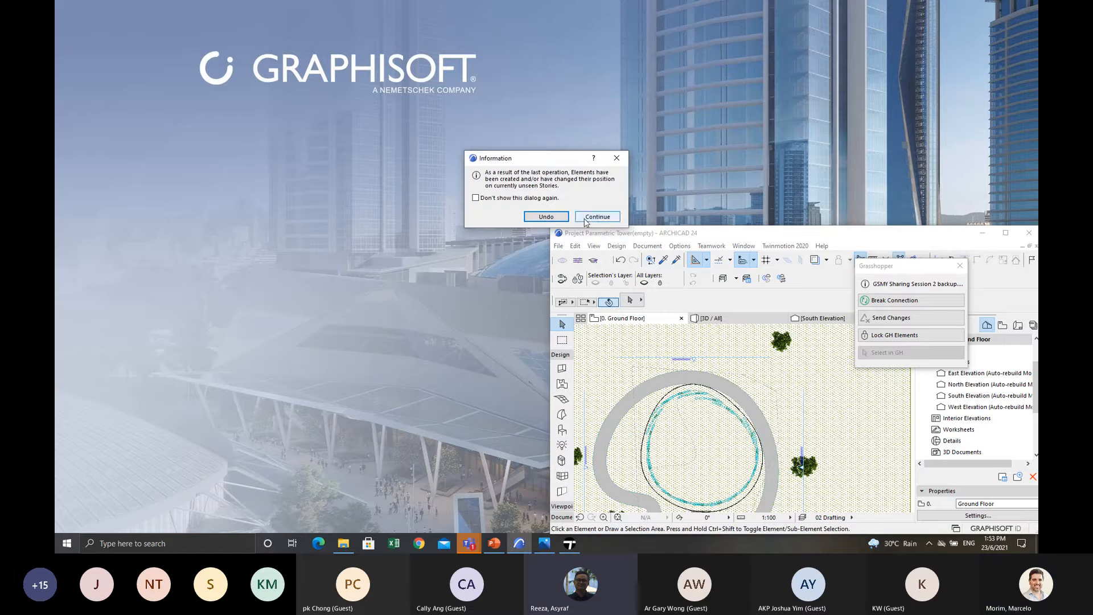
{"action": "left_click", "coordinate": [586, 219]}
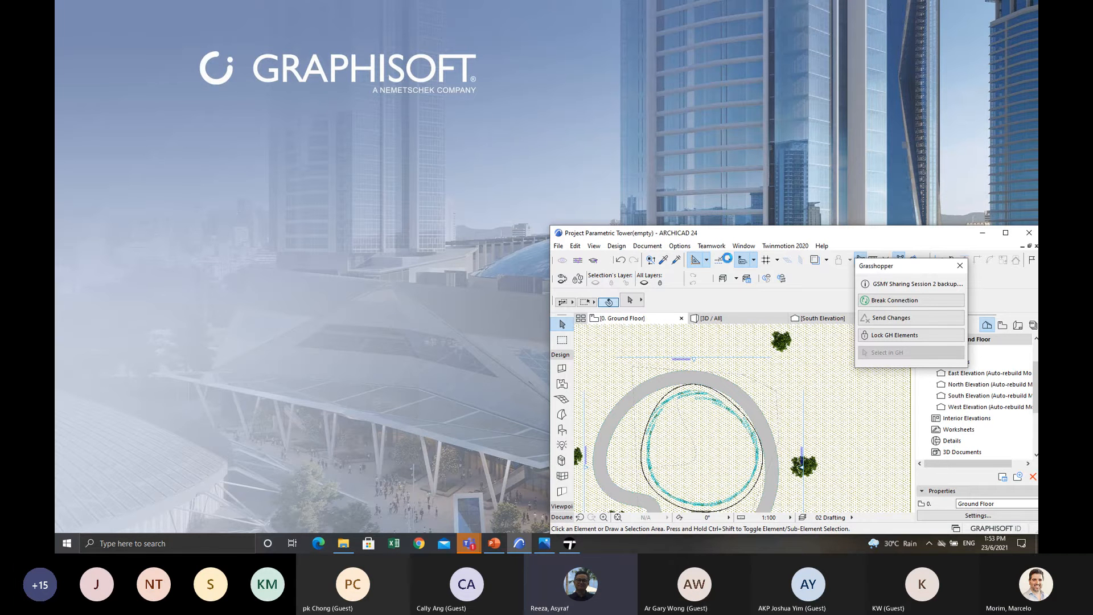
Examine the regenerated tower in ARCHICAD's ground floor plan and in the 3D view from several angles.
{"action": "scroll", "coordinate": [693, 466], "scroll_direction": "up", "scroll_amount": 2}
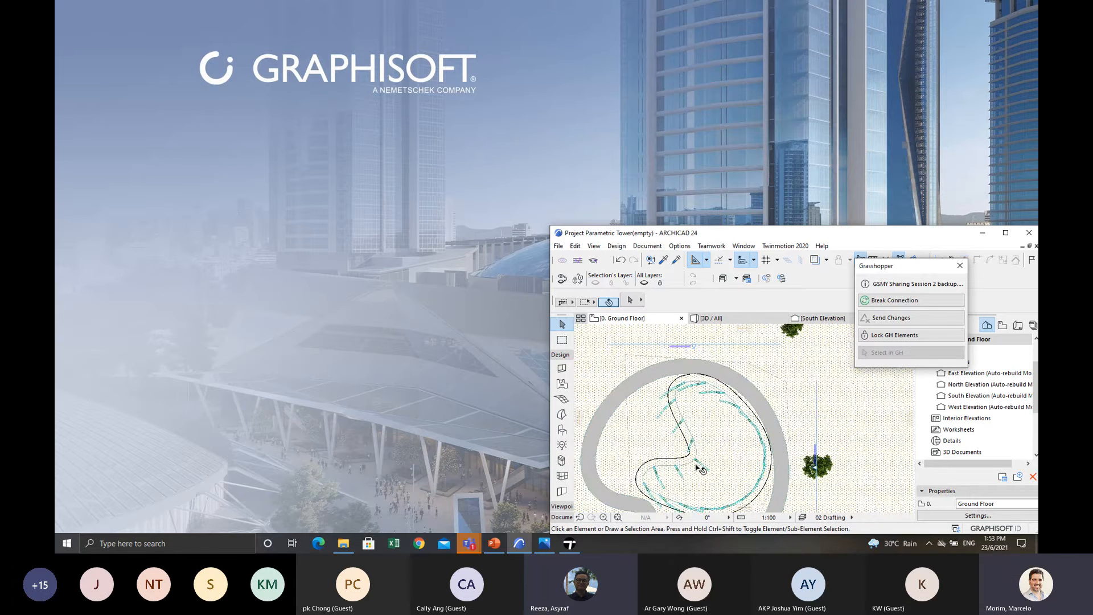
{"action": "middle_click_drag", "start_coordinate": [700, 464], "coordinate": [688, 426]}
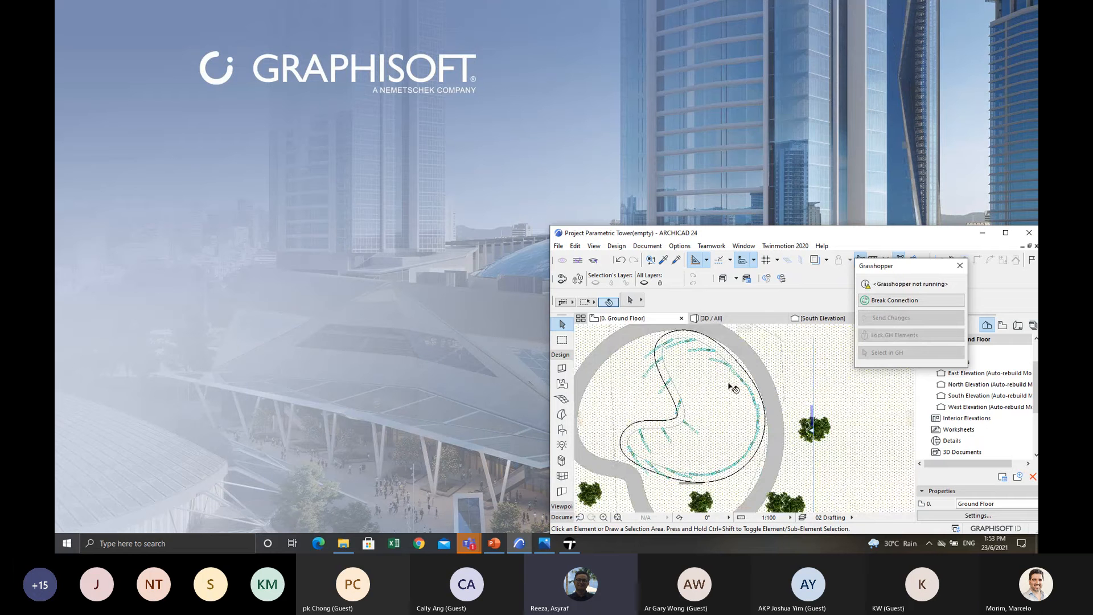
{"action": "left_click", "coordinate": [711, 317]}
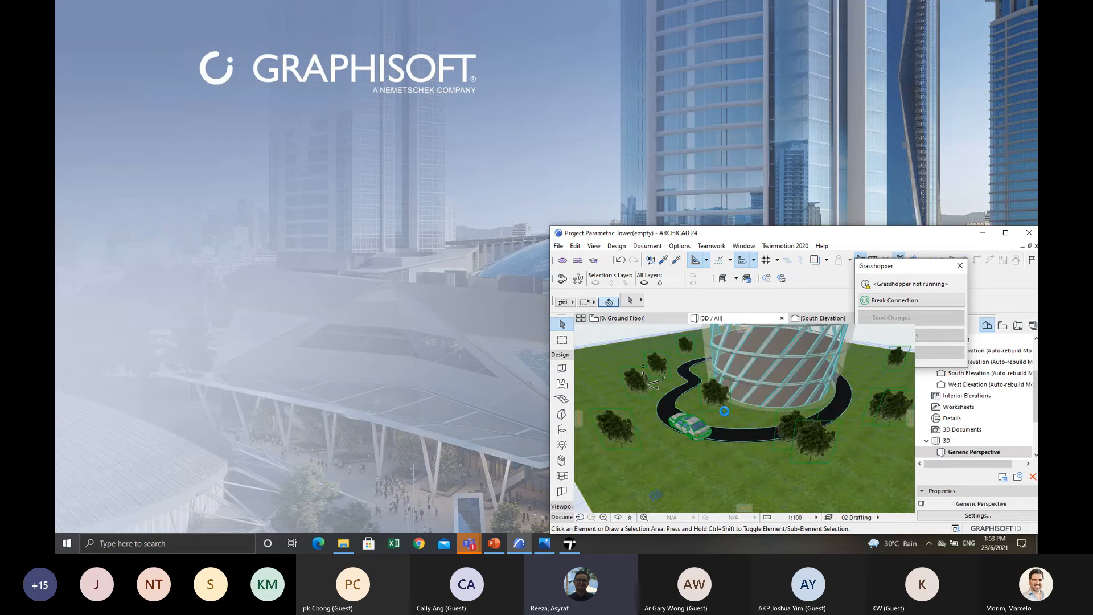
{"action": "scroll", "coordinate": [724, 411], "scroll_direction": "down", "scroll_amount": 6}
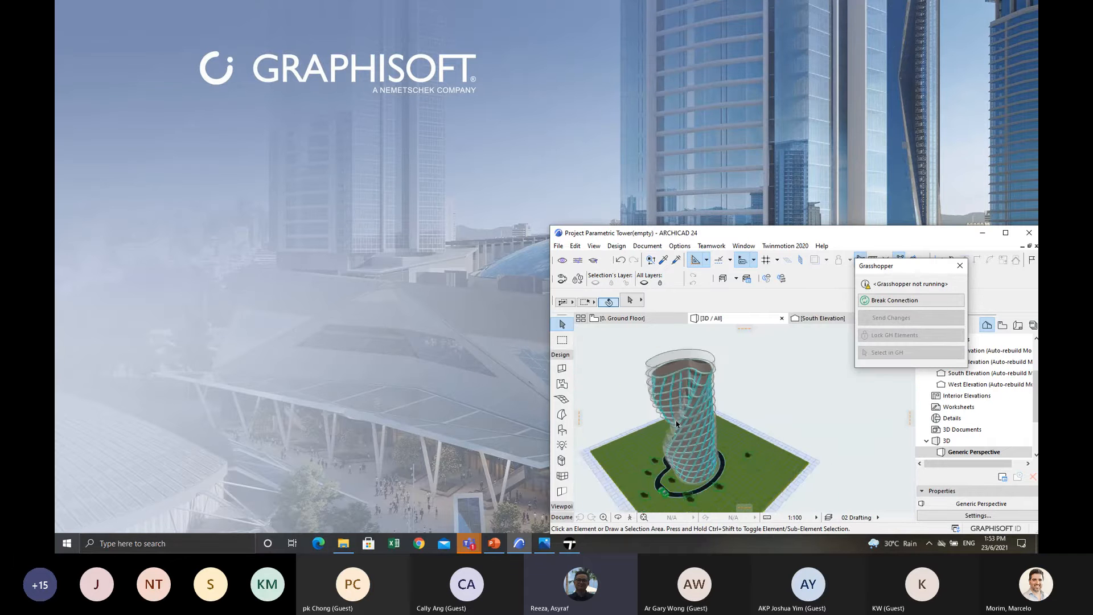
{"action": "middle_click_drag", "start_coordinate": [676, 424], "coordinate": [809, 352]}
{"action": "middle_click_drag", "start_coordinate": [717, 402], "coordinate": [697, 414], "text": "shift"}
{"action": "right_click", "coordinate": [750, 402]}
{"action": "left_click", "coordinate": [716, 414]}
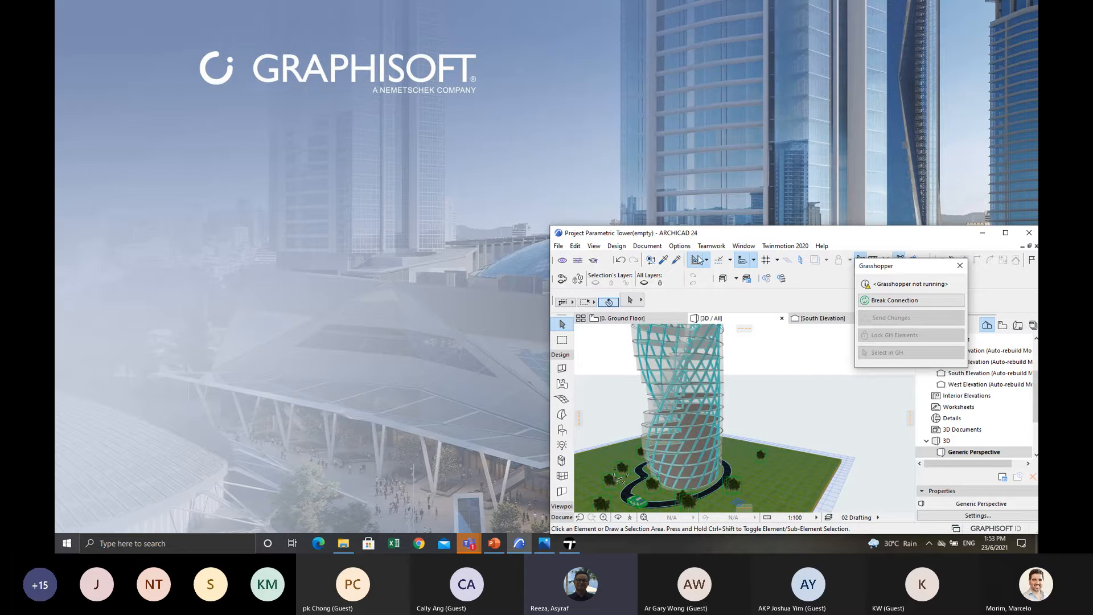
Synchronize the updated ARCHICAD tower model with Twinmotion and switch to Twinmotion.
{"action": "left_click", "coordinate": [785, 245]}
{"action": "left_click", "coordinate": [789, 259]}
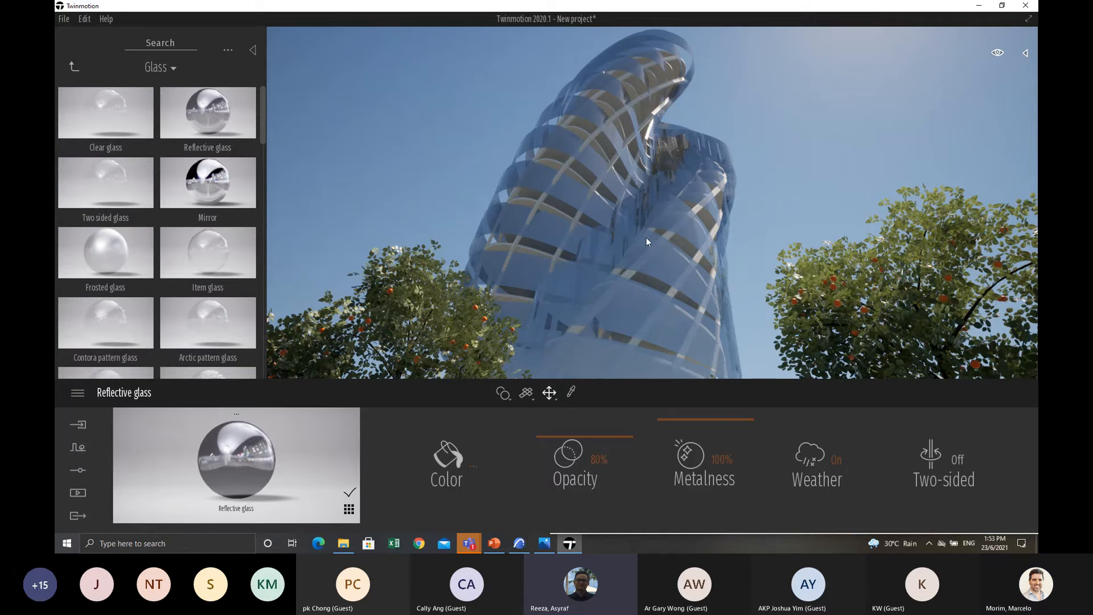
Move through the Twinmotion scene at ground level to examine the glass tower, the trees, the road and the car.
{"action": "right_click_drag", "start_coordinate": [647, 237], "coordinate": [641, 302]}
{"action": "key", "text": "w"}
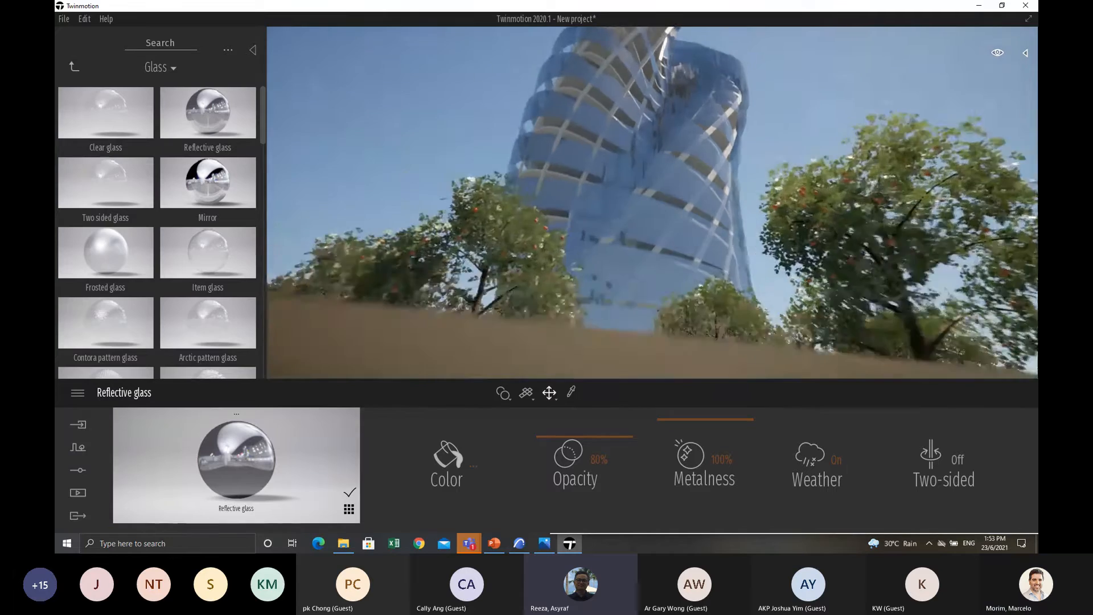
{"action": "key", "text": "w"}
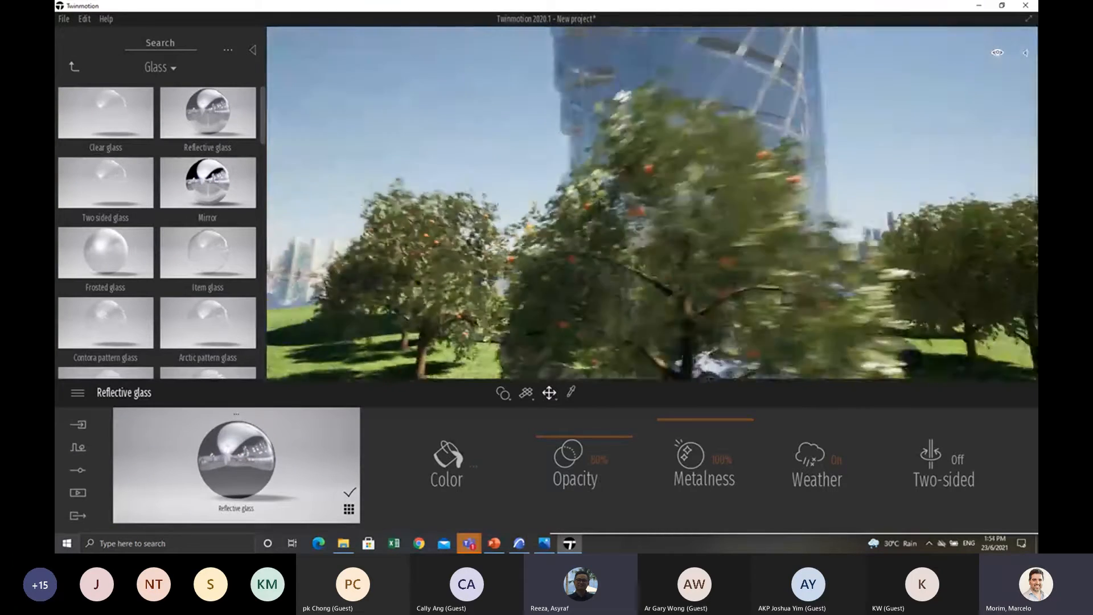
{"action": "key", "text": "s"}
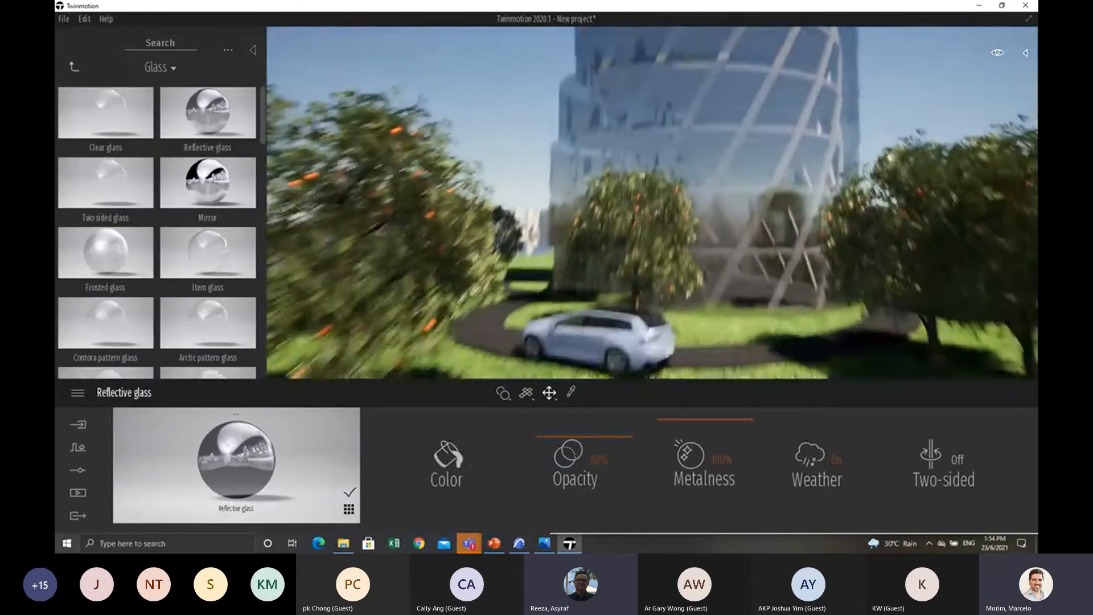
{"action": "key", "text": "w"}
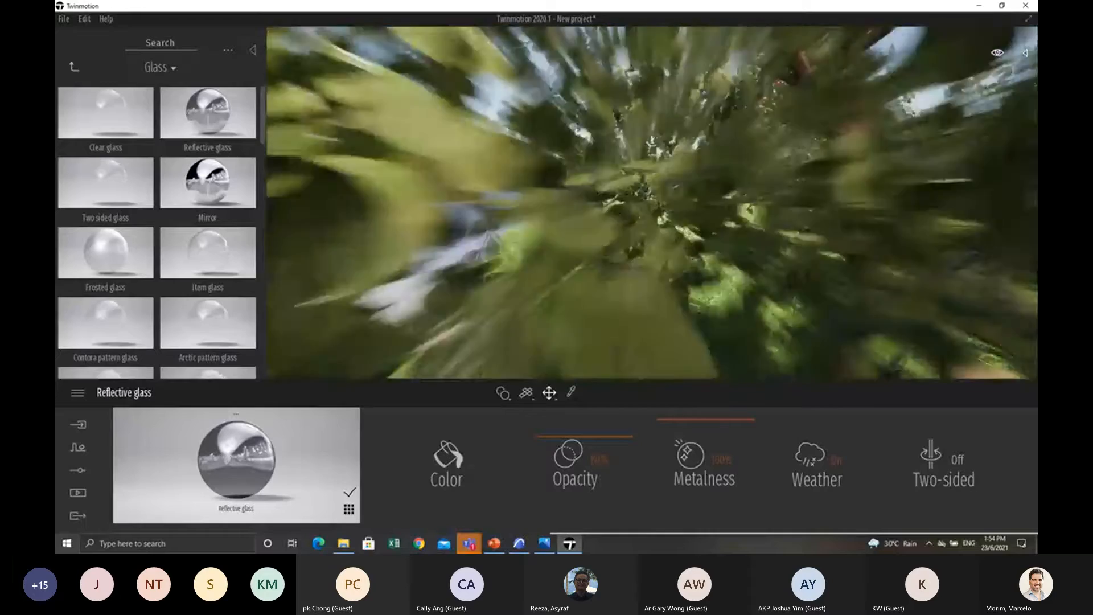
{"action": "key", "text": "s"}
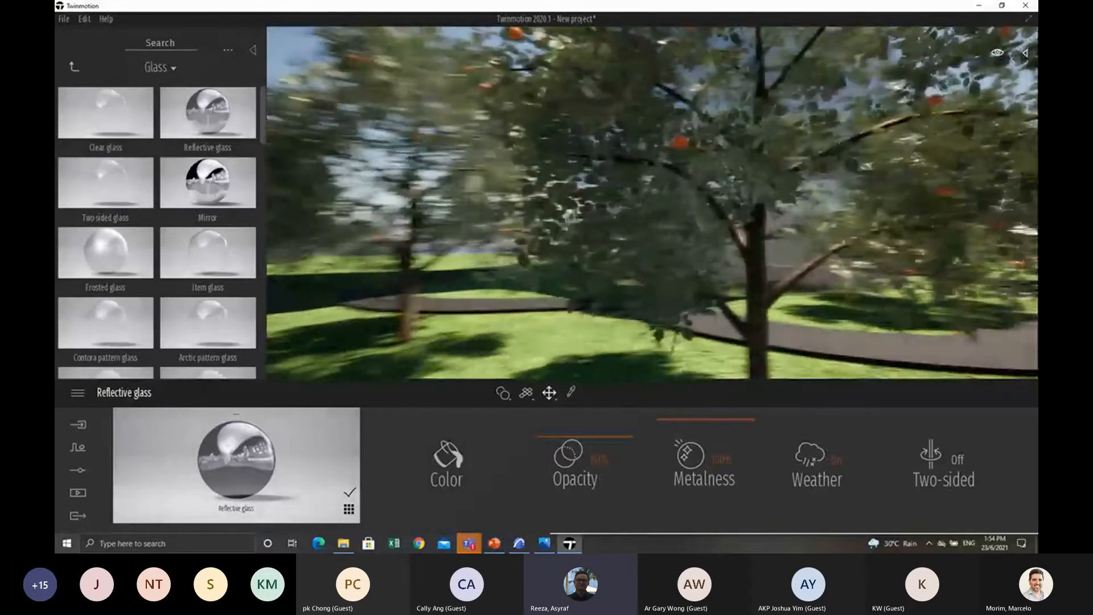
{"action": "key", "text": "s"}
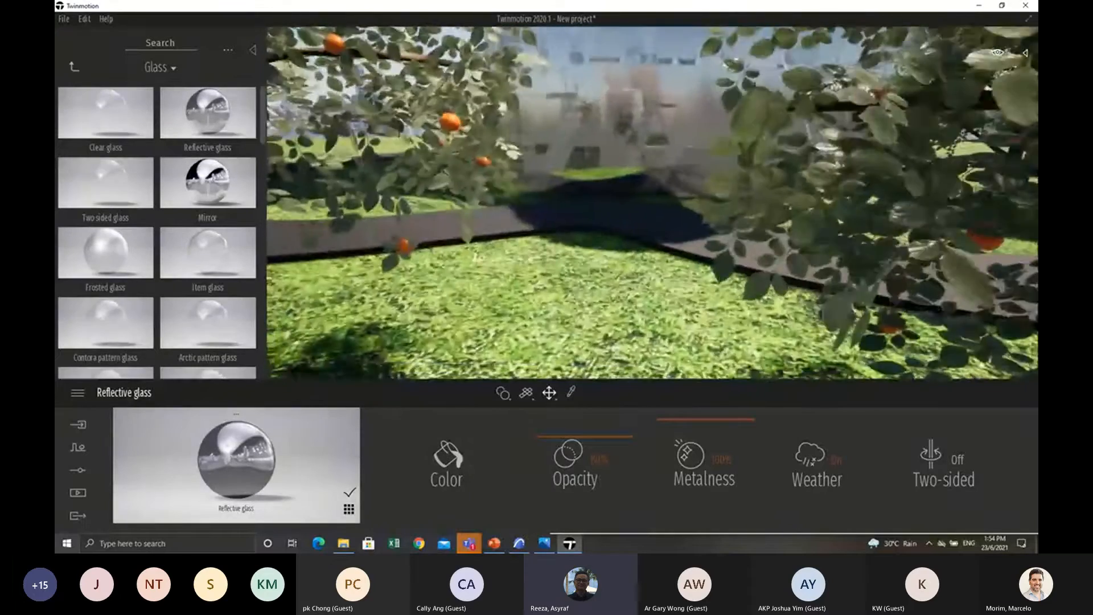
{"action": "key", "text": "s"}
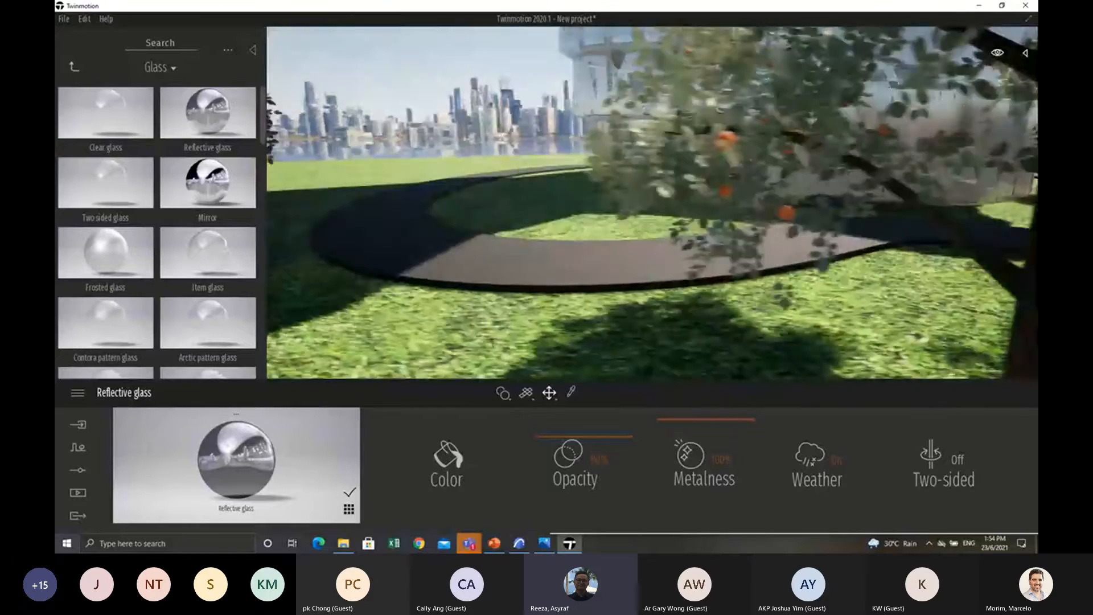
{"action": "key", "text": "s"}
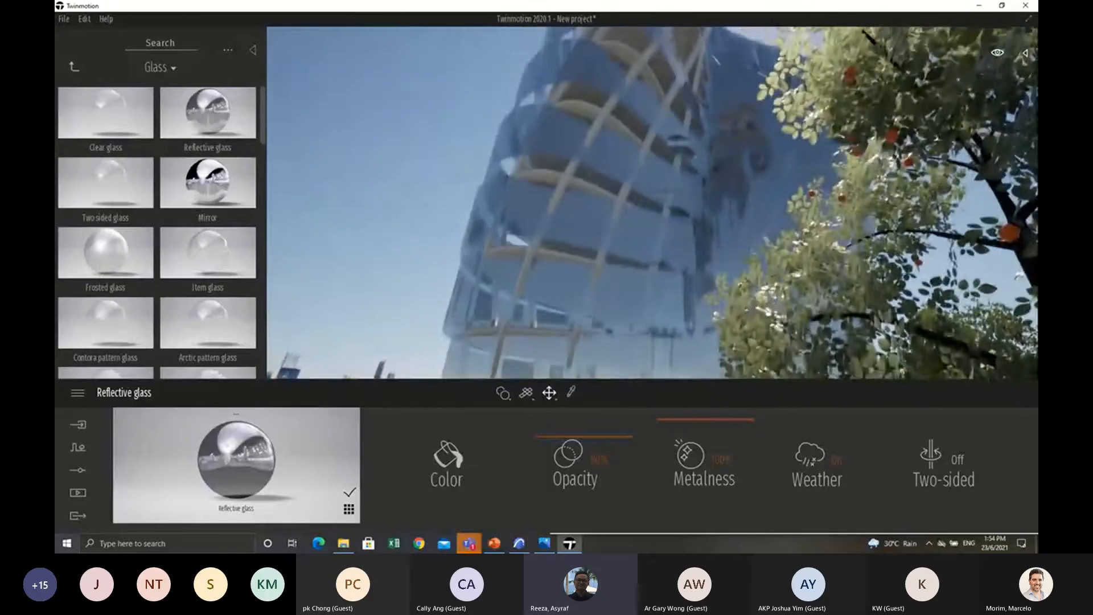
{"action": "key", "text": "s"}
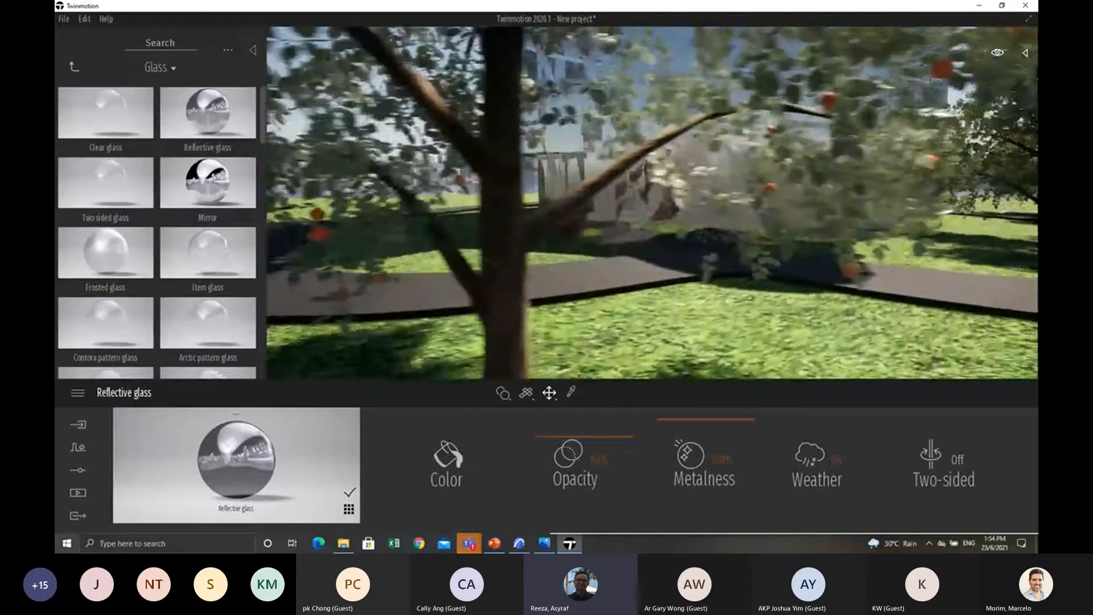
{"action": "key", "text": "s"}
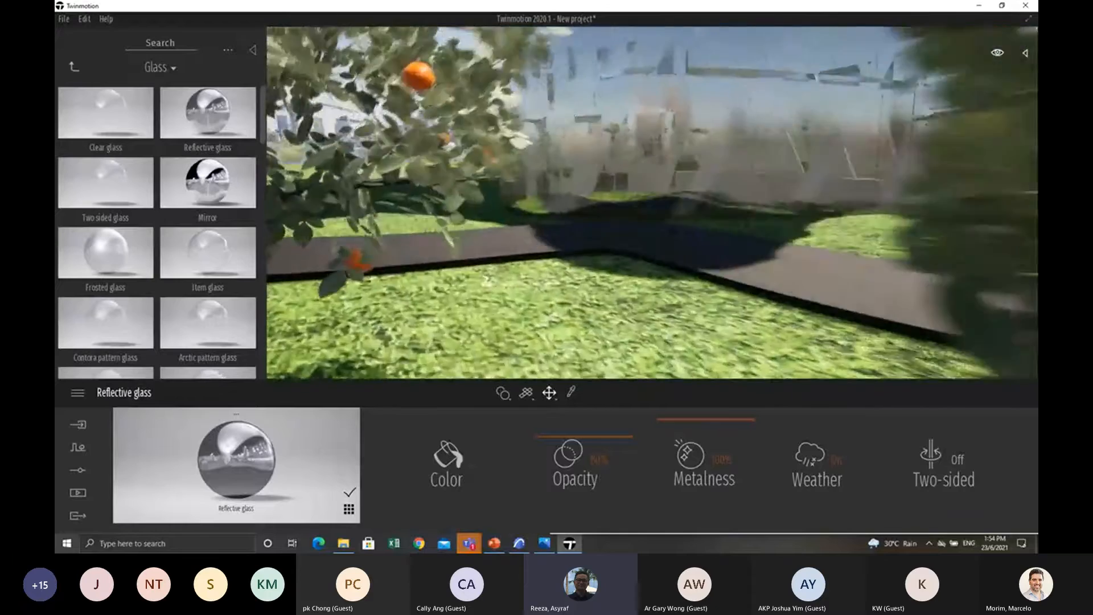
{"action": "key", "text": "s"}
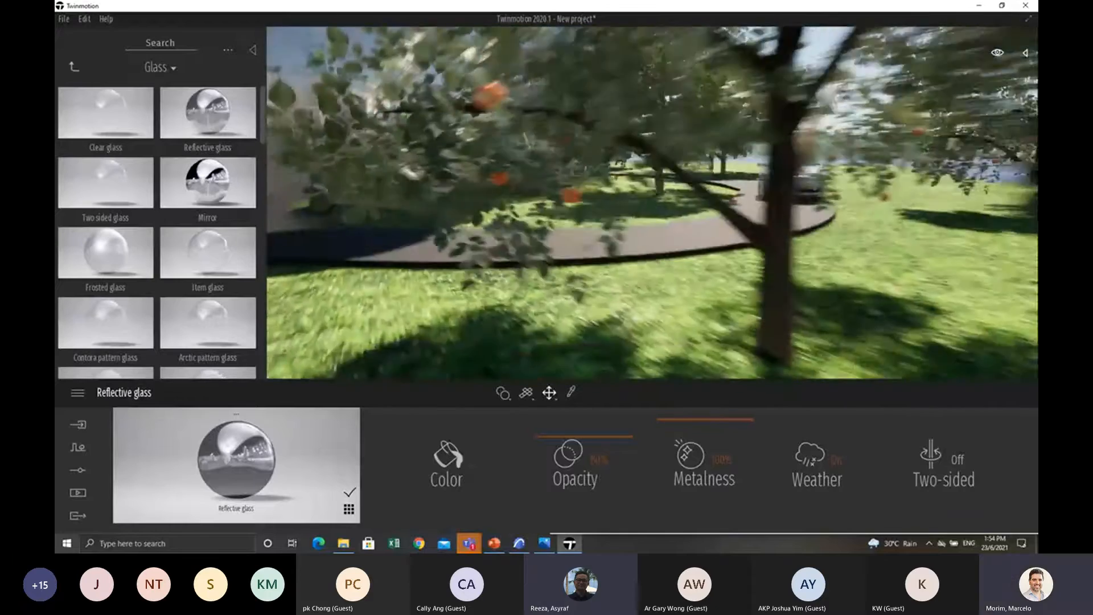
{"action": "key", "text": "s"}
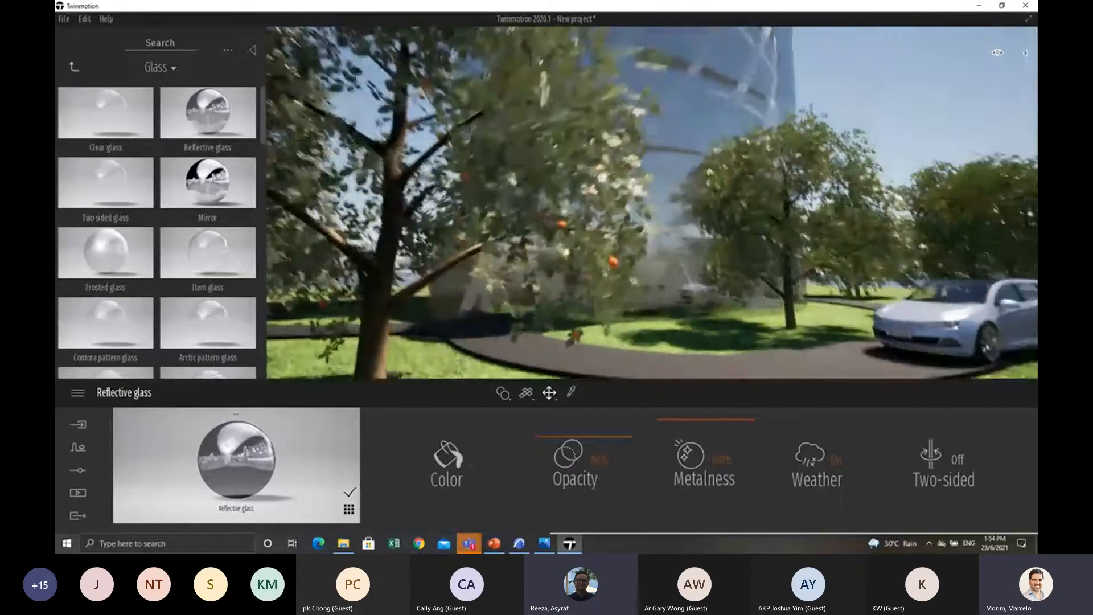
{"action": "key", "text": "s"}
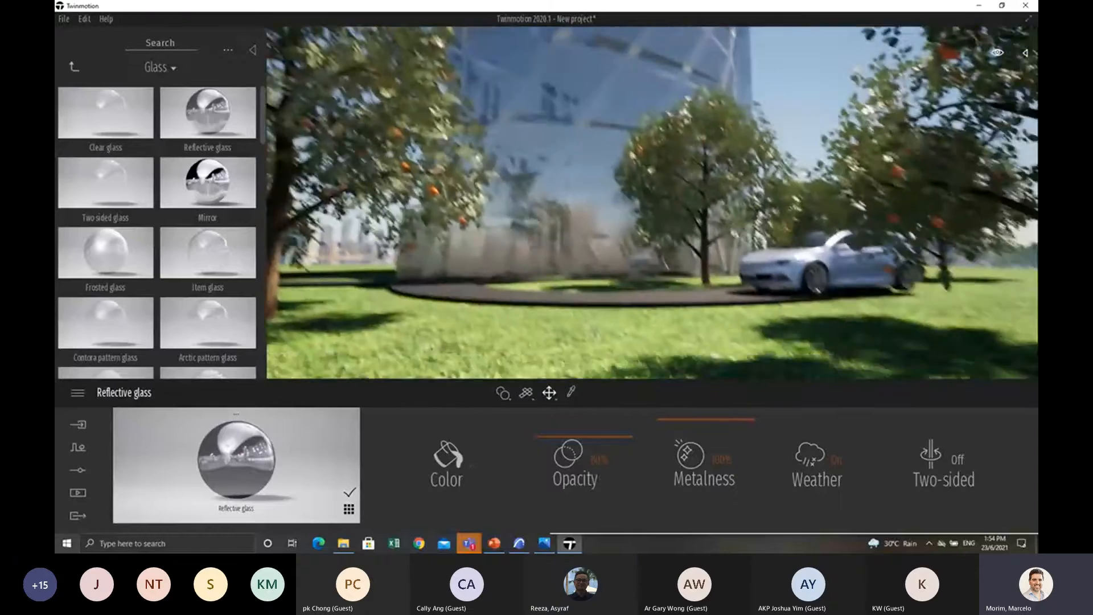
{"action": "key", "text": "s"}
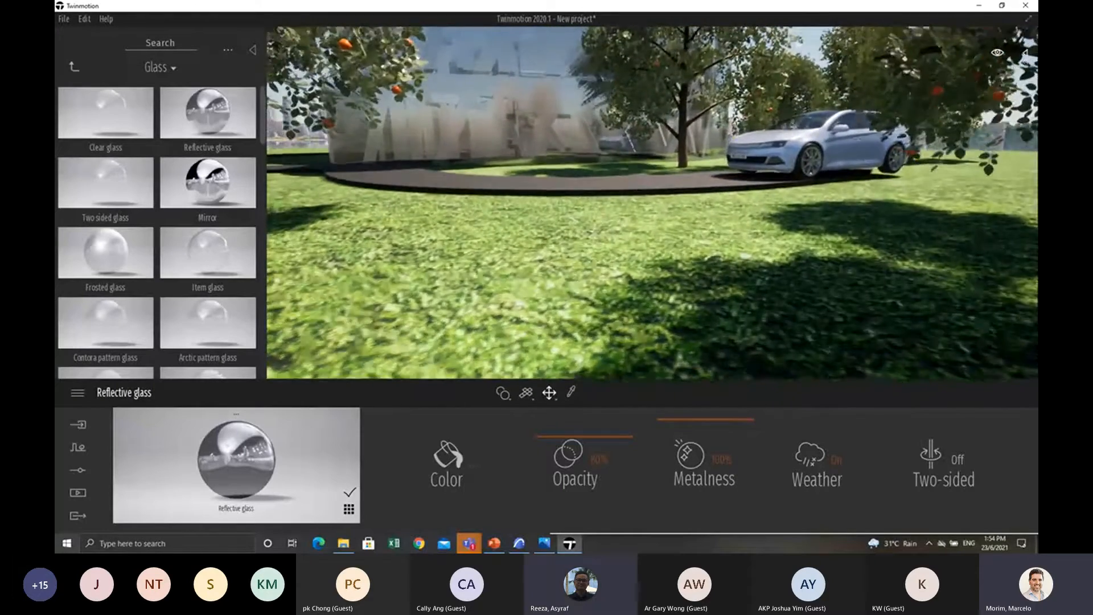
{"action": "key", "text": "s"}
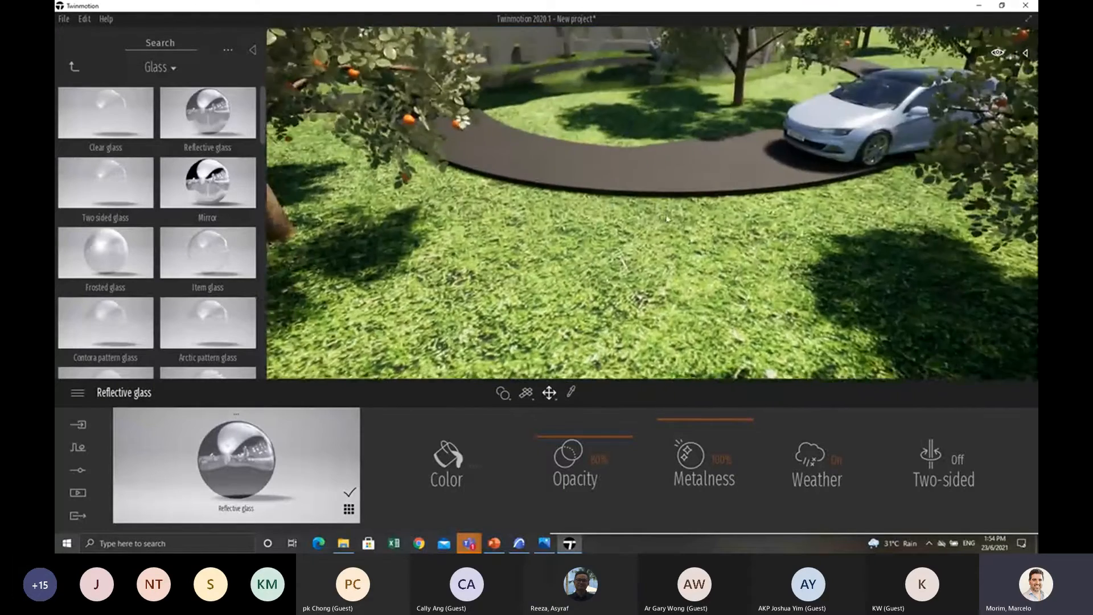
Place four copies of the animated human Amir along the curved road near the car.
{"action": "left_click", "coordinate": [253, 50]}
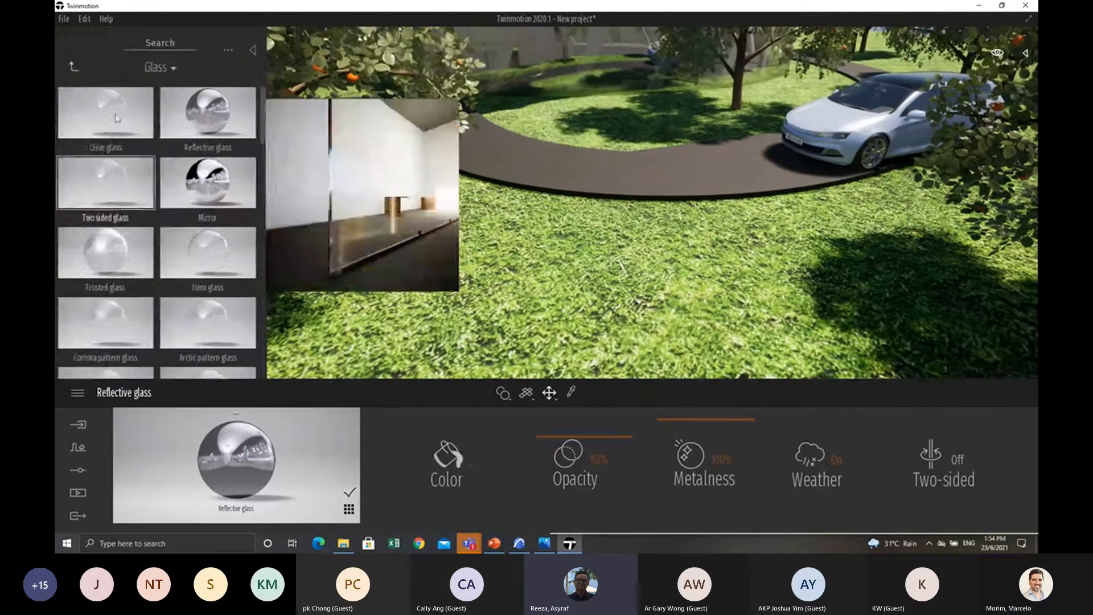
{"action": "left_click", "coordinate": [74, 67]}
{"action": "scroll", "coordinate": [141, 254], "scroll_direction": "down", "scroll_amount": 5}
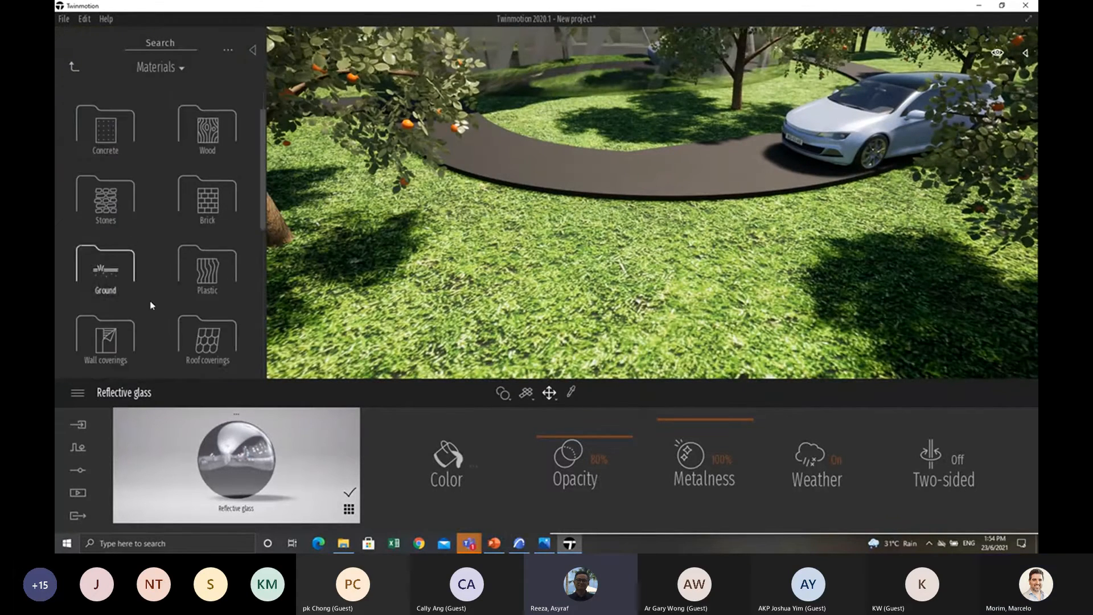
{"action": "scroll", "coordinate": [154, 310], "scroll_direction": "down", "scroll_amount": 3}
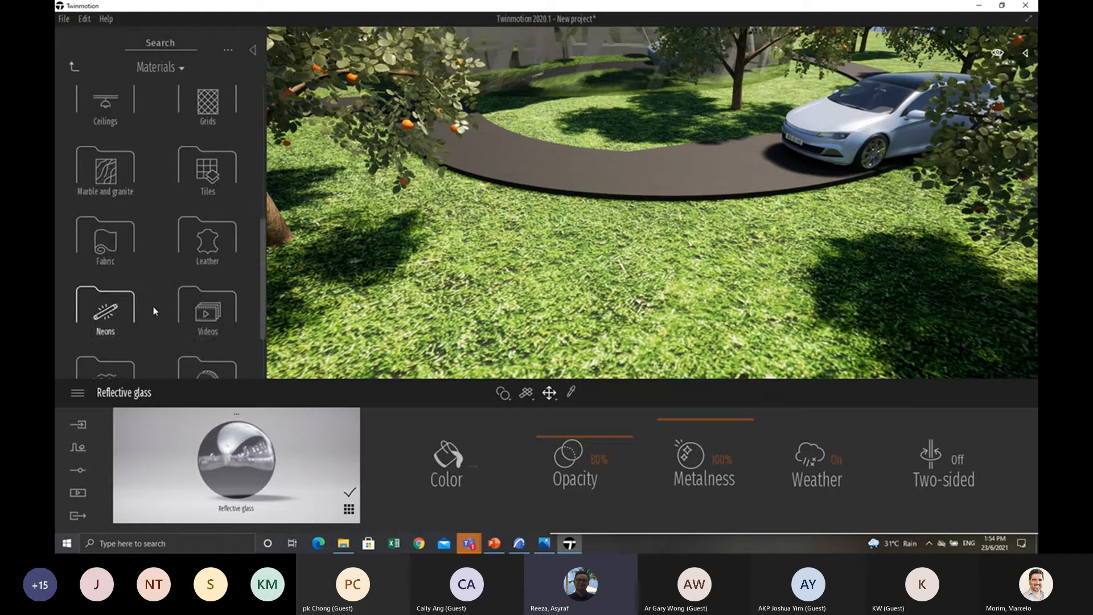
{"action": "left_click", "coordinate": [74, 67]}
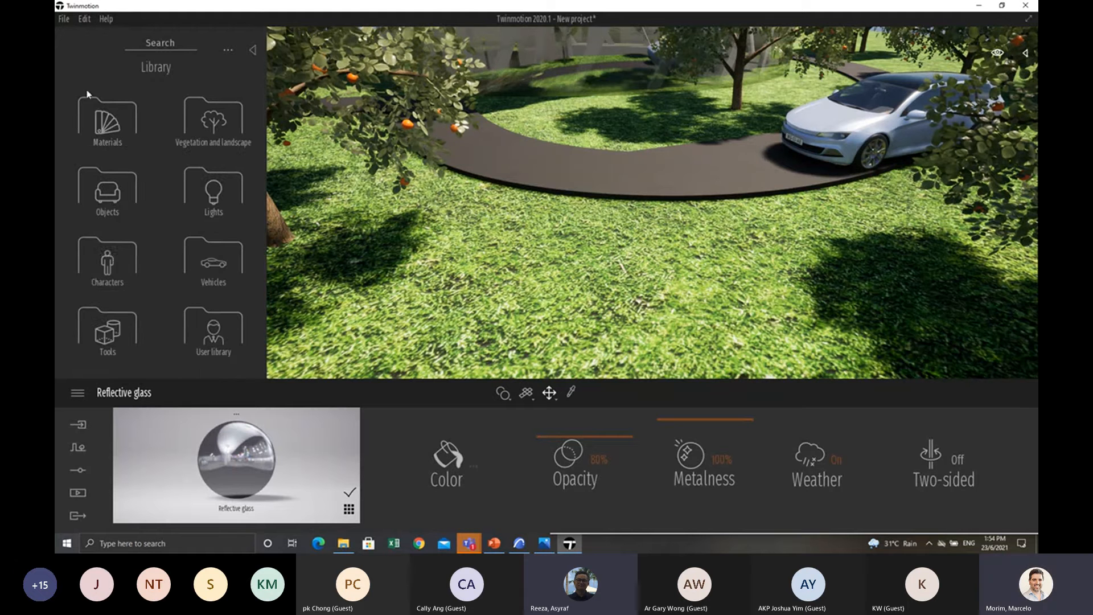
{"action": "left_click", "coordinate": [106, 262]}
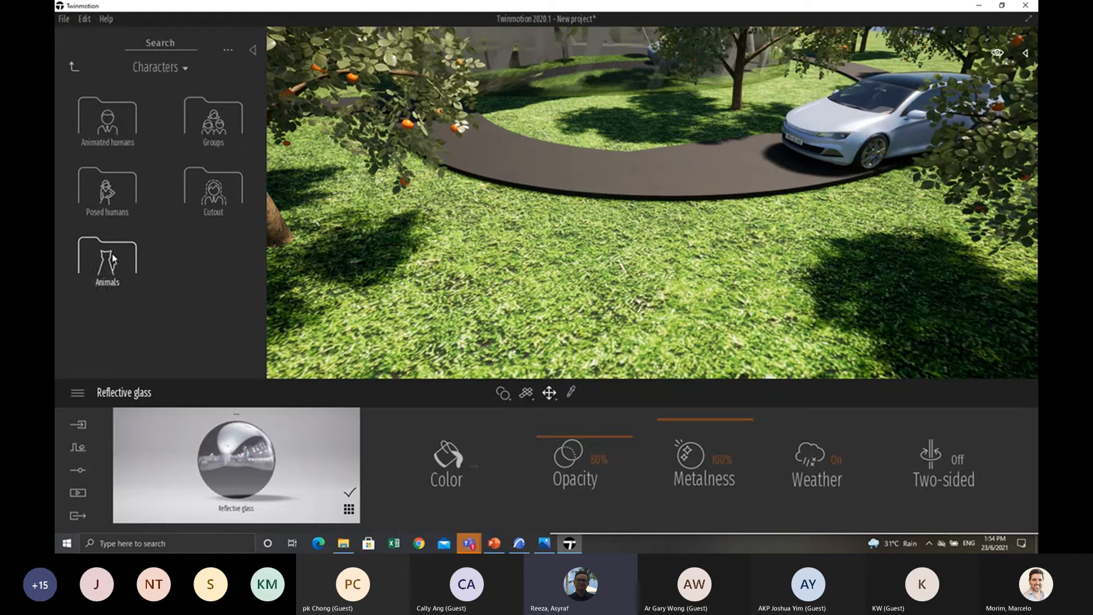
{"action": "left_click", "coordinate": [108, 118]}
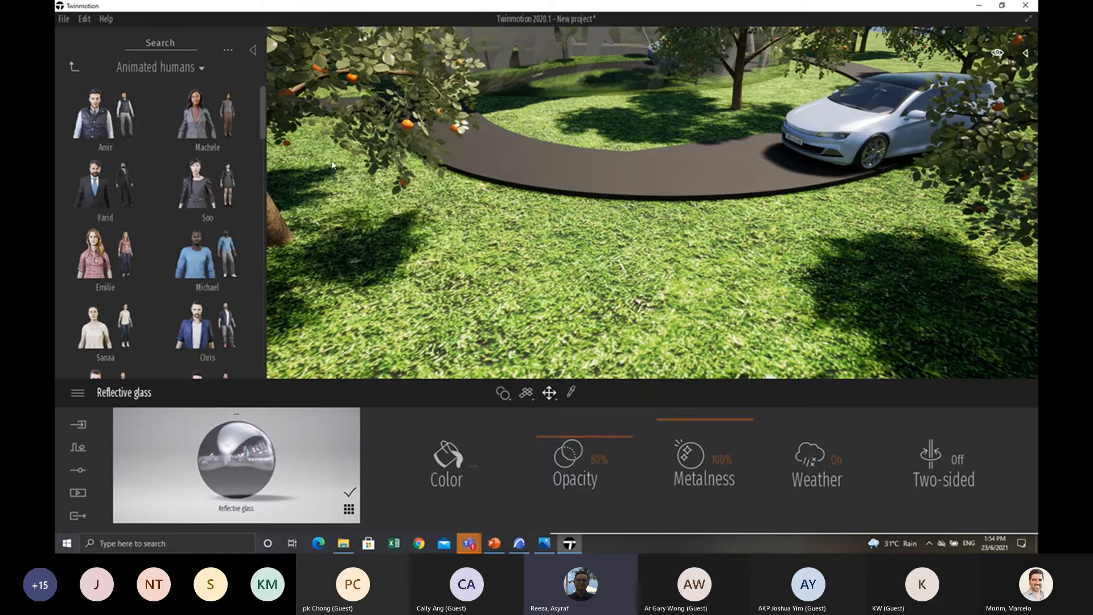
{"action": "left_click_drag", "start_coordinate": [108, 118], "coordinate": [629, 171]}
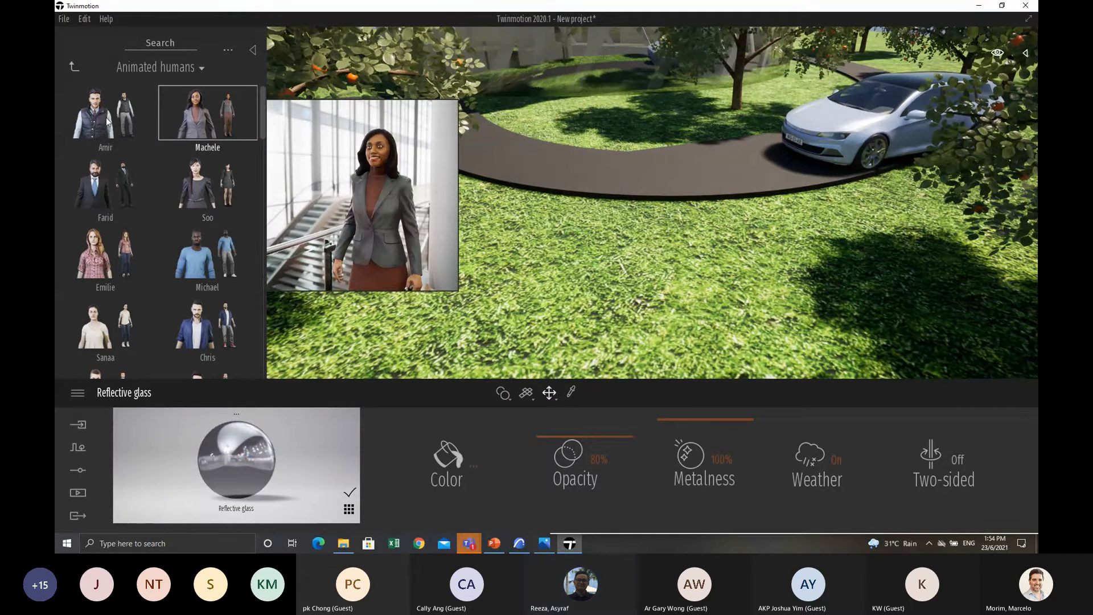
{"action": "left_click_drag", "start_coordinate": [109, 120], "coordinate": [607, 177]}
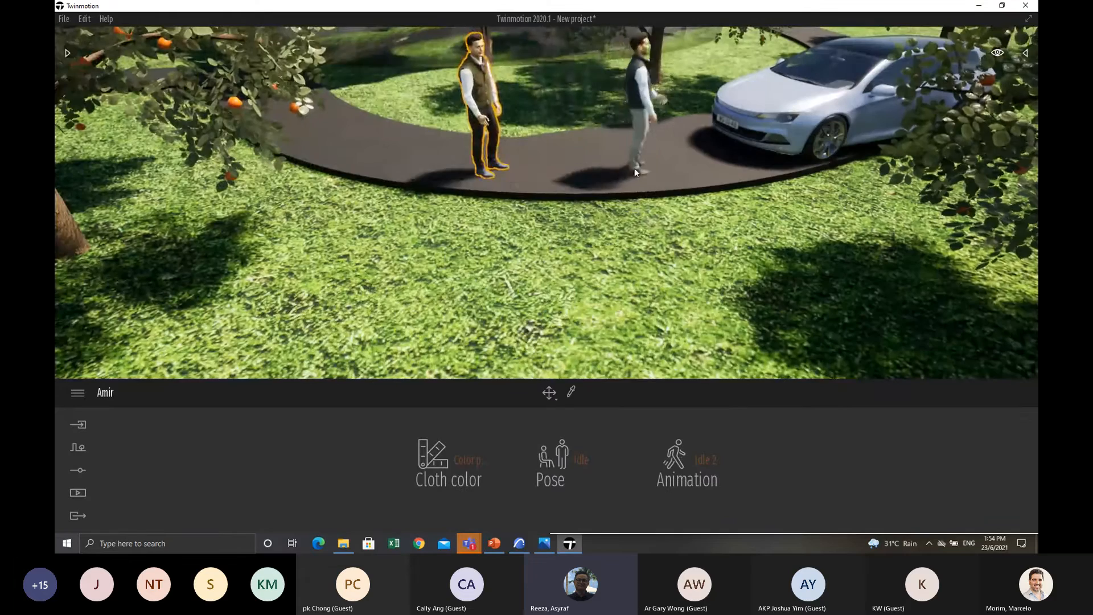
{"action": "left_click", "coordinate": [634, 169]}
{"action": "left_click", "coordinate": [337, 138]}
{"action": "right_click_drag", "start_coordinate": [411, 193], "coordinate": [411, 197]}
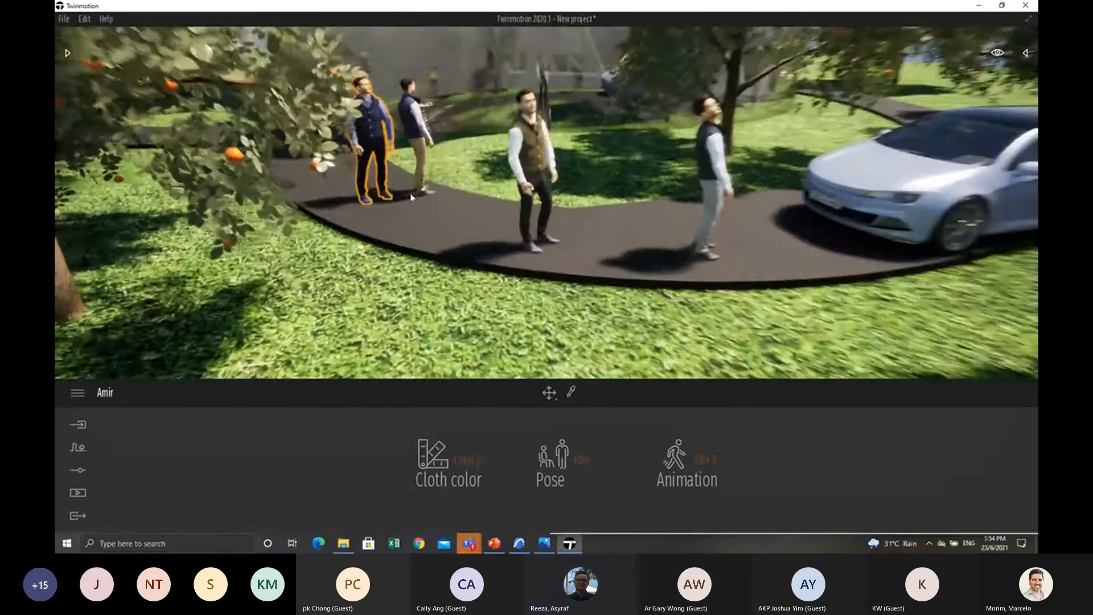
Place the animated human Helena on the road between the two Amir figures nearest the car.
{"action": "scroll", "coordinate": [411, 197], "scroll_direction": "up", "scroll_amount": 10}
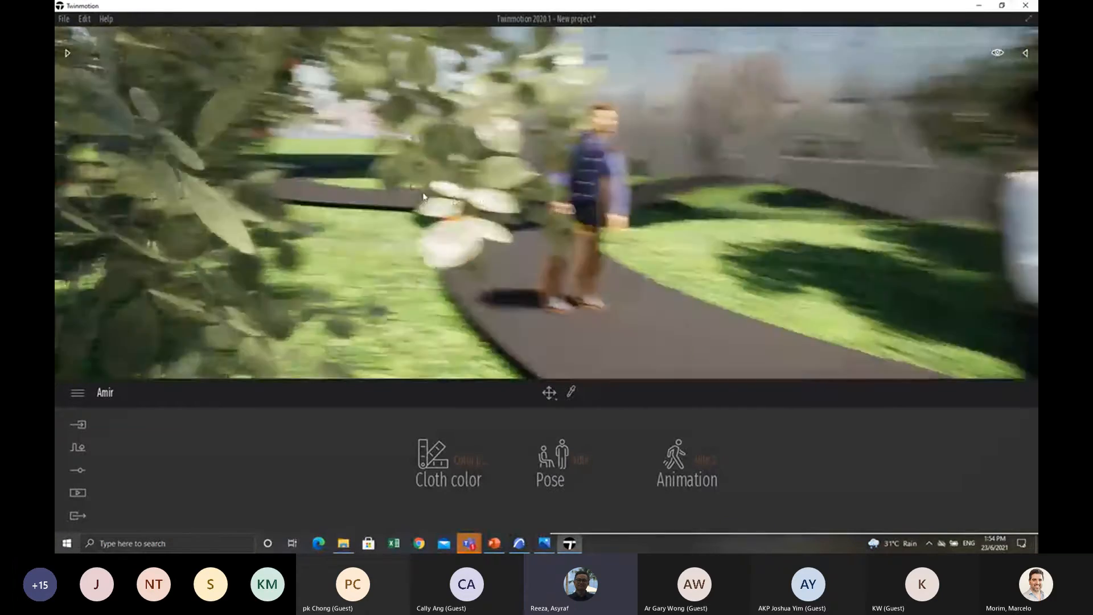
{"action": "scroll", "coordinate": [423, 197], "scroll_direction": "down", "scroll_amount": 10}
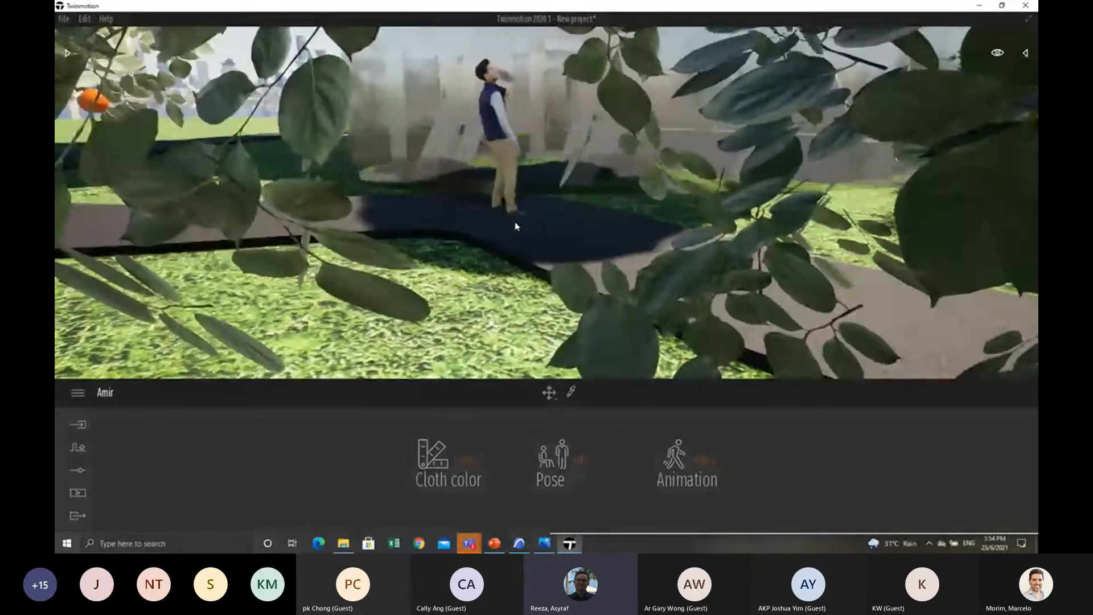
{"action": "scroll", "coordinate": [515, 226], "scroll_direction": "down", "scroll_amount": 10}
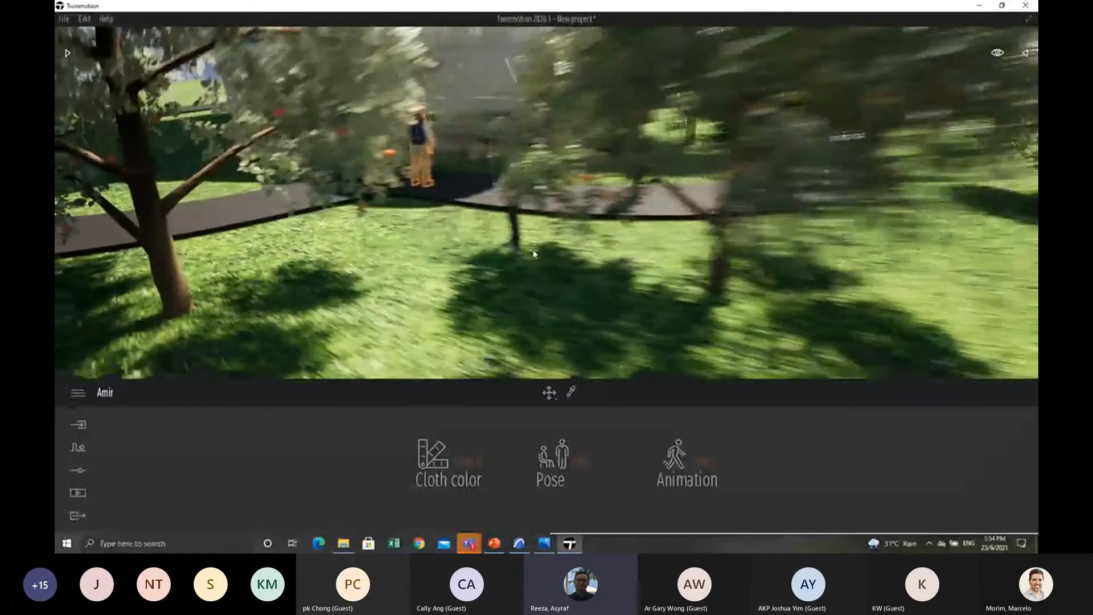
{"action": "scroll", "coordinate": [534, 254], "scroll_direction": "down", "scroll_amount": 5}
{"action": "middle_click_drag", "start_coordinate": [534, 254], "coordinate": [506, 331], "text": "shift"}
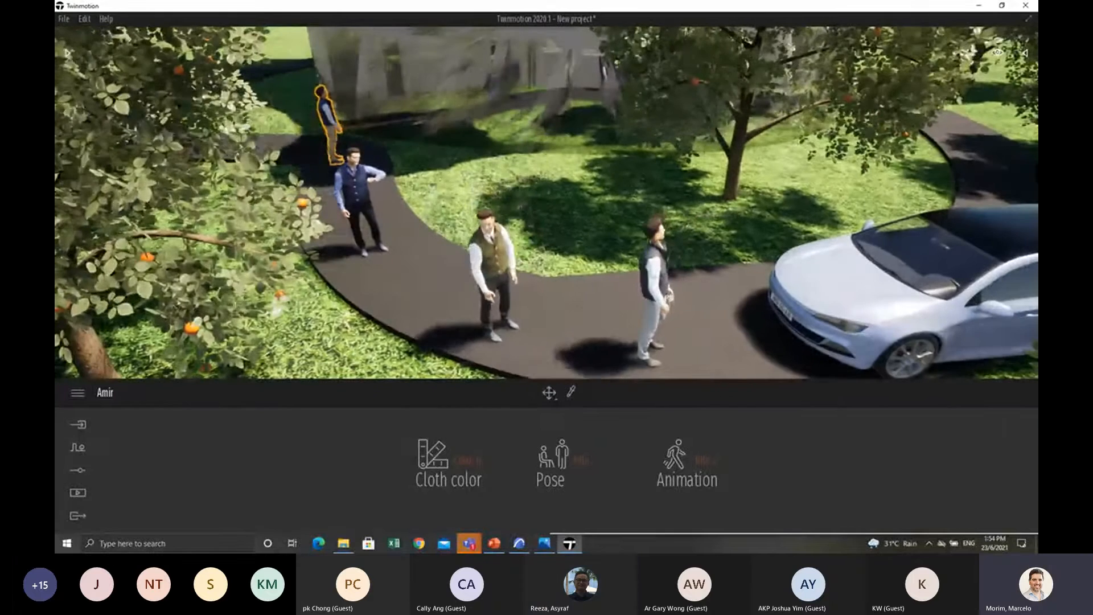
{"action": "left_click", "coordinate": [66, 53]}
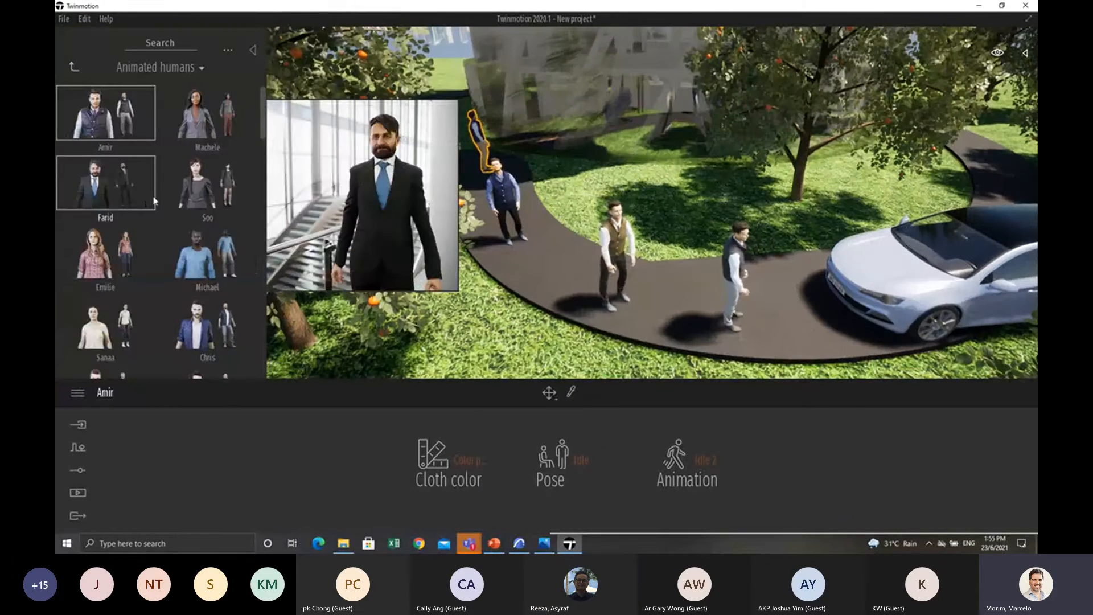
{"action": "scroll", "coordinate": [183, 284], "scroll_direction": "down", "scroll_amount": 4}
{"action": "mouse_move", "coordinate": [183, 288]}
{"action": "scroll", "coordinate": [183, 284], "scroll_direction": "down", "scroll_amount": 3}
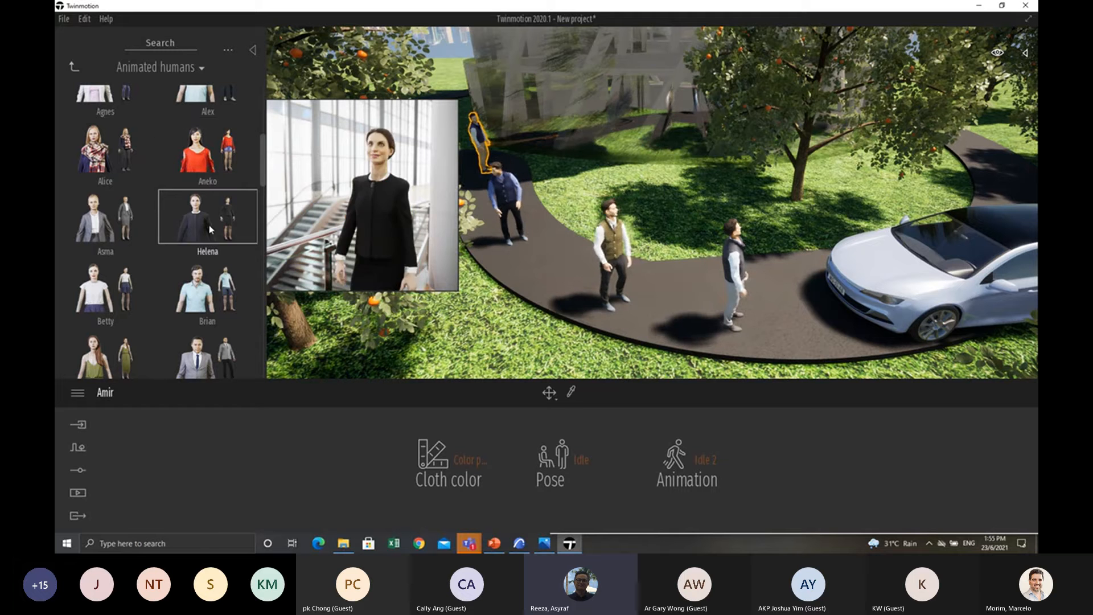
{"action": "mouse_move", "coordinate": [206, 223]}
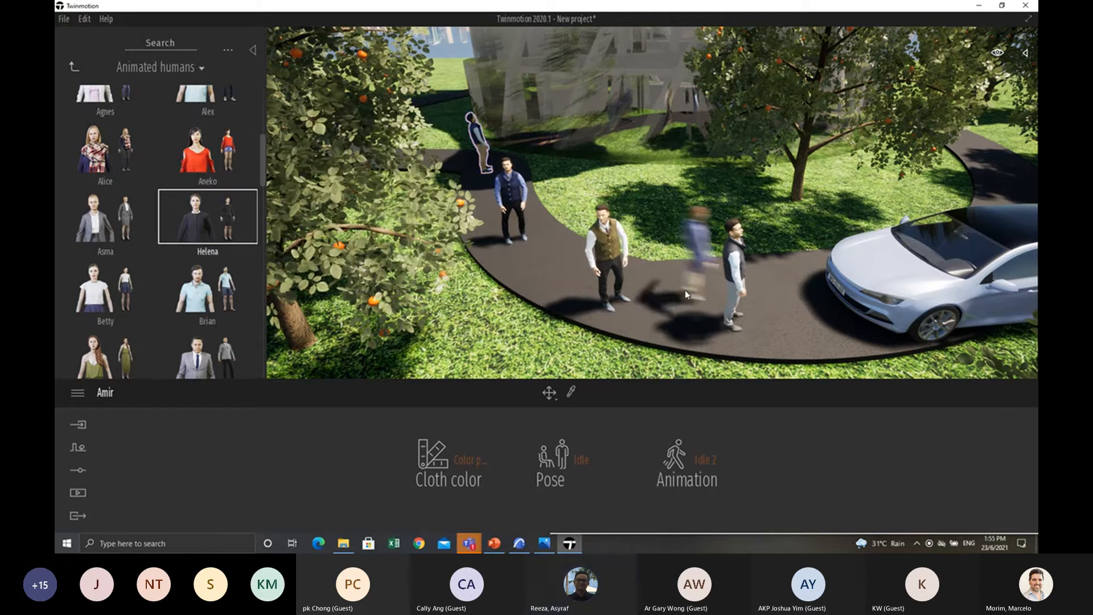
{"action": "left_click", "coordinate": [670, 310]}
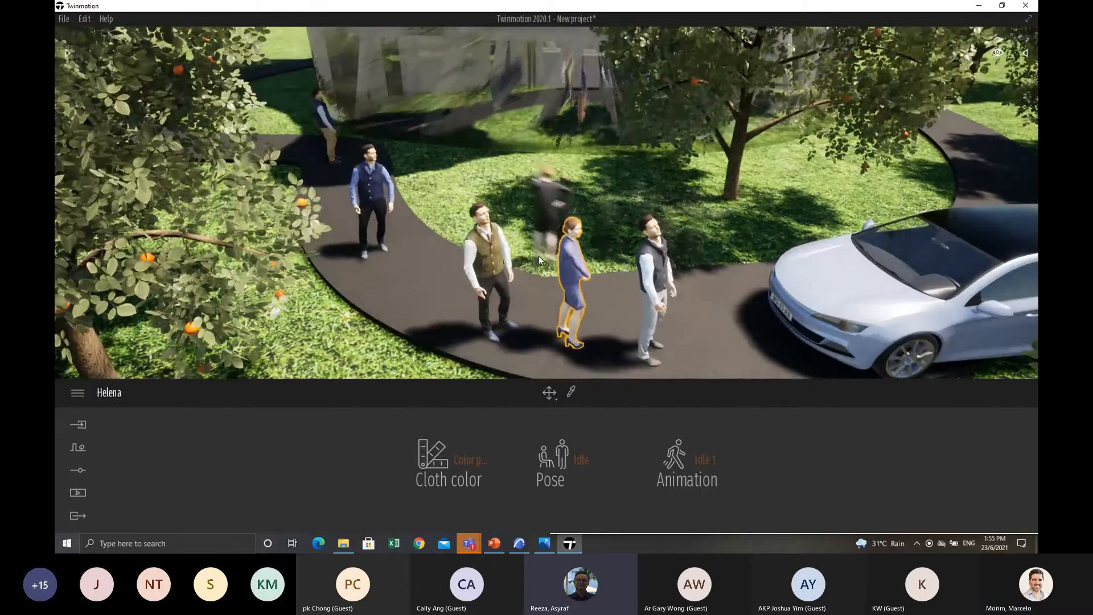
Add the black-and-white Devil goat from the library's animals to the road's edge in front of the car.
{"action": "scroll", "coordinate": [665, 251], "scroll_direction": "down", "scroll_amount": 3}
{"action": "scroll", "coordinate": [667, 250], "scroll_direction": "up", "scroll_amount": 2}
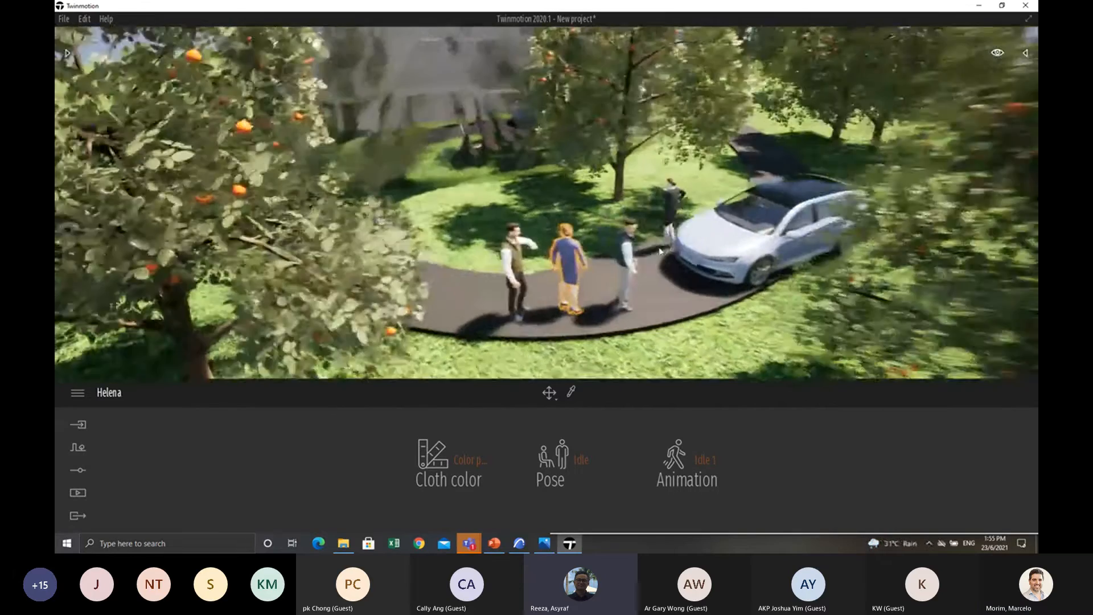
{"action": "middle_click_drag", "start_coordinate": [671, 246], "coordinate": [698, 244]}
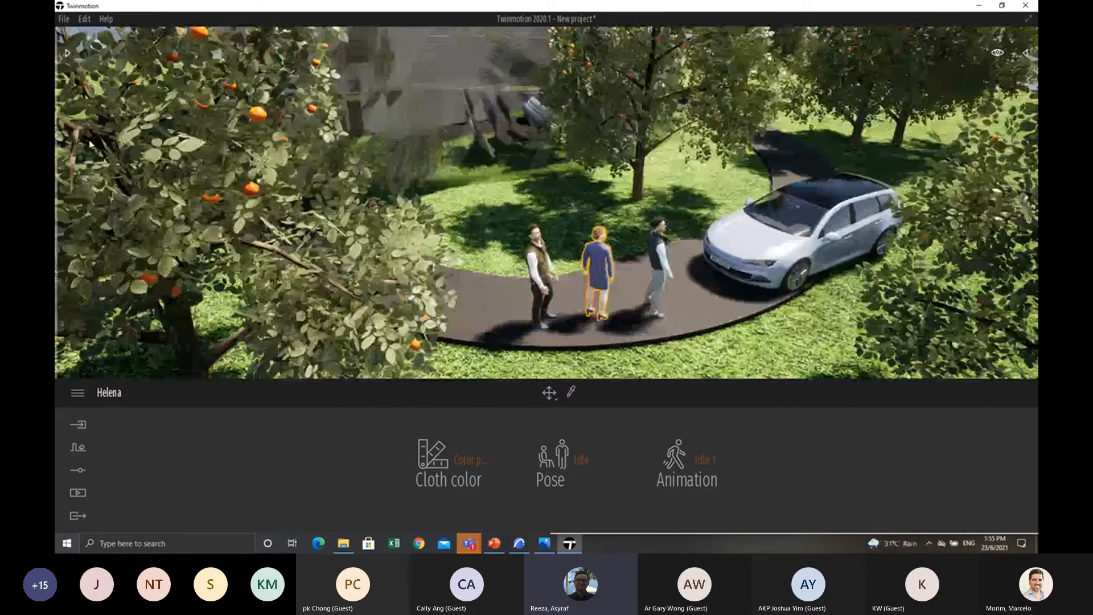
{"action": "mouse_move", "coordinate": [63, 148]}
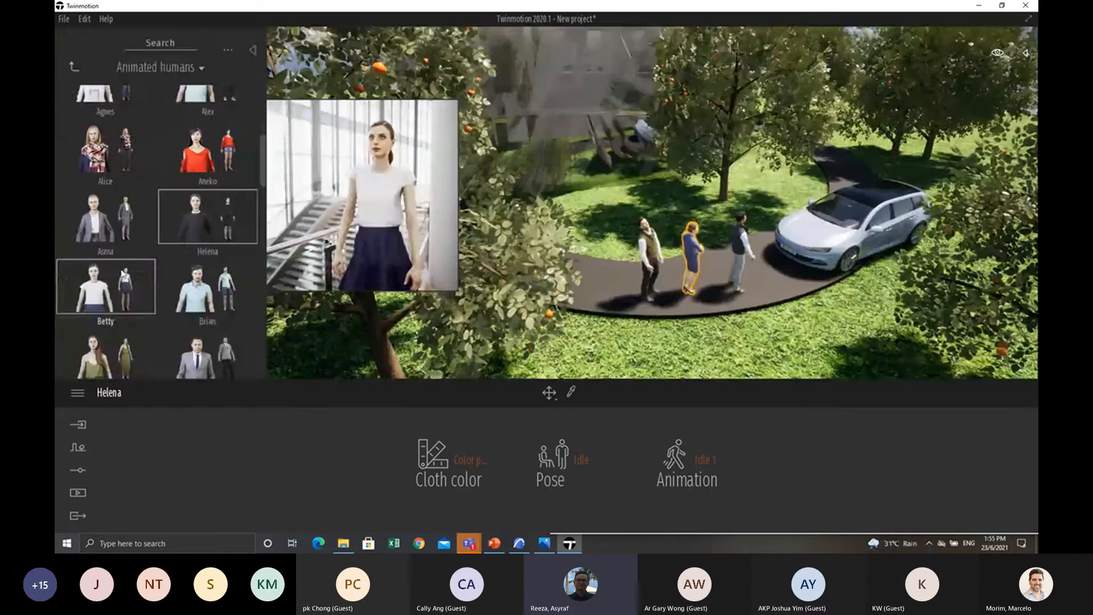
{"action": "left_click", "coordinate": [73, 67]}
{"action": "left_click", "coordinate": [114, 243]}
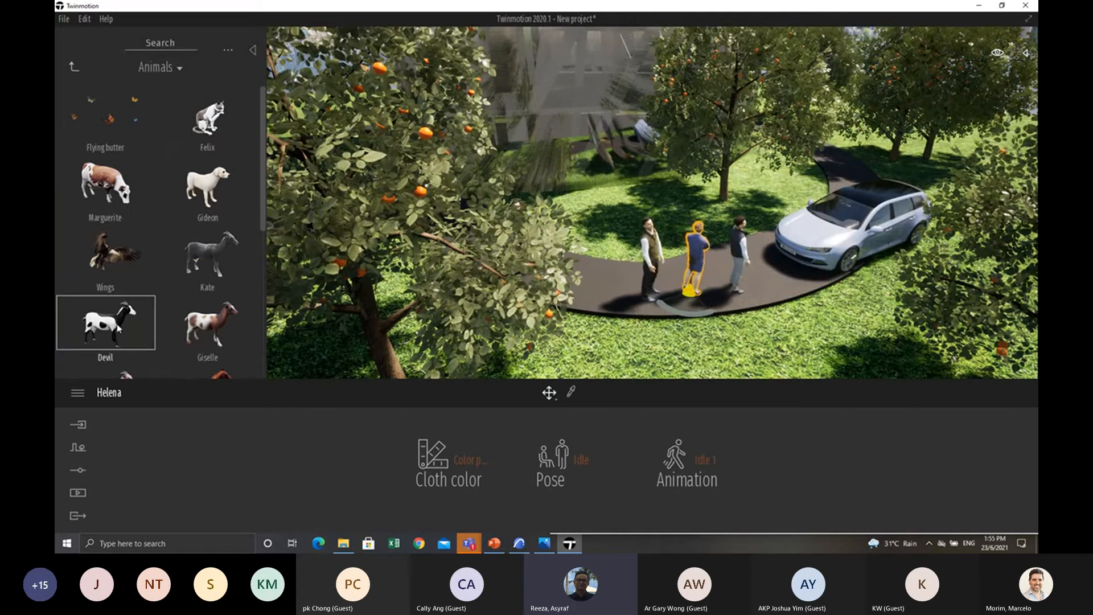
{"action": "left_click", "coordinate": [775, 281]}
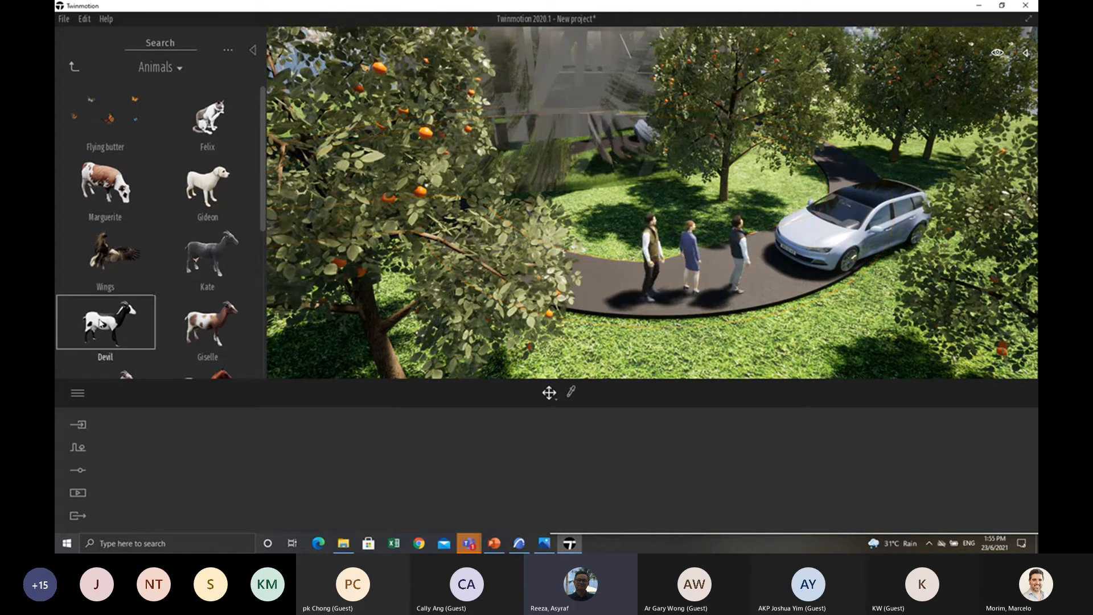
{"action": "left_click_drag", "start_coordinate": [105, 322], "coordinate": [786, 302]}
{"action": "left_click", "coordinate": [783, 291]}
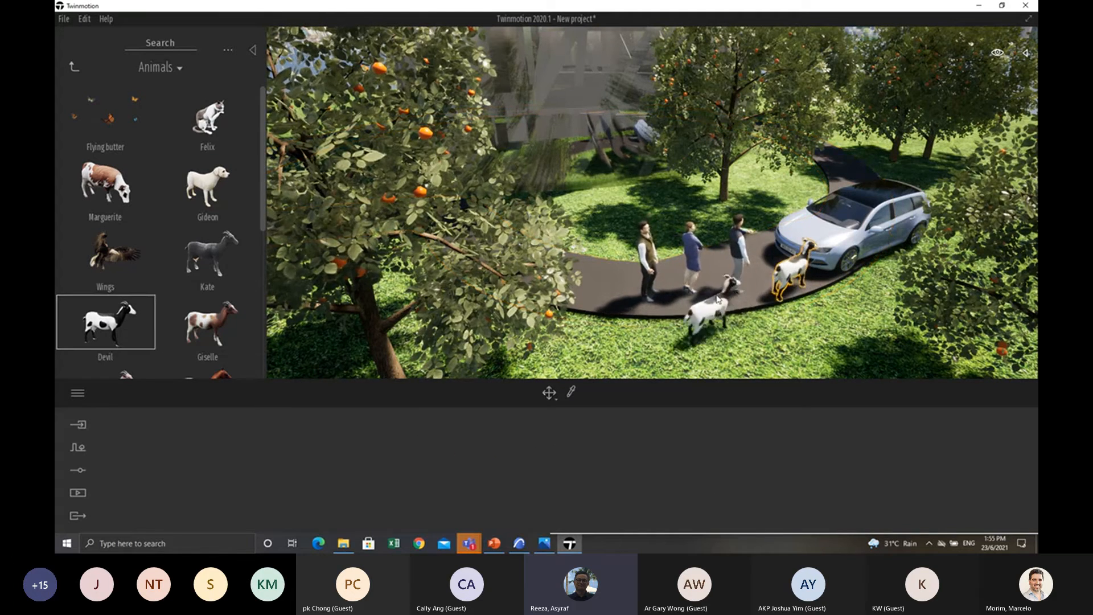
Create a still image of the people, goat and car in front of the tower, and reframe its view to show more of the tower.
{"action": "right_click_drag", "start_coordinate": [707, 328], "coordinate": [723, 291]}
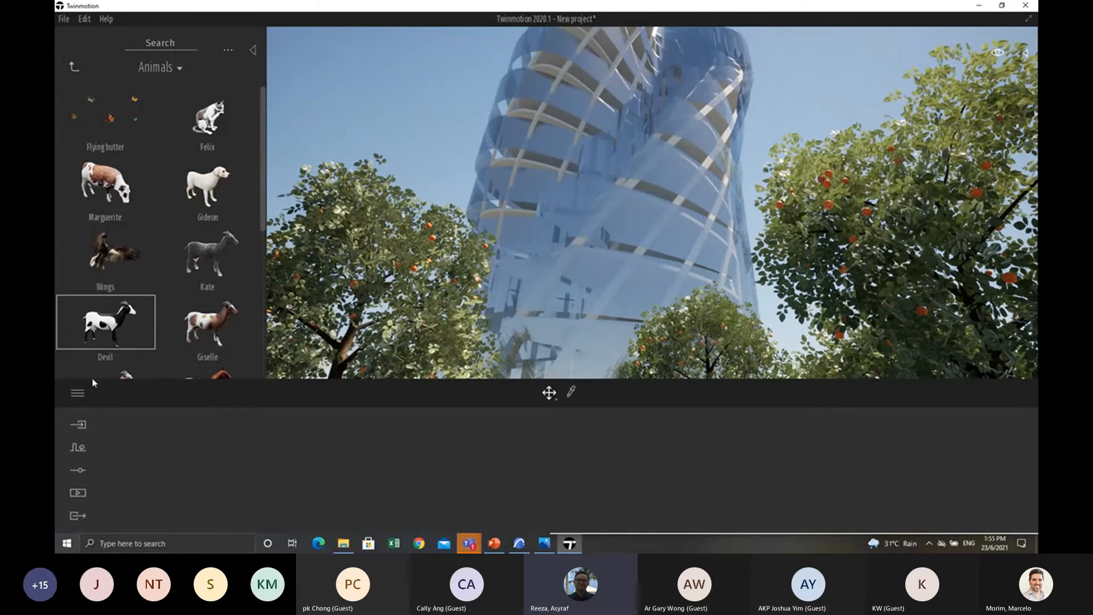
{"action": "left_click", "coordinate": [77, 493]}
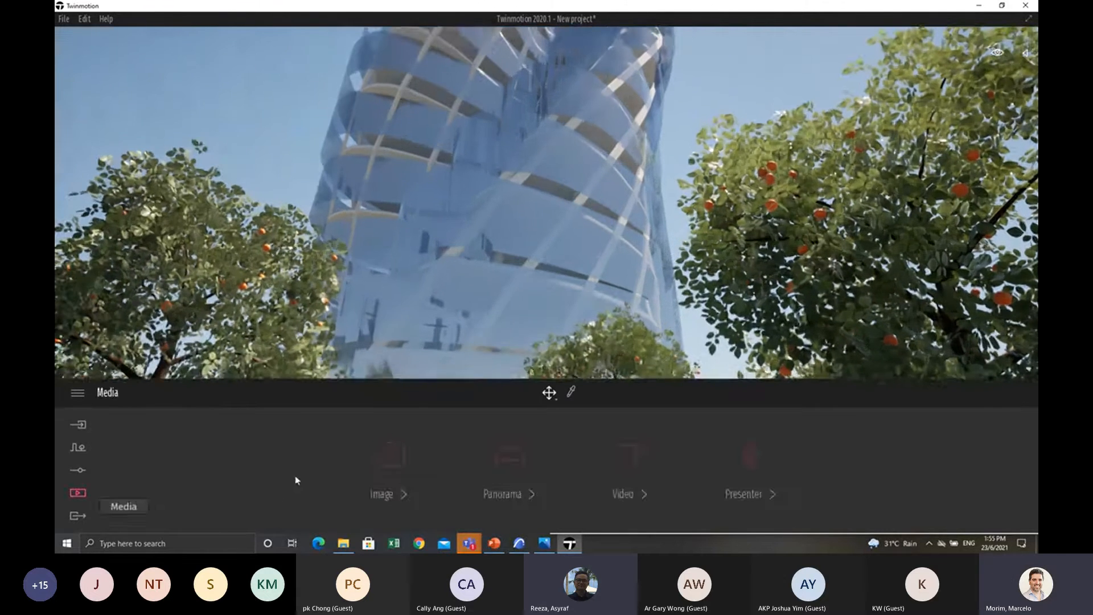
{"action": "left_click", "coordinate": [66, 53]}
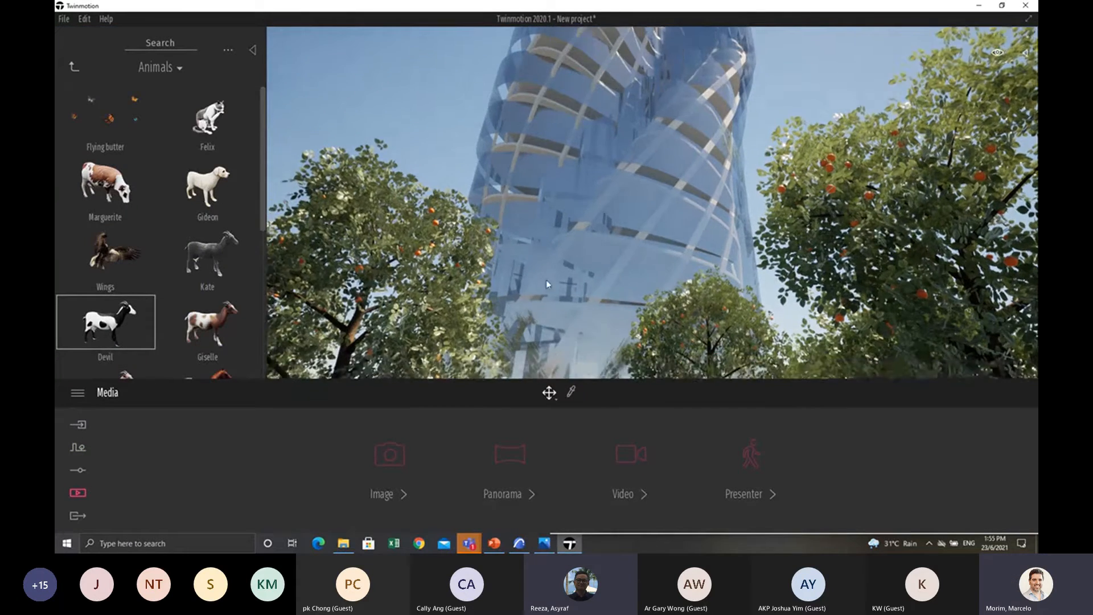
{"action": "right_click_drag", "start_coordinate": [548, 285], "coordinate": [546, 317]}
{"action": "key", "text": "w"}
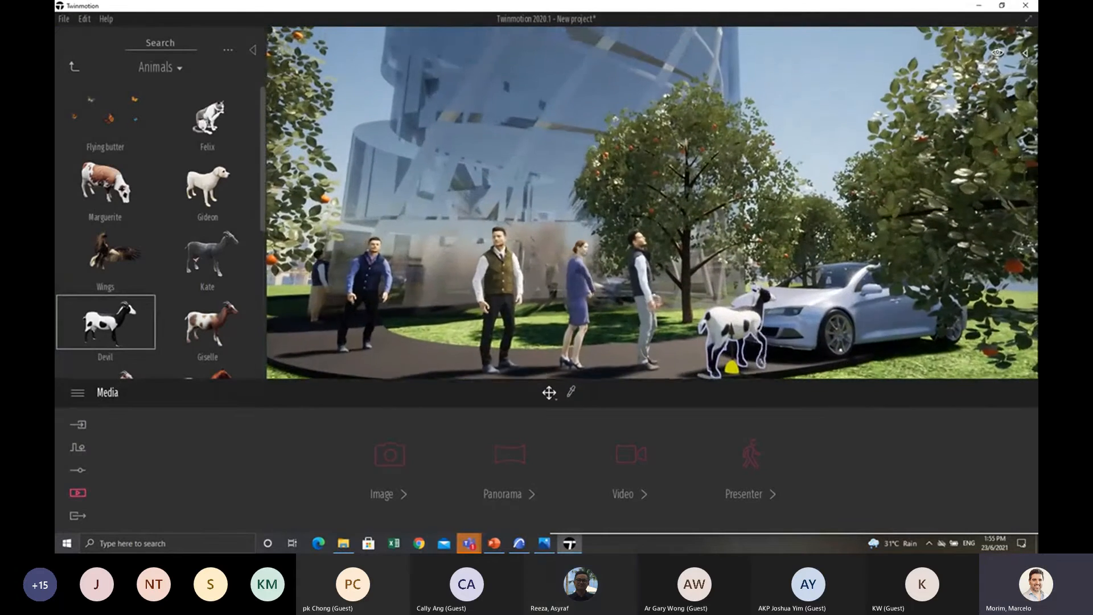
{"action": "left_click", "coordinate": [388, 455]}
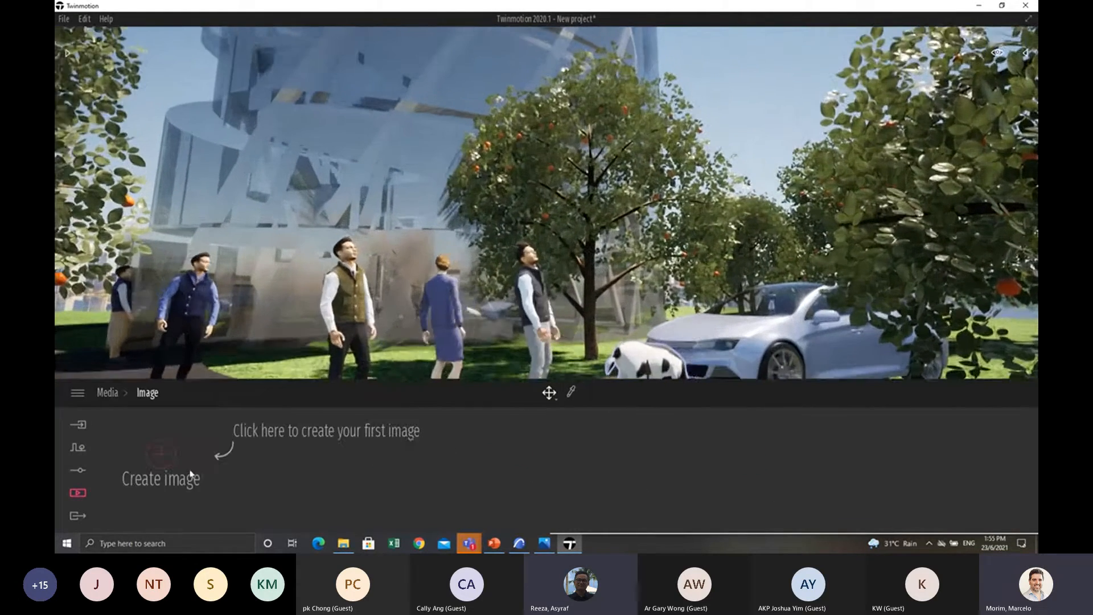
{"action": "left_click", "coordinate": [160, 452]}
{"action": "right_click_drag", "start_coordinate": [547, 228], "coordinate": [534, 170]}
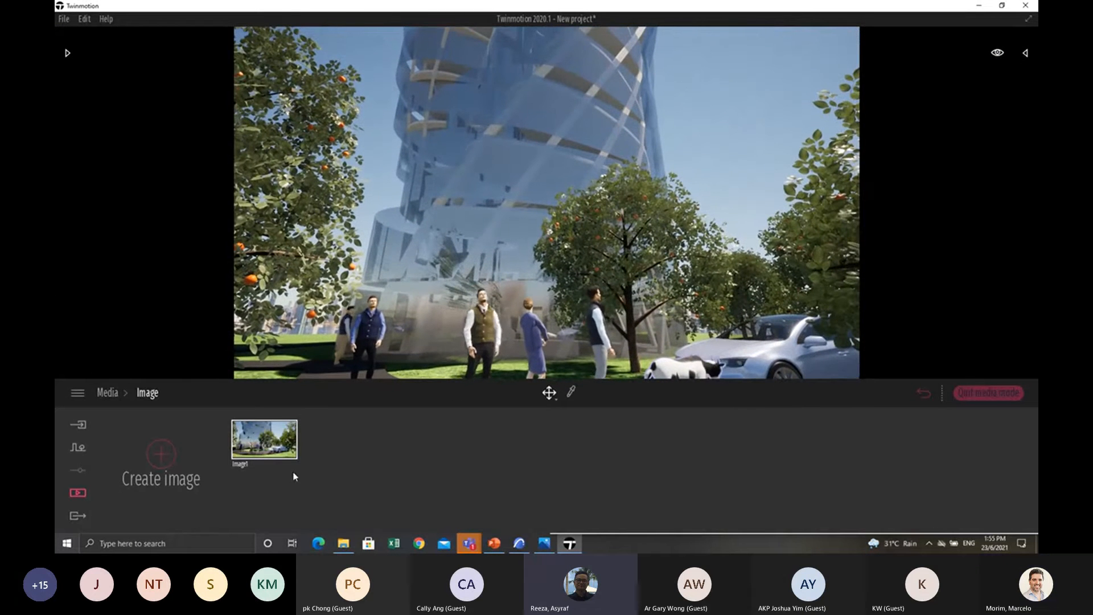
{"action": "left_click", "coordinate": [279, 446]}
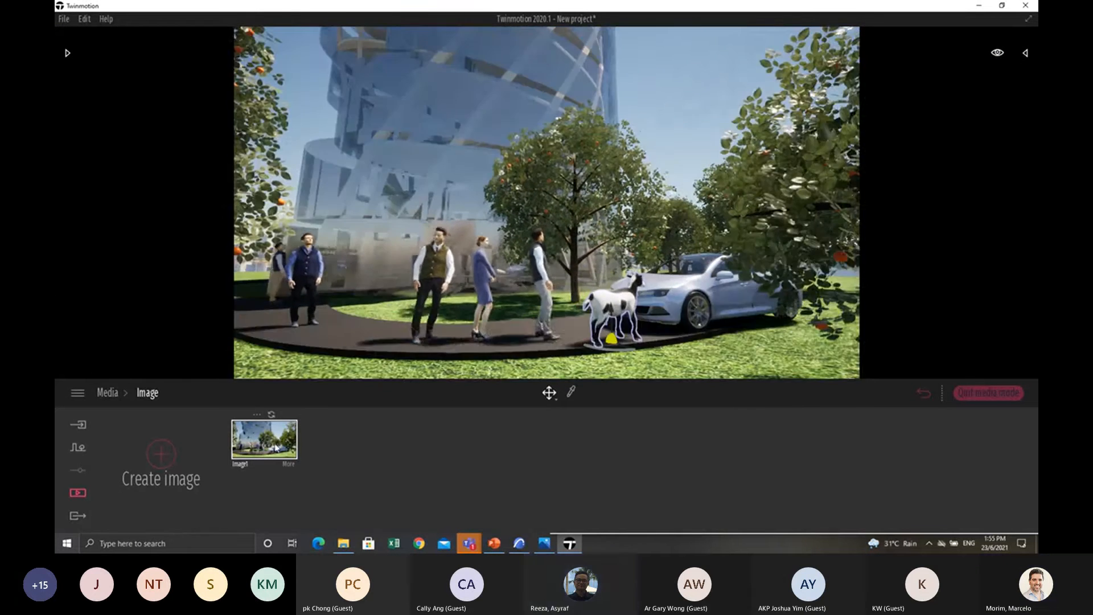
{"action": "right_click_drag", "start_coordinate": [491, 209], "coordinate": [395, 166]}
Export Image1 to the ASS2 Session 4 folder.
{"action": "left_click", "coordinate": [73, 519]}
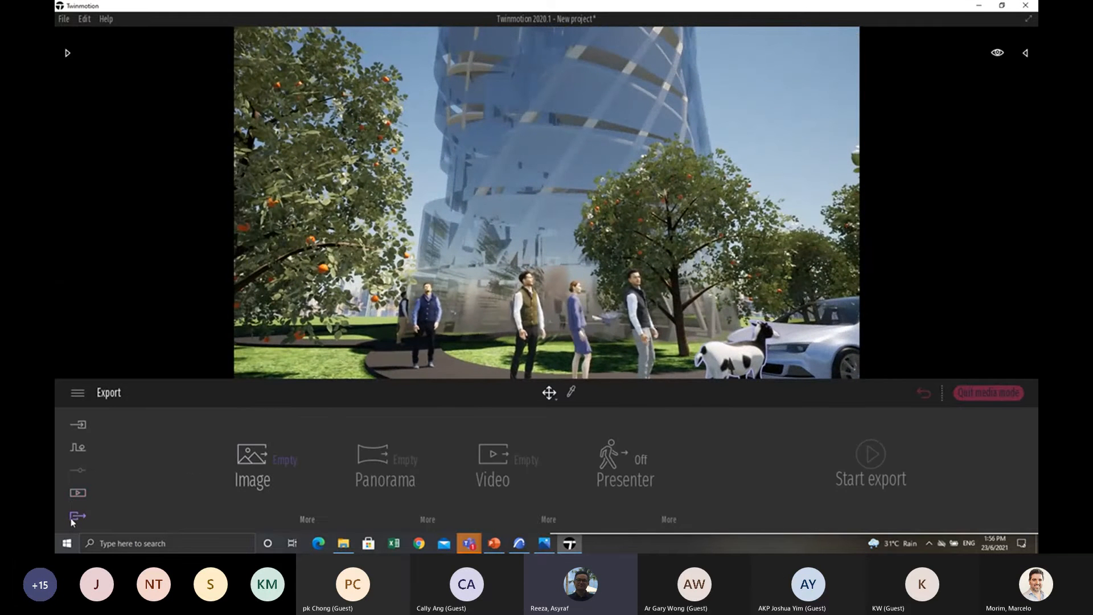
{"action": "left_click", "coordinate": [261, 483]}
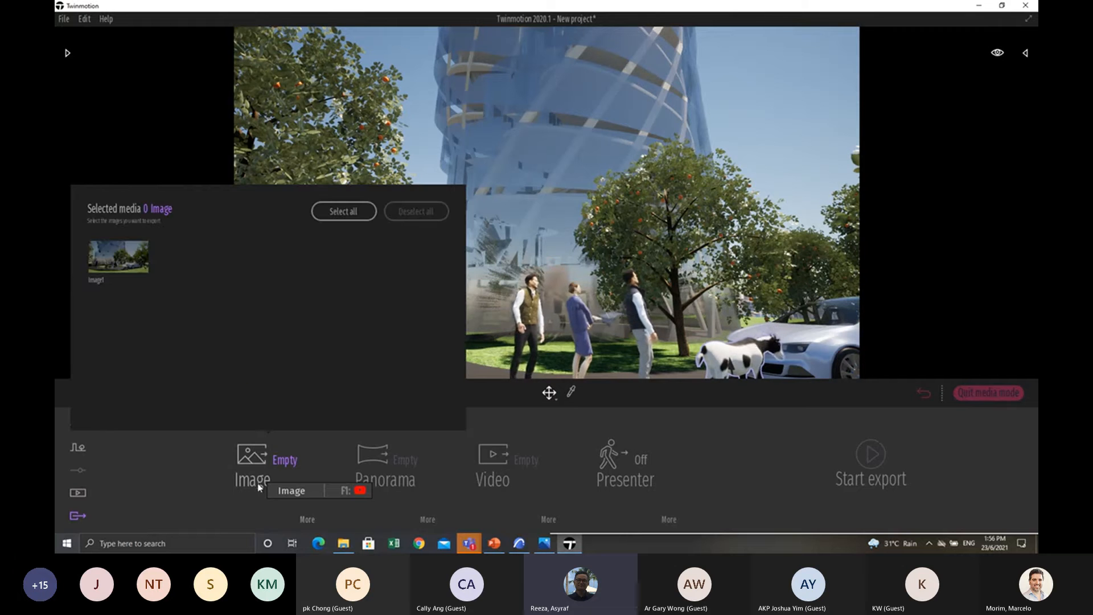
{"action": "left_click", "coordinate": [132, 262]}
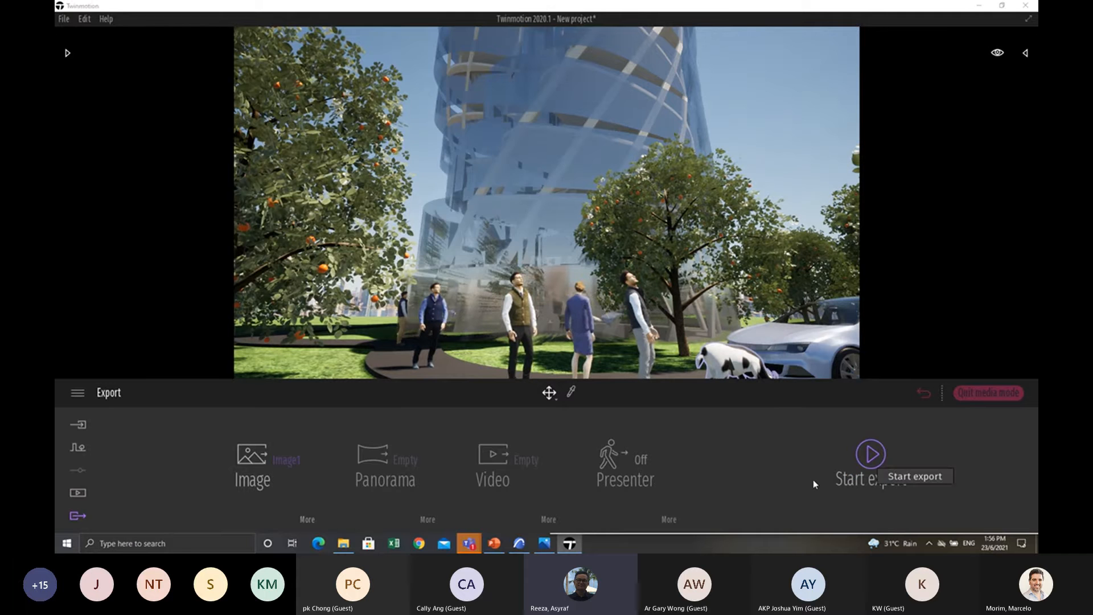
{"action": "left_click", "coordinate": [813, 483]}
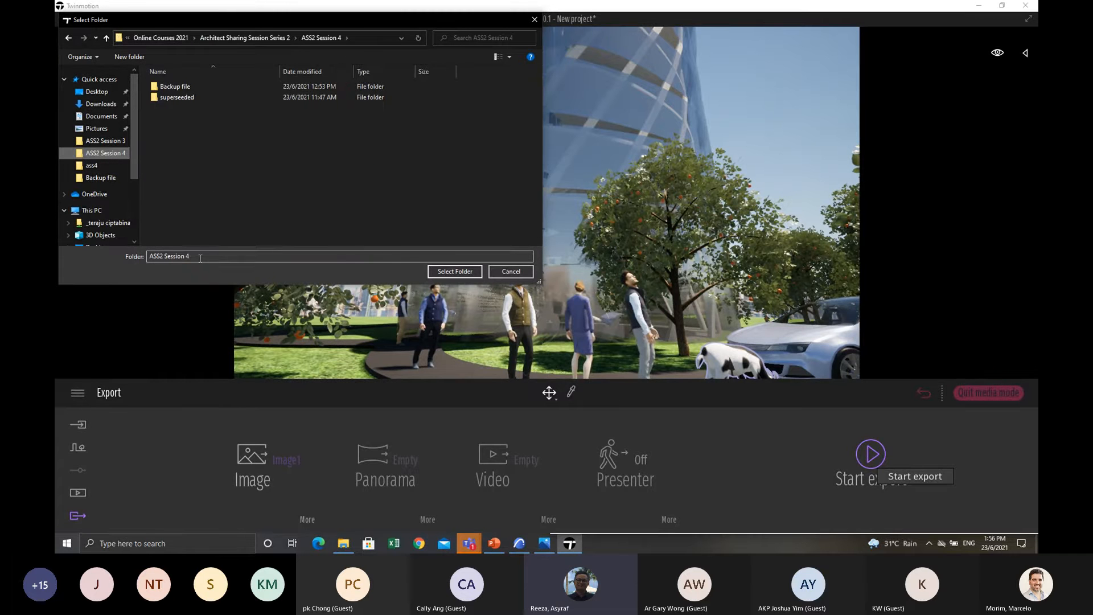
{"action": "left_click", "coordinate": [443, 273]}
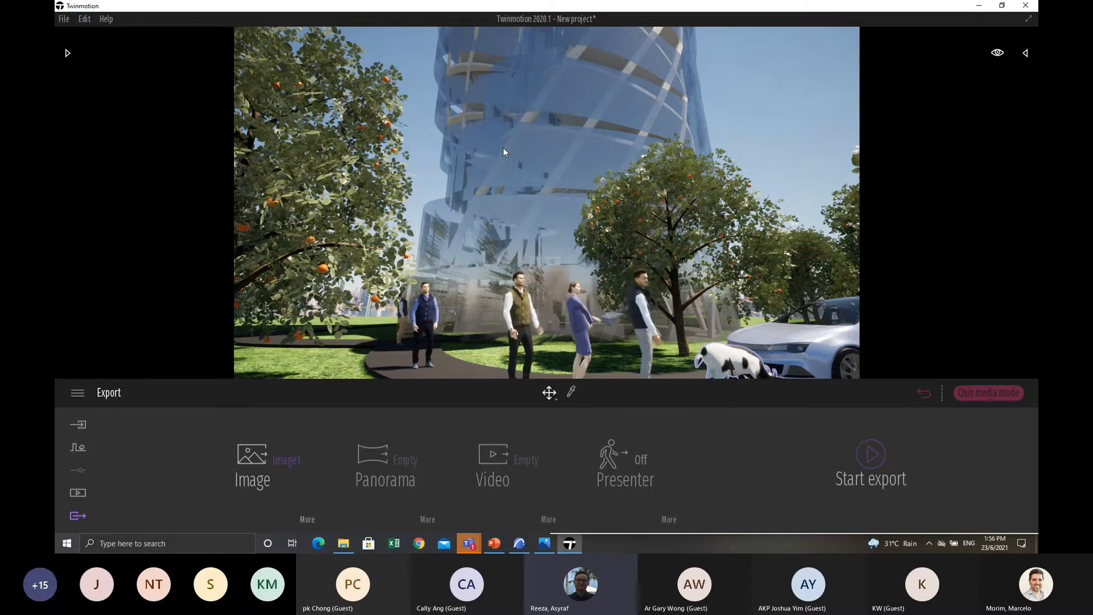
Open Image1.png from the ASS2 Session 4 folder, inspect the exported render at full window size, and close it.
{"action": "left_click", "coordinate": [344, 543]}
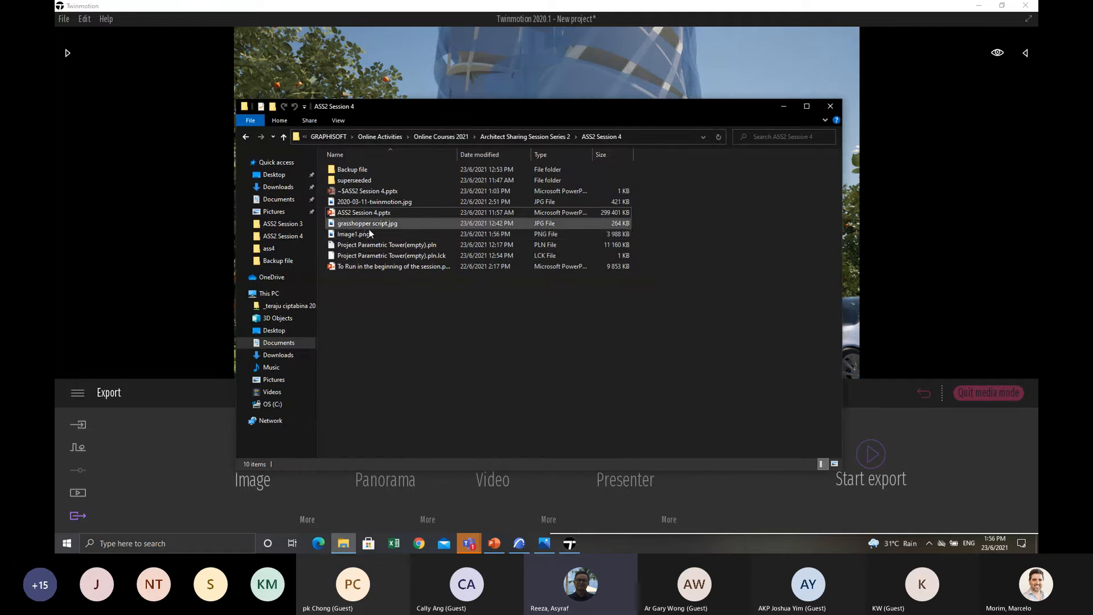
{"action": "double_click", "coordinate": [357, 237]}
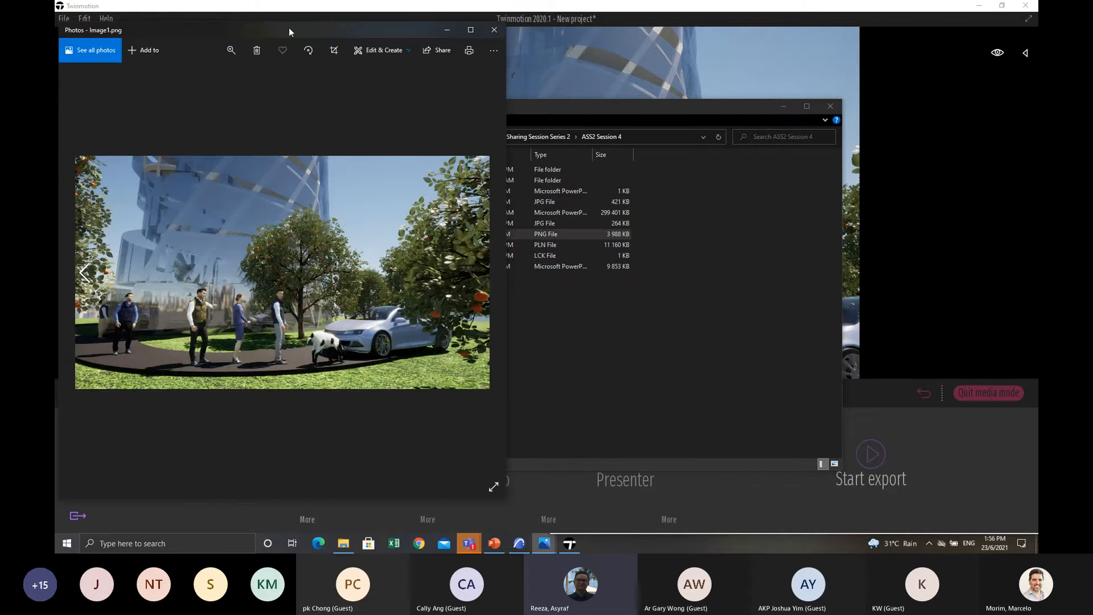
{"action": "left_click_drag", "start_coordinate": [178, 34], "coordinate": [393, 42]}
{"action": "double_click", "coordinate": [393, 42]}
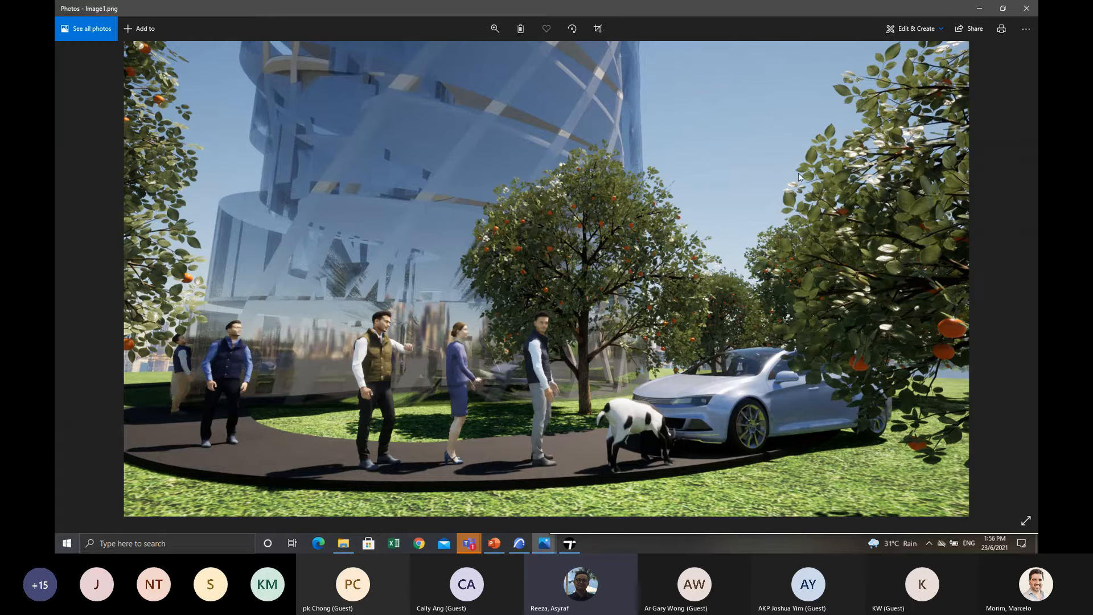
{"action": "left_click", "coordinate": [1027, 9]}
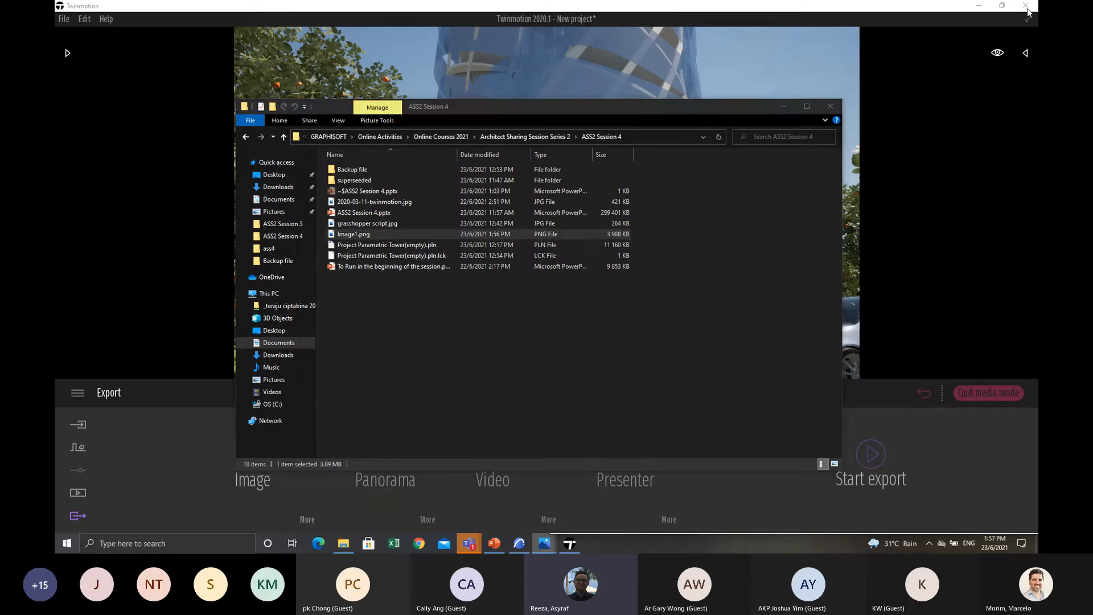
Return to the Twinmotion scene, reframe it to show more of the people, goat and car, and minimize Twinmotion.
{"action": "left_click", "coordinate": [673, 11]}
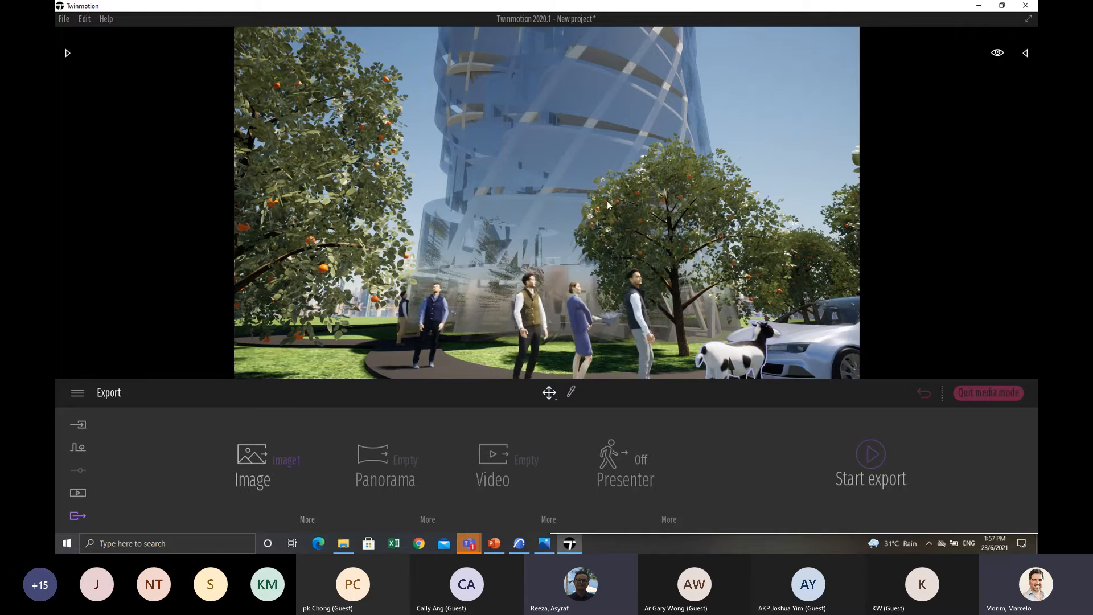
{"action": "left_click_drag", "start_coordinate": [651, 251], "coordinate": [648, 336]}
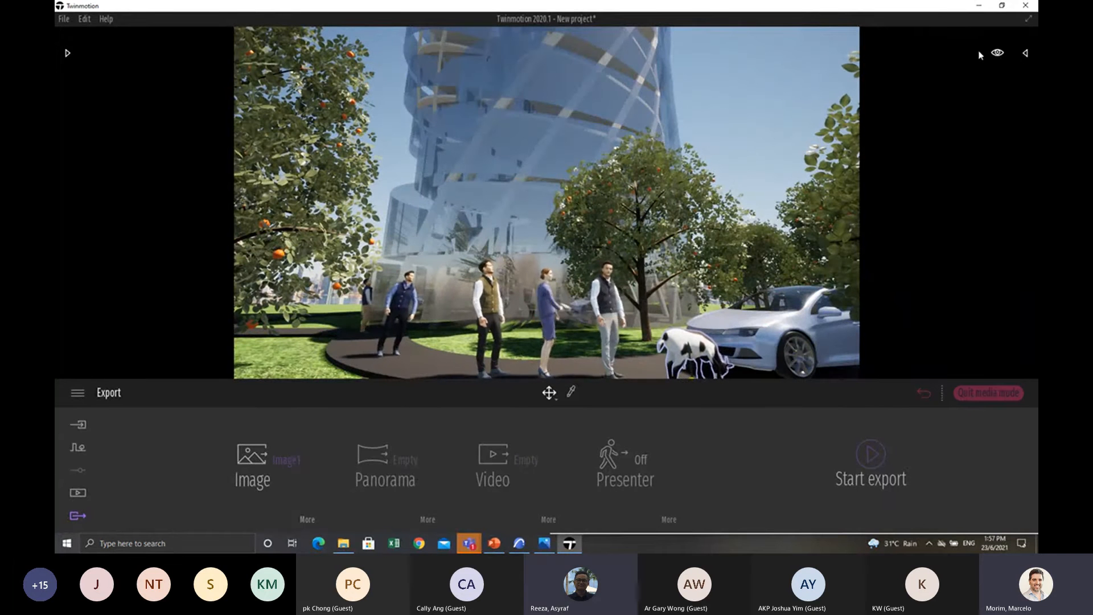
{"action": "left_click", "coordinate": [980, 6]}
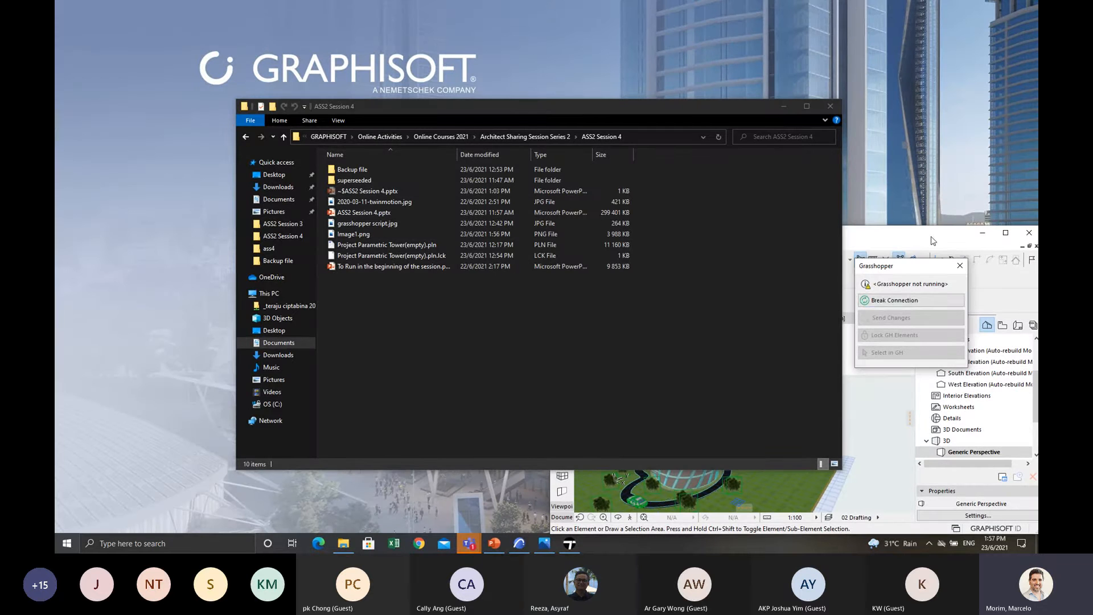
Break the Grasshopper connection in ARCHICAD and minimize the ASS2 Session 4 folder window.
{"action": "left_click", "coordinate": [891, 302]}
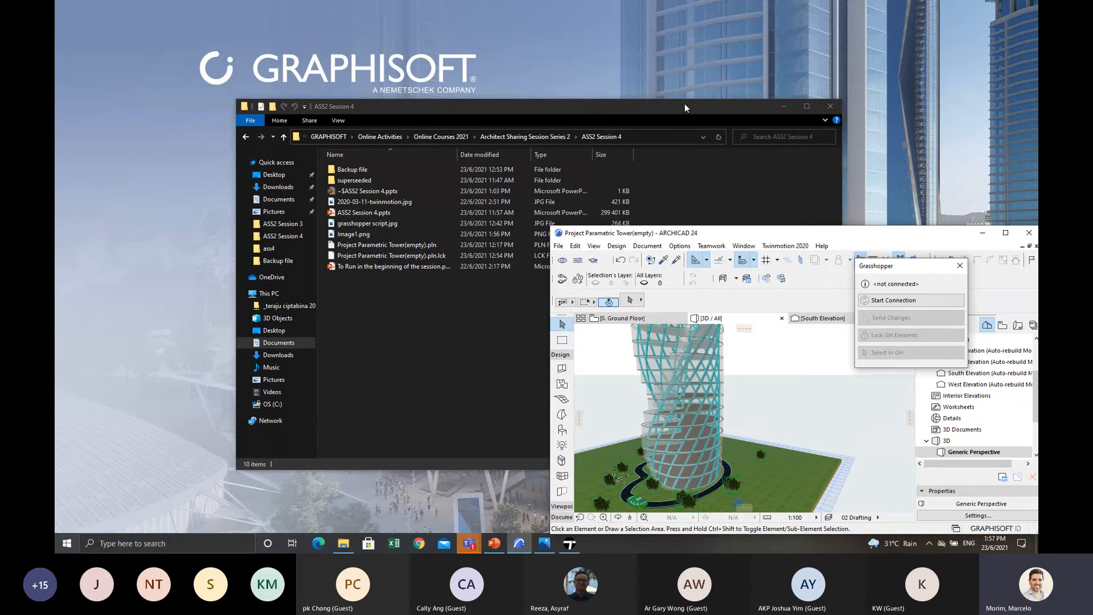
{"action": "left_click_drag", "start_coordinate": [685, 107], "coordinate": [668, 55]}
{"action": "left_click", "coordinate": [743, 59]}
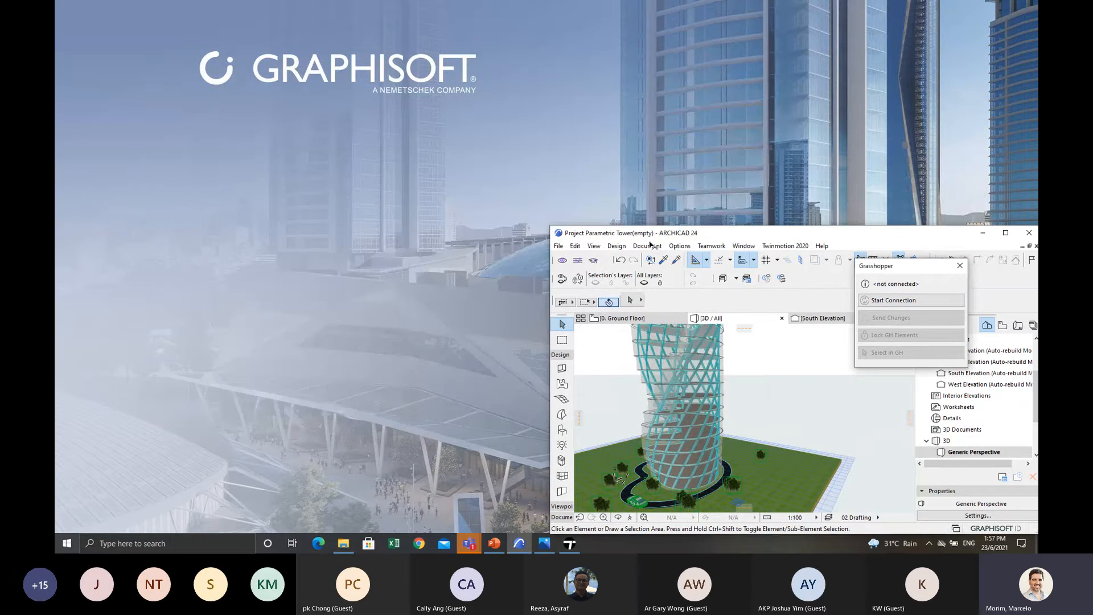
Switch to the ASS2 Session 4 presentation in PowerPoint, select the Live Demo Twinmotion slide, and start the slide show from the beginning.
{"action": "left_click", "coordinate": [493, 544]}
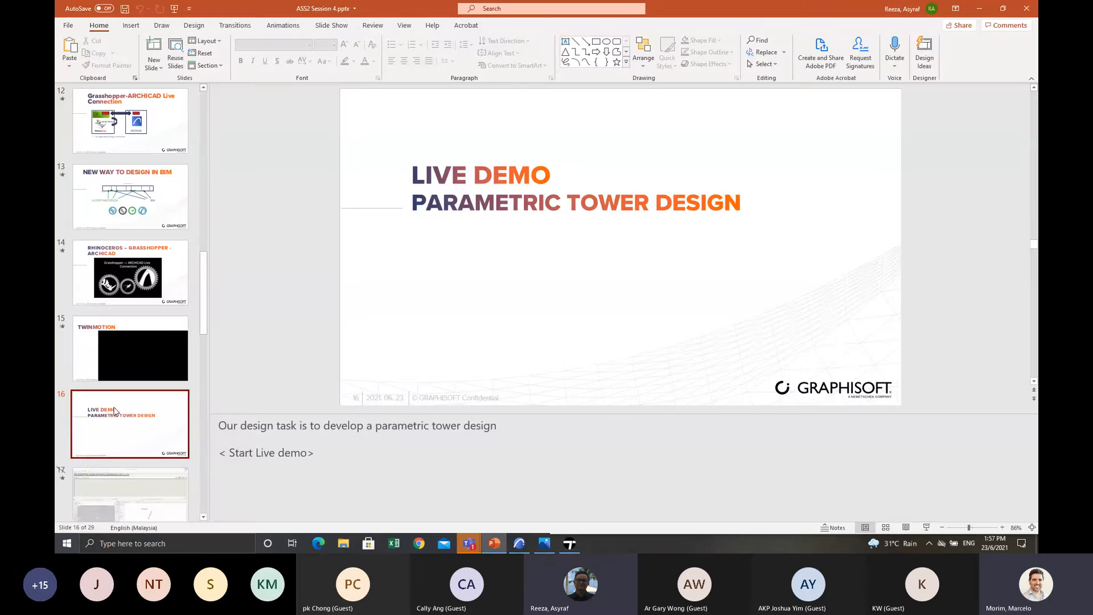
{"action": "scroll", "coordinate": [130, 354], "scroll_direction": "down", "scroll_amount": 4}
{"action": "left_click", "coordinate": [130, 354]}
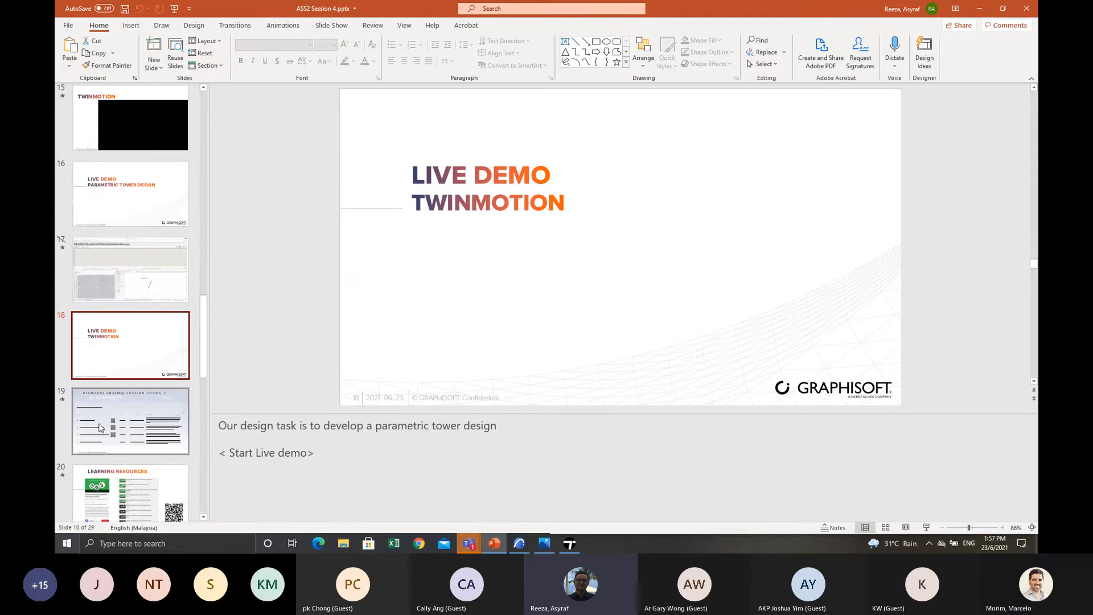
{"action": "key", "text": "F5"}
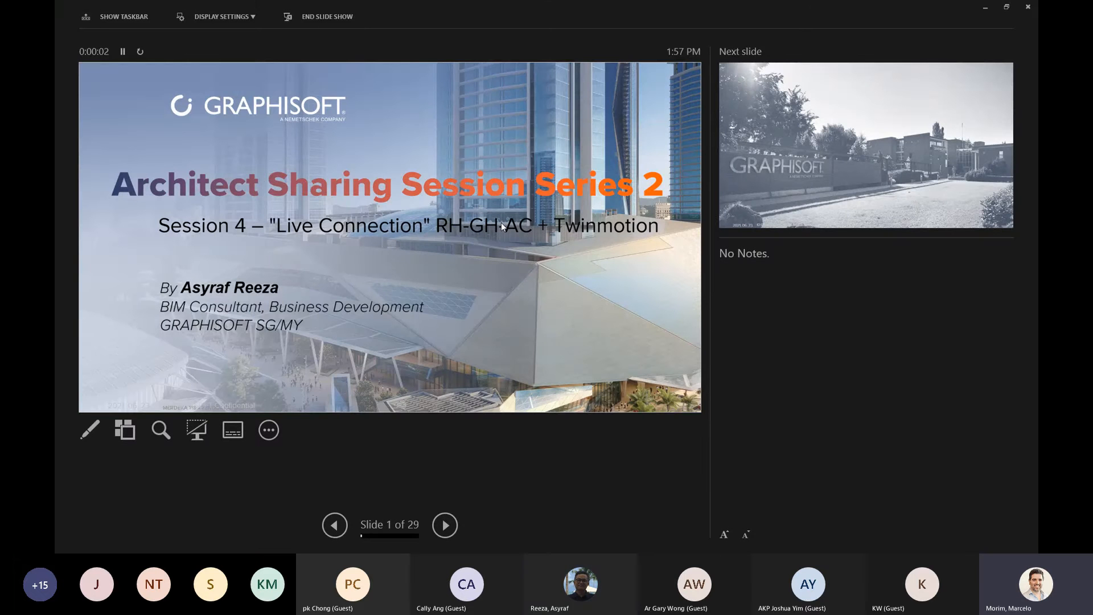
Advance the slide show from the title slide to the Rhino Grasshopper ARCHICAD Live Connection slide.
{"action": "left_click", "coordinate": [502, 224]}
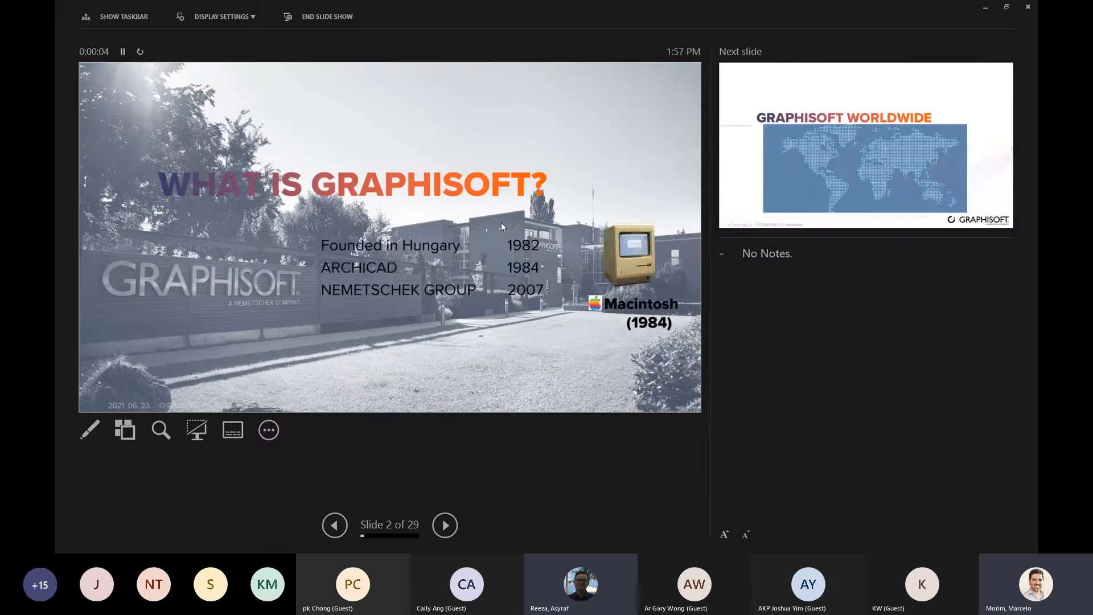
{"action": "left_click", "coordinate": [501, 225]}
{"action": "left_click", "coordinate": [502, 225]}
{"action": "left_click", "coordinate": [502, 225]}
{"action": "left_click", "coordinate": [501, 225]}
{"action": "left_click", "coordinate": [502, 225]}
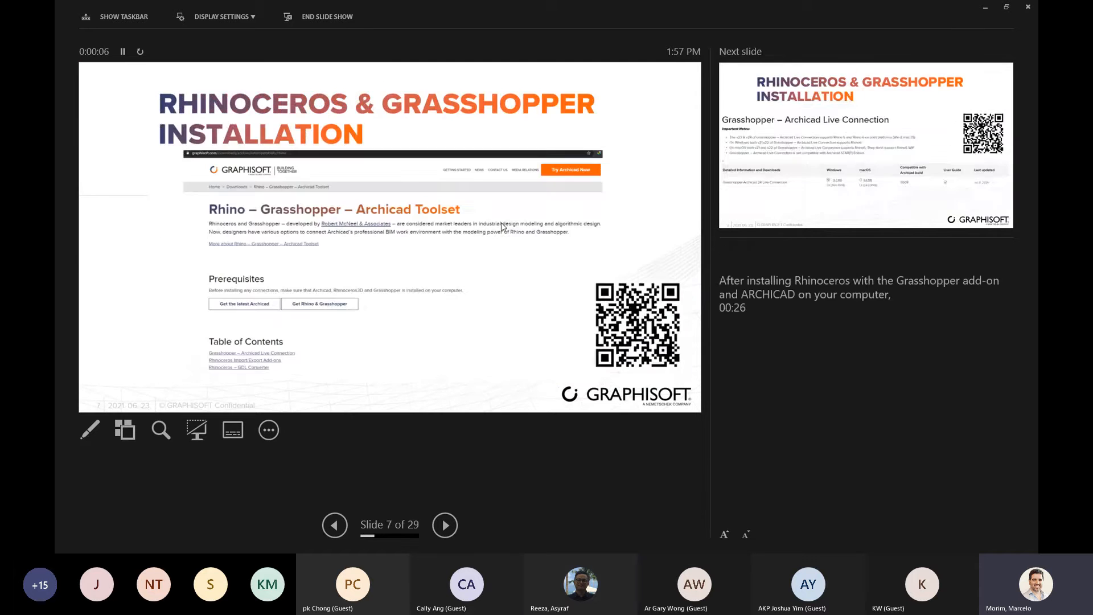
{"action": "left_click", "coordinate": [501, 225]}
{"action": "left_click", "coordinate": [502, 225]}
{"action": "left_click", "coordinate": [502, 225]}
{"action": "left_click", "coordinate": [501, 225]}
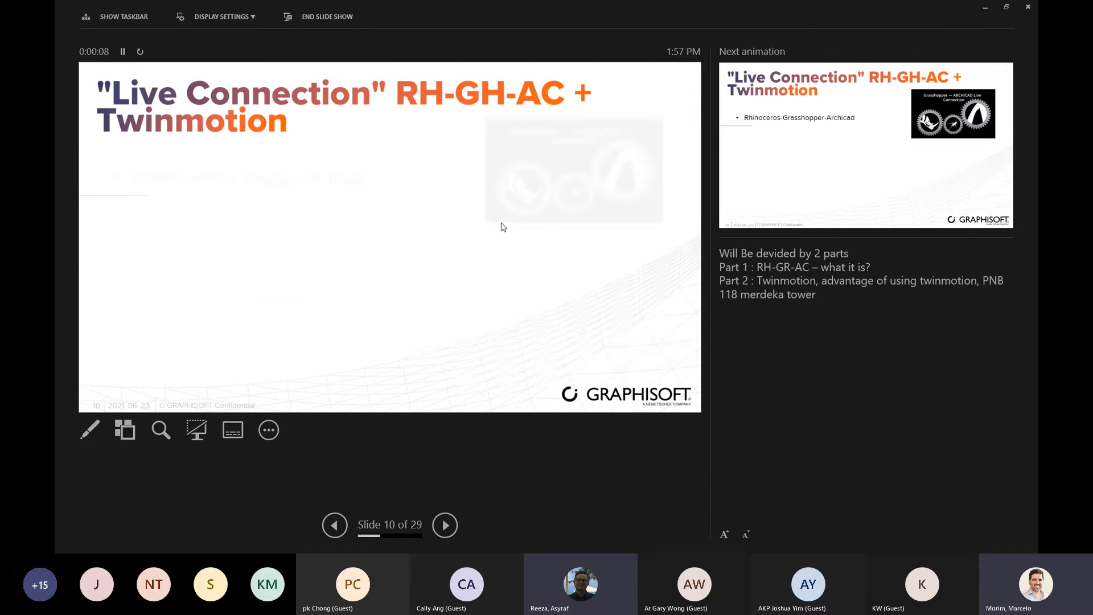
{"action": "left_click", "coordinate": [502, 226]}
{"action": "left_click", "coordinate": [502, 226]}
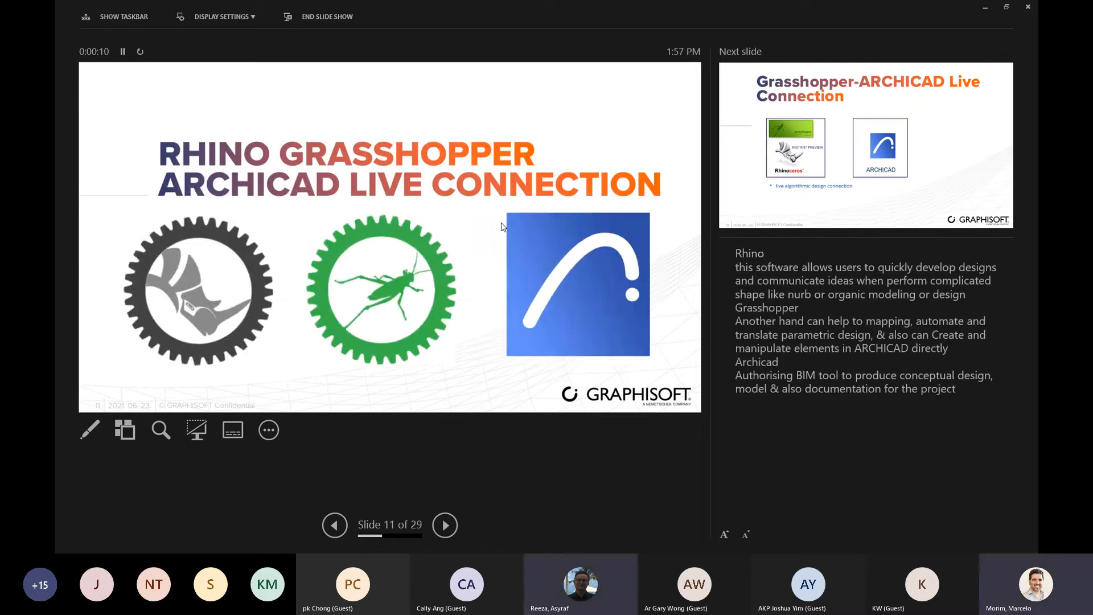